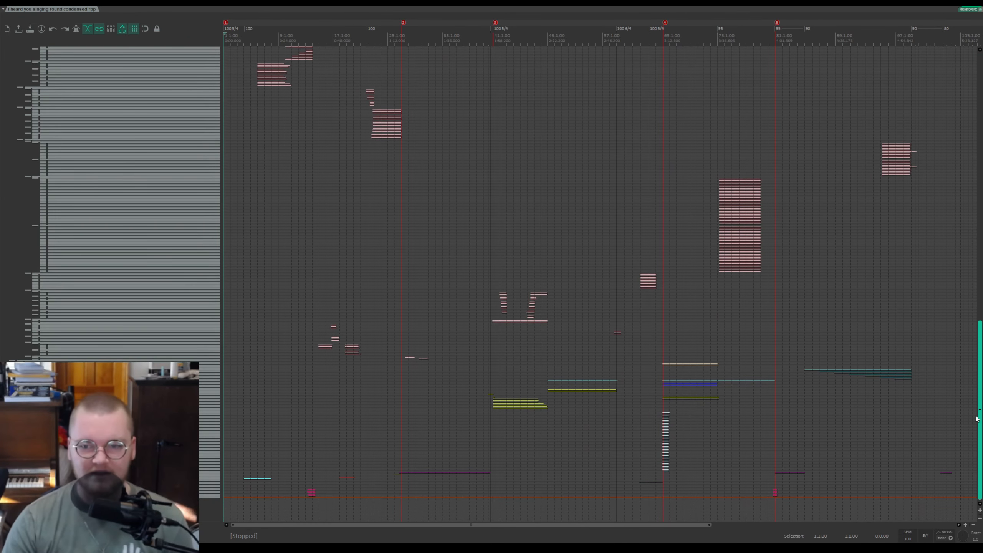
# Step: Scroll through the full track list from top to bottom to survey the project's arrangement
pyautogui.moveTo(977, 414); pyautogui.dragTo(969, 100)
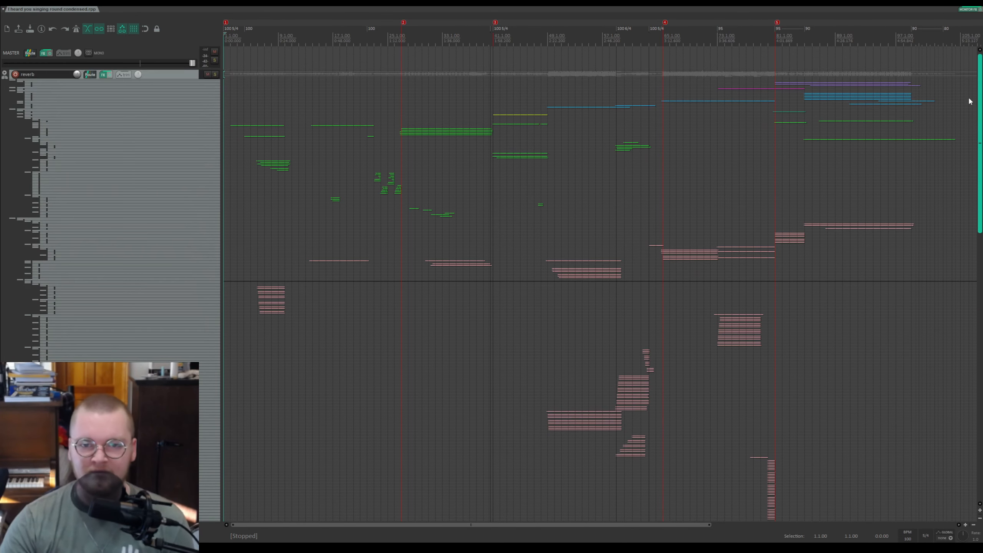
pyautogui.click(5, 75)
pyautogui.moveTo(980, 63); pyautogui.dragTo(979, 486)
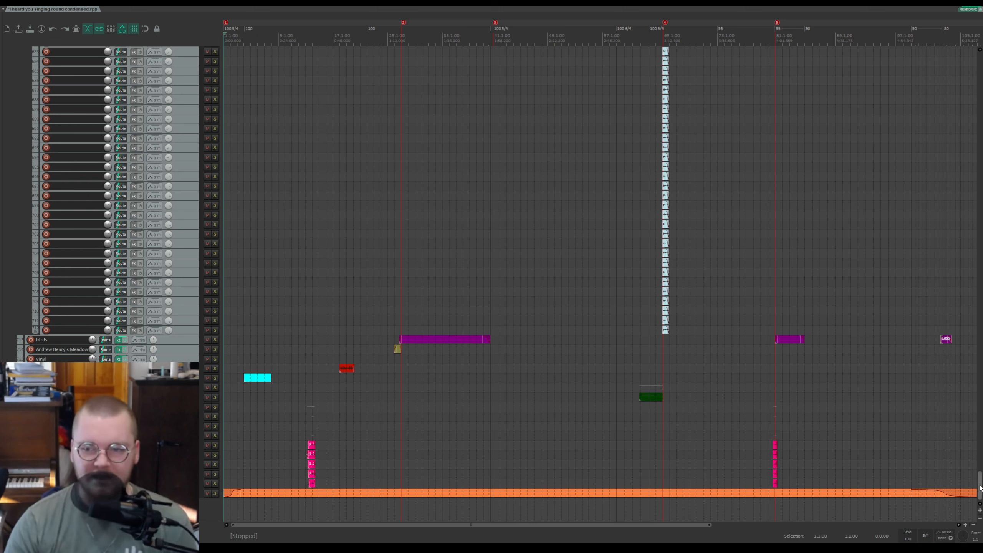
pyautogui.moveTo(981, 489); pyautogui.dragTo(974, 214)
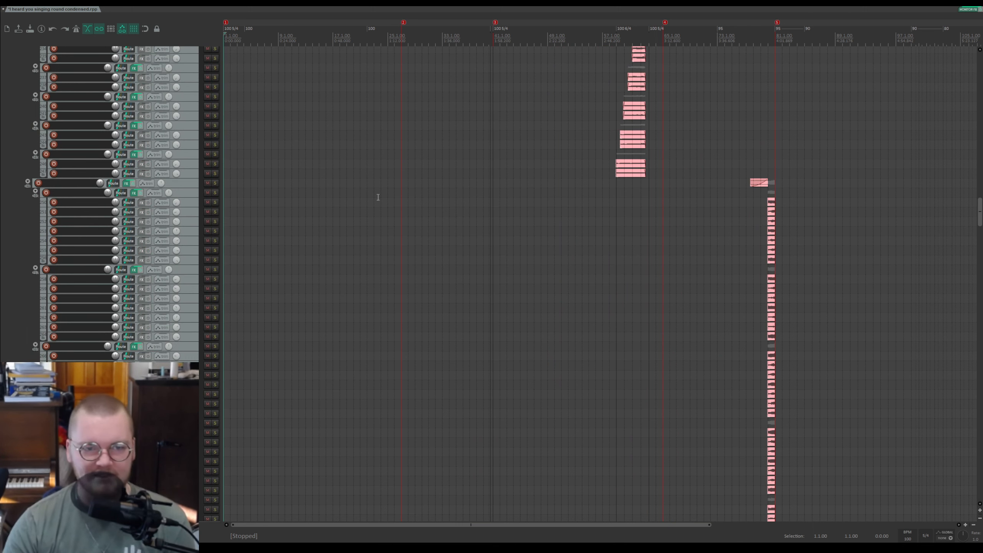
pyautogui.moveTo(979, 211); pyautogui.dragTo(979, 216)
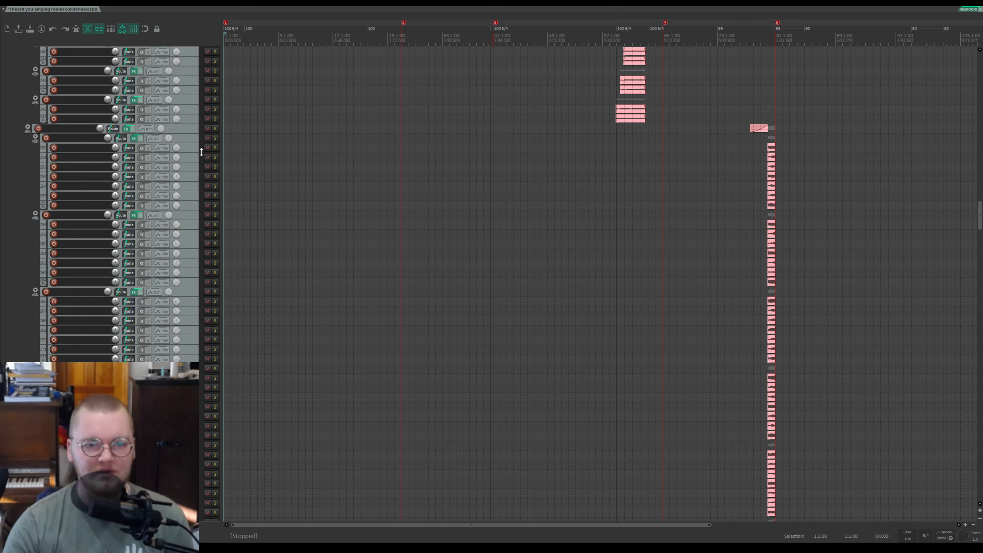
# Step: Select a track in the lower section and zoom into the guitar items to examine the arrangement
pyautogui.click(192, 176)
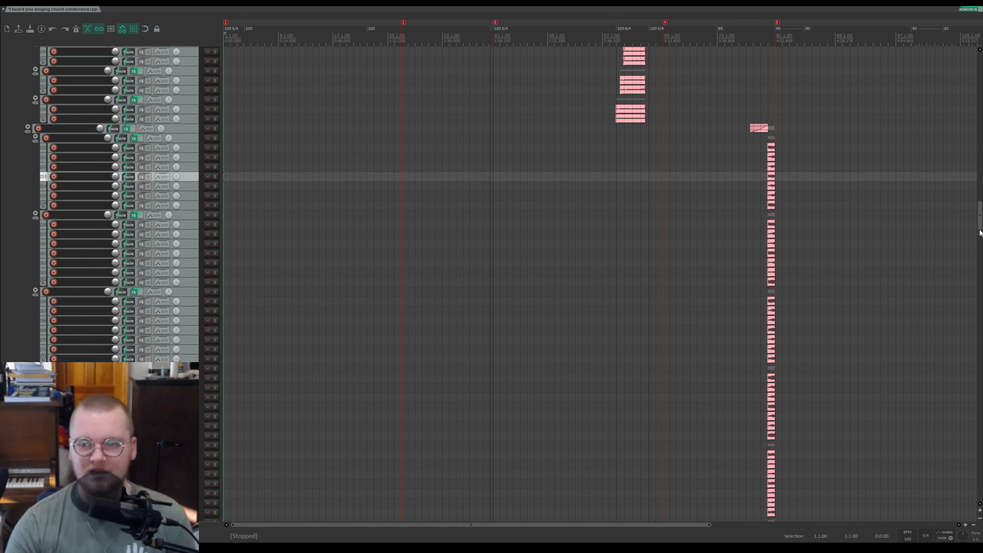
pyautogui.scroll(5, 970, 213)
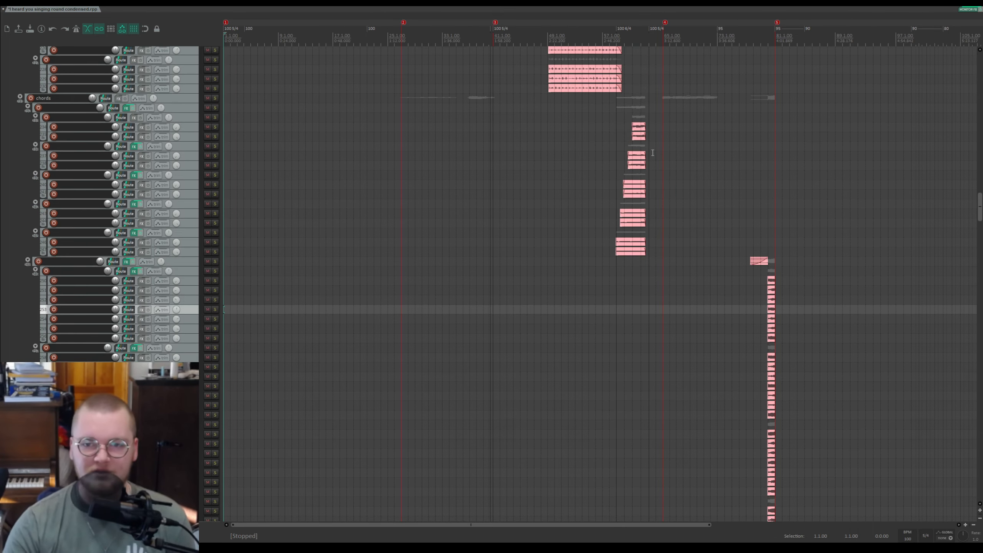
pyautogui.moveTo(977, 206); pyautogui.dragTo(963, 259)
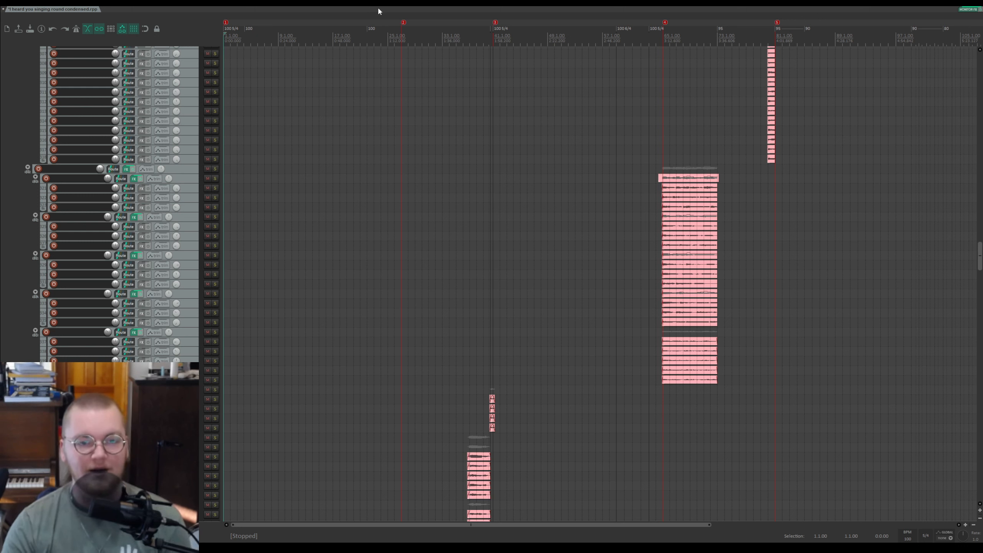
pyautogui.moveTo(977, 267); pyautogui.dragTo(941, 495)
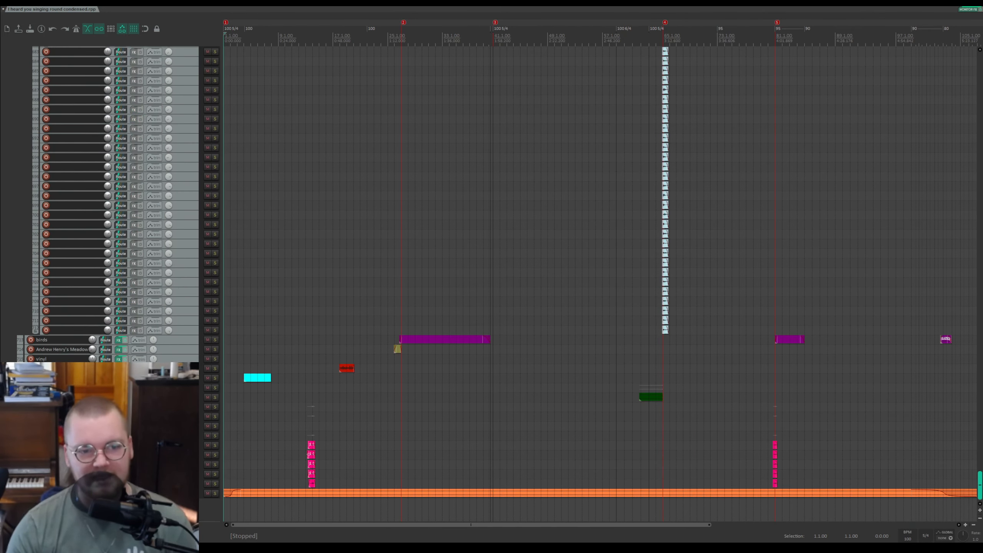
pyautogui.moveTo(941, 496); pyautogui.dragTo(952, 50)
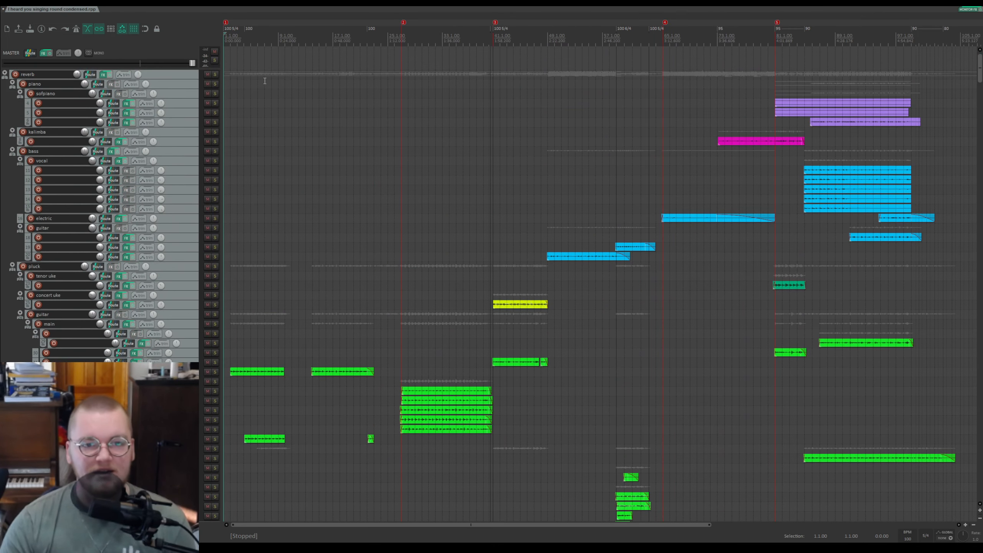
pyautogui.scroll(6, 263, 89)
pyautogui.scroll(-6, 261, 108)
pyautogui.scroll(3, 258, 132)
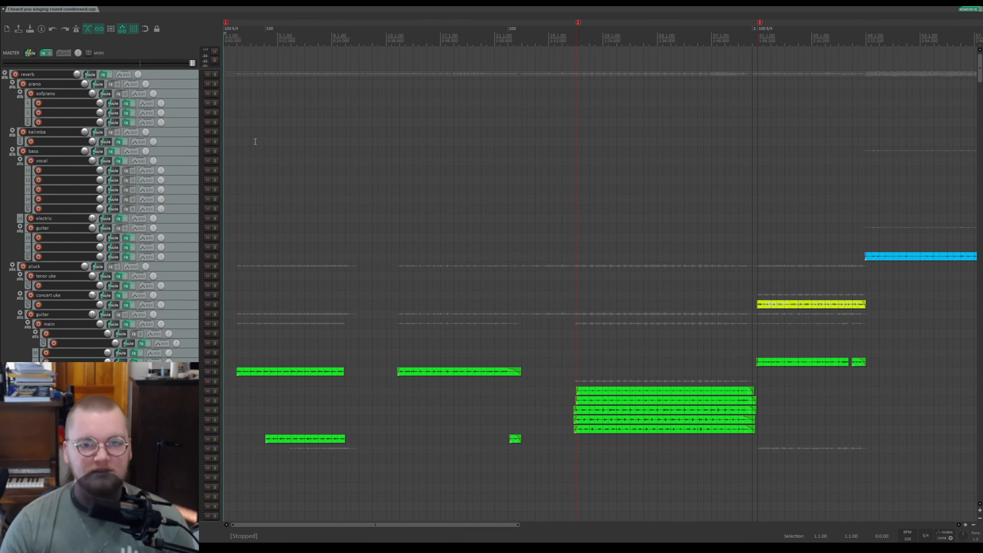
pyautogui.scroll(-10, 162, 135)
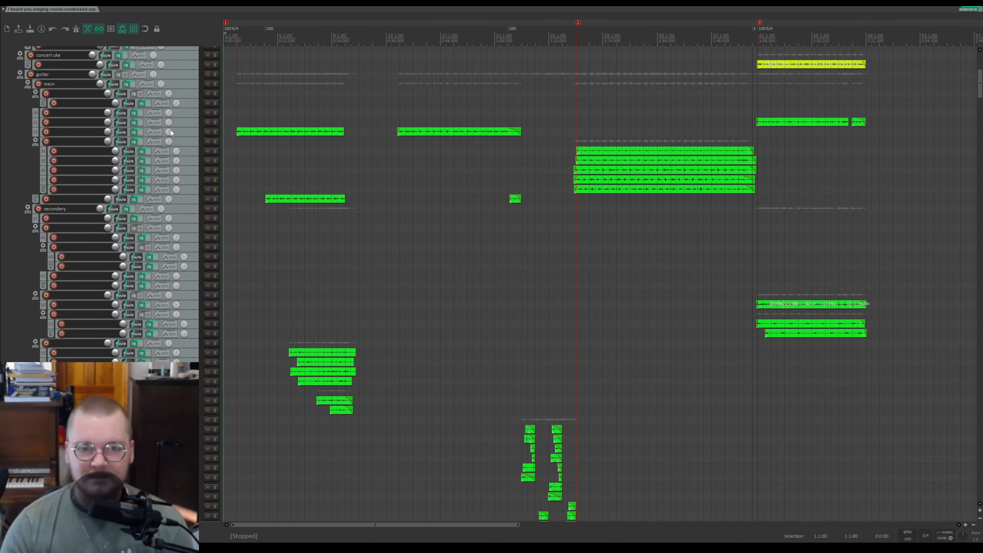
pyautogui.scroll(-10, 207, 151)
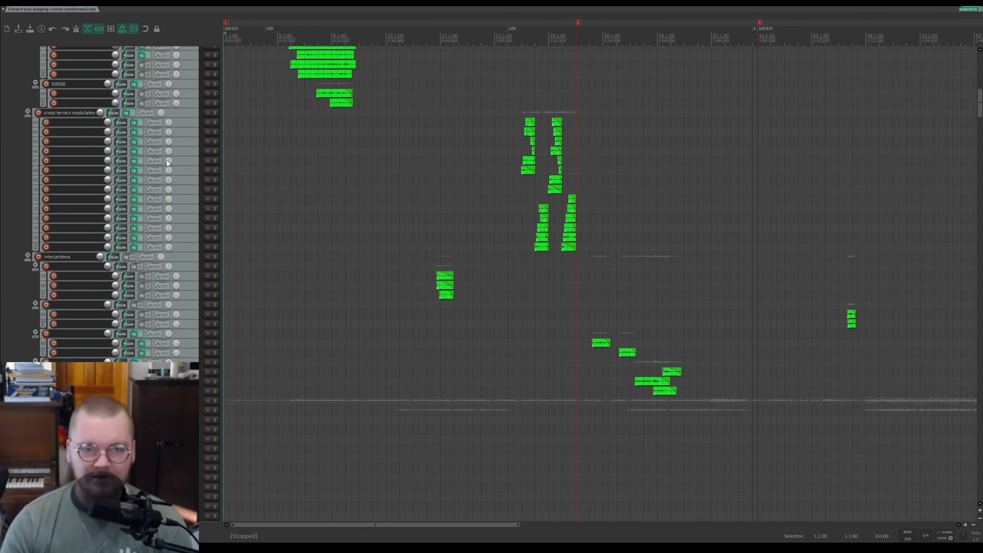
# Step: Play back the project briefly and stop it
pyautogui.press('space')
pyautogui.scroll(4, 168, 163)
pyautogui.scroll(8, 168, 163)
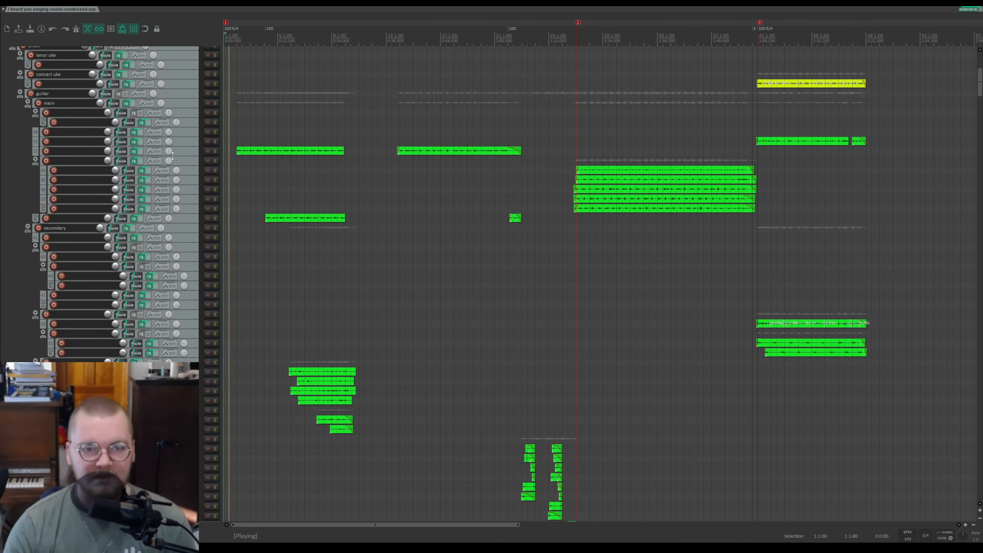
pyautogui.scroll(2, 173, 155)
pyautogui.press('space')
# Step: Solo the track with the short pink item near the start and audition it
pyautogui.moveTo(981, 87); pyautogui.dragTo(981, 486)
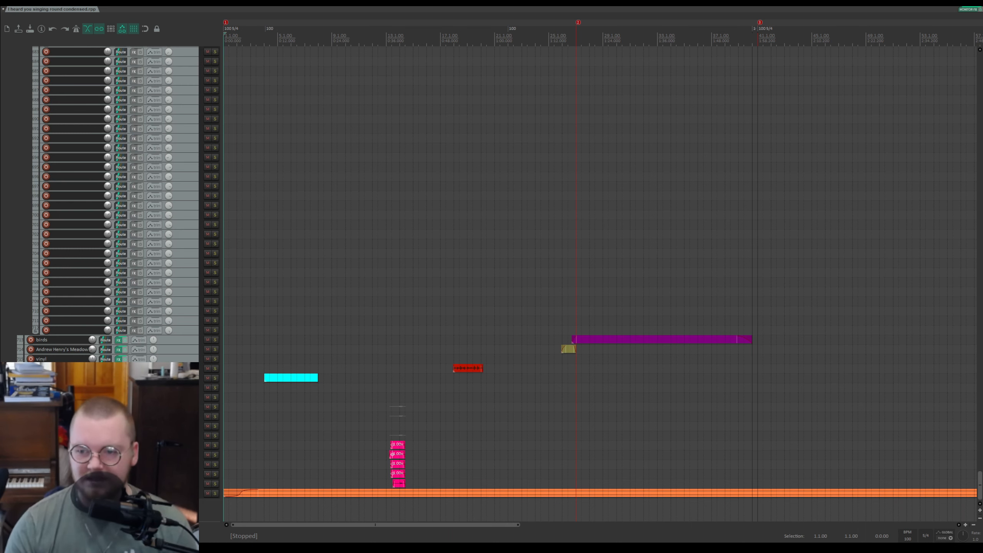
pyautogui.moveTo(980, 475); pyautogui.dragTo(948, 282)
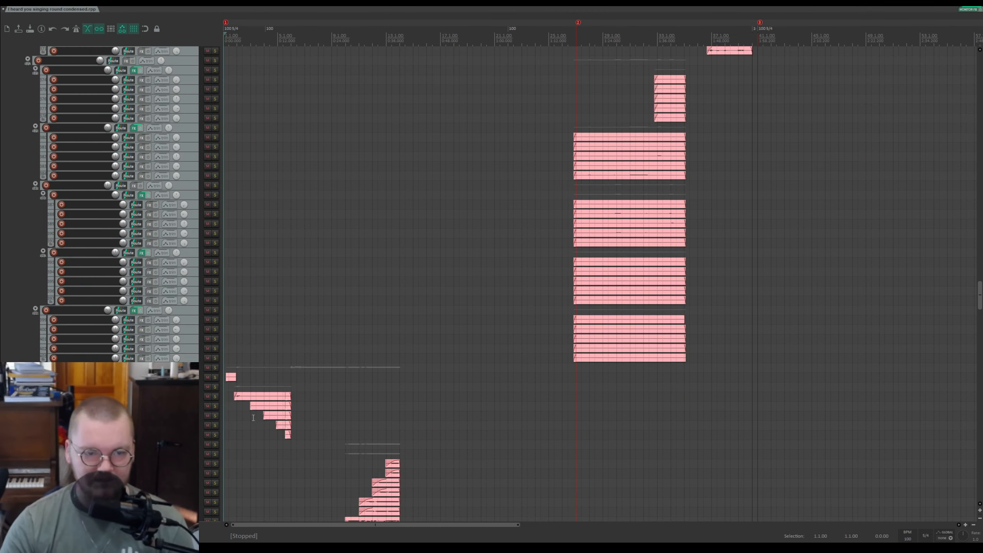
pyautogui.scroll(5, 244, 374)
pyautogui.scroll(5, 244, 374)
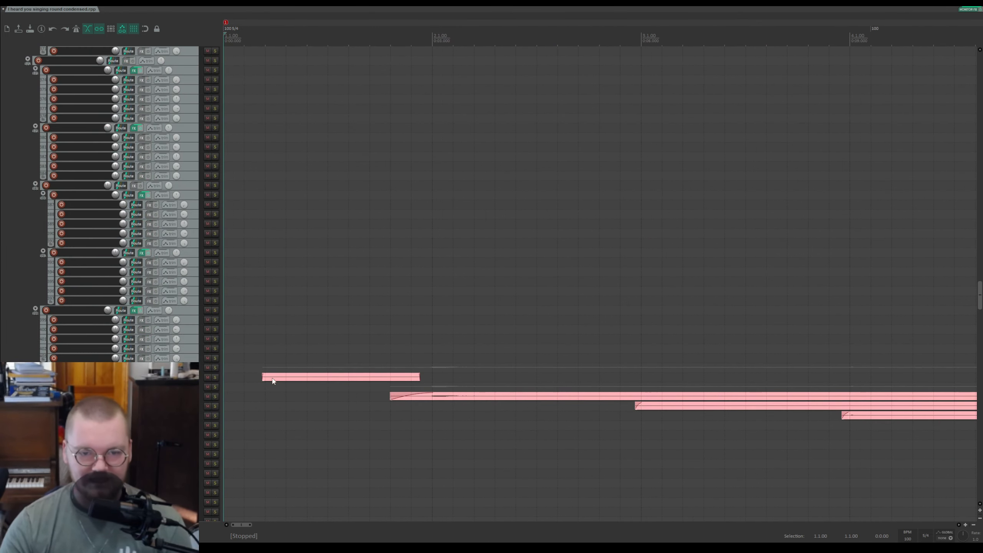
pyautogui.click(215, 377)
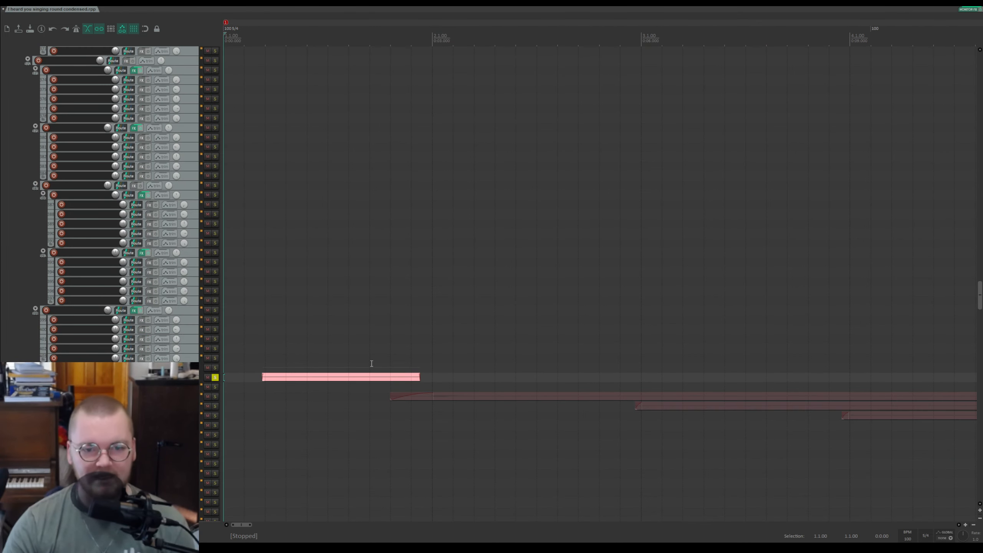
pyautogui.scroll(3, 335, 351)
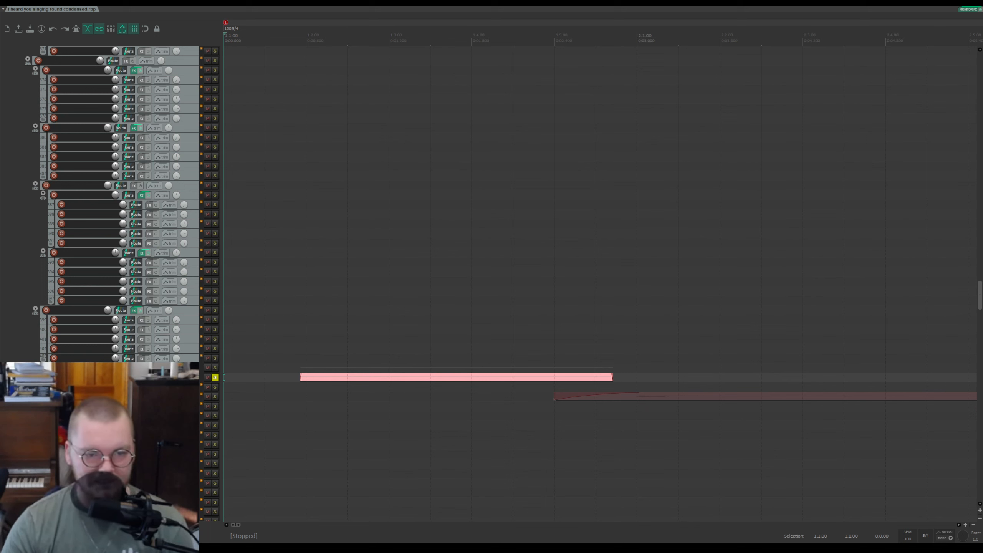
pyautogui.press('space')
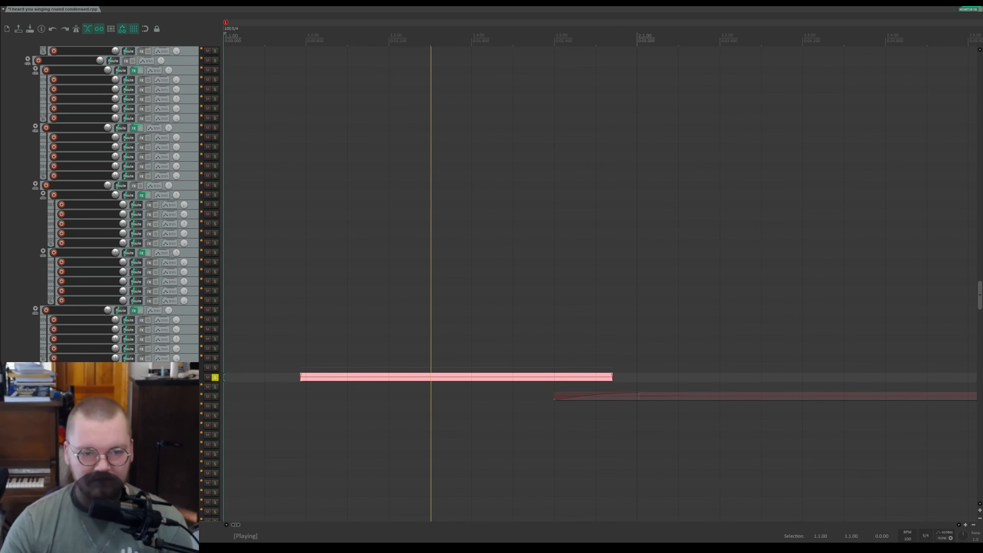
pyautogui.press('space')
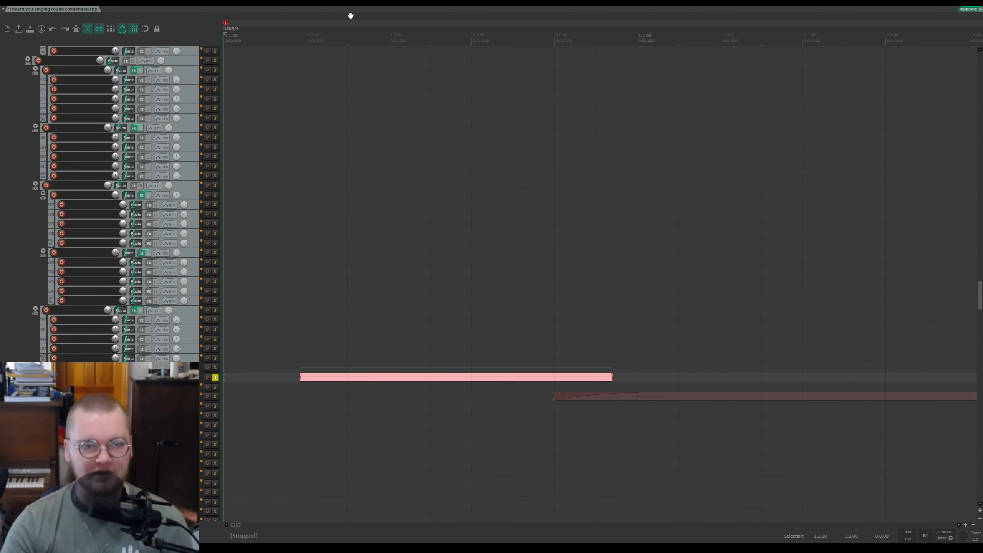
# Step: Unsolo the pink item's track and play the full mix from the start
pyautogui.click(215, 378)
pyautogui.press('space')
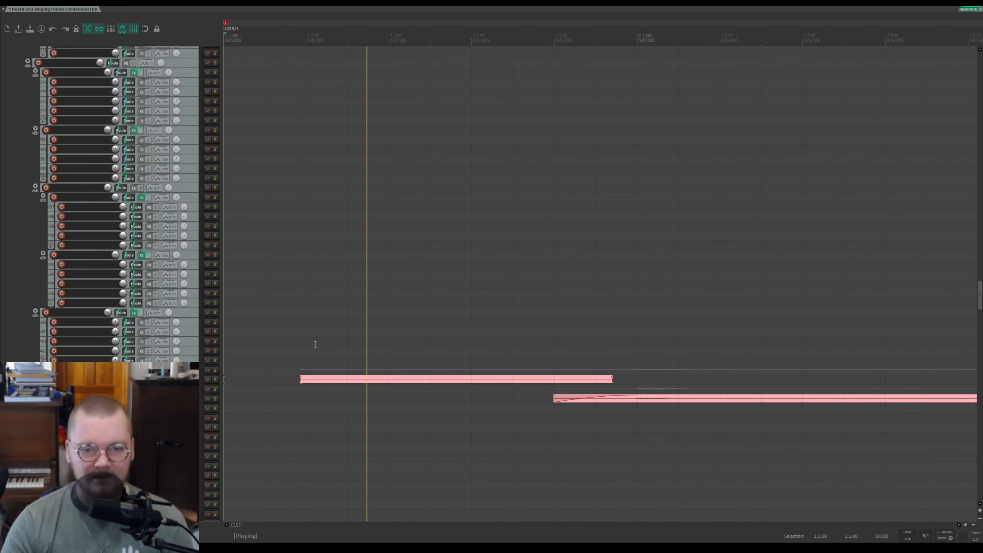
pyautogui.scroll(-8, 321, 340)
pyautogui.scroll(4, 62, 293)
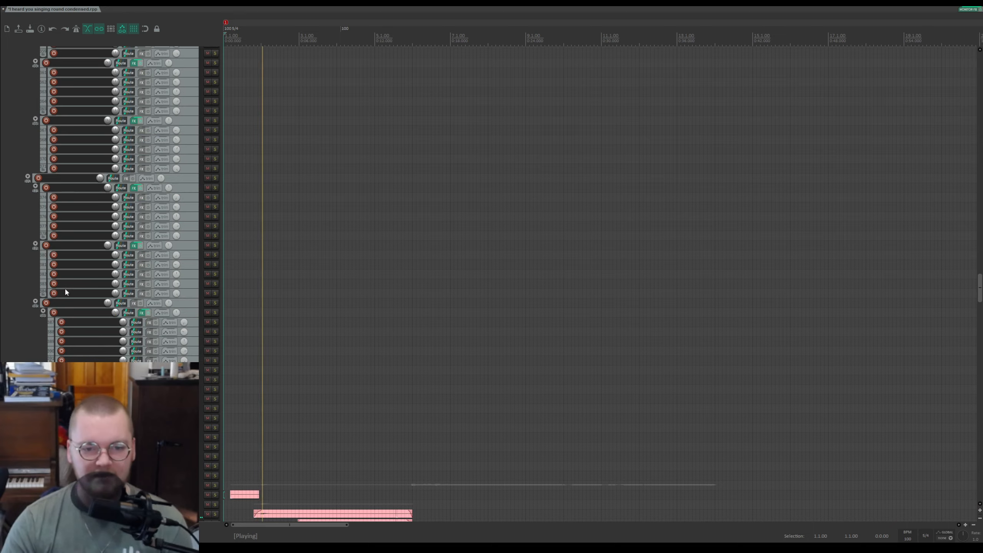
pyautogui.scroll(2, 64, 287)
pyautogui.press('space')
# Step: Solo the first green guitar track and play it from the start of its item
pyautogui.scroll(-3, 100, 303)
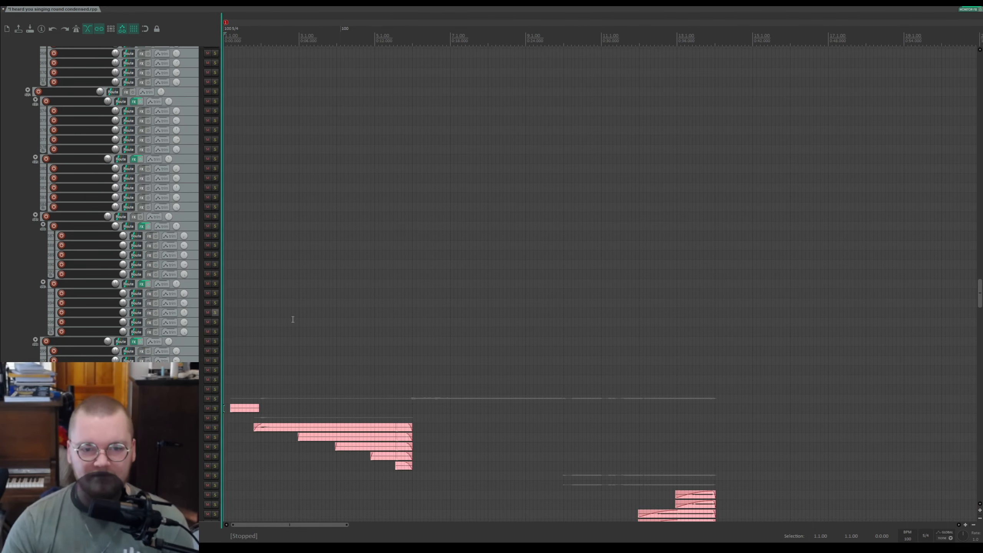
pyautogui.moveTo(981, 299); pyautogui.dragTo(950, 77)
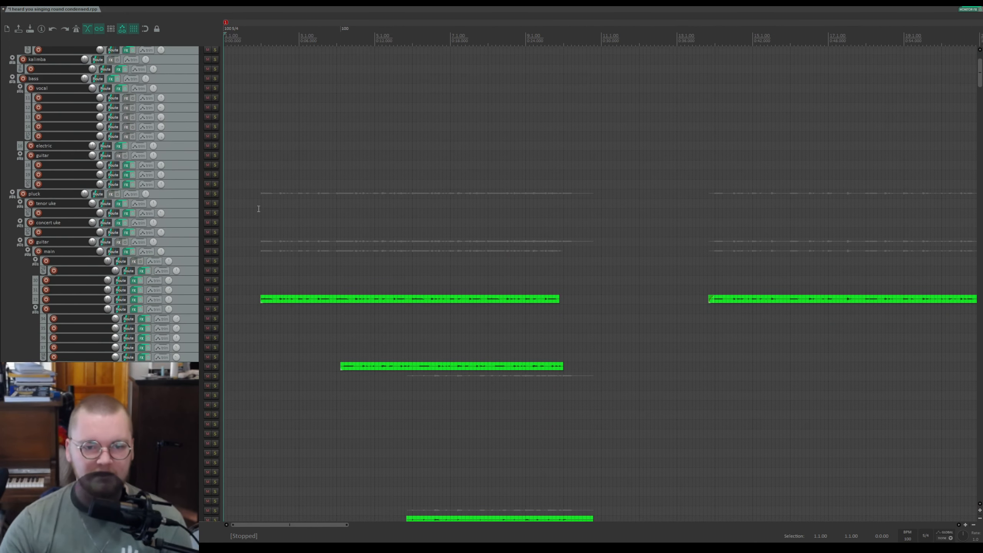
pyautogui.click(215, 299)
pyautogui.click(262, 290)
pyautogui.press('space')
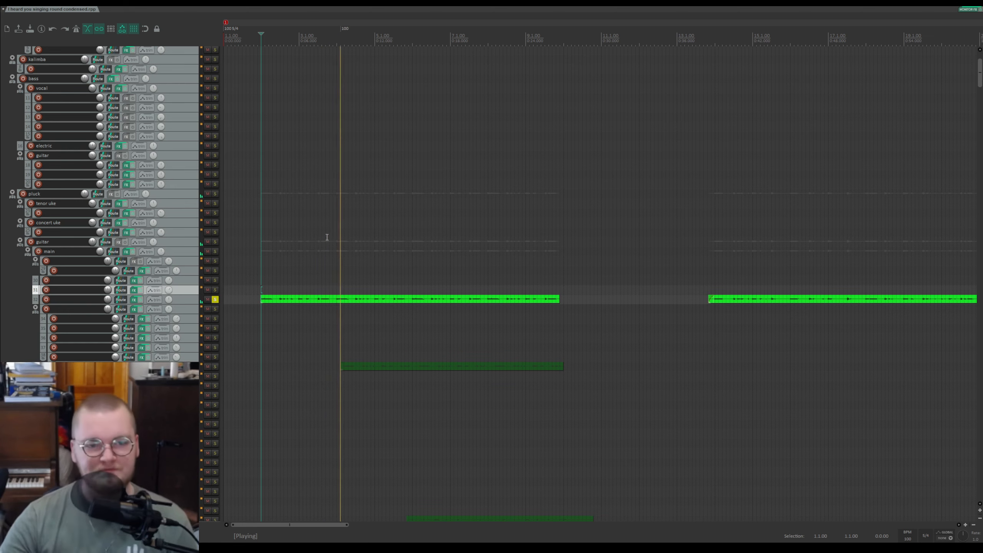
pyautogui.scroll(5, 336, 279)
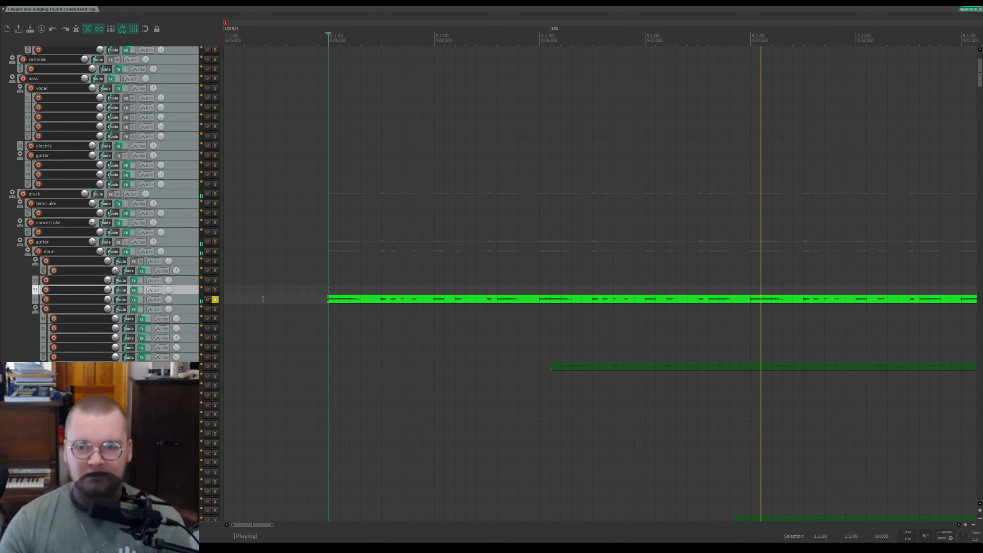
pyautogui.press('space')
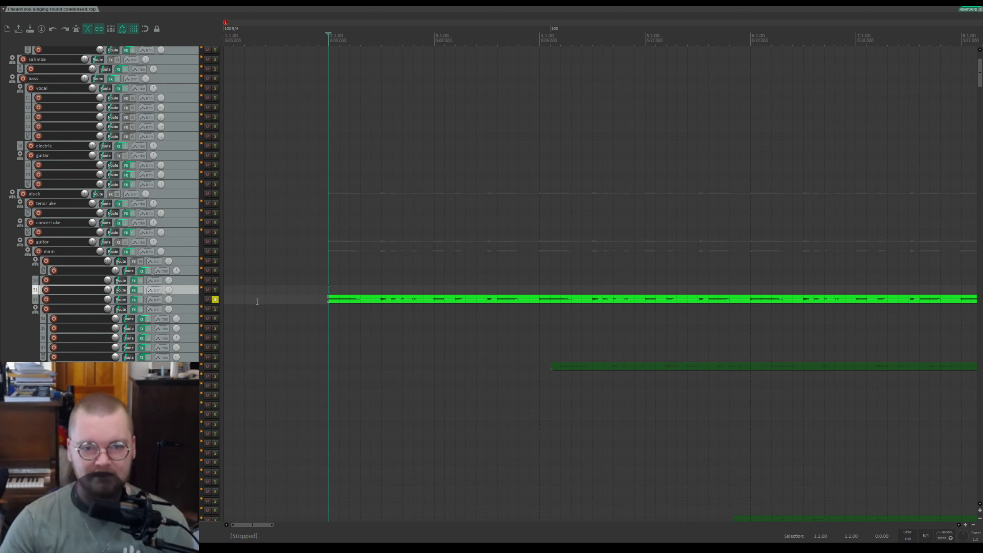
pyautogui.press('space')
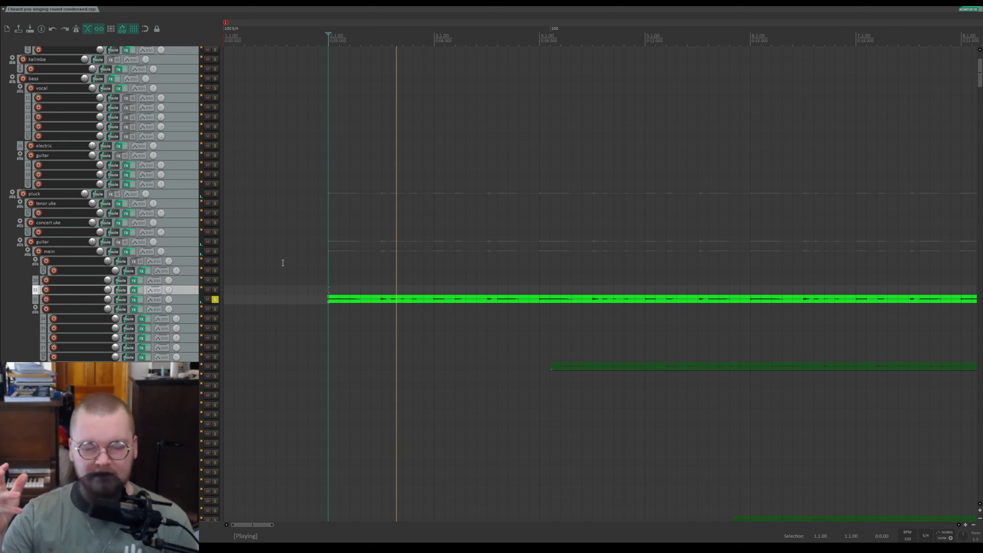
pyautogui.press('space')
# Step: Select the soloed guitar track and show its volume, pan and EQ envelope lanes
pyautogui.click(188, 300)
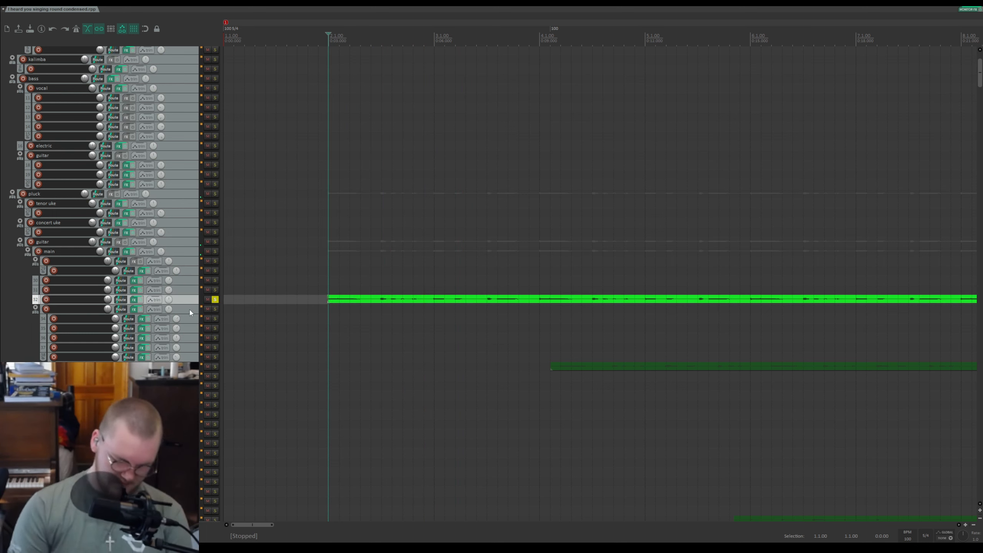
pyautogui.press('v')
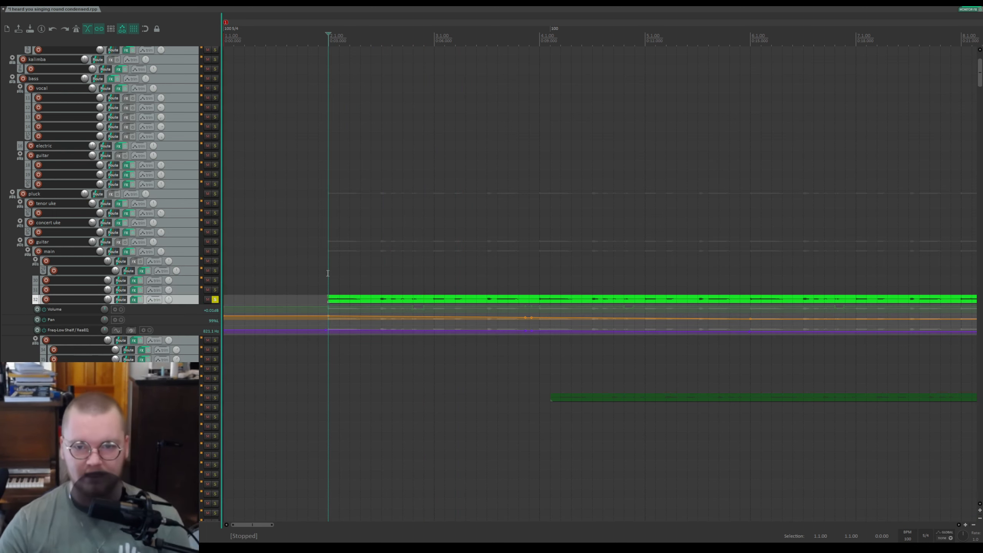
pyautogui.scroll(6, 86, 301)
pyautogui.scroll(-6, 86, 298)
pyautogui.scroll(3, 86, 296)
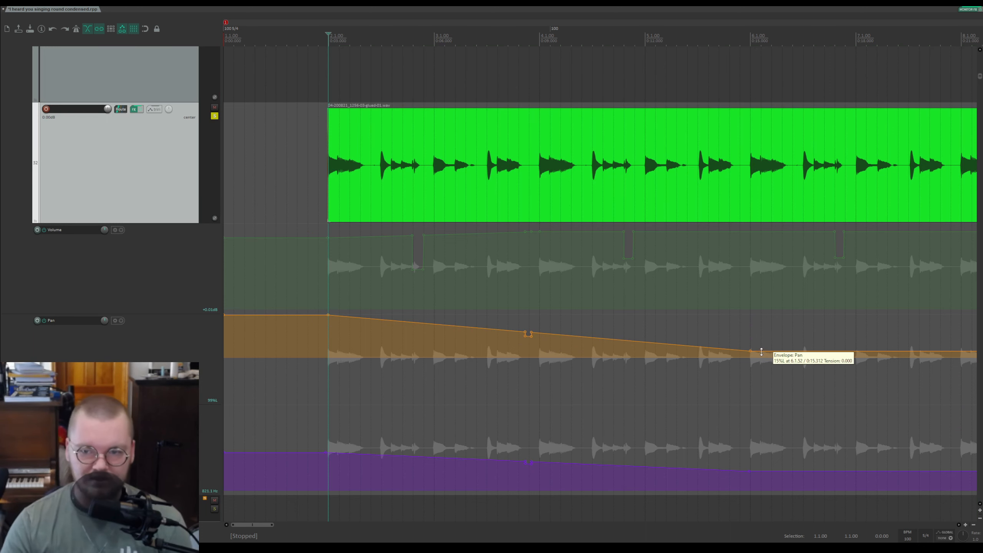
pyautogui.scroll(-5, 10, 286)
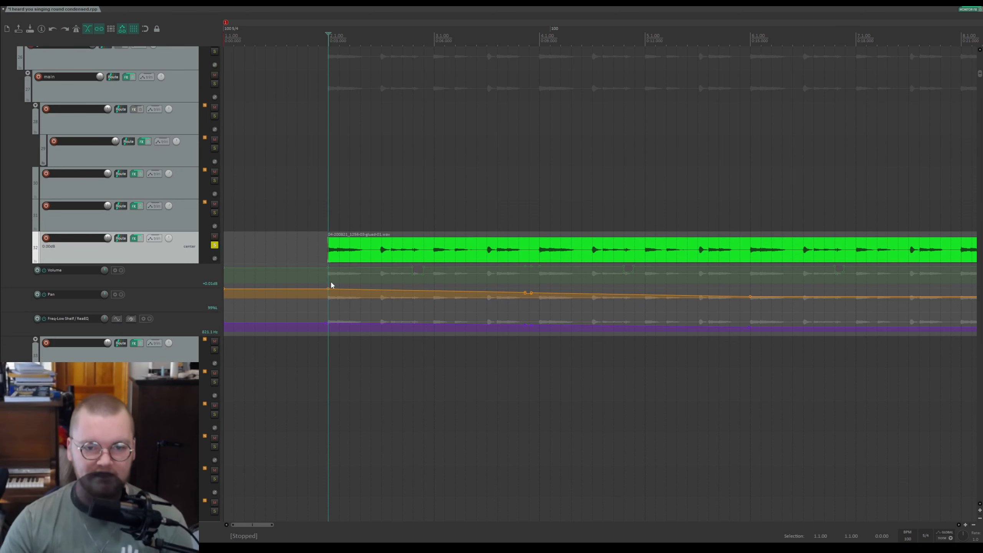
# Step: Hide the guitar track's envelopes and unsolo the track
pyautogui.hotkey('ctrl', 'h')
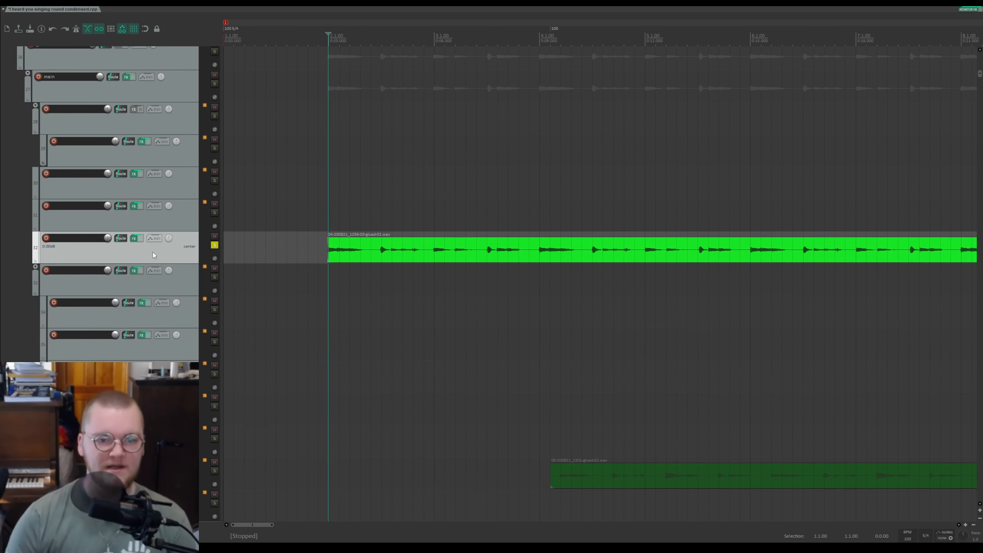
pyautogui.scroll(-4, 445, 177)
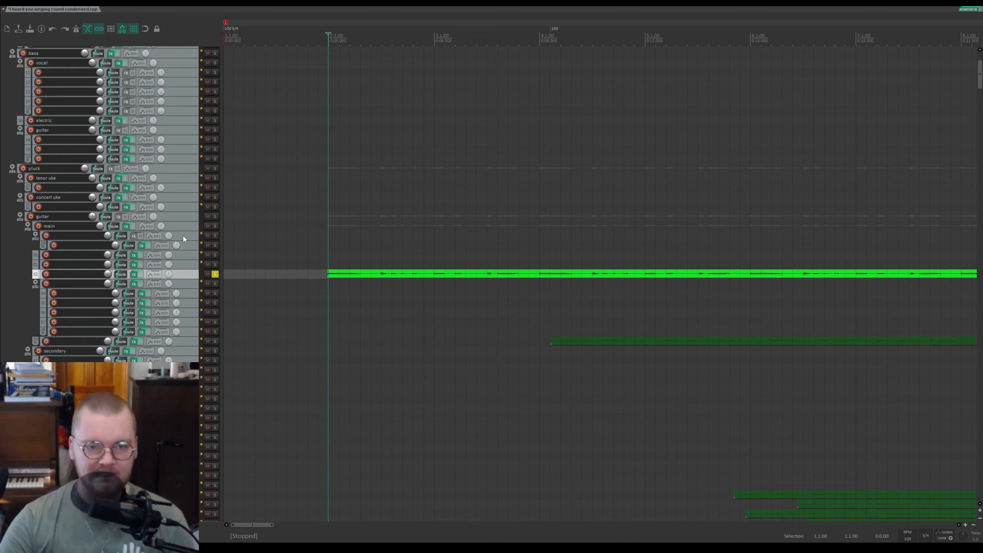
pyautogui.click(216, 275)
# Step: Place the edit cursor at the start of the second green guitar item and select the secondary folder track
pyautogui.click(564, 49)
pyautogui.click(554, 61)
pyautogui.click(179, 355)
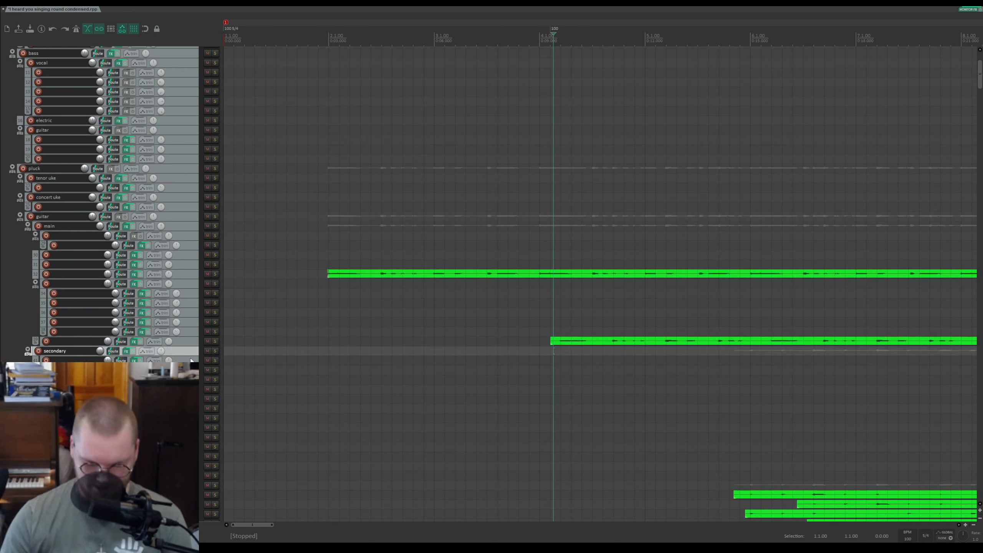
# Step: Show pan envelope lanes for the secondary folder track and two green guitar sub-tracks above it
pyautogui.press('p')
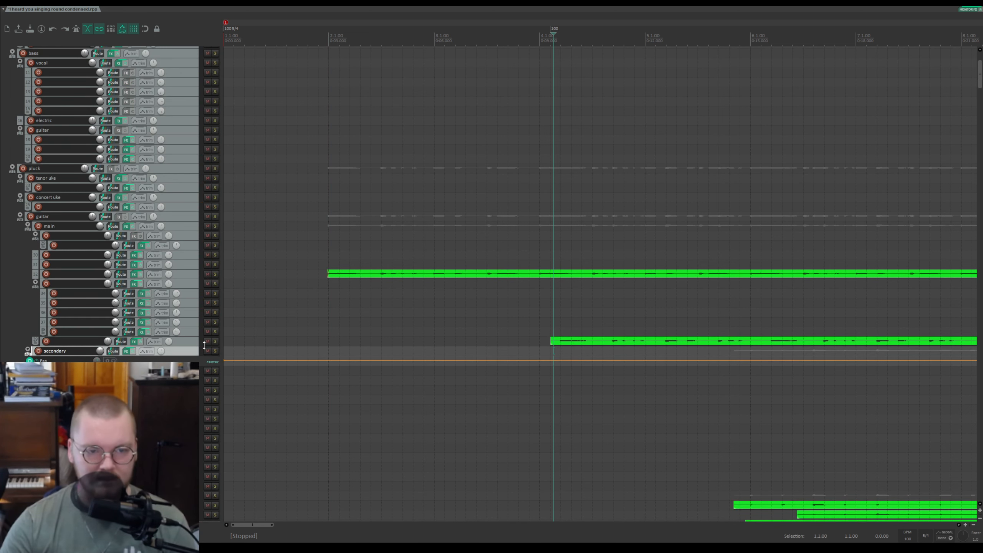
pyautogui.click(192, 343)
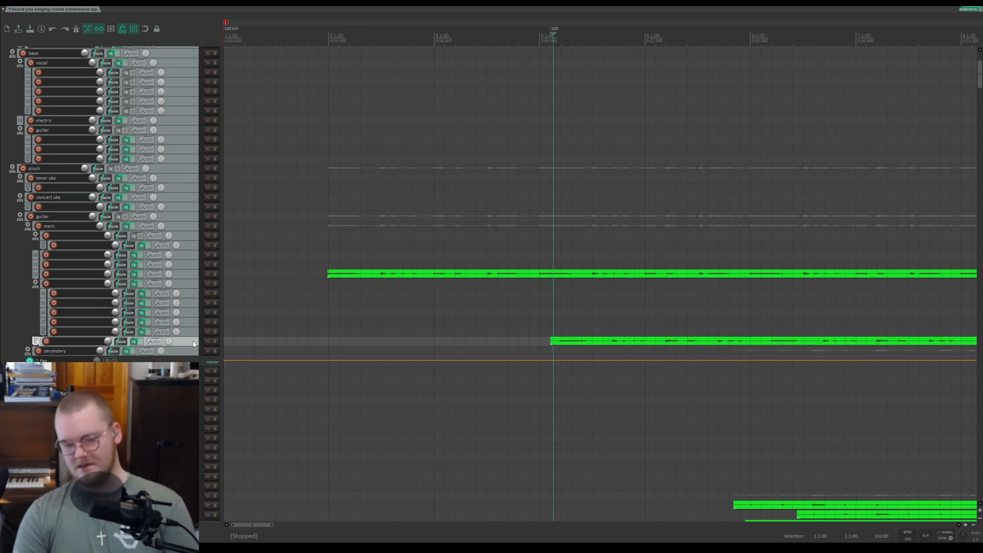
pyautogui.press('p')
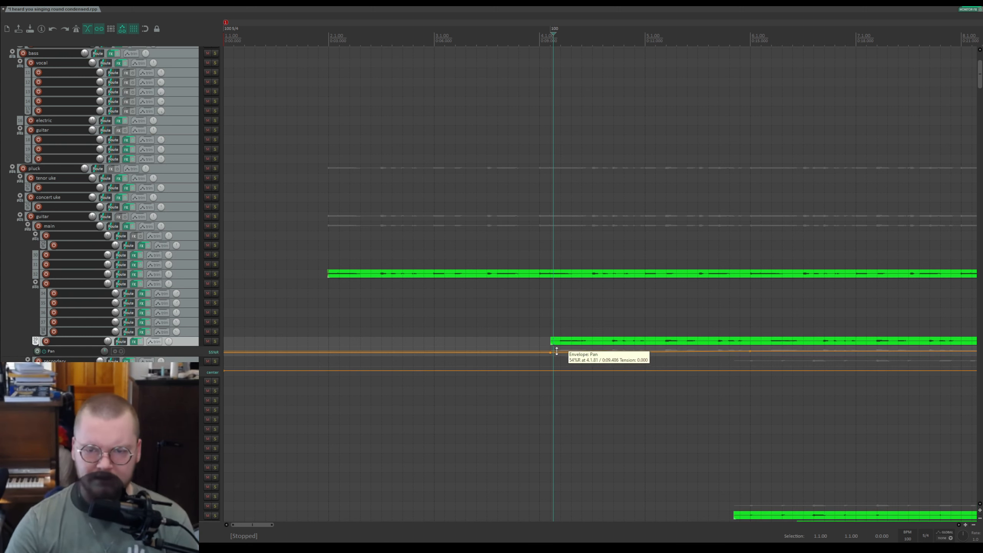
pyautogui.click(194, 266)
pyautogui.click(197, 275)
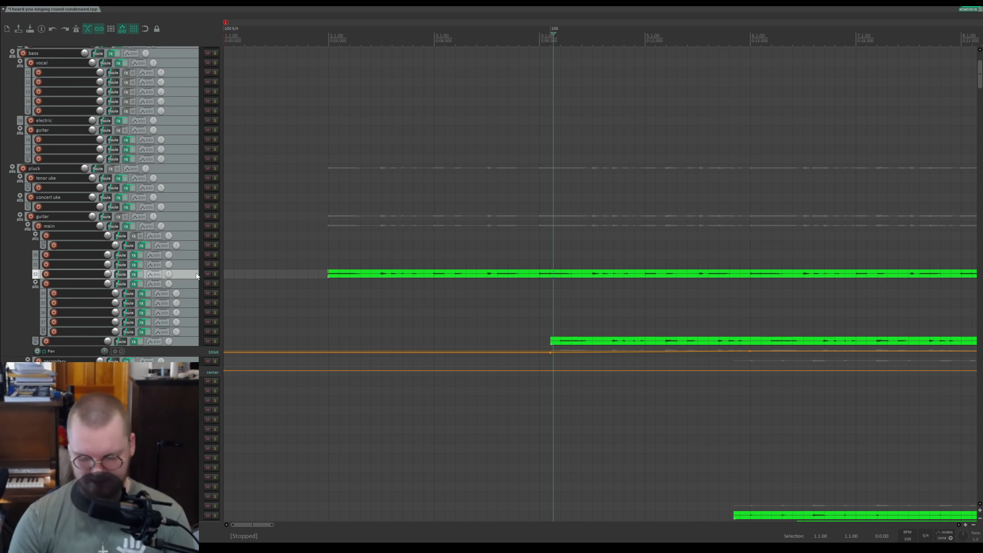
pyautogui.press('p')
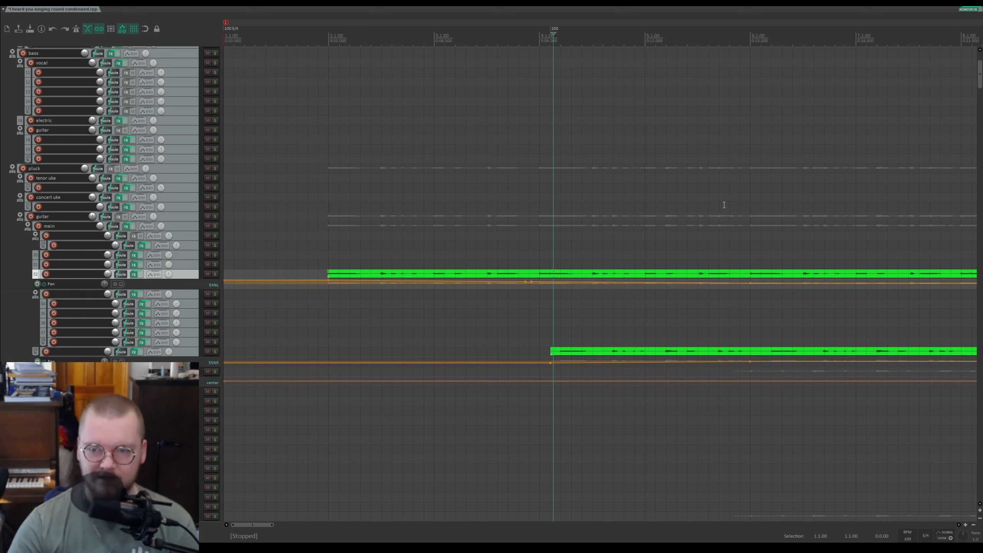
# Step: Play the project from a point partway through the green guitar items, zooming out, then stop playback
pyautogui.click(749, 218)
pyautogui.press('space')
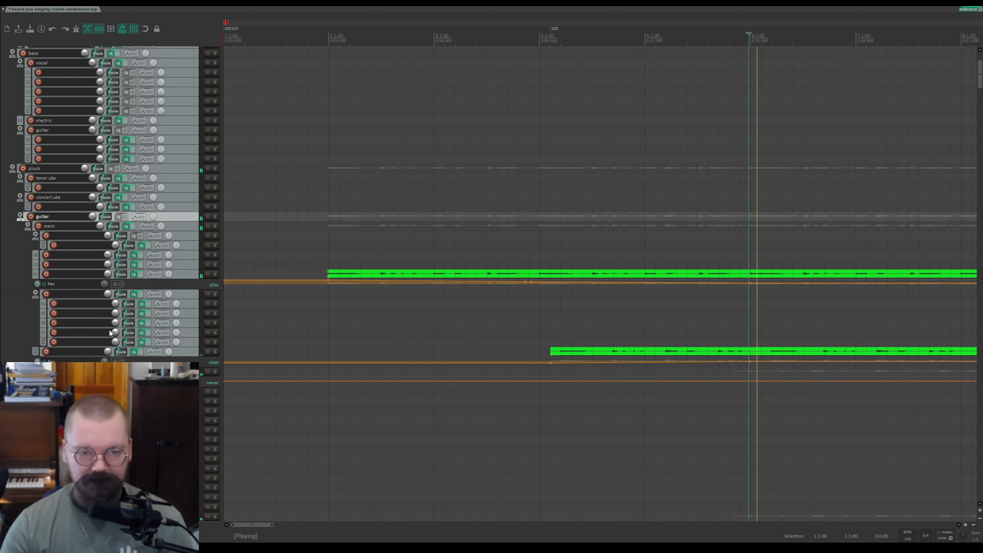
pyautogui.scroll(-3, 510, 336)
pyautogui.scroll(-2, 510, 335)
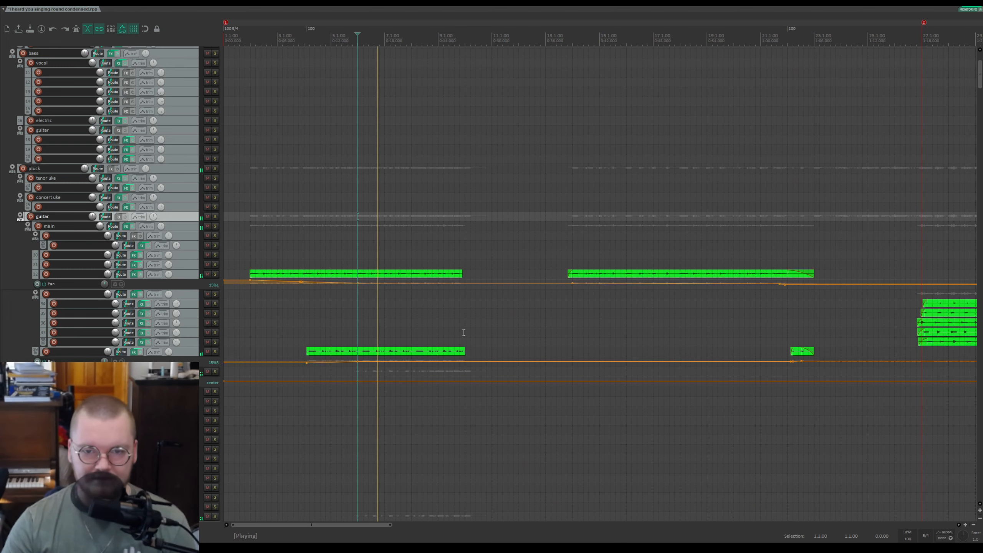
pyautogui.press('space')
# Step: Hide the pan envelope lanes of the two guitar sub-tracks and the secondary folder track
pyautogui.click(186, 354)
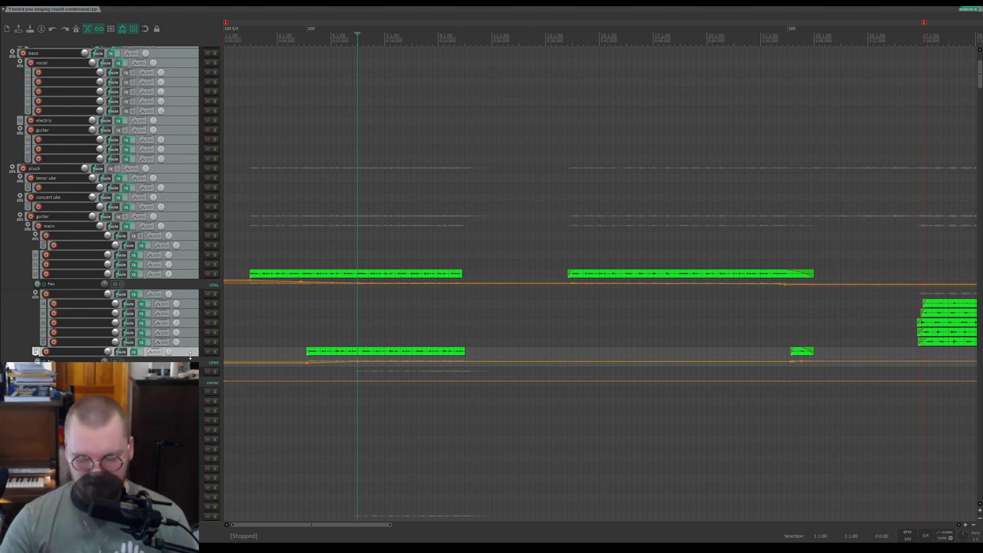
pyautogui.press('p')
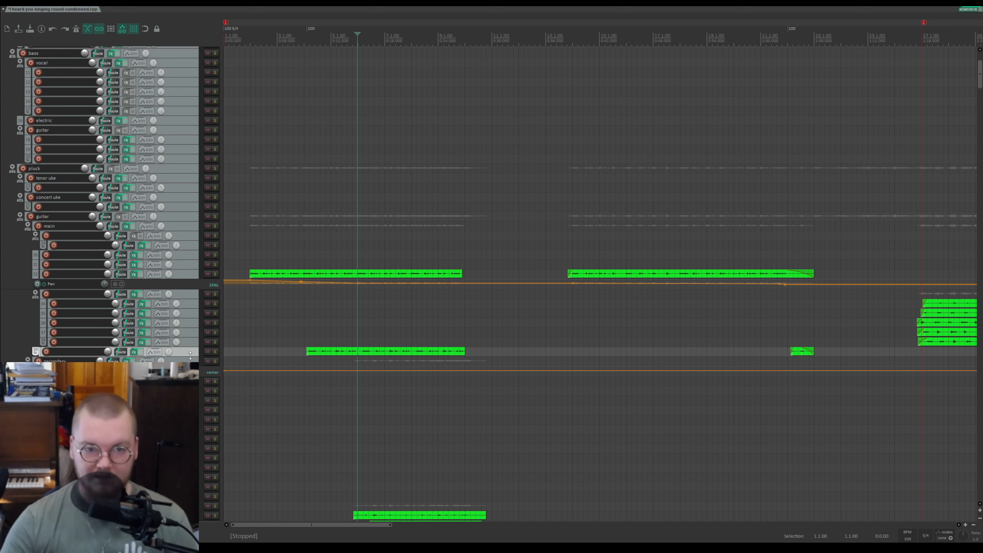
pyautogui.click(191, 361)
pyautogui.press('p')
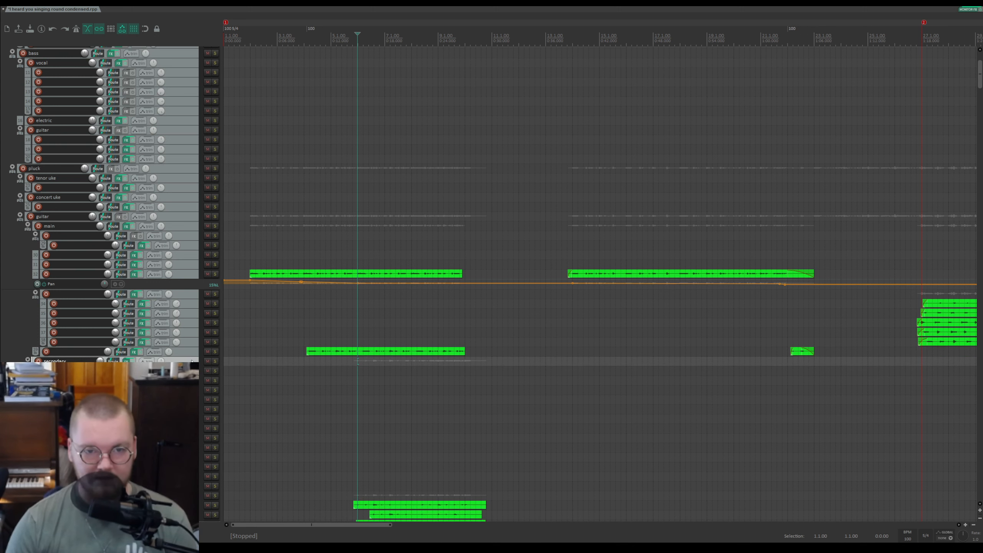
pyautogui.click(195, 277)
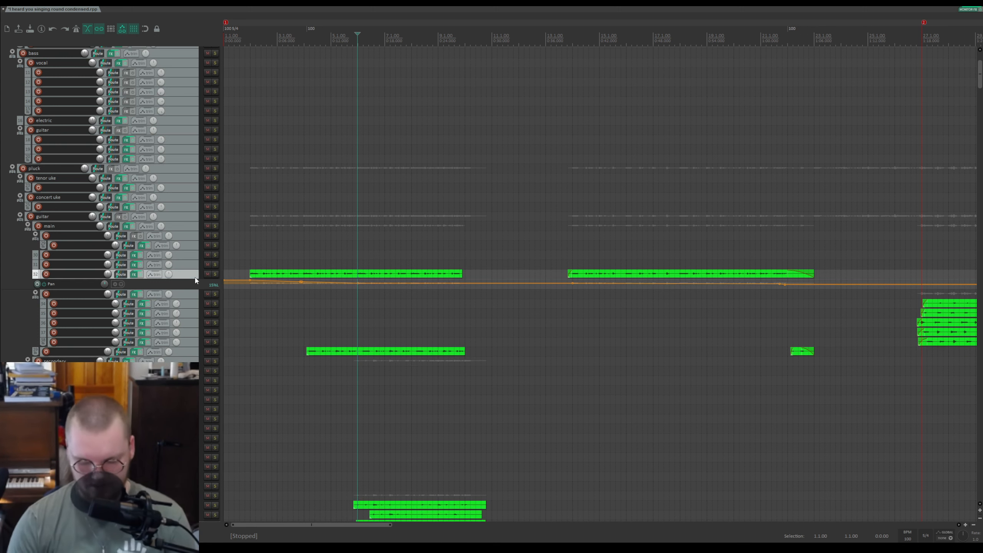
pyautogui.press('p')
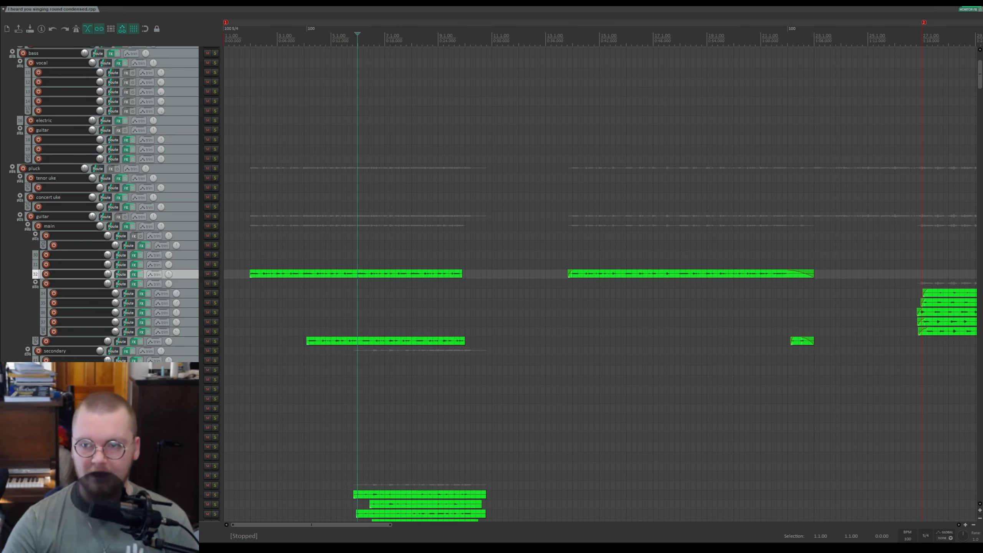
# Step: Solo the pink folder track below the 2345 track and play it from the project start
pyautogui.moveTo(979, 74); pyautogui.dragTo(978, 309)
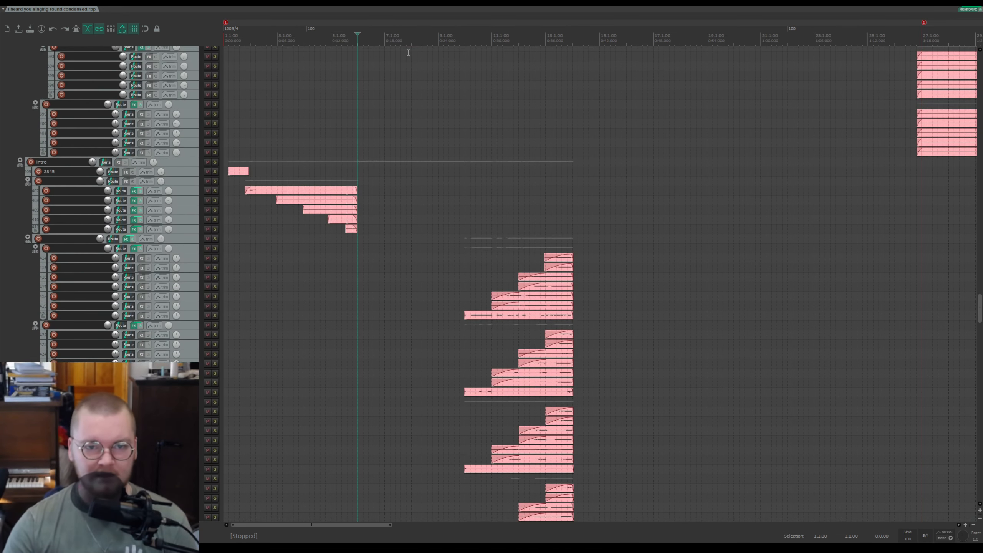
pyautogui.click(241, 37)
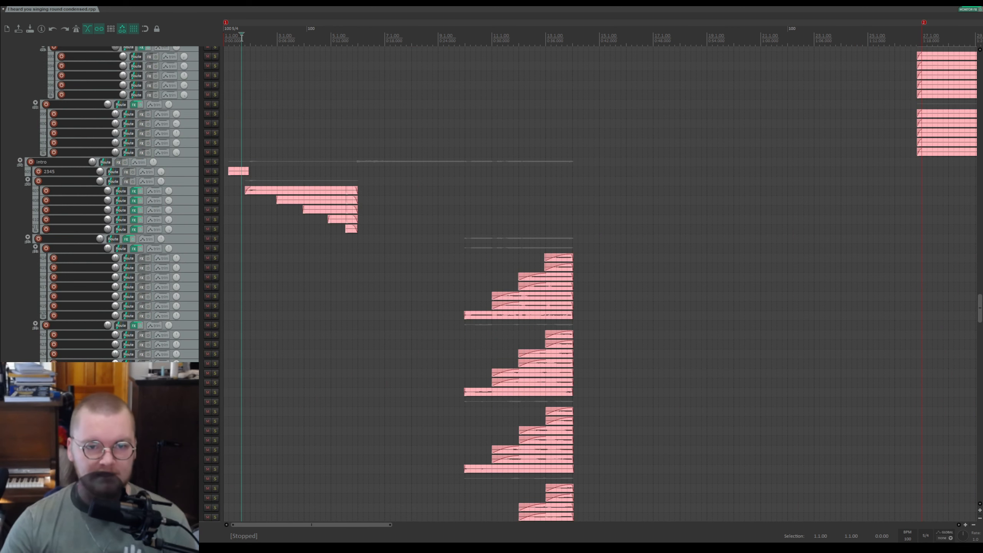
pyautogui.click(216, 181)
pyautogui.press('space')
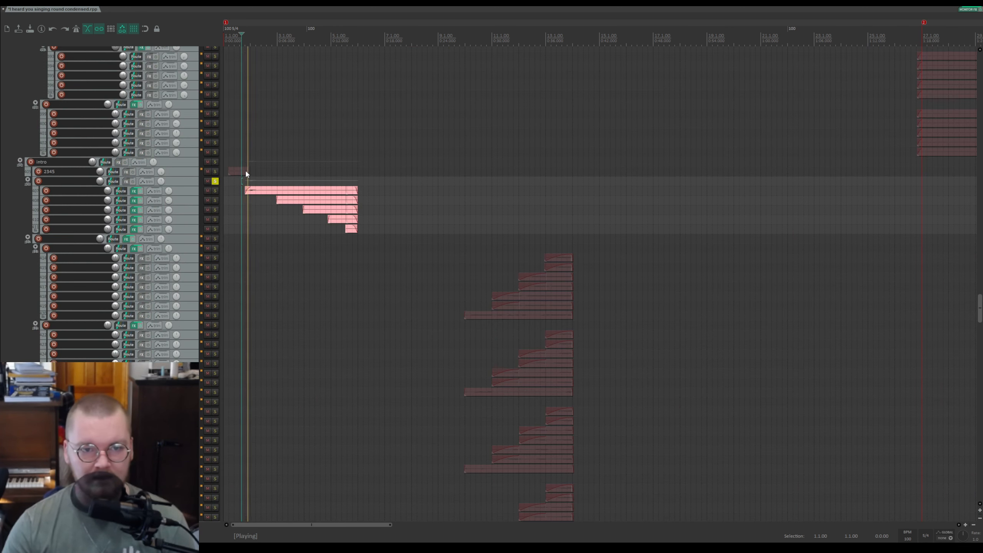
# Step: Zoom in on the soloed pink tracks, play and stop them twice, and save the project
pyautogui.scroll(3, 141, 202)
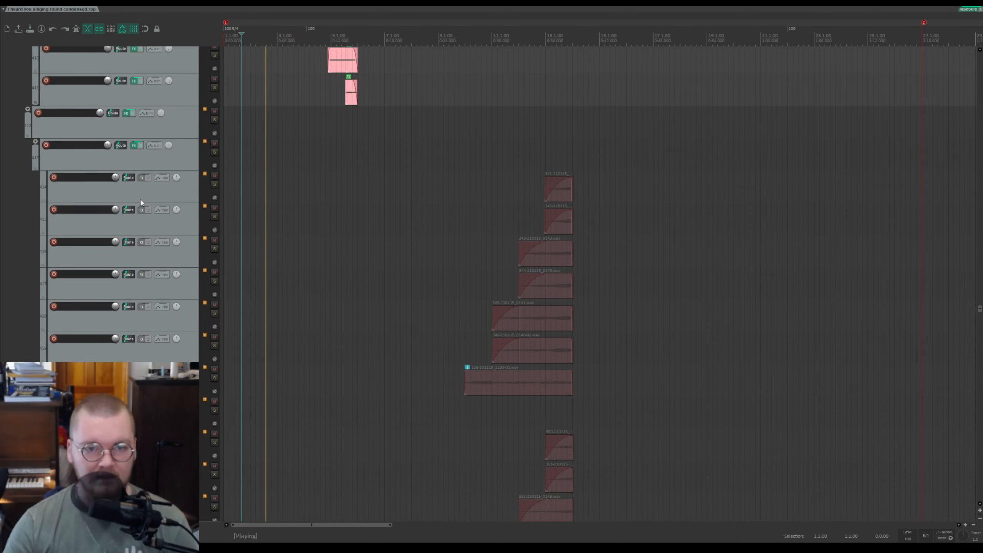
pyautogui.scroll(5, 141, 201)
pyautogui.scroll(4, 341, 244)
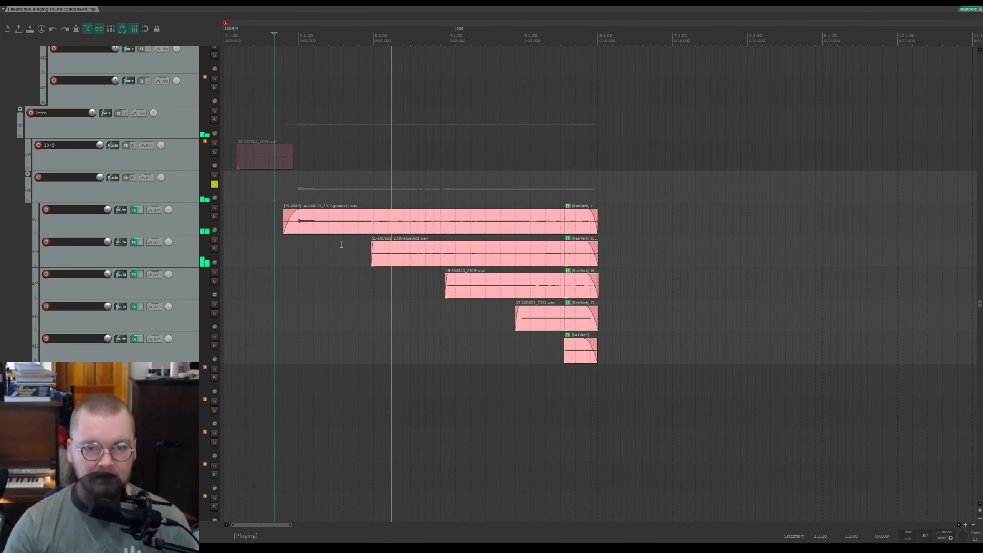
pyautogui.press('space')
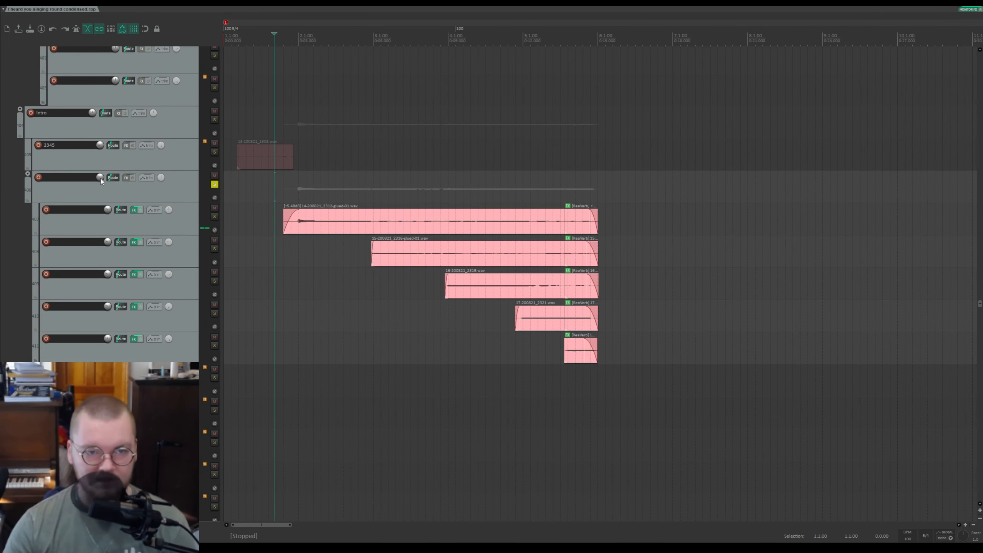
pyautogui.press('space')
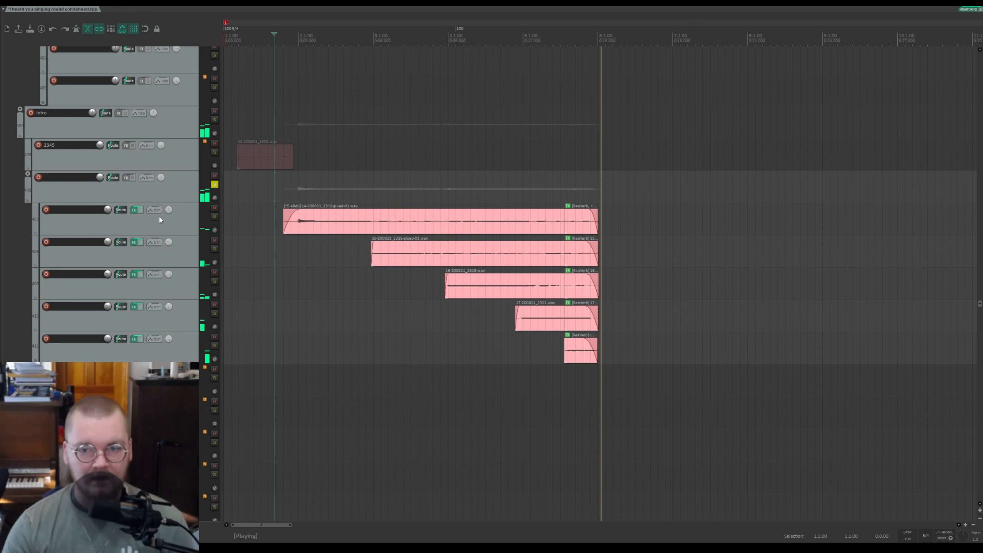
pyautogui.press('space')
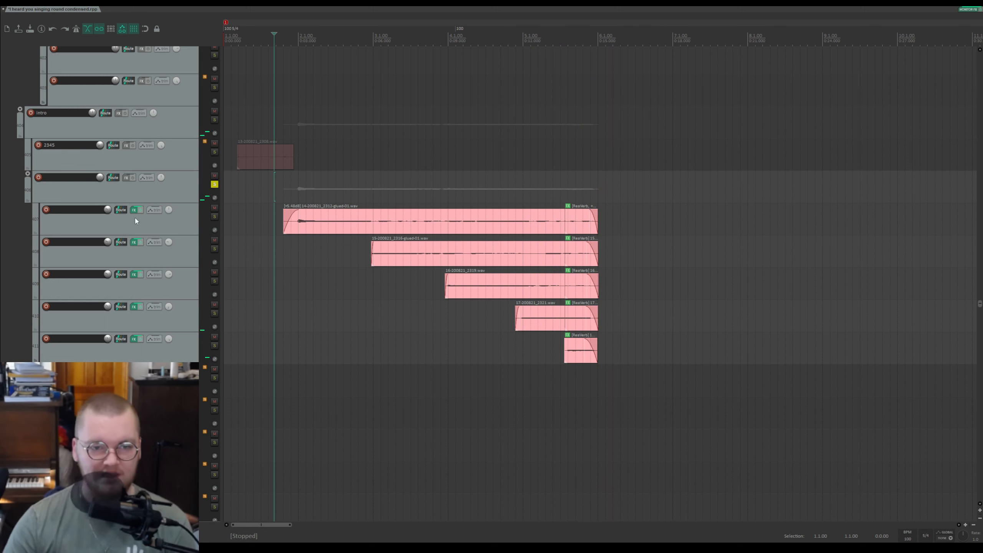
pyautogui.hotkey('ctrl', 's')
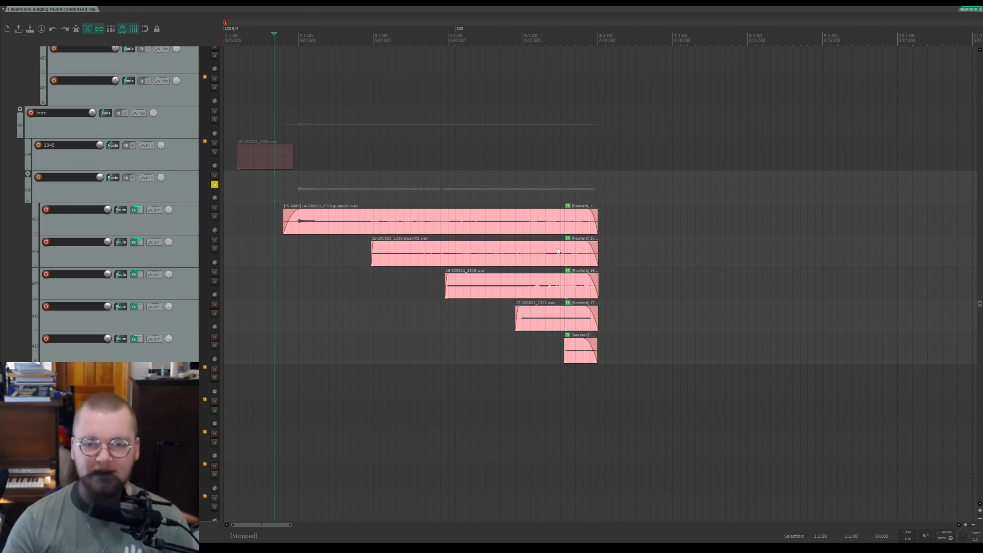
# Step: Examine the ending reverb sections of the five pink sub-track items by selecting each track in turn
pyautogui.click(600, 191)
pyautogui.scroll(5, 600, 192)
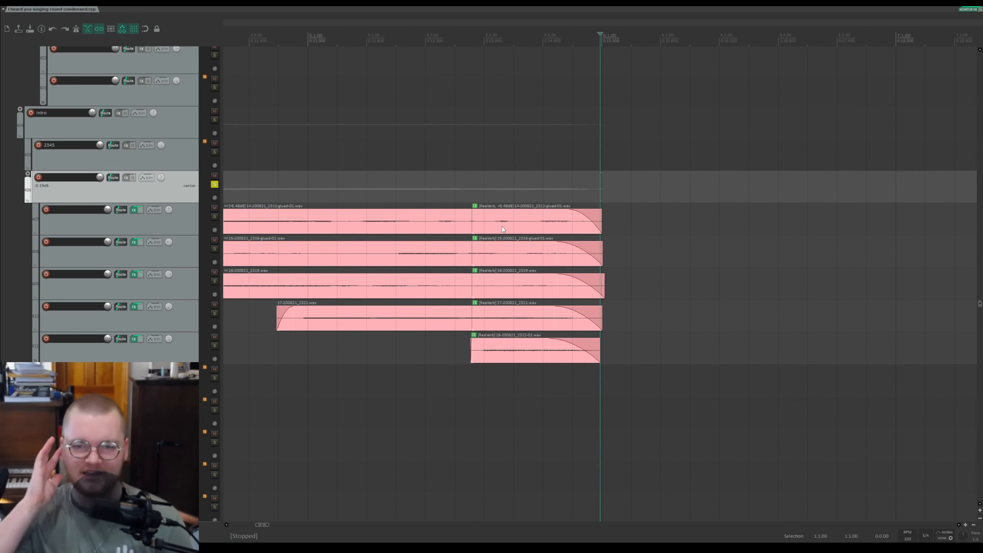
pyautogui.click(487, 229)
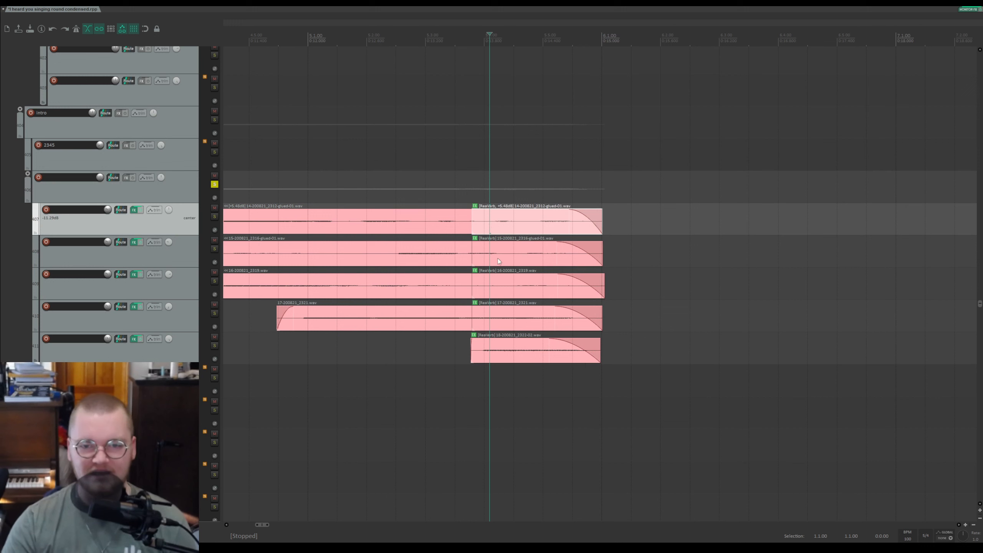
pyautogui.click(494, 264)
pyautogui.click(498, 286)
pyautogui.click(494, 320)
pyautogui.click(492, 352)
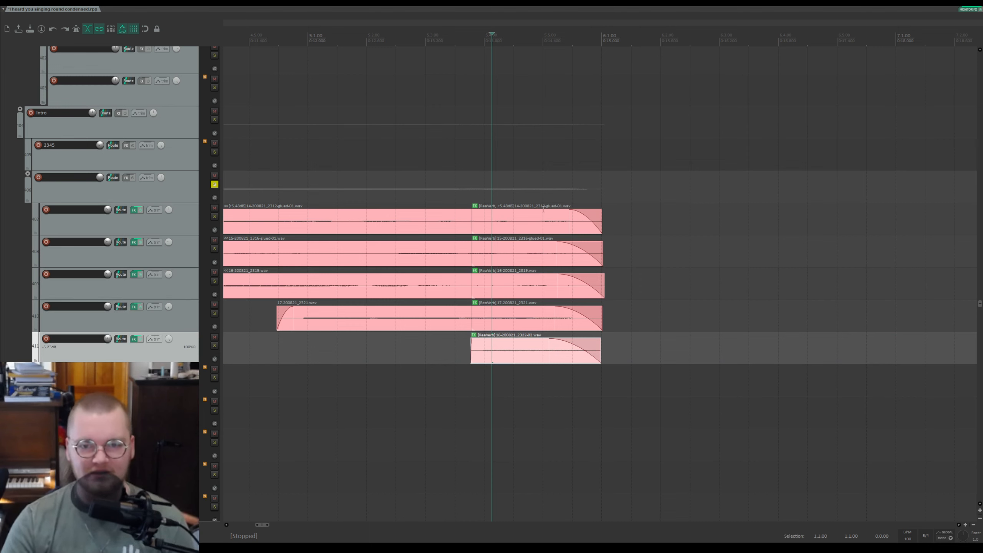
pyautogui.click(527, 221)
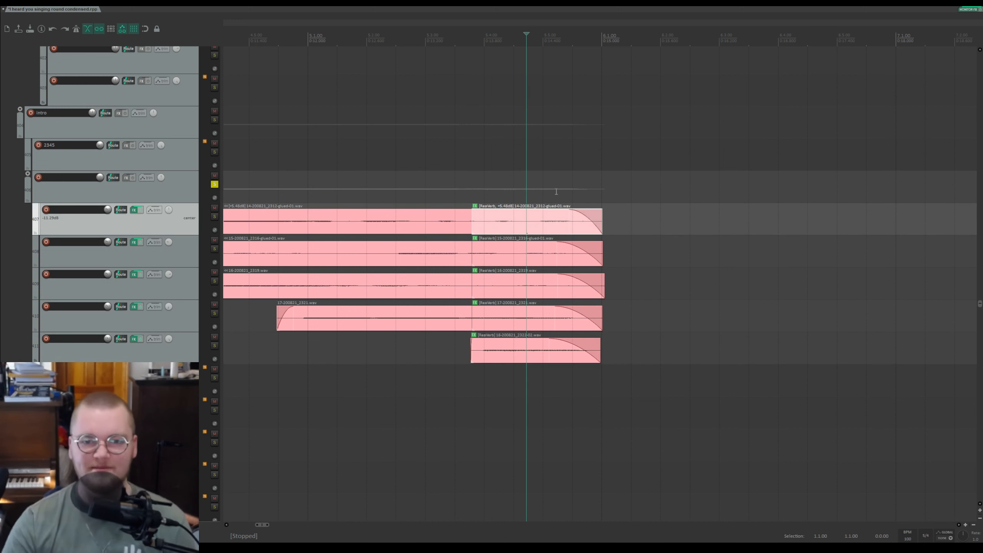
# Step: Place the edit cursor shortly before the reverb tails and play the soloed pink tracks, then stop
pyautogui.scroll(-3, 561, 188)
pyautogui.click(514, 39)
pyautogui.click(469, 39)
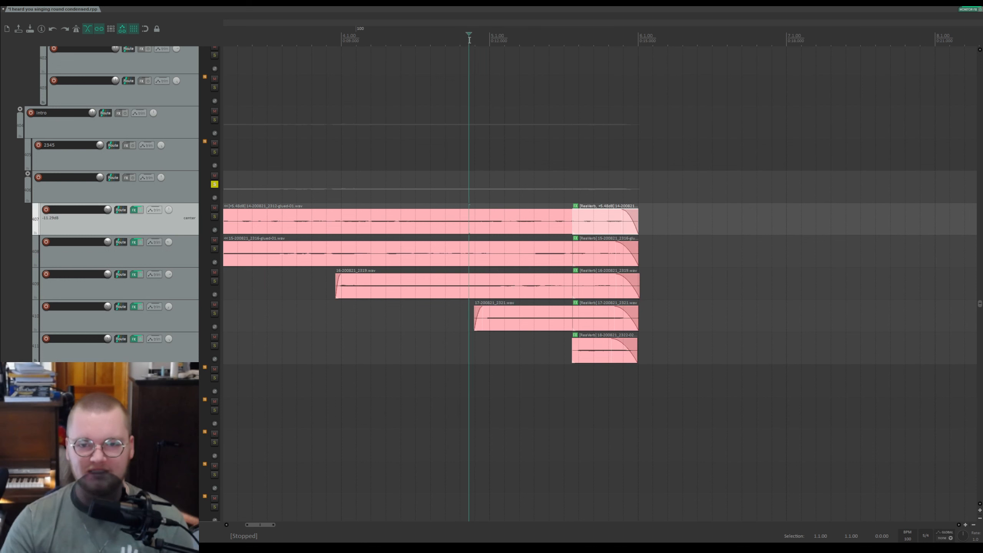
pyautogui.press('space')
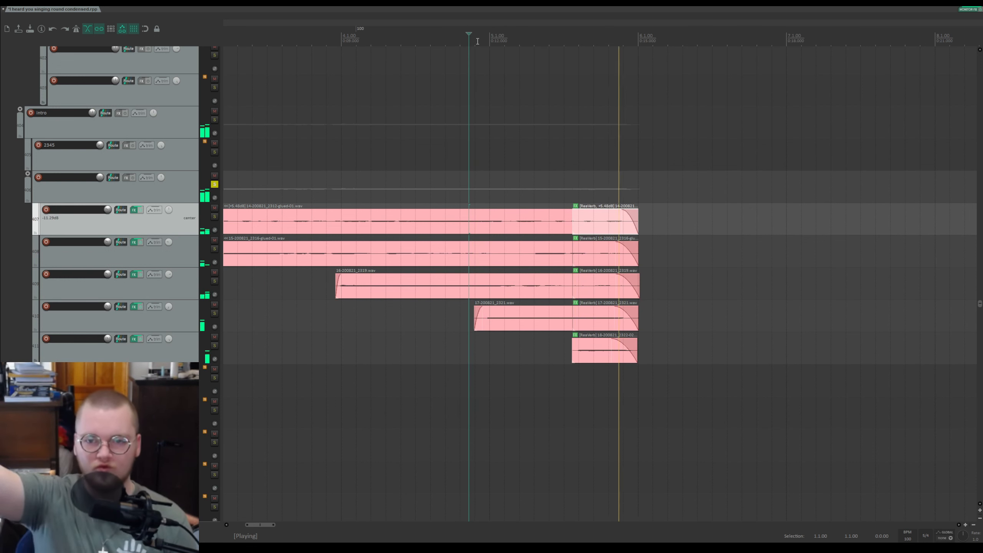
pyautogui.press('space')
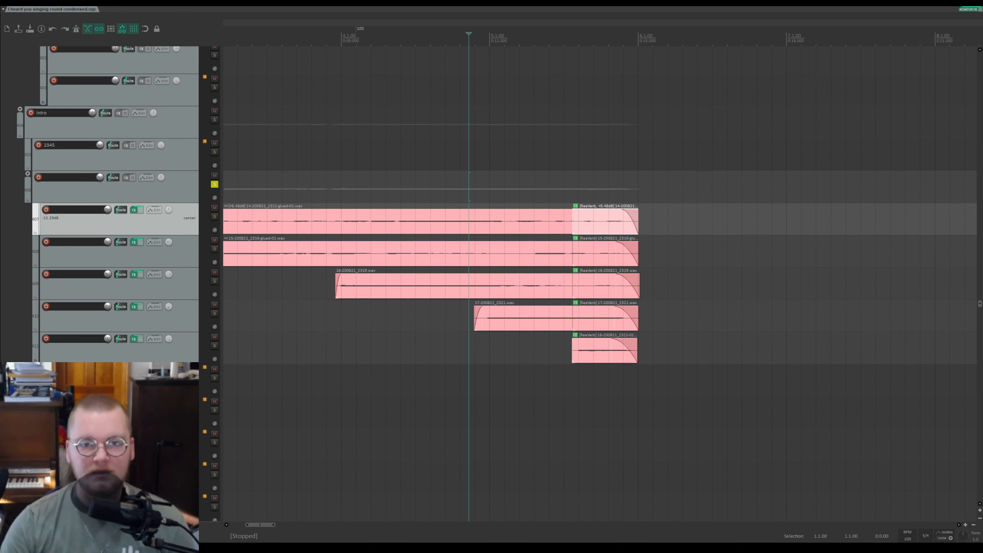
# Step: Unsolo the pink folder track below the 2345 track
pyautogui.scroll(-5, 427, 143)
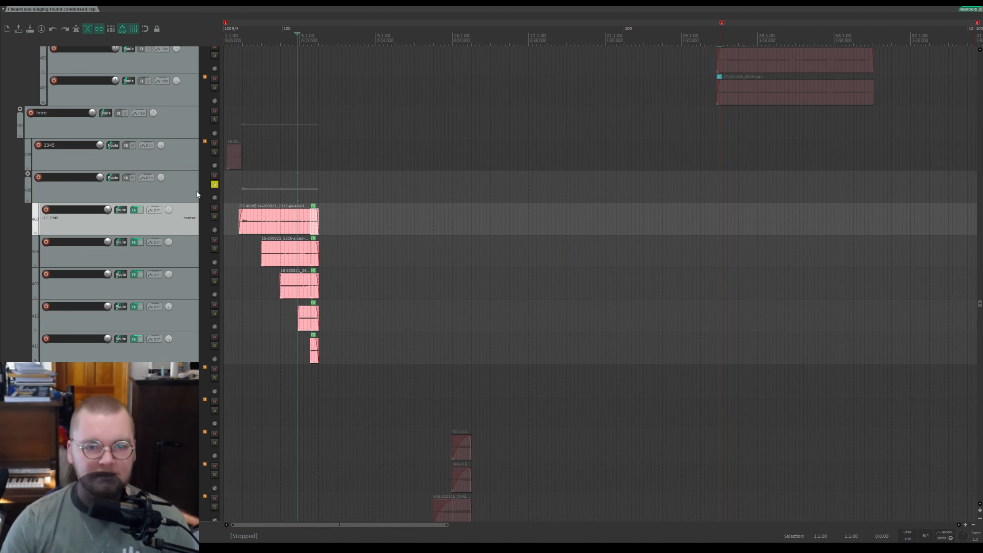
pyautogui.click(214, 185)
pyautogui.scroll(1, 159, 202)
pyautogui.scroll(-6, 159, 207)
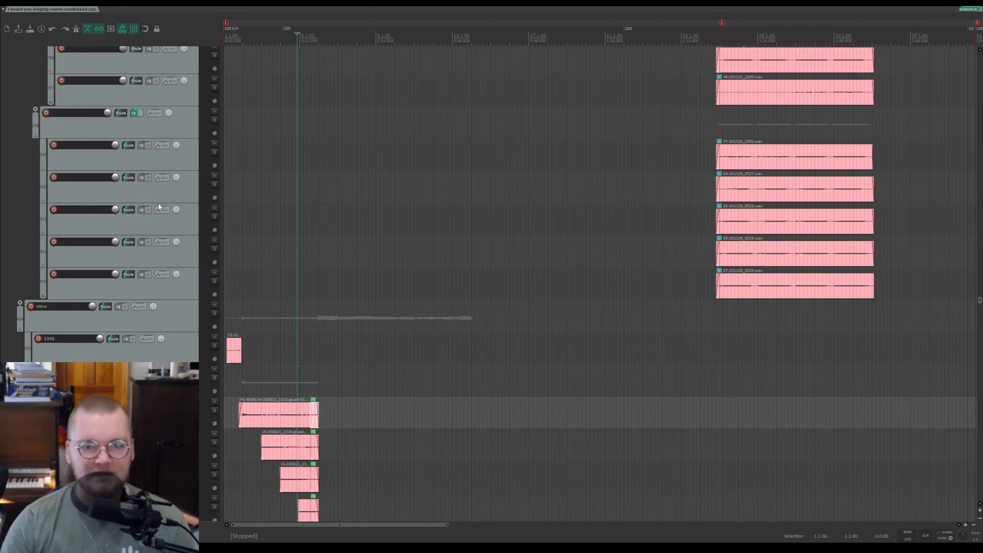
# Step: Scroll down to the lower pink track groups and play the project there, then stop
pyautogui.scroll(-3, 155, 207)
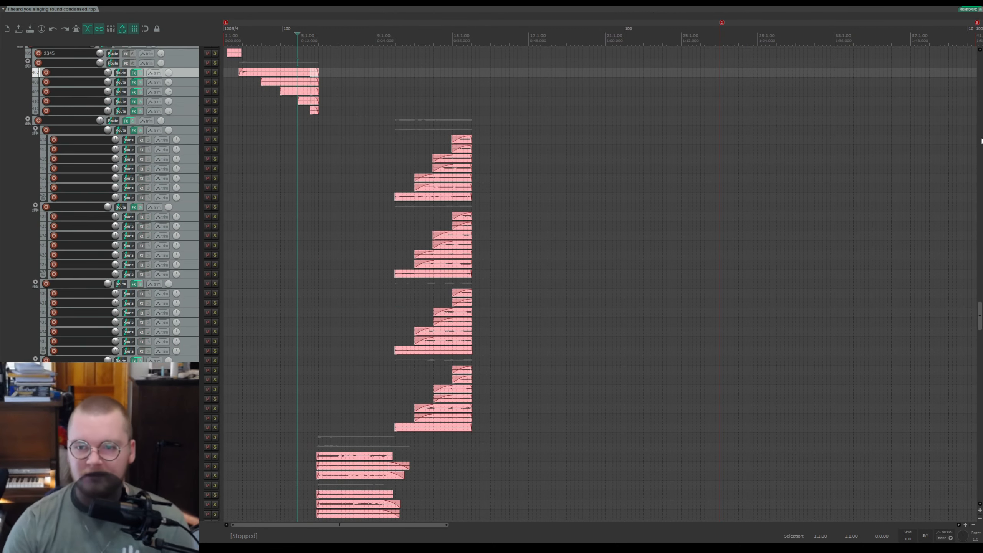
pyautogui.moveTo(980, 315)
pyautogui.mouseDown()
pyautogui.moveTo(980, 334)
pyautogui.moveTo(980, 325)
pyautogui.mouseUp()
pyautogui.press('space')
pyautogui.scroll(5, 288, 183)
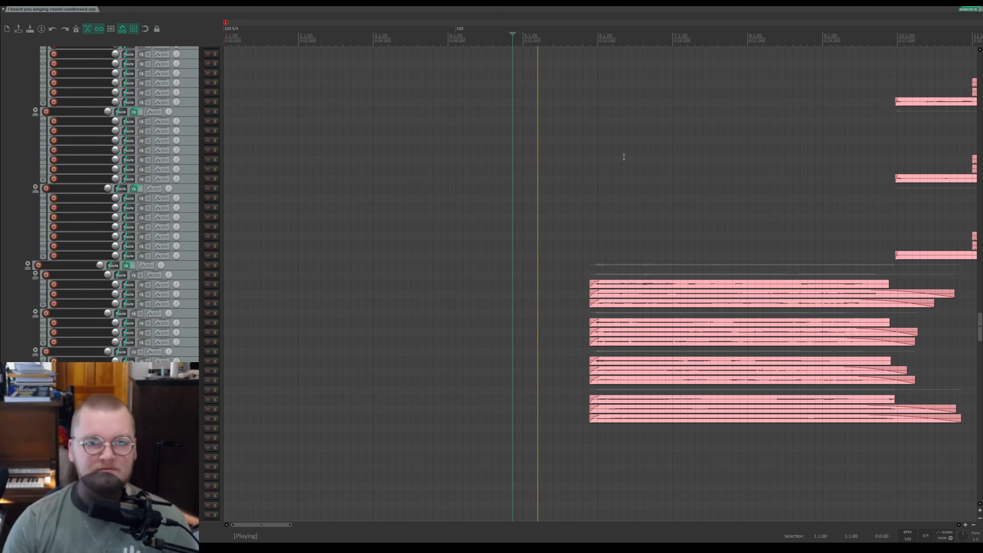
pyautogui.moveTo(609, 30); pyautogui.dragTo(416, 32)
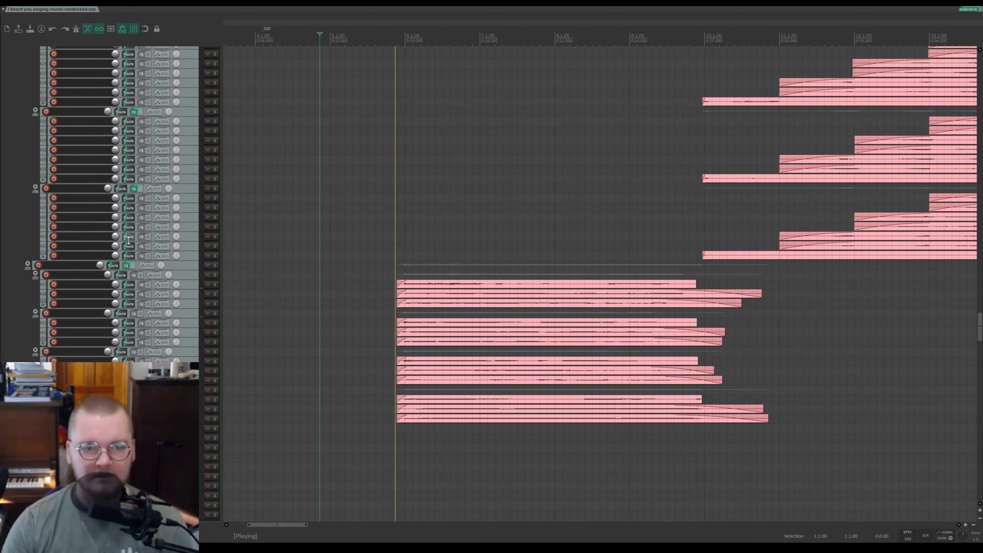
pyautogui.press('space')
# Step: Solo the lower pink folder track and play it from the start of its items, then stop
pyautogui.click(215, 265)
pyautogui.press('space')
pyautogui.click(388, 275)
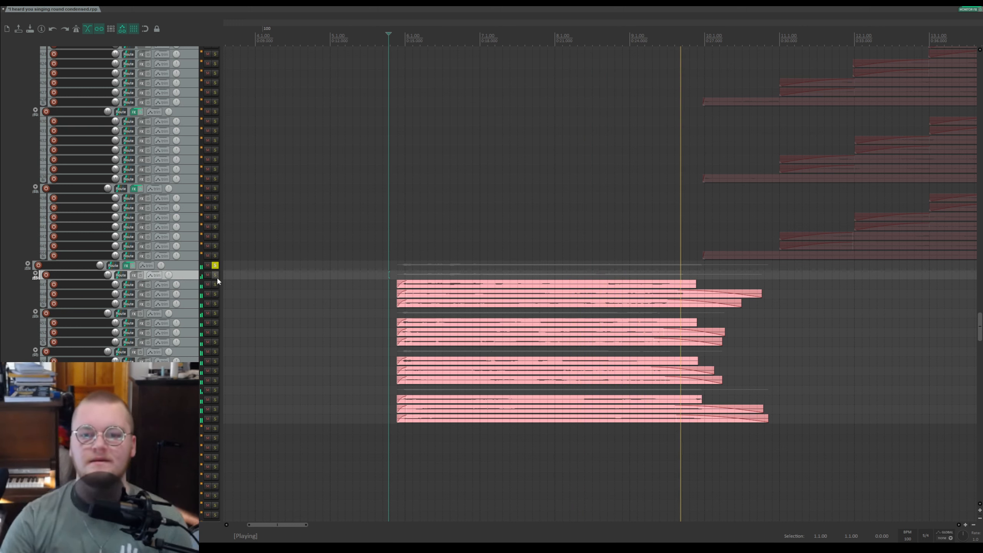
pyautogui.press('space')
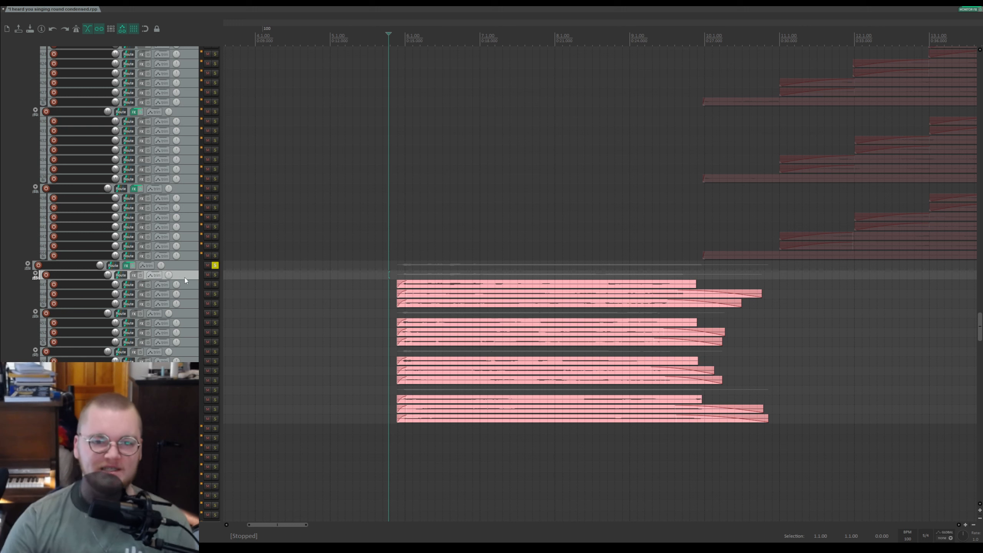
# Step: Unsolo the lower pink folder track and briefly play the project at the pyramids folder
pyautogui.click(216, 265)
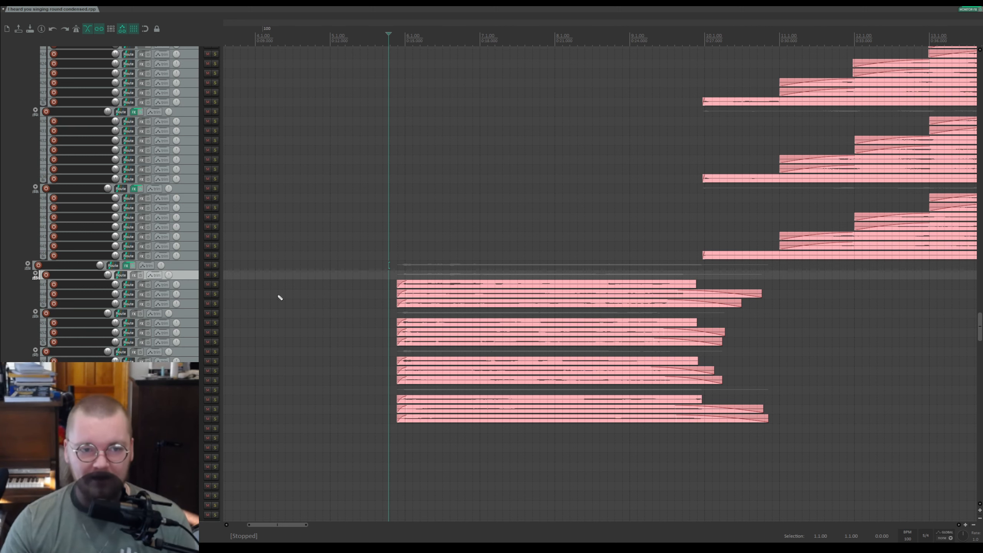
pyautogui.scroll(-10, 459, 174)
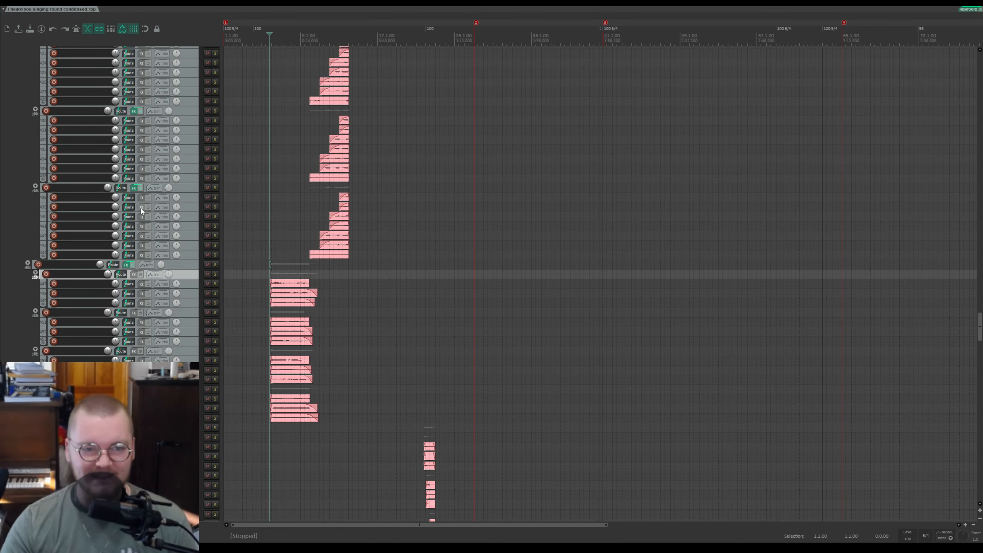
pyautogui.scroll(-8, 131, 199)
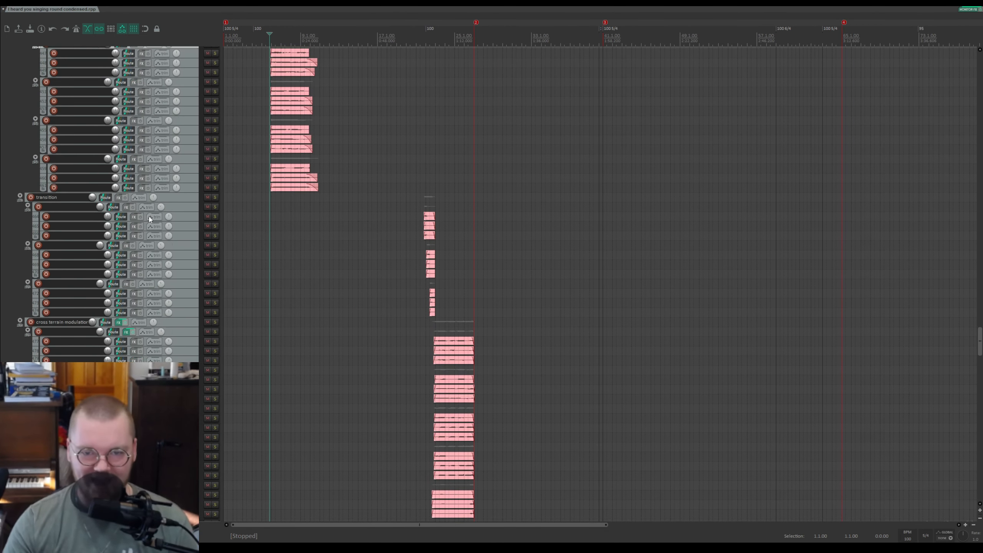
pyautogui.scroll(4, 150, 220)
pyautogui.scroll(4, 150, 221)
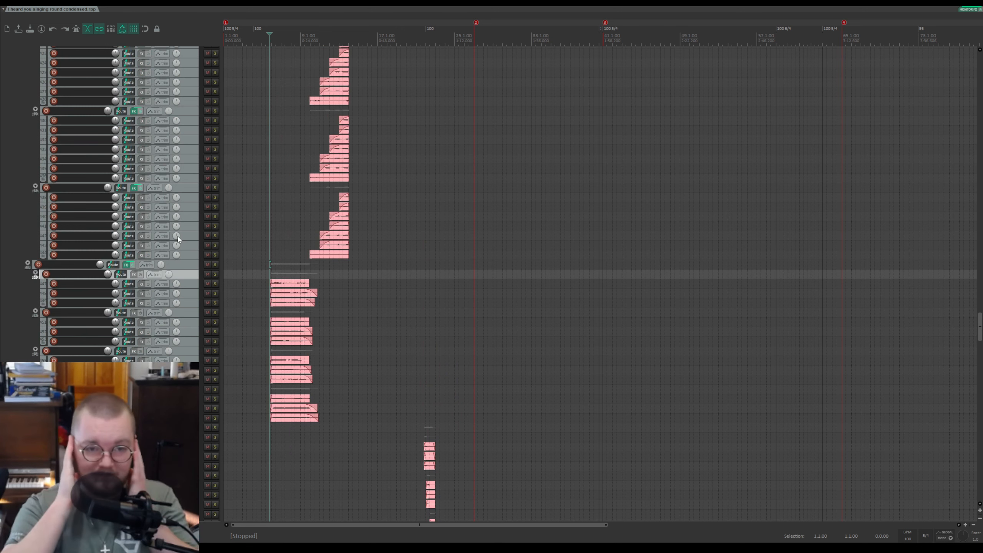
pyautogui.scroll(2, 174, 265)
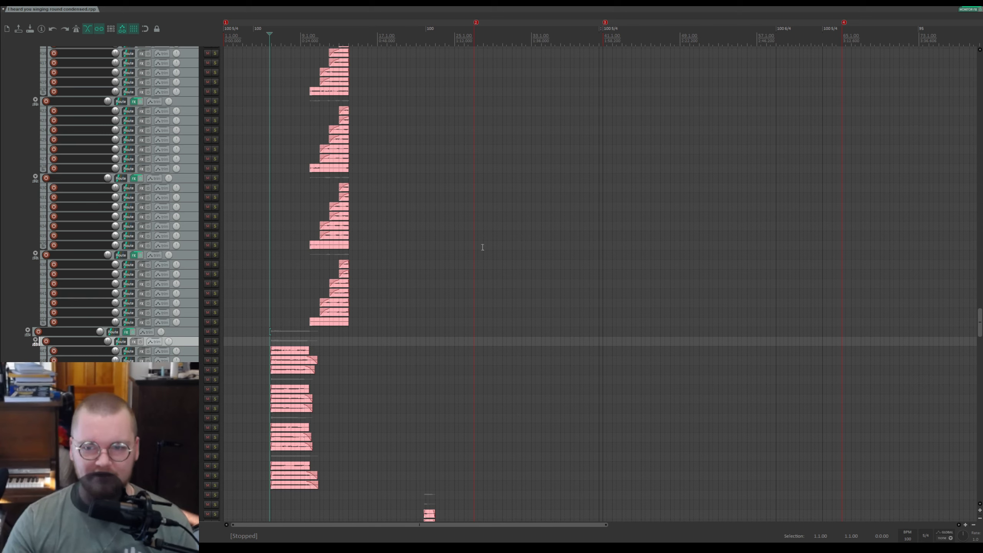
pyautogui.moveTo(982, 323); pyautogui.dragTo(949, 143)
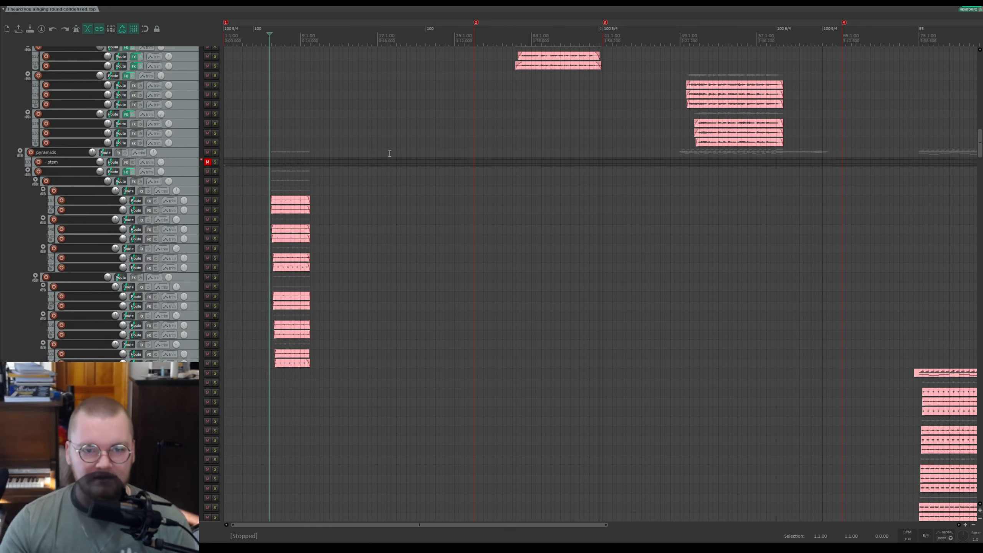
pyautogui.scroll(5, 398, 153)
pyautogui.press('space')
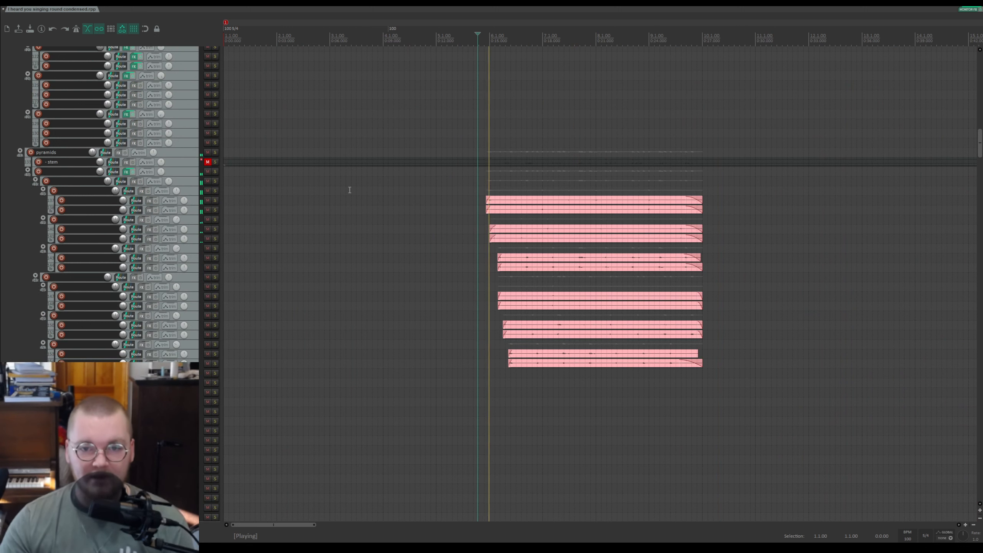
pyautogui.press('space')
# Step: Solo the folder below the pyramids stem track and its first subfolder while playing the section, then stop
pyautogui.click(215, 171)
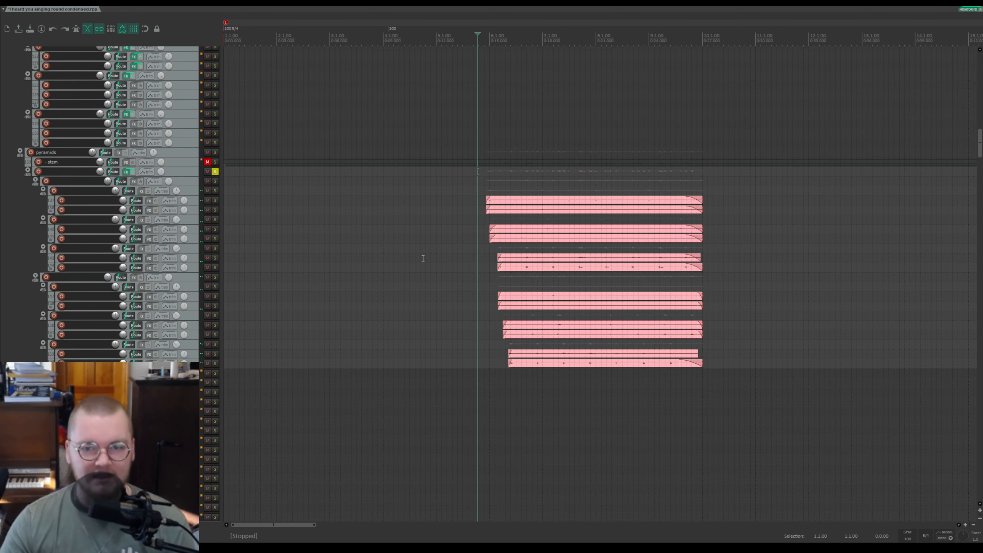
pyautogui.scroll(1, 167, 190)
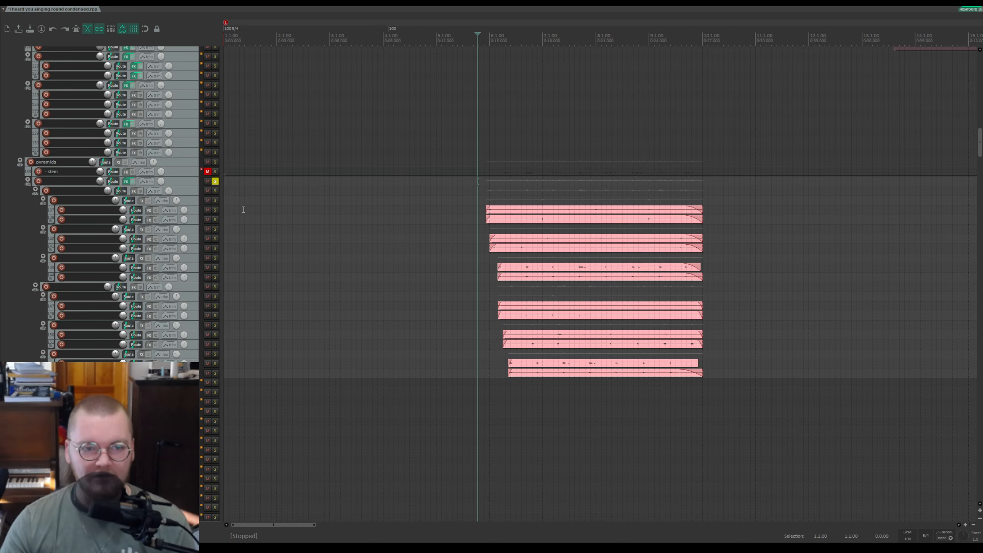
pyautogui.scroll(2, 374, 214)
pyautogui.moveTo(563, 28); pyautogui.dragTo(409, 29)
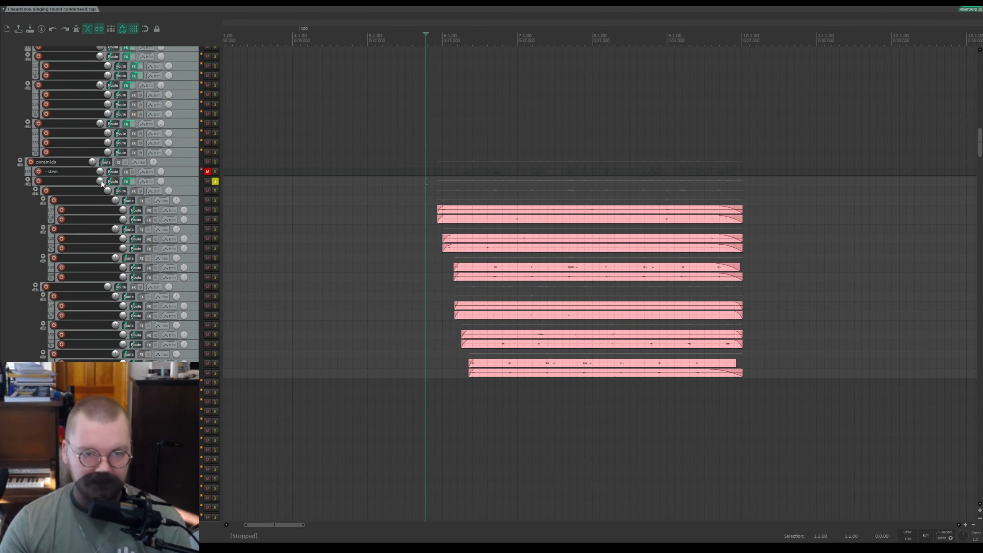
pyautogui.press('space')
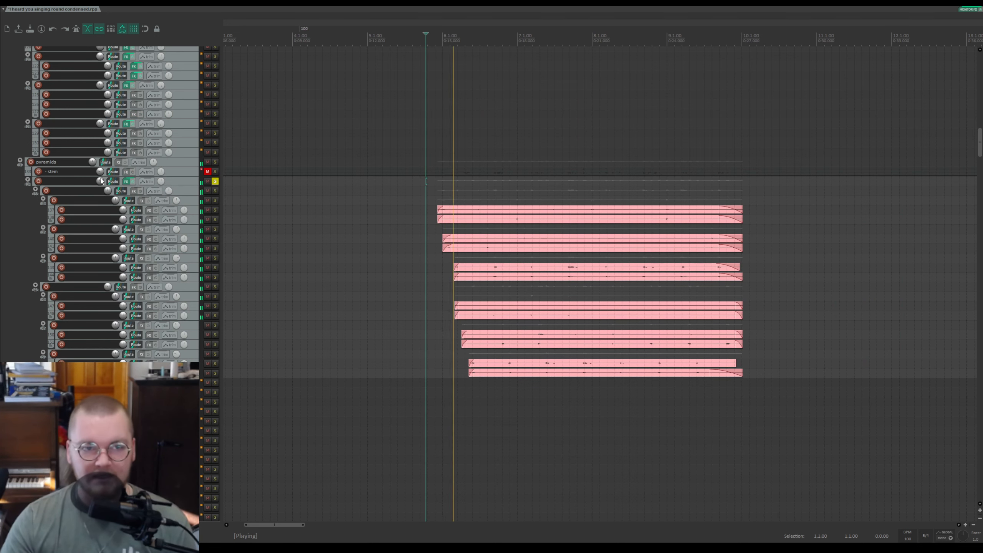
pyautogui.click(215, 191)
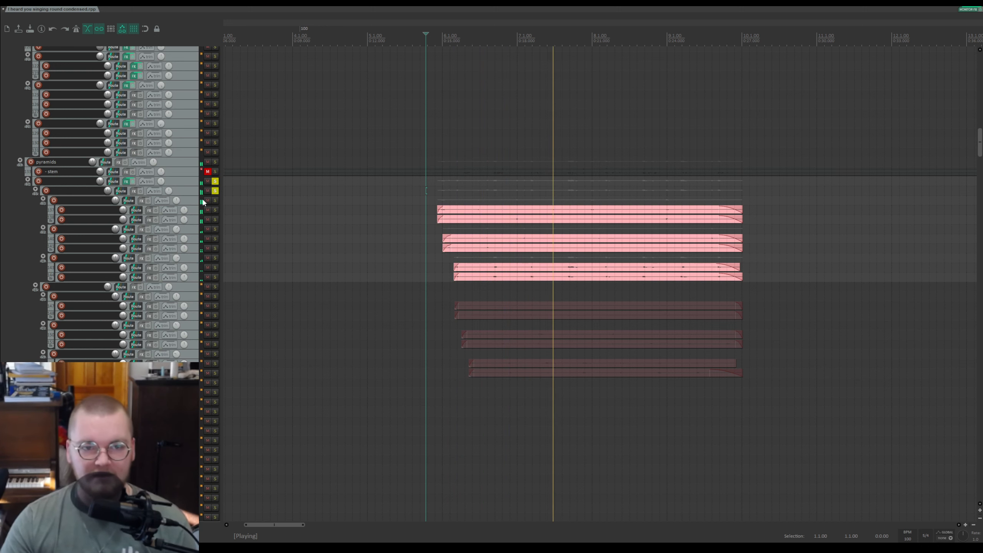
pyautogui.press('space')
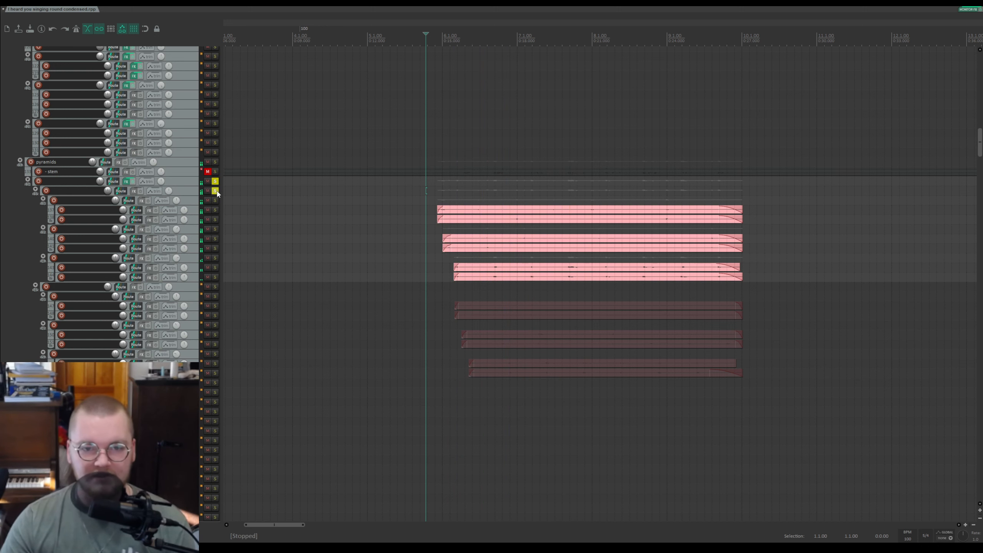
# Step: Unsolo the first pyramids subfolder and place the edit cursor just before its items
pyautogui.click(215, 190)
pyautogui.click(457, 201)
pyautogui.scroll(2, 456, 198)
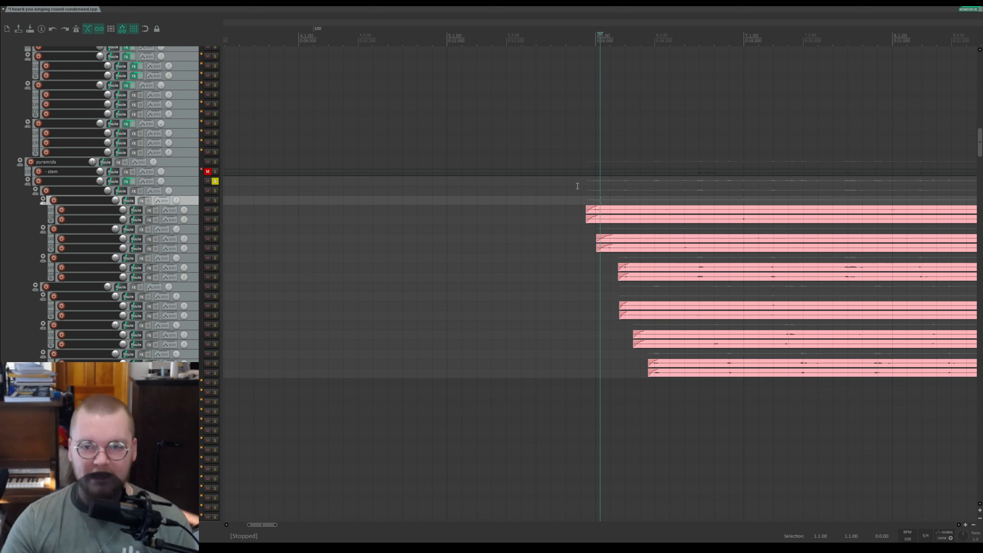
pyautogui.click(577, 185)
# Step: Solo the first and second pyramids subfolders and start playback
pyautogui.click(215, 191)
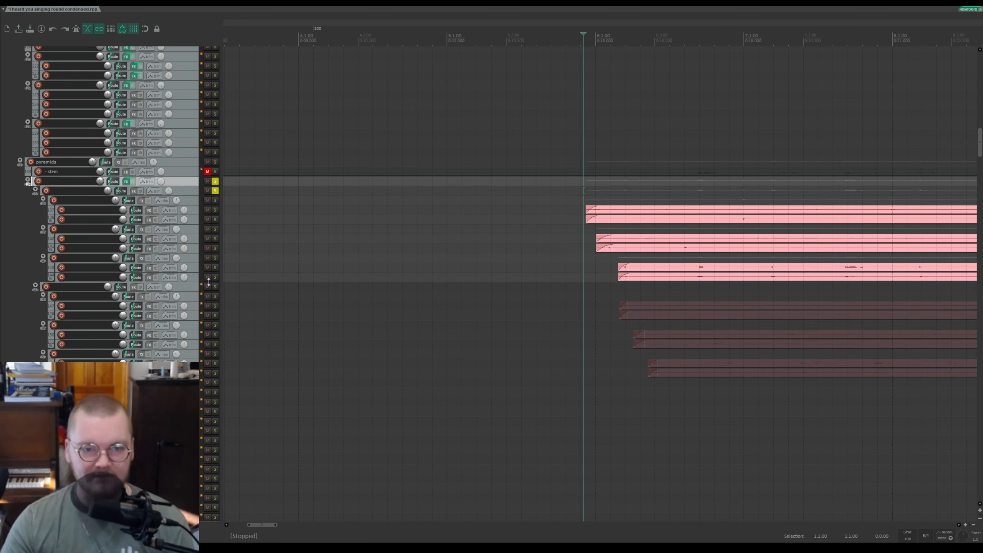
pyautogui.click(215, 287)
pyautogui.press('space')
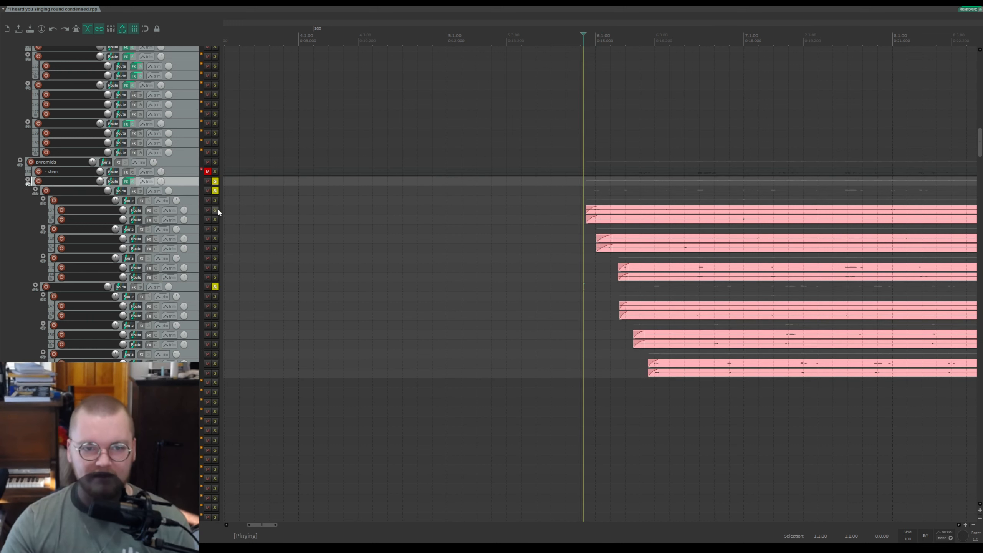
# Step: Switch the solo to only the second pyramids subfolder while playing, then stop playback
pyautogui.click(215, 287)
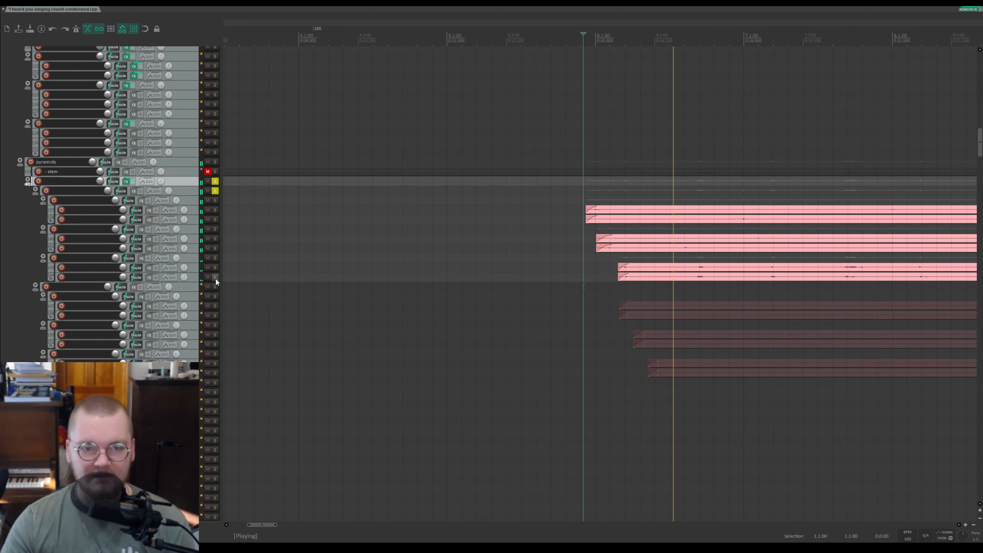
pyautogui.click(215, 287)
pyautogui.click(216, 191)
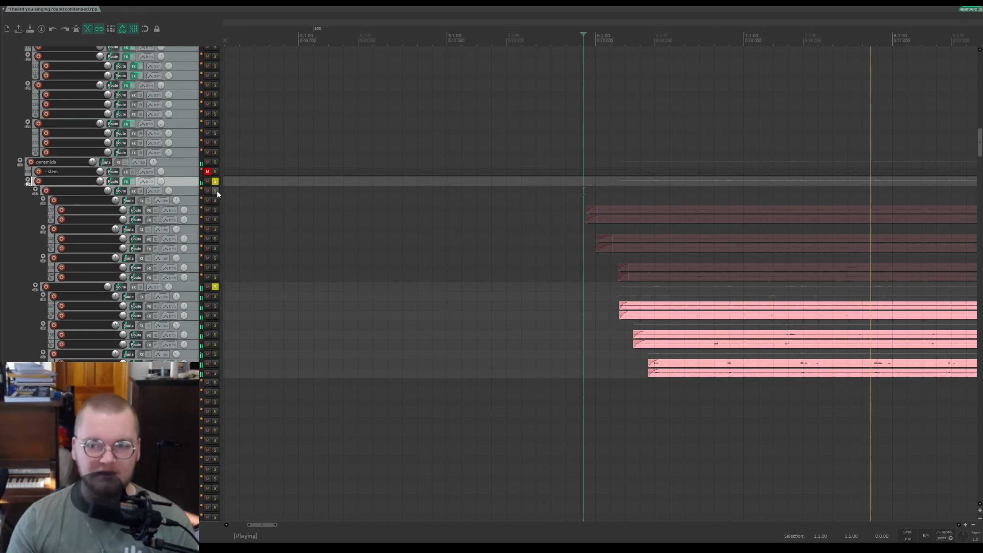
pyautogui.scroll(-1, 676, 264)
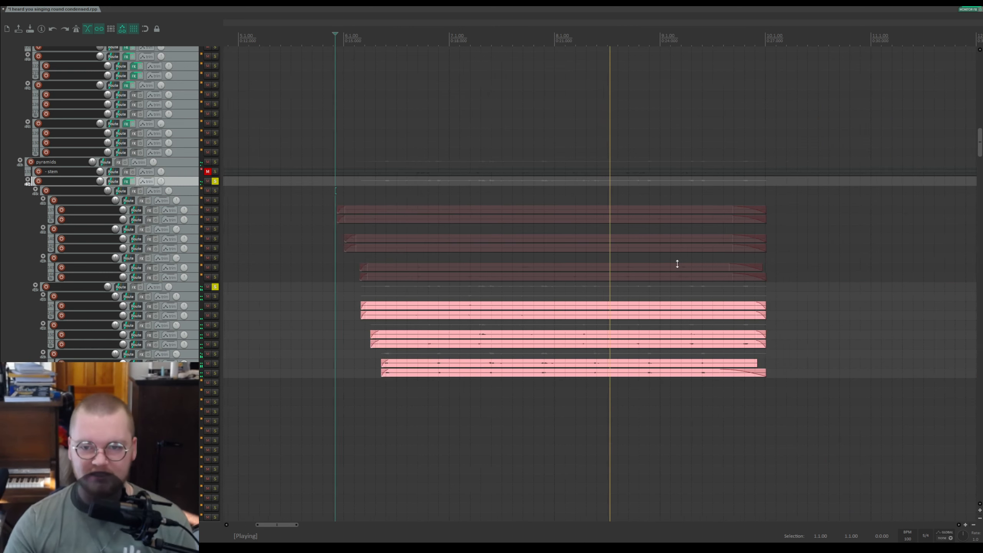
pyautogui.scroll(1, 676, 263)
pyautogui.scroll(-2, 423, 282)
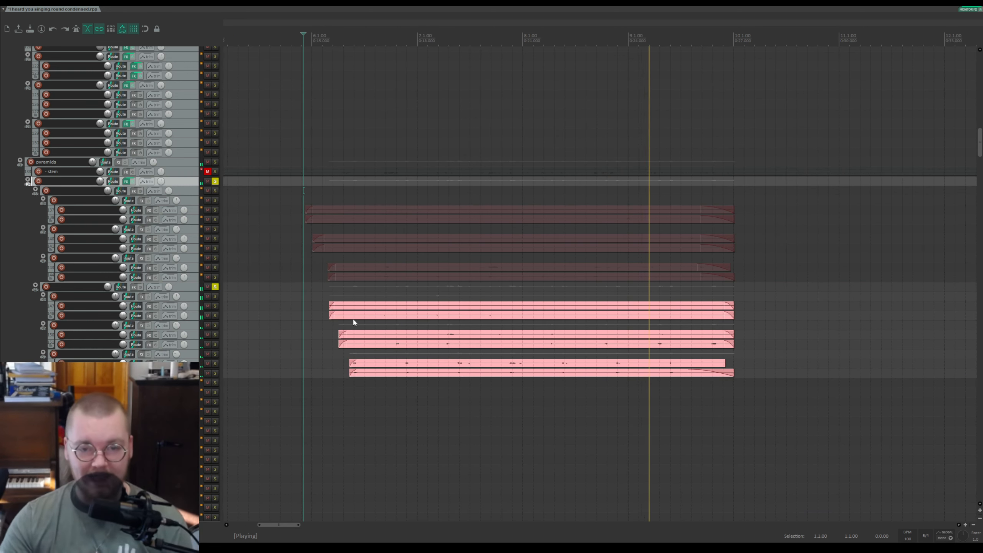
pyautogui.press('space')
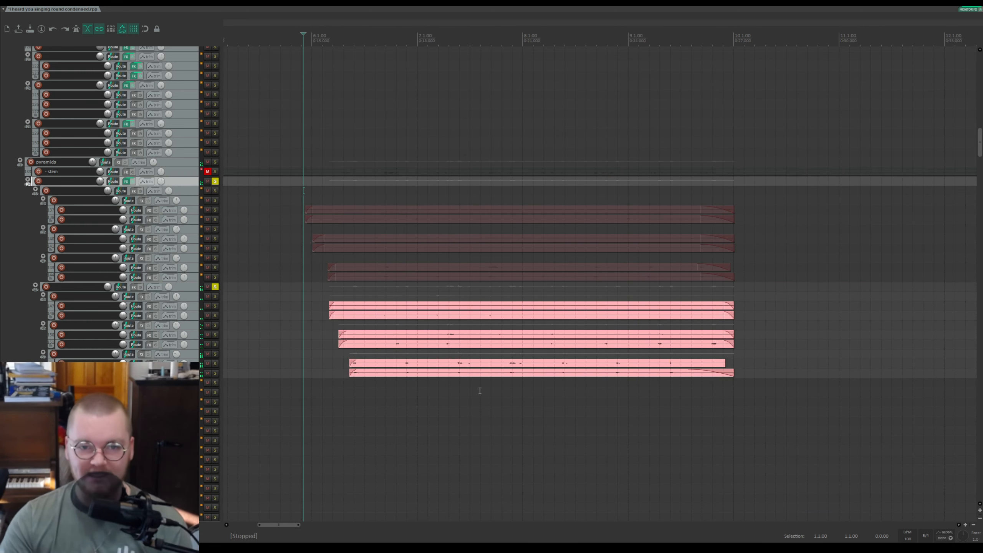
# Step: Clear the solos on the second pyramids subfolder and the folder below the stem track
pyautogui.click(215, 287)
pyautogui.click(215, 182)
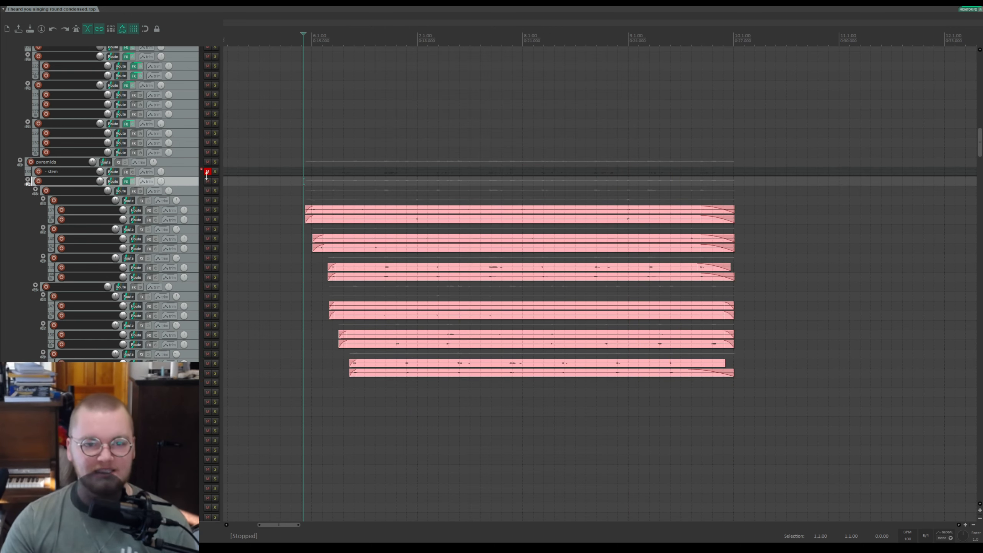
pyautogui.scroll(-3, 206, 175)
pyautogui.scroll(6, 206, 175)
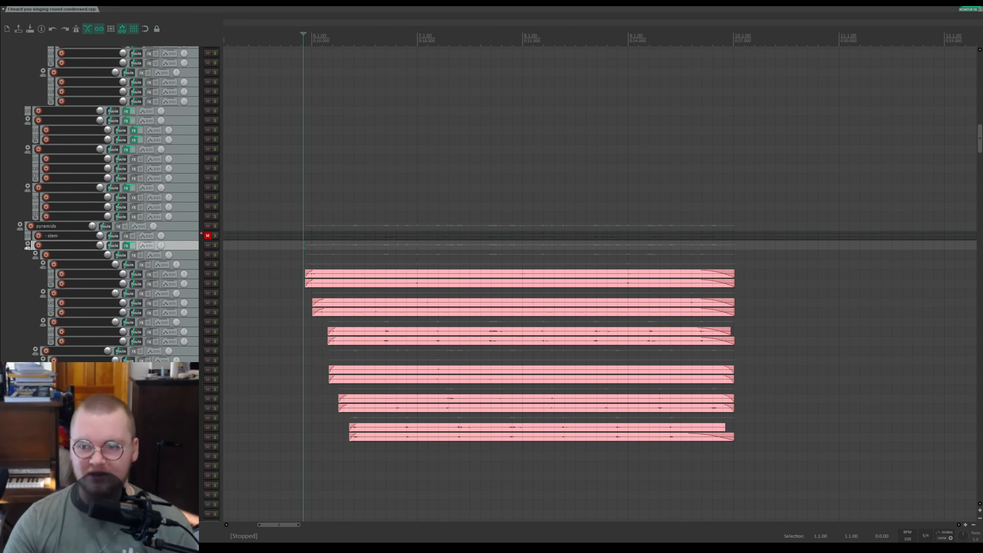
# Step: Solo the guitar folder and play it briefly from a new edit cursor position, then stop
pyautogui.moveTo(981, 152); pyautogui.dragTo(908, 93)
pyautogui.scroll(-2, 677, 151)
pyautogui.scroll(2, 464, 196)
pyautogui.click(406, 214)
pyautogui.scroll(1, 422, 216)
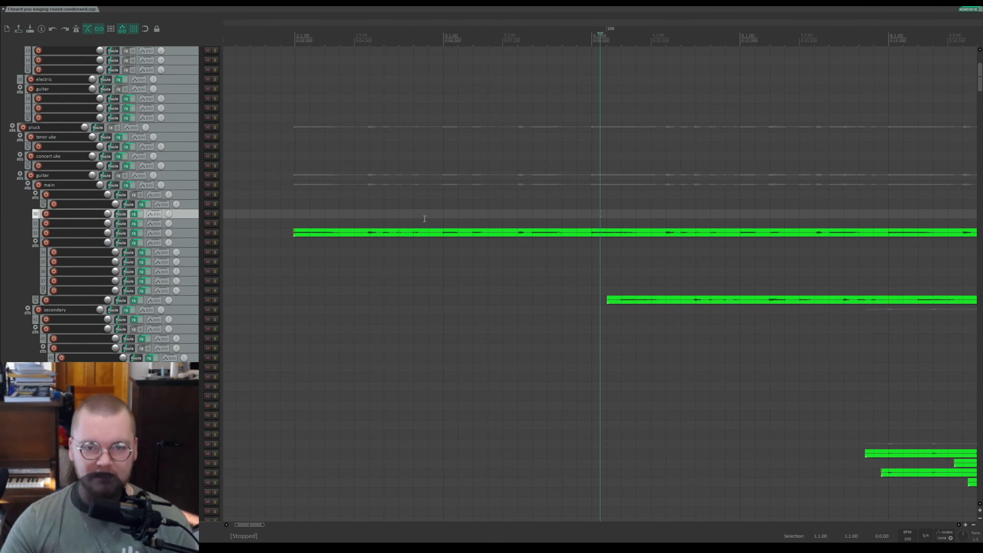
pyautogui.click(597, 217)
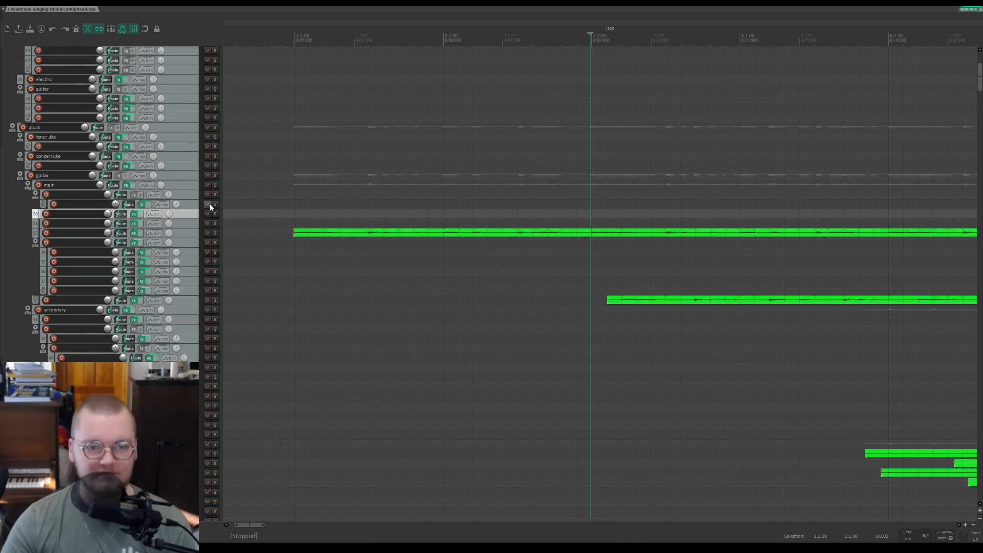
pyautogui.click(215, 175)
pyautogui.press('space')
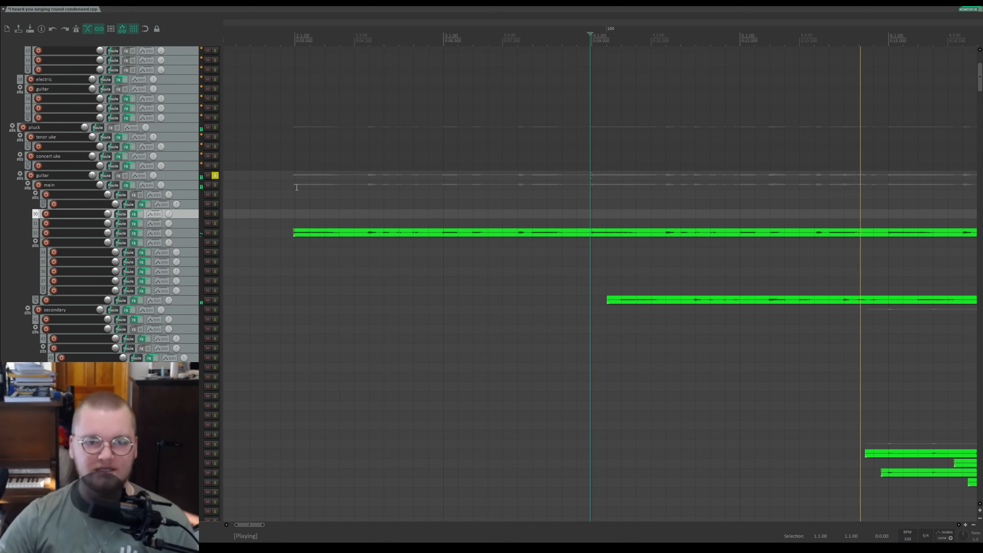
pyautogui.press('space')
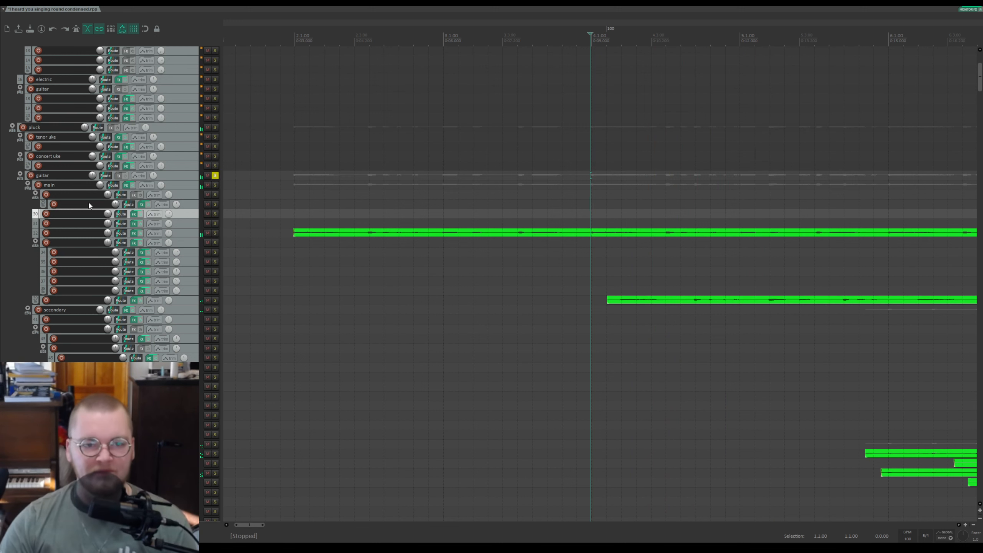
# Step: Unsolo the guitar folder
pyautogui.scroll(1, 90, 202)
pyautogui.scroll(-3, 469, 268)
pyautogui.scroll(-3, 468, 268)
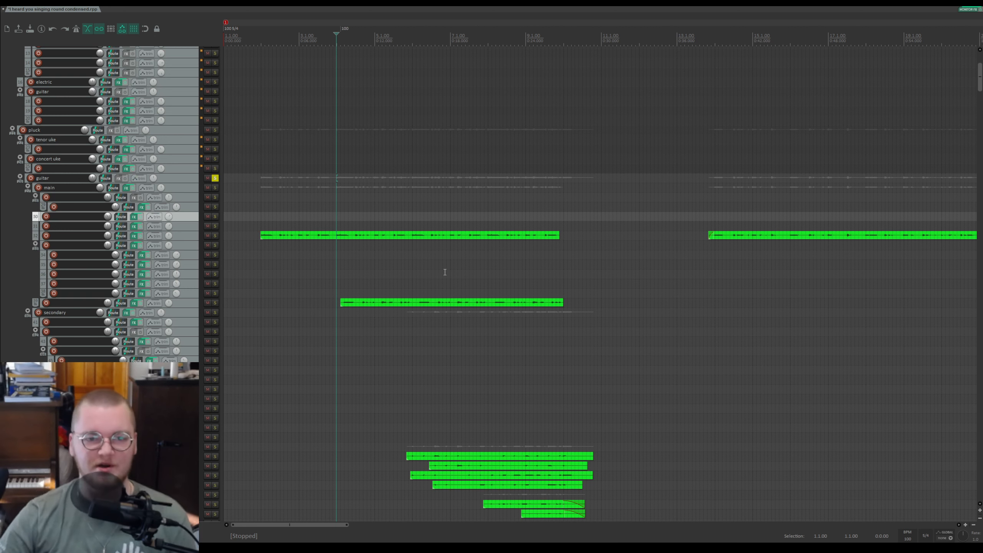
pyautogui.click(215, 178)
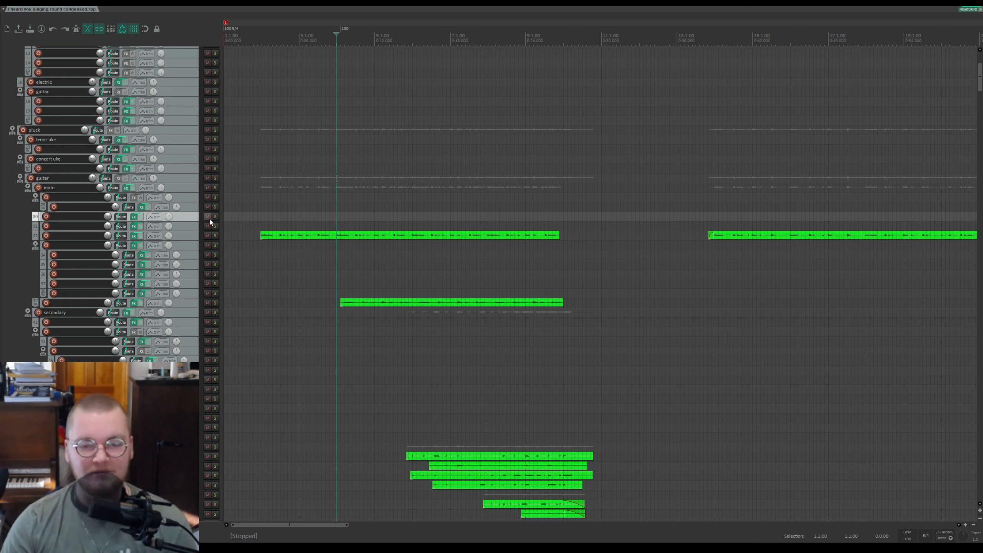
# Step: Scroll through the secondary guitar tracks and the folders below them
pyautogui.scroll(-1, 292, 231)
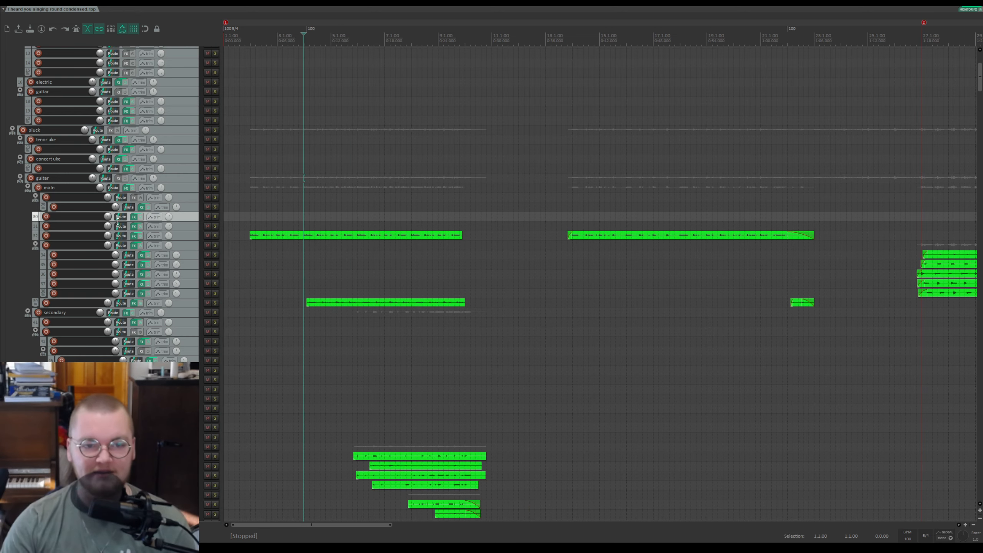
pyautogui.scroll(-3, 191, 248)
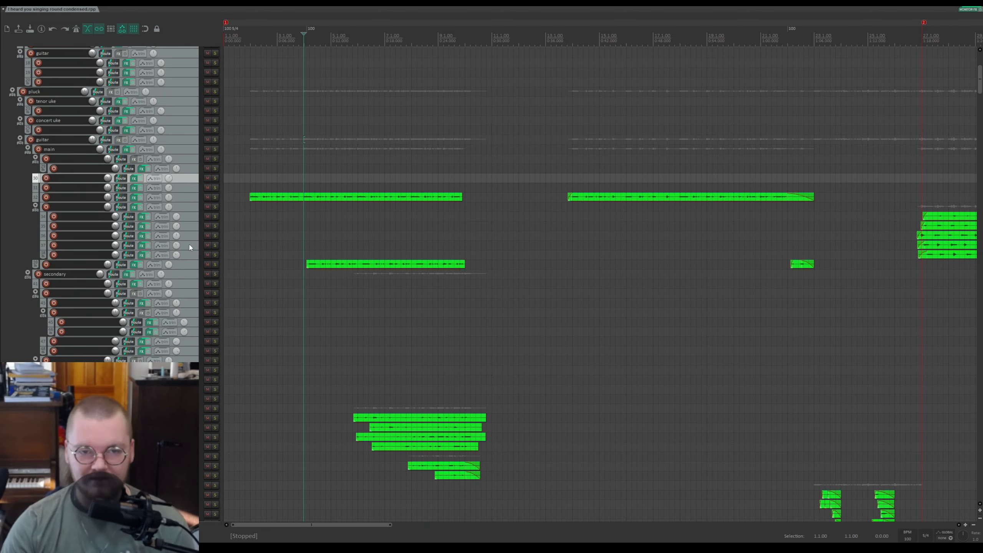
pyautogui.scroll(-10, 190, 248)
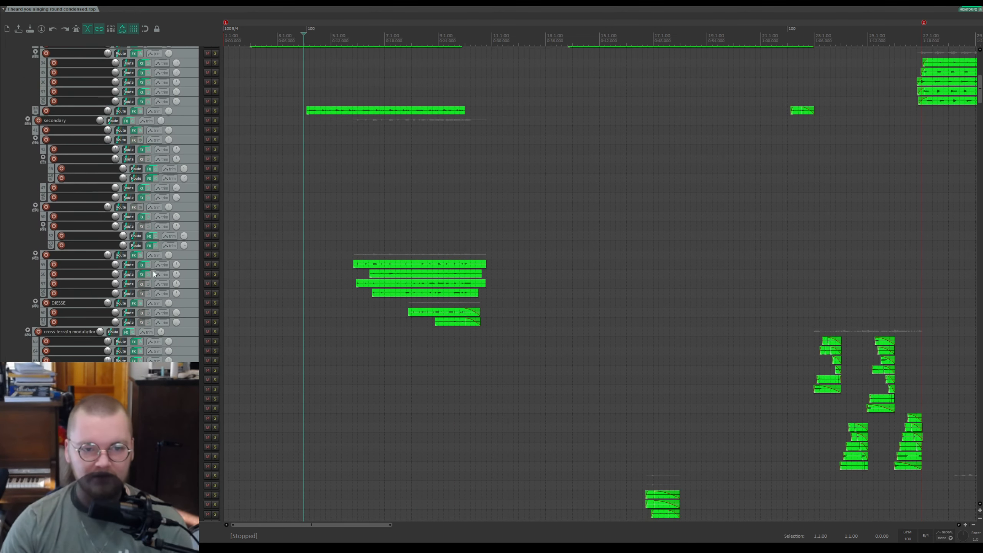
pyautogui.scroll(3, 190, 248)
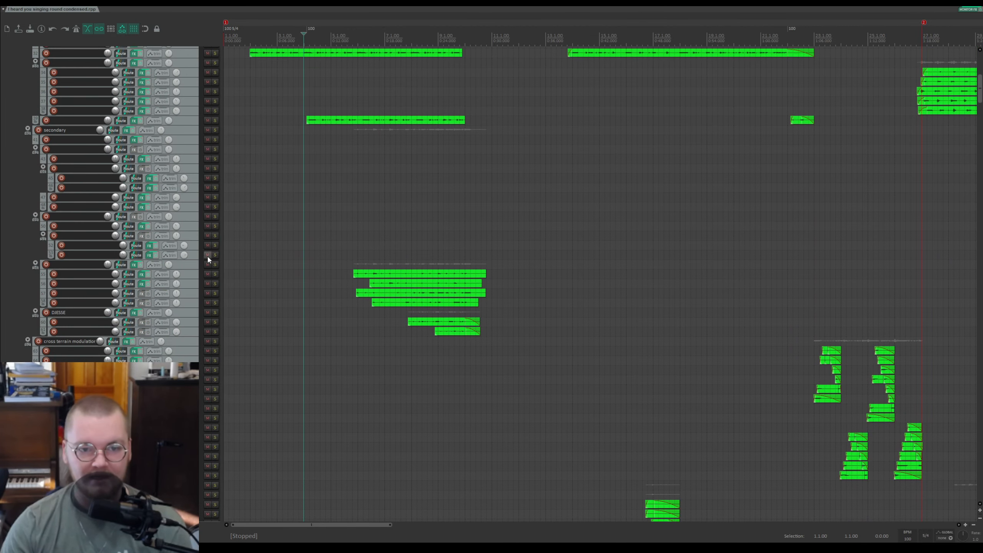
pyautogui.scroll(-20, 207, 256)
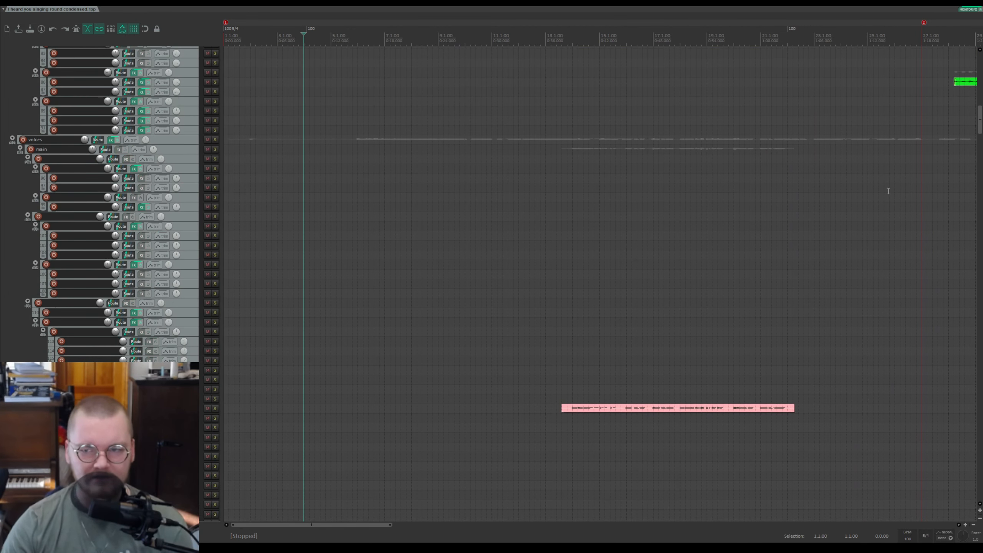
pyautogui.moveTo(981, 106); pyautogui.dragTo(978, 139)
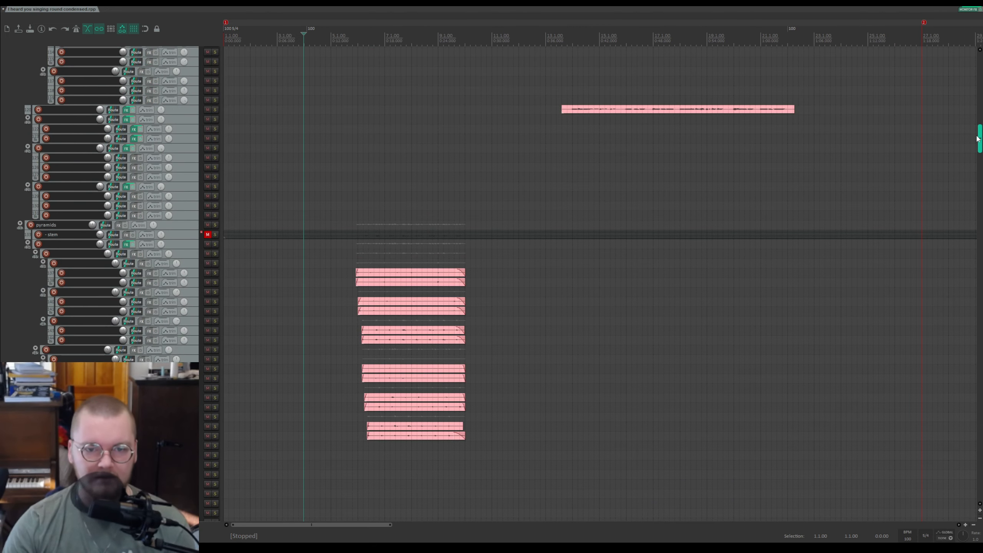
# Step: Place the edit cursor near the start of the song and play briefly, then stop
pyautogui.click(348, 254)
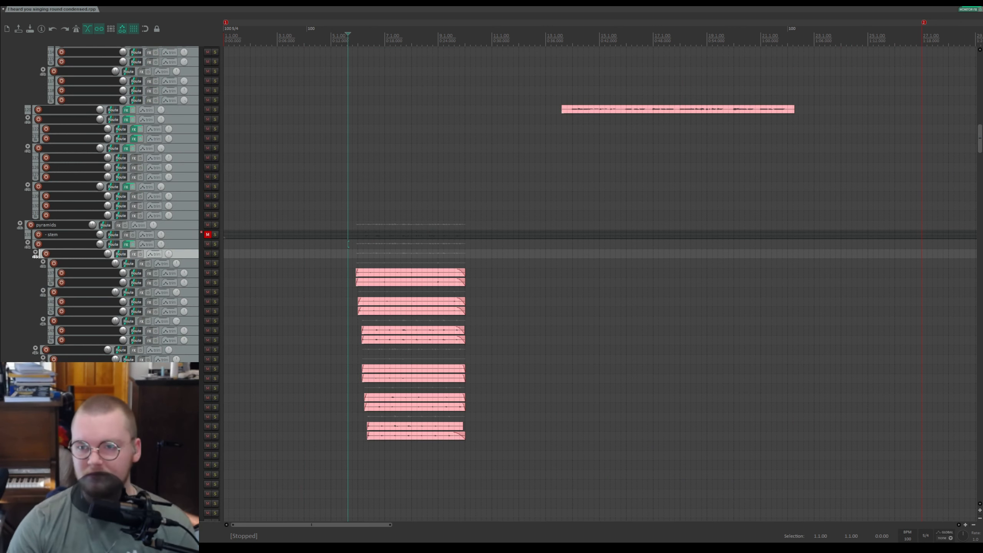
pyautogui.moveTo(980, 149); pyautogui.dragTo(980, 96)
pyautogui.click(357, 34)
pyautogui.scroll(5, 373, 62)
pyautogui.press('space')
pyautogui.scroll(-6, 619, 153)
pyautogui.press('space')
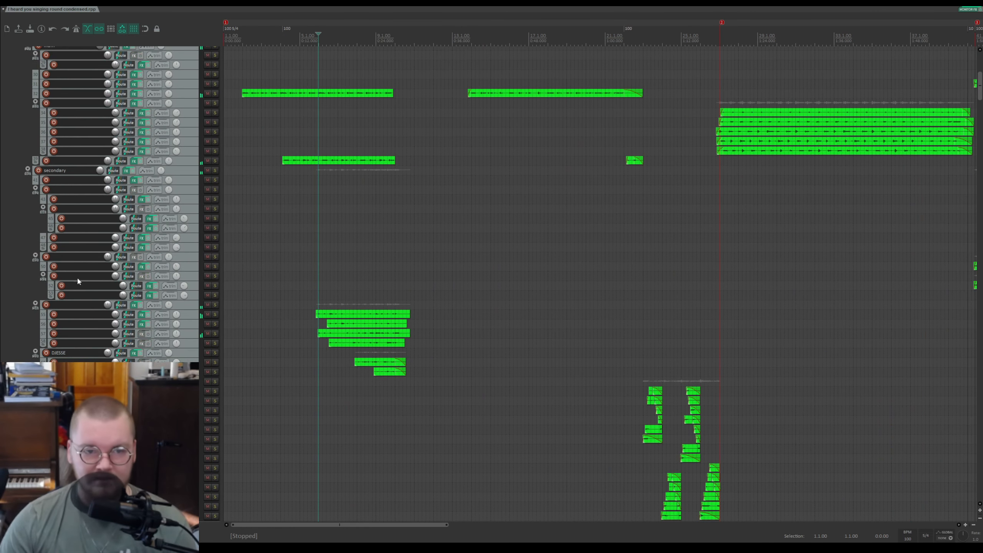
# Step: Solo the four-track guitar folder below the secondary folder and play it, then stop
pyautogui.click(215, 306)
pyautogui.scroll(5, 667, 139)
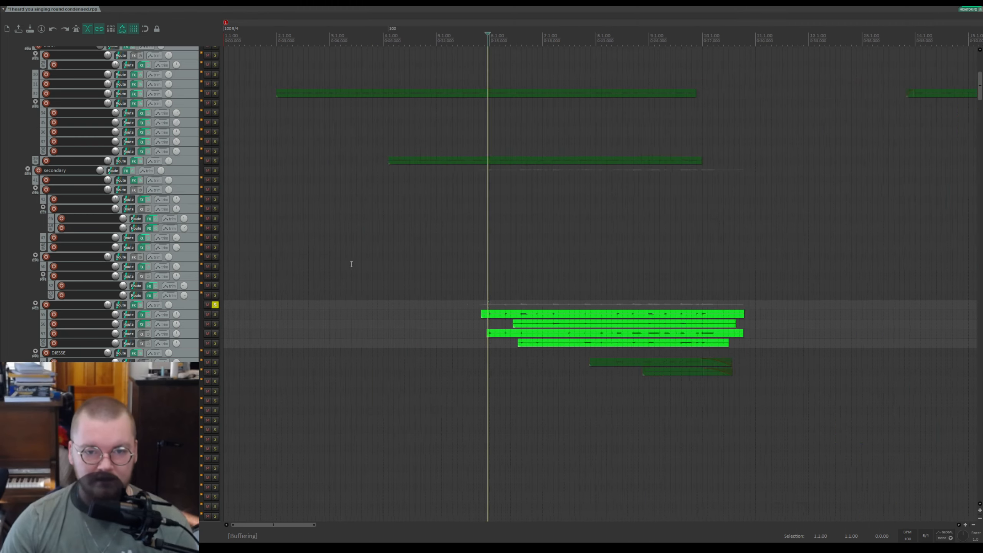
pyautogui.press('space')
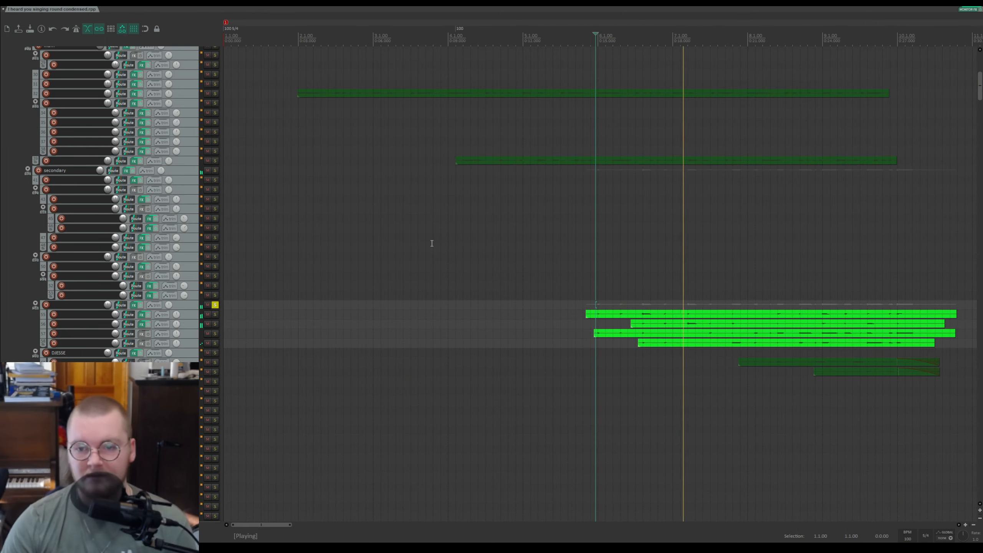
pyautogui.scroll(5, 743, 278)
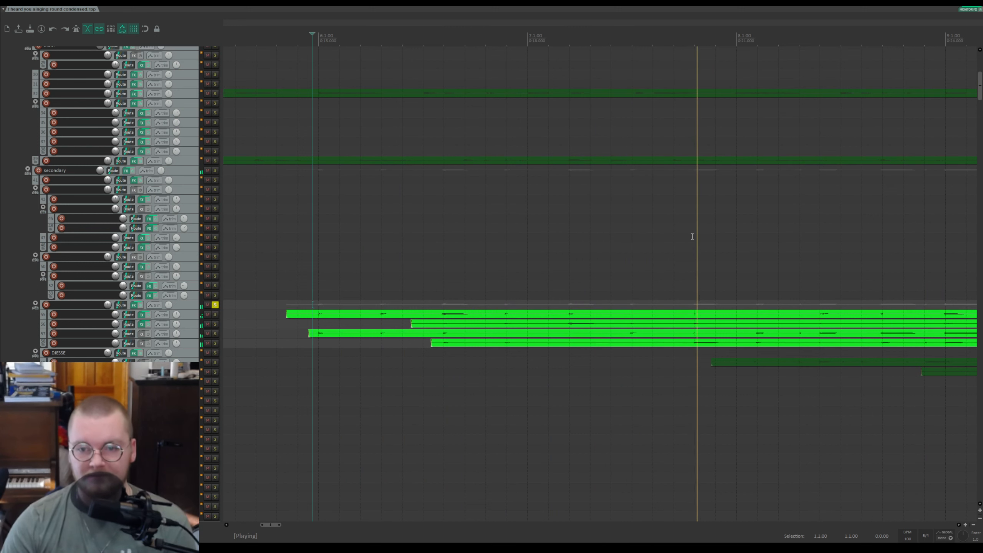
pyautogui.scroll(5, 697, 240)
pyautogui.scroll(-8, 691, 242)
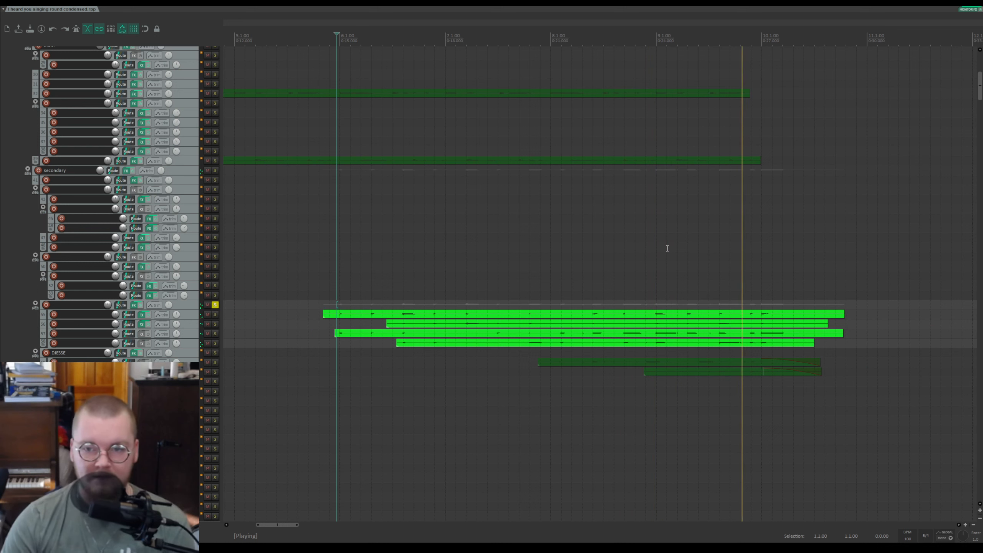
pyautogui.press('space')
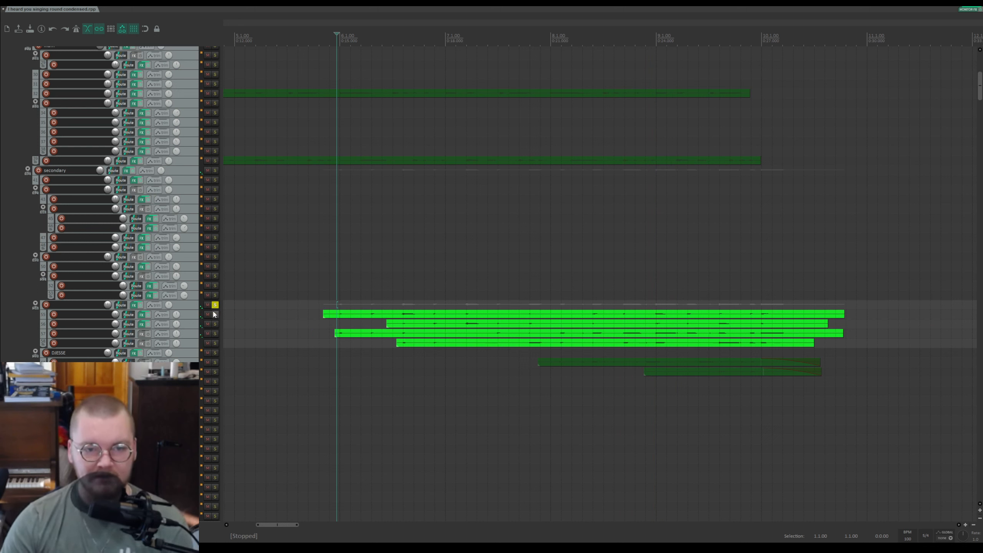
# Step: Solo the first track in that folder, play it briefly, then unsolo it
pyautogui.click(214, 314)
pyautogui.press('space')
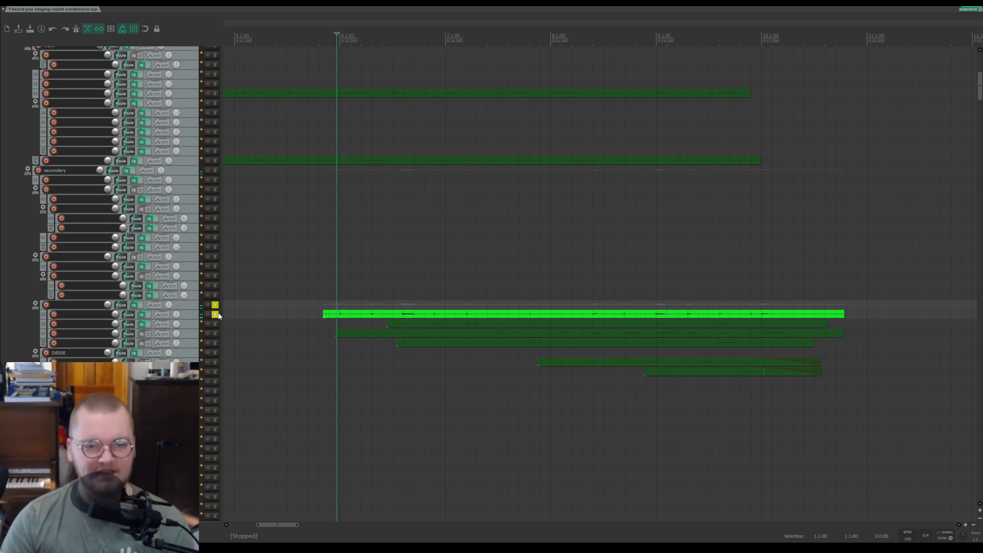
pyautogui.press('space')
pyautogui.click(215, 315)
# Step: Solo the third track in the folder, play it briefly, then unsolo it
pyautogui.click(216, 335)
pyautogui.click(215, 333)
pyautogui.press('space')
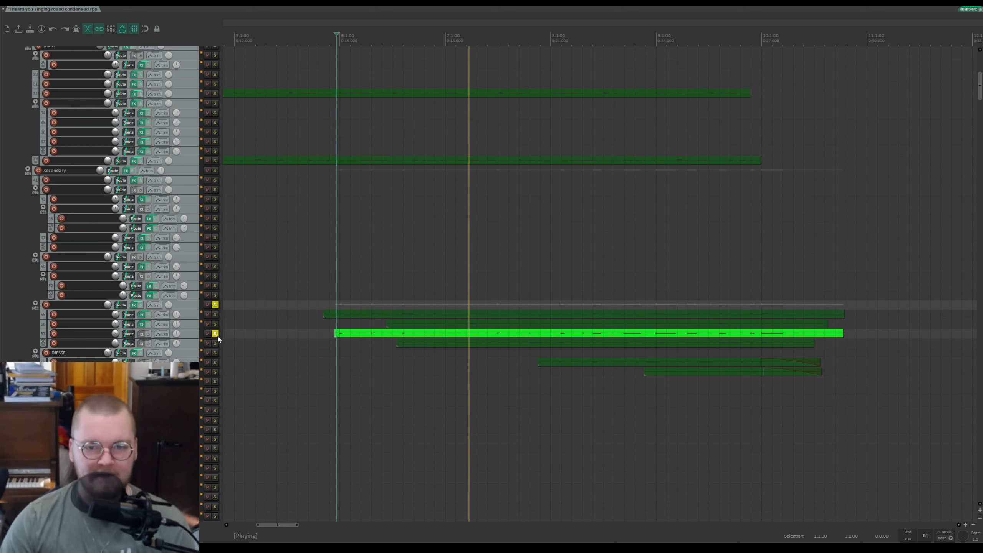
pyautogui.press('space')
pyautogui.click(216, 334)
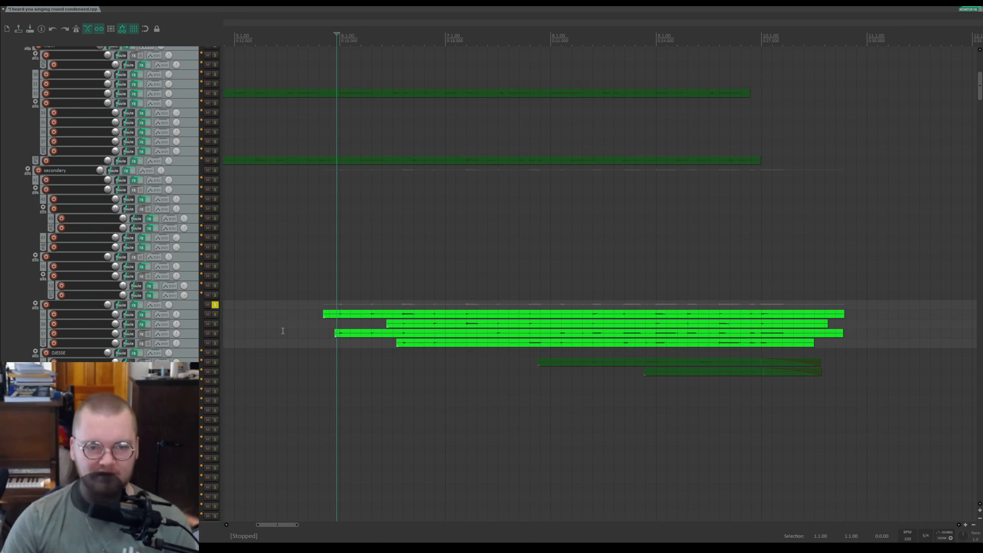
# Step: Solo the second track in the folder, play it, unsolo it and stop playback
pyautogui.click(215, 324)
pyautogui.press('space')
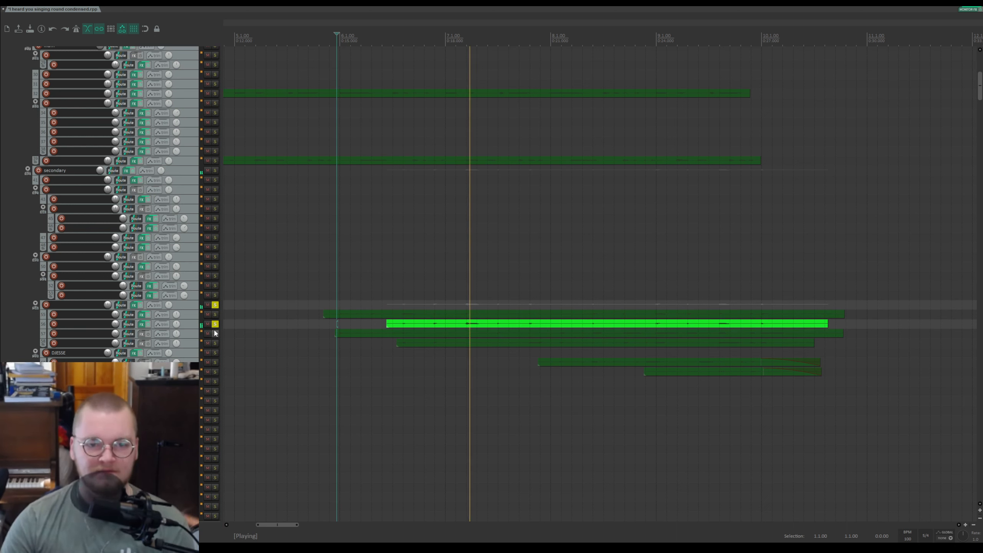
pyautogui.click(215, 325)
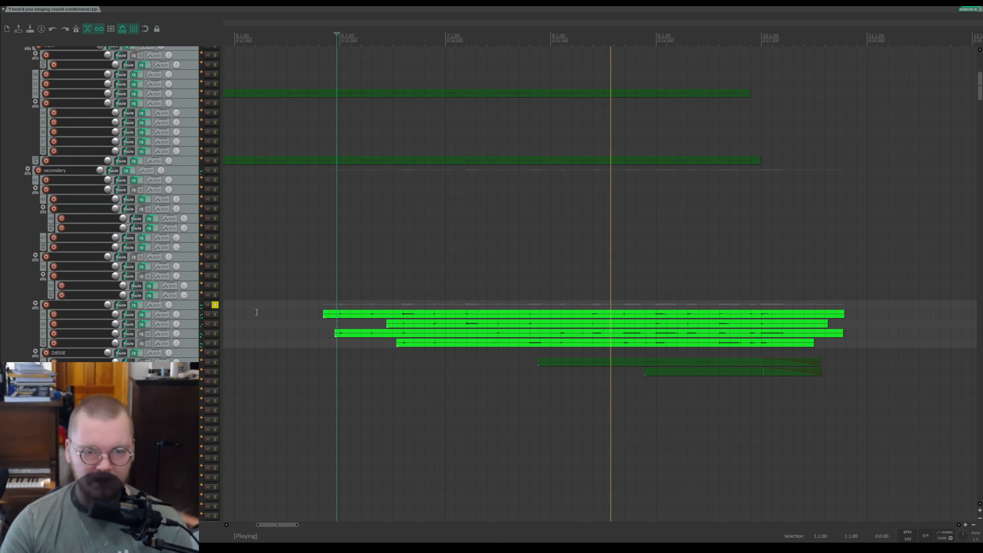
pyautogui.press('space')
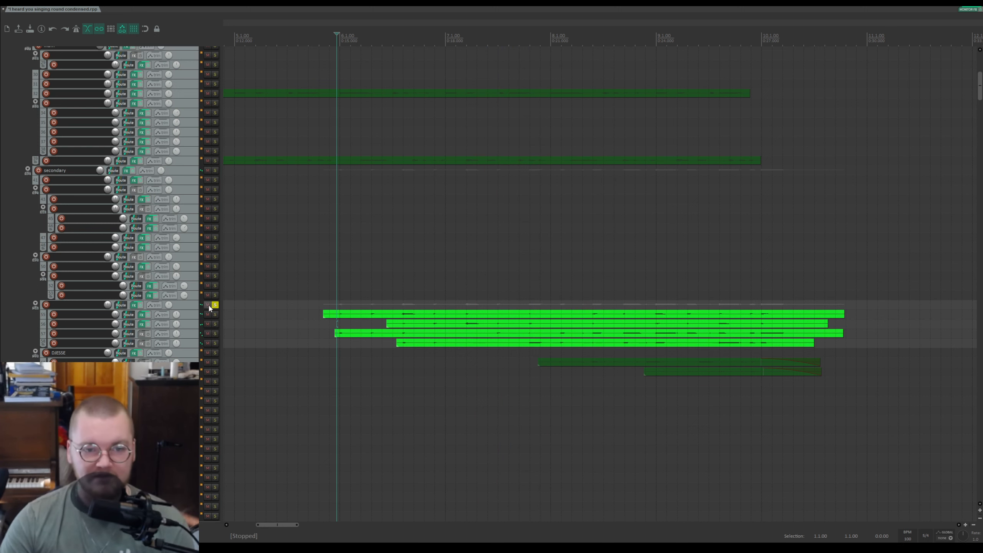
# Step: Solo the guitar folder below instead, play it from a later position, then unsolo it and stop
pyautogui.click(214, 306)
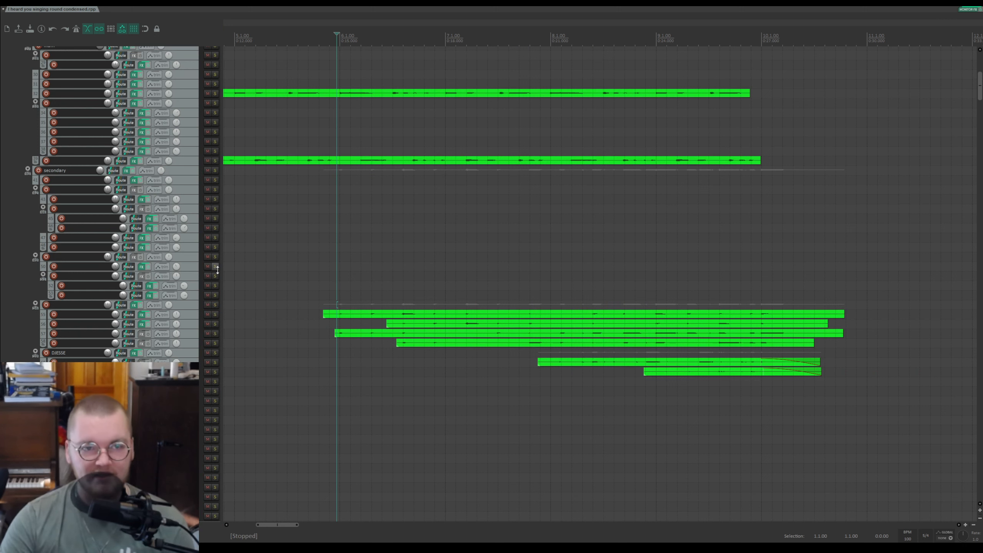
pyautogui.click(522, 361)
pyautogui.press('space')
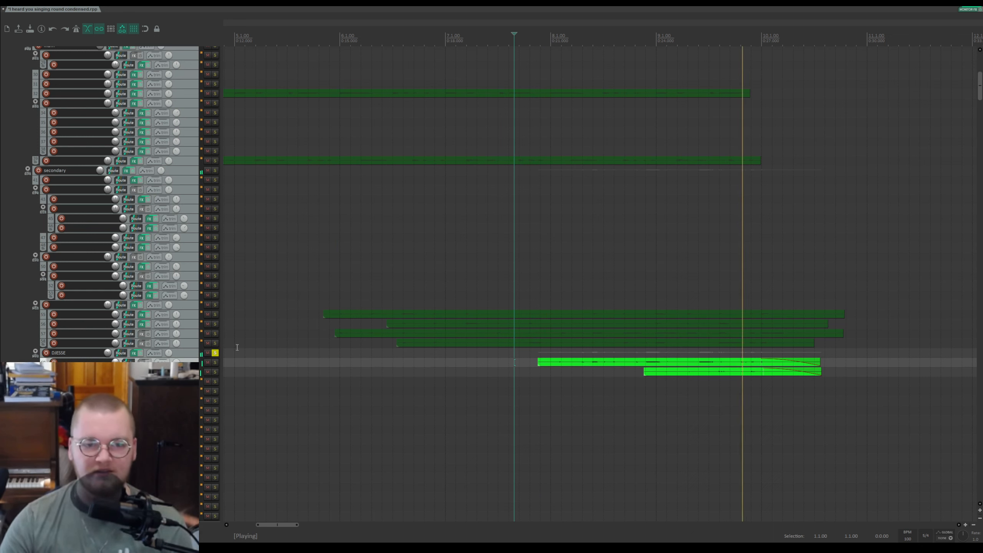
pyautogui.click(215, 353)
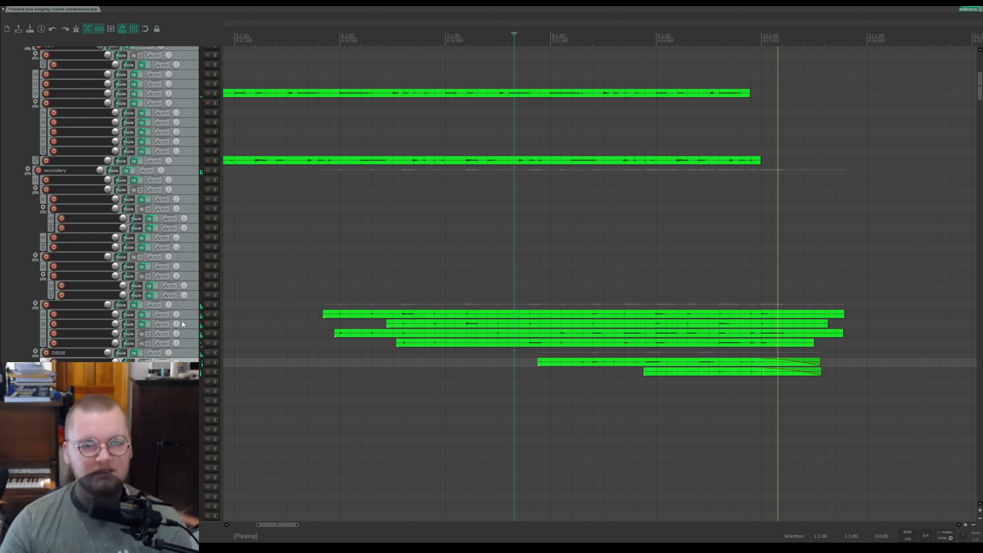
pyautogui.press('space')
# Step: Save the project
pyautogui.hotkey('ctrl', 's')
pyautogui.scroll(-1, 153, 309)
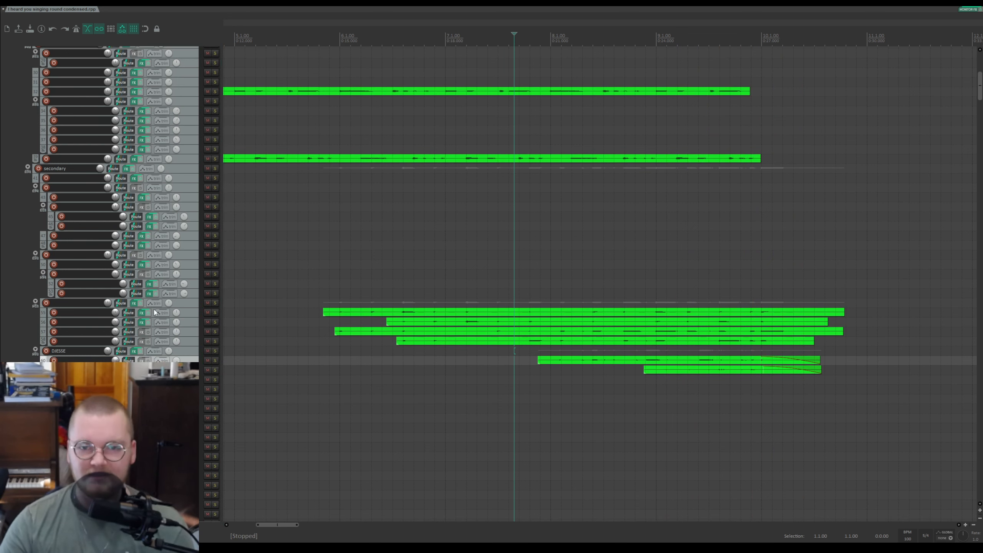
pyautogui.scroll(-5, 378, 353)
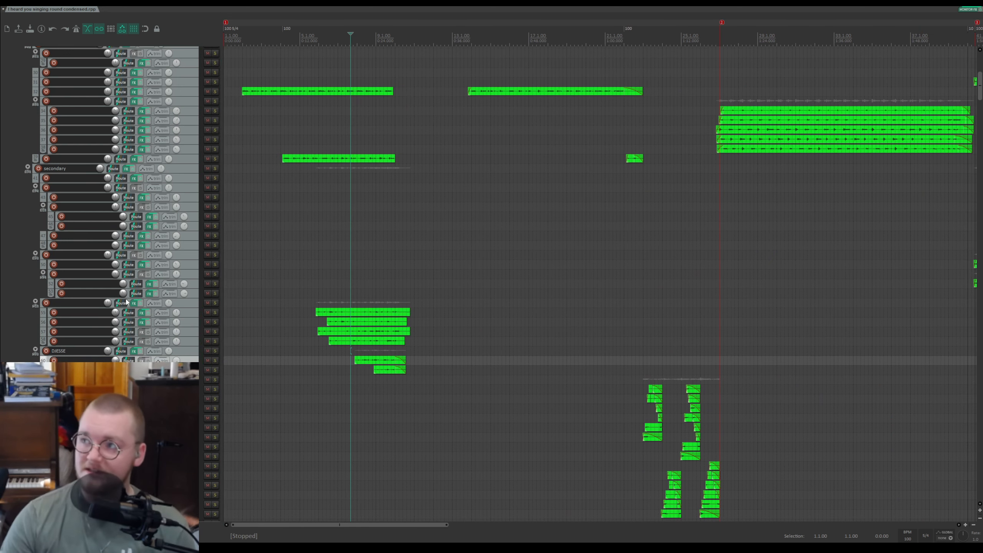
pyautogui.scroll(5, 257, 346)
pyautogui.scroll(-1, 358, 353)
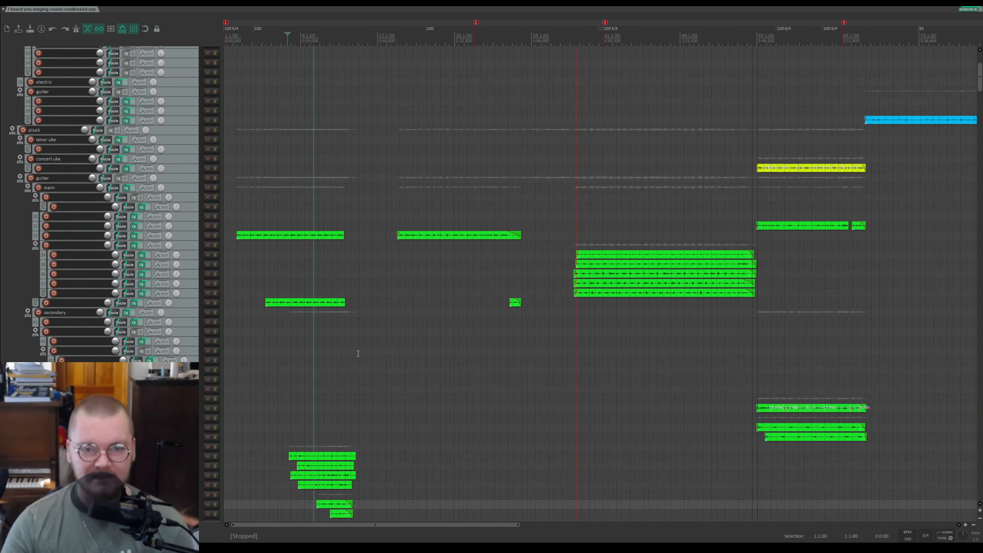
pyautogui.scroll(3, 358, 352)
pyautogui.scroll(-3, 167, 268)
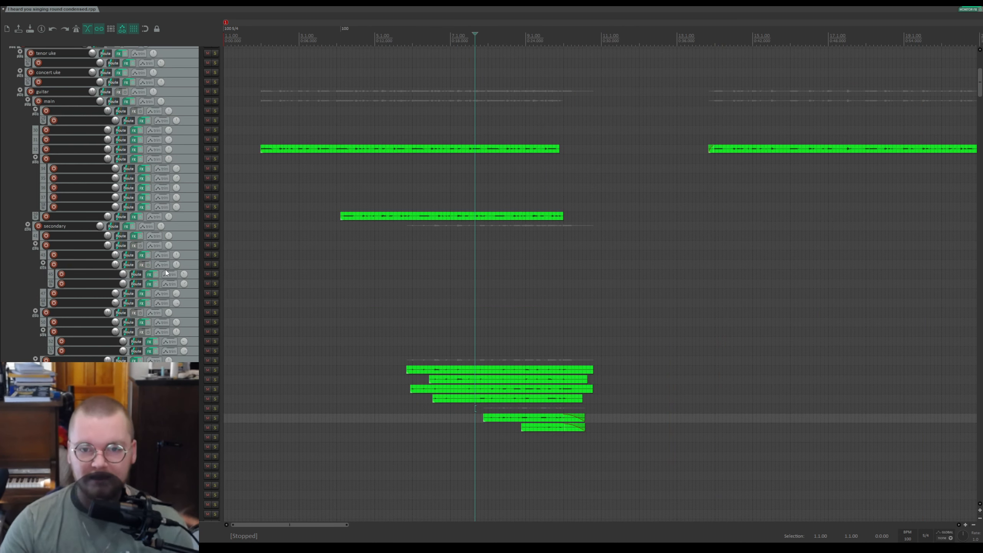
pyautogui.scroll(-3, 545, 258)
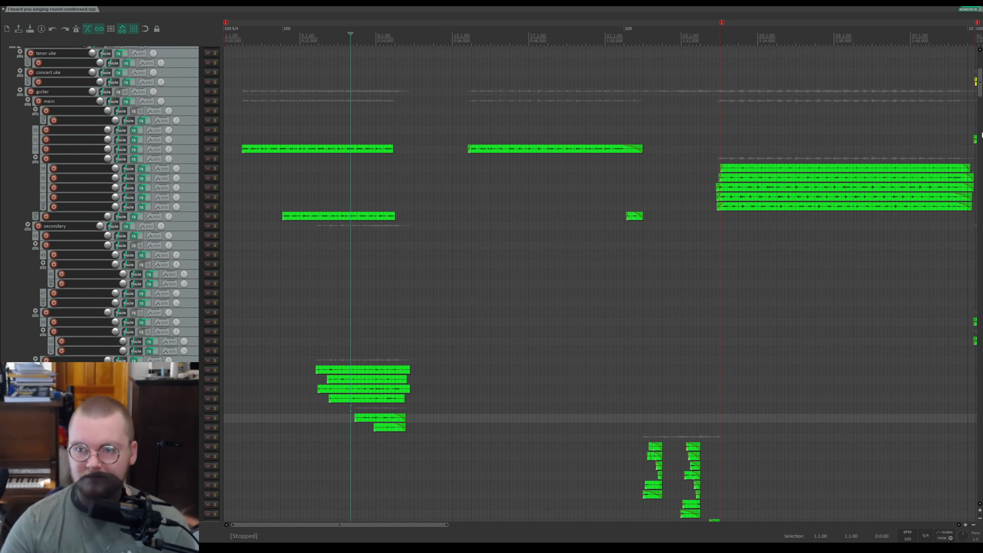
# Step: Solo the pyramids folder below the intro subfolders and play it from a new edit cursor position
pyautogui.moveTo(982, 90); pyautogui.dragTo(980, 314)
pyautogui.click(400, 50)
pyautogui.scroll(3, 527, 53)
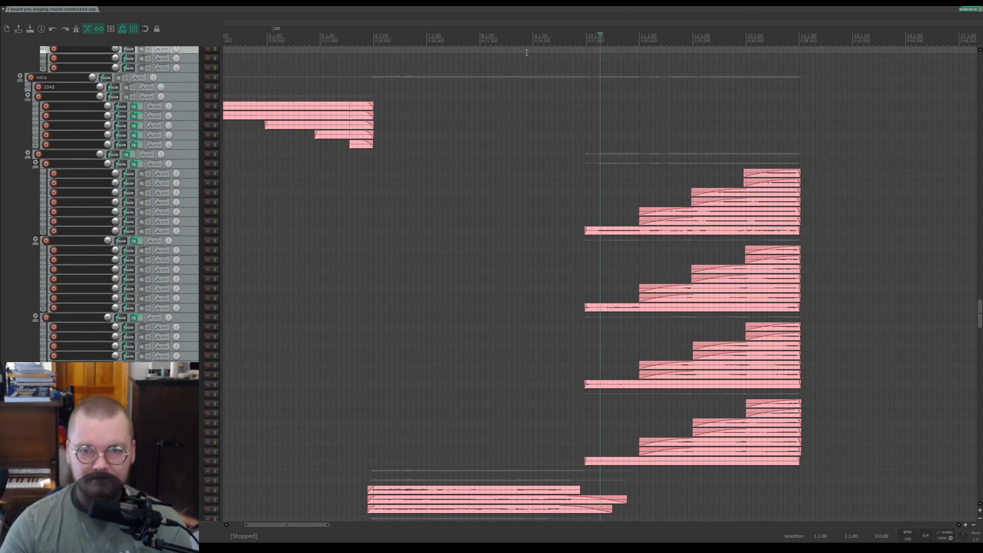
pyautogui.click(567, 45)
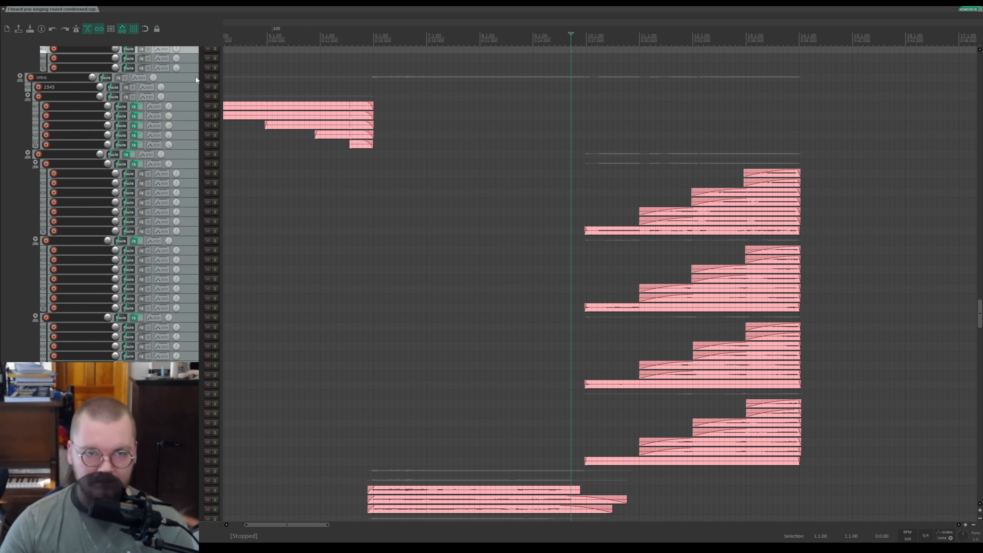
pyautogui.click(215, 97)
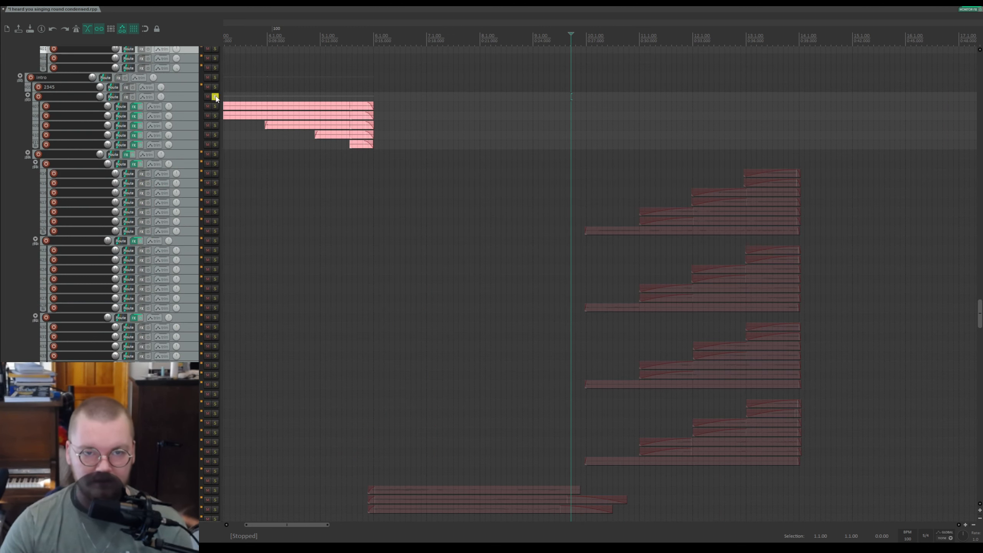
pyautogui.click(213, 97)
pyautogui.click(215, 154)
pyautogui.press('space')
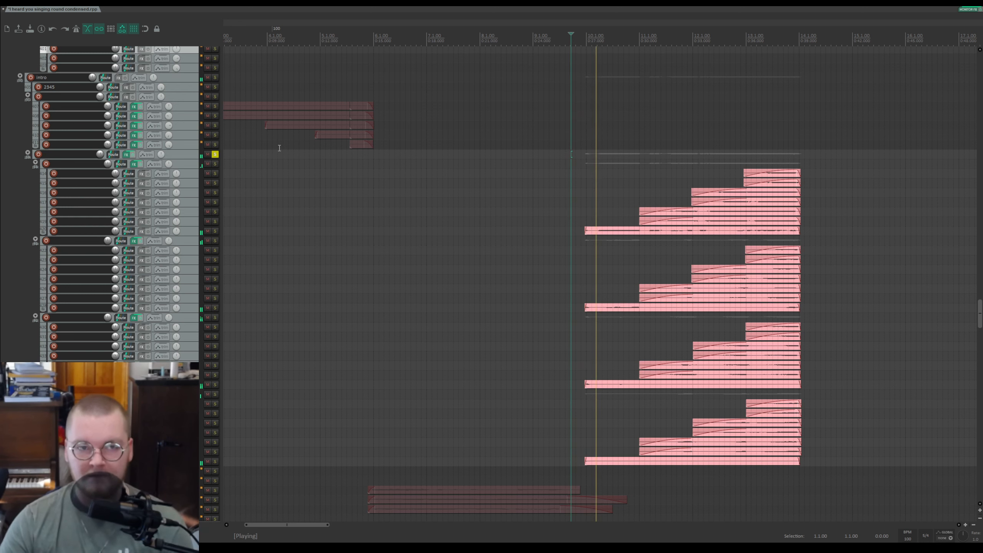
# Step: Follow the playback across the pyramids sections, then stop
pyautogui.scroll(4, 656, 194)
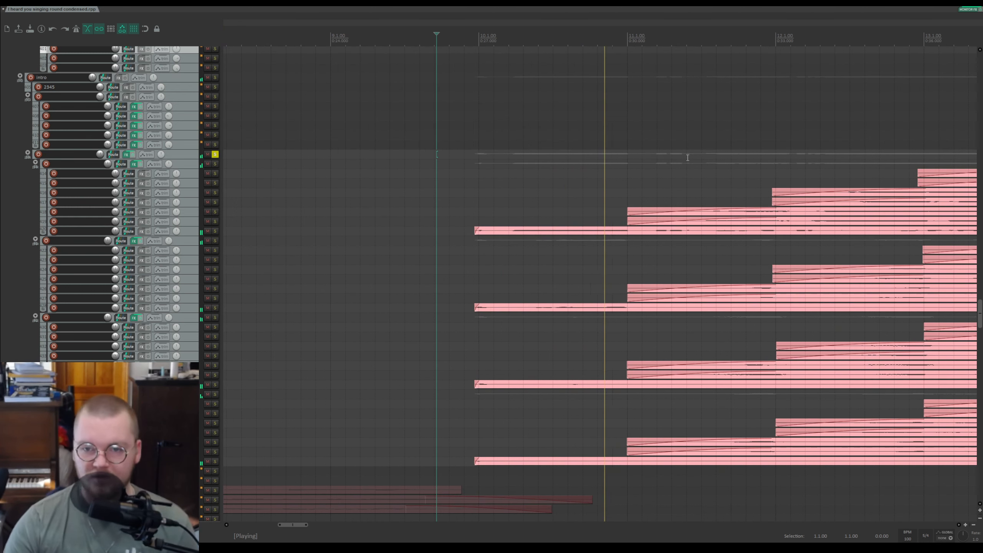
pyautogui.scroll(-3, 711, 276)
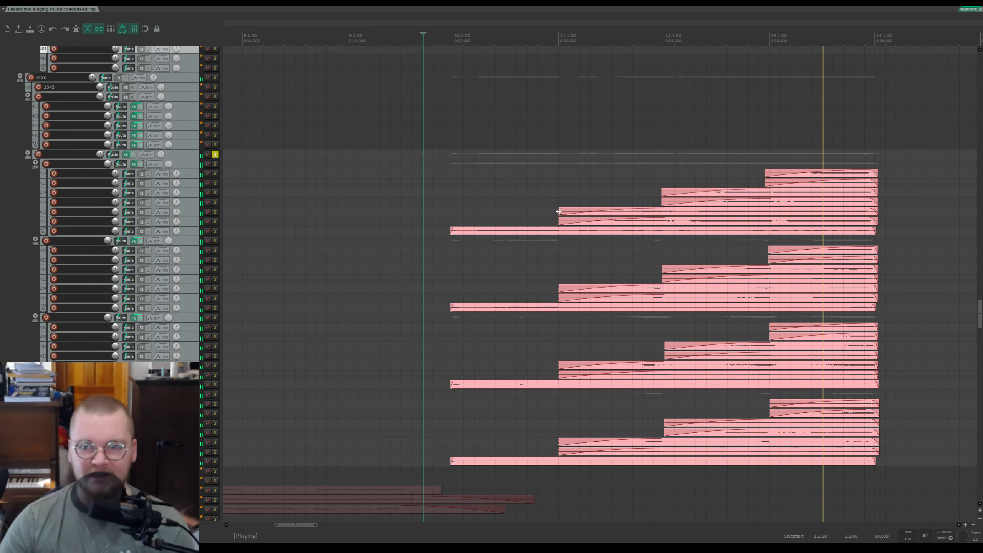
pyautogui.hscroll(5, 788, 246)
pyautogui.scroll(-3, 645, 231)
pyautogui.press('space')
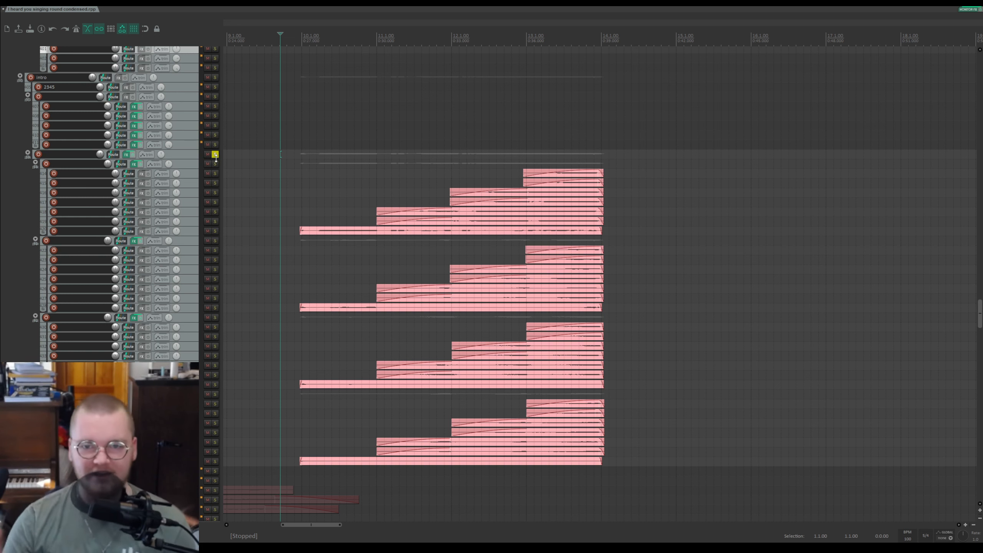
# Step: Play briefly from a new cursor position near the end of the pyramids sections, then stop
pyautogui.click(533, 55)
pyautogui.press('space')
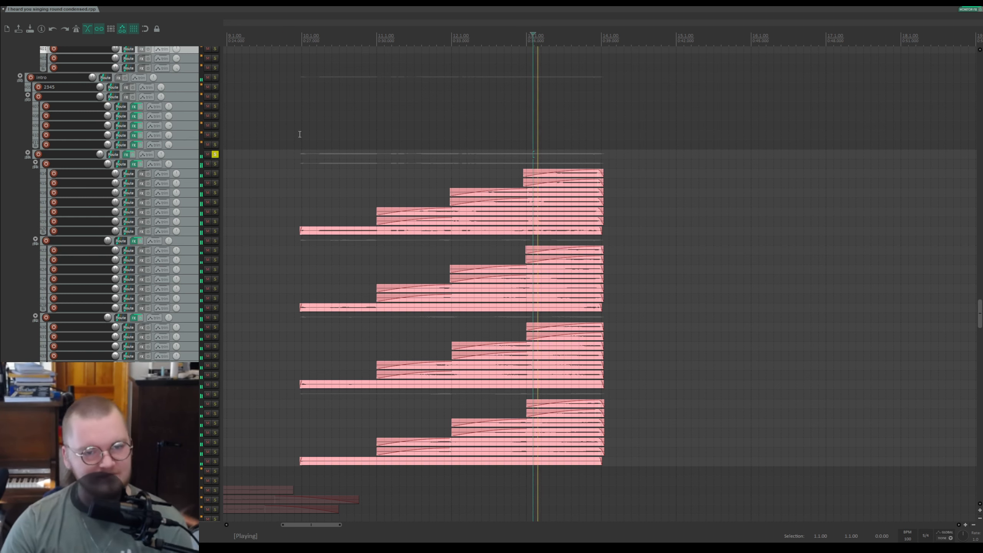
pyautogui.press('space')
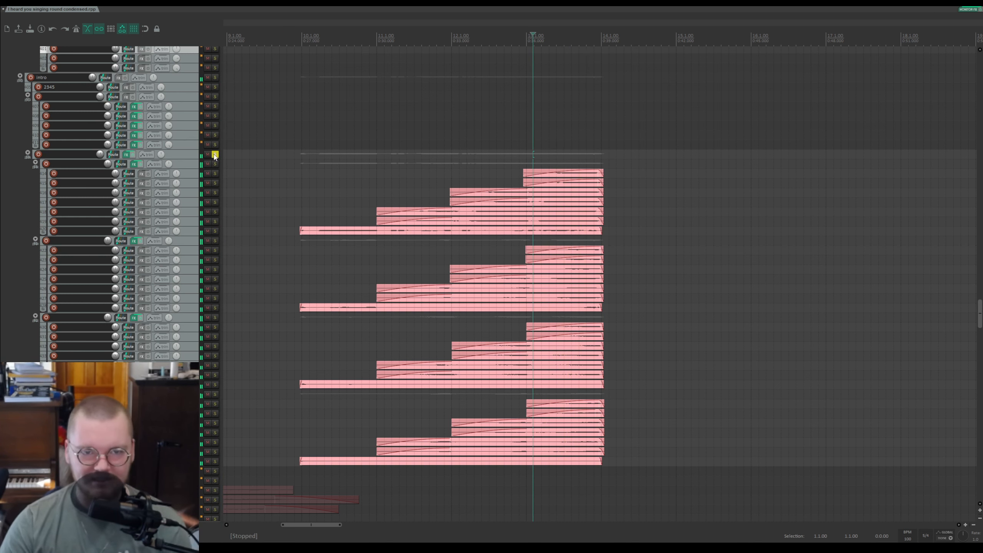
# Step: Unsolo the pyramids folder and play the full mix briefly, then stop
pyautogui.click(214, 154)
pyautogui.press('space')
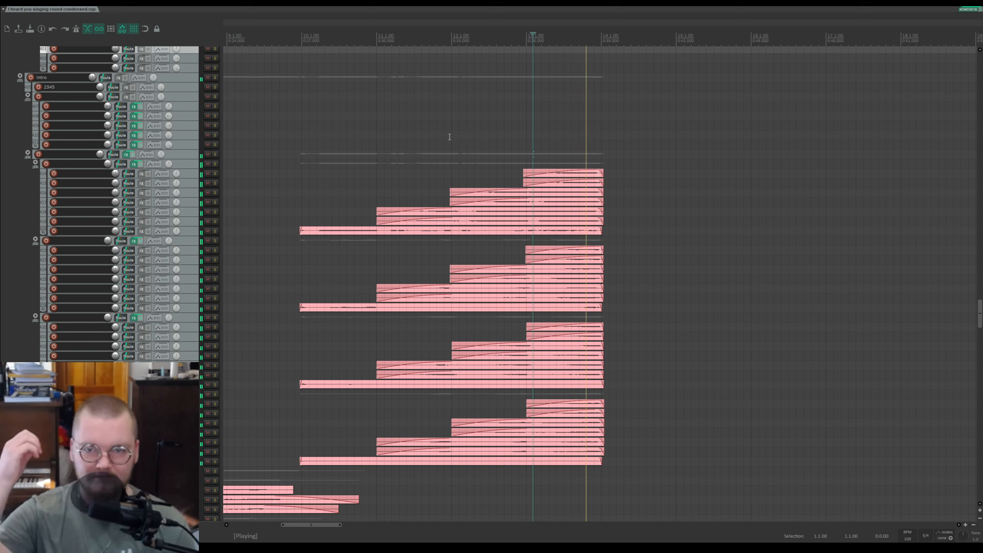
pyautogui.press('space')
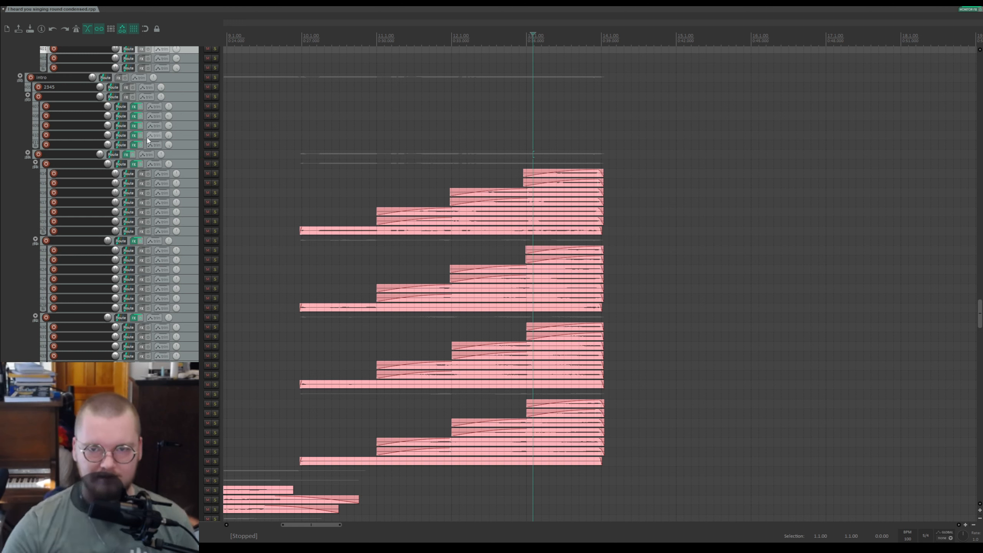
# Step: Move the edit cursor earlier and scroll down to the transition folder tracks
pyautogui.click(318, 37)
pyautogui.click(284, 34)
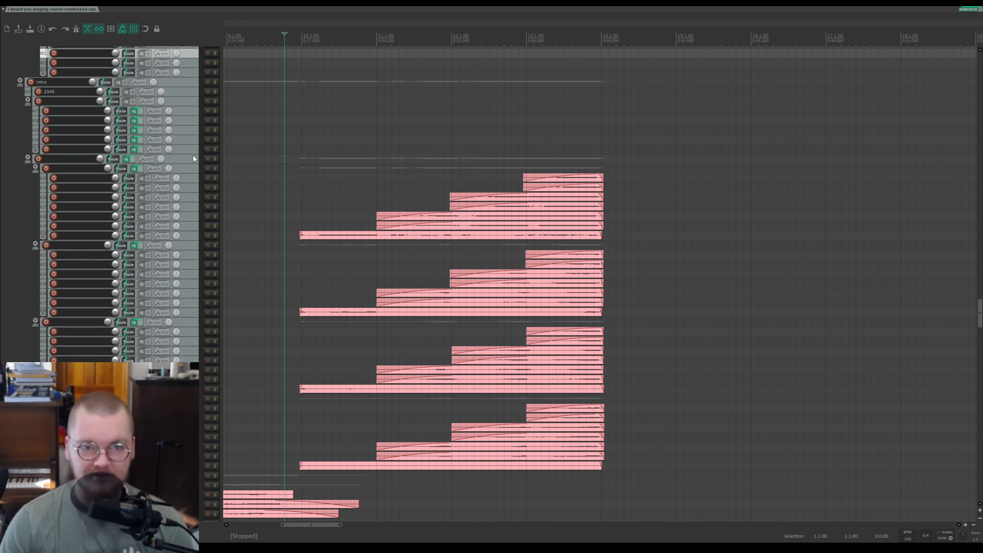
pyautogui.scroll(-5, 375, 192)
pyautogui.scroll(-3, 375, 192)
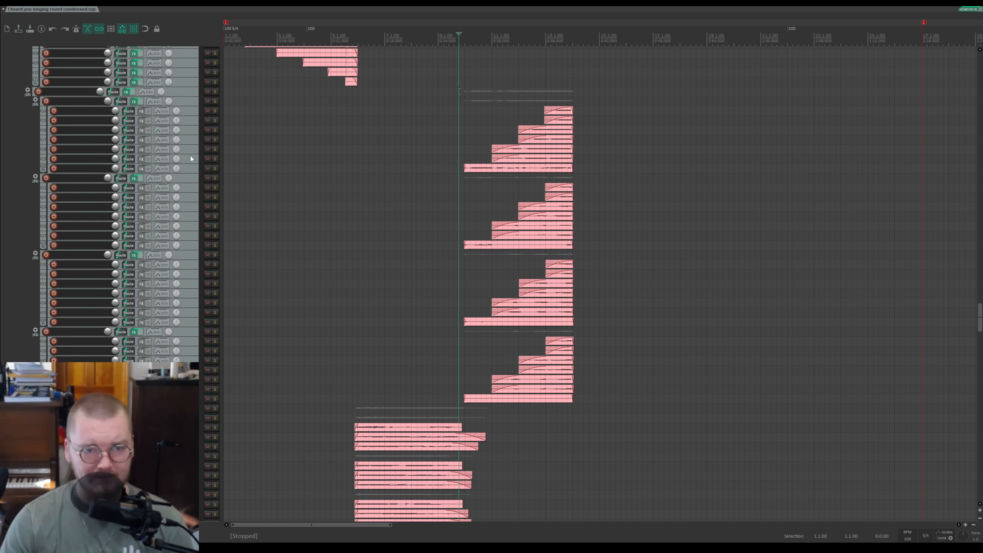
pyautogui.scroll(-20, 191, 158)
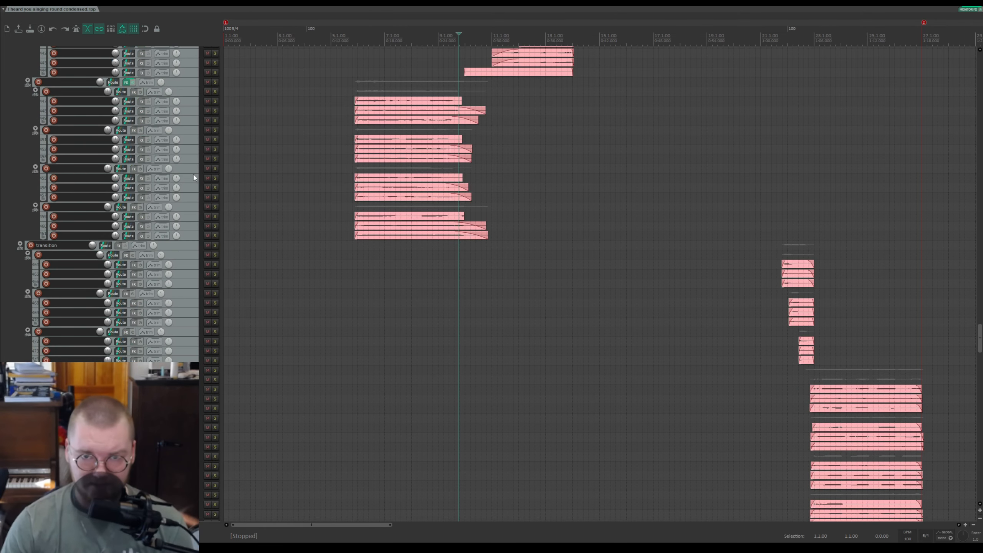
# Step: Scroll down to the bottom tracks, solo a track near the bottom and play briefly from an earlier position, then stop
pyautogui.scroll(-20, 194, 177)
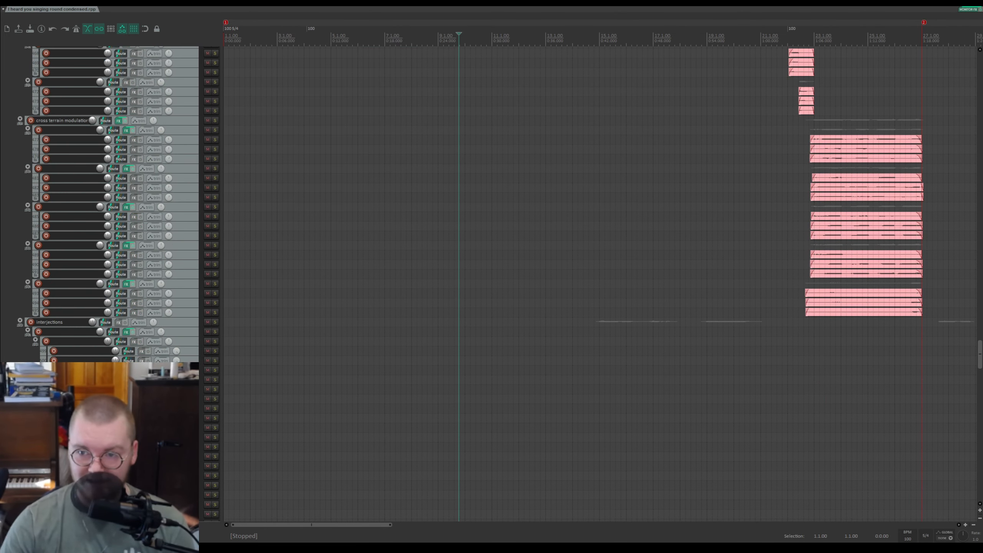
pyautogui.moveTo(982, 352); pyautogui.dragTo(981, 476)
pyautogui.click(588, 39)
pyautogui.scroll(6, 634, 59)
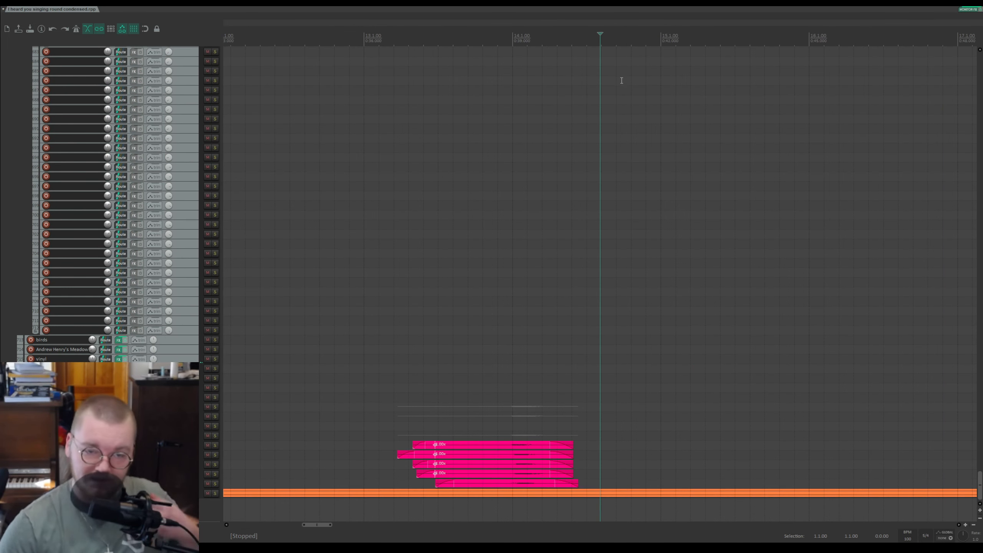
pyautogui.click(332, 40)
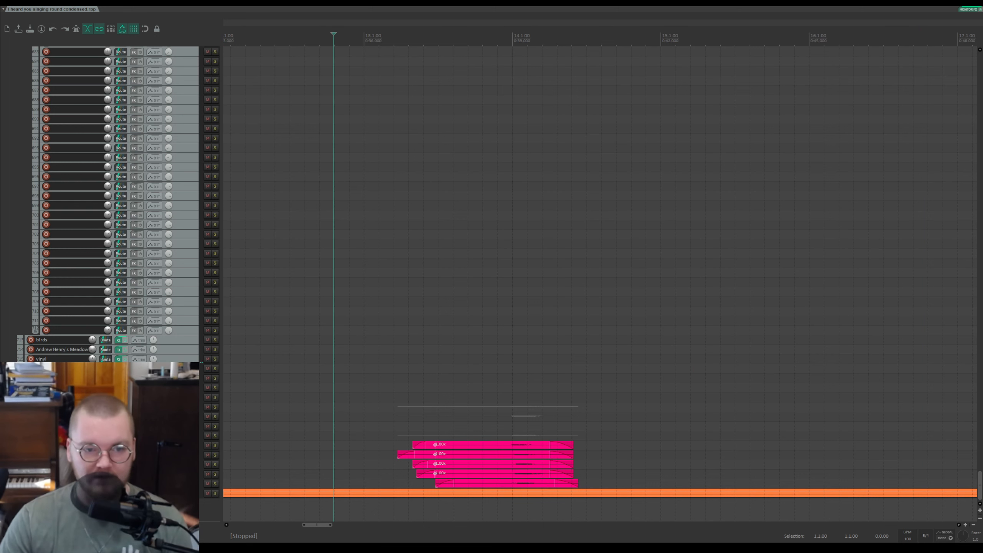
pyautogui.click(215, 436)
pyautogui.press('space')
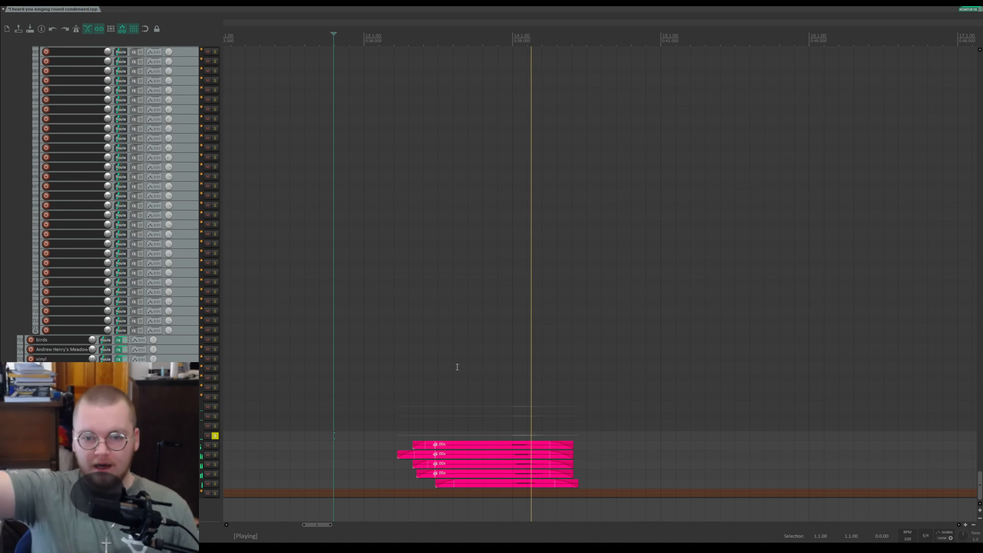
pyautogui.press('space')
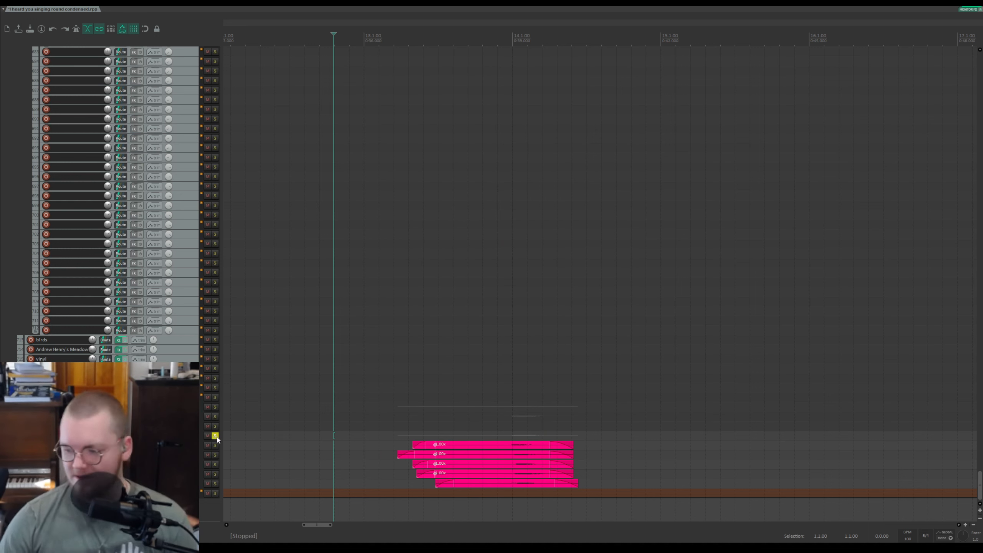
# Step: Unsolo that bottom track and play the full mix briefly, then stop
pyautogui.click(215, 435)
pyautogui.press('space')
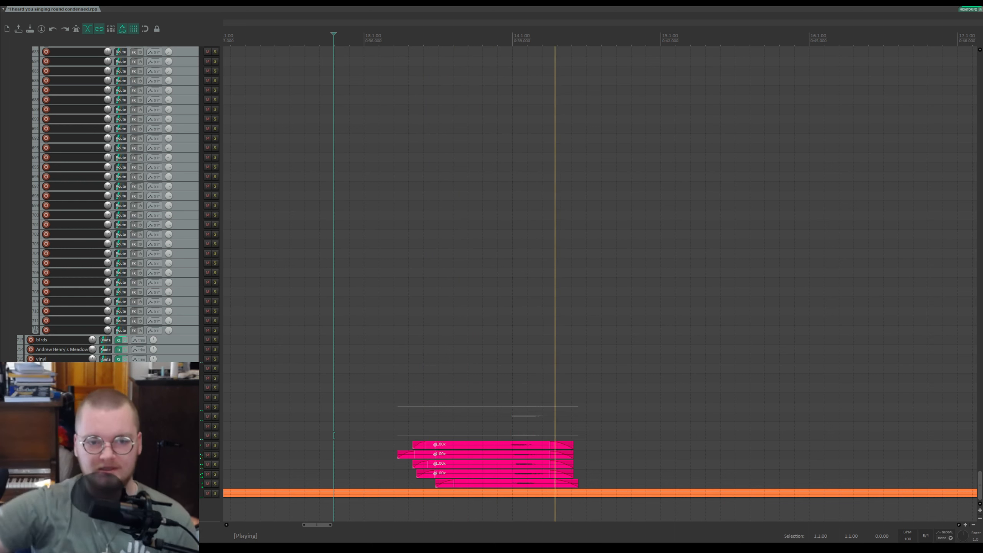
pyautogui.press('space')
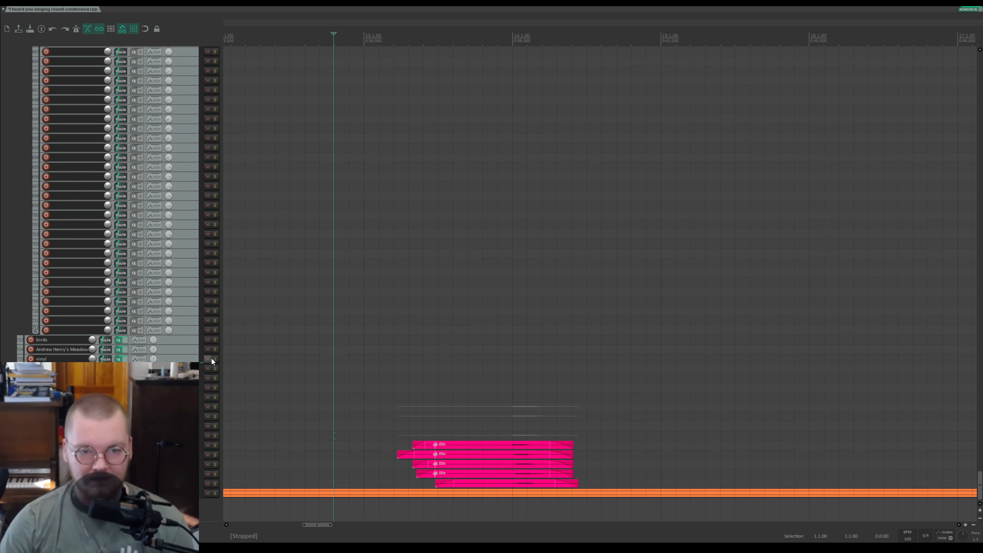
# Step: Solo the vinyl track and play briefly from a new cursor position, then stop
pyautogui.click(215, 359)
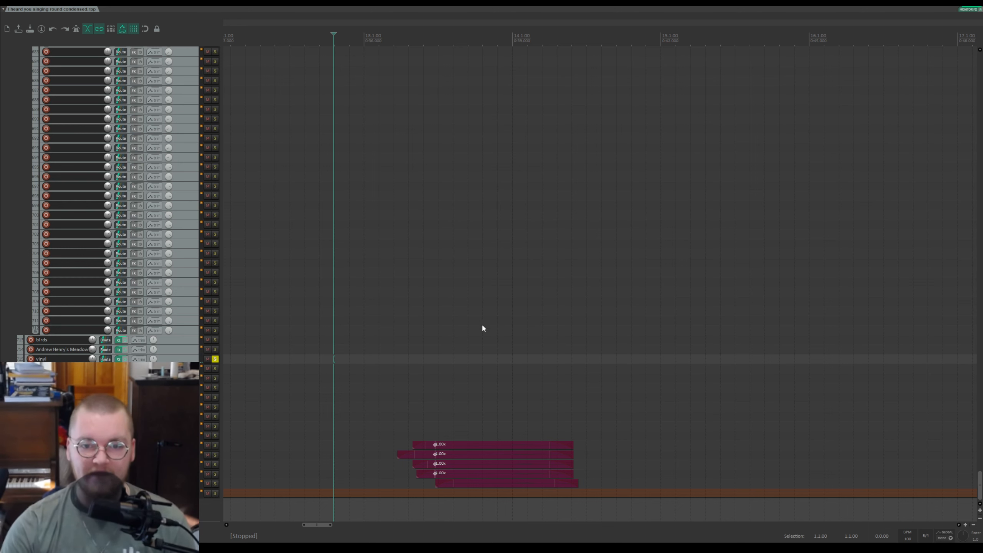
pyautogui.click(240, 322)
pyautogui.hscroll(-5, 269, 324)
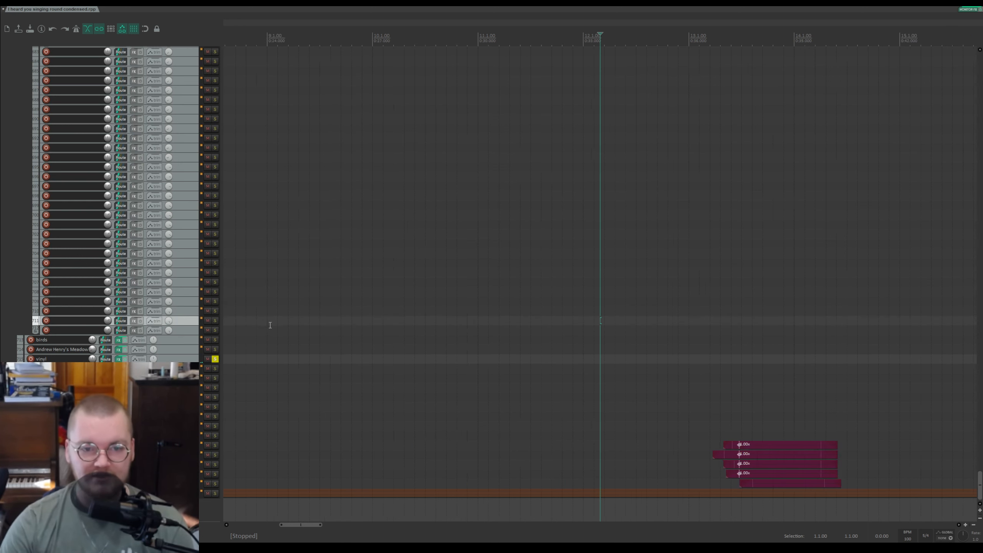
pyautogui.click(281, 310)
pyautogui.press('space')
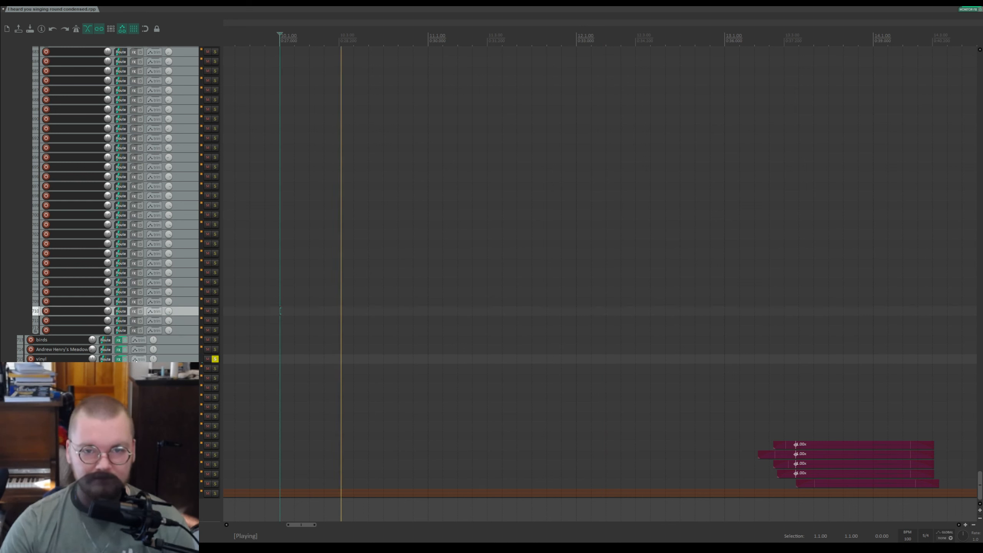
pyautogui.press('space')
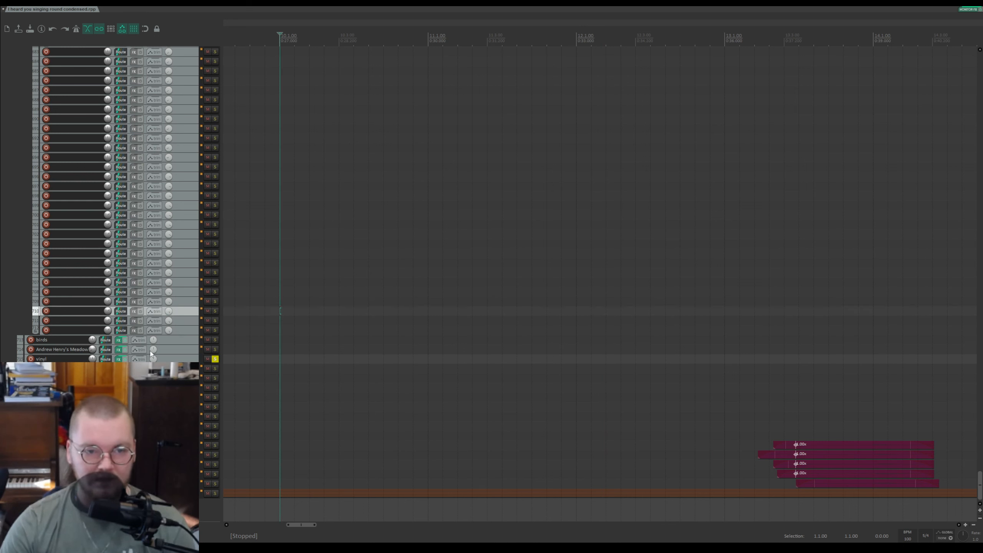
# Step: Select the vinyl track and play it again briefly, then stop
pyautogui.click(173, 361)
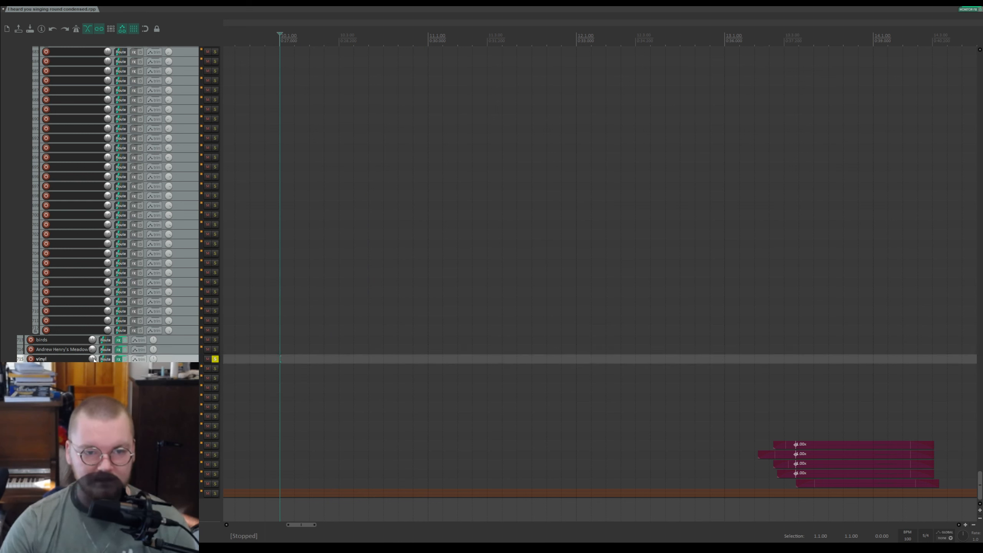
pyautogui.press('space')
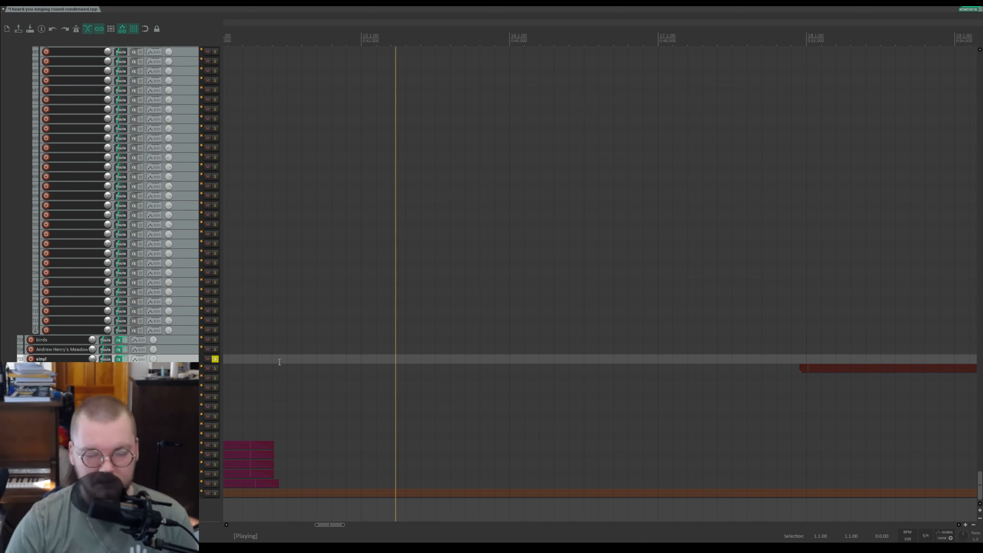
pyautogui.press('space')
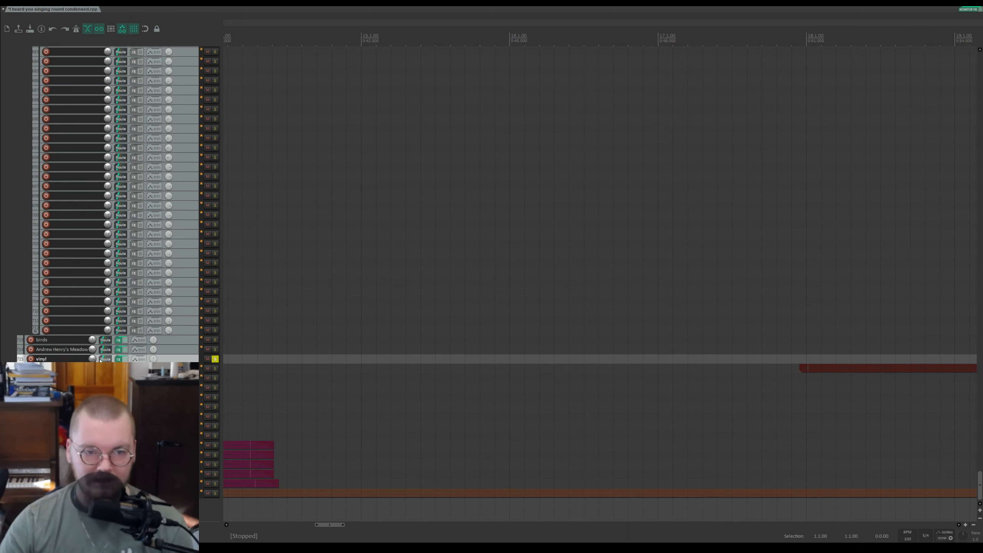
# Step: Zoom out and play briefly from a cursor position later in the song, then stop
pyautogui.scroll(-4, 292, 372)
pyautogui.scroll(3, 294, 373)
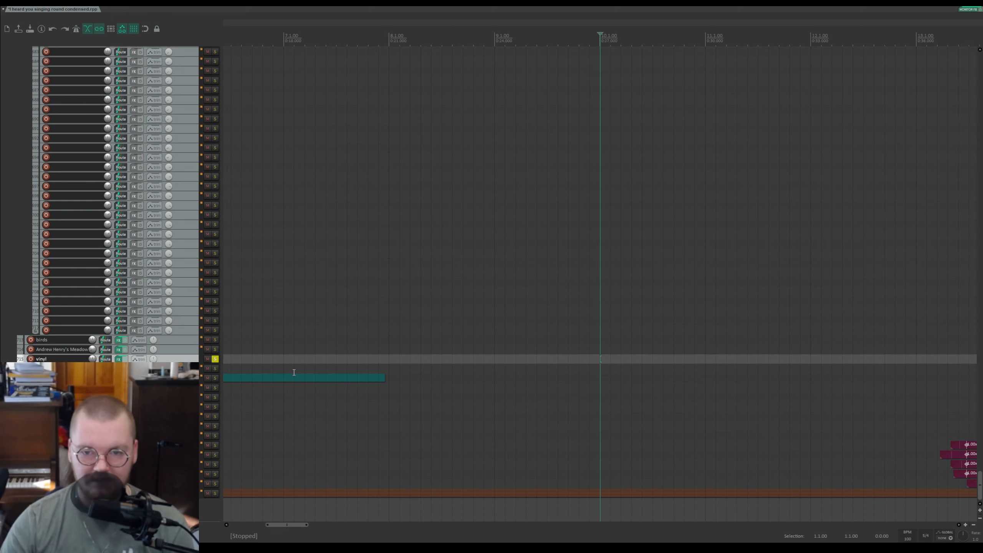
pyautogui.scroll(-2, 574, 390)
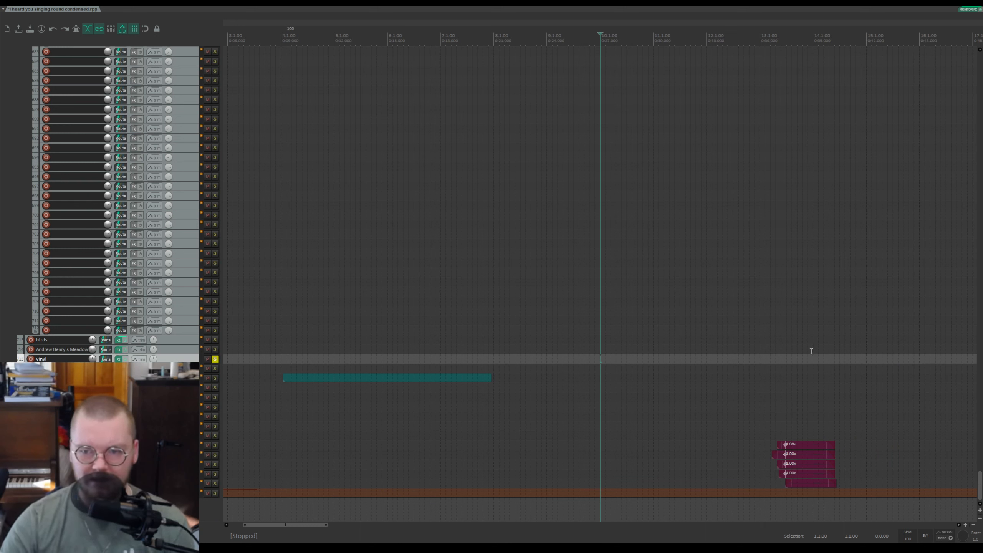
pyautogui.click(796, 349)
pyautogui.press('space')
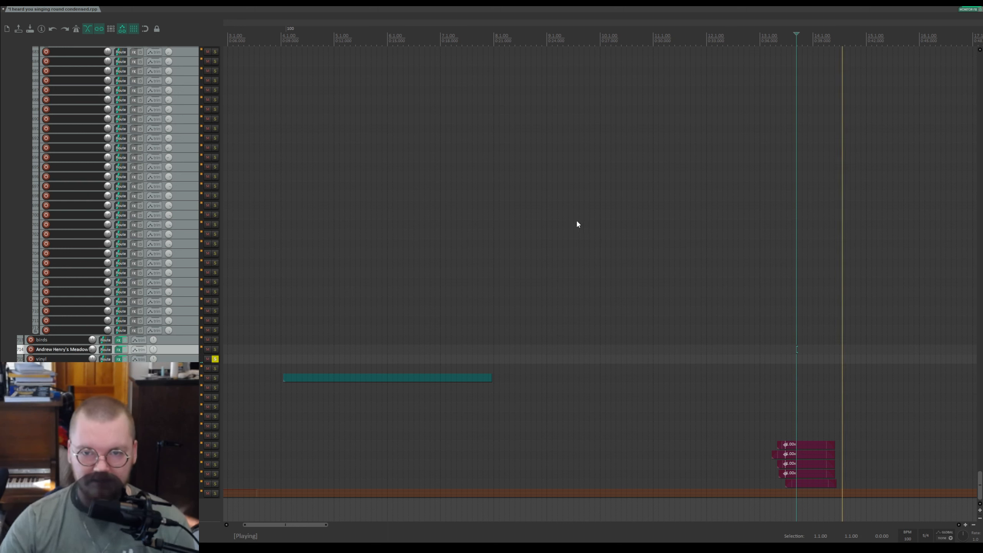
pyautogui.press('space')
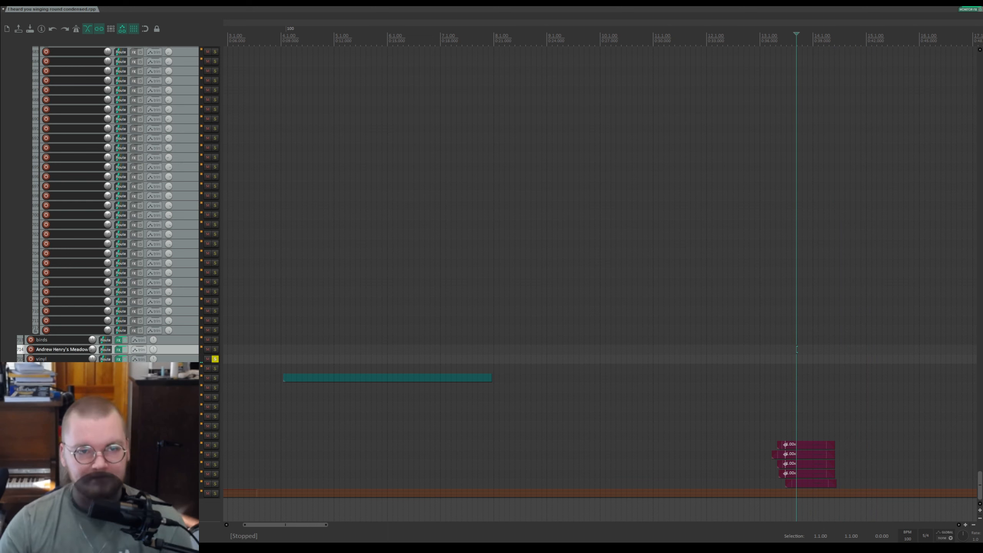
# Step: Unsolo the vinyl track and scroll back up to the voices folder tracks
pyautogui.click(215, 359)
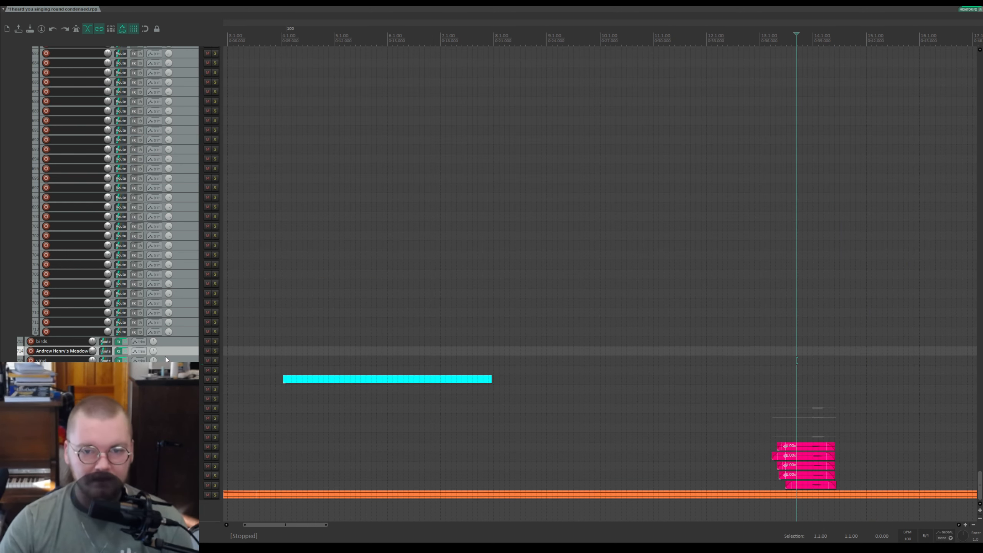
pyautogui.scroll(-5, 384, 383)
pyautogui.click(420, 379)
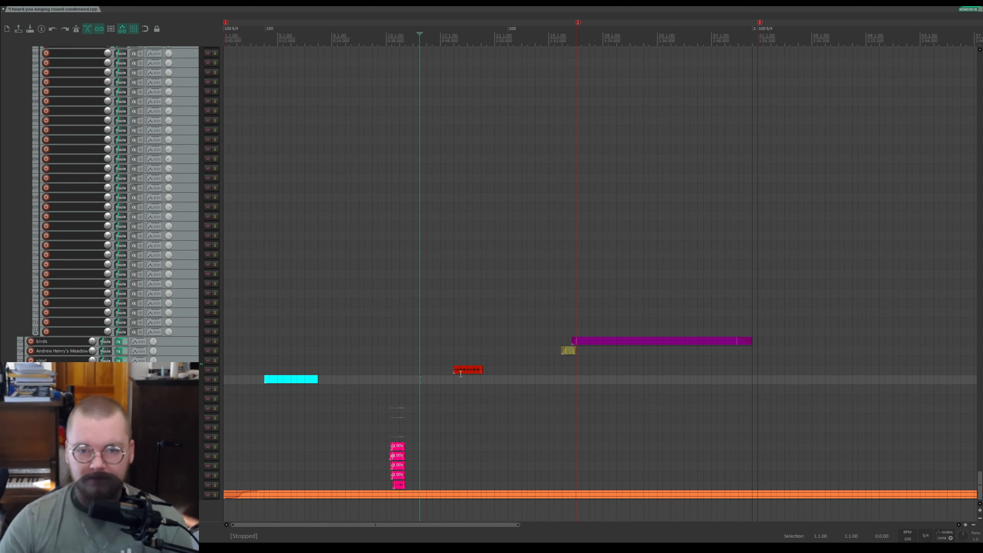
pyautogui.scroll(5, 508, 353)
pyautogui.scroll(3, 112, 282)
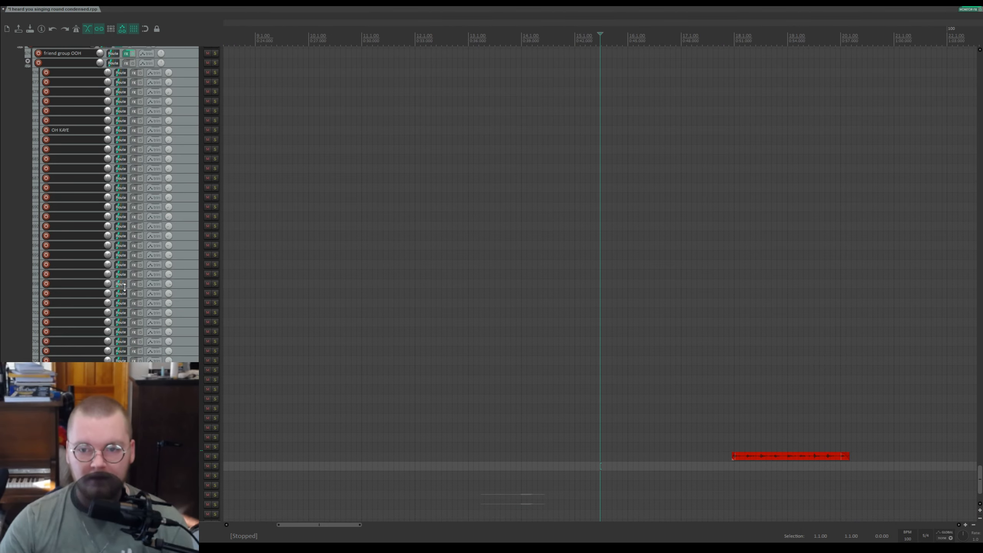
pyautogui.scroll(5, 124, 287)
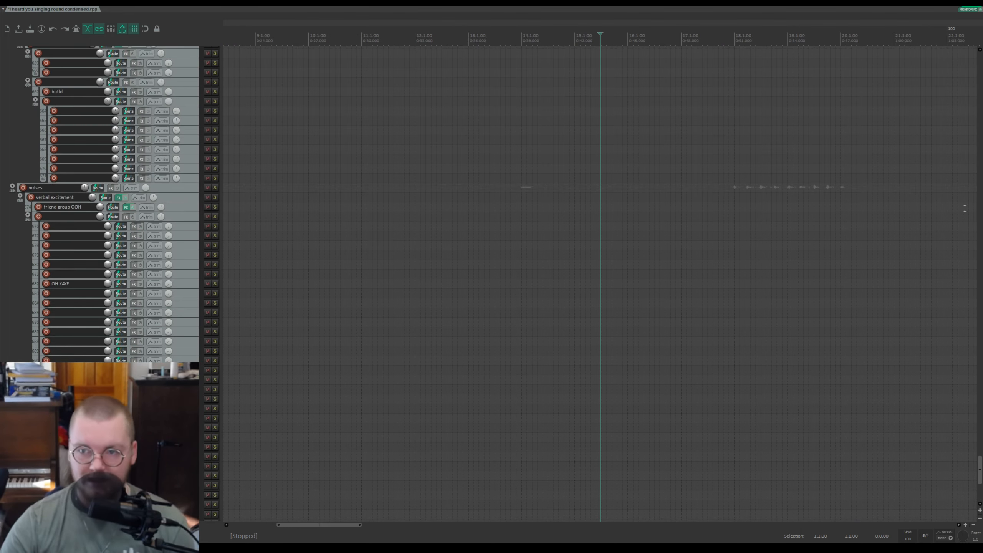
pyautogui.moveTo(980, 457); pyautogui.dragTo(981, 123)
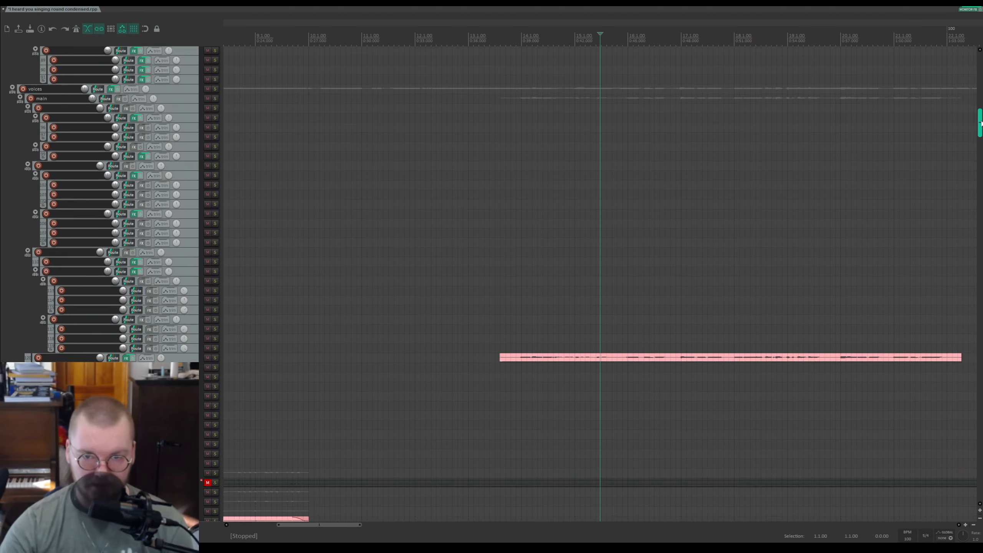
# Step: Play the voices section from a point on the timeline, then stop
pyautogui.click(518, 41)
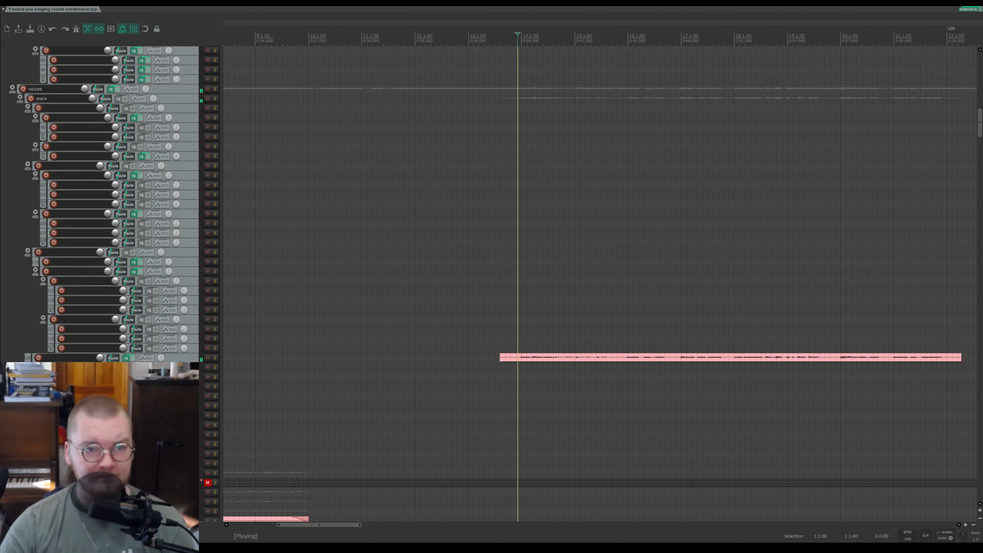
pyautogui.scroll(-2, 129, 309)
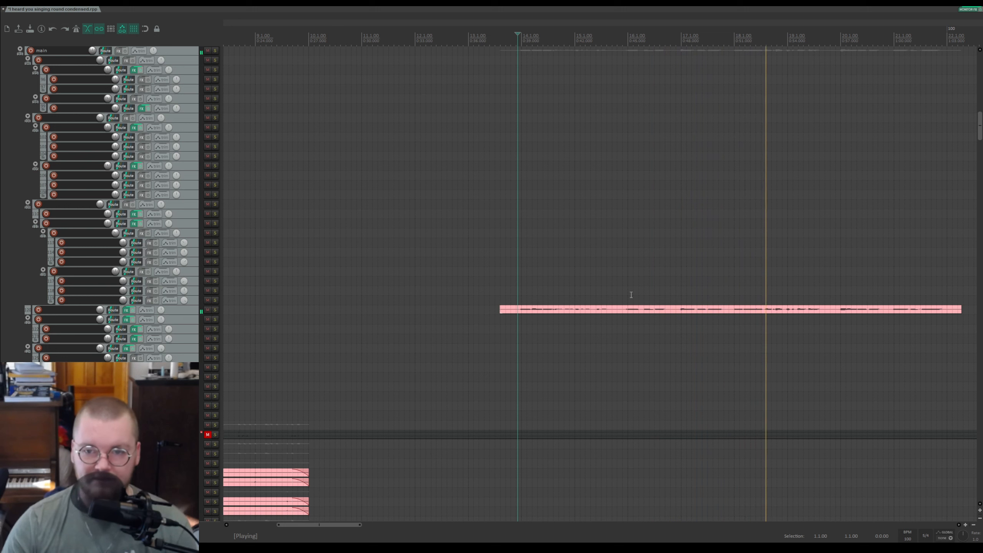
pyautogui.press('space')
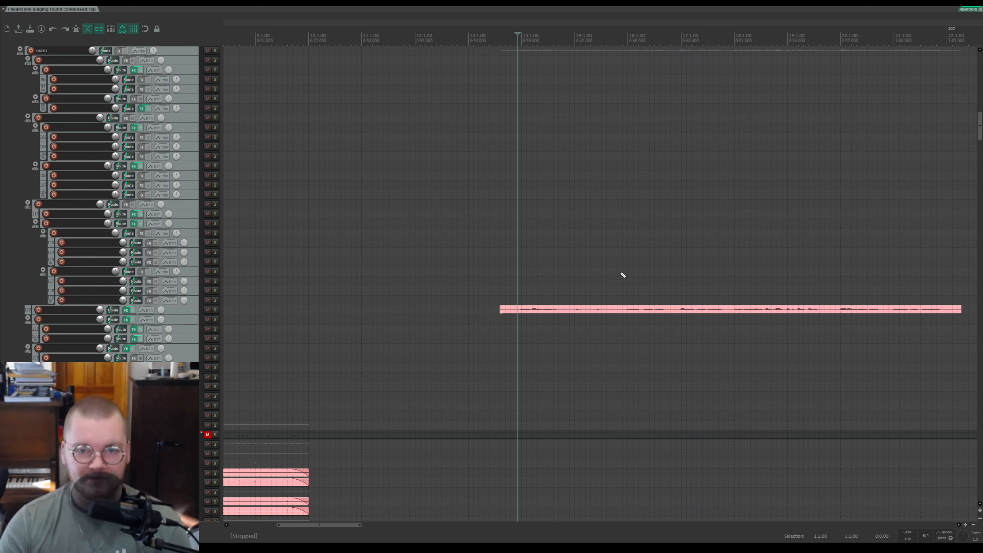
# Step: Move the edit cursor slightly later and scroll down to the folder tracks further down the project
pyautogui.click(533, 36)
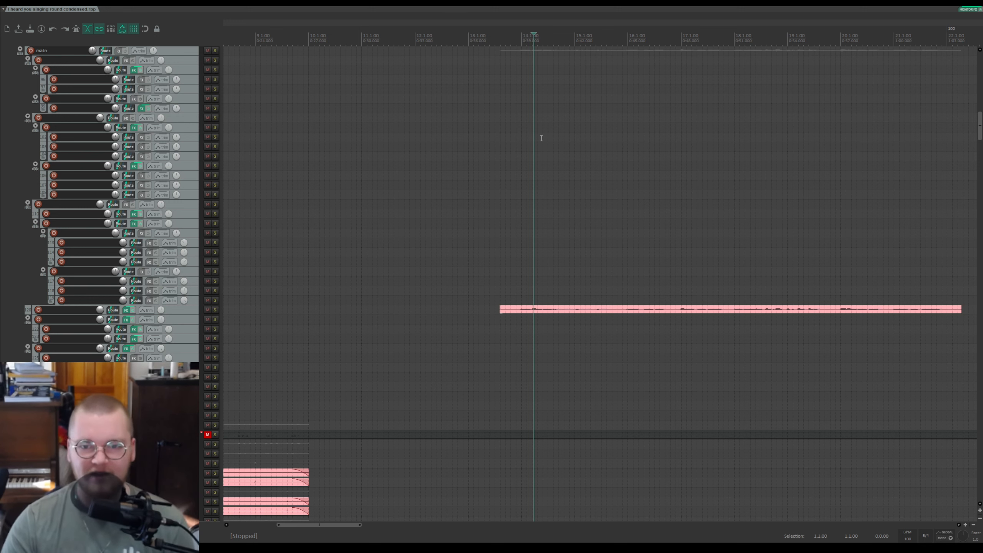
pyautogui.scroll(-3, 667, 253)
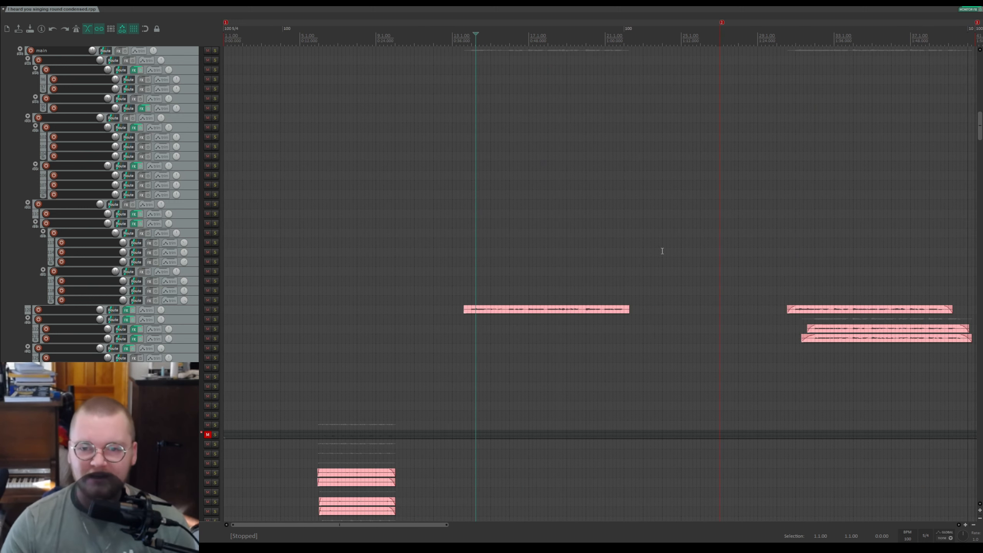
pyautogui.scroll(-4, 164, 209)
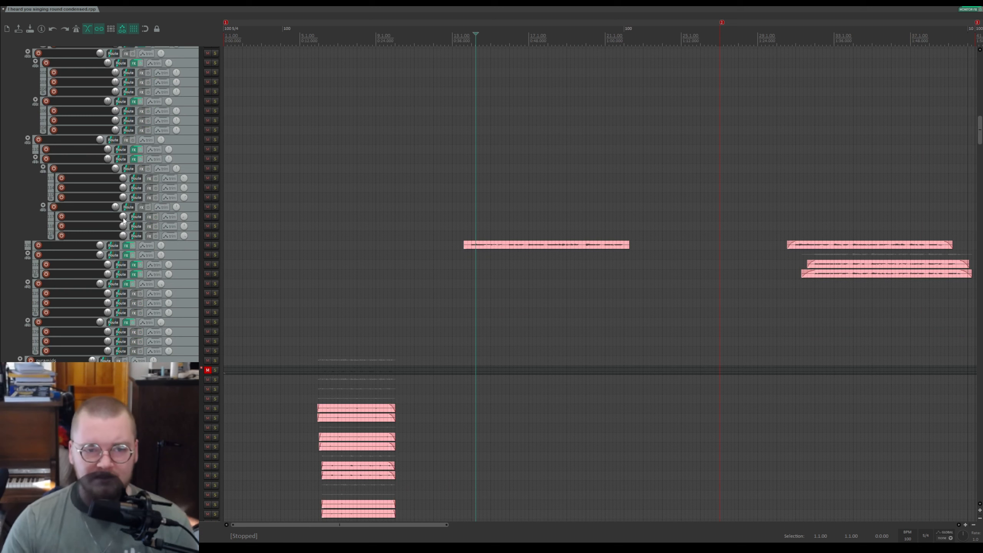
pyautogui.scroll(-3, 530, 226)
pyautogui.scroll(3, 530, 227)
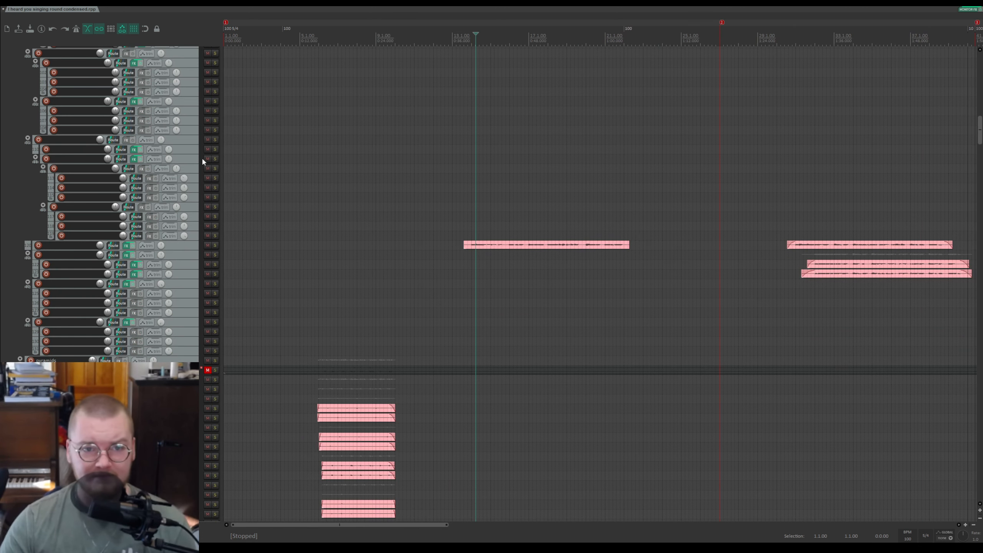
pyautogui.scroll(4, 181, 165)
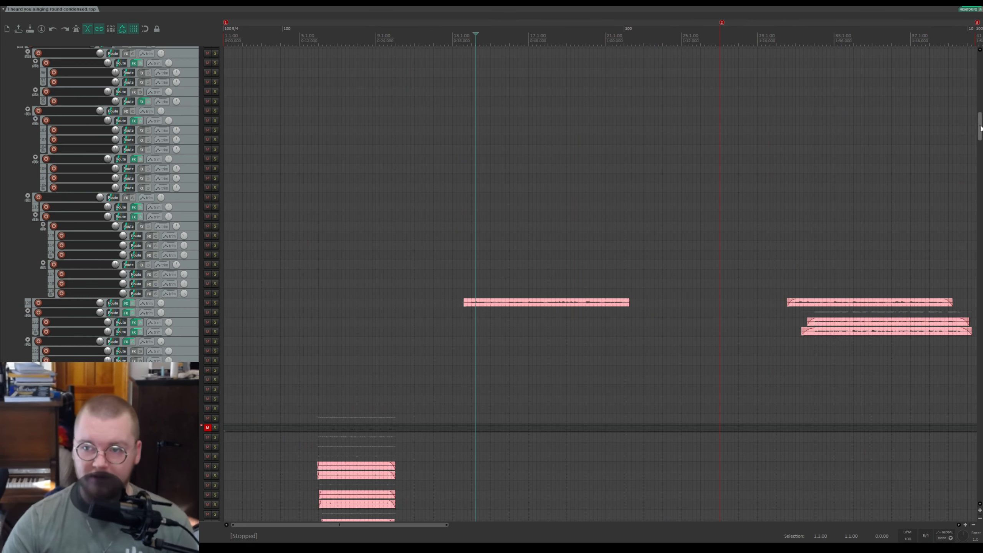
pyautogui.moveTo(981, 128); pyautogui.dragTo(980, 435)
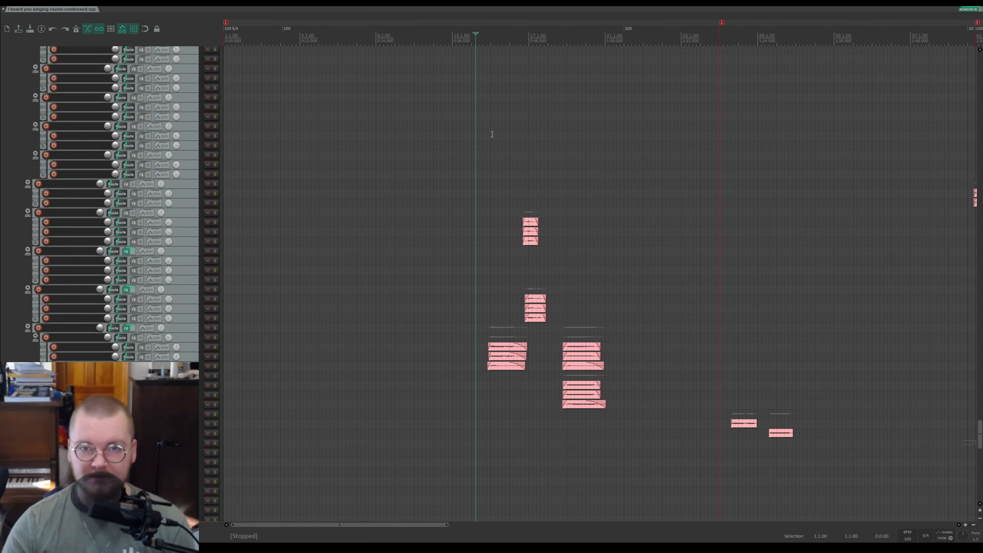
# Step: Place the cursor before the next section, start playback and solo a folder track while it plays
pyautogui.click(502, 31)
pyautogui.scroll(5, 502, 32)
pyautogui.click(512, 35)
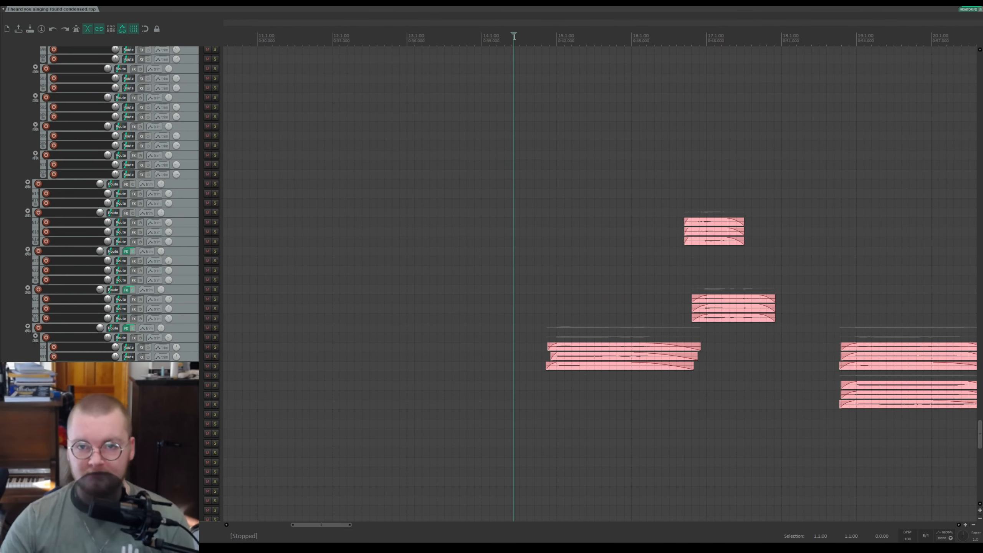
pyautogui.press('space')
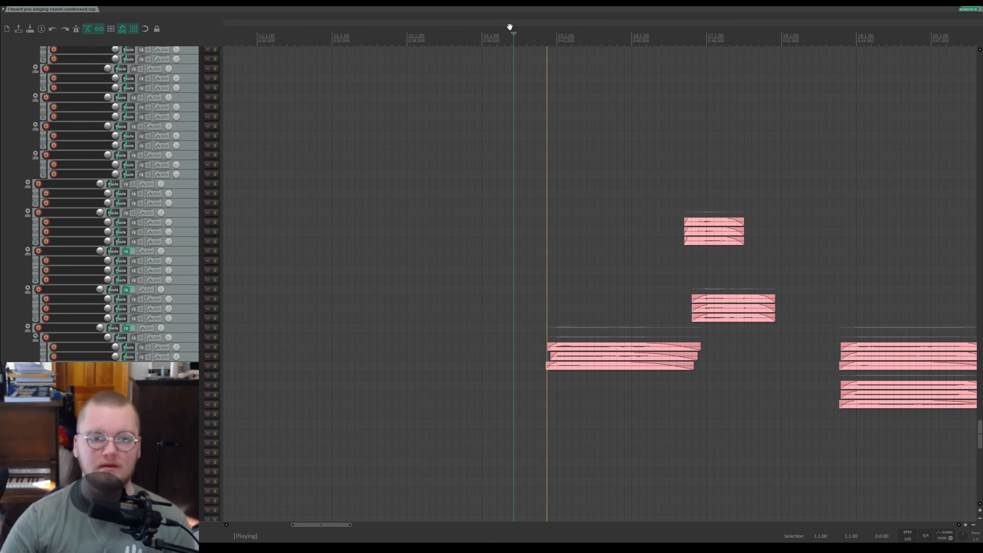
pyautogui.click(214, 328)
pyautogui.press('space')
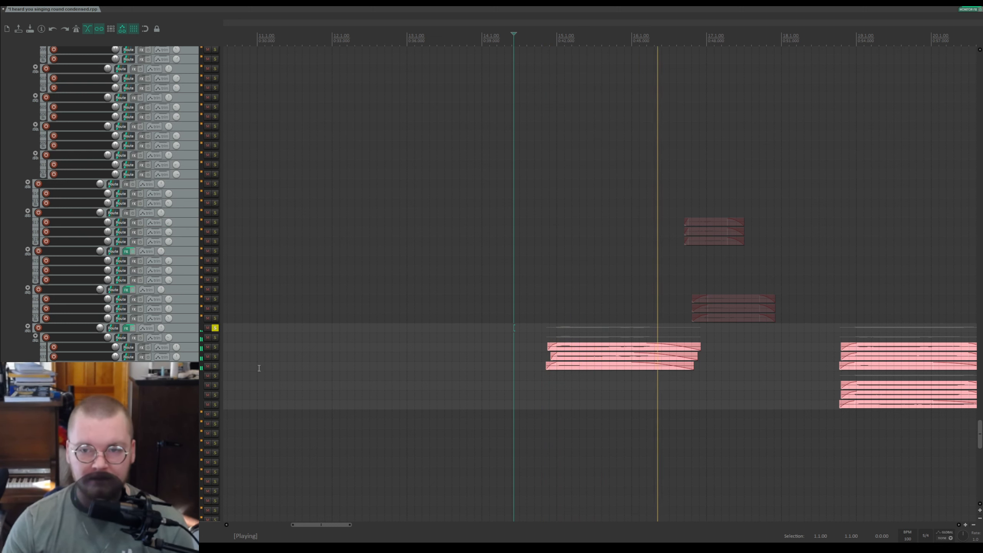
# Step: Stop playback, unsolo the folder track and move the play position later on the zoomed-in timeline
pyautogui.press('space')
pyautogui.click(215, 328)
pyautogui.click(655, 35)
pyautogui.scroll(3, 717, 184)
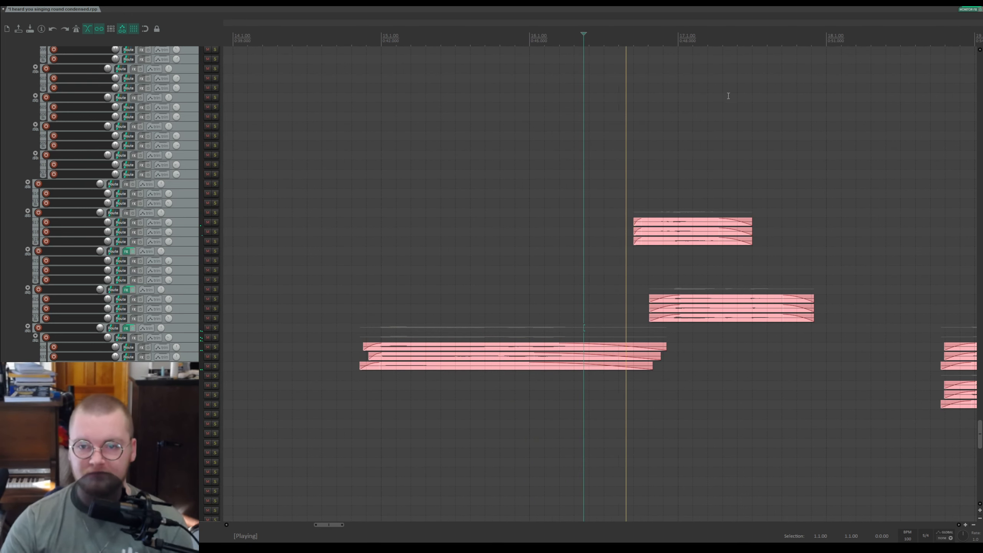
# Step: Solo two of the folder tracks and play their overlapping sections together, then stop
pyautogui.click(214, 184)
pyautogui.click(214, 184)
pyautogui.click(214, 213)
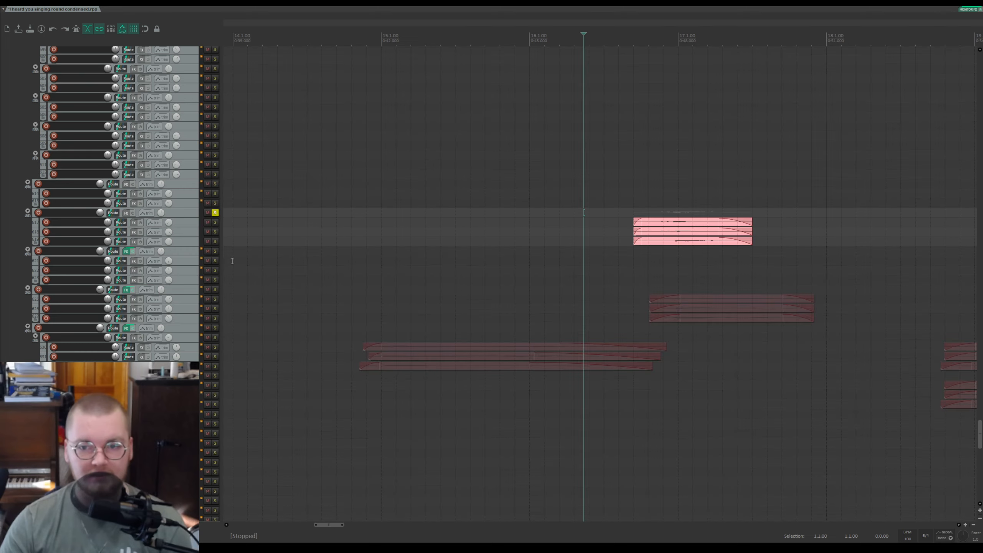
pyautogui.click(214, 289)
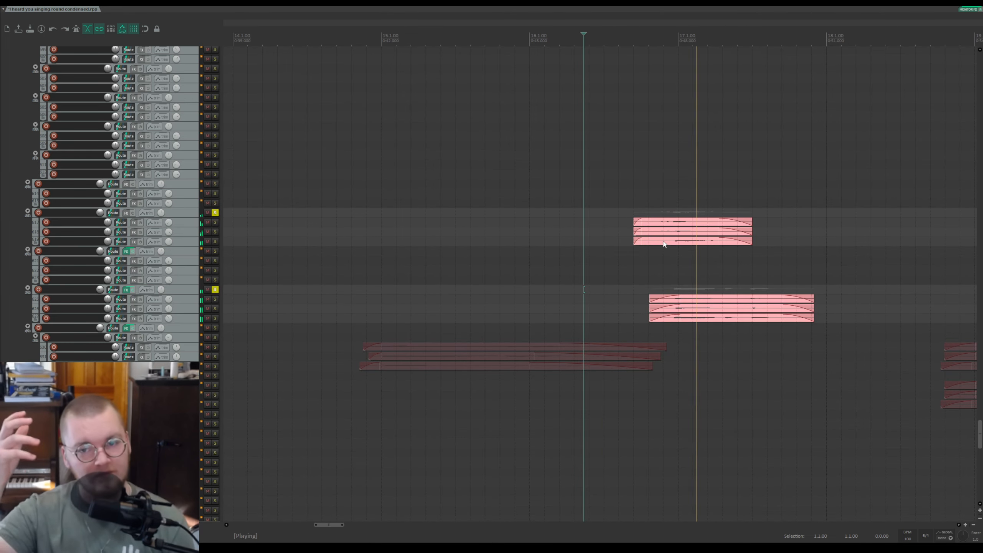
pyautogui.press('space')
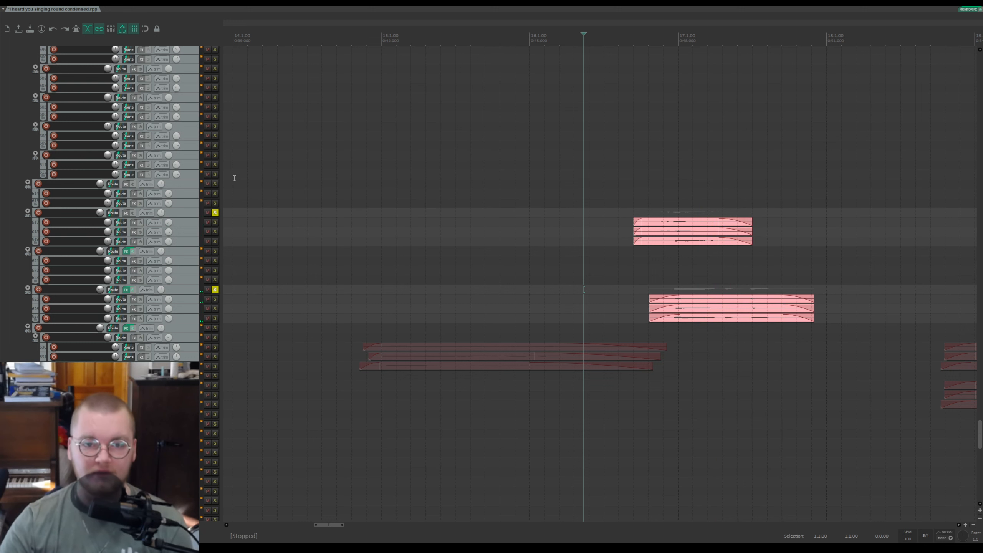
# Step: Unsolo the folder tracks and play the same passage in the full mix, then stop
pyautogui.moveTo(215, 213); pyautogui.dragTo(204, 304)
pyautogui.press('space')
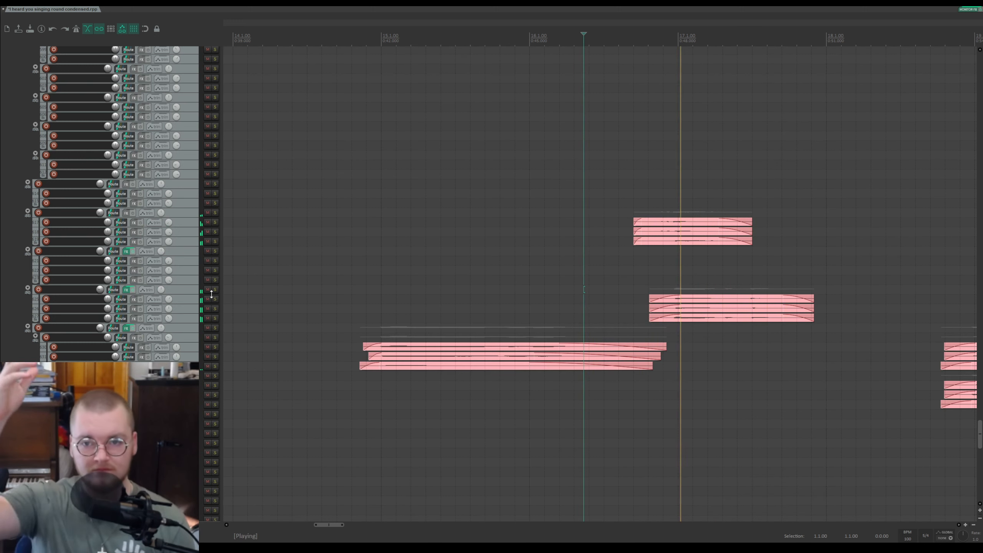
pyautogui.scroll(-3, 660, 243)
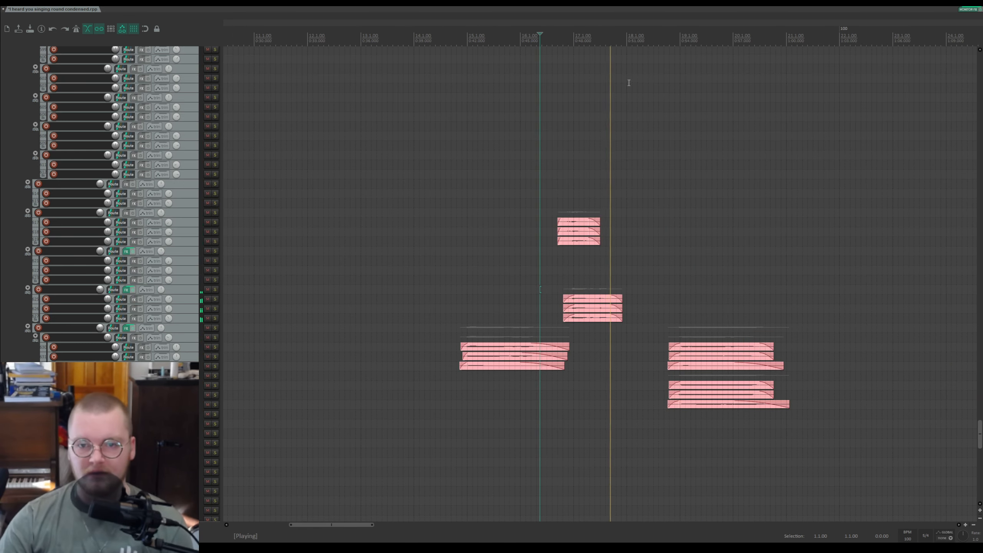
pyautogui.scroll(3, 689, 247)
pyautogui.press('space')
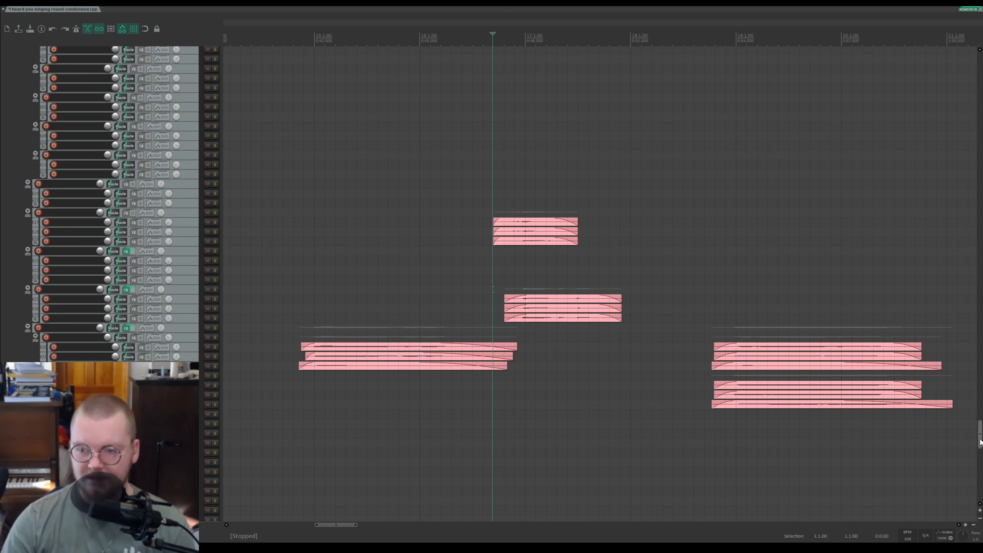
# Step: Scroll up to the interjections folder, briefly solo and unsolo it, and scroll back down
pyautogui.moveTo(980, 441); pyautogui.dragTo(978, 110)
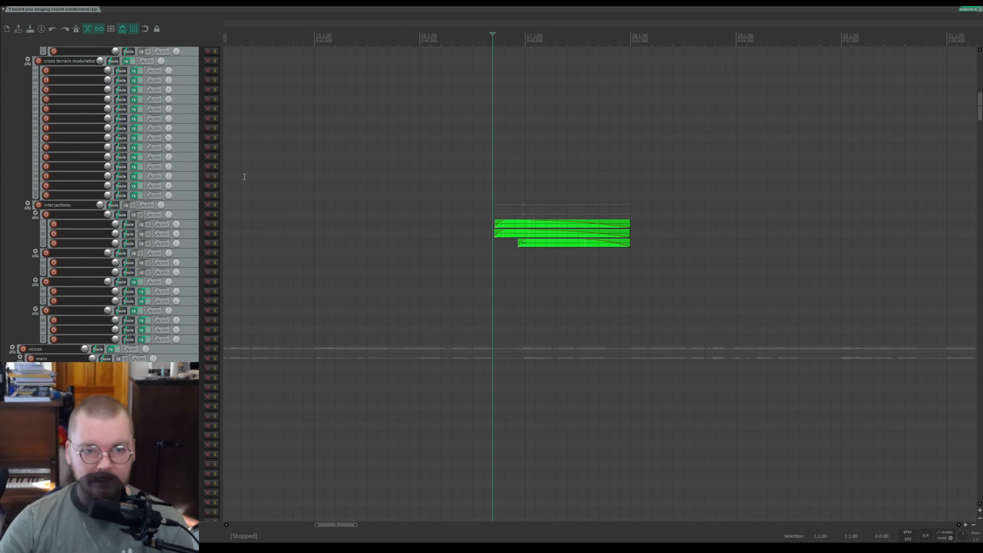
pyautogui.click(215, 204)
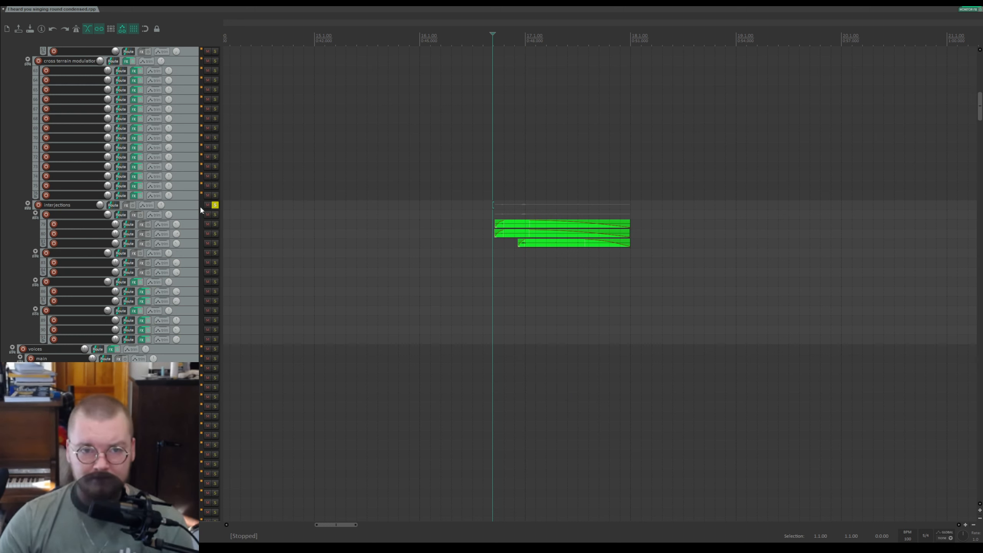
pyautogui.click(217, 205)
pyautogui.moveTo(979, 105); pyautogui.dragTo(973, 417)
# Step: Play from a new cursor position while following the section along the timeline, then stop
pyautogui.click(610, 54)
pyautogui.press('space')
pyautogui.scroll(2, 824, 178)
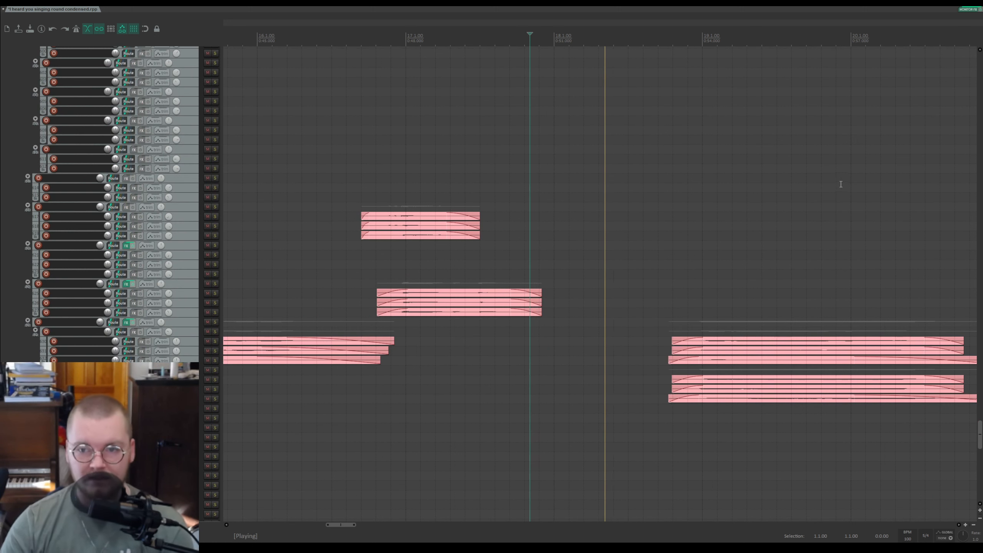
pyautogui.moveTo(797, 30); pyautogui.dragTo(538, 33)
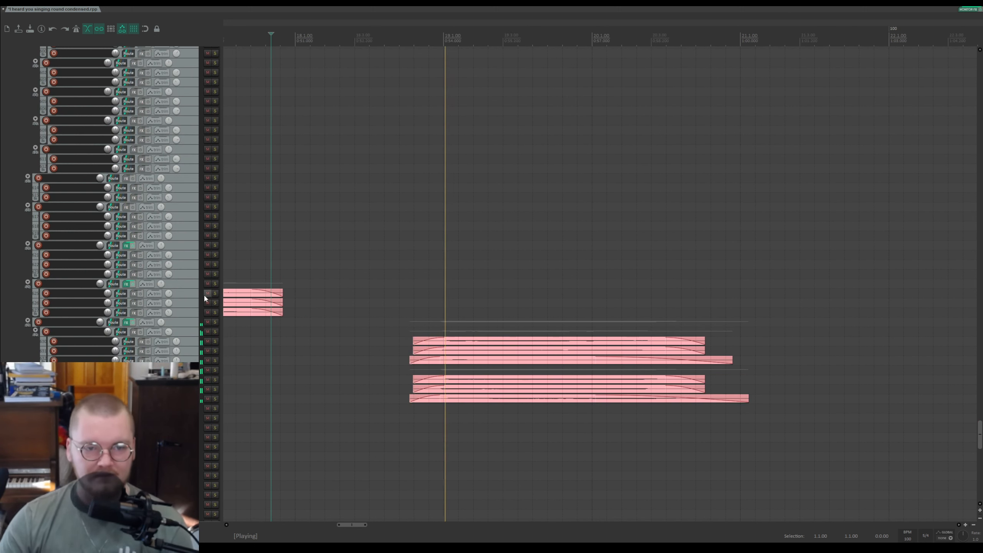
pyautogui.press('space')
# Step: Solo the next folder track and one of its child tracks, then play from the section's start
pyautogui.click(215, 322)
pyautogui.click(406, 322)
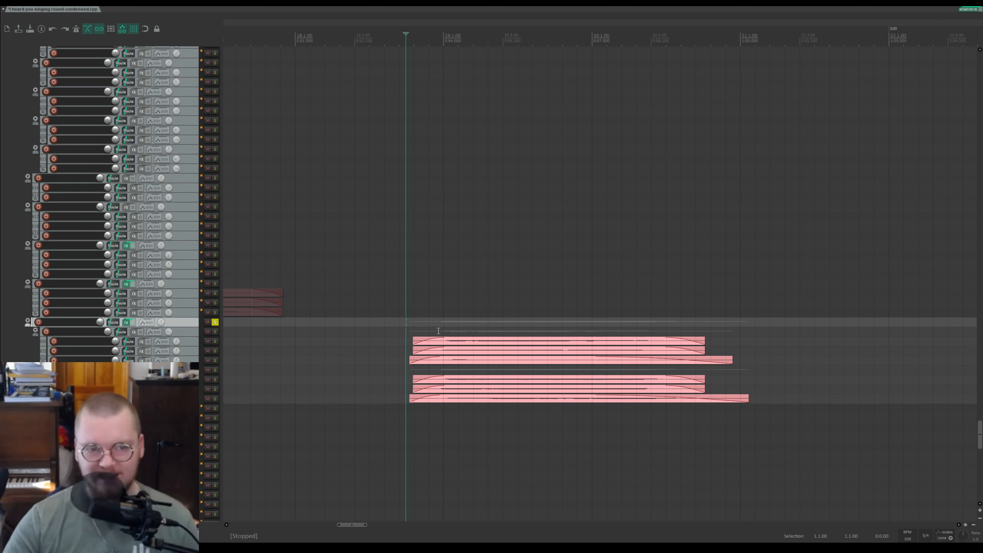
pyautogui.click(215, 332)
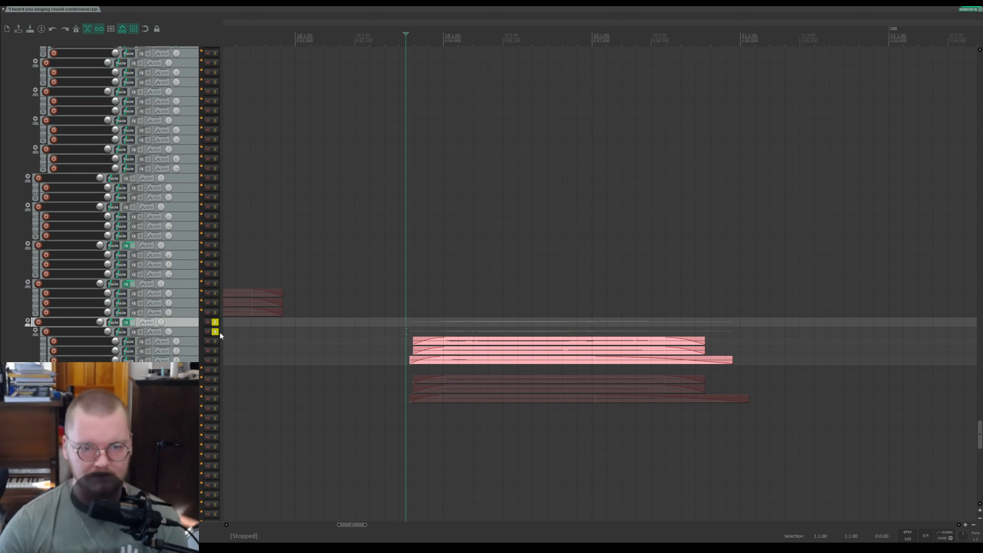
pyautogui.click(217, 331)
pyautogui.click(215, 370)
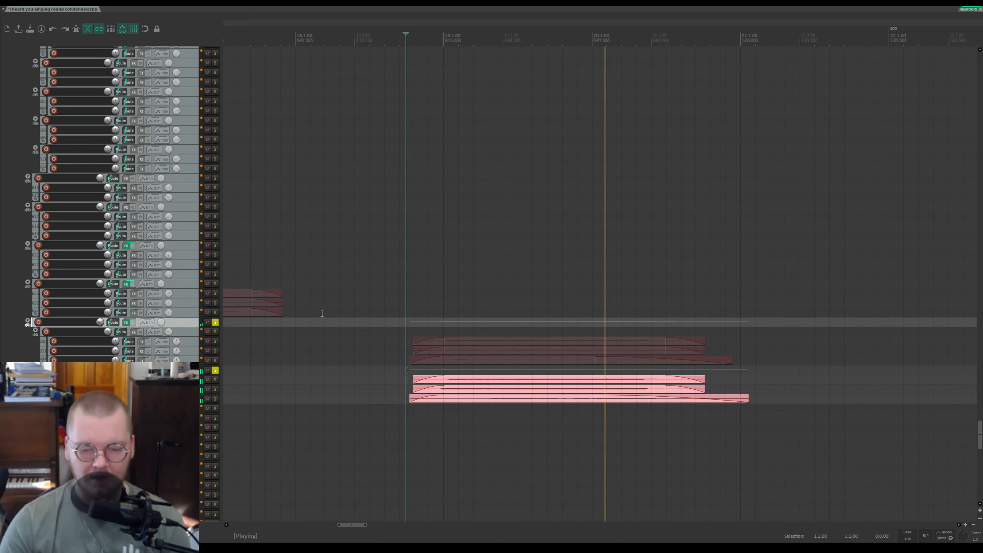
pyautogui.press('space')
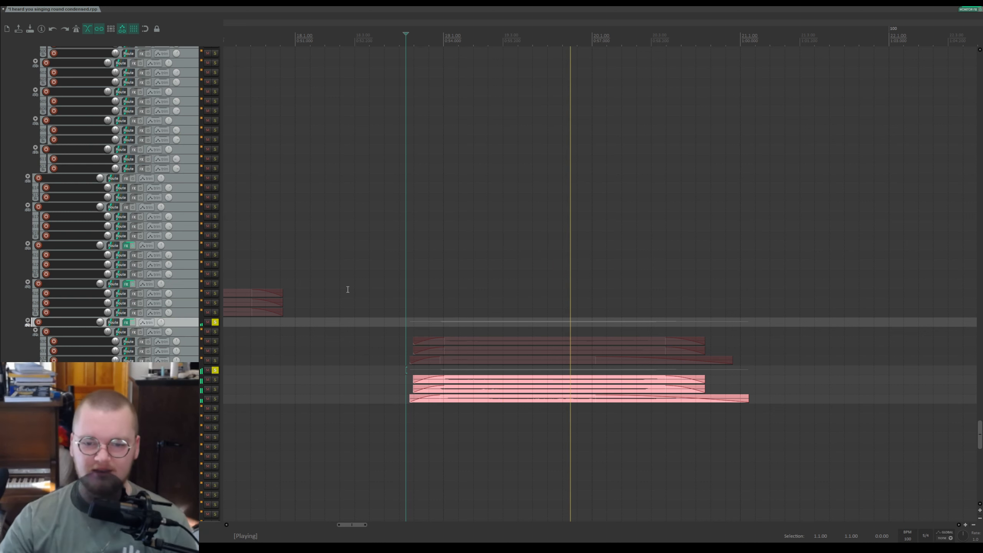
# Step: Unsolo the child track and the folder track and play the section in the full mix
pyautogui.press('space')
pyautogui.click(215, 370)
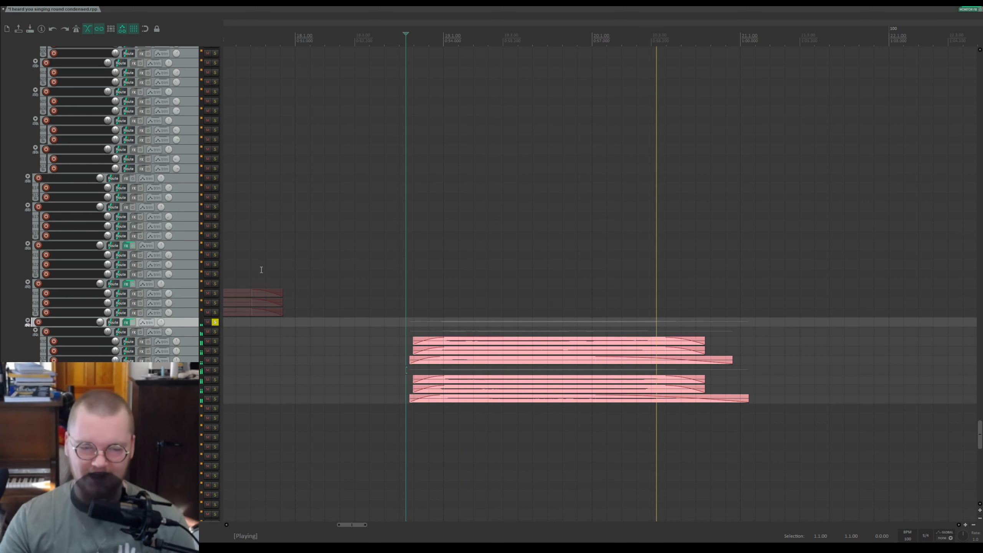
pyautogui.click(214, 322)
pyautogui.press('space')
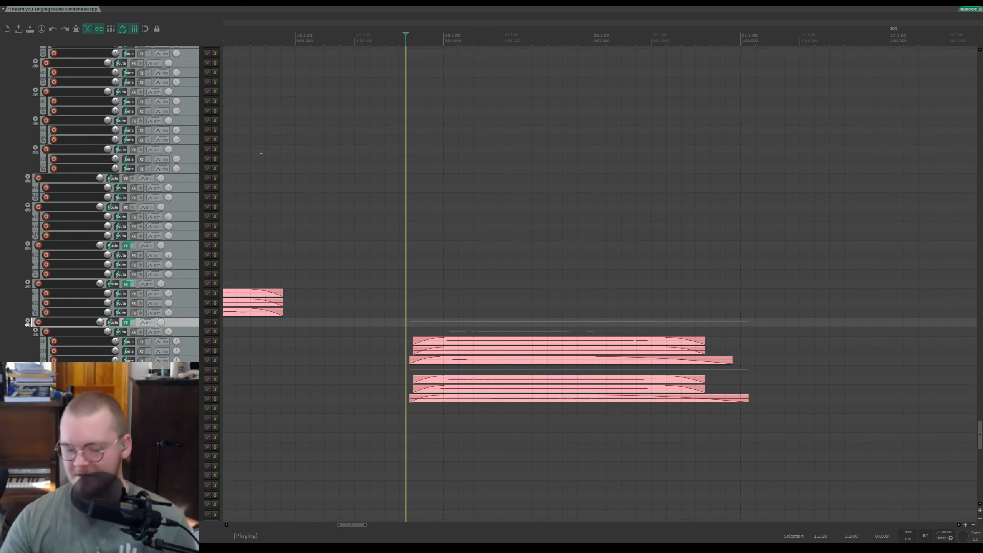
# Step: Move the edit cursor slightly earlier and scroll down to the bottom tracks below vinyl
pyautogui.scroll(1, 183, 296)
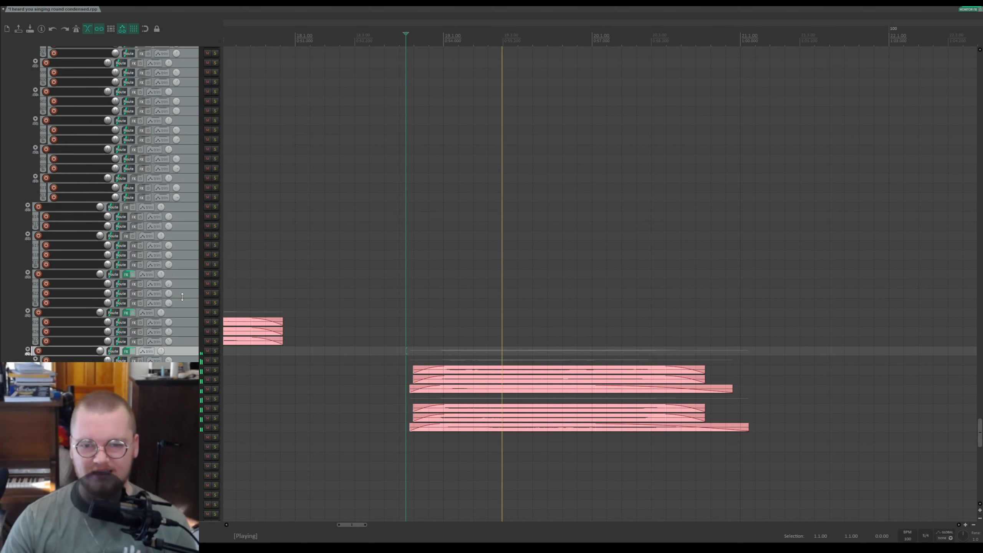
pyautogui.scroll(-2, 183, 297)
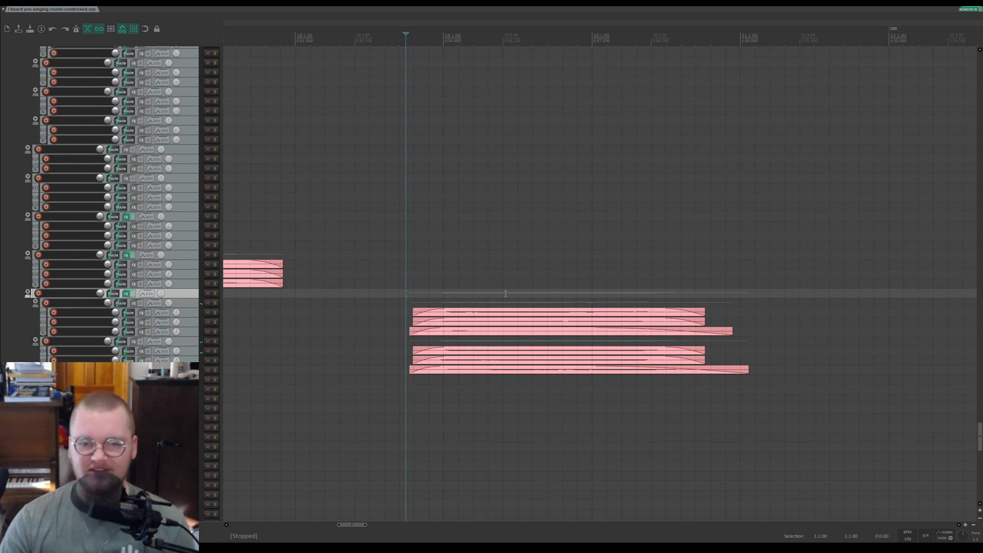
pyautogui.click(358, 41)
pyautogui.click(349, 39)
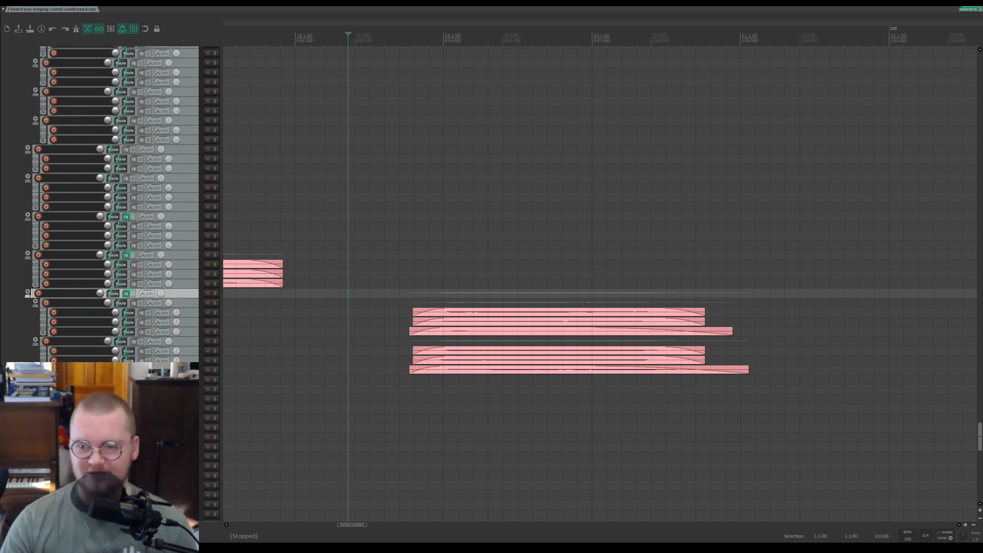
pyautogui.moveTo(980, 436); pyautogui.dragTo(973, 538)
pyautogui.click(277, 313)
pyautogui.scroll(-2, 363, 329)
pyautogui.scroll(3, 503, 335)
pyautogui.click(584, 330)
pyautogui.click(472, 330)
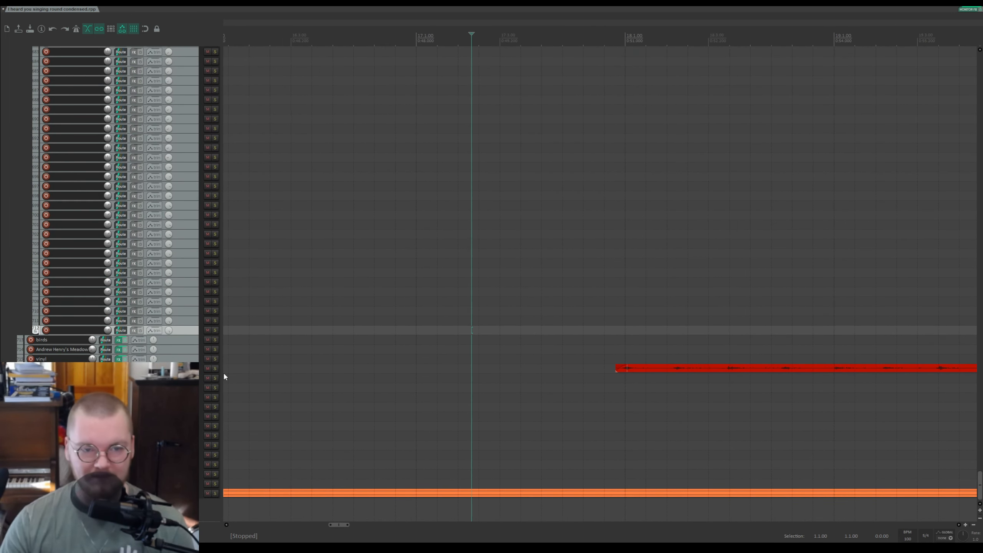
# Step: Solo the bottom track with the red audio item and play it from a later position, then stop
pyautogui.click(215, 368)
pyautogui.press('space')
pyautogui.click(589, 40)
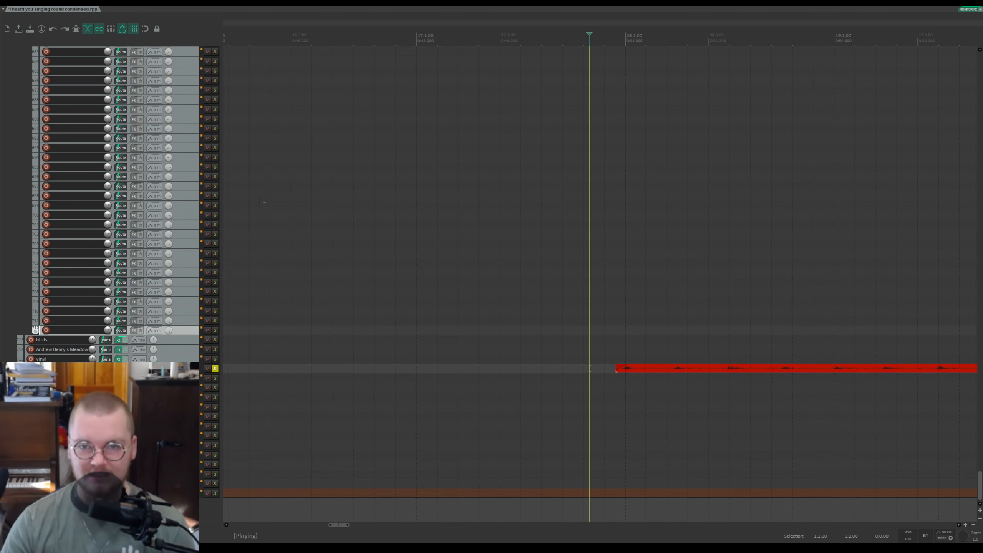
pyautogui.scroll(-2, 793, 323)
pyautogui.scroll(2, 792, 323)
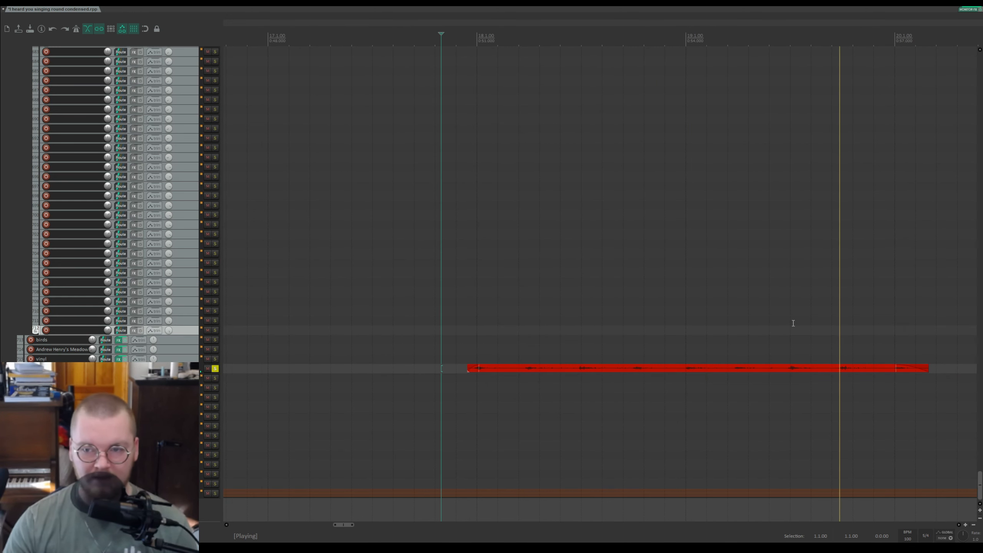
pyautogui.press('space')
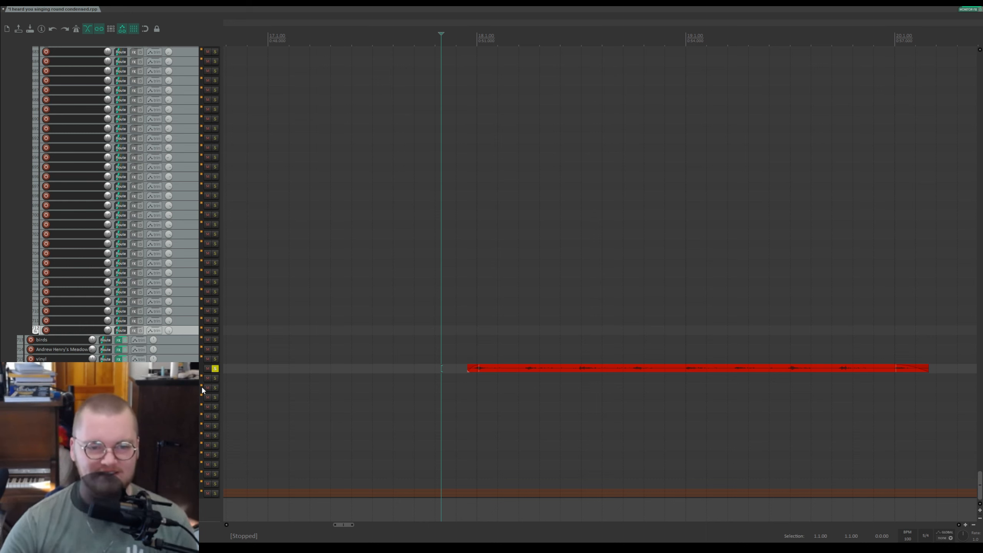
# Step: Select that track, show its envelope lane, play briefly and unsolo the track
pyautogui.click(188, 369)
pyautogui.press('p')
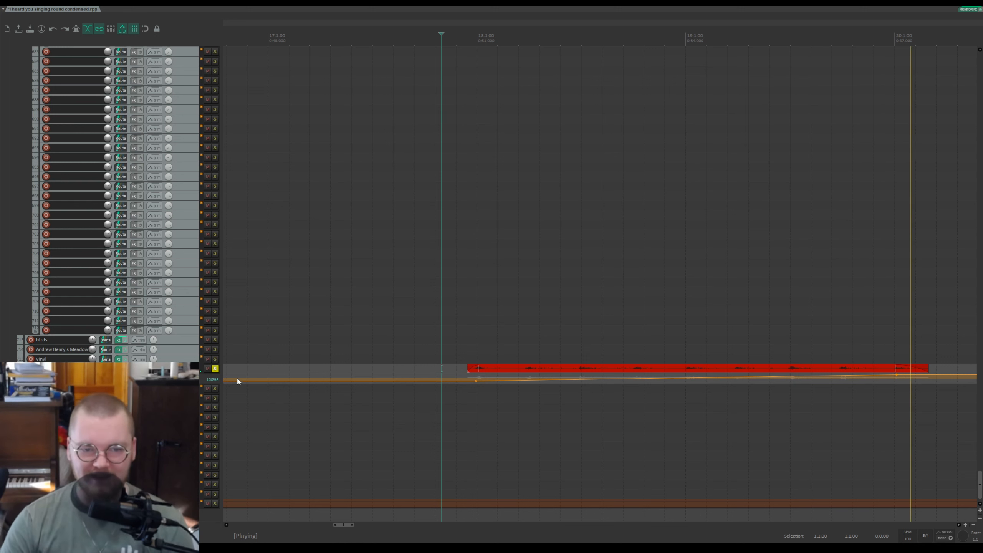
pyautogui.press('space')
pyautogui.click(214, 368)
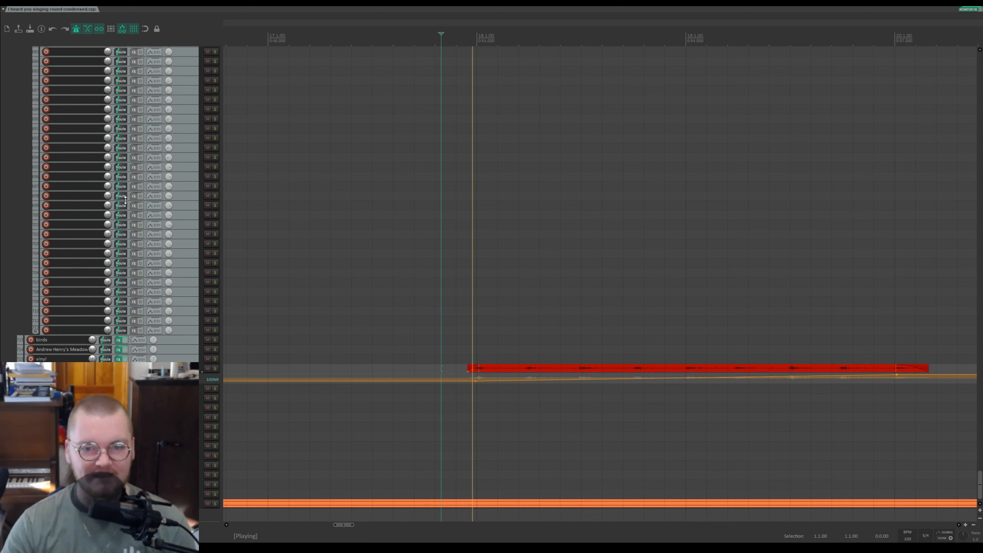
pyautogui.press('space')
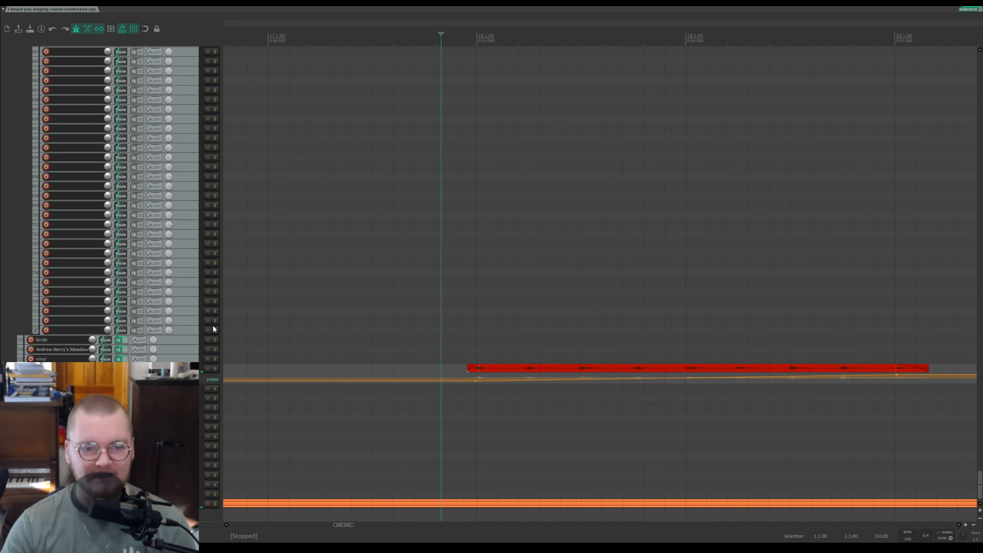
# Step: Solo the track again, place the edit cursor at the item's start and play it, then stop
pyautogui.click(215, 368)
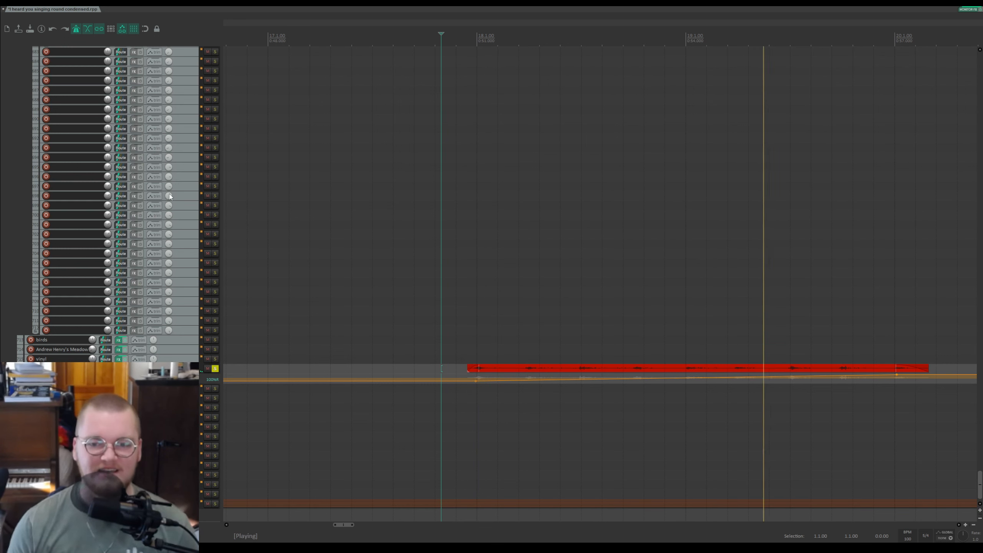
pyautogui.press('space')
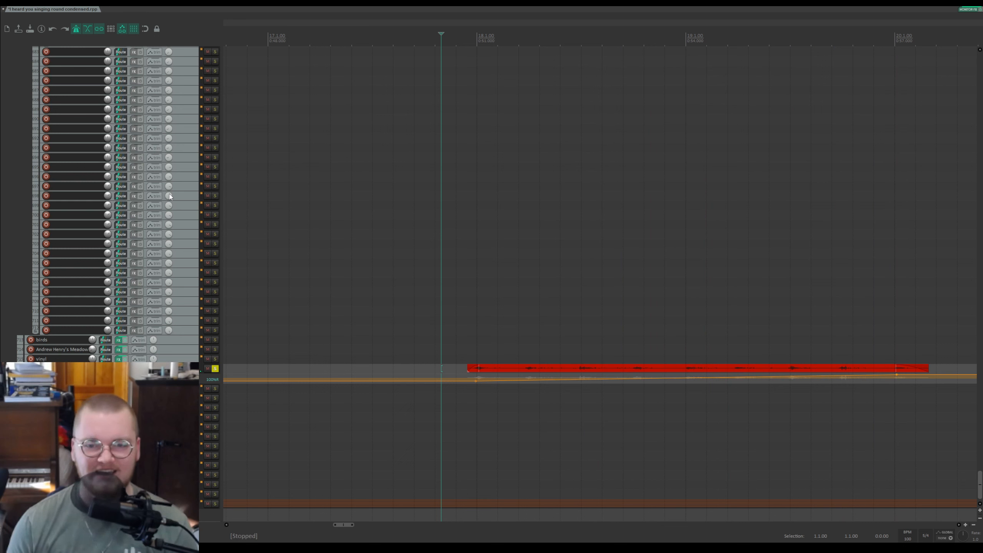
pyautogui.click(469, 341)
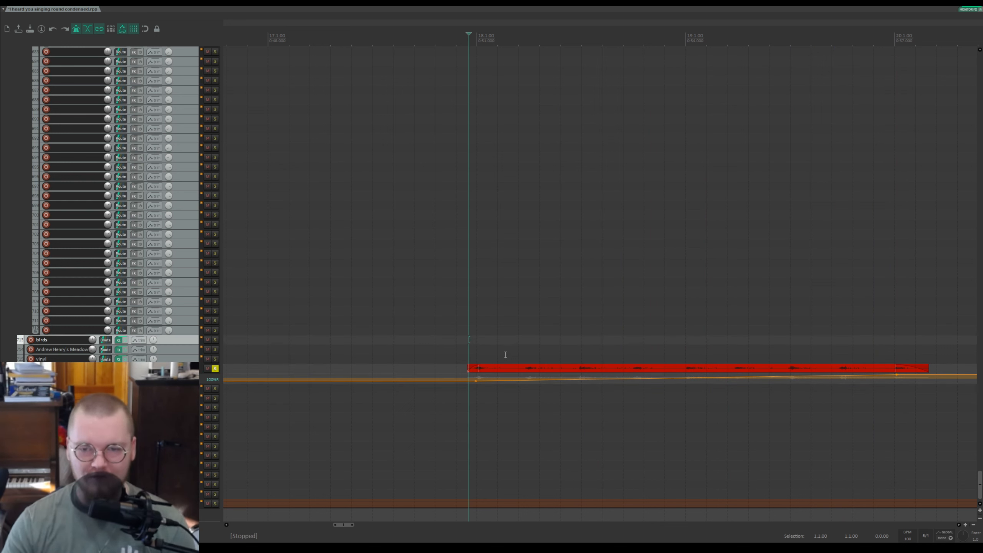
pyautogui.press('space')
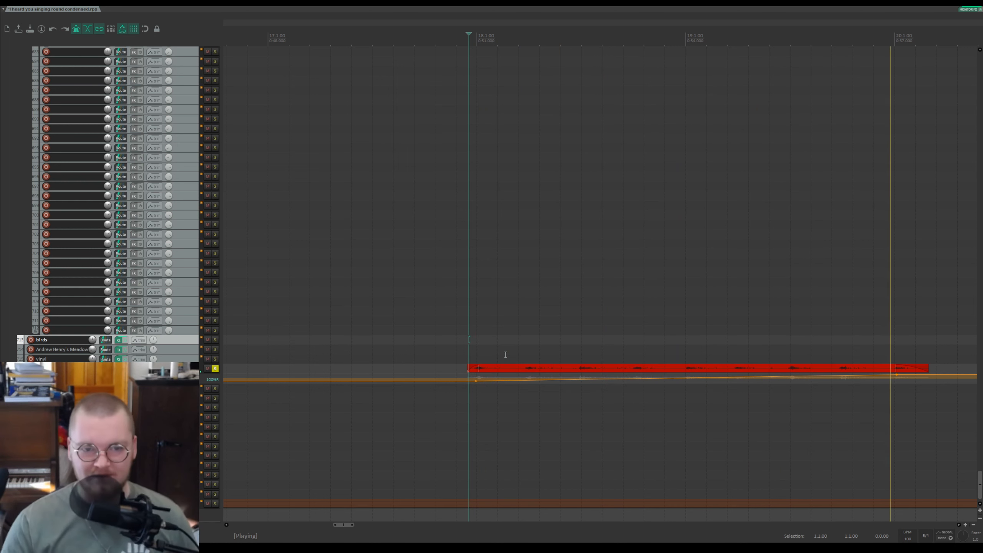
pyautogui.press('space')
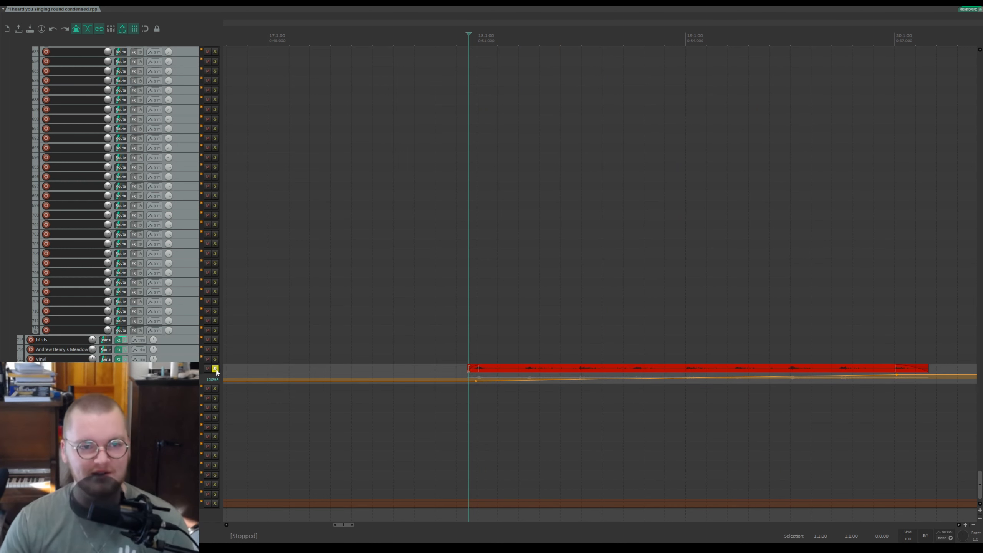
# Step: Unsolo the track, hide its envelope lane and zoom the timeline out
pyautogui.click(215, 368)
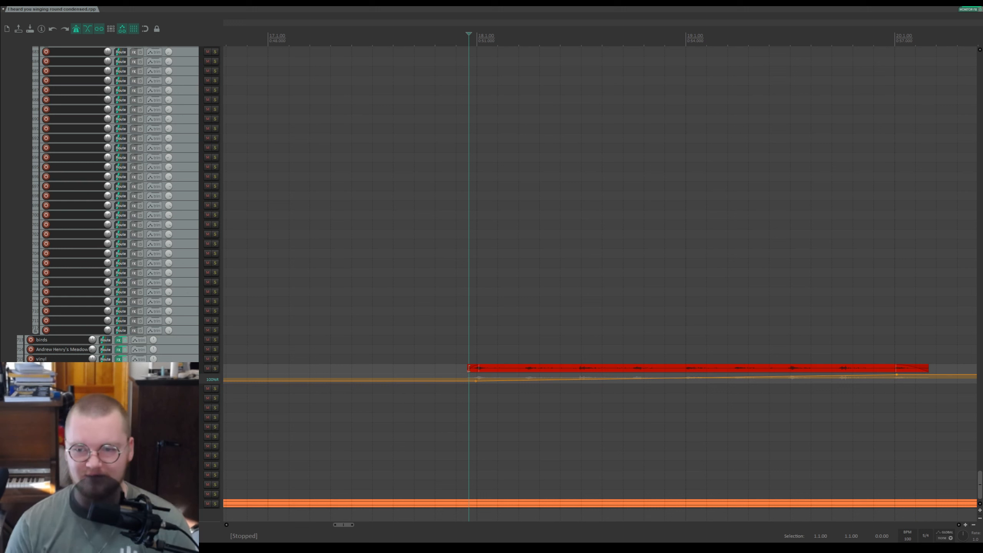
pyautogui.press('p')
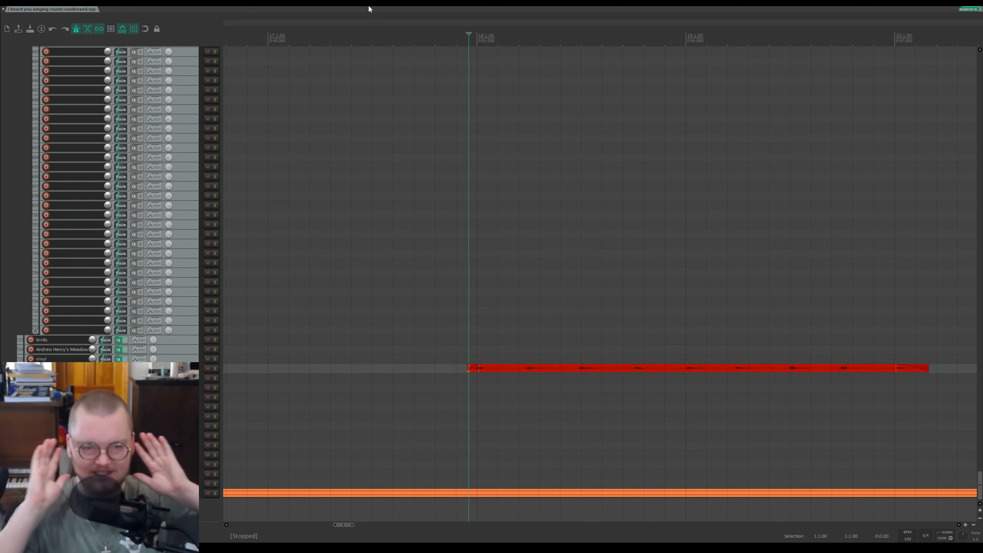
pyautogui.scroll(-10, 537, 89)
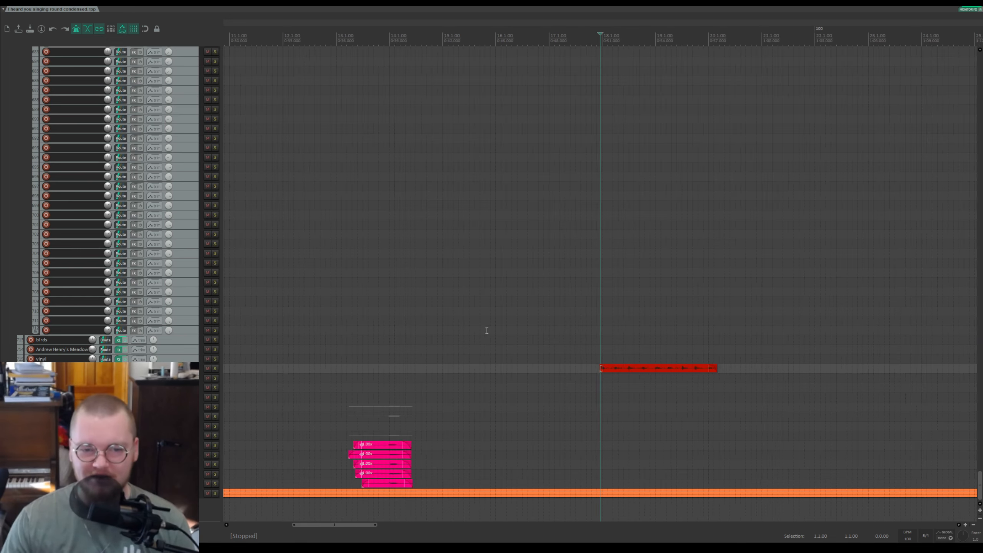
# Step: Zoom the timeline out, solo the bottom orange track and start playback
pyautogui.scroll(3, 466, 380)
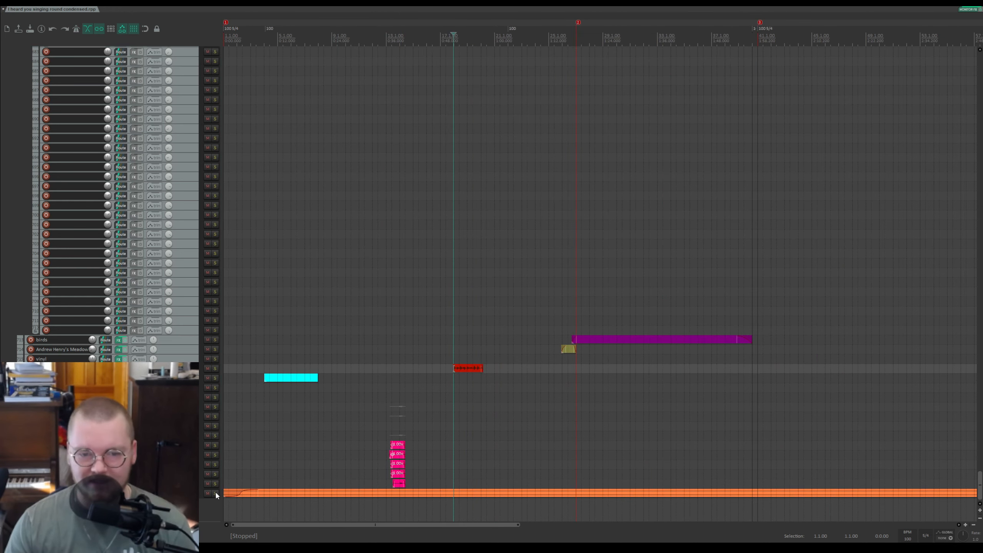
pyautogui.click(215, 493)
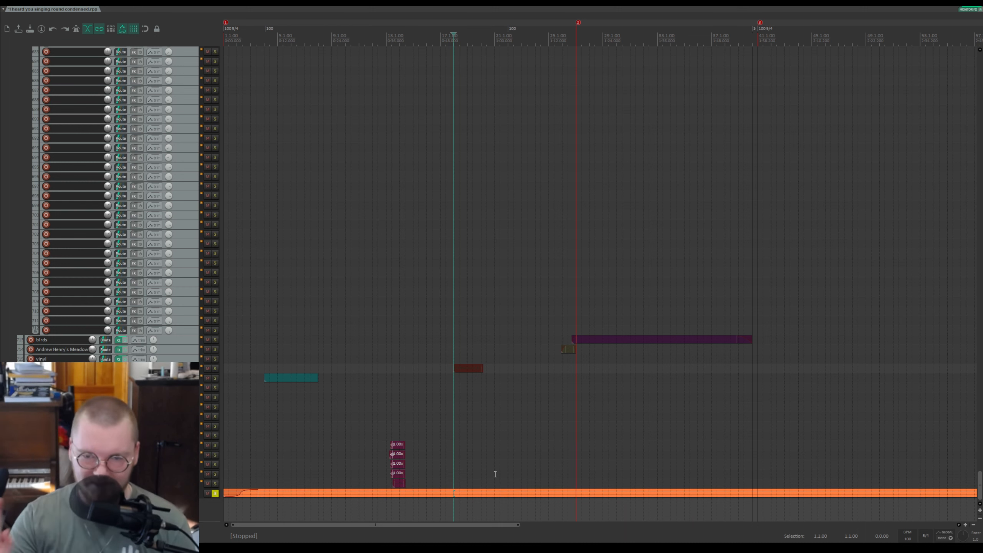
pyautogui.press('space')
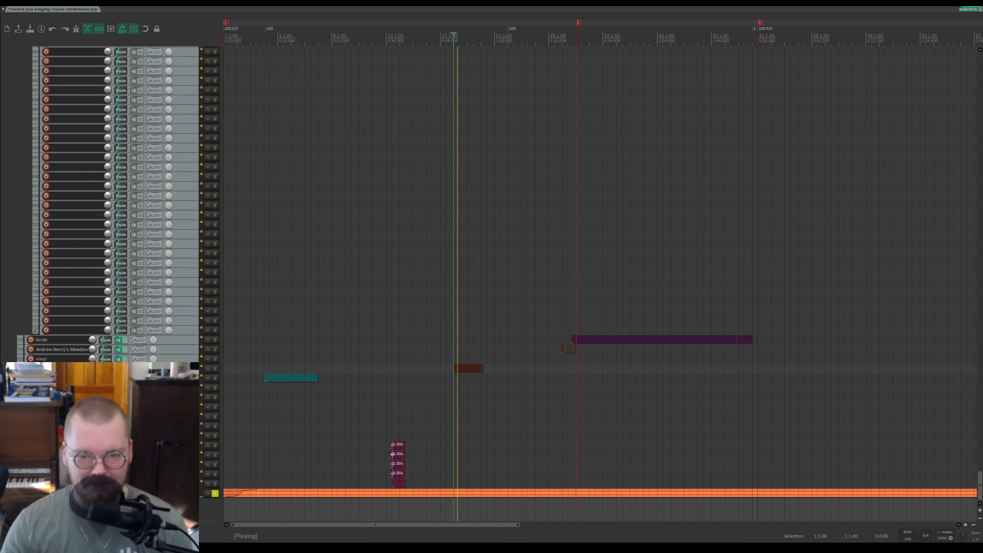
# Step: Show the bottom track's volume envelope lane and enlarge the track view while it plays
pyautogui.scroll(-2, 226, 465)
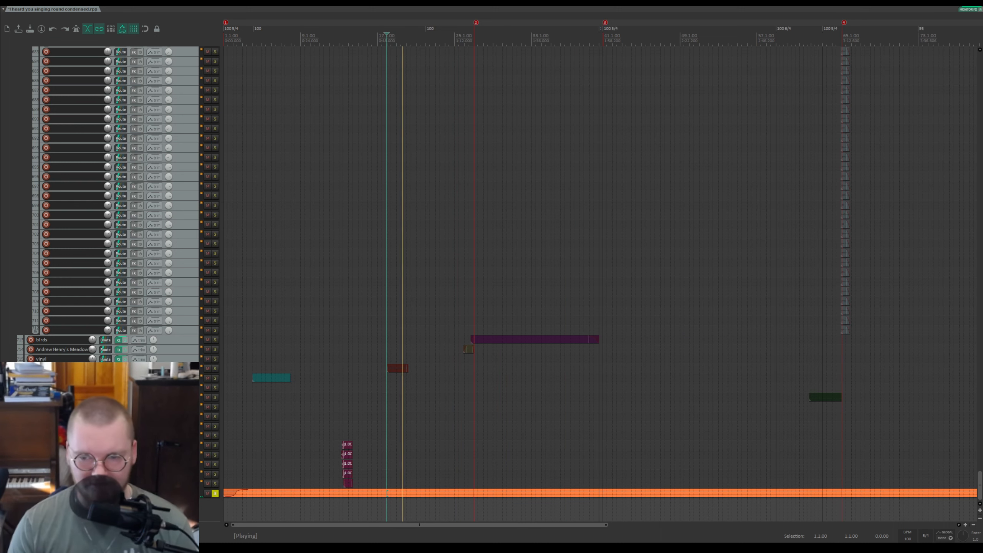
pyautogui.press('v')
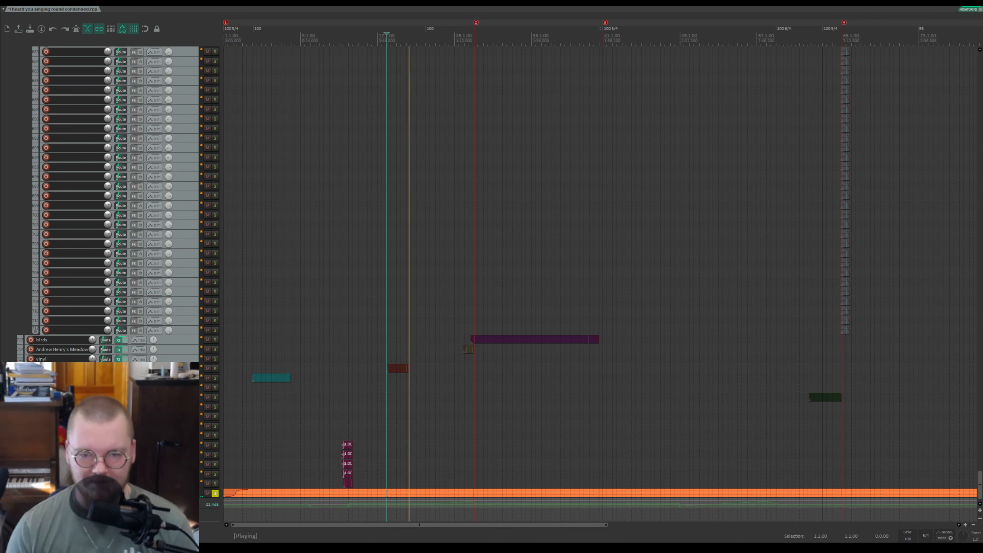
pyautogui.scroll(4, 277, 369)
pyautogui.scroll(-10, 277, 368)
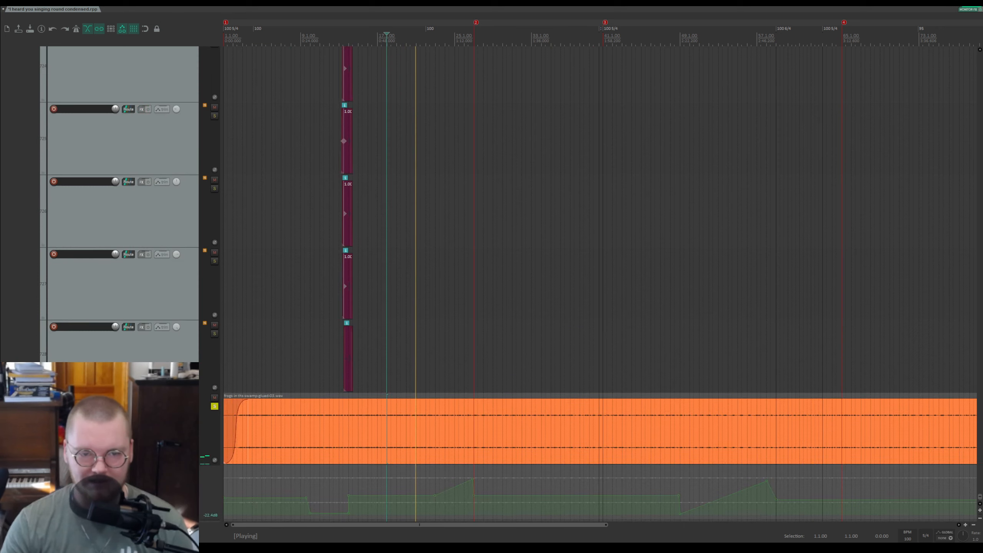
pyautogui.scroll(3, 228, 419)
pyautogui.scroll(-5, 228, 420)
pyautogui.scroll(-4, 619, 461)
pyautogui.scroll(2, 619, 464)
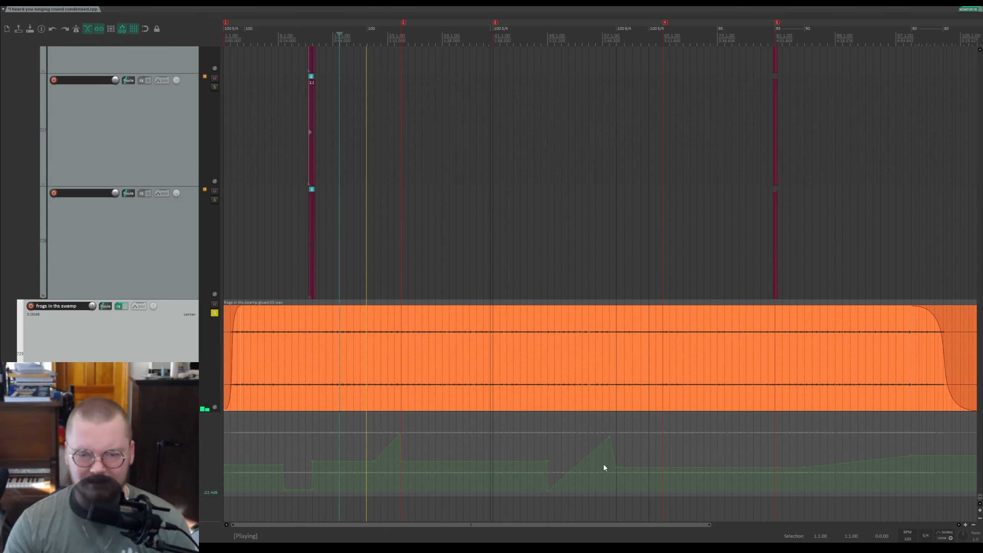
# Step: Play the track from two points along its volume envelope, then stop playback
pyautogui.click(255, 440)
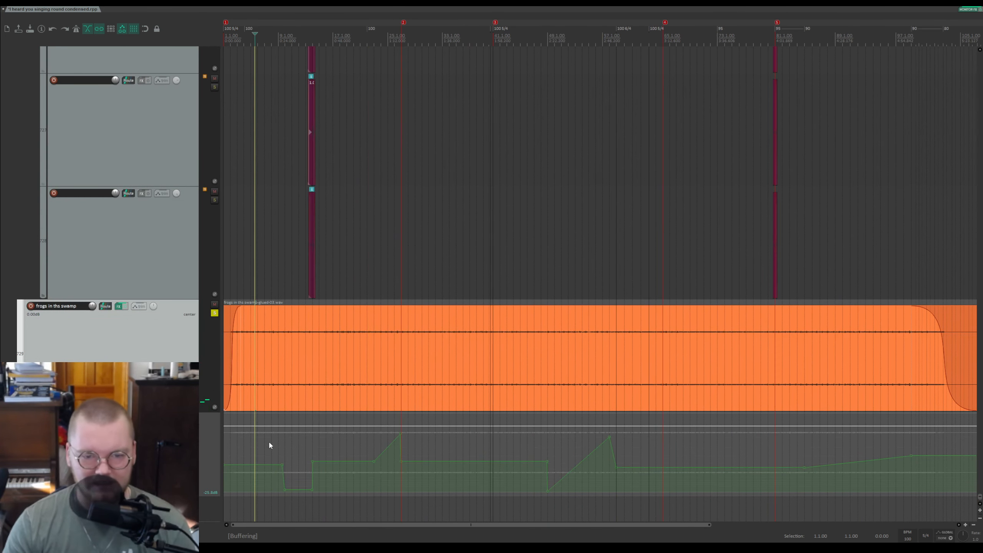
pyautogui.click(297, 446)
pyautogui.press('space')
# Step: Unsolo the bottom track and save the project
pyautogui.click(214, 312)
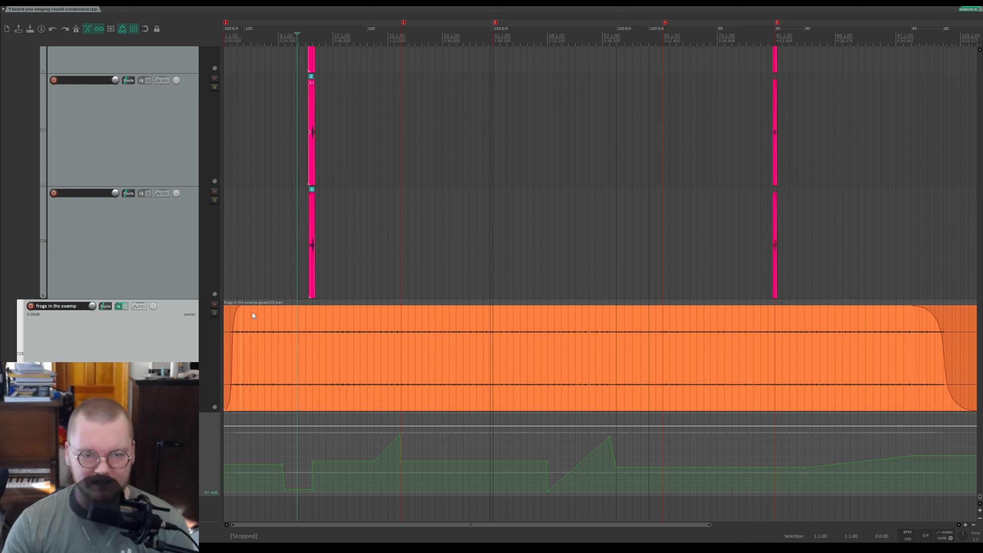
pyautogui.hotkey('ctrl', 's')
# Step: Play the mix from two points along the volume envelope, then stop
pyautogui.press('space')
pyautogui.click(338, 444)
pyautogui.click(370, 439)
pyautogui.press('space')
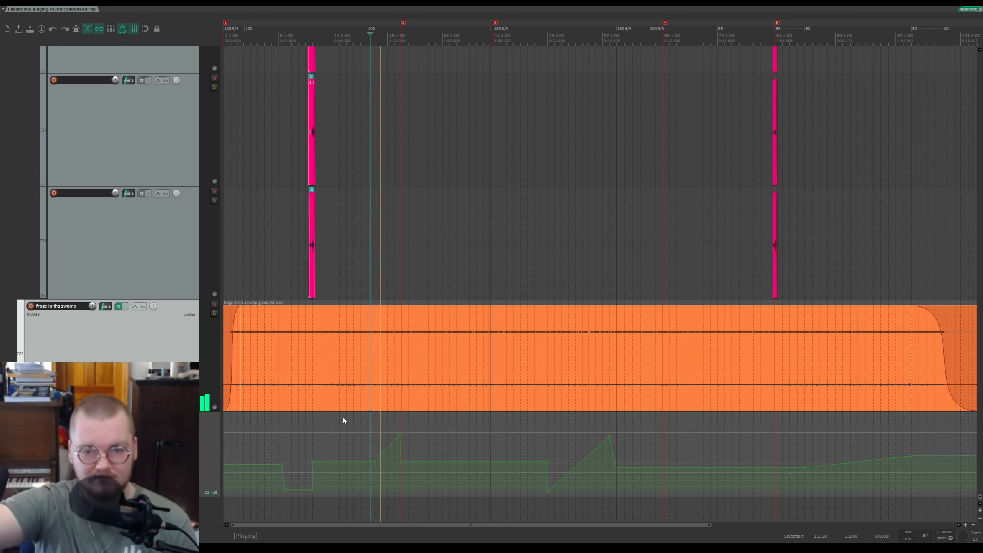
pyautogui.press('space')
# Step: Place the edit cursor at successive points along the volume envelope to inspect its shape
pyautogui.click(431, 448)
pyautogui.click(548, 461)
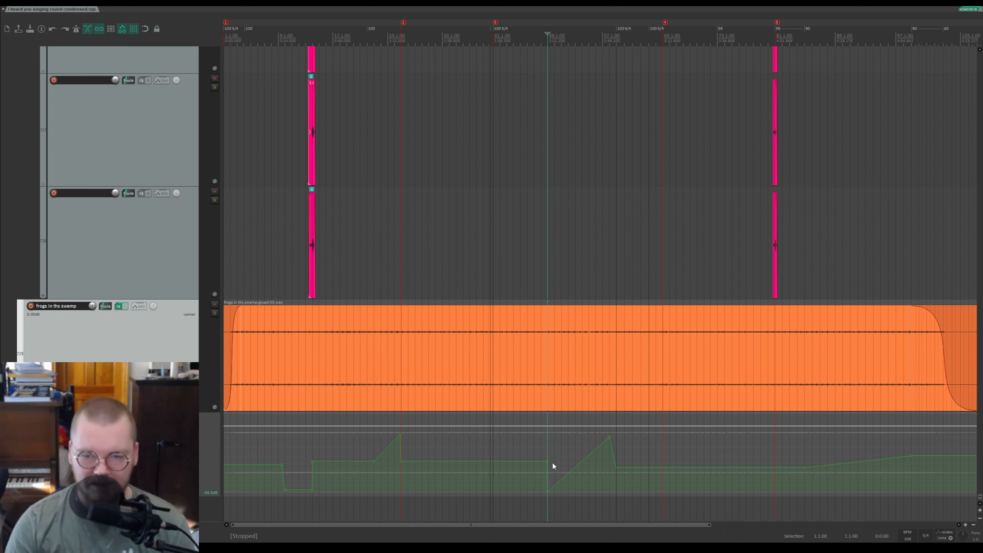
pyautogui.click(743, 435)
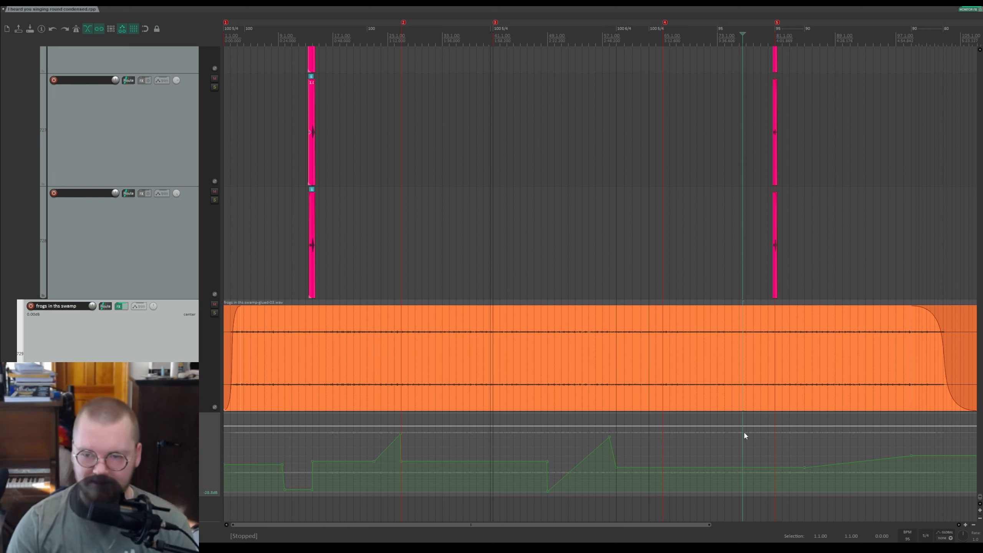
pyautogui.click(803, 442)
pyautogui.click(912, 434)
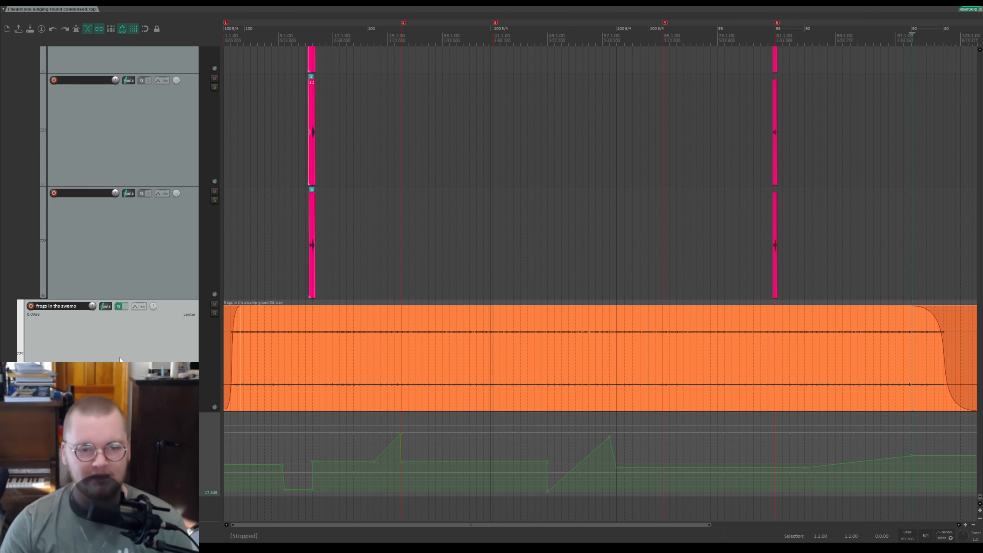
# Step: Hide the bottom track's envelope lane and zoom the timeline back out
pyautogui.press('v')
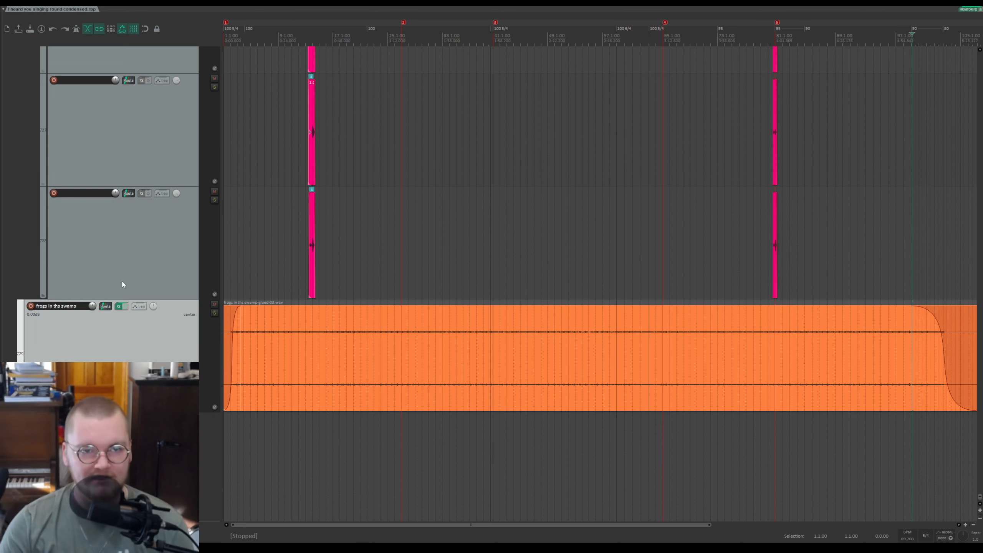
pyautogui.scroll(-5, 122, 284)
pyautogui.scroll(9, 133, 280)
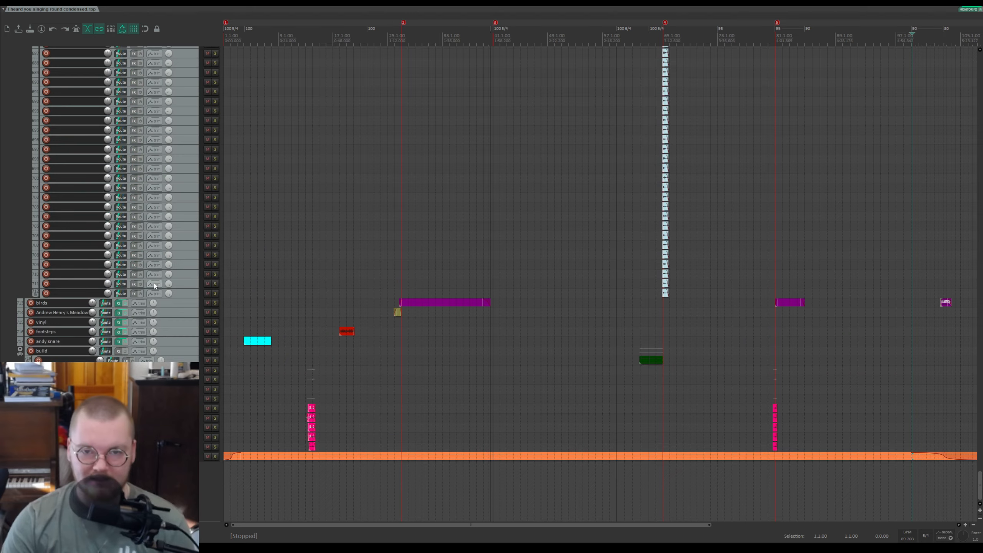
pyautogui.scroll(3, 154, 286)
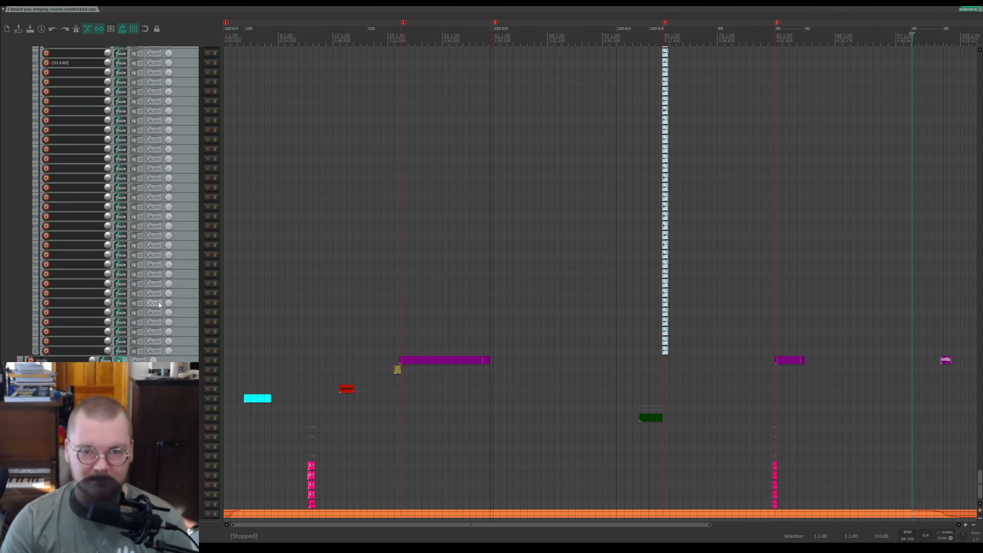
# Step: Scroll the track list up to the transition folder tracks and set the edit cursor on the ruler
pyautogui.click(349, 368)
pyautogui.moveTo(979, 480); pyautogui.dragTo(959, 337)
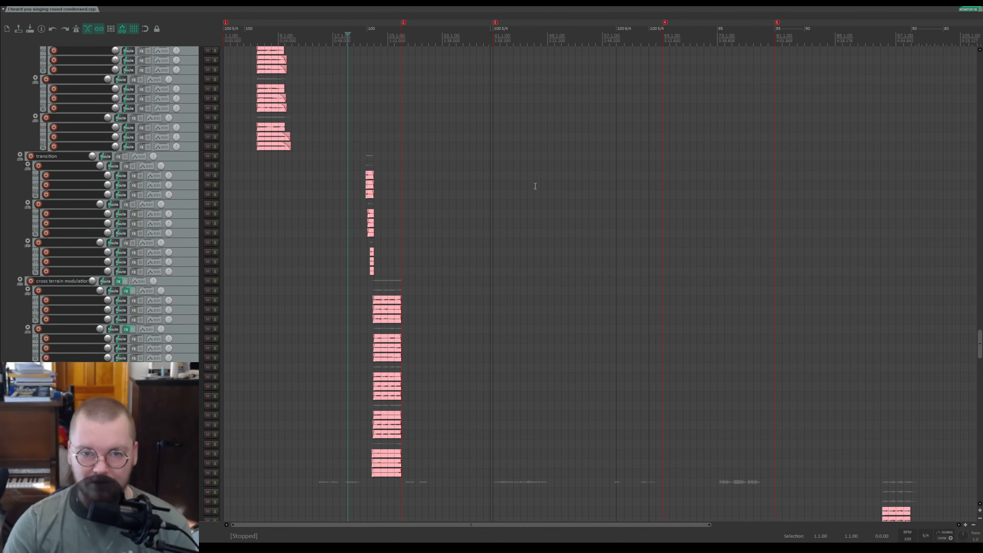
pyautogui.moveTo(980, 346)
pyautogui.mouseDown()
pyautogui.moveTo(978, 279)
pyautogui.moveTo(939, 85)
pyautogui.moveTo(942, 42)
pyautogui.moveTo(977, 148)
pyautogui.moveTo(980, 346)
pyautogui.mouseUp()
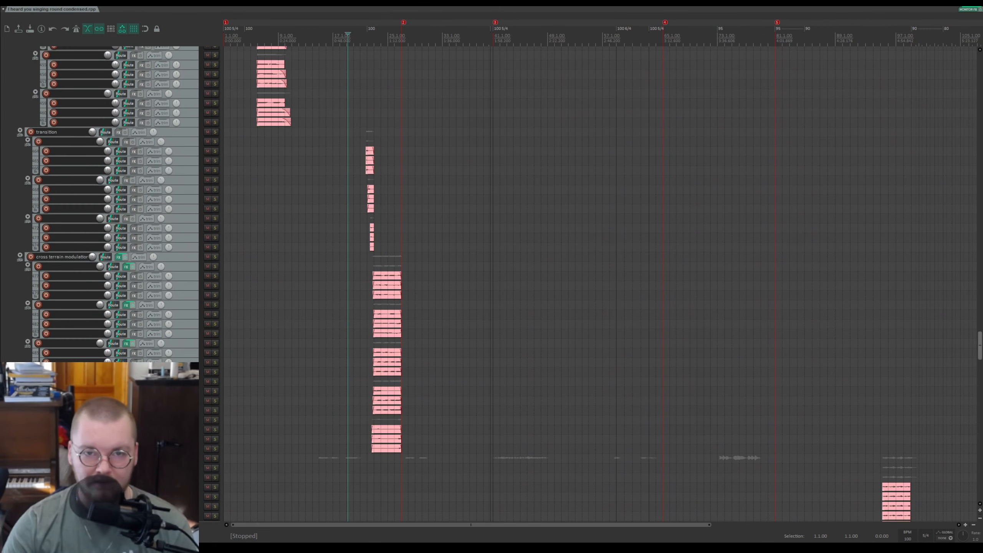
pyautogui.click(373, 41)
# Step: Zoom into the transition section, play it and reposition the edit cursor before the items
pyautogui.scroll(9, 456, 70)
pyautogui.press('space')
pyautogui.scroll(-1, 503, 56)
pyautogui.scroll(-2, 498, 54)
pyautogui.click(494, 54)
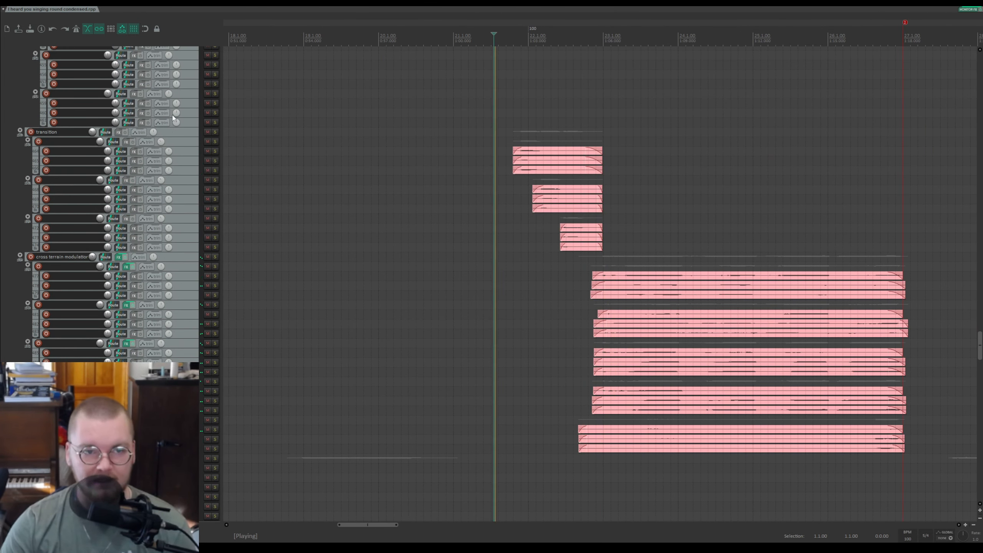
# Step: Solo the transition folder, play it briefly, stop and unsolo it
pyautogui.click(214, 132)
pyautogui.press('space')
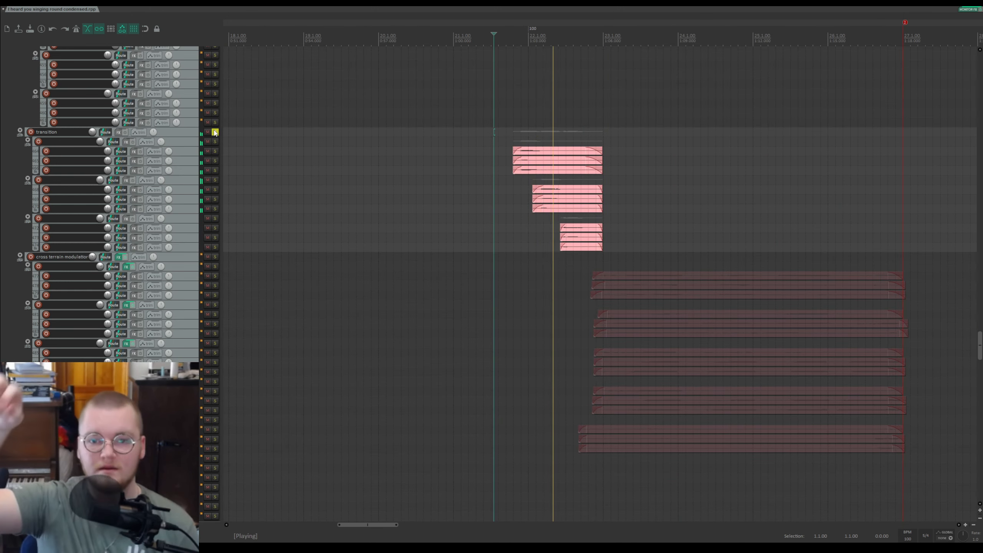
pyautogui.press('space')
pyautogui.click(215, 132)
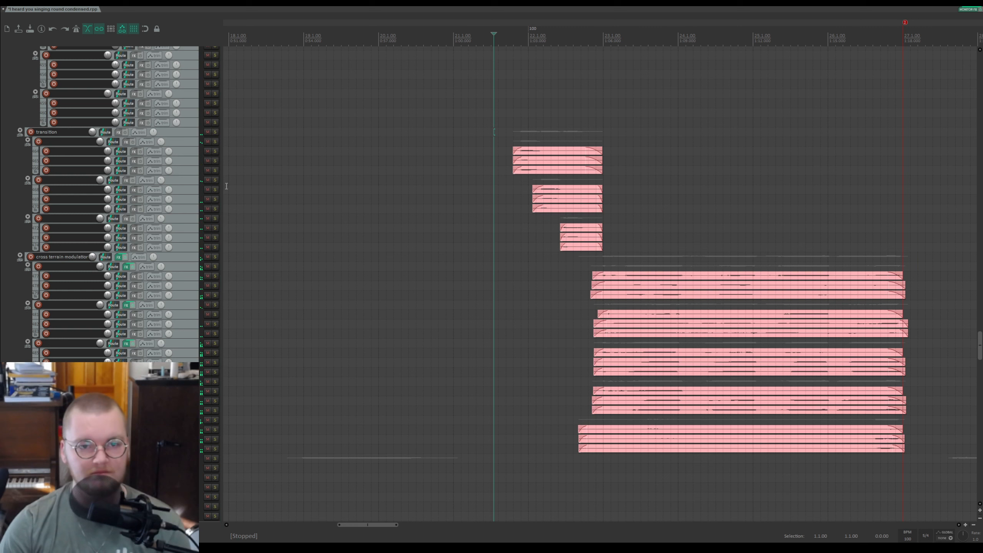
# Step: Solo the cross terrain modulator folder, move the cursor to its end, unsolo it and play briefly
pyautogui.click(216, 258)
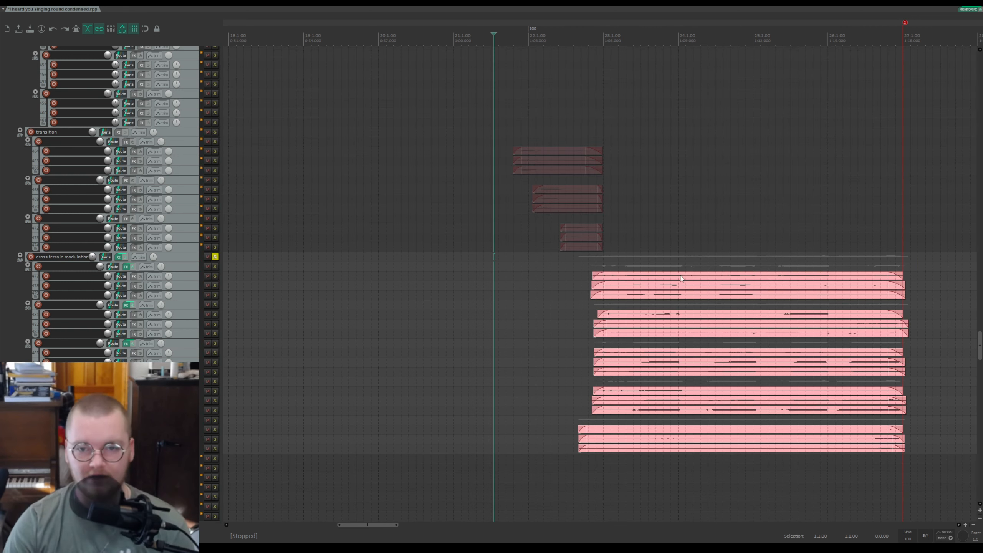
pyautogui.click(571, 265)
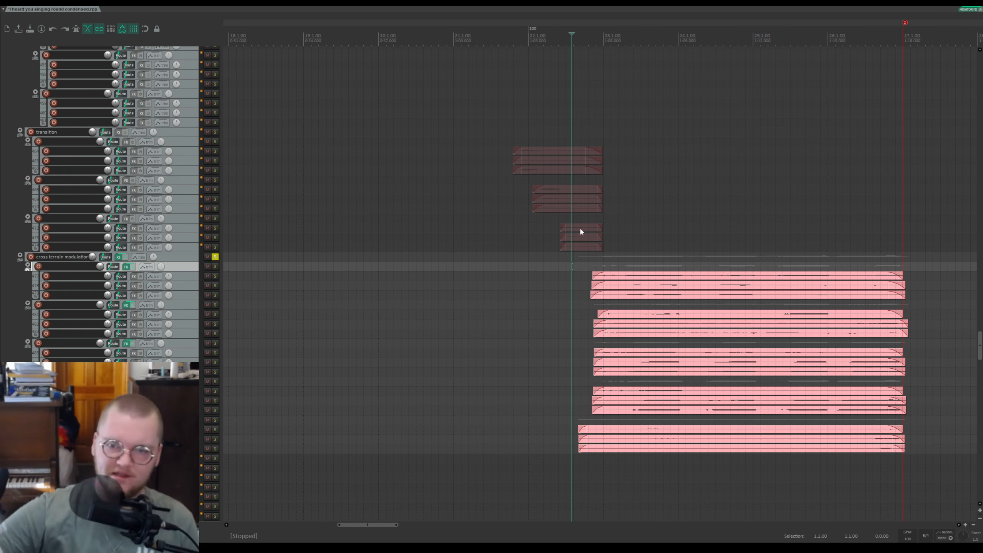
pyautogui.click(914, 34)
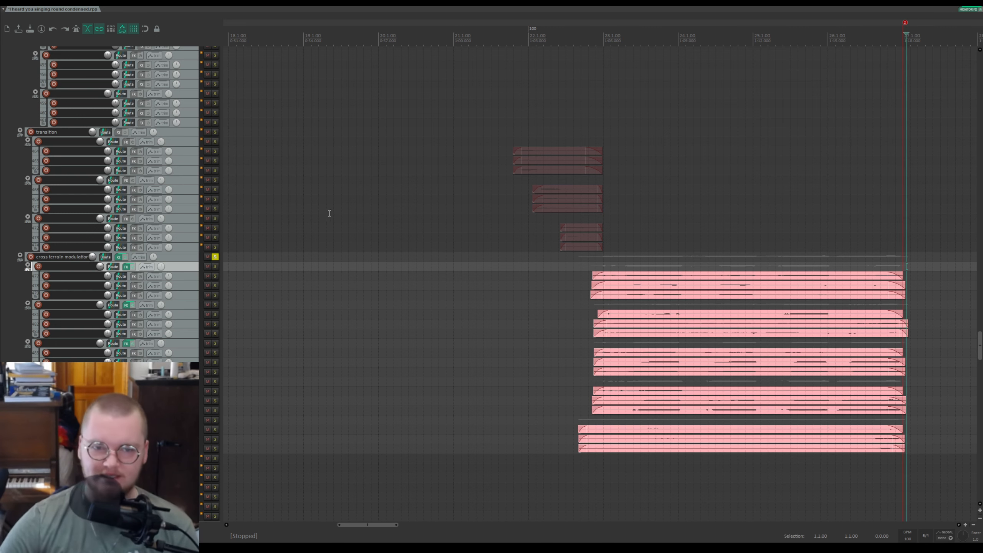
pyautogui.click(215, 257)
pyautogui.press('space')
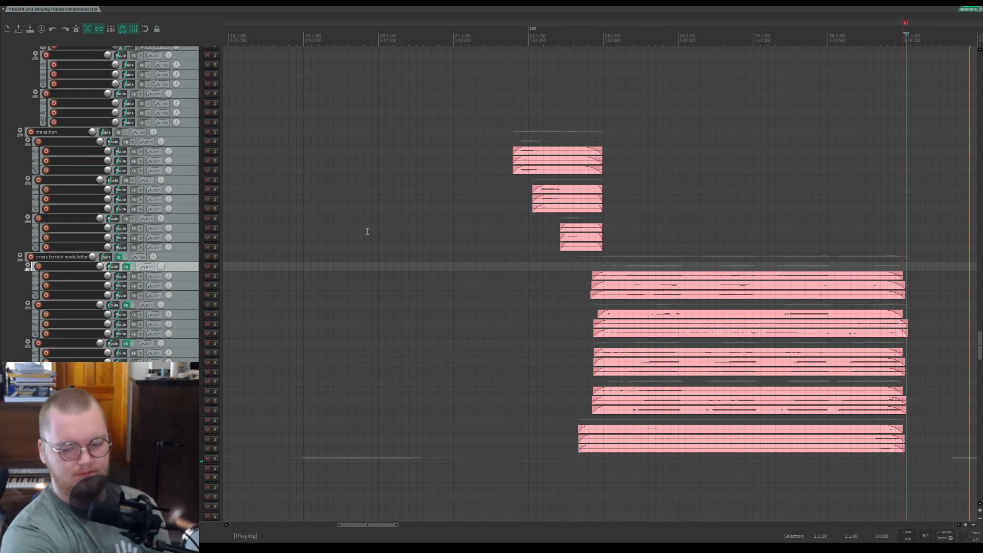
pyautogui.press('space')
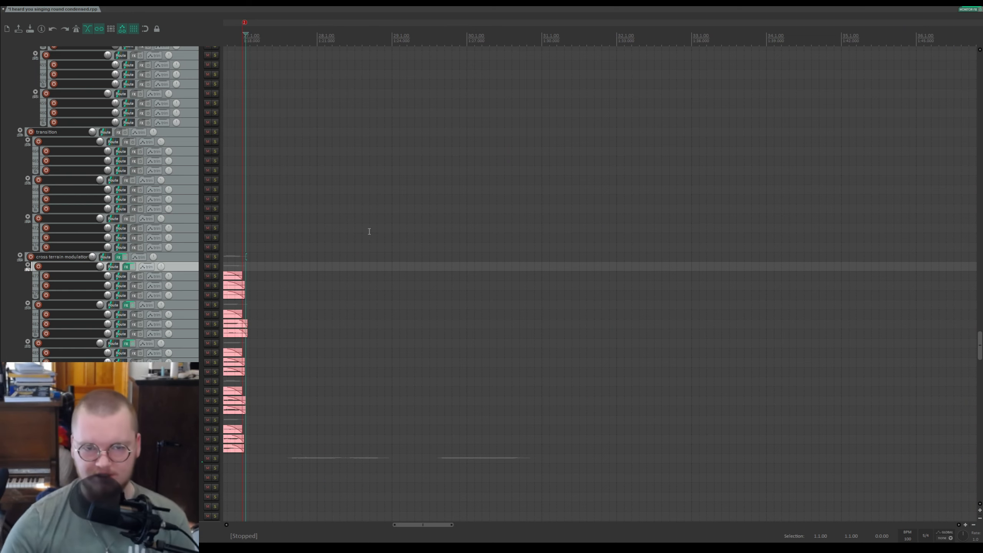
# Step: Zoom back to the cross terrain modulator items, place the edit cursor just before them and play, then stop
pyautogui.scroll(-2, 408, 228)
pyautogui.scroll(3, 445, 227)
pyautogui.scroll(-3, 479, 225)
pyautogui.click(440, 33)
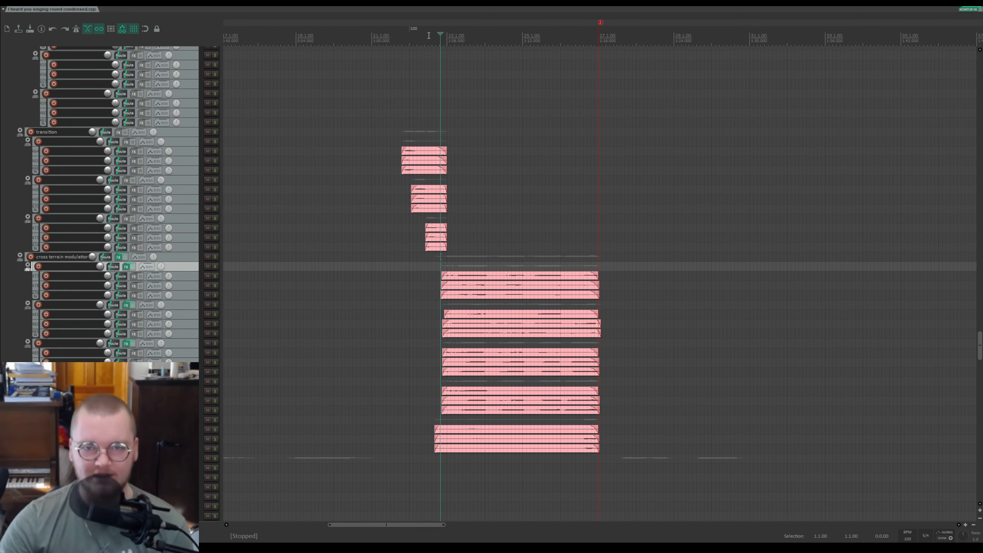
pyautogui.click(415, 45)
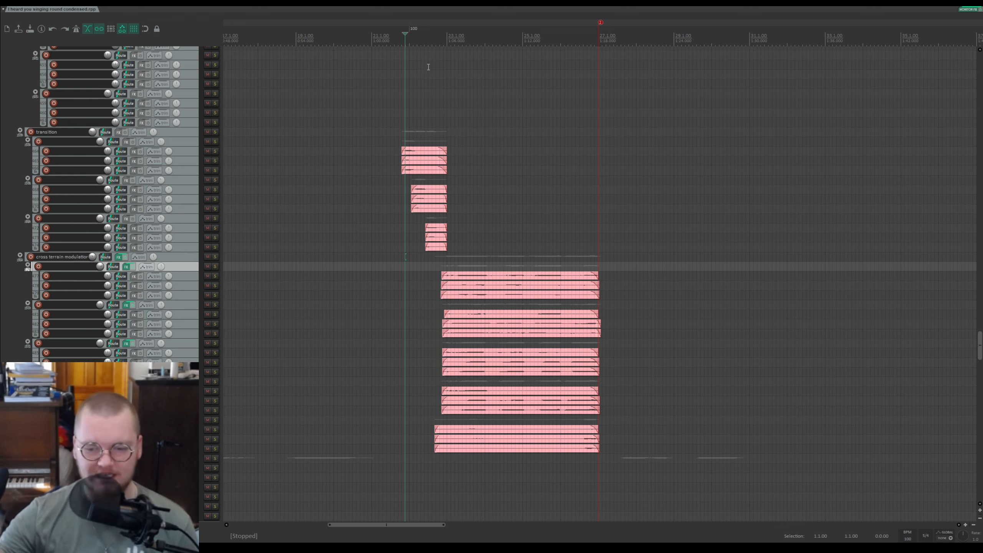
pyautogui.press('space')
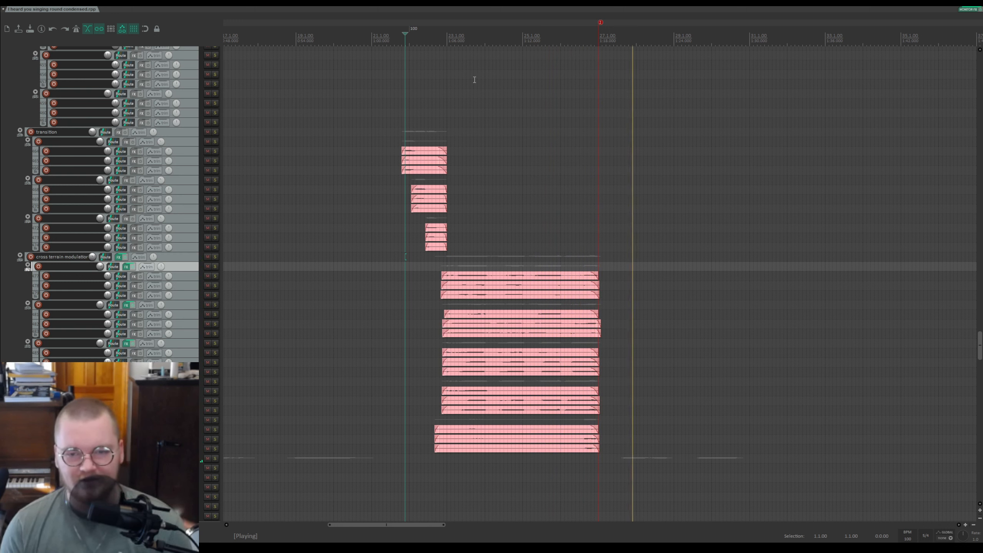
pyautogui.press('space')
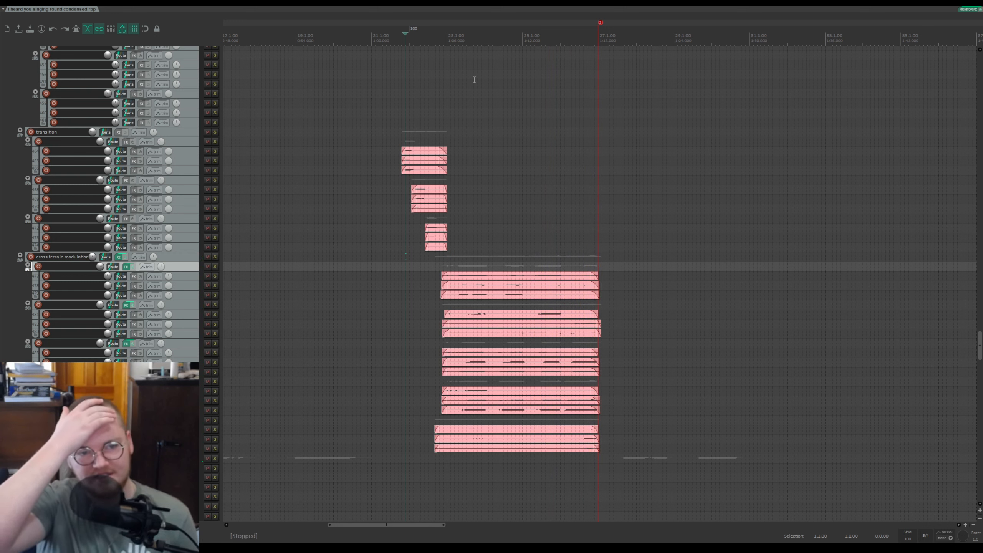
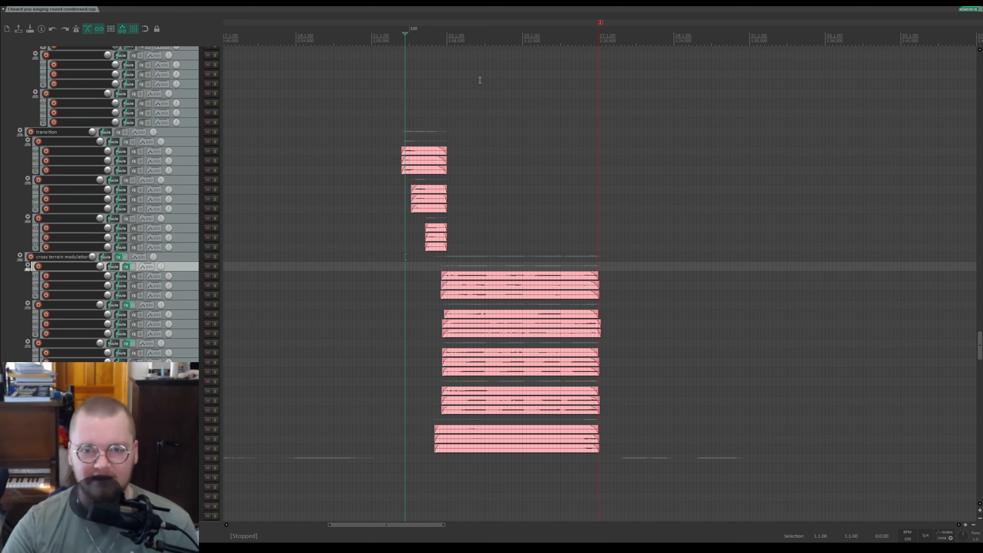
# Step: Zoom in on the transition items and place the edit cursor just before them
pyautogui.click(459, 97)
pyautogui.scroll(3, 596, 86)
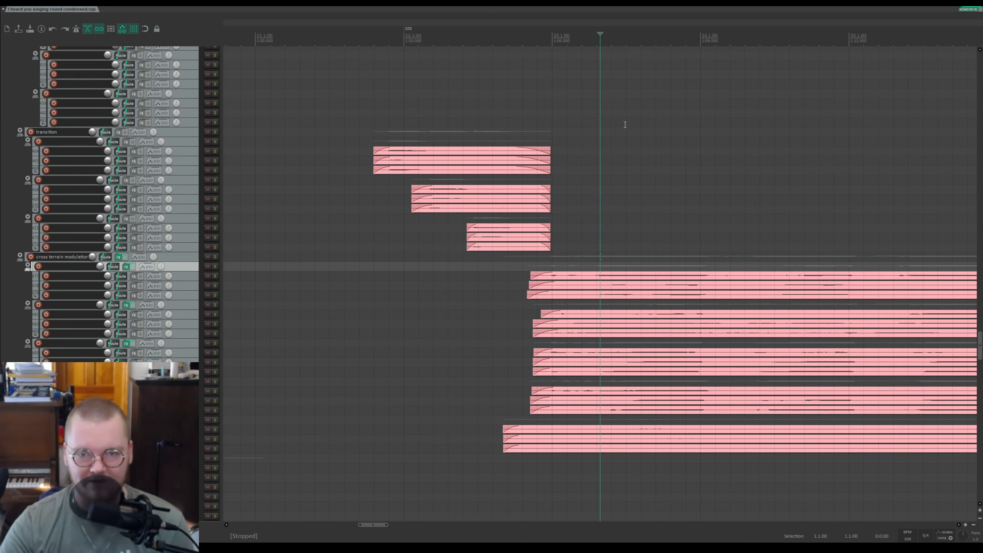
pyautogui.scroll(-4, 596, 85)
pyautogui.scroll(3, 594, 85)
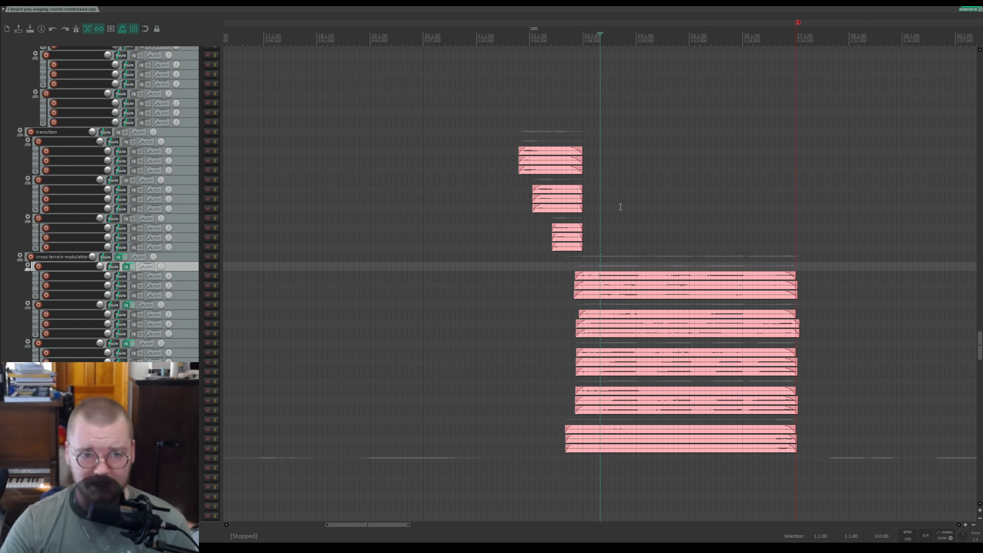
pyautogui.click(574, 32)
pyautogui.click(516, 47)
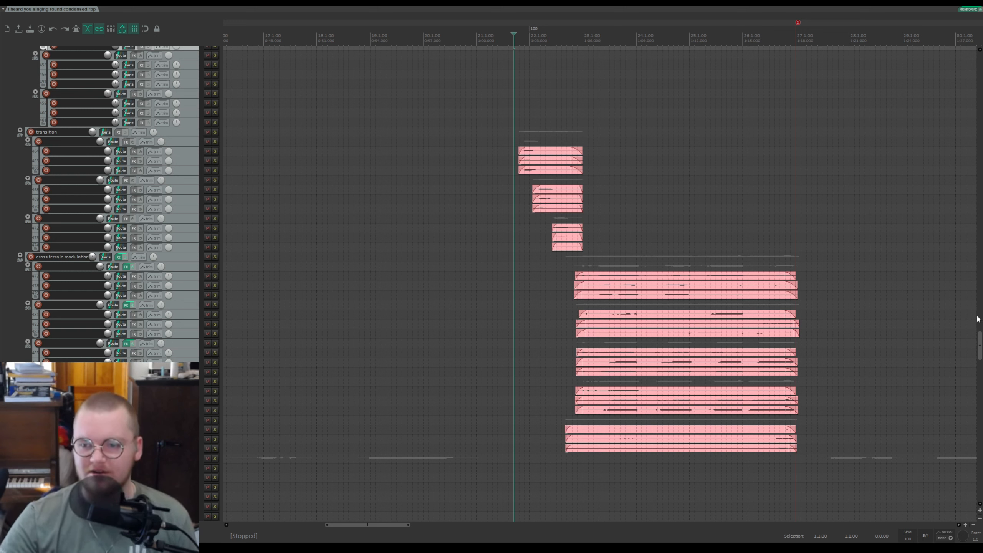
# Step: Scroll up the track list to the upper cross terrain modulator folder and survey its items
pyautogui.moveTo(979, 352); pyautogui.dragTo(974, 99)
pyautogui.scroll(4, 642, 43)
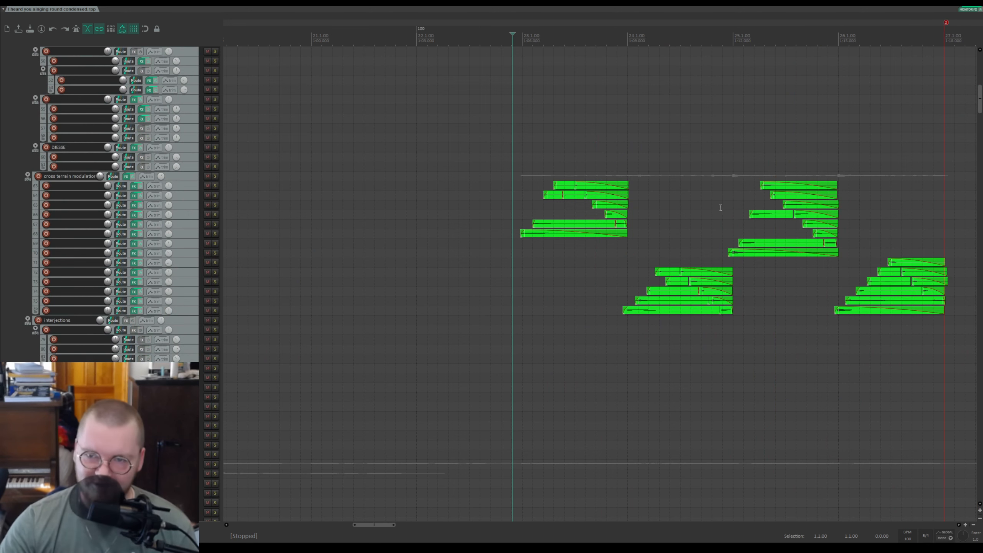
pyautogui.scroll(-4, 816, 111)
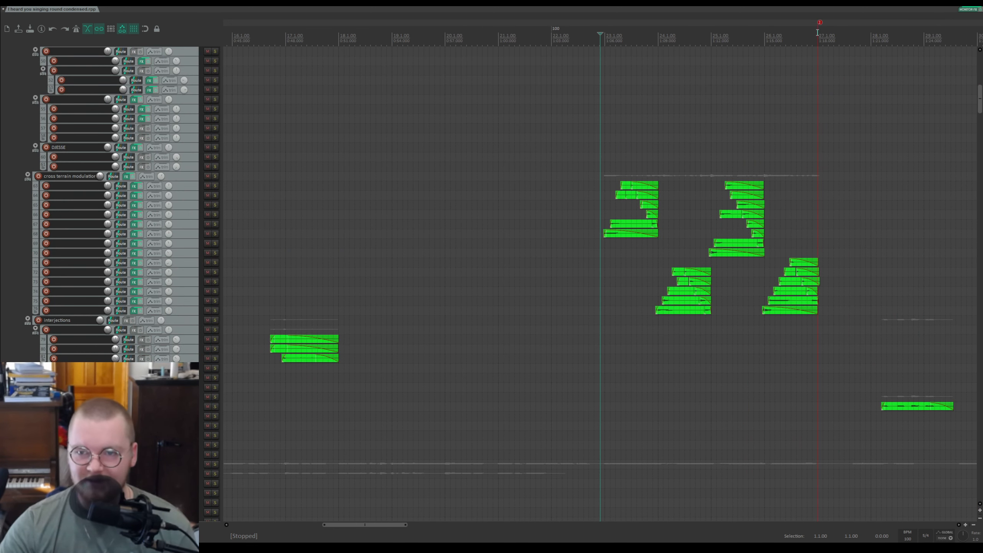
pyautogui.moveTo(819, 36); pyautogui.dragTo(668, 39)
pyautogui.click(694, 23)
pyautogui.press('Escape')
# Step: Reposition the edit cursor just before the first items of the upper cross terrain modulator folder
pyautogui.scroll(6, 733, 137)
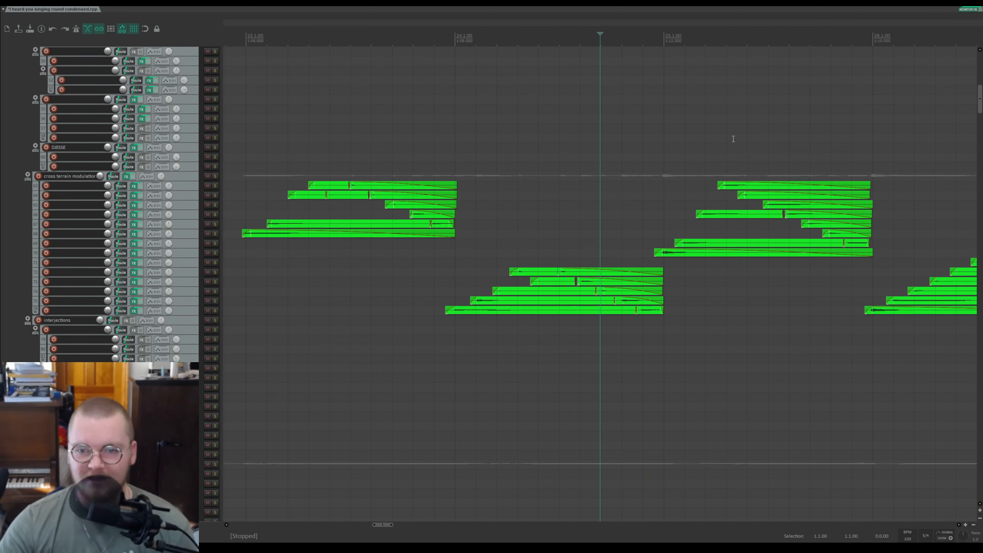
pyautogui.scroll(-3, 732, 138)
pyautogui.click(424, 37)
pyautogui.click(408, 36)
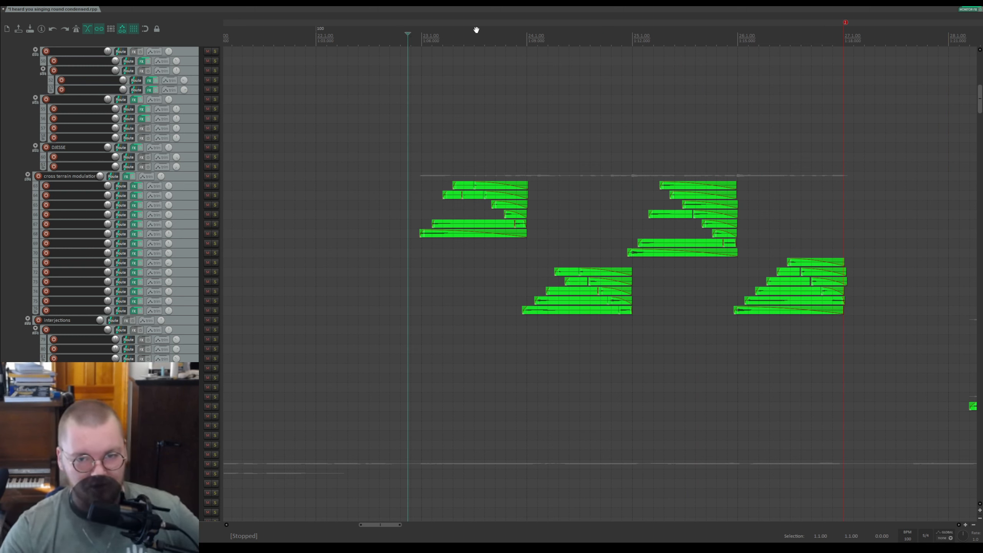
pyautogui.moveTo(408, 157); pyautogui.dragTo(530, 186)
pyautogui.moveTo(517, 268); pyautogui.dragTo(623, 252)
pyautogui.moveTo(634, 172); pyautogui.dragTo(851, 294)
pyautogui.moveTo(258, 155); pyautogui.dragTo(264, 155)
pyautogui.click(423, 156)
pyautogui.click(381, 101)
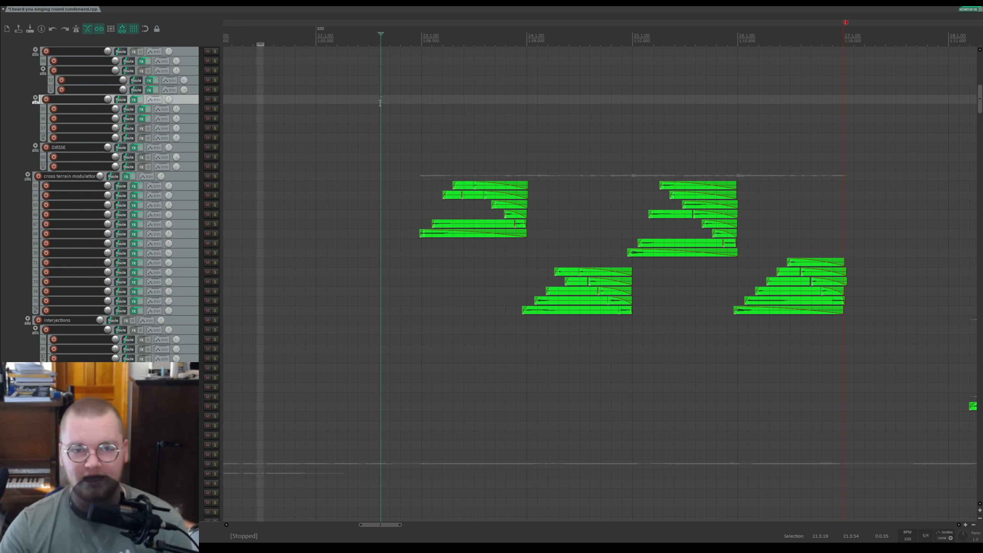
pyautogui.click(417, 158)
pyautogui.press('Escape')
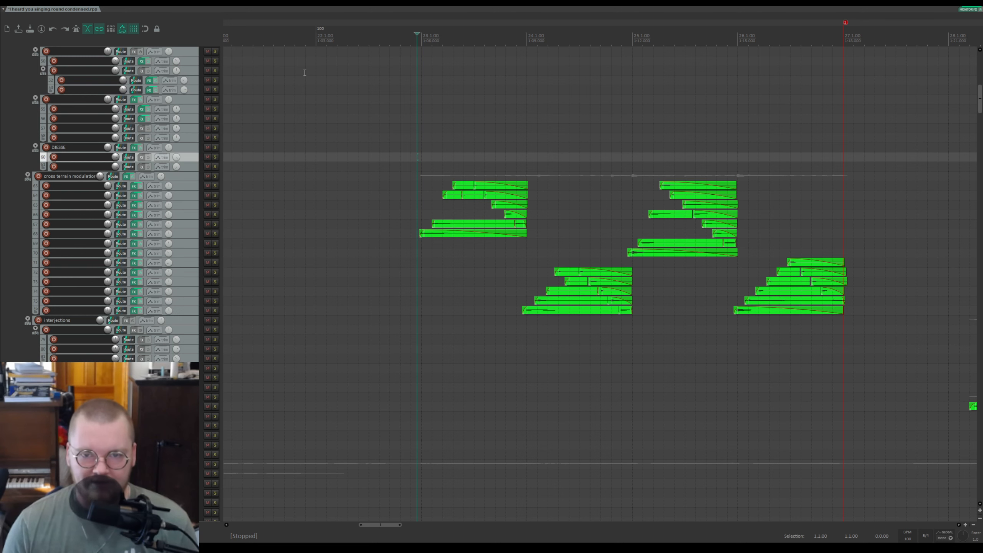
# Step: Solo the upper cross terrain modulator folder and play it from the edit cursor
pyautogui.scroll(3, 554, 193)
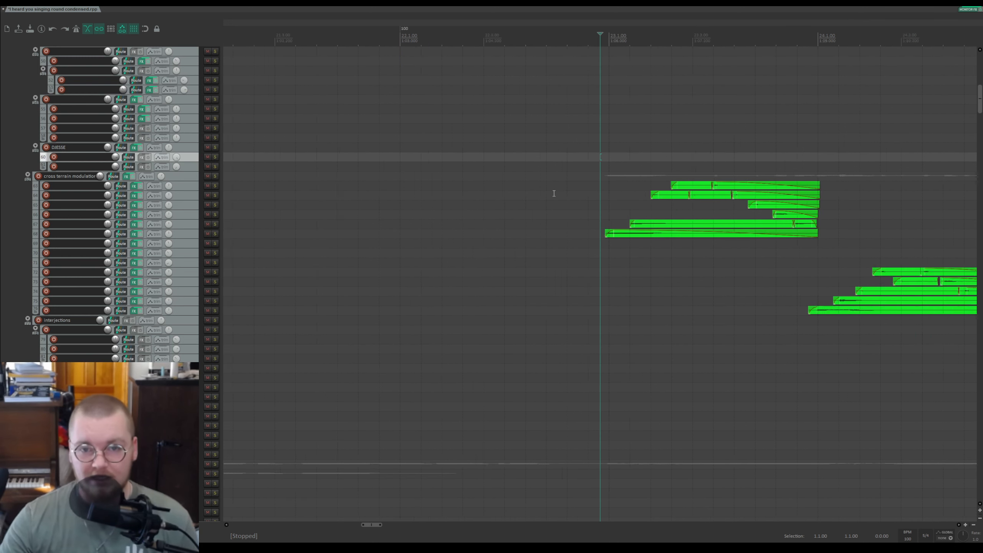
pyautogui.scroll(2, 554, 193)
pyautogui.moveTo(706, 27); pyautogui.dragTo(452, 31)
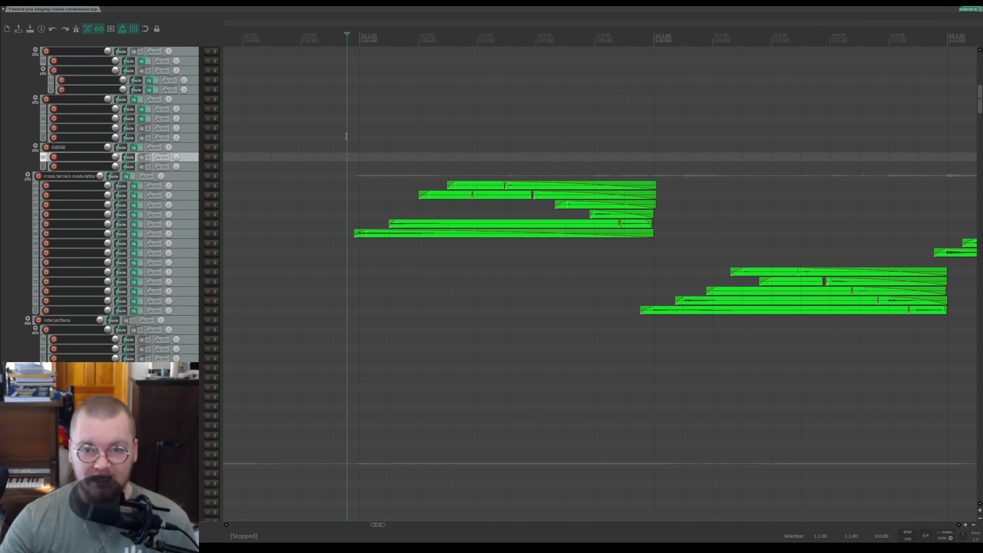
pyautogui.click(215, 176)
pyautogui.press('space')
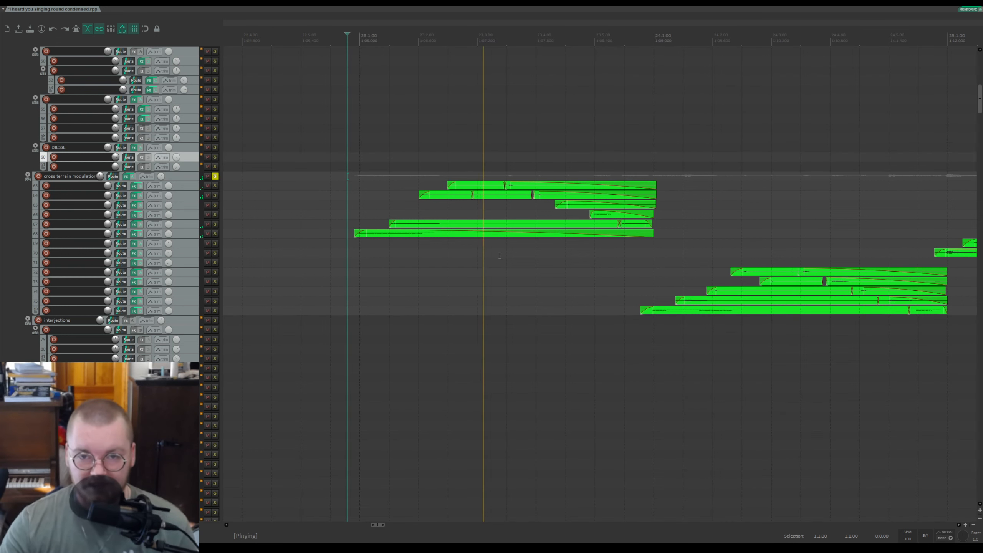
# Step: Stop playback, unsolo the cross terrain modulator folder and save the project
pyautogui.scroll(-3, 569, 223)
pyautogui.moveTo(708, 30); pyautogui.dragTo(447, 26)
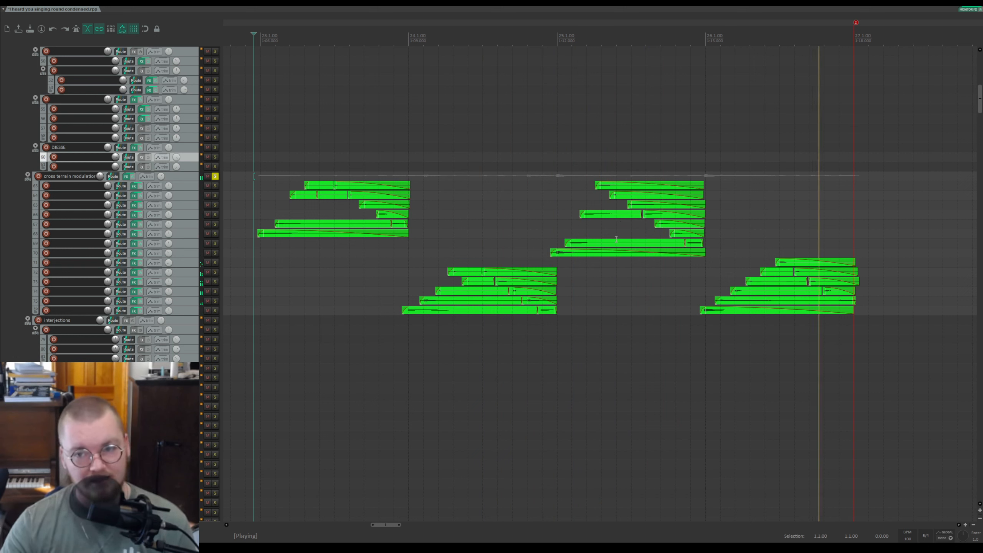
pyautogui.press('space')
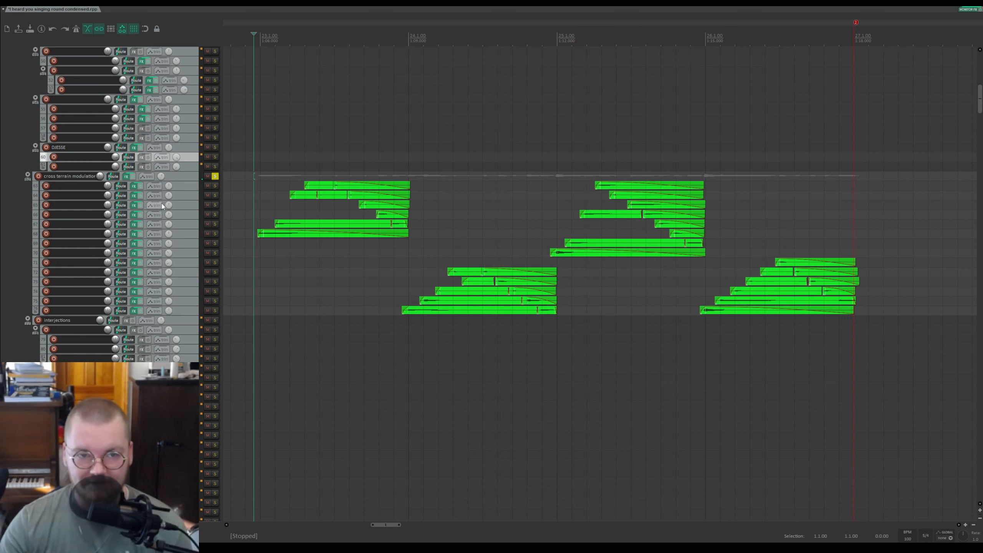
pyautogui.click(215, 176)
pyautogui.hotkey('ctrl', 's')
# Step: Place the edit cursor near the end of the cross terrain modulator items and play from there
pyautogui.scroll(1, 182, 236)
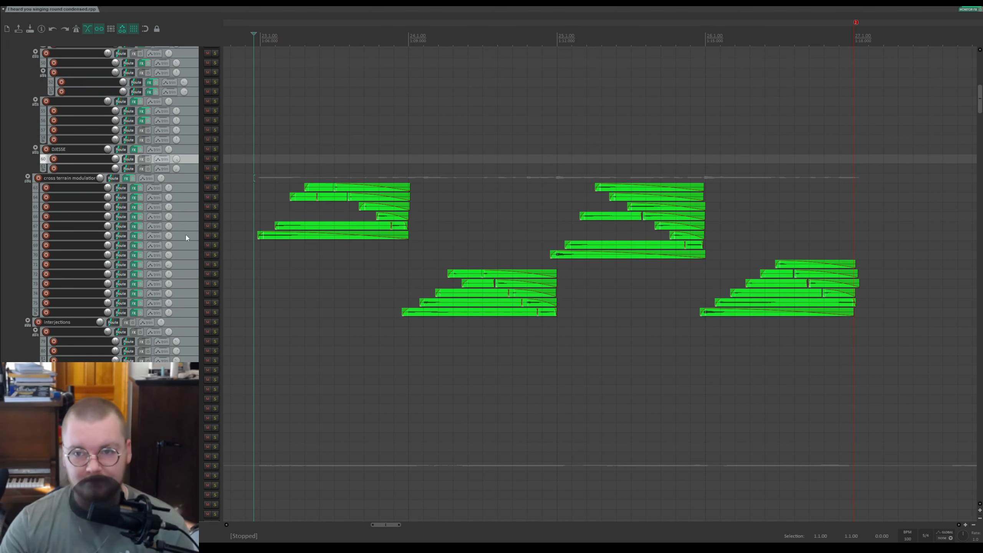
pyautogui.scroll(-3, 434, 244)
pyautogui.scroll(-2, 434, 244)
pyautogui.moveTo(680, 20); pyautogui.dragTo(348, 11)
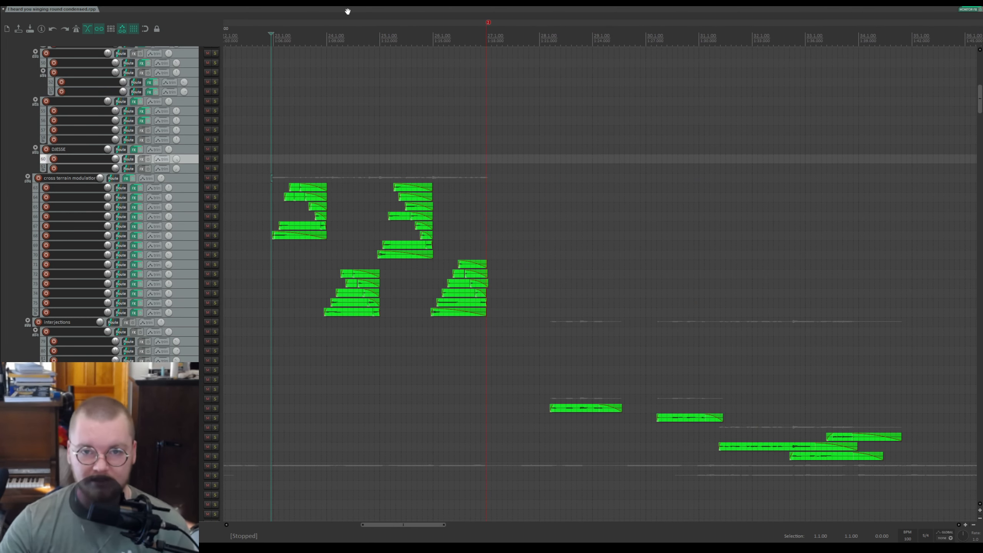
pyautogui.click(467, 36)
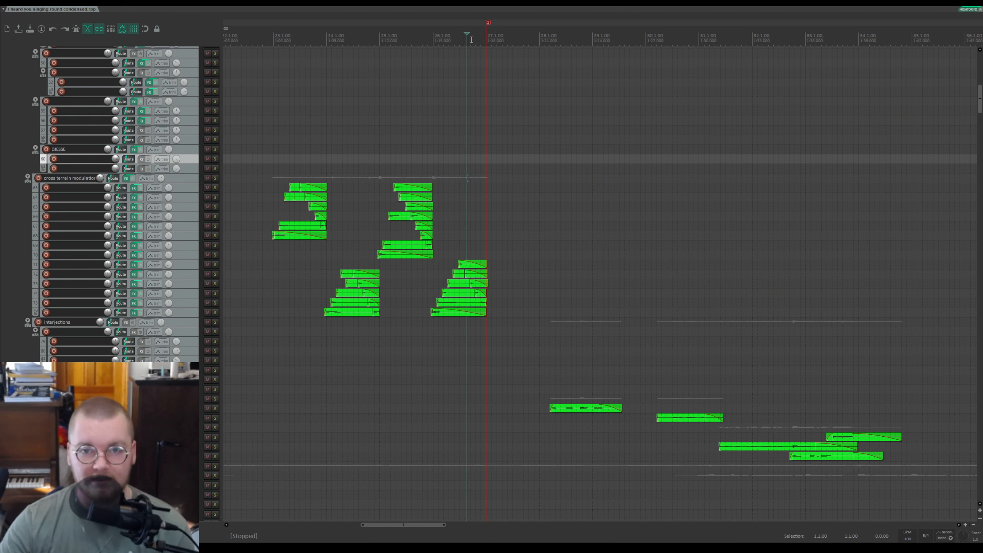
pyautogui.press('space')
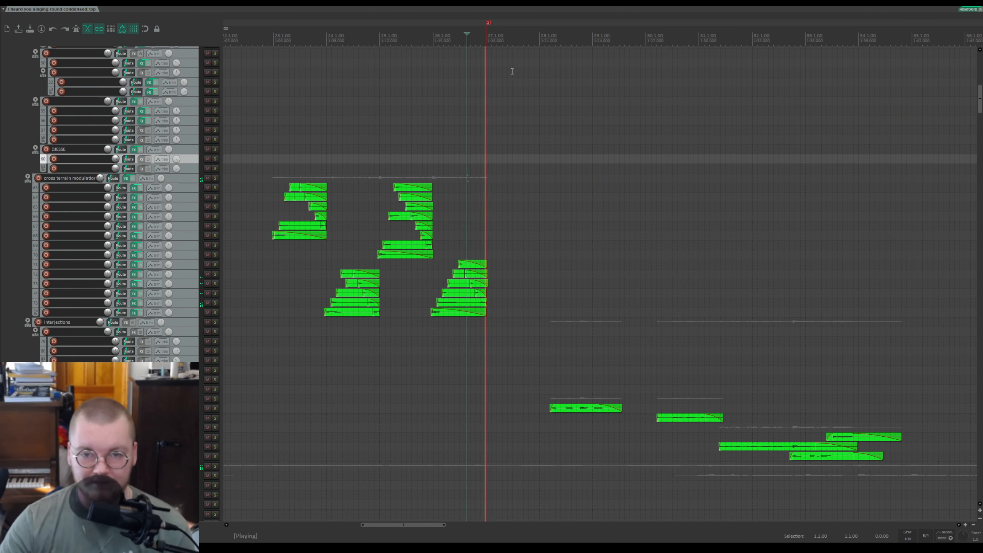
# Step: Move the edit cursor to the end of the cross terrain modulator items and stop playback
pyautogui.scroll(-3, 540, 177)
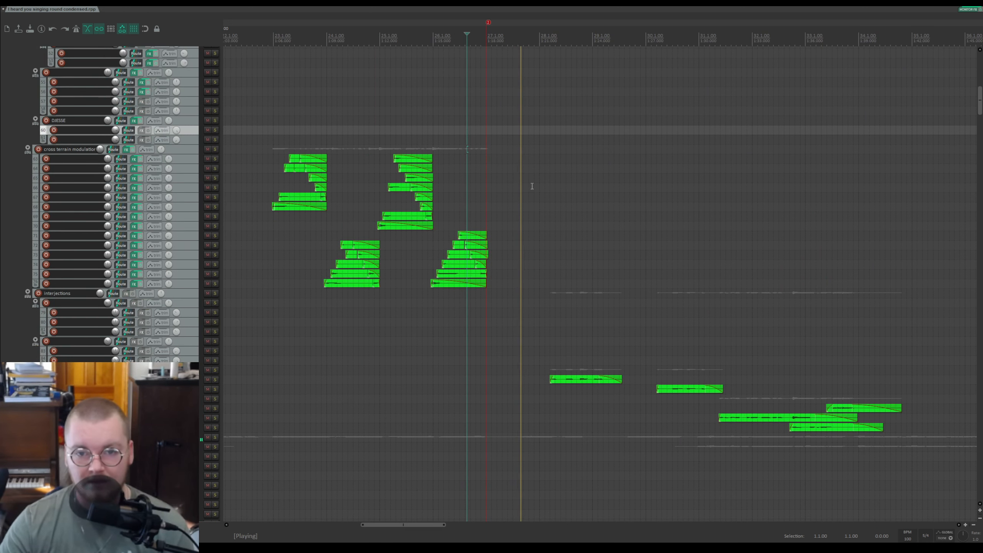
pyautogui.scroll(4, 541, 177)
pyautogui.scroll(-4, 540, 177)
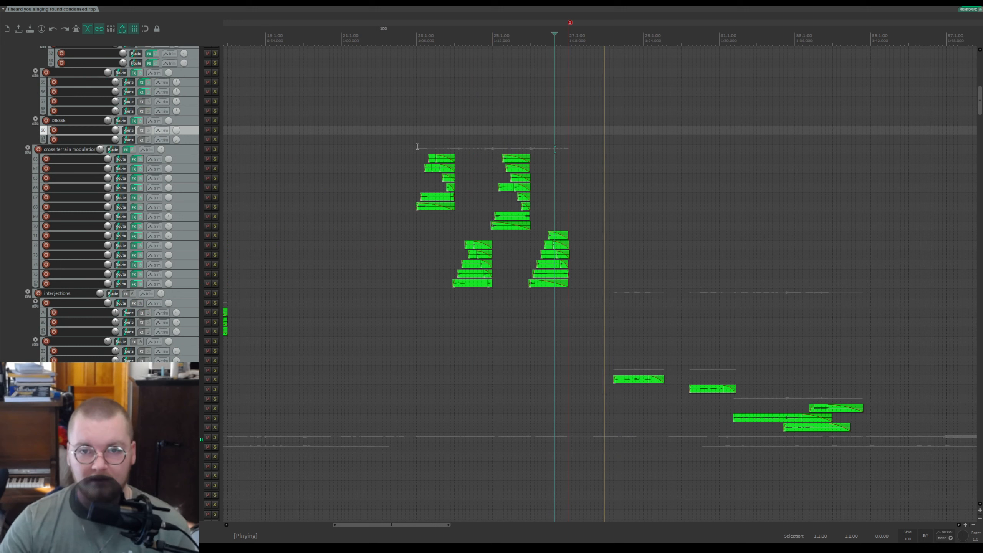
pyautogui.click(574, 40)
pyautogui.scroll(3, 675, 49)
pyautogui.press('space')
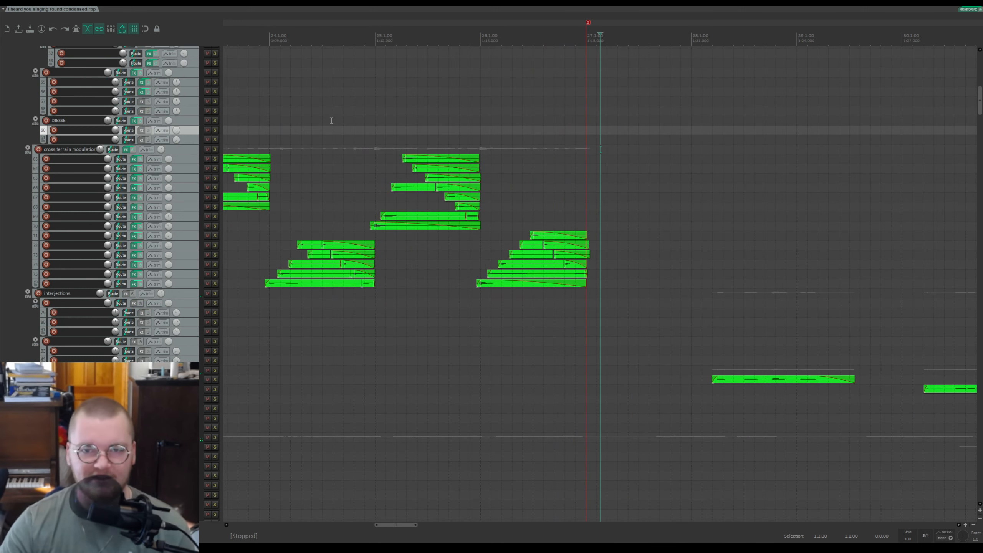
pyautogui.moveTo(753, 20); pyautogui.dragTo(580, 28)
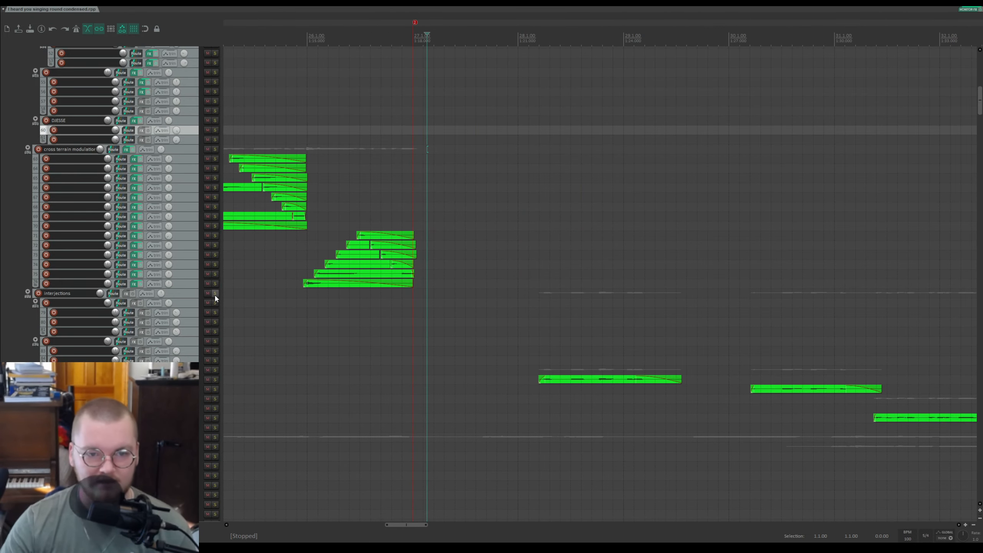
# Step: Solo the interjections folder and a lower track with pink items, then play and stop
pyautogui.click(215, 294)
pyautogui.moveTo(980, 101); pyautogui.dragTo(943, 438)
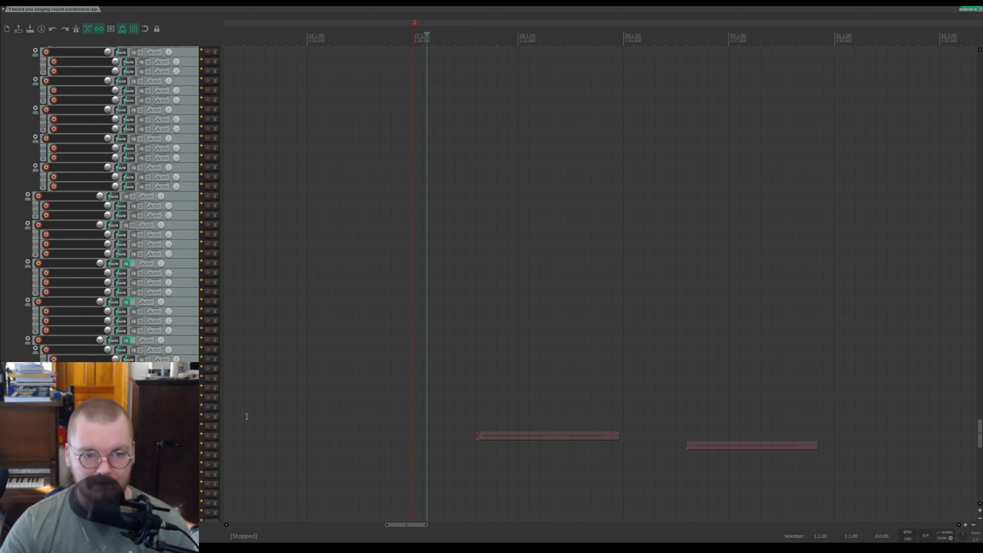
pyautogui.click(215, 426)
pyautogui.press('space')
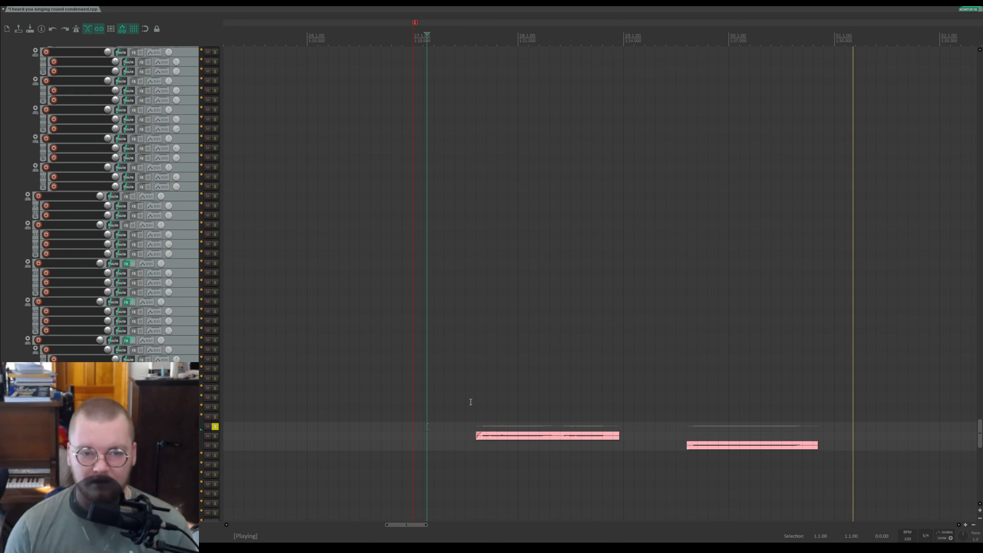
pyautogui.press('space')
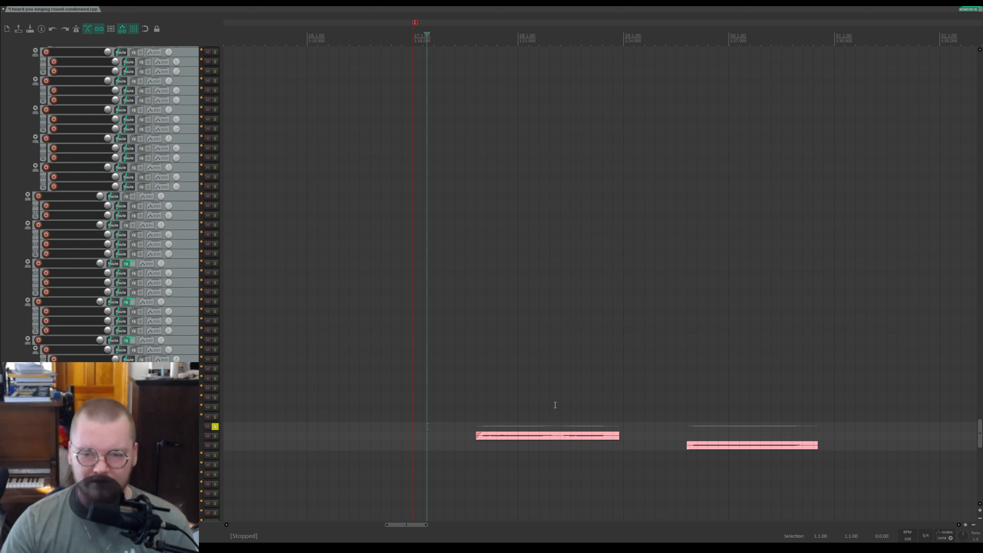
# Step: Place the edit cursor just before the pink items, play them briefly, stop and unsolo the track
pyautogui.click(472, 424)
pyautogui.press('space')
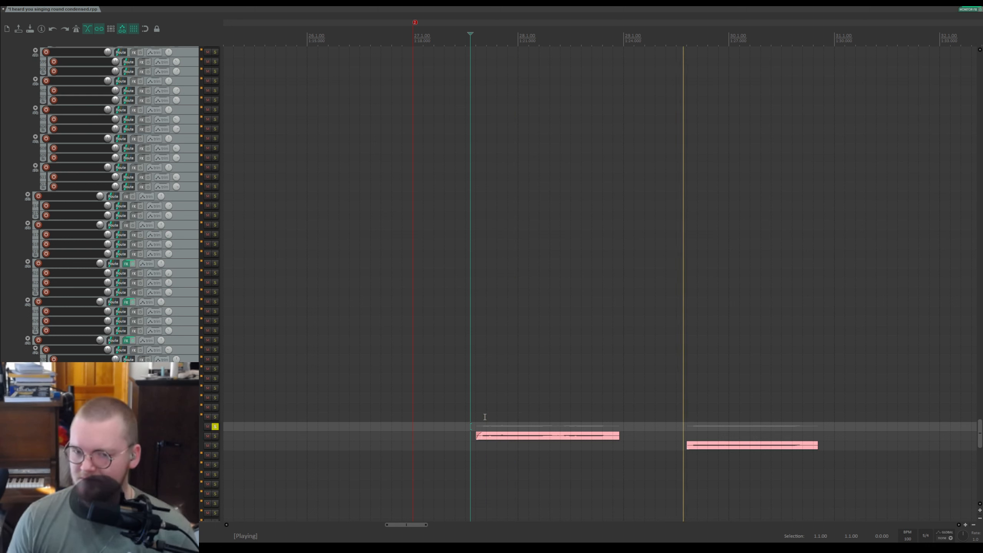
pyautogui.press('space')
pyautogui.click(217, 427)
pyautogui.press('space')
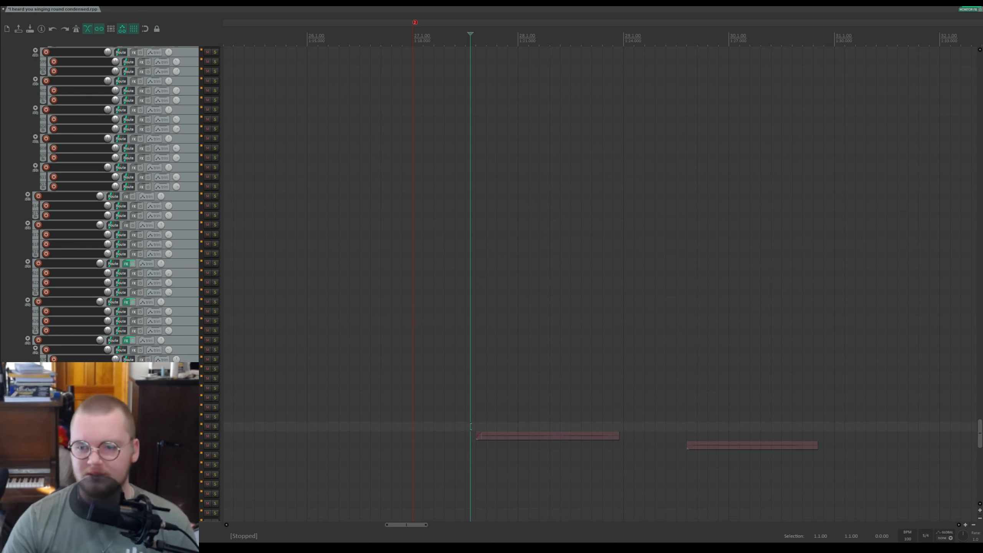
# Step: Scroll up to the guitar main folder, place the edit cursor before its items and solo the folder
pyautogui.moveTo(980, 431); pyautogui.dragTo(980, 107)
pyautogui.scroll(-15, 186, 201)
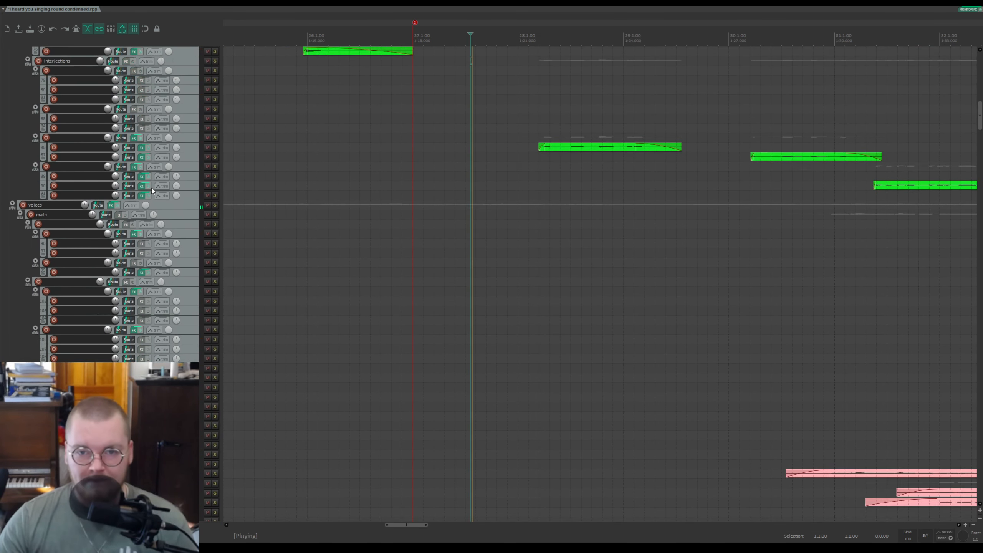
pyautogui.press('space')
pyautogui.scroll(-5, 154, 187)
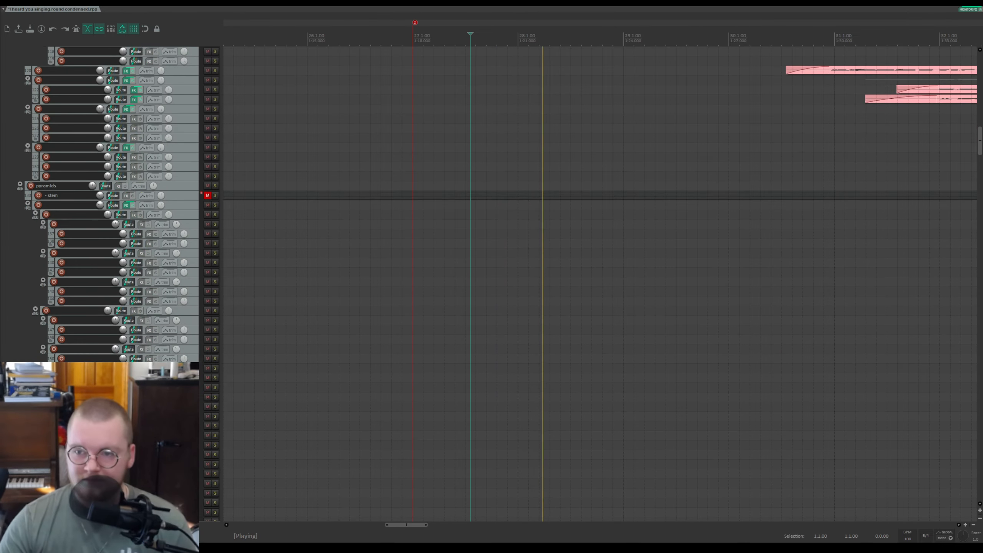
pyautogui.moveTo(980, 140); pyautogui.dragTo(980, 74)
pyautogui.press('space')
pyautogui.click(399, 35)
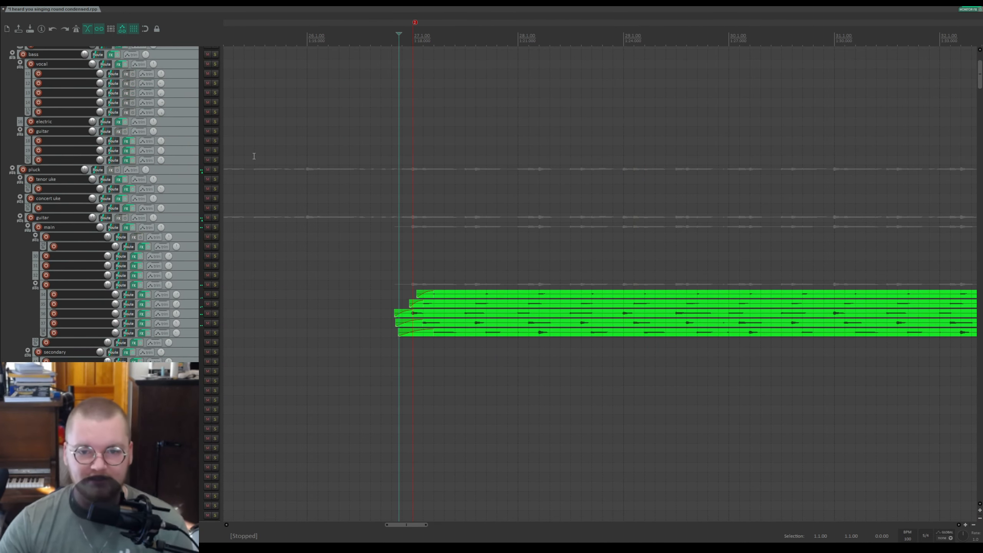
pyautogui.click(214, 284)
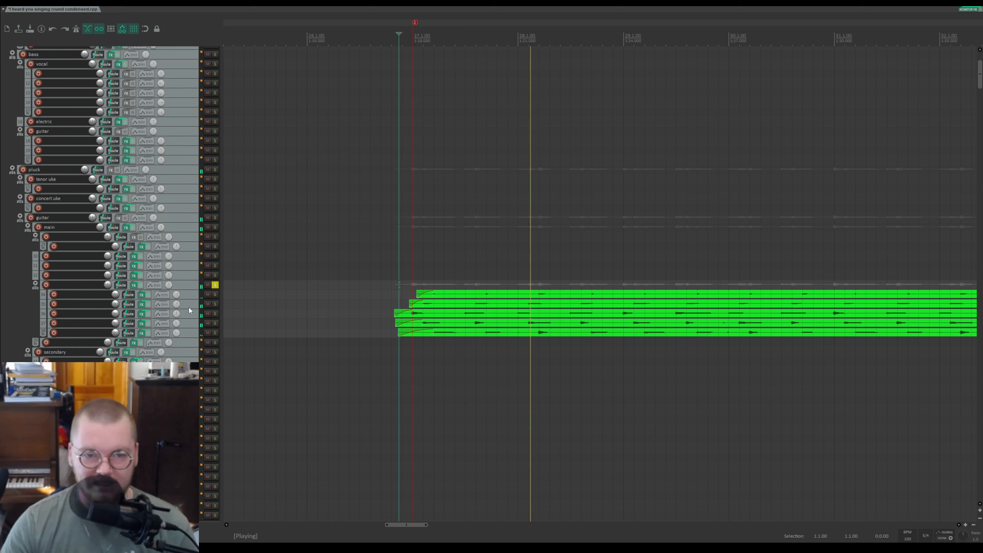
# Step: Solo two tracks inside the guitar main folder in turn, play each briefly, then unsolo the last one
pyautogui.click(215, 313)
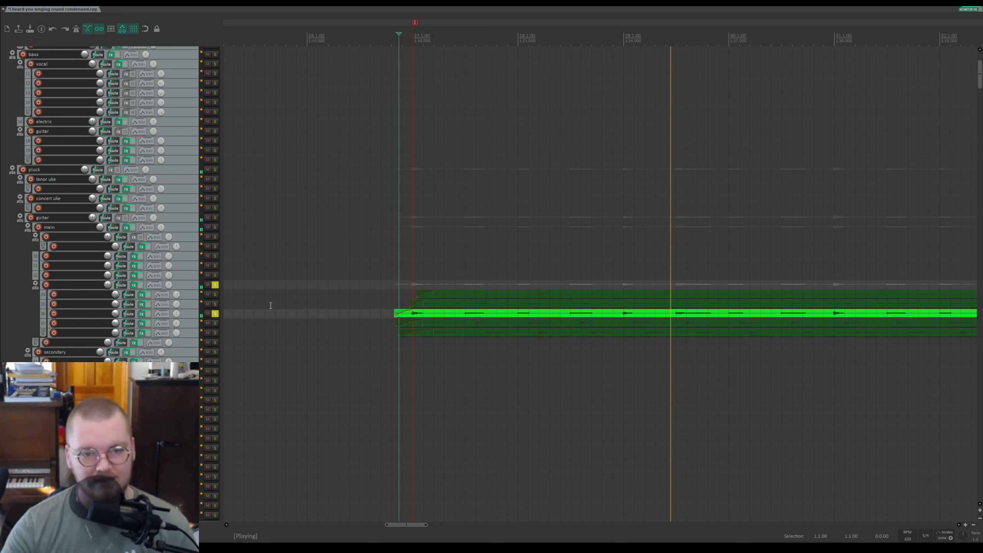
pyautogui.press('space')
pyautogui.click(214, 313)
pyautogui.click(215, 304)
pyautogui.press('space')
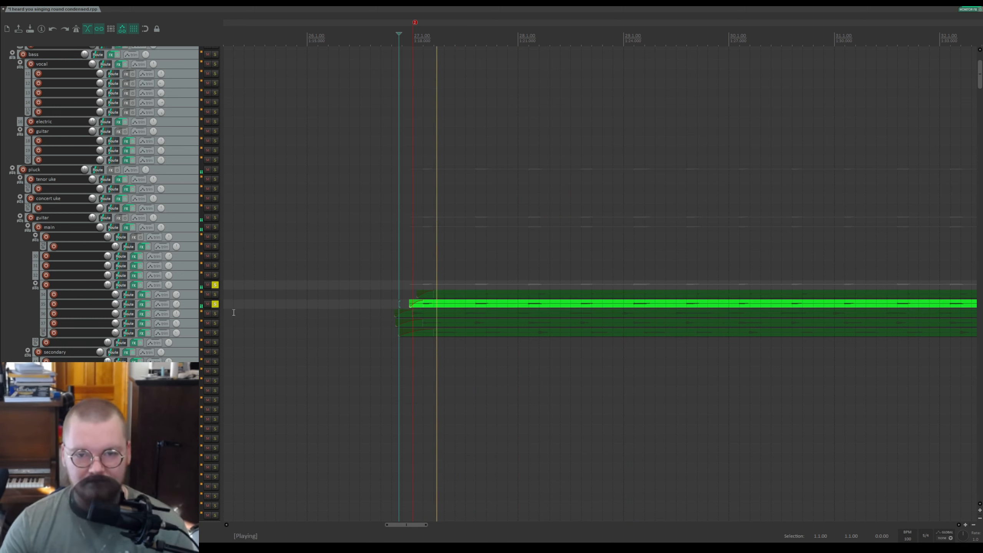
pyautogui.press('space')
pyautogui.click(214, 304)
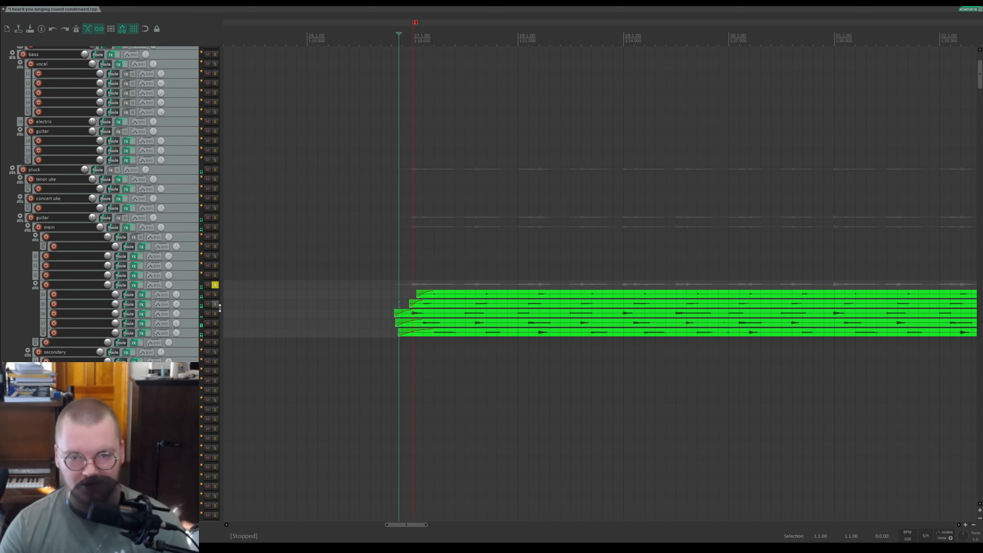
pyautogui.scroll(3, 472, 198)
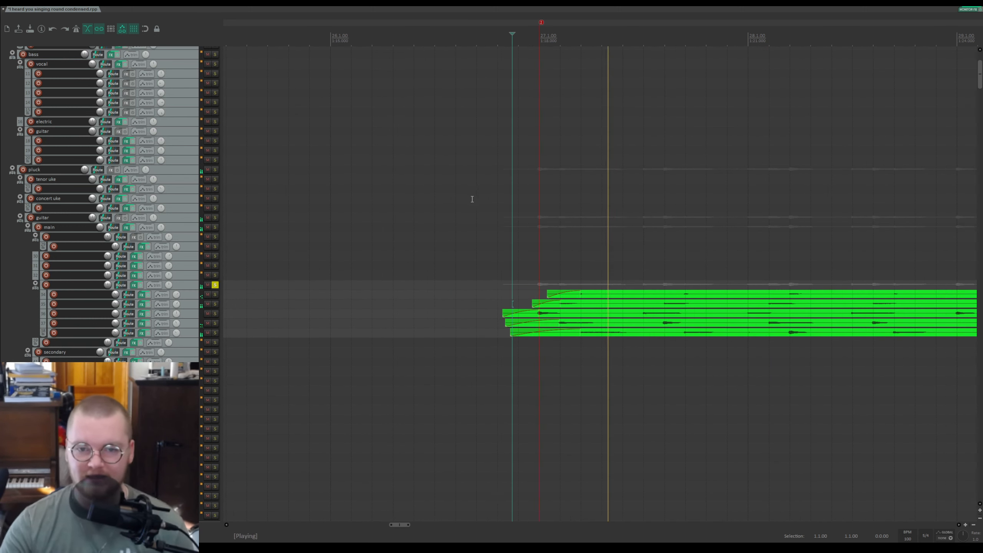
# Step: Unsolo the guitar main folder and stop playback
pyautogui.moveTo(731, 28); pyautogui.dragTo(454, 19)
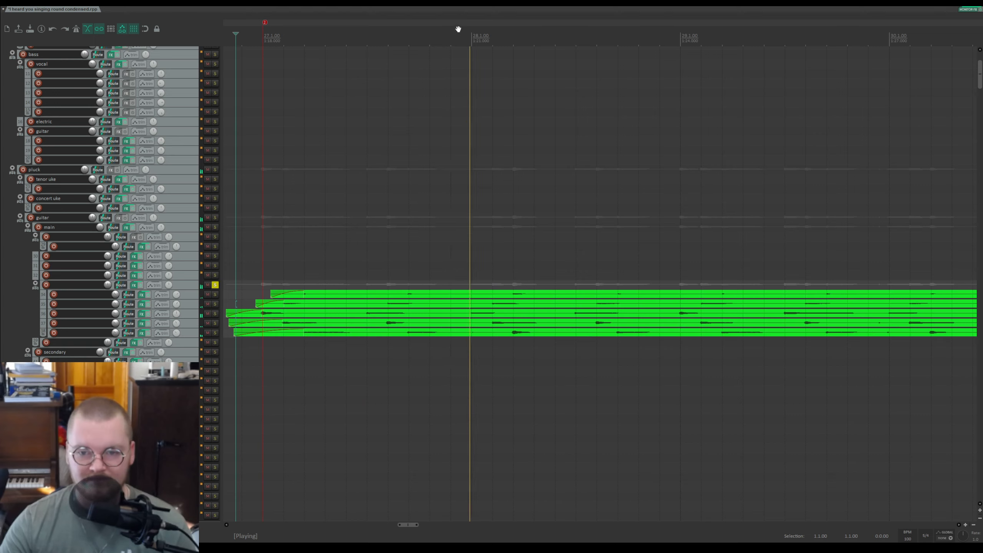
pyautogui.scroll(-3, 514, 204)
pyautogui.scroll(-4, 514, 204)
pyautogui.scroll(-2, 523, 215)
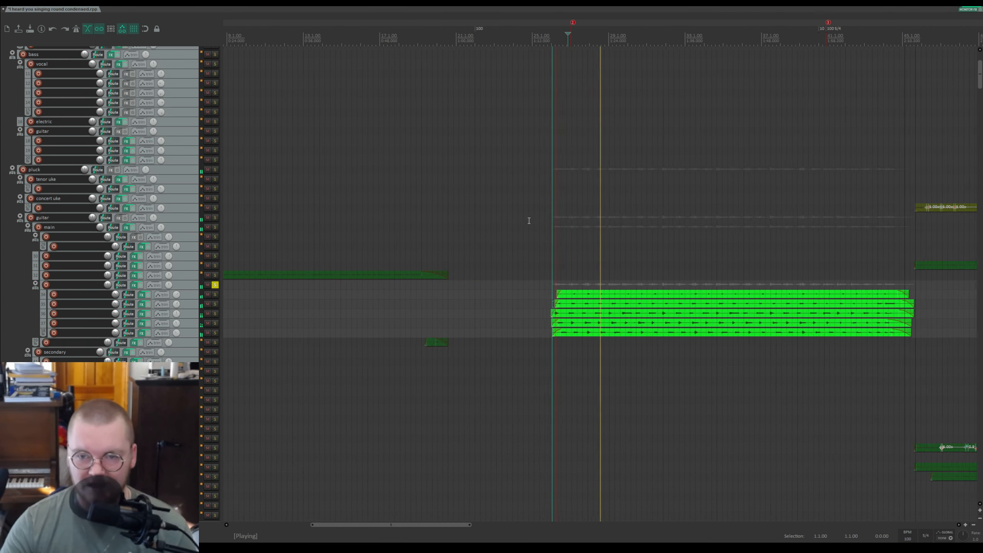
pyautogui.scroll(4, 527, 220)
pyautogui.scroll(3, 612, 255)
pyautogui.scroll(-7, 580, 283)
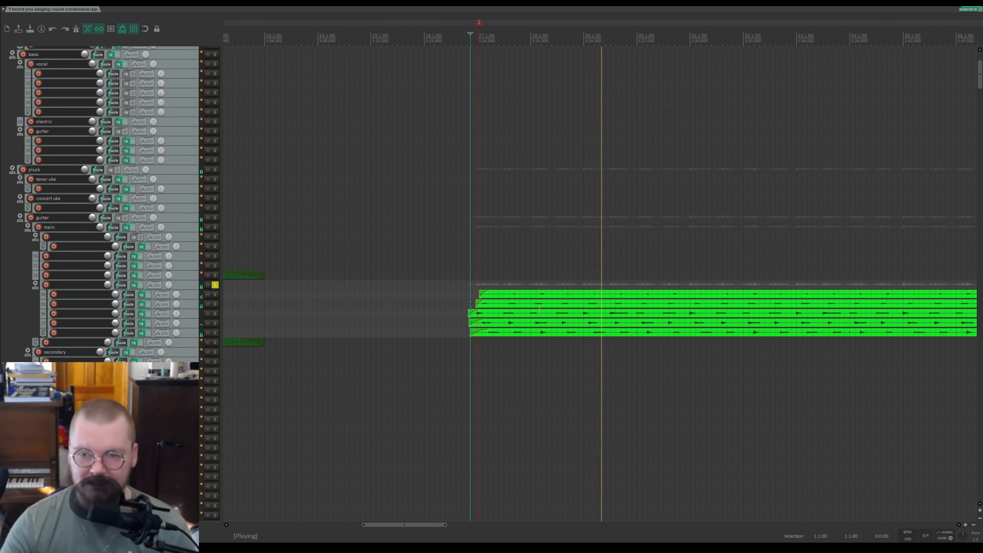
pyautogui.click(215, 284)
pyautogui.press('space')
# Step: Place the edit cursor before the green items, solo the voices folder, play it and stop
pyautogui.scroll(-1, 905, 127)
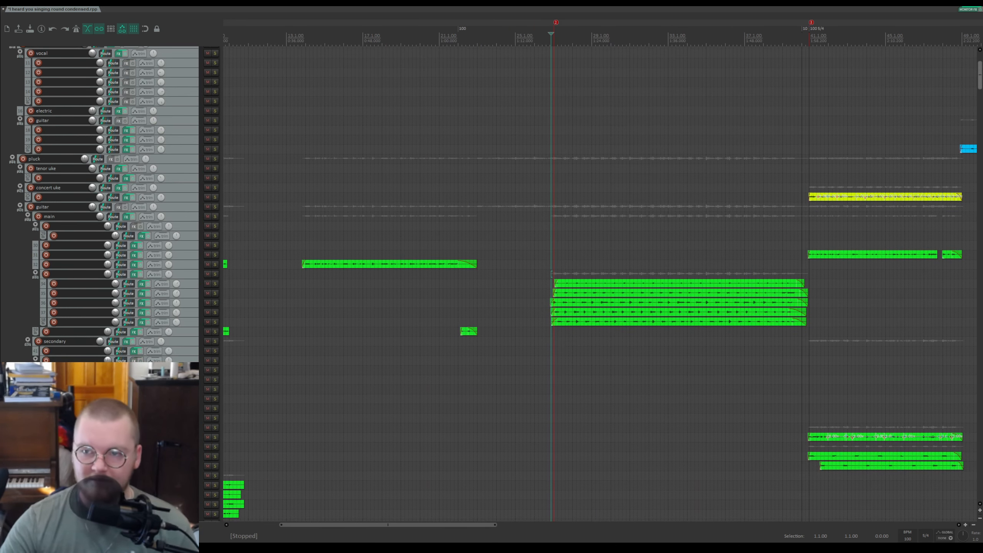
pyautogui.scroll(-20, 964, 121)
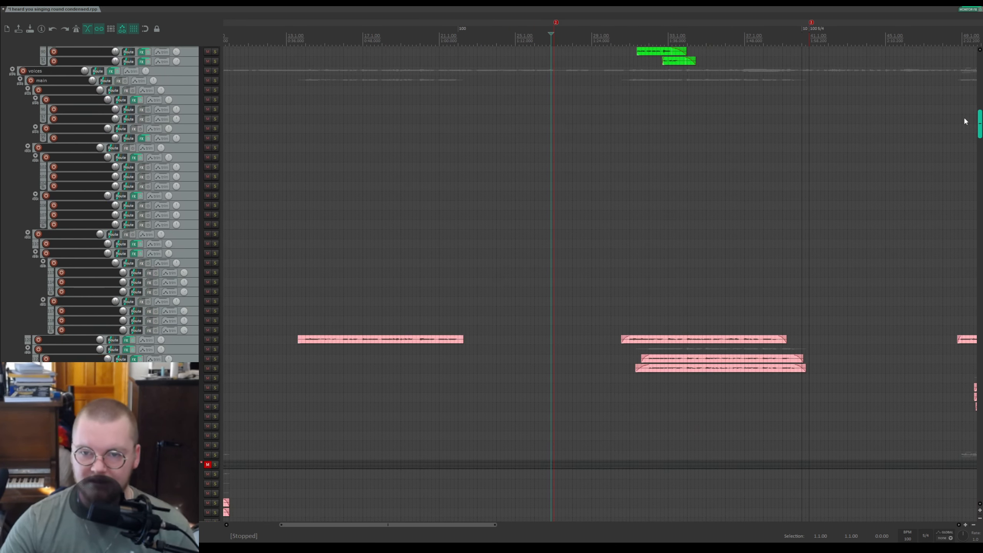
pyautogui.scroll(5, 959, 114)
pyautogui.click(703, 36)
pyautogui.scroll(4, 716, 58)
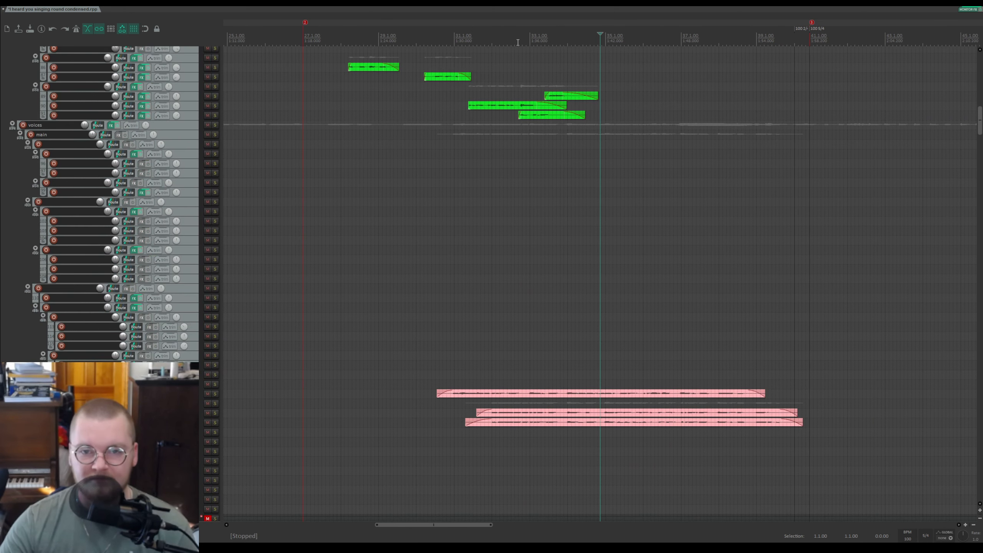
pyautogui.click(449, 37)
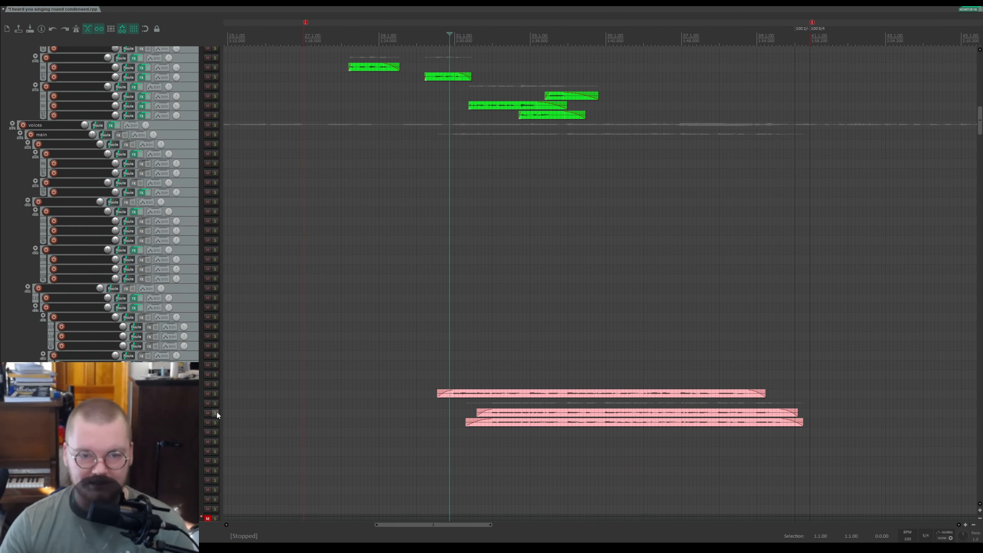
pyautogui.click(208, 125)
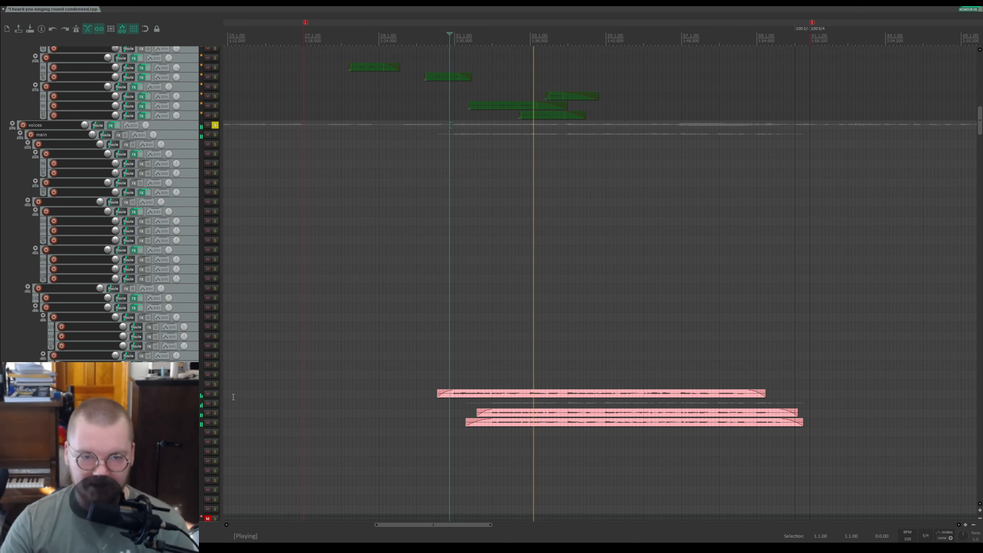
pyautogui.scroll(3, 511, 306)
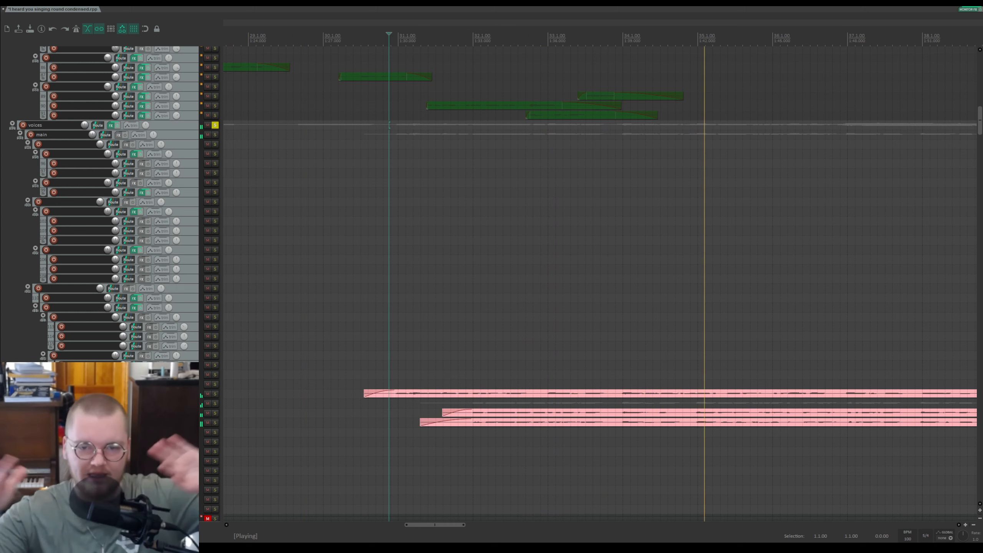
pyautogui.press('space')
# Step: Solo the pink voice tracks one at a time, set the edit cursor in them and play the lowest briefly
pyautogui.click(214, 403)
pyautogui.click(467, 404)
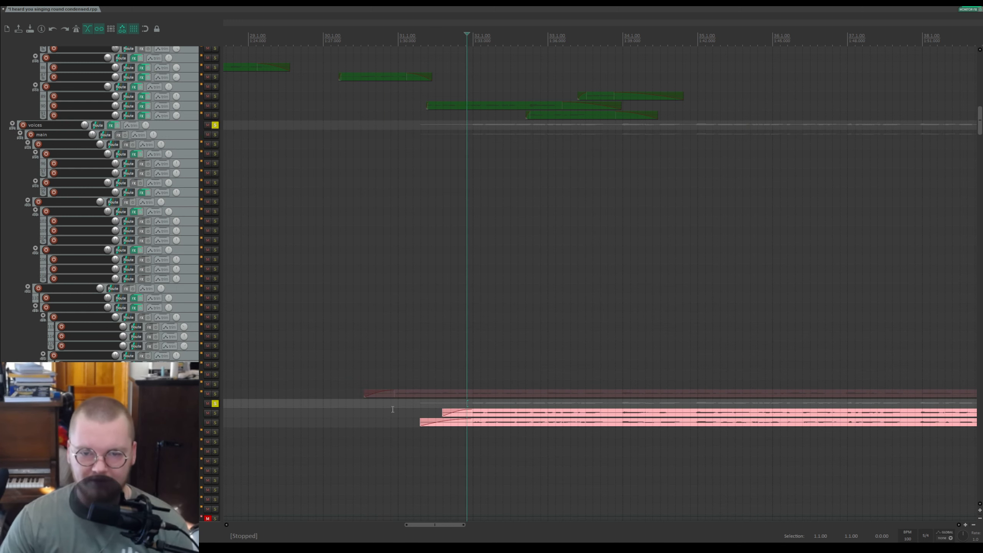
pyautogui.click(215, 414)
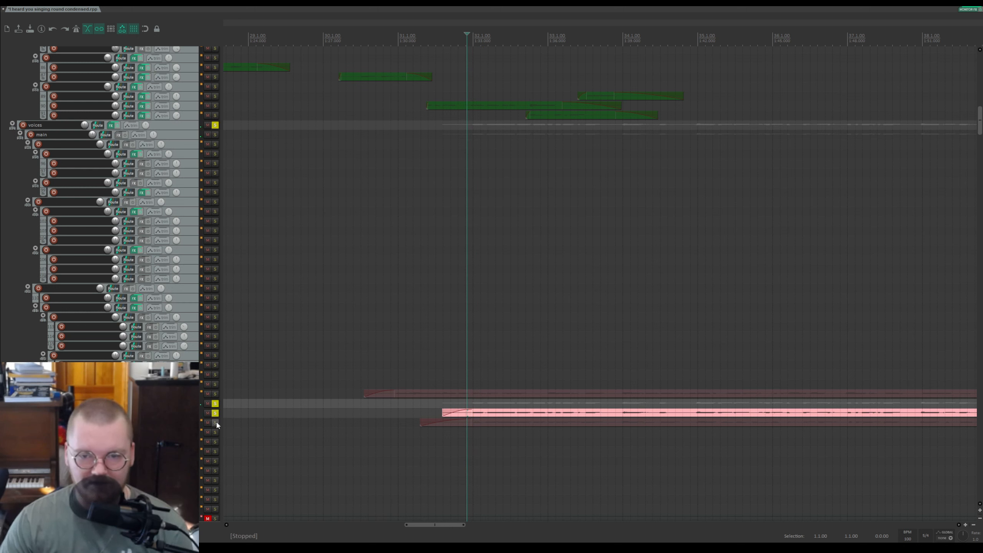
pyautogui.click(214, 422)
pyautogui.click(214, 413)
pyautogui.press('space')
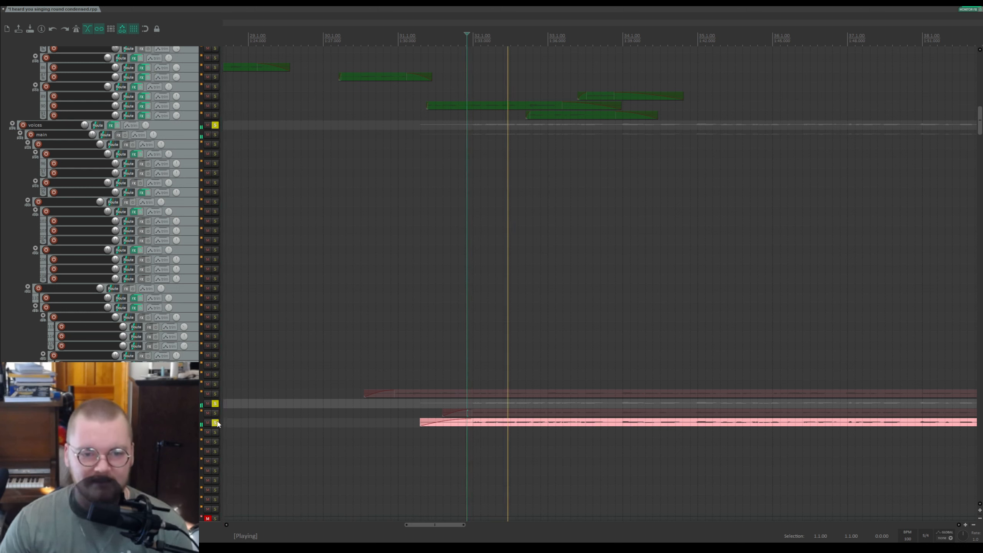
pyautogui.press('space')
# Step: Unsolo the lowest pink track, play the upper pink track briefly, stop and unsolo it
pyautogui.click(215, 423)
pyautogui.press('space')
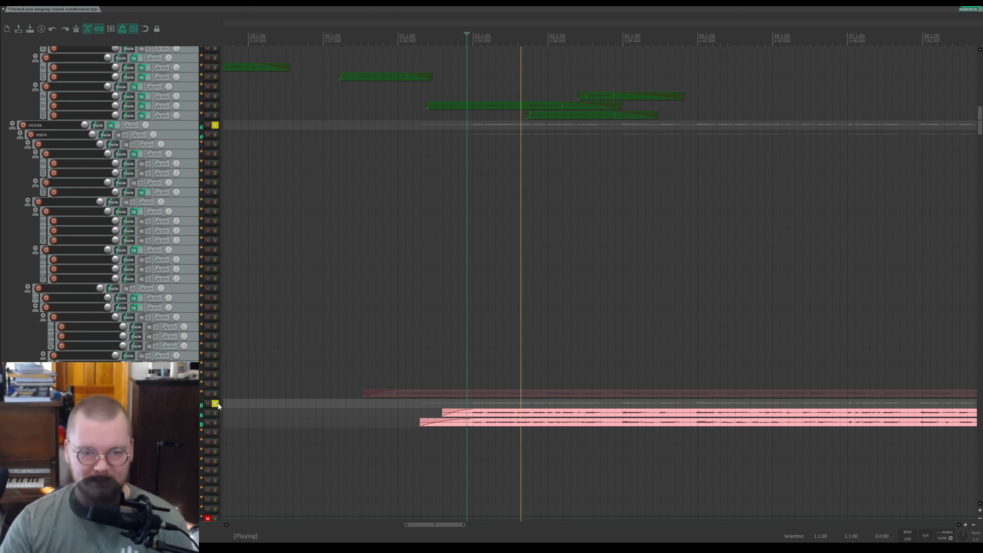
pyautogui.press('space')
pyautogui.click(214, 404)
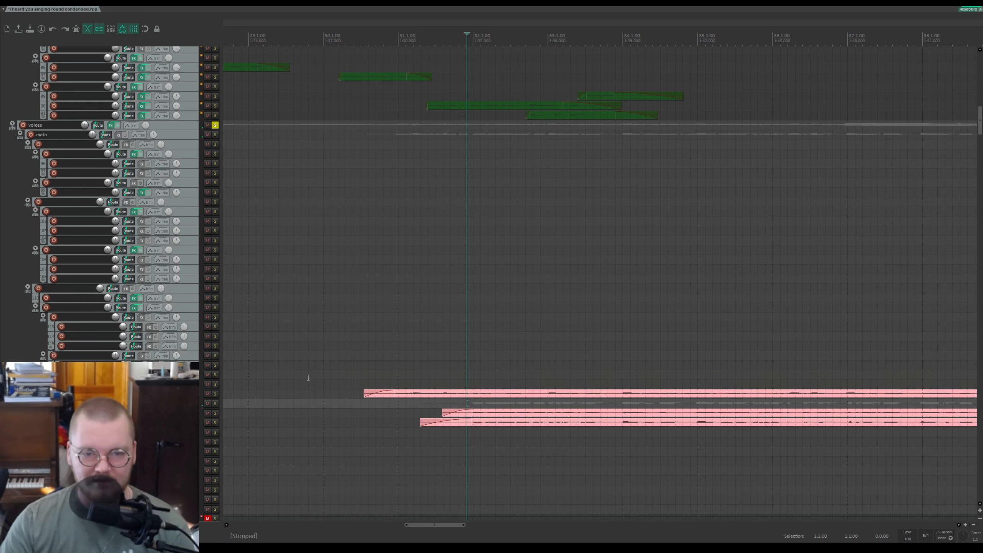
# Step: Place the edit cursor before the pink items, start playback and unsolo the voices folder
pyautogui.click(388, 379)
pyautogui.press('space')
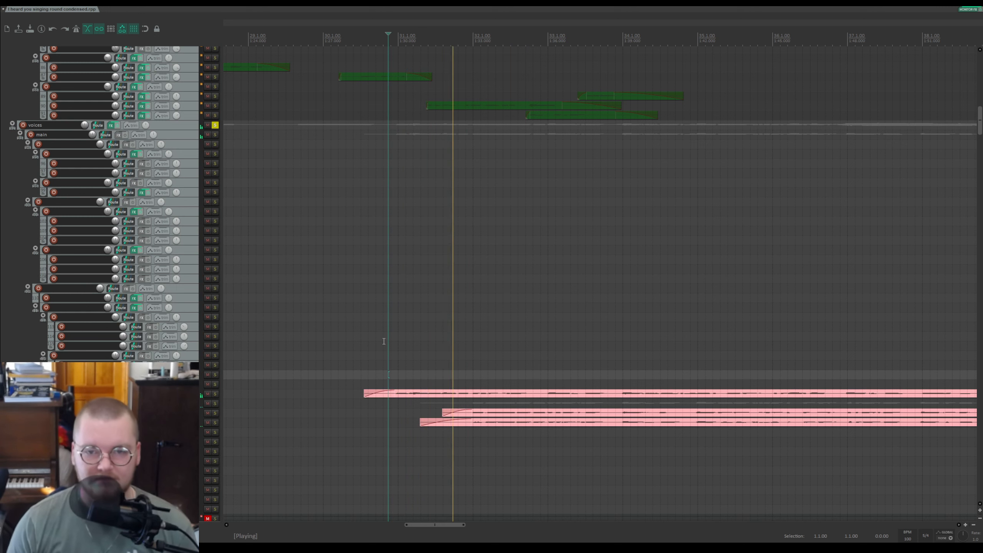
pyautogui.click(215, 125)
# Step: Solo the folder holding the lower blocks of pink items while playback runs
pyautogui.scroll(-1, 979, 192)
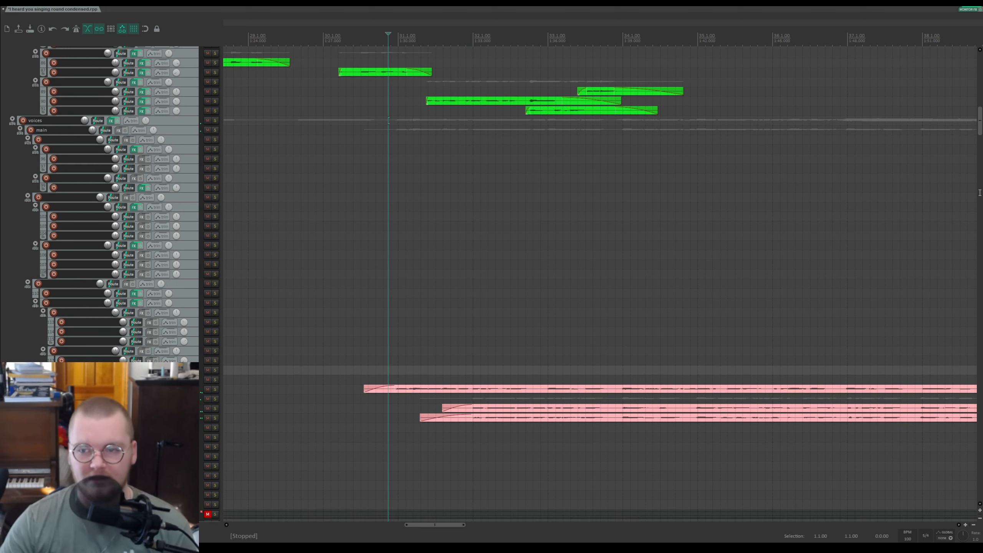
pyautogui.moveTo(980, 118); pyautogui.dragTo(980, 282)
pyautogui.scroll(-3, 583, 249)
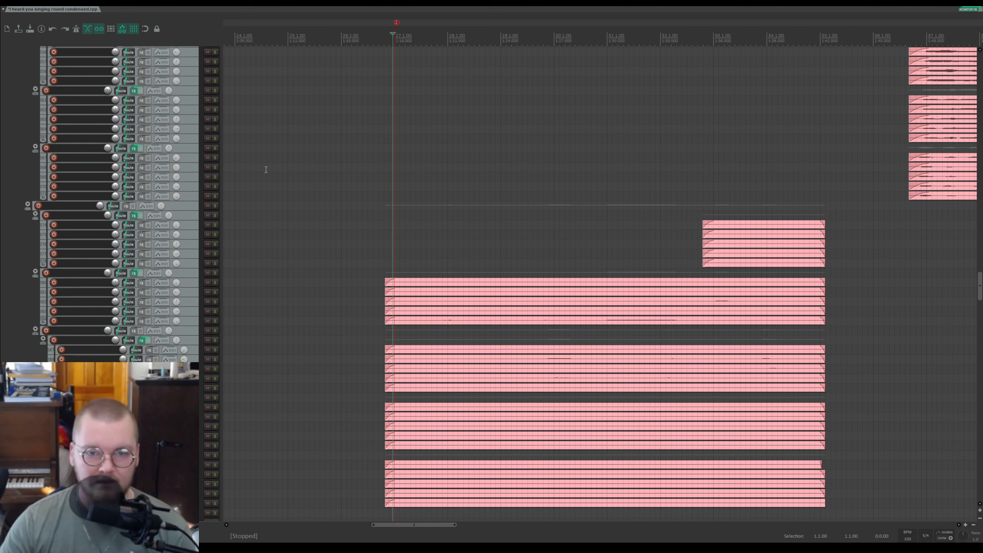
pyautogui.click(215, 205)
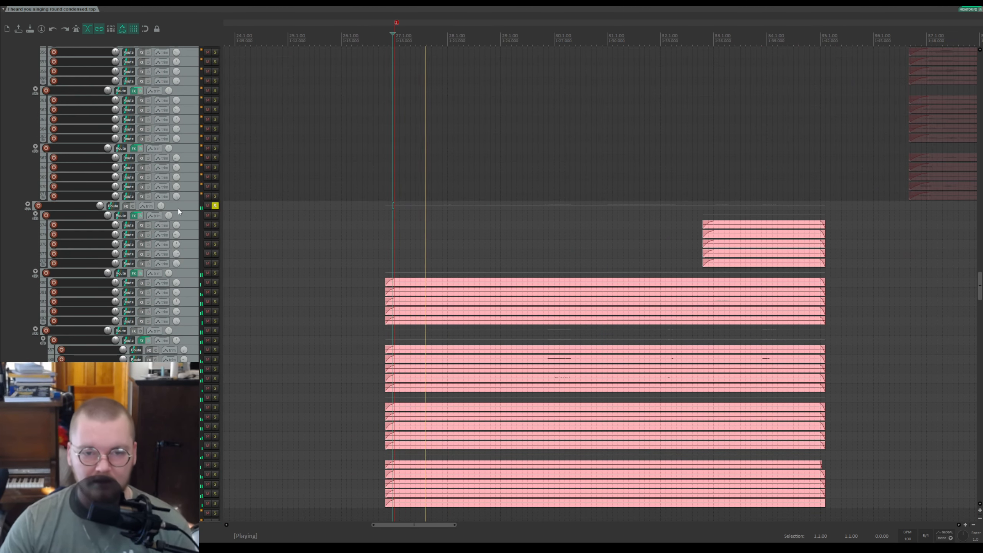
# Step: Solo the pink folders and their tracks in turn during playback, then stop and unsolo them
pyautogui.scroll(-2, 155, 272)
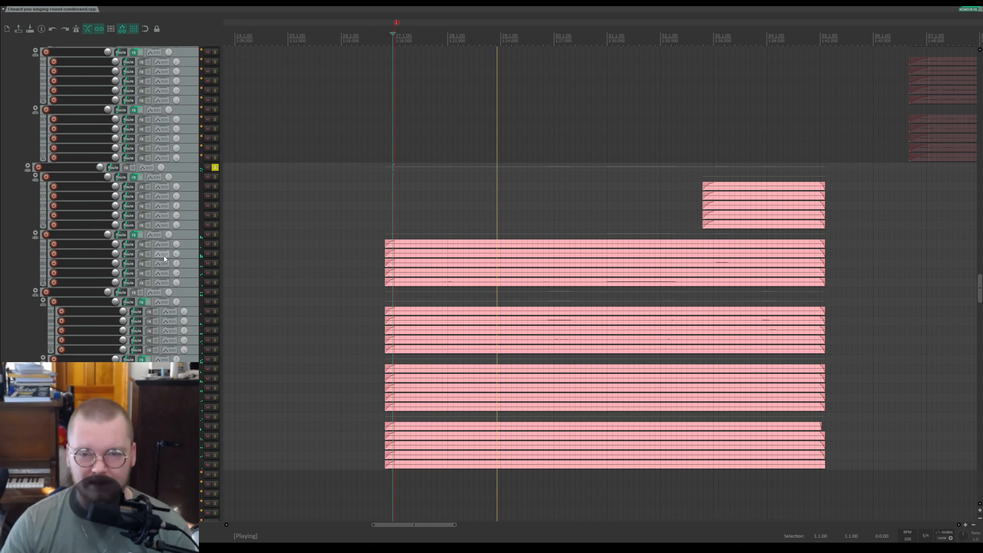
pyautogui.click(215, 292)
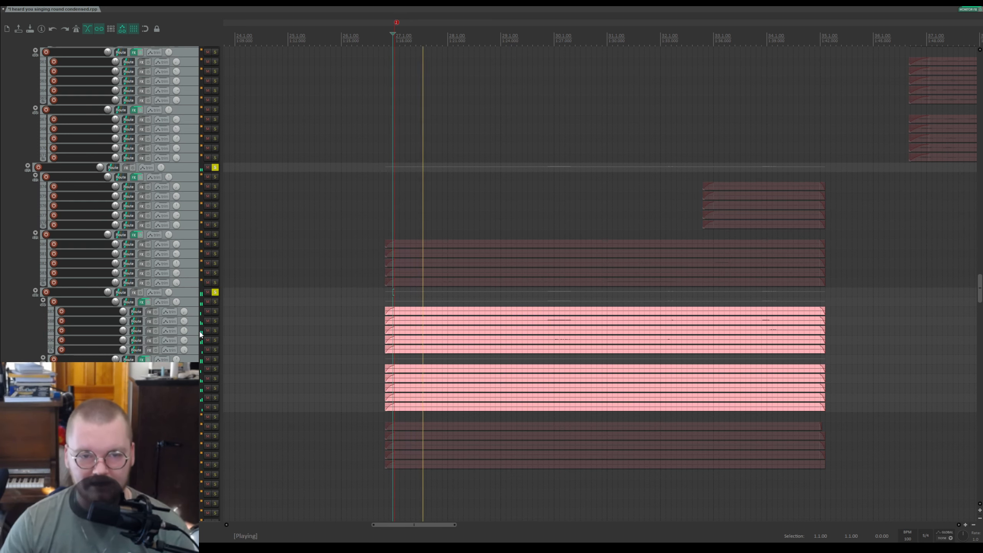
pyautogui.click(216, 302)
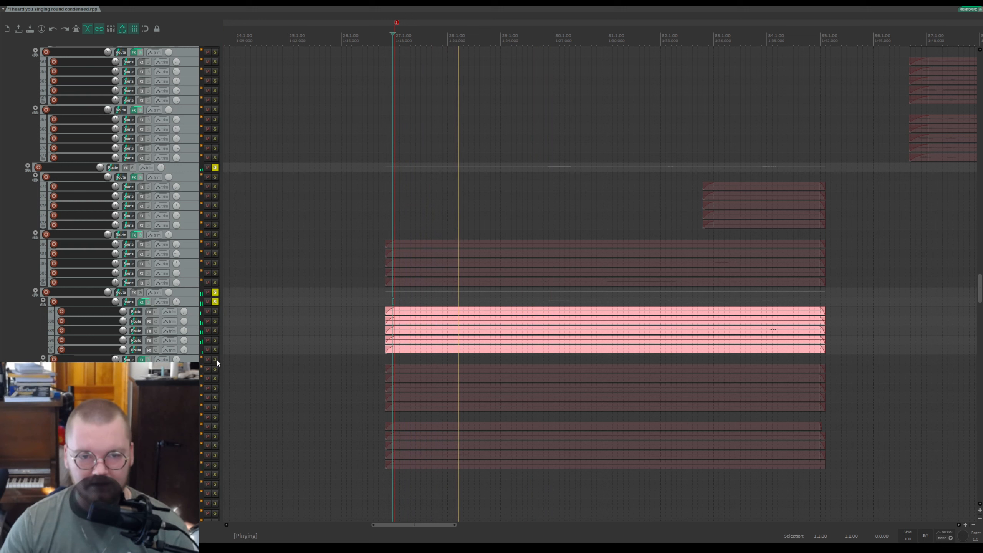
pyautogui.click(216, 359)
pyautogui.click(216, 302)
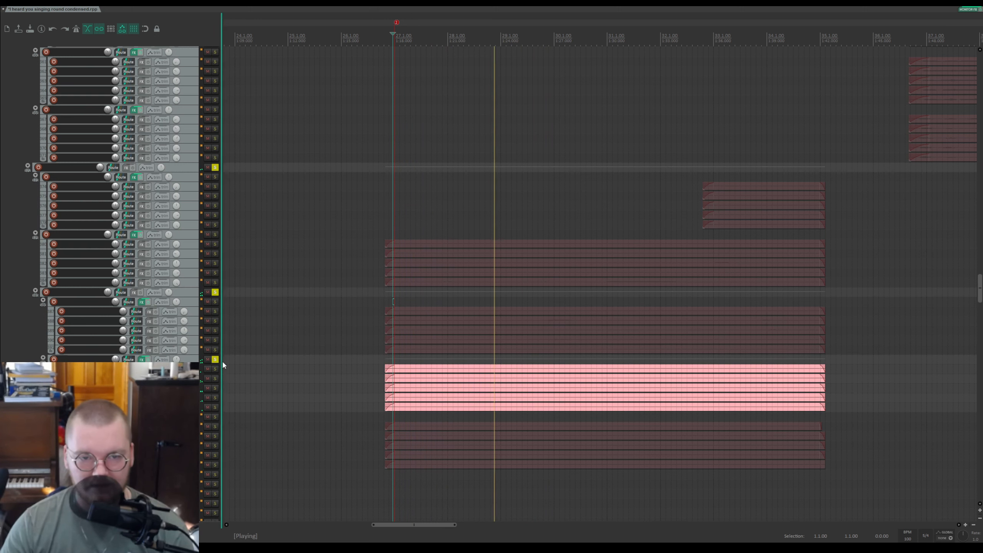
pyautogui.click(215, 360)
pyautogui.press('space')
pyautogui.click(215, 291)
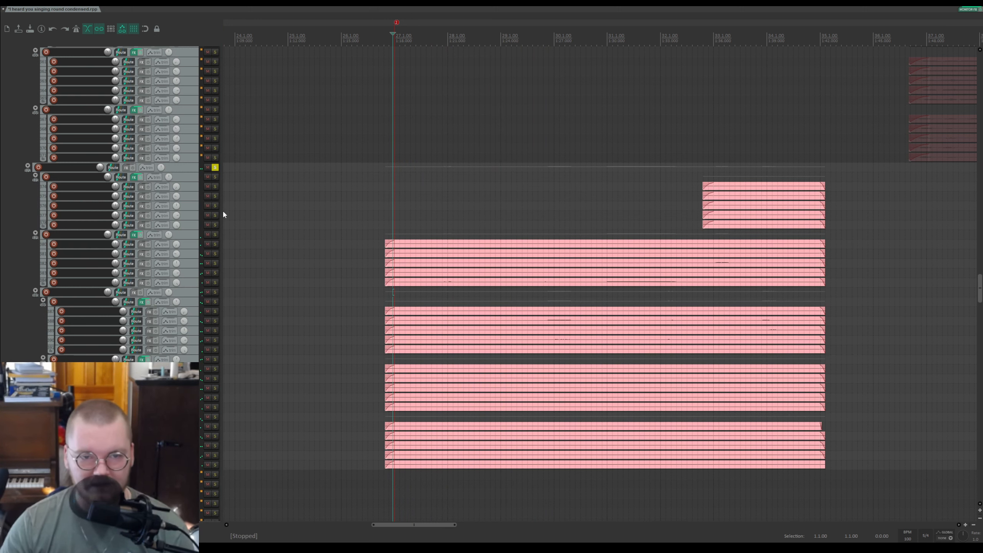
# Step: Solo the upper pink folder, save the project, play the folder and unsolo it
pyautogui.click(215, 235)
pyautogui.hotkey('ctrl', 's')
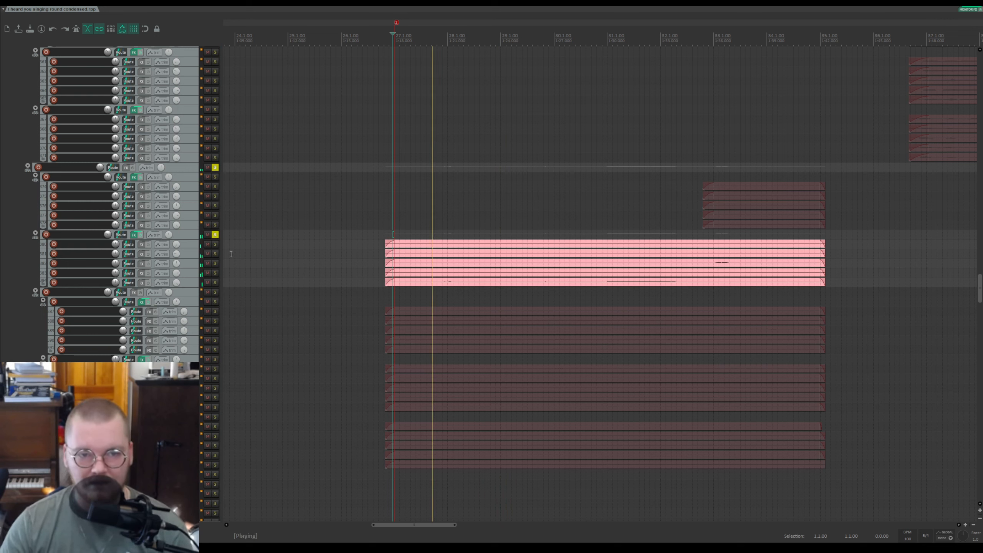
pyautogui.press('space')
pyautogui.click(215, 235)
# Step: Solo the lowest pink folder, play it and unsolo it
pyautogui.click(215, 417)
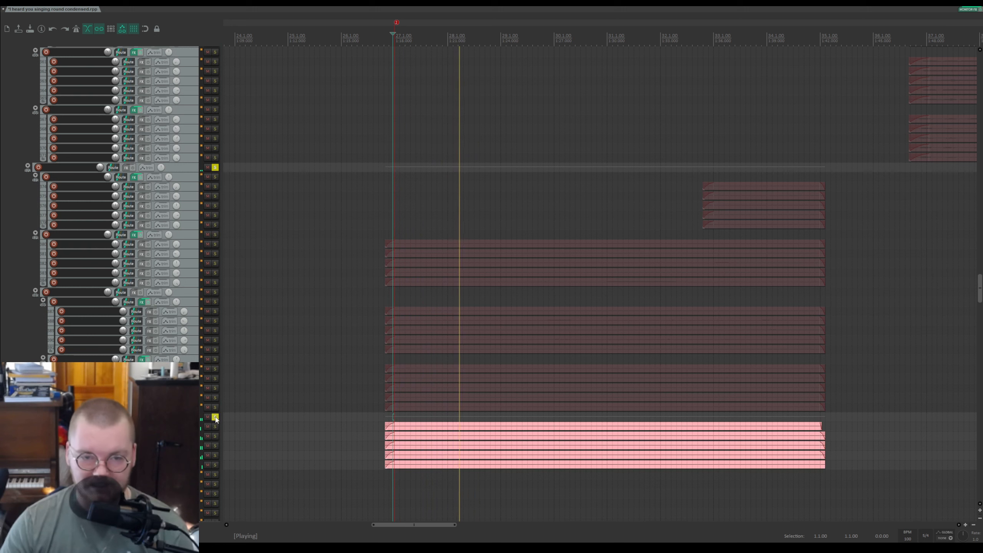
pyautogui.press('space')
pyautogui.click(215, 417)
pyautogui.press('space')
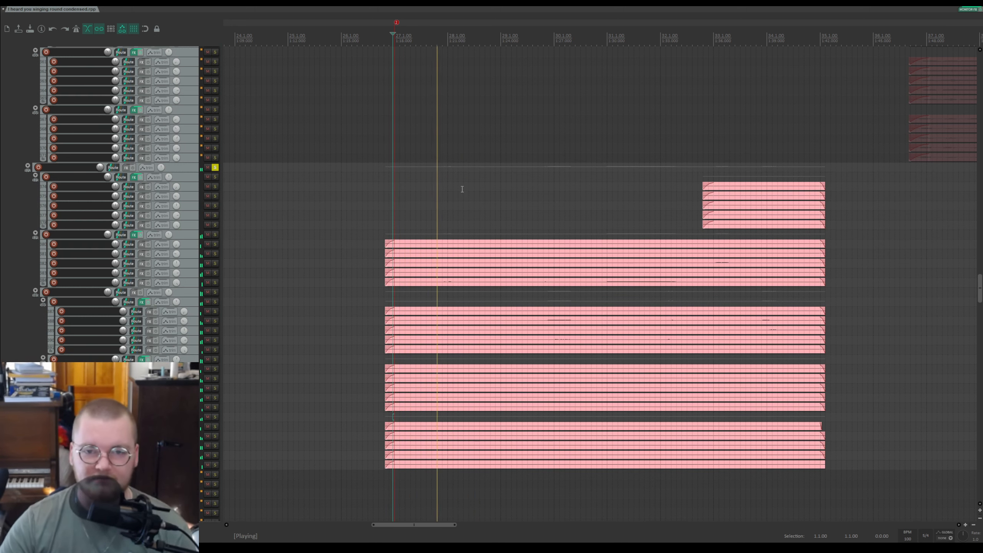
# Step: Solo the interjections folder, place the edit cursor in its green items, play and stop
pyautogui.scroll(20, 571, 154)
pyautogui.click(215, 242)
pyautogui.click(574, 41)
pyautogui.press('space')
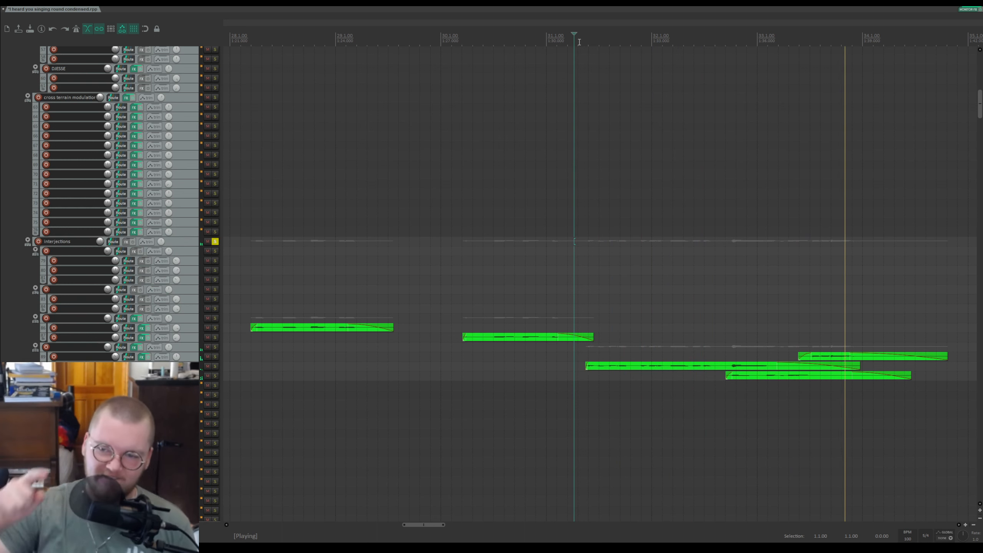
pyautogui.press('space')
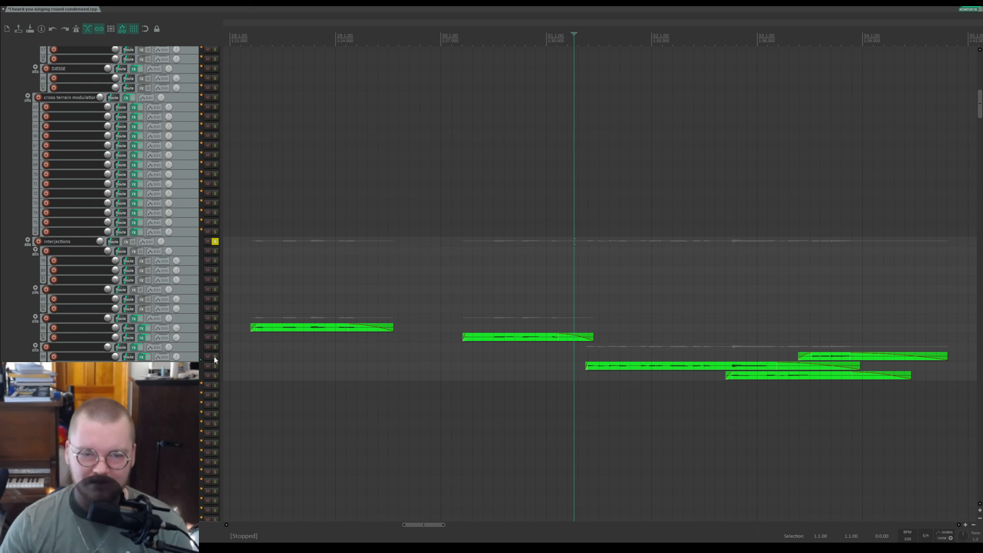
# Step: Solo a lower interjections track, play its green item from the edit cursor, stop and unsolo it
pyautogui.click(215, 356)
pyautogui.click(804, 338)
pyautogui.press('space')
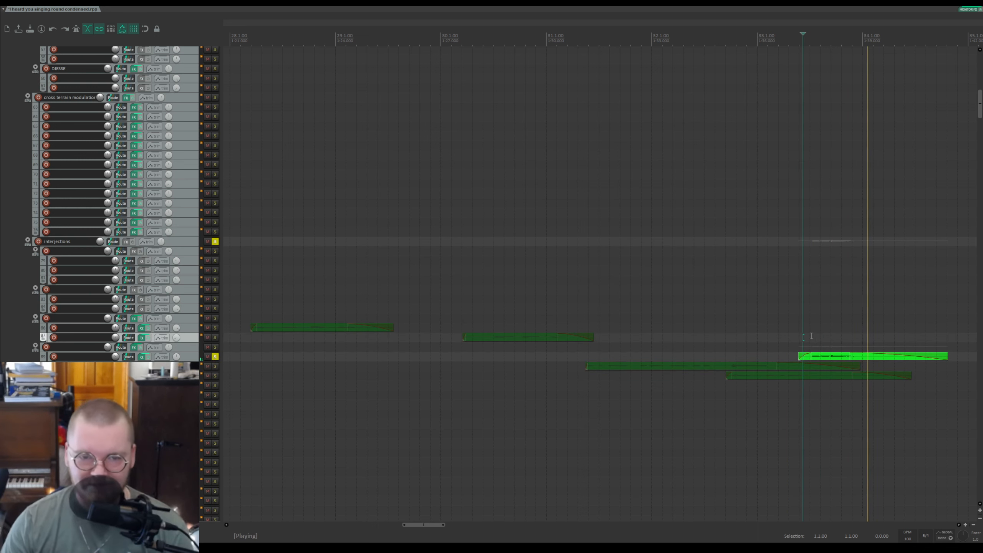
pyautogui.press('space')
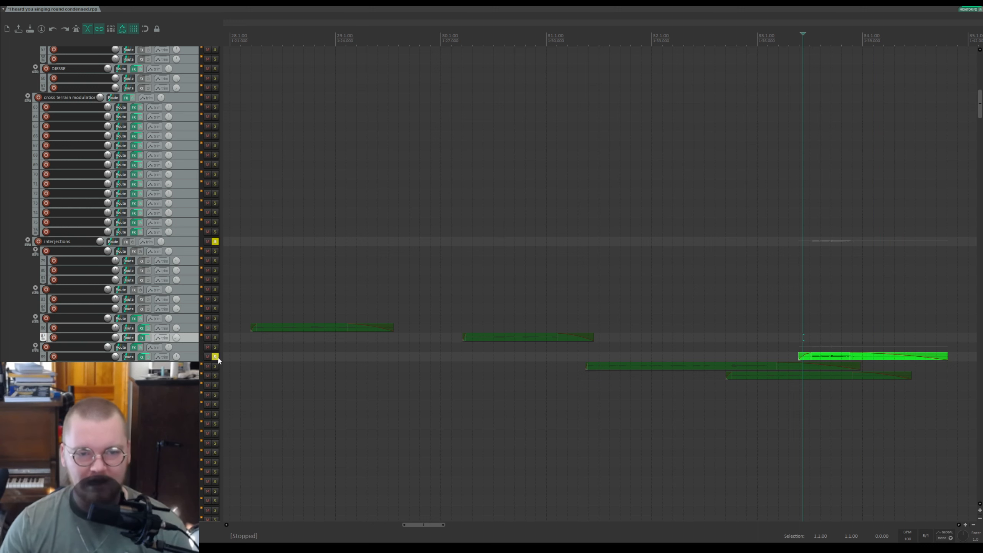
pyautogui.click(215, 357)
# Step: Unsolo the interjections folder, place the edit cursor among the green items, play briefly and stop
pyautogui.scroll(-3, 548, 355)
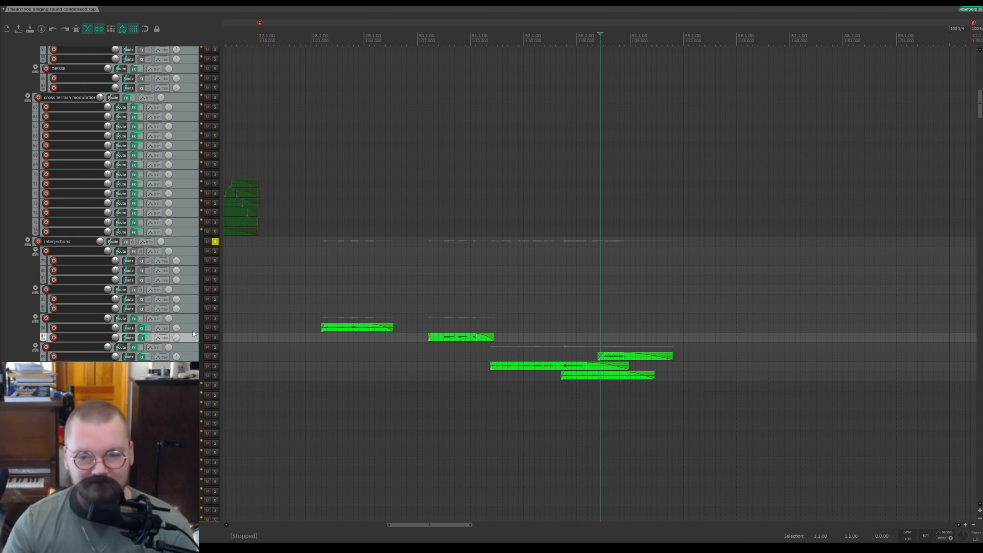
pyautogui.click(215, 242)
pyautogui.click(547, 30)
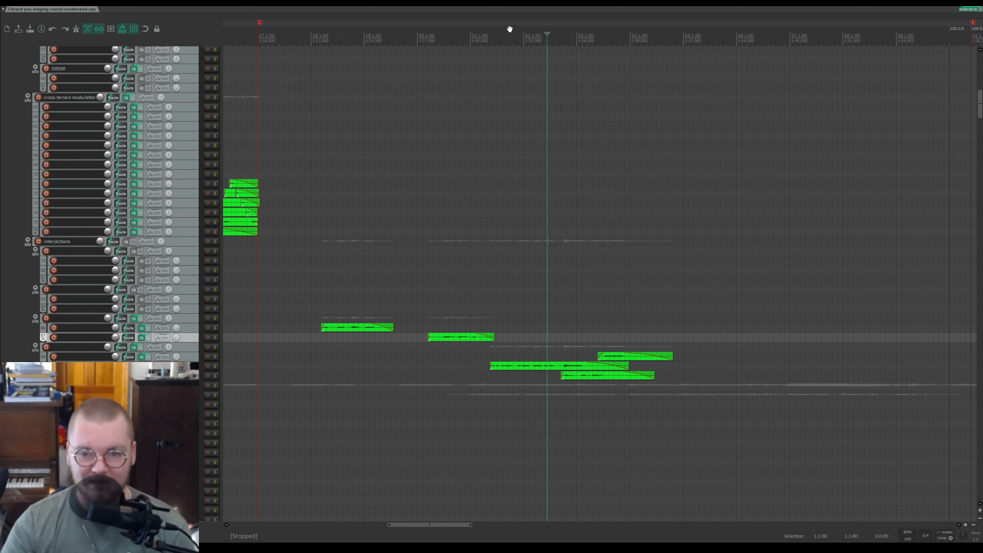
pyautogui.press('space')
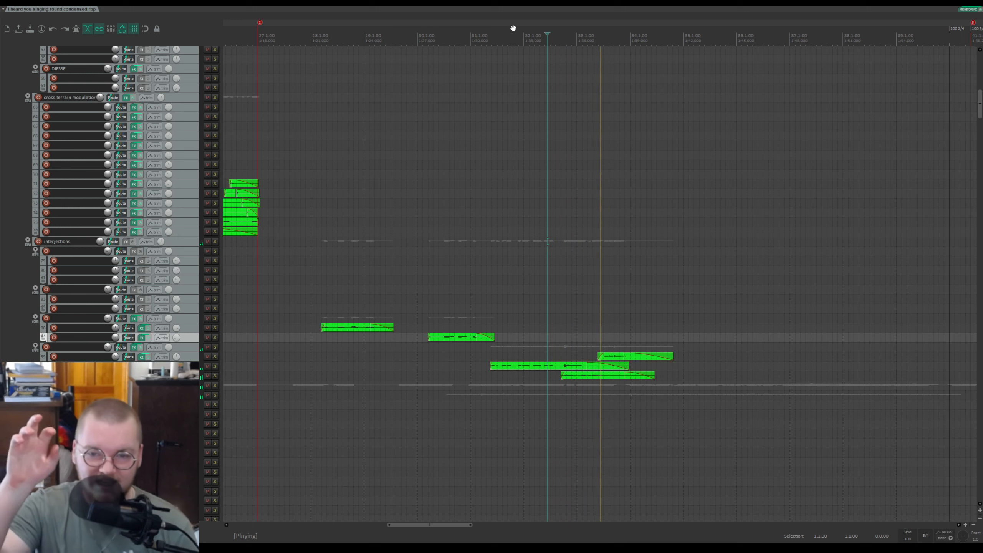
pyautogui.press('space')
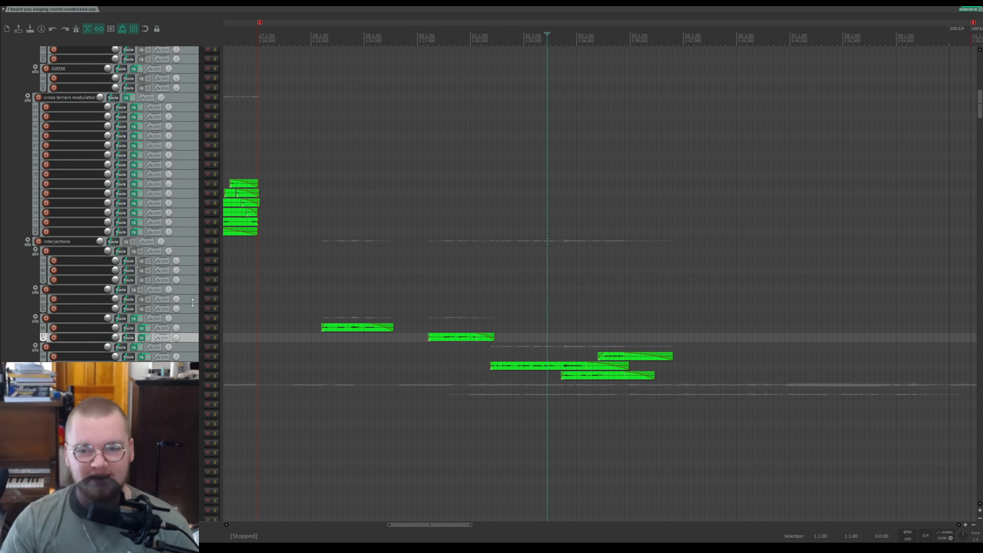
pyautogui.scroll(-3, 434, 345)
pyautogui.scroll(3, 377, 277)
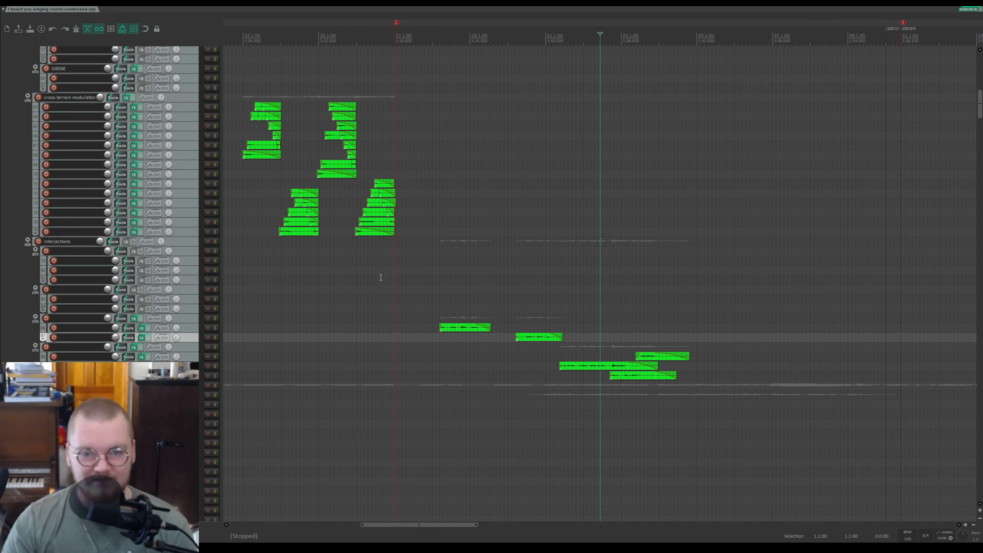
# Step: Play the project briefly from the edit cursor across the lower tracks and stop
pyautogui.scroll(-5, 143, 234)
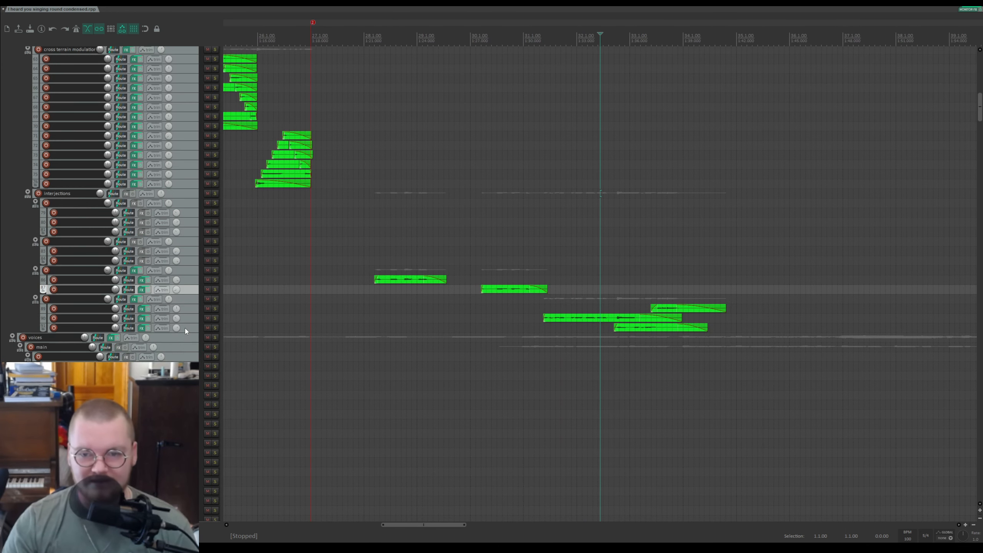
pyautogui.press('space')
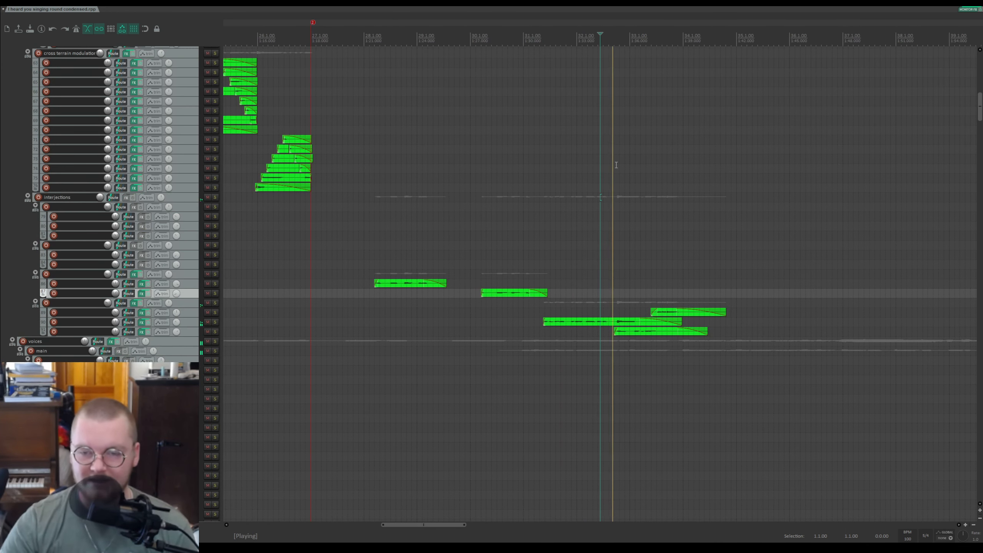
pyautogui.scroll(-5, 124, 201)
pyautogui.moveTo(980, 106); pyautogui.dragTo(980, 484)
pyautogui.scroll(-3, 487, 373)
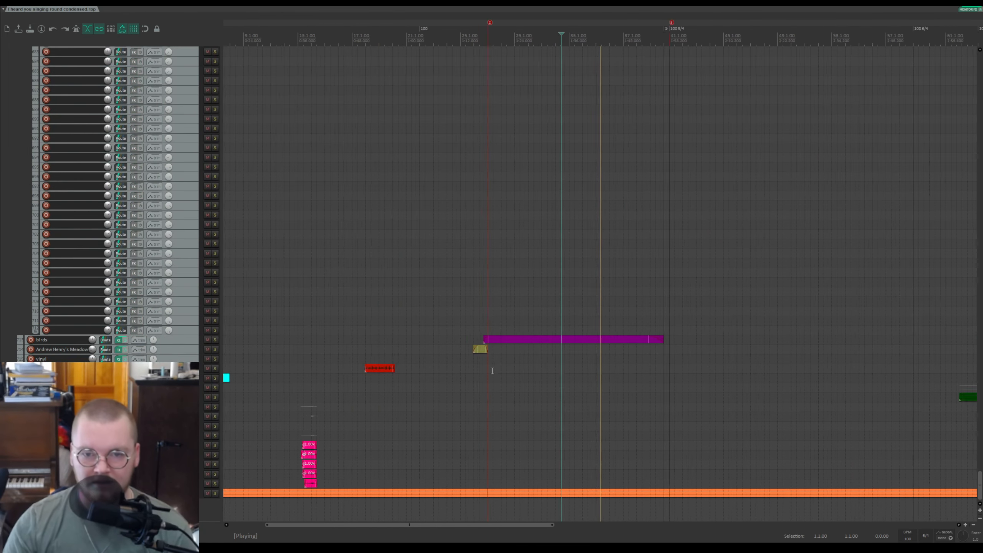
pyautogui.press('space')
# Step: Place the edit cursor just before the cyan item on the vinyl track
pyautogui.scroll(-6, 443, 321)
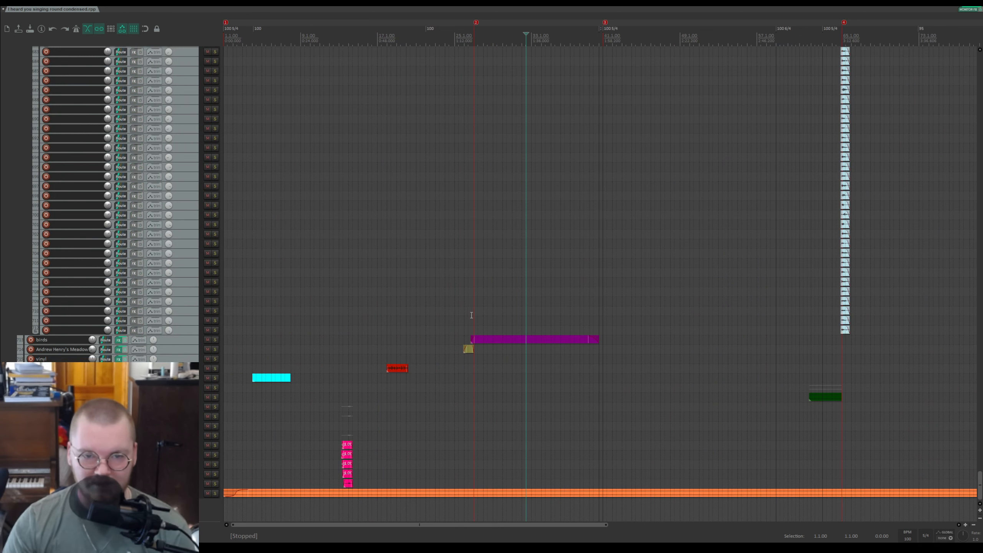
pyautogui.click(471, 315)
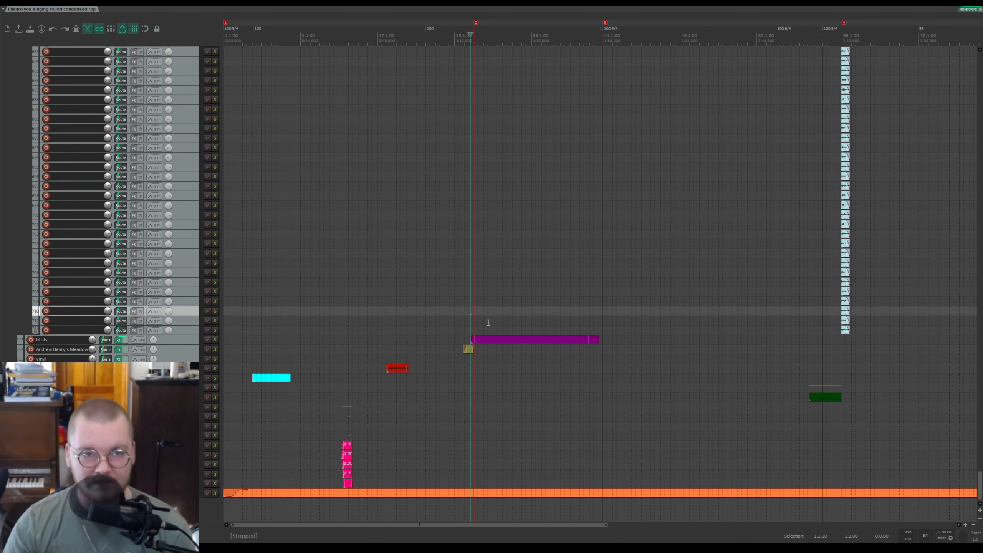
pyautogui.scroll(6, 494, 325)
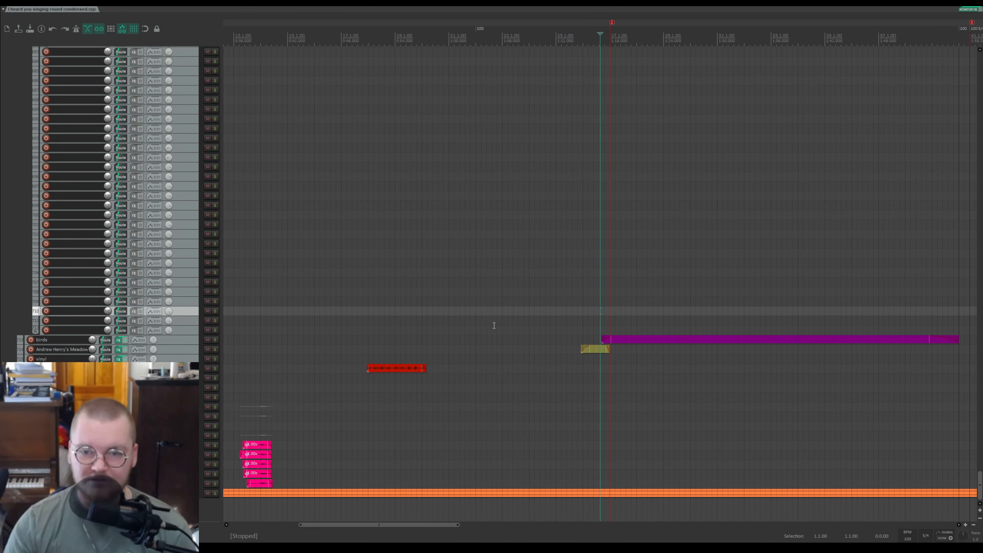
pyautogui.scroll(-6, 639, 371)
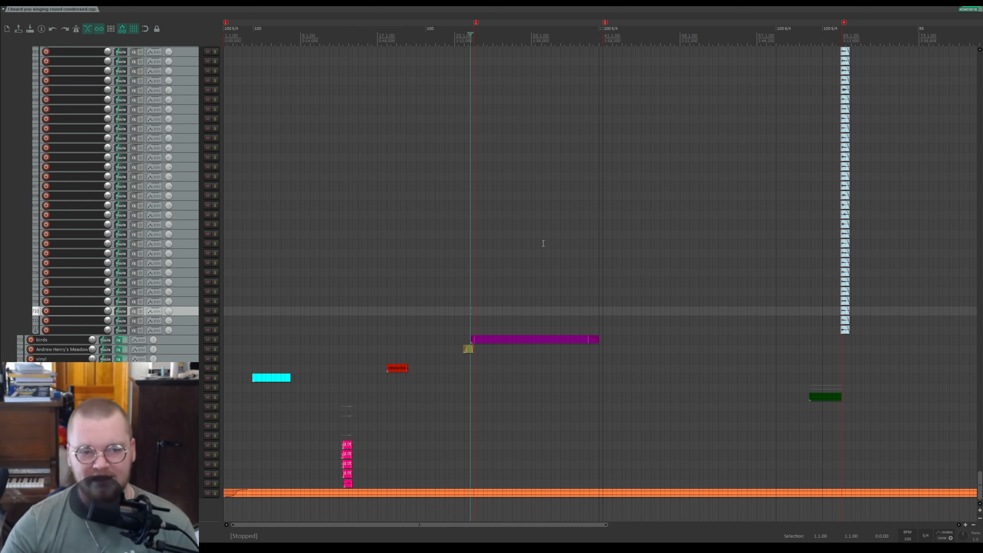
pyautogui.click(254, 359)
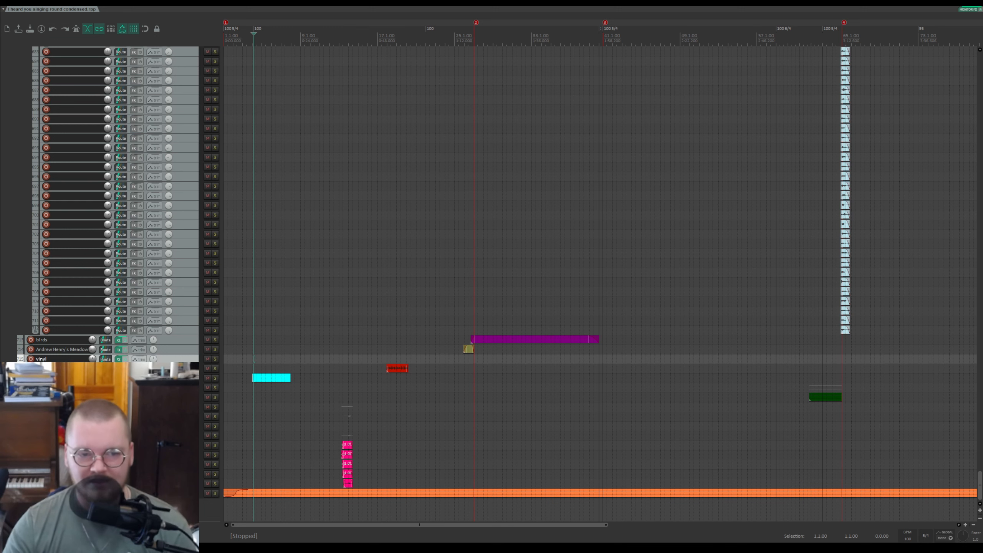
# Step: Play the cyan snare item from the edit cursor and stop
pyautogui.scroll(4, 314, 375)
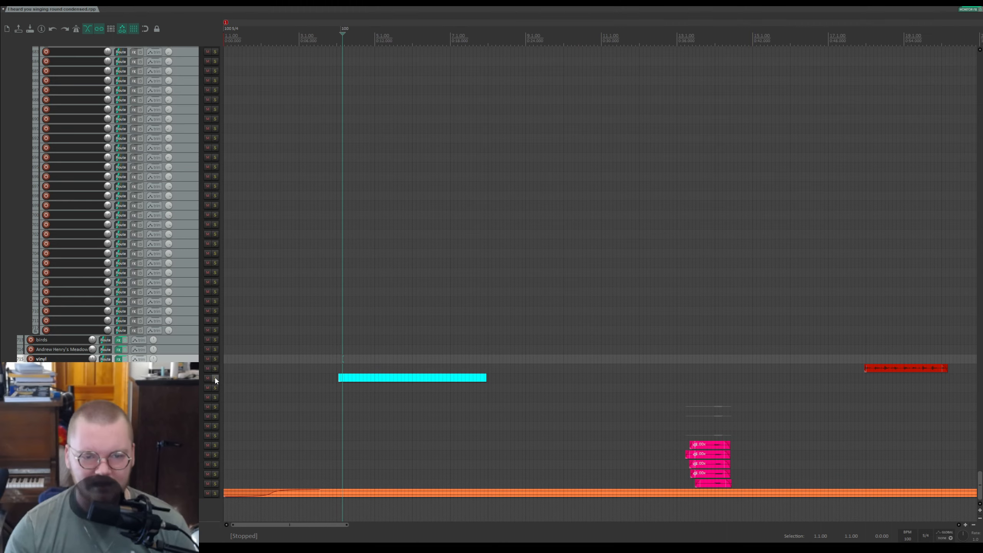
pyautogui.scroll(3, 325, 400)
pyautogui.scroll(1, 325, 400)
pyautogui.scroll(-1, 573, 410)
pyautogui.scroll(1, 573, 411)
pyautogui.scroll(-2, 378, 392)
pyautogui.scroll(-3, 378, 392)
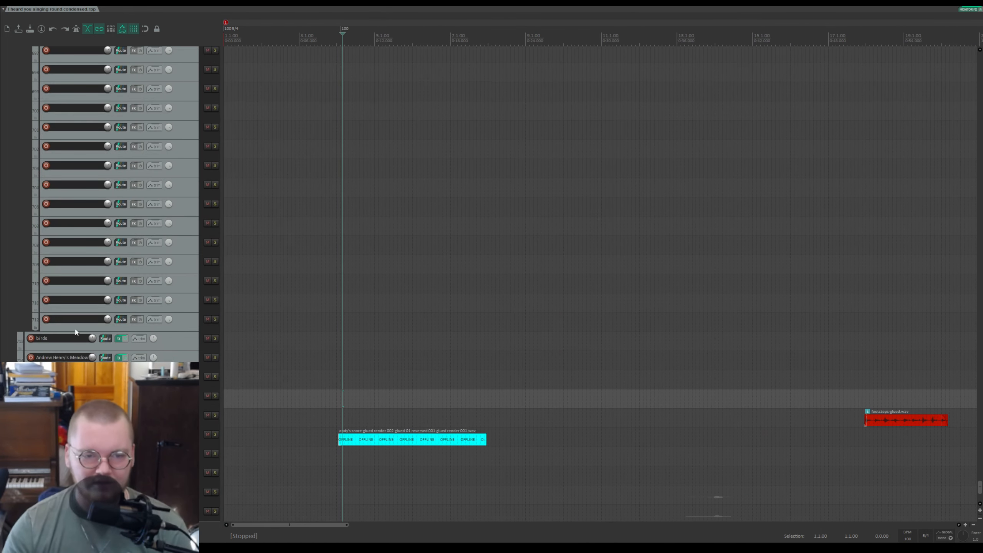
pyautogui.scroll(-2, 126, 306)
pyautogui.press('space')
pyautogui.scroll(-3, 126, 306)
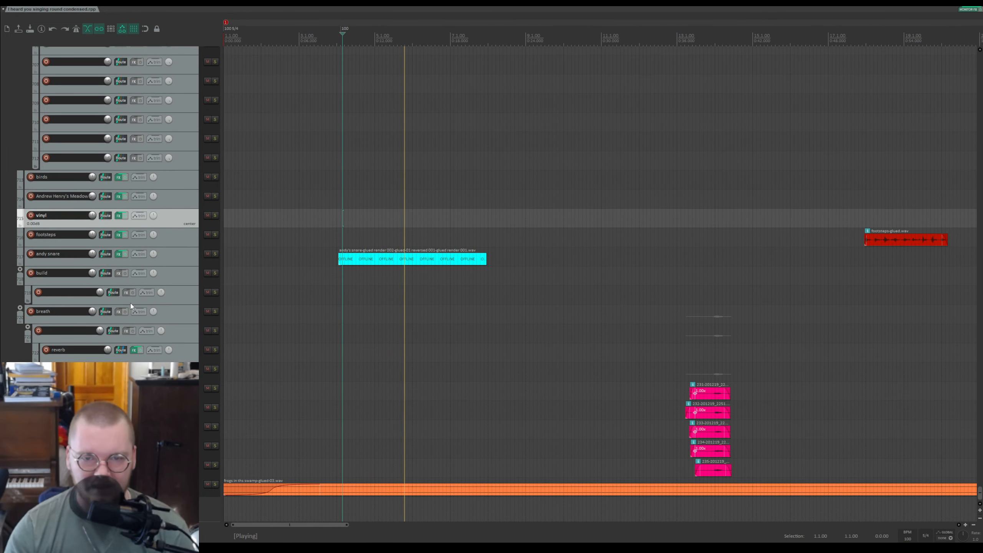
pyautogui.press('space')
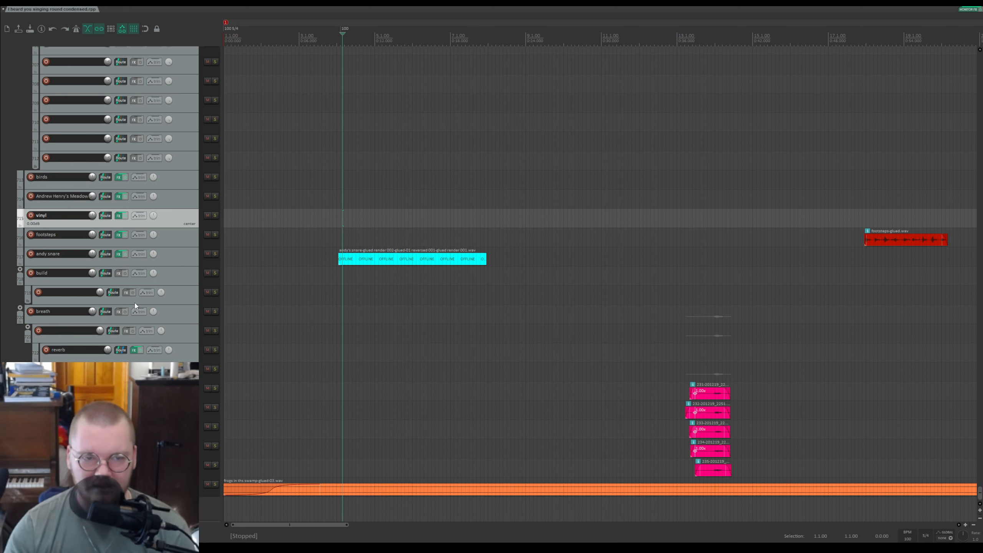
# Step: Place the edit cursor near the start of the purple birds item, play it and stop
pyautogui.scroll(-4, 345, 270)
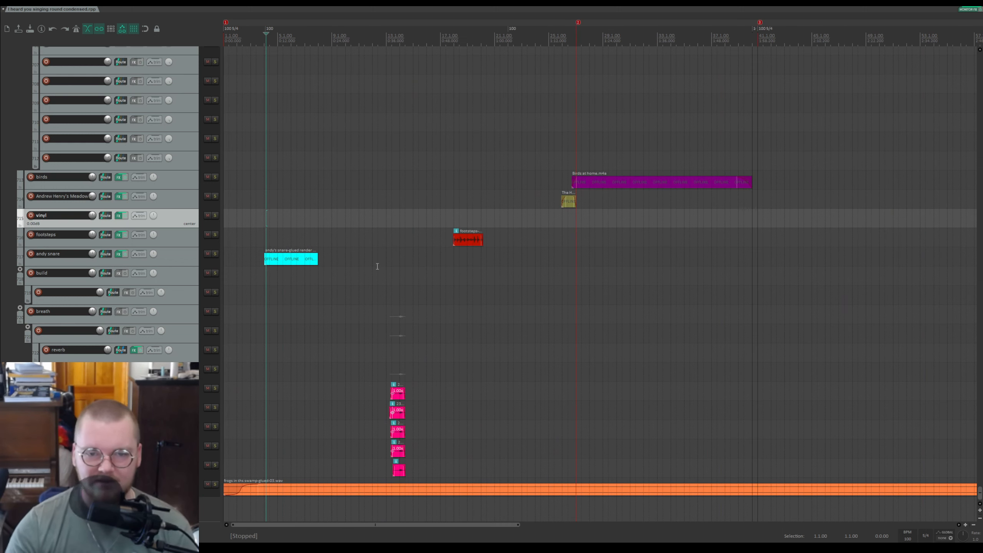
pyautogui.scroll(3, 78, 220)
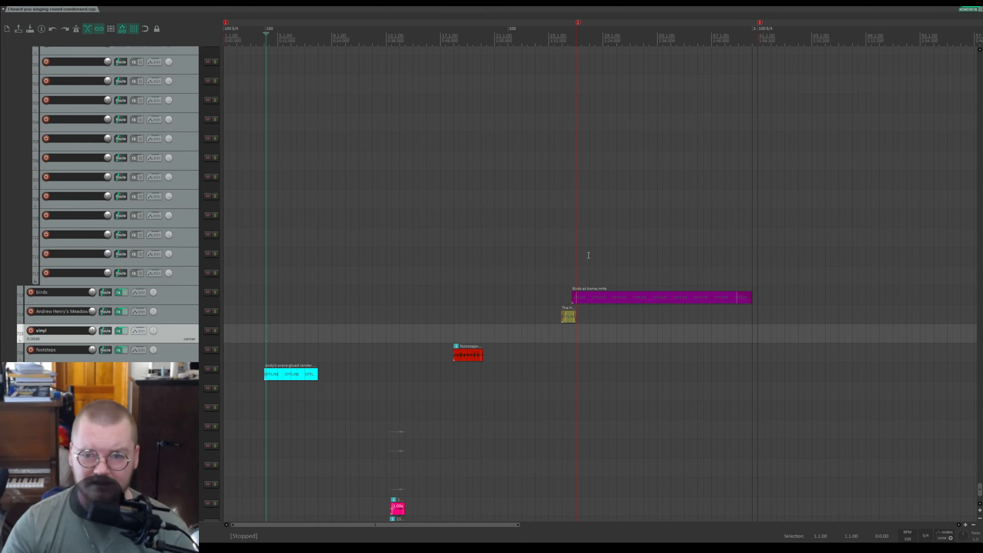
pyautogui.click(569, 273)
pyautogui.scroll(5, 626, 272)
pyautogui.scroll(-3, 635, 272)
pyautogui.click(573, 260)
pyautogui.scroll(1, 596, 261)
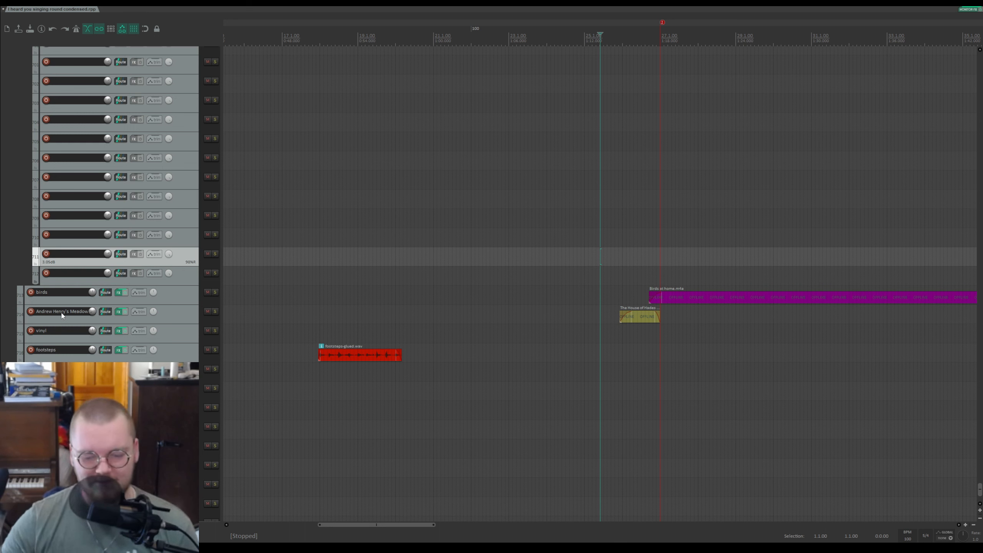
pyautogui.press('space')
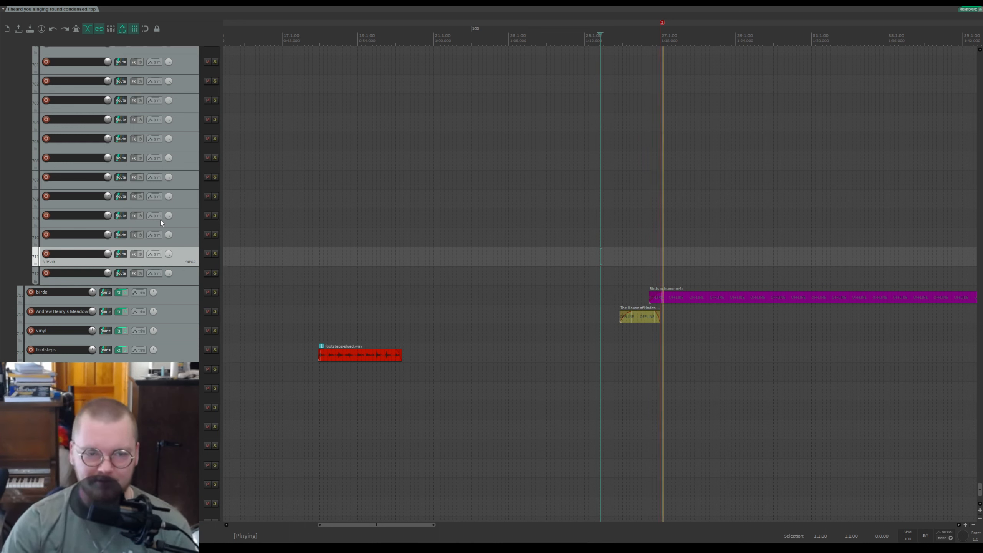
pyautogui.press('space')
# Step: Solo the birds track, play it, unsolo it and stop playback
pyautogui.scroll(-4, 791, 271)
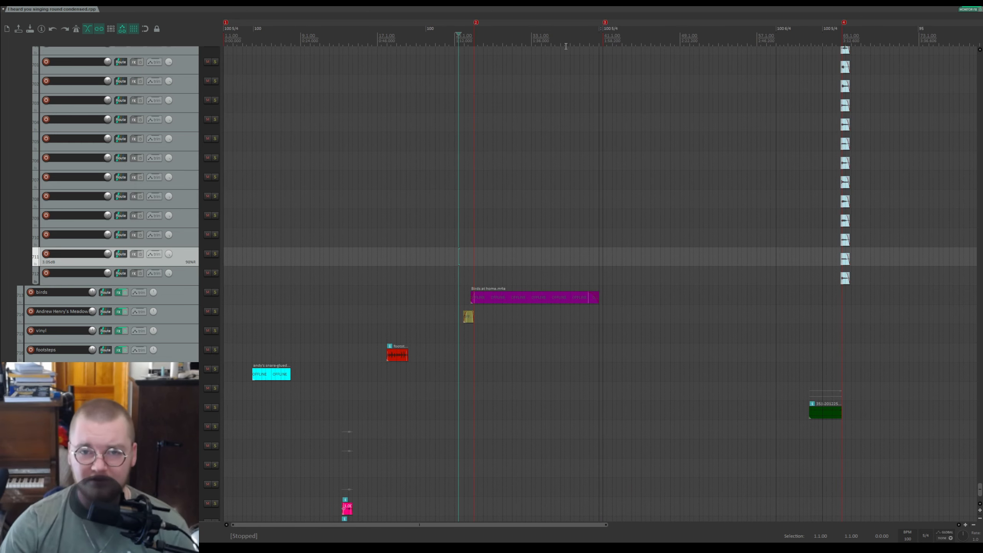
pyautogui.scroll(4, 620, 68)
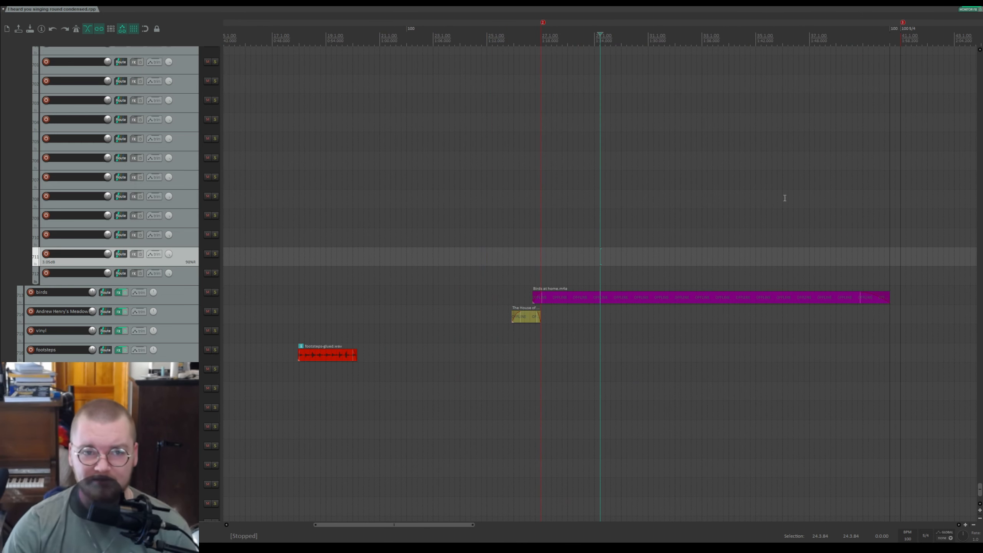
pyautogui.click(215, 291)
pyautogui.scroll(-5, 527, 280)
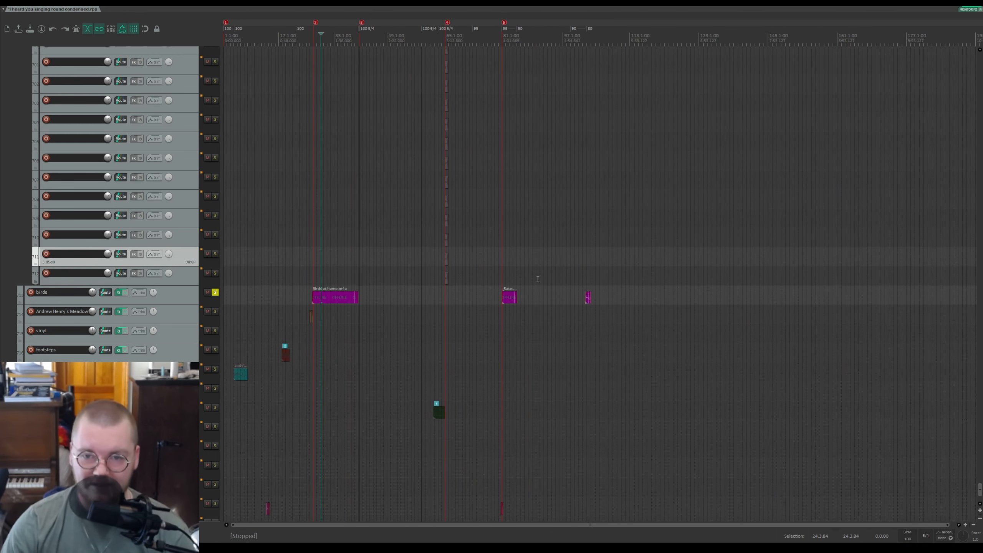
pyautogui.press('space')
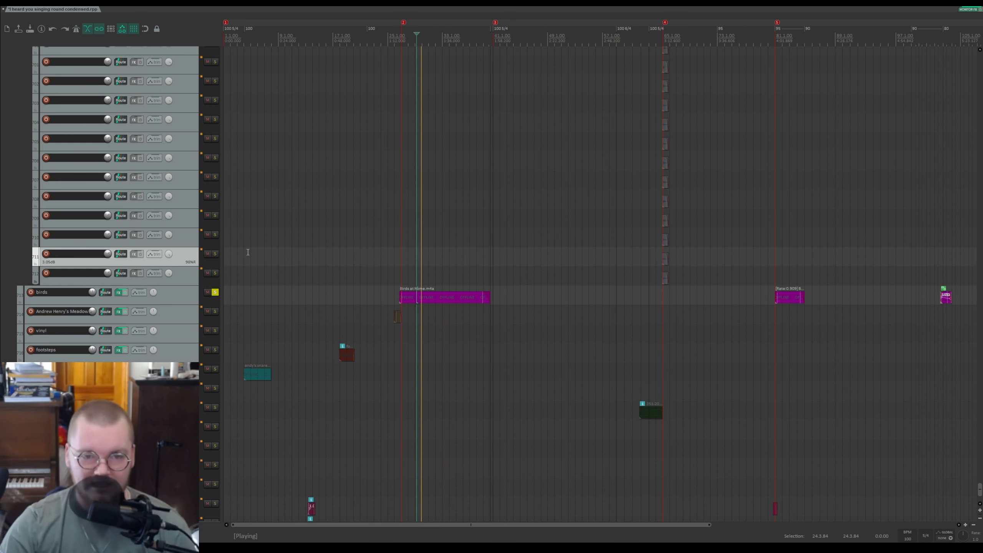
pyautogui.click(215, 292)
pyautogui.press('space')
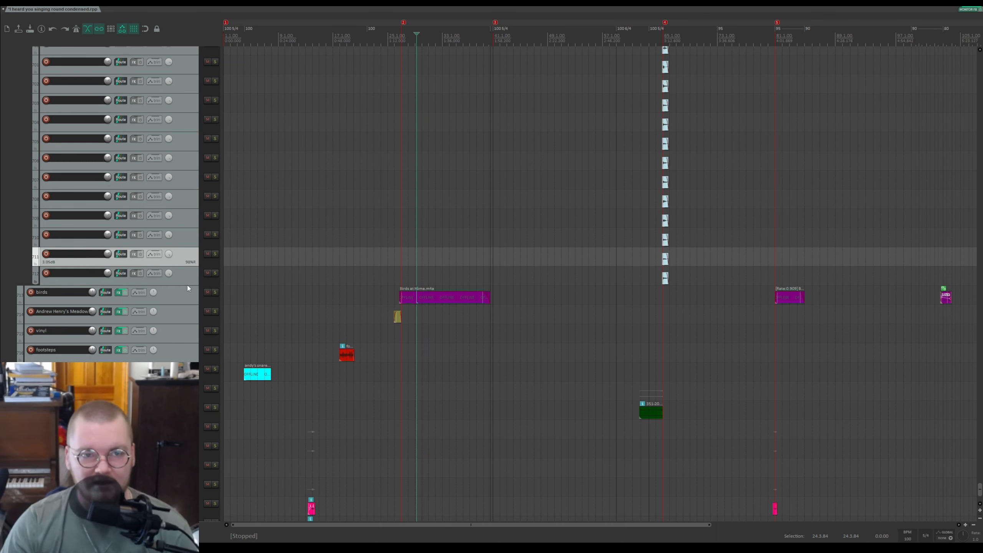
# Step: Save the project
pyautogui.hotkey('ctrl', 's')
pyautogui.scroll(-3, 383, 301)
pyautogui.scroll(-3, 383, 301)
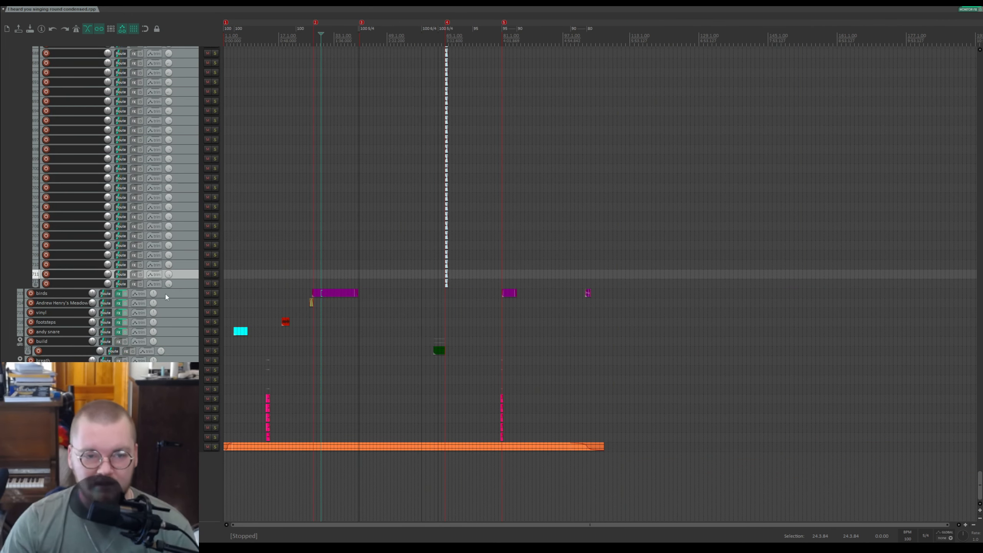
pyautogui.scroll(8, 167, 309)
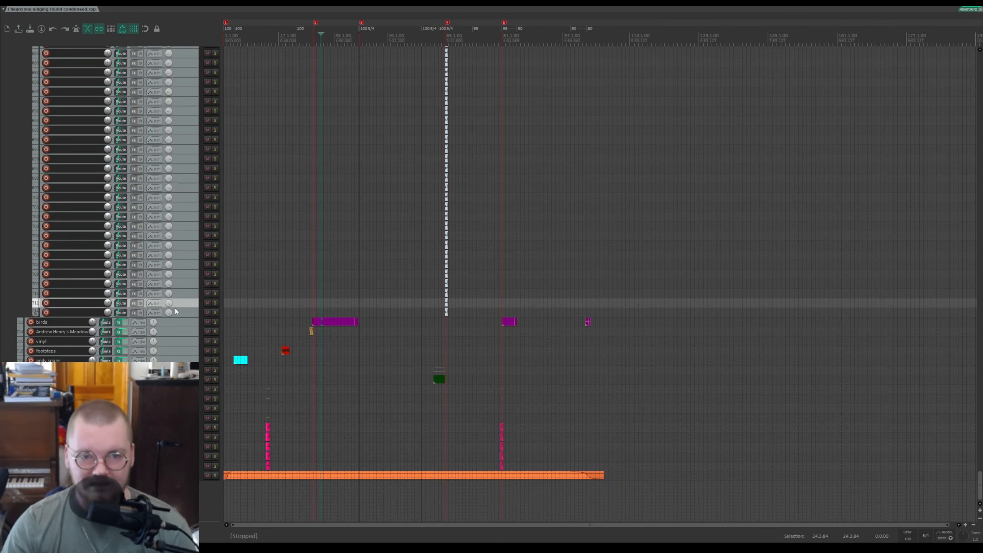
pyautogui.scroll(-5, 178, 312)
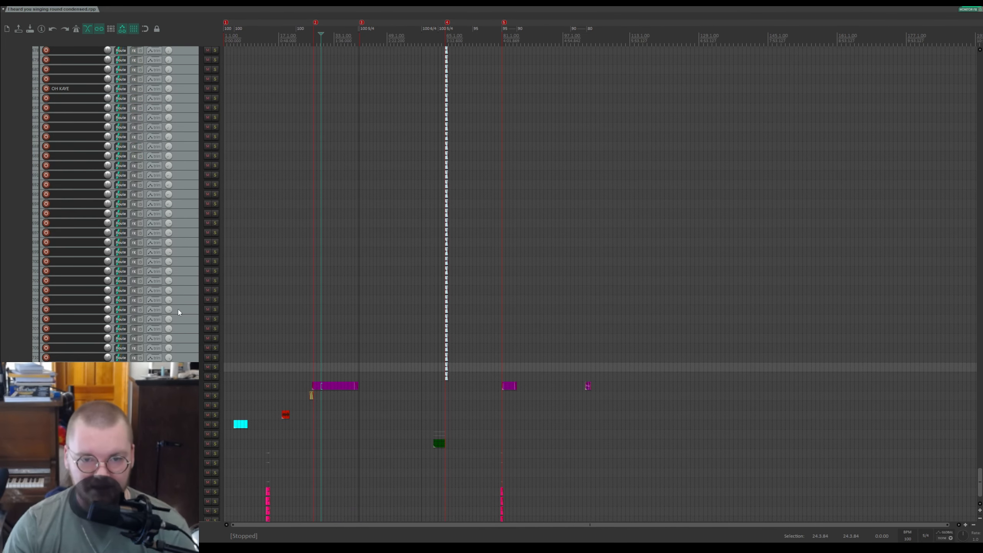
pyautogui.scroll(-3, 178, 312)
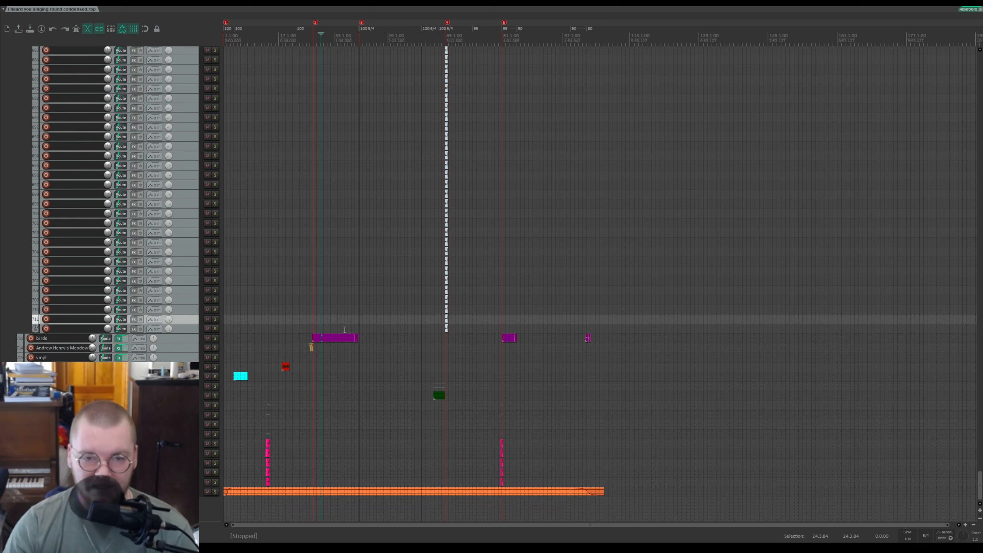
# Step: Set the edit cursor on the timeline ruler before the birds item, play and stop
pyautogui.click(339, 38)
pyautogui.click(350, 41)
pyautogui.scroll(4, 133, 147)
pyautogui.press('space')
pyautogui.scroll(6, 362, 140)
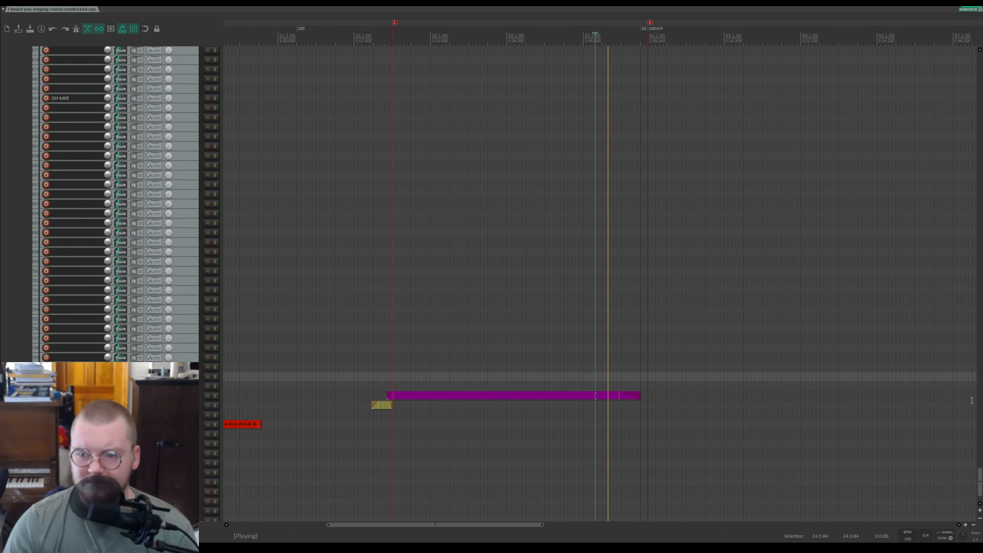
pyautogui.moveTo(979, 482); pyautogui.dragTo(969, 274)
pyautogui.press('space')
# Step: Solo the pink folder in the middle of the track list, play it from the edit cursor, stop and unsolo it
pyautogui.click(582, 38)
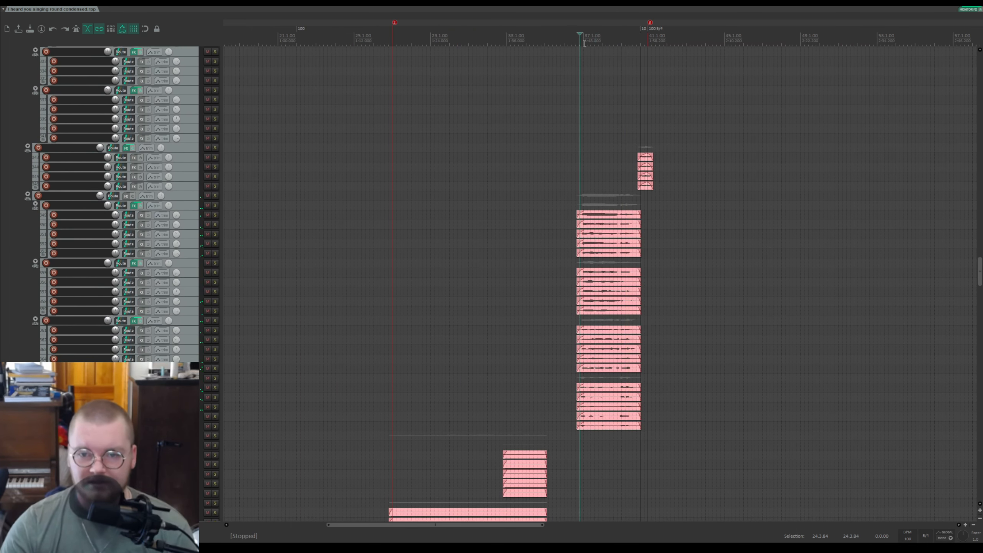
pyautogui.scroll(4, 577, 54)
pyautogui.click(215, 195)
pyautogui.press('space')
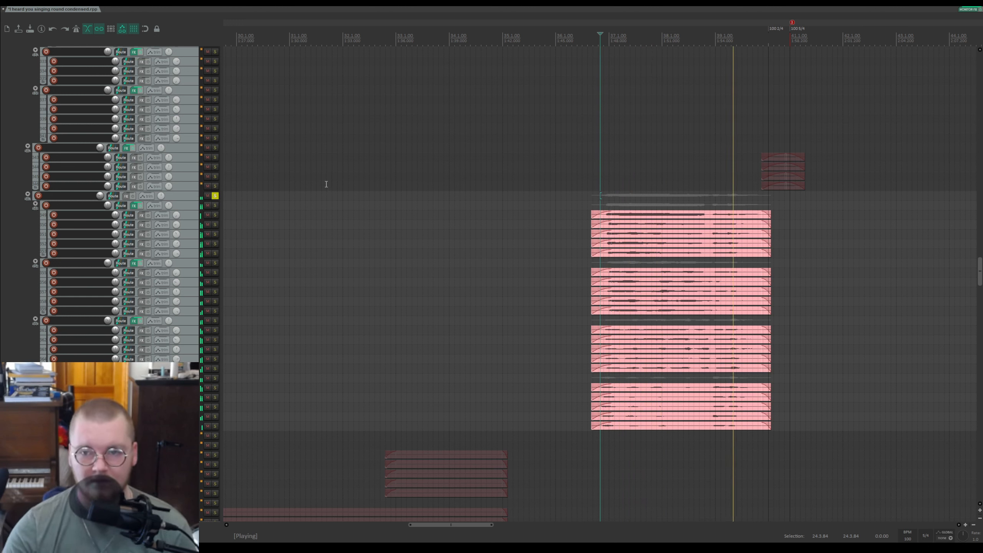
pyautogui.press('space')
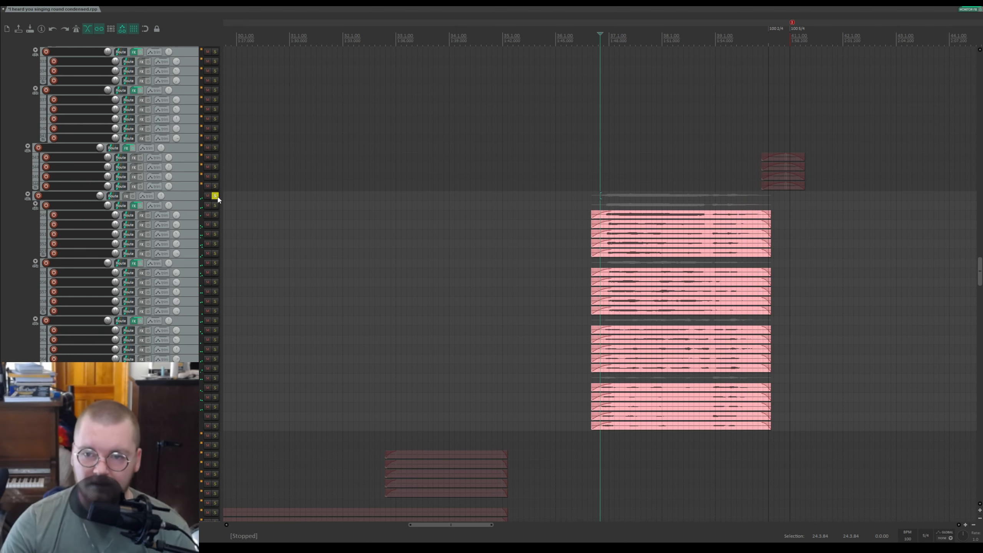
pyautogui.click(214, 196)
# Step: Play the pink sections again from the edit cursor and stop
pyautogui.moveTo(980, 273)
pyautogui.mouseDown()
pyautogui.moveTo(969, 175)
pyautogui.moveTo(976, 57)
pyautogui.moveTo(973, 262)
pyautogui.mouseUp()
pyautogui.press('space')
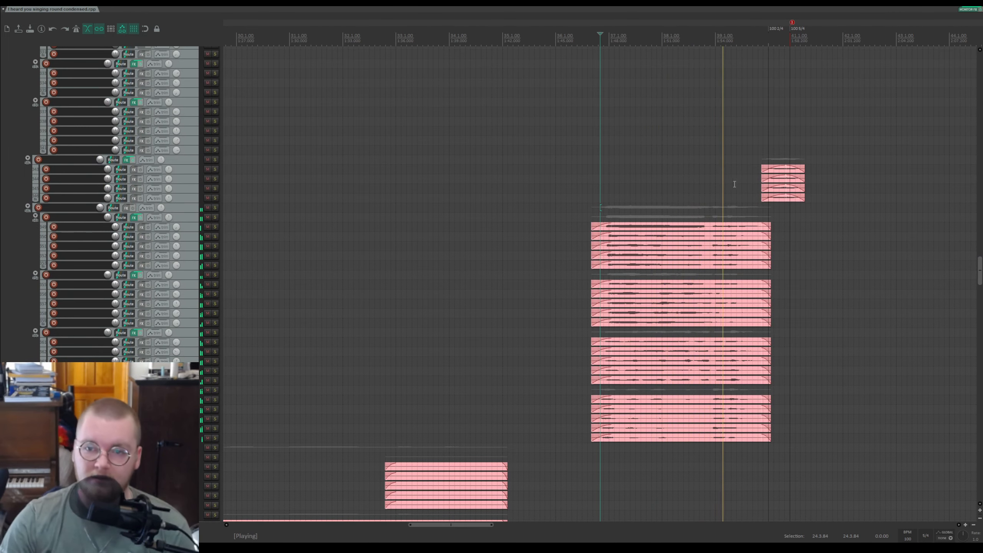
pyautogui.press('space')
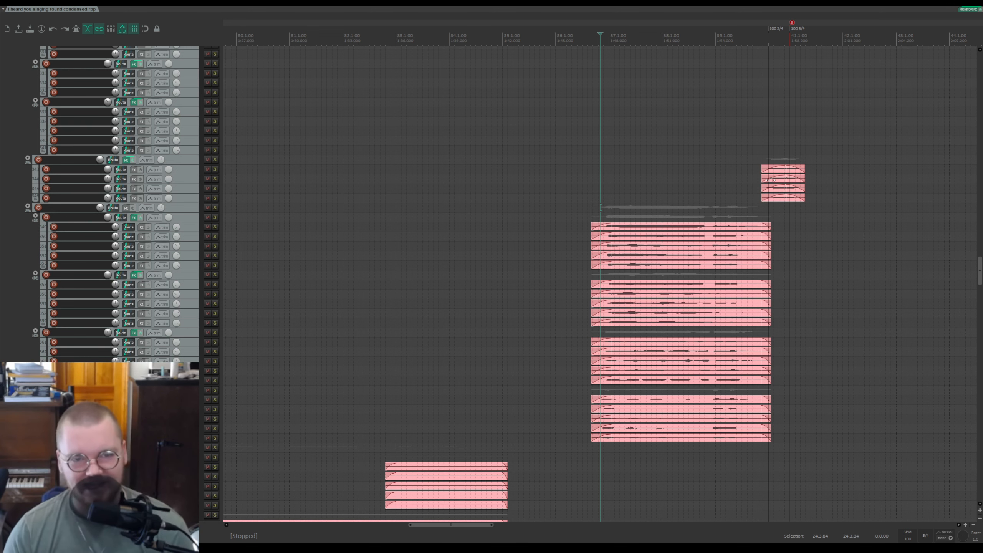
# Step: Set the edit cursor on the ruler just before the lower pink sections, play and stop
pyautogui.click(849, 101)
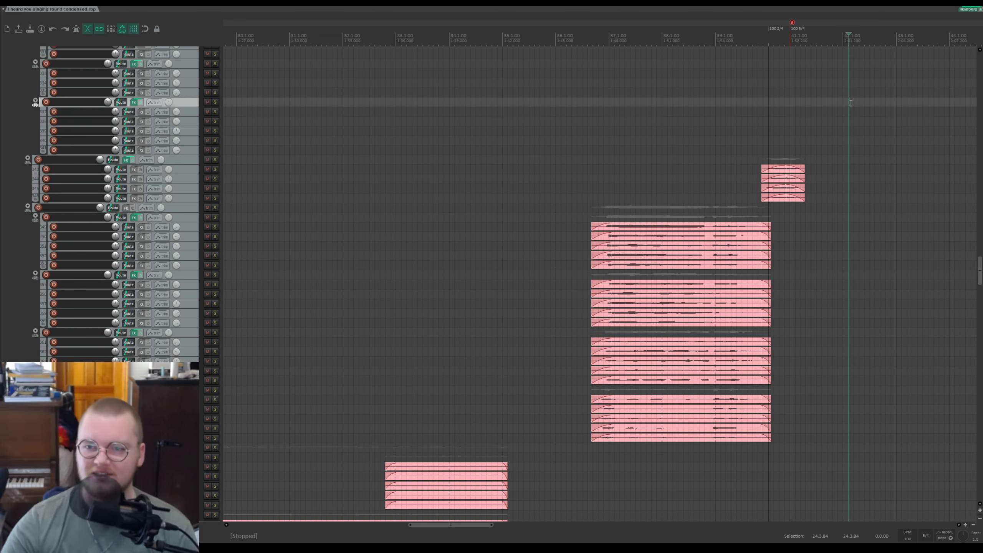
pyautogui.scroll(4, 674, 66)
pyautogui.scroll(-3, 525, 114)
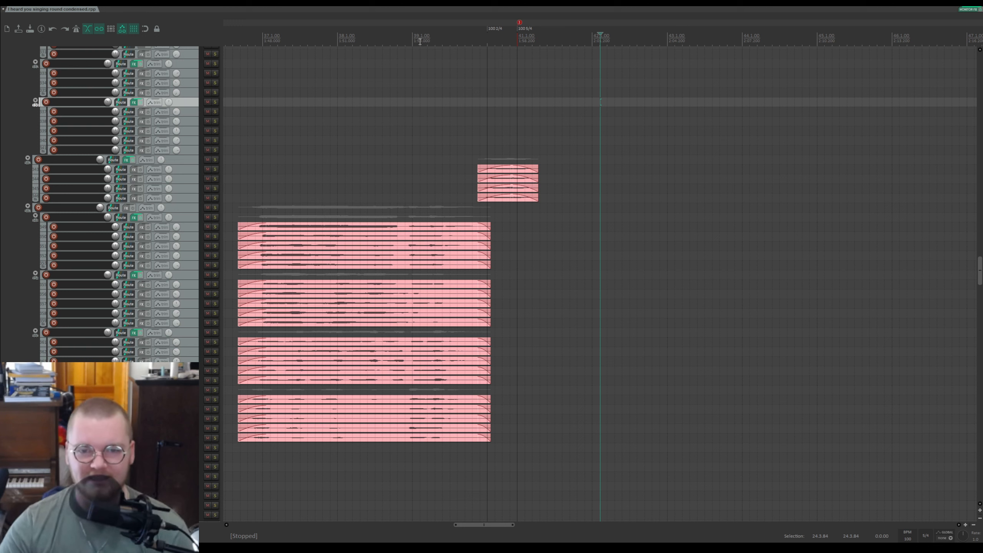
pyautogui.click(406, 35)
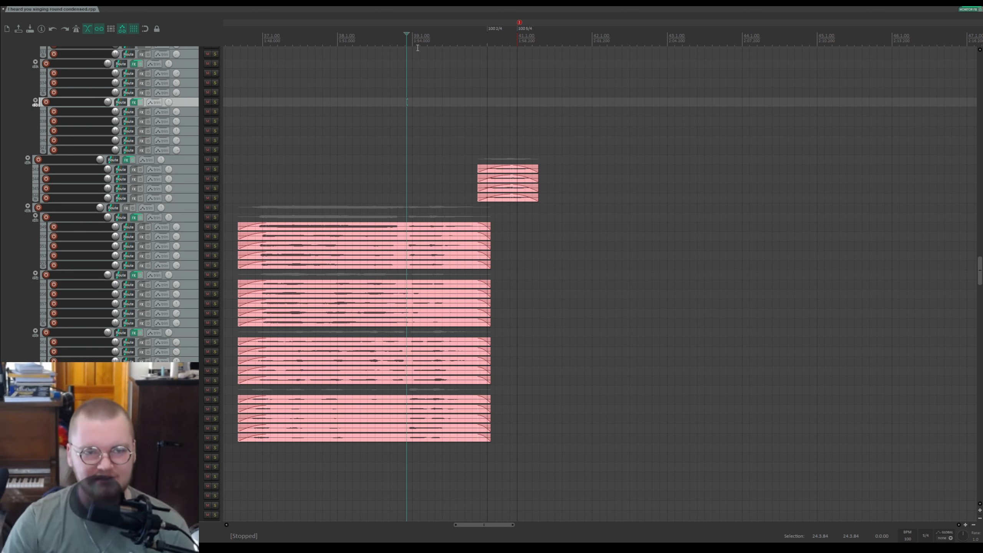
pyautogui.press('space')
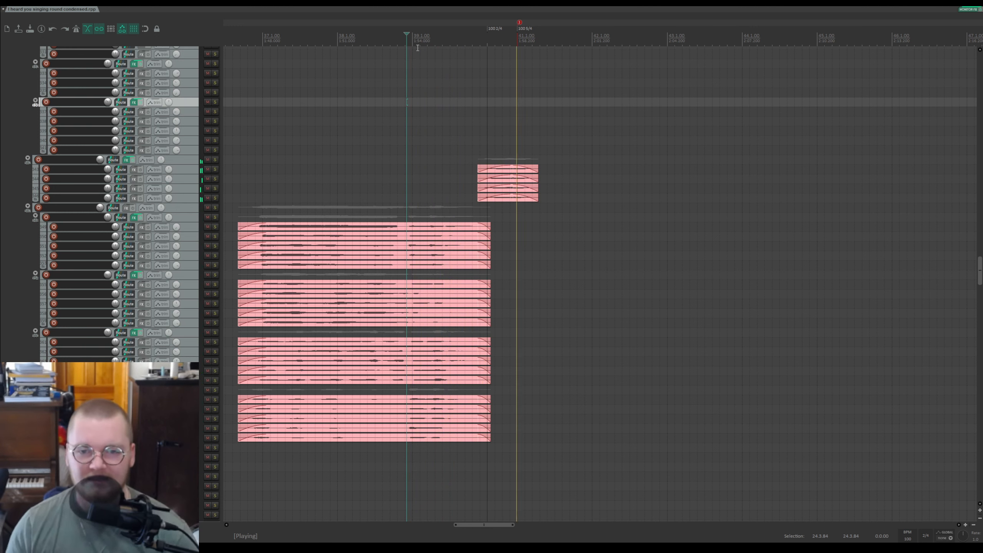
pyautogui.press('space')
# Step: Solo the small upper pink folder, set the edit cursor just before its items, play and stop
pyautogui.click(214, 159)
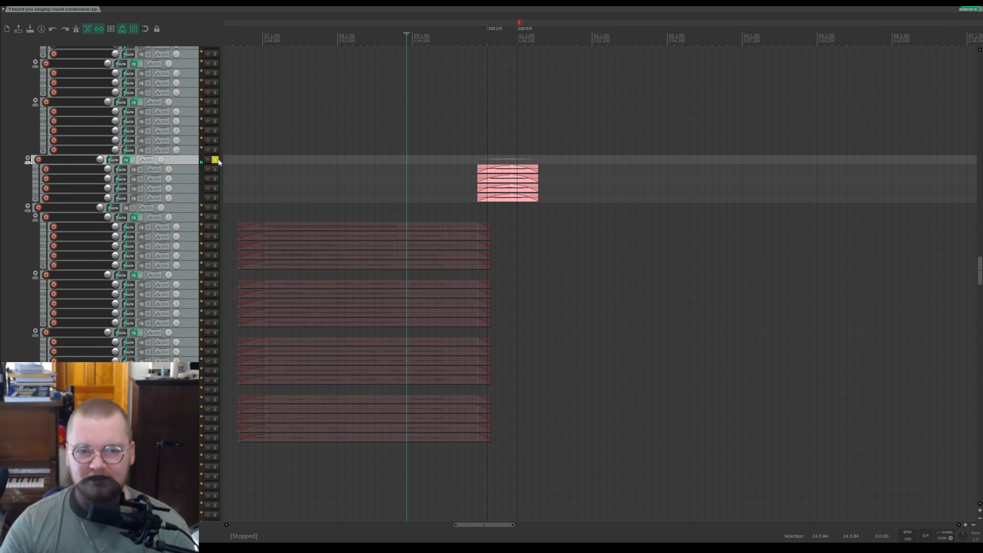
pyautogui.click(484, 39)
pyautogui.scroll(2, 513, 72)
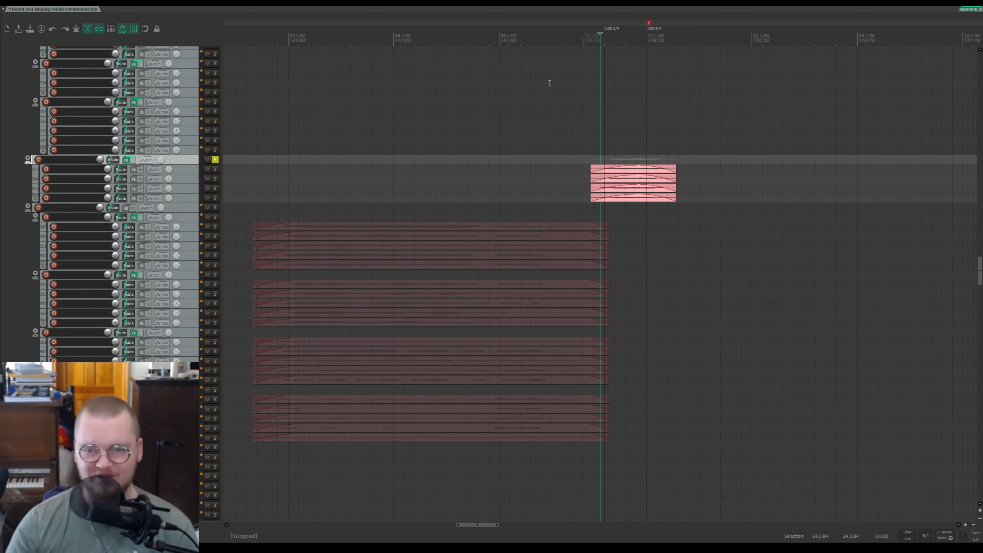
pyautogui.click(590, 41)
pyautogui.press('space')
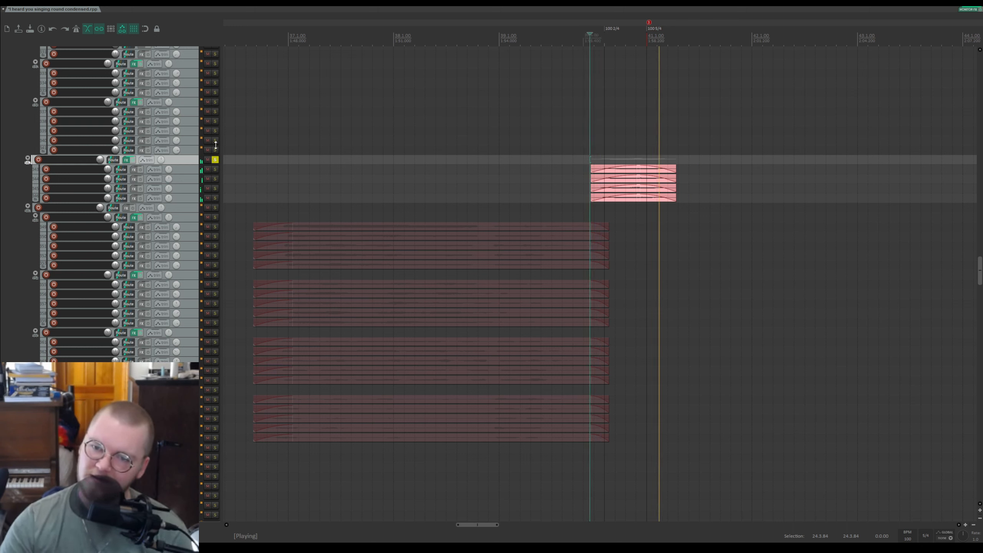
pyautogui.press('space')
# Step: Bypass that folder's effects, play and stop to compare, re-enable the effects and unsolo the folder
pyautogui.click(134, 160)
pyautogui.press('space')
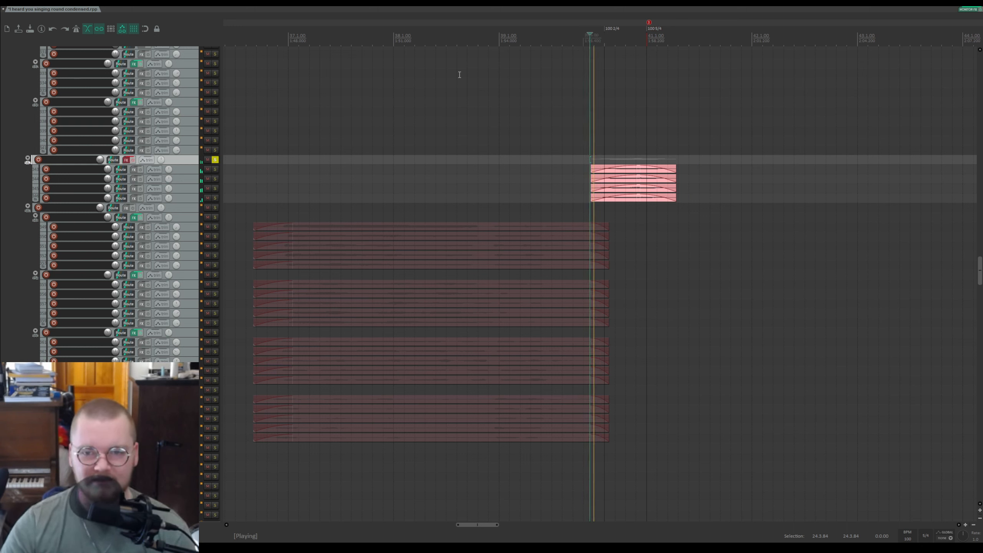
pyautogui.press('space')
pyautogui.click(134, 160)
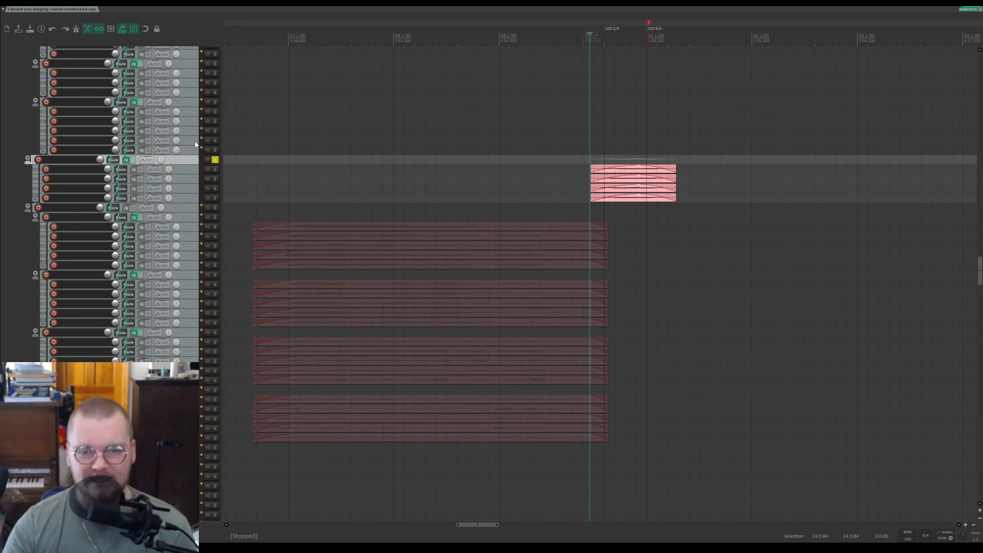
pyautogui.click(215, 160)
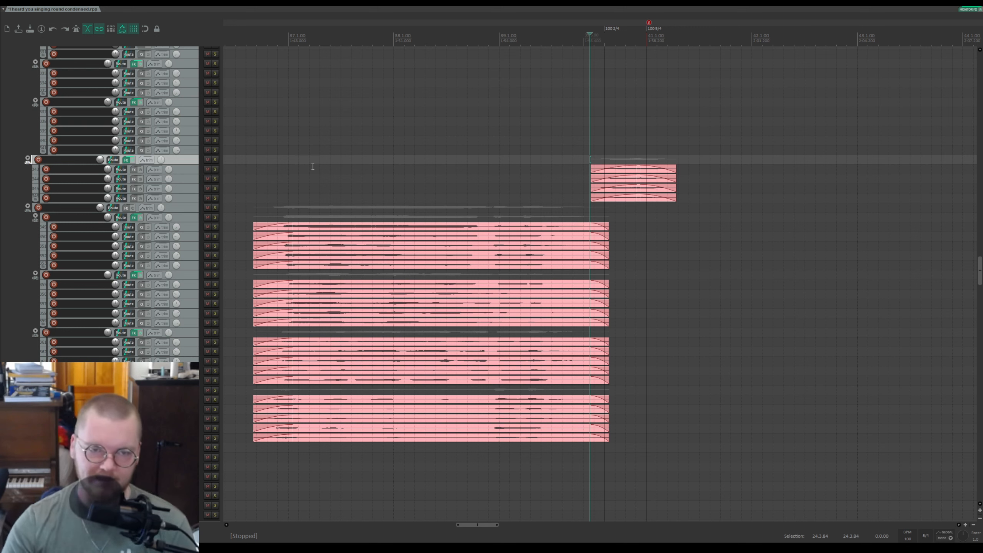
# Step: Save the project, then play the upper pink folder soloed from the edit cursor, unsoloing it and stopping
pyautogui.hotkey('ctrl', 's')
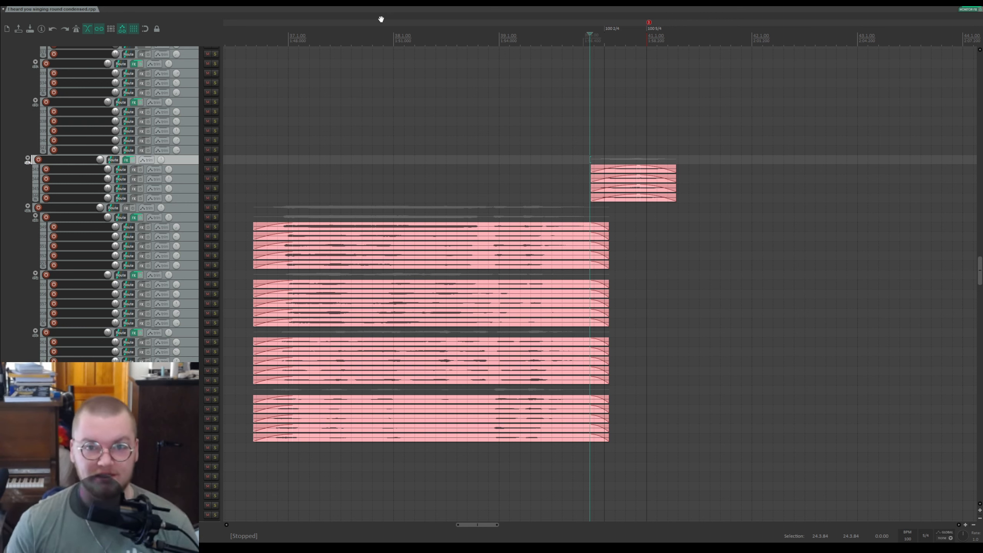
pyautogui.click(215, 159)
pyautogui.press('space')
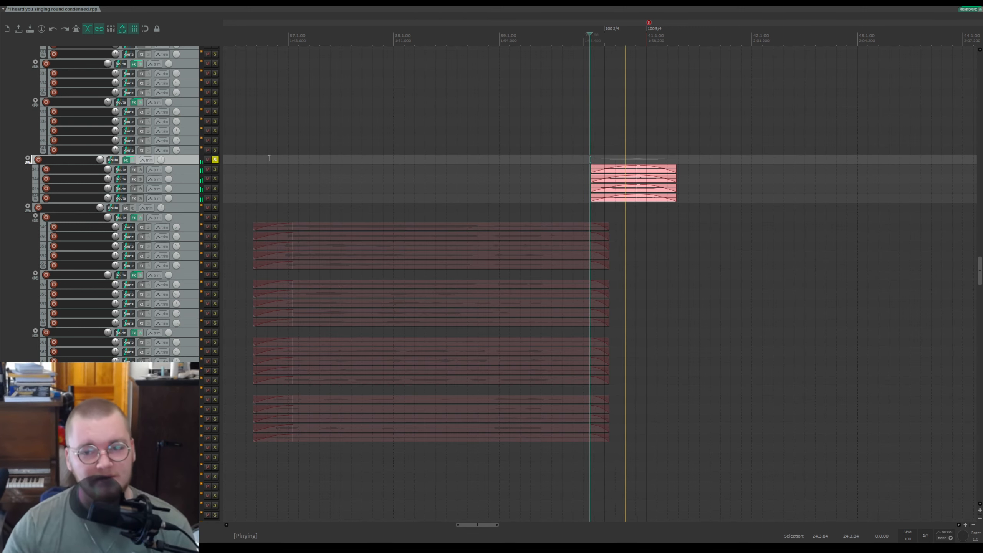
pyautogui.click(214, 159)
pyautogui.press('space')
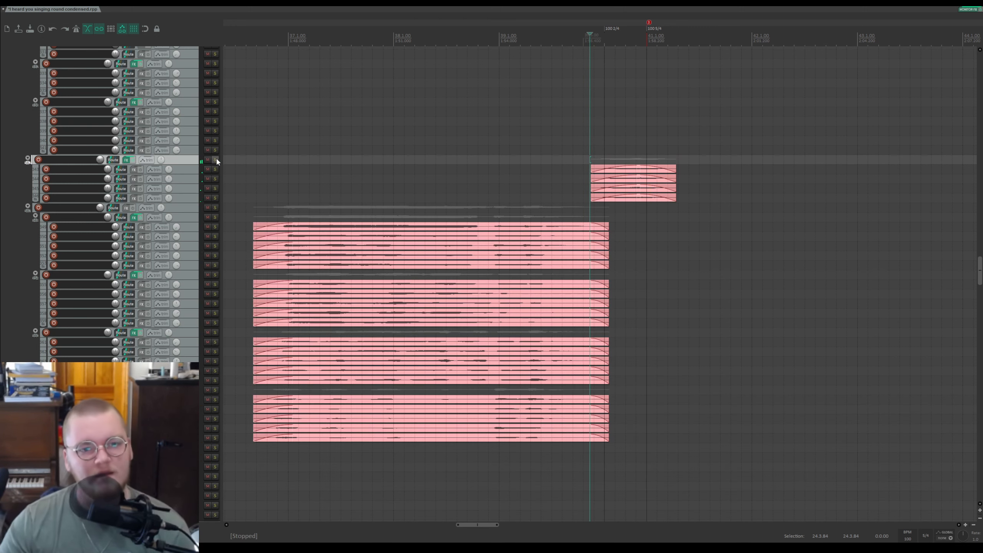
# Step: Set the edit cursor at the end of the pink sections, play the full mix and stop
pyautogui.scroll(-1, 162, 206)
pyautogui.scroll(12, 161, 206)
pyautogui.scroll(-5, 726, 257)
pyautogui.click(608, 37)
pyautogui.press('space')
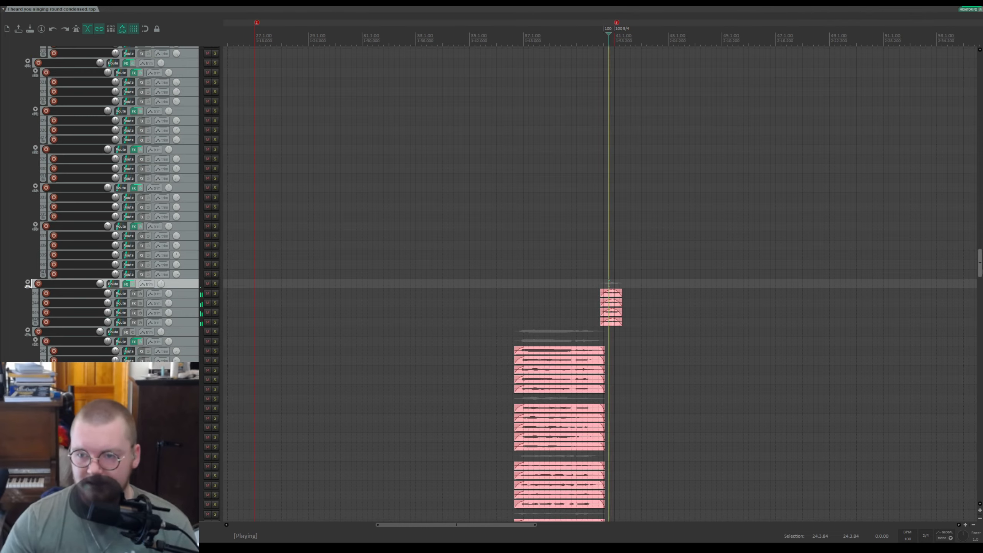
pyautogui.scroll(-20, 938, 430)
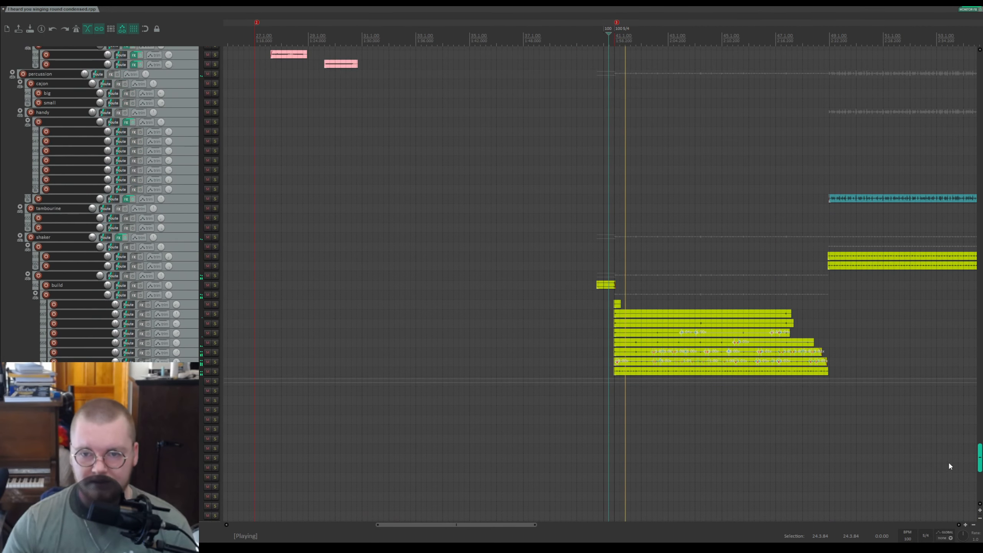
pyautogui.scroll(8, 581, 273)
pyautogui.press('space')
# Step: Set the edit cursor before the build clip, solo the build track, play, stop and unsolo it
pyautogui.click(325, 257)
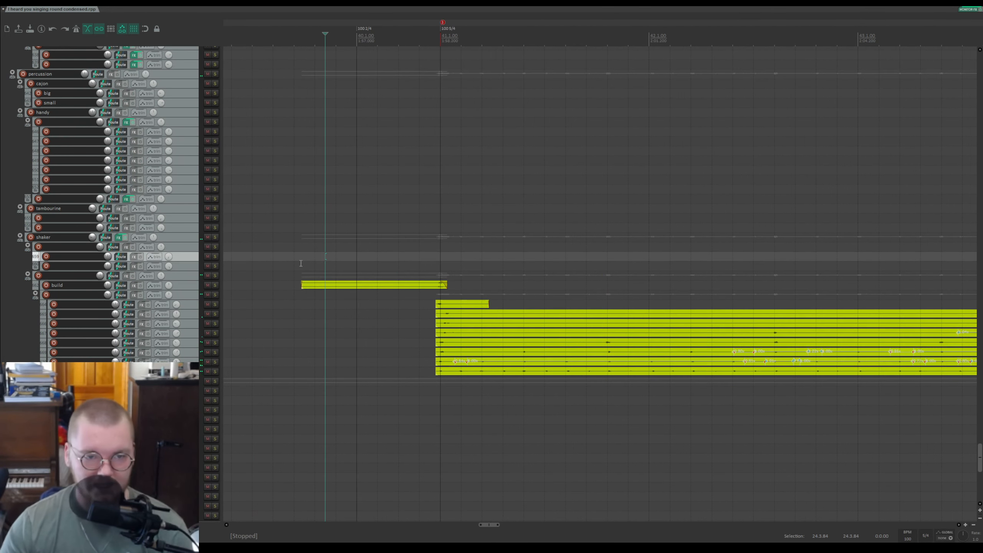
pyautogui.click(215, 285)
pyautogui.press('space')
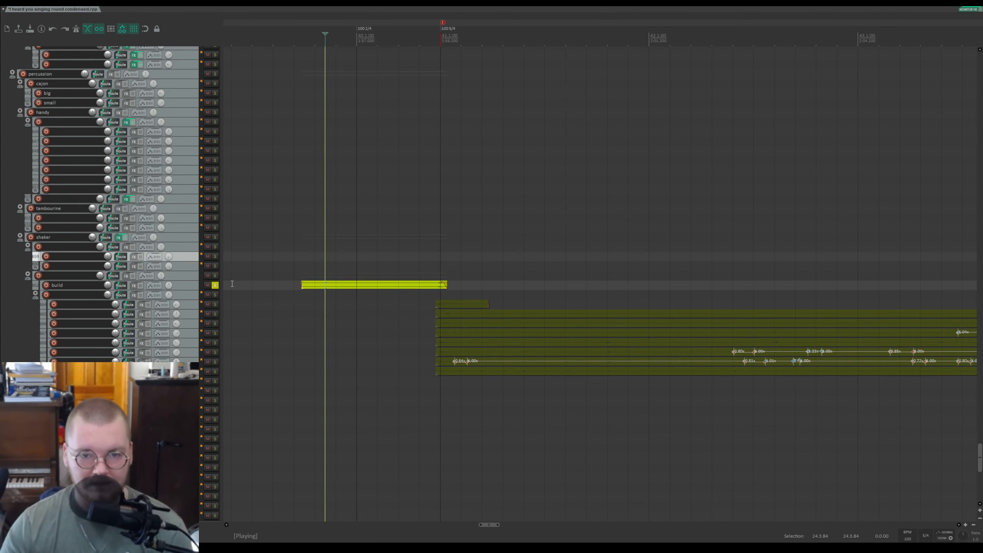
pyautogui.press('space')
pyautogui.click(215, 286)
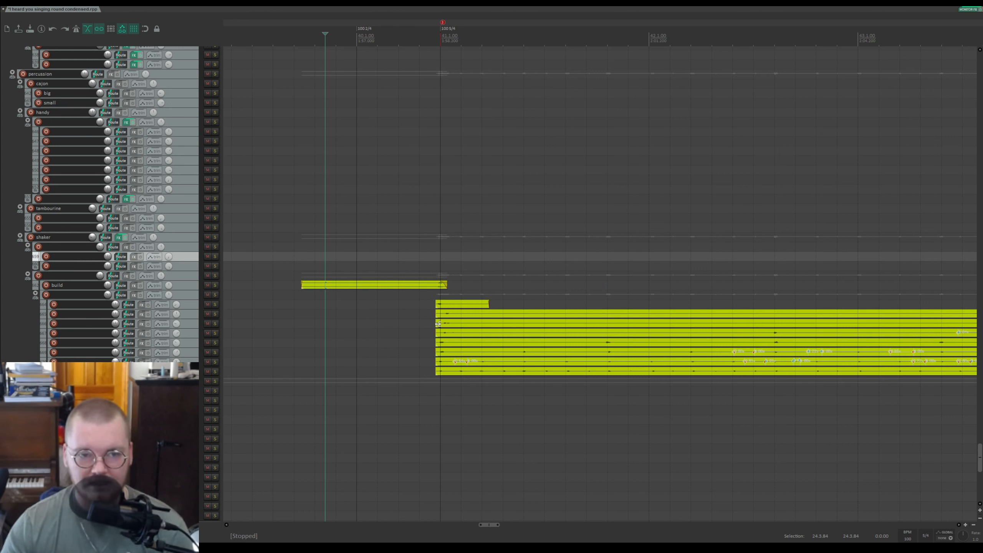
# Step: Save the project and play the soloed build track from a slightly earlier cursor position, then unsolo it
pyautogui.hotkey('ctrl', 's')
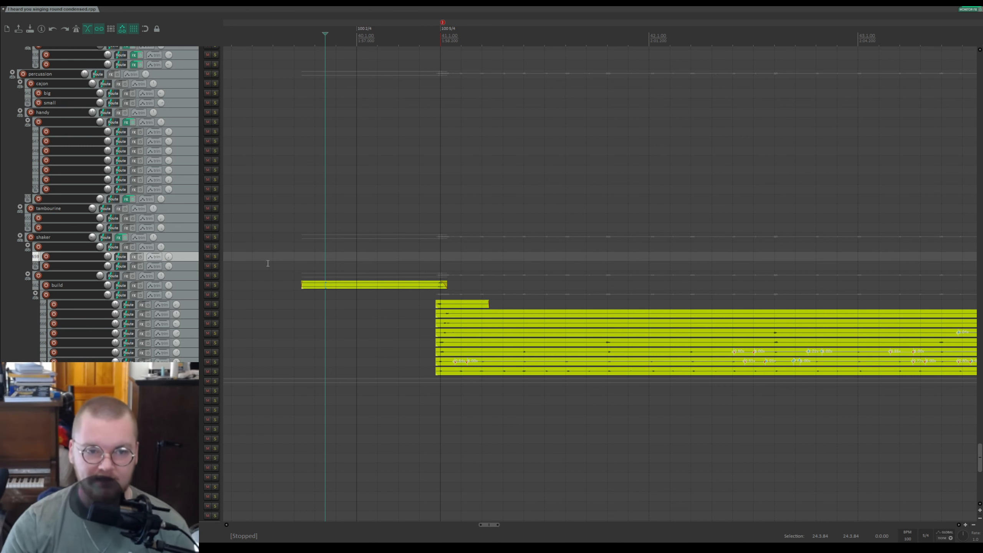
pyautogui.click(215, 285)
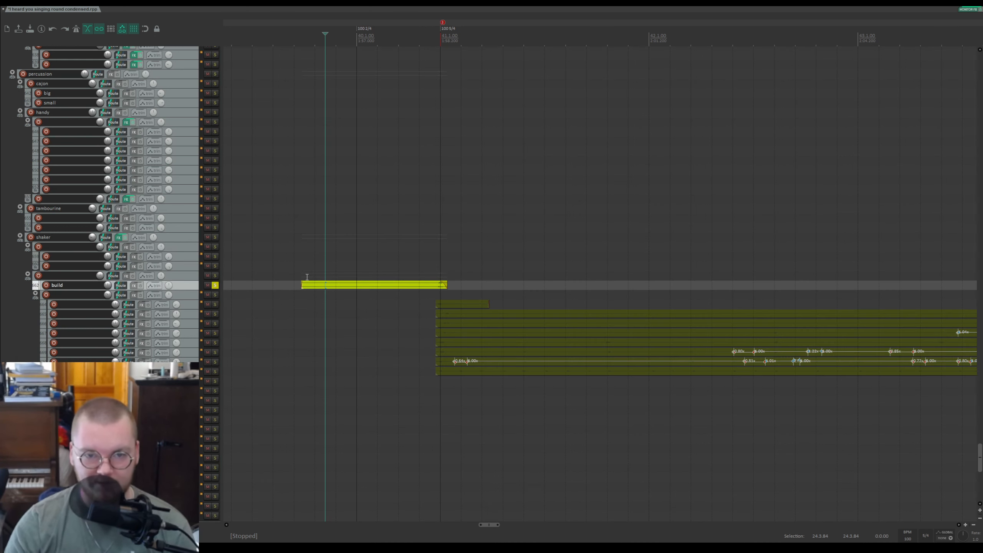
pyautogui.click(307, 277)
pyautogui.press('space')
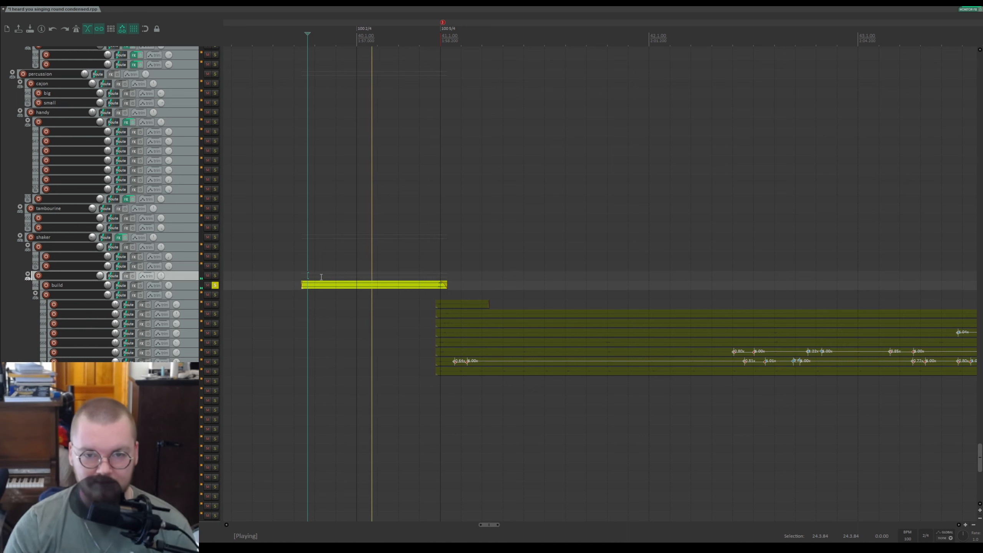
pyautogui.press('space')
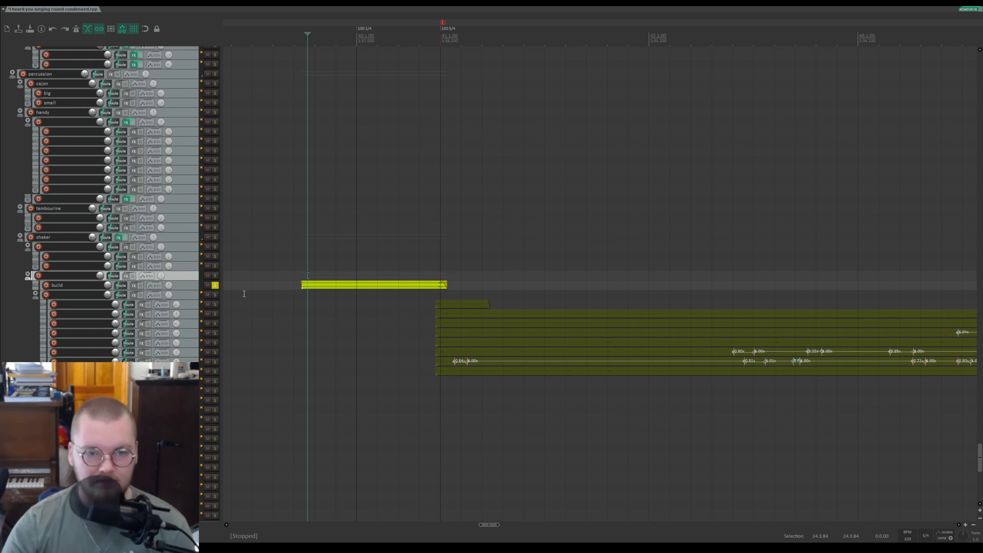
pyautogui.click(215, 285)
# Step: Solo the shaker folder, play and stop
pyautogui.click(214, 237)
pyautogui.press('space')
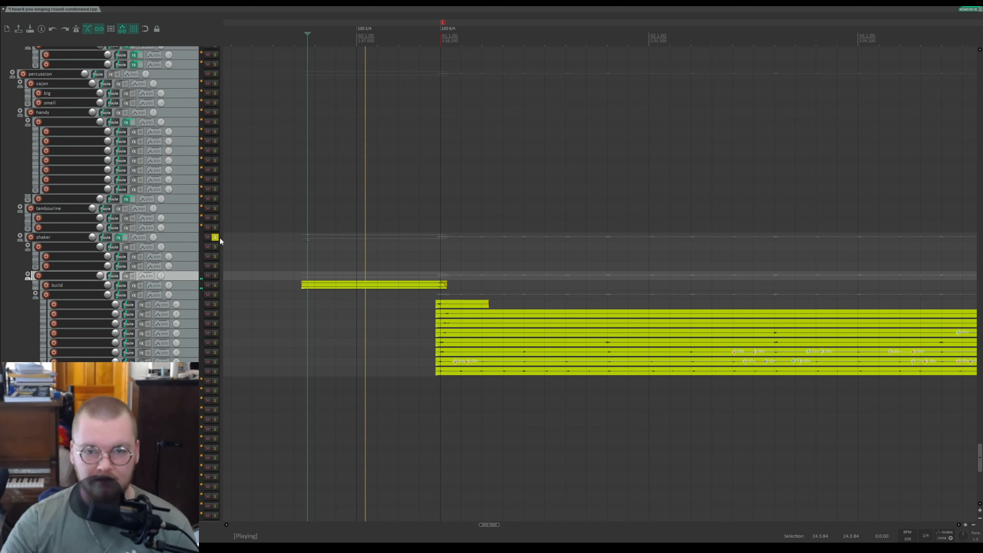
pyautogui.press('space')
# Step: Solo the last track in the build folder, set the edit cursor at its clip start, play and stop
pyautogui.scroll(-5, 548, 288)
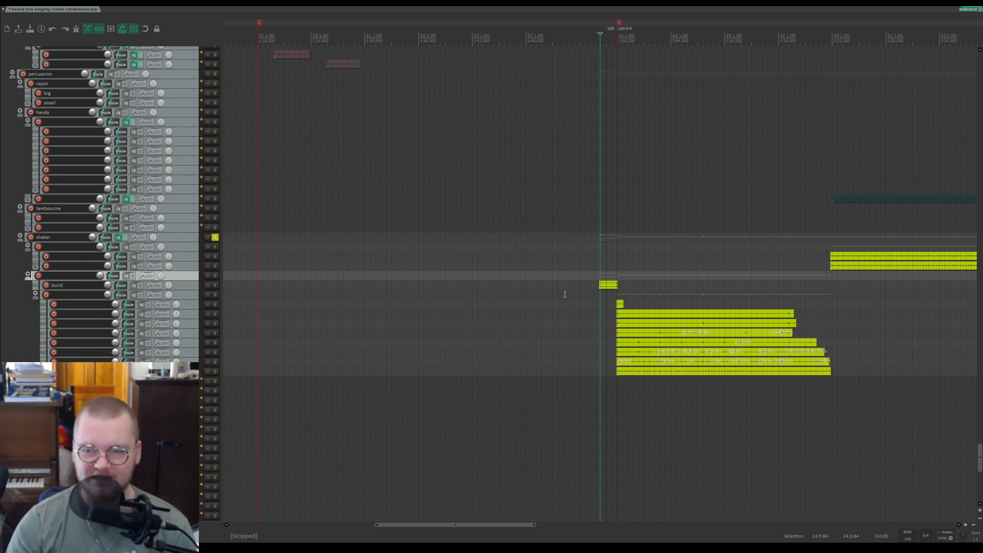
pyautogui.click(733, 293)
pyautogui.scroll(5, 734, 292)
pyautogui.scroll(-3, 635, 288)
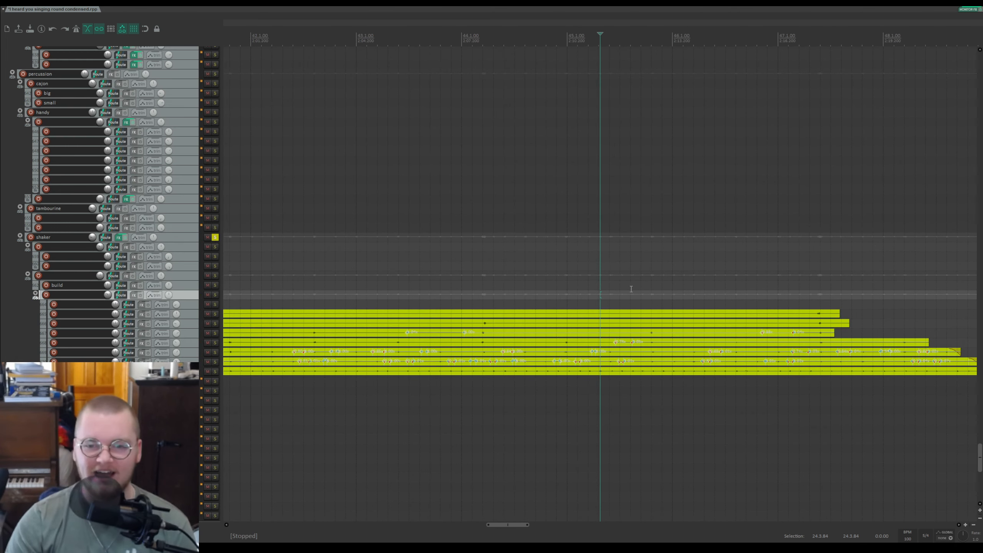
pyautogui.click(219, 374)
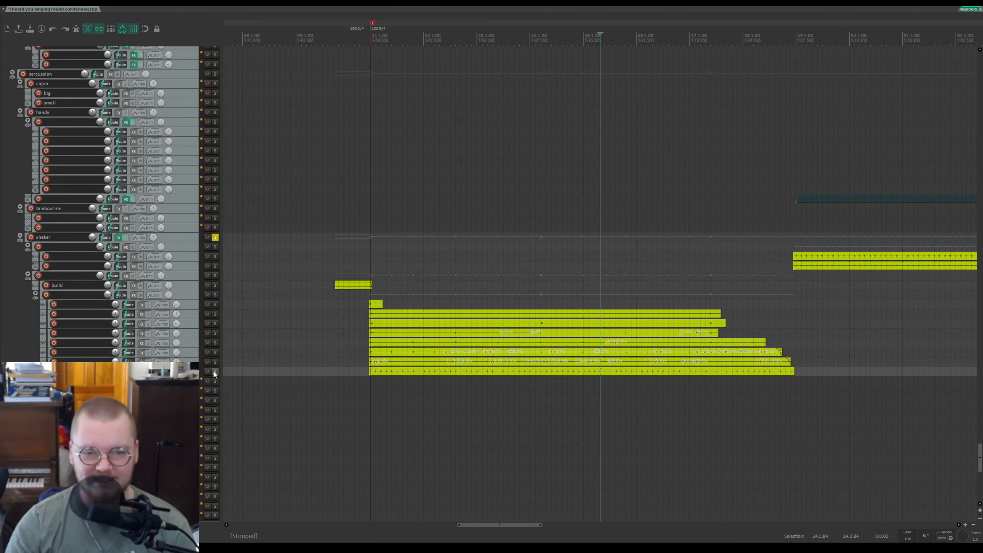
pyautogui.click(215, 372)
pyautogui.click(369, 365)
pyautogui.press('space')
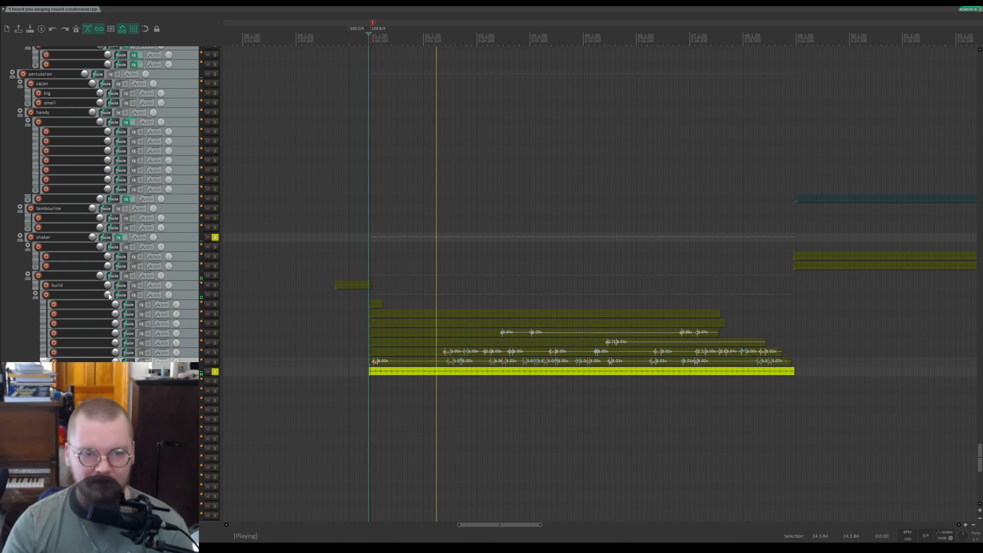
pyautogui.press('space')
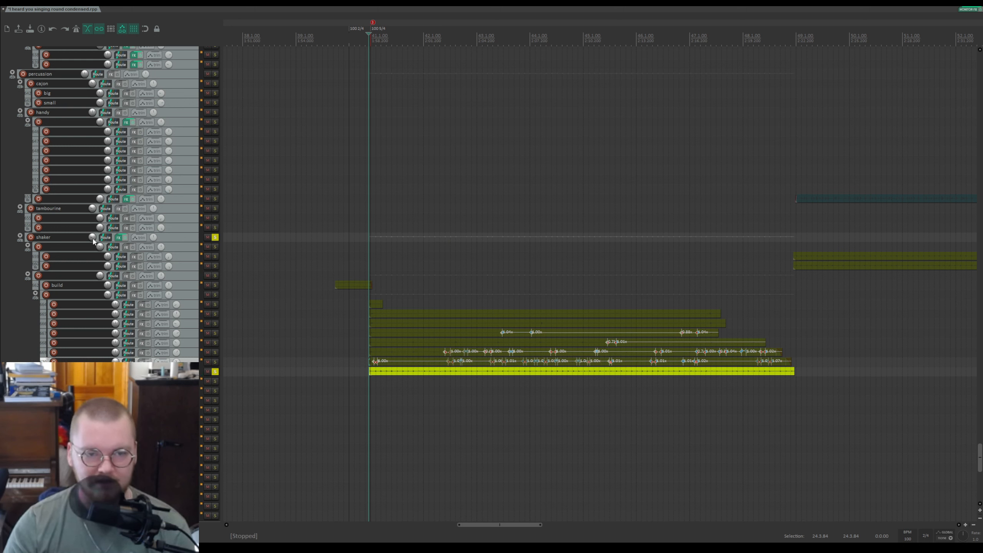
# Step: Play the soloed build-folder track again, save the project during playback and stop
pyautogui.press('space')
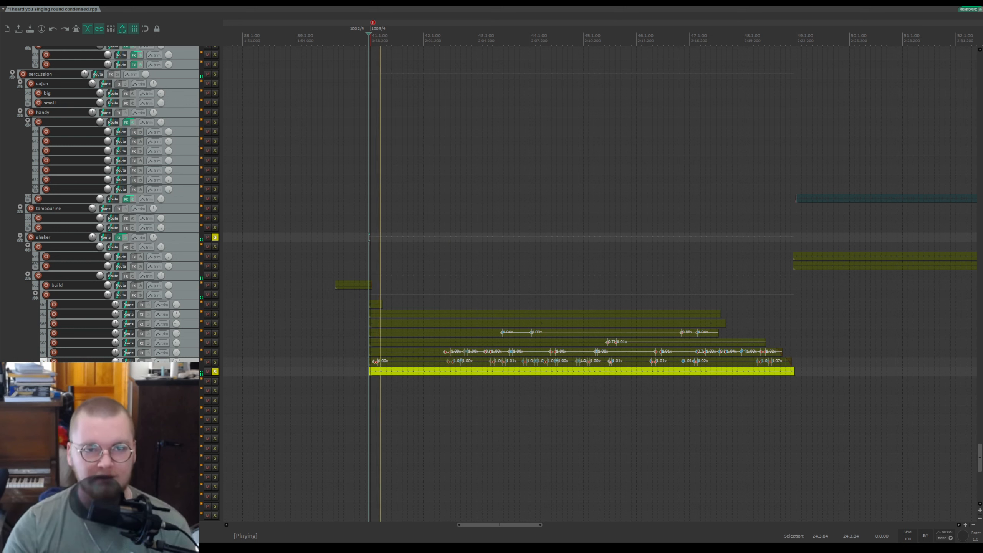
pyautogui.scroll(3, 533, 211)
pyautogui.hotkey('ctrl', 's')
pyautogui.moveTo(684, 26); pyautogui.dragTo(387, 30)
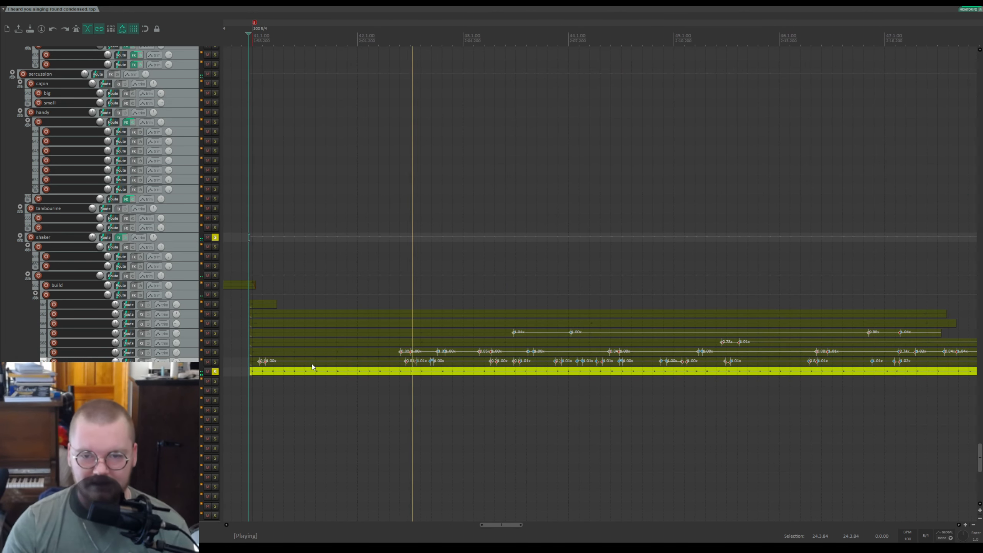
pyautogui.scroll(-2, 312, 366)
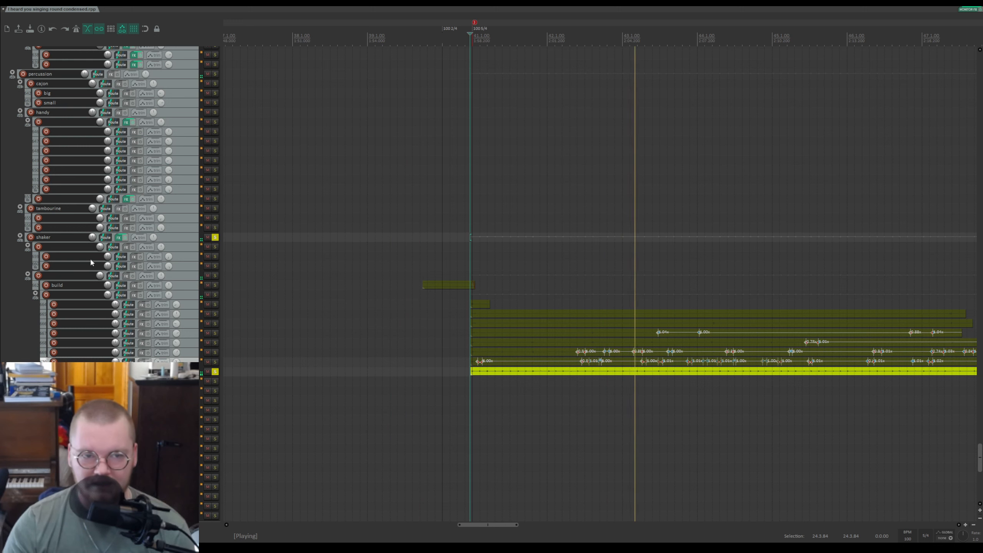
pyautogui.press('space')
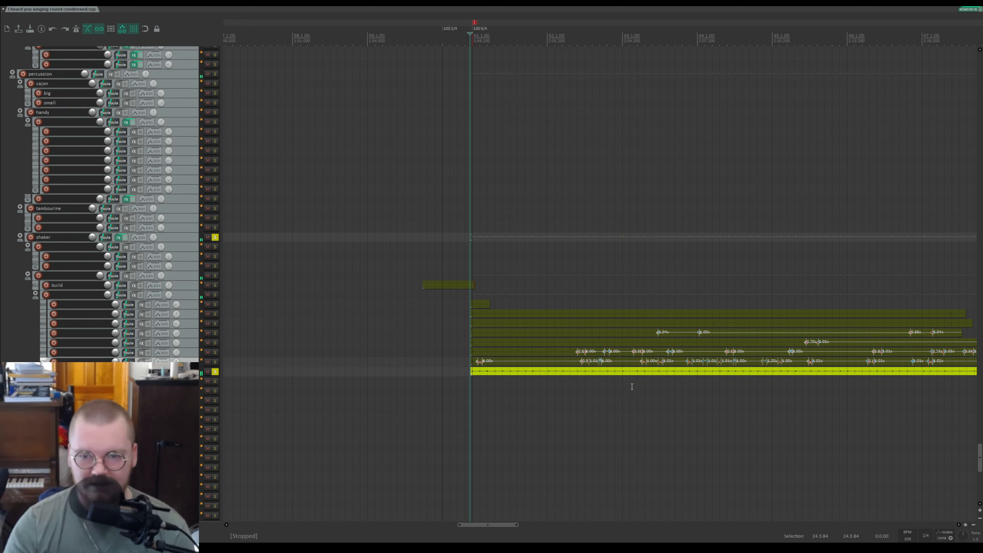
# Step: Solo the second-to-last build-folder track alongside the last one and play from the section start
pyautogui.scroll(2, 689, 304)
pyautogui.moveTo(695, 28); pyautogui.dragTo(341, 33)
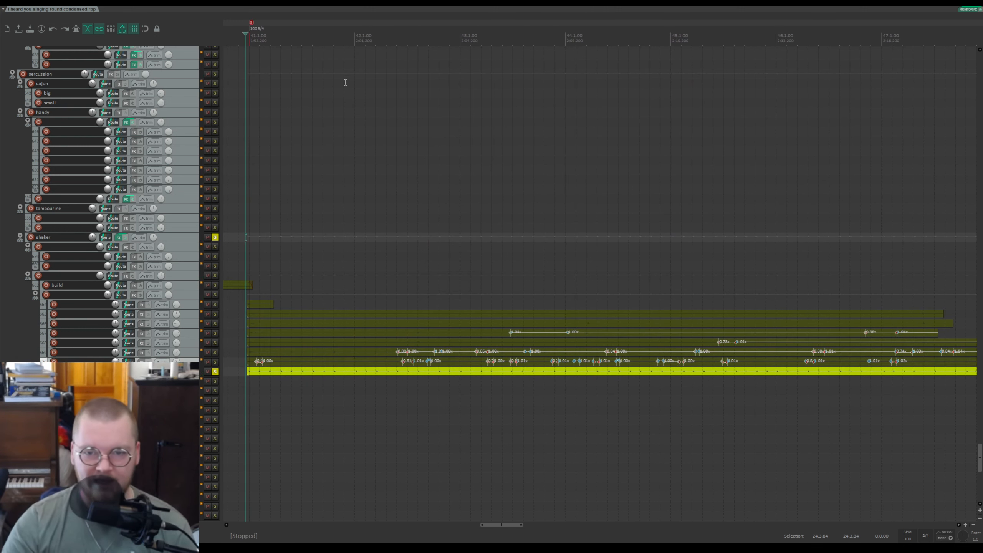
pyautogui.click(215, 363)
pyautogui.scroll(3, 289, 376)
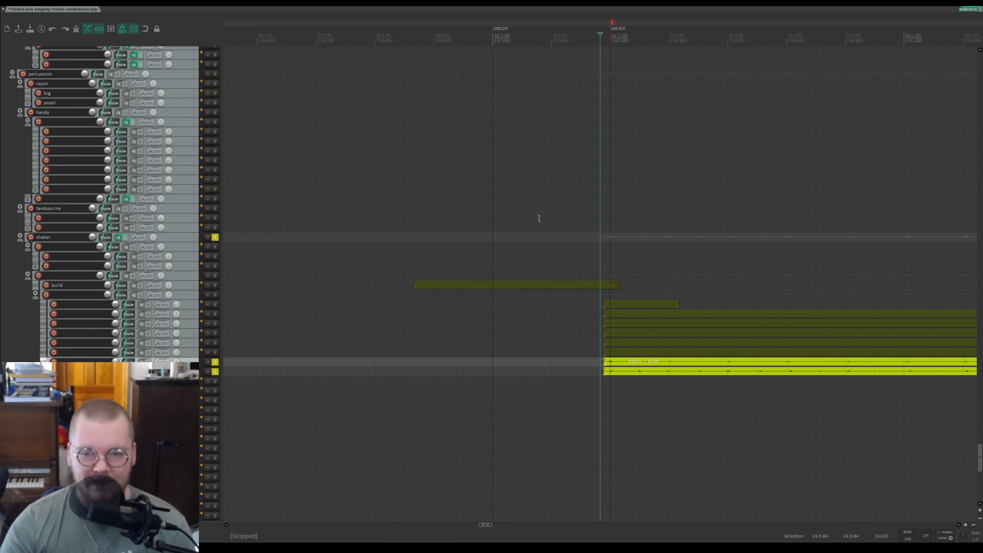
pyautogui.moveTo(734, 25); pyautogui.dragTo(492, 25)
pyautogui.press('space')
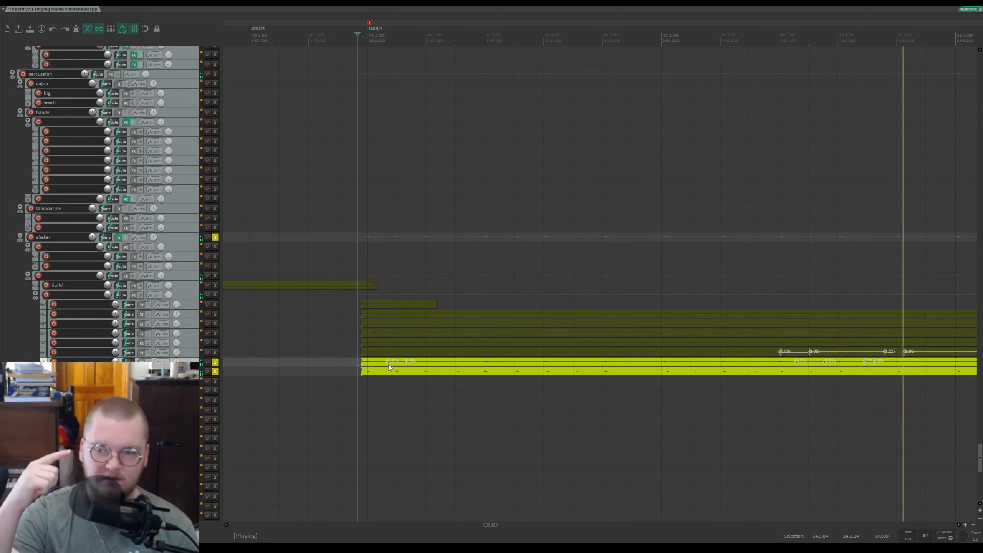
# Step: Add solo to the next three build-folder tracks upward in turn while auditioning, then stop playback
pyautogui.click(215, 352)
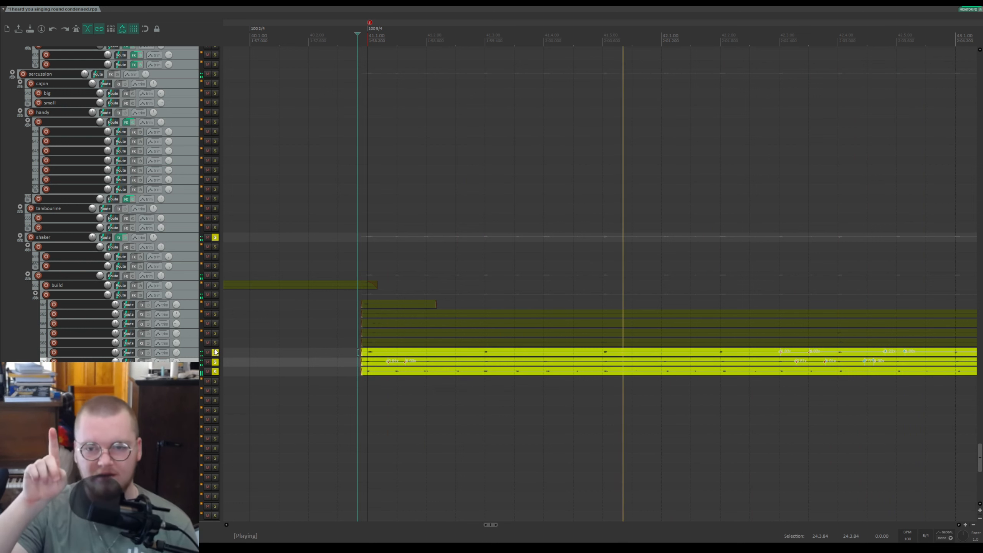
pyautogui.press('space')
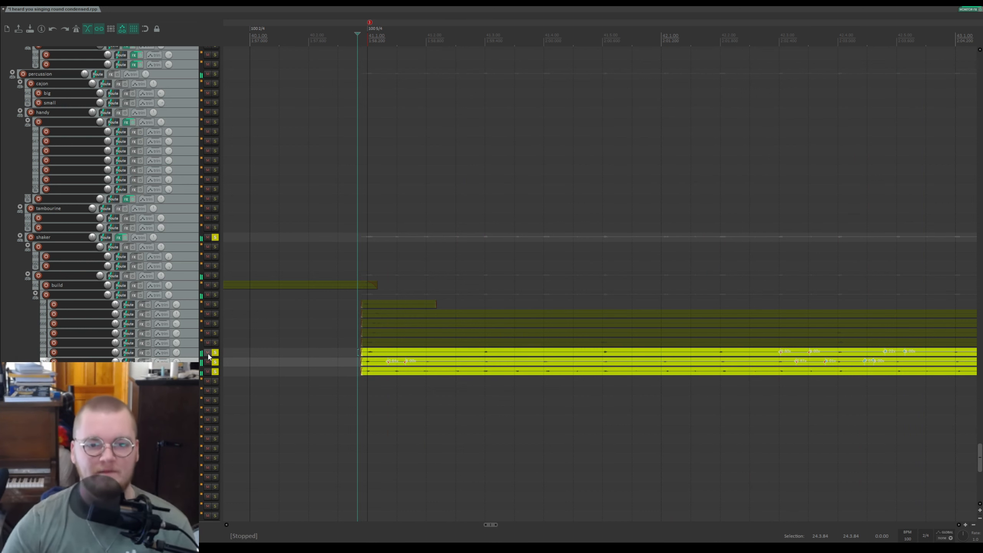
pyautogui.click(215, 343)
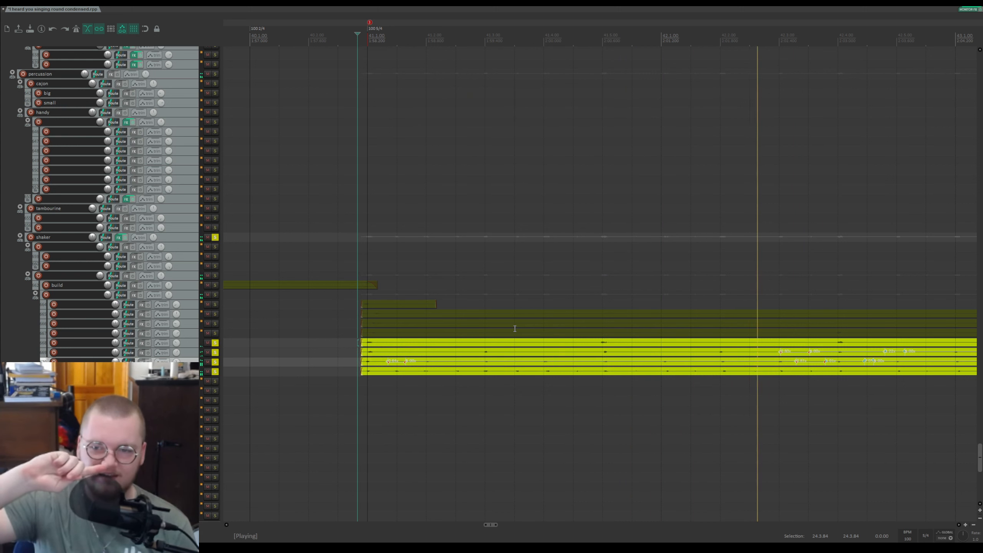
pyautogui.click(216, 333)
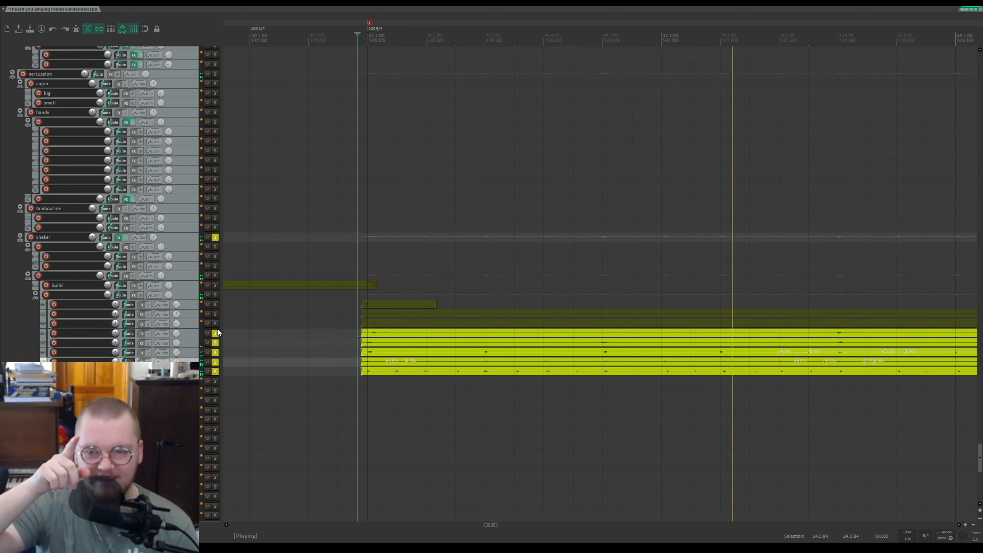
pyautogui.press('space')
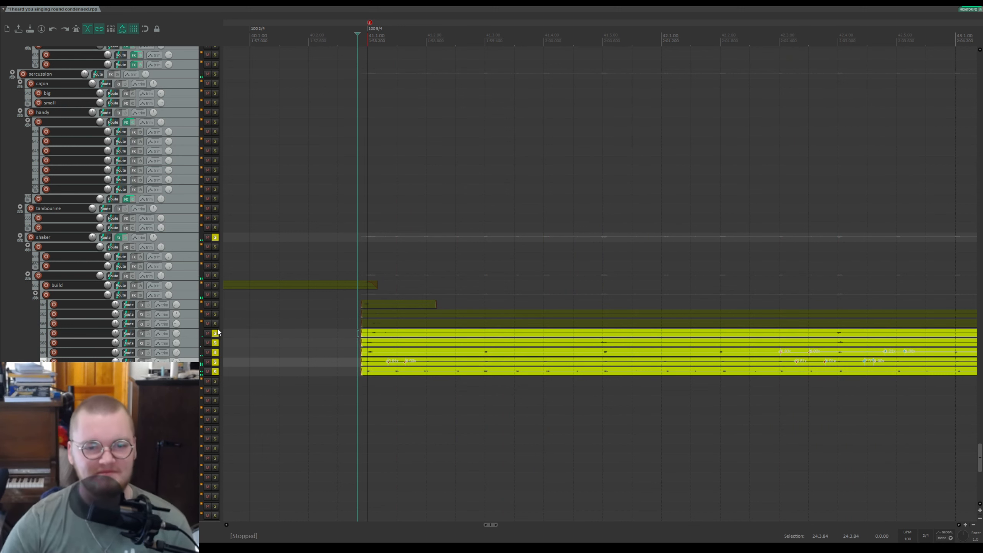
# Step: Solo the next build-folder track up, play the section and stop
pyautogui.click(215, 325)
pyautogui.scroll(-4, 627, 437)
pyautogui.press('space')
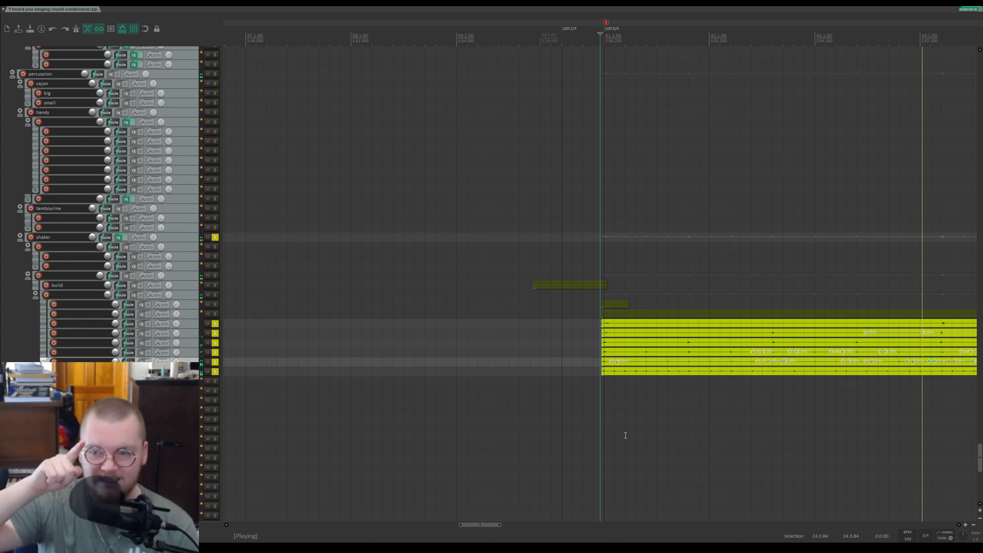
pyautogui.press('space')
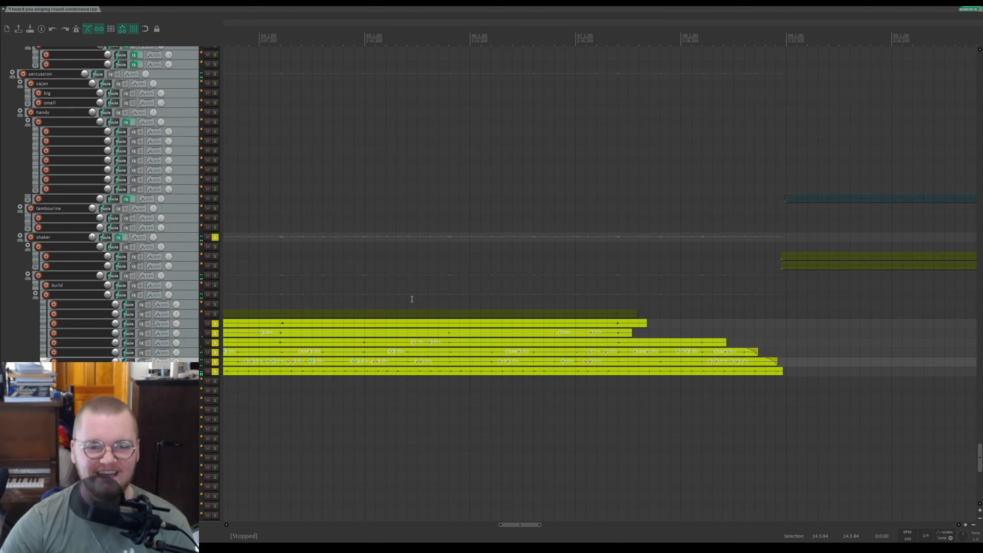
# Step: Solo the topmost build-folder track and follow the playback along the timeline
pyautogui.click(215, 314)
pyautogui.scroll(-3, 585, 347)
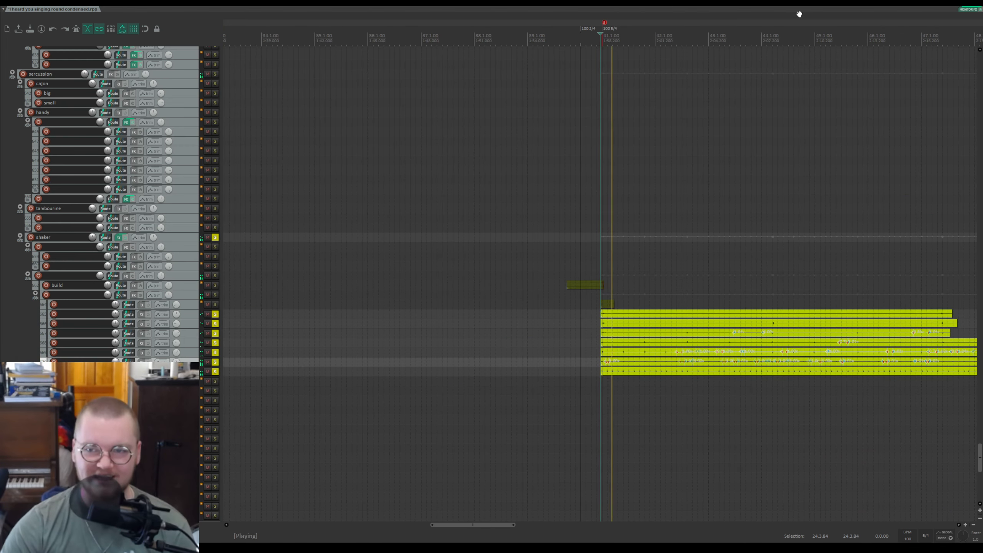
pyautogui.hscroll(5, 722, 20)
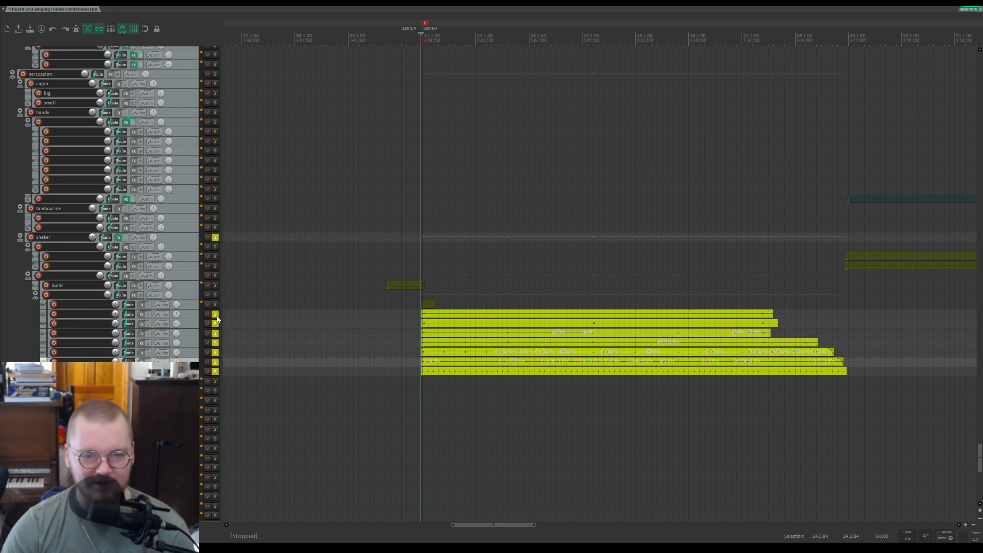
# Step: Toggle solos across the build-folder tracks, then undo the last four solo changes
pyautogui.click(215, 316)
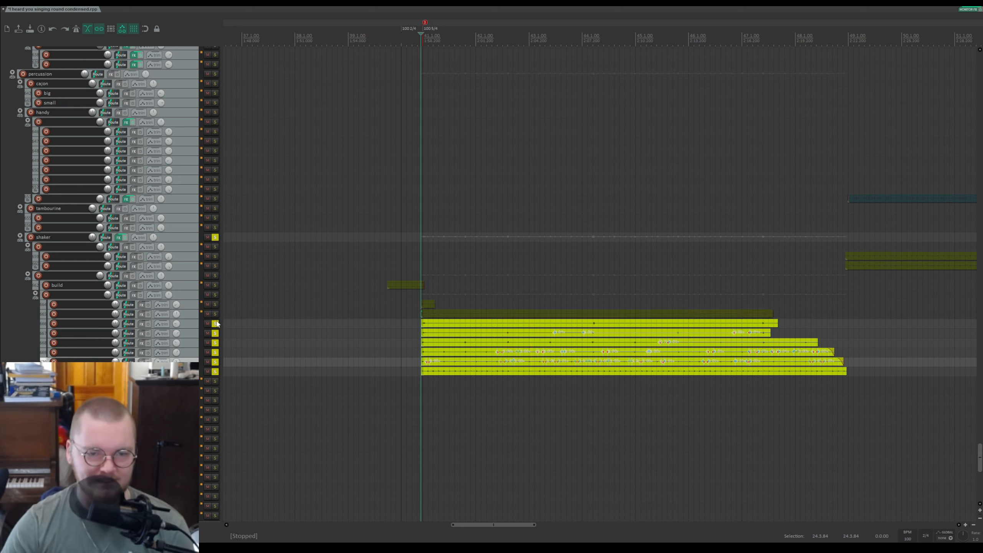
pyautogui.moveTo(215, 323); pyautogui.dragTo(213, 377)
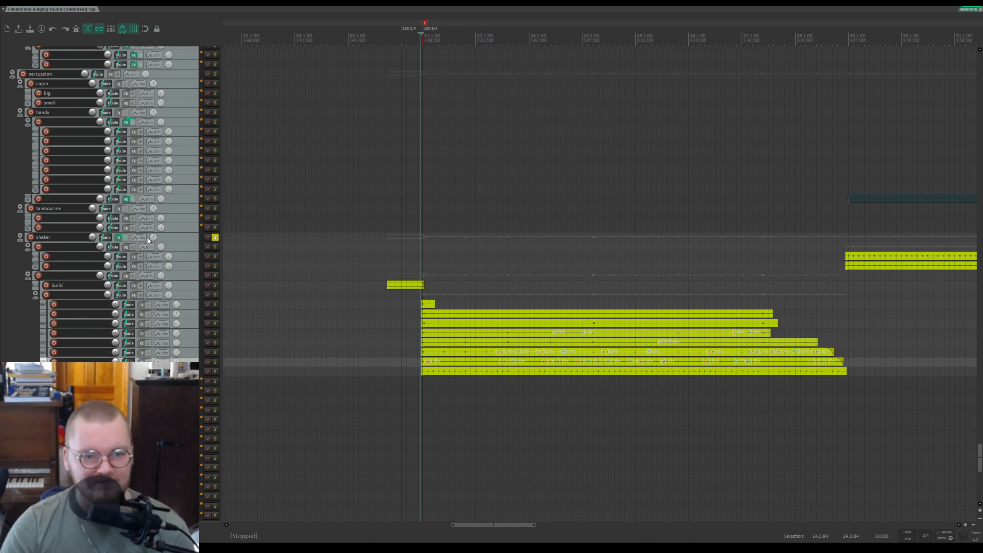
pyautogui.hotkey('ctrl', 'z')
pyautogui.hotkey('ctrl', 'z')
pyautogui.hotkey('ctrl', 'z')
pyautogui.hotkey('ctrl', 'z')
pyautogui.hotkey('ctrl', 'z')
pyautogui.hotkey('ctrl', 'z')
pyautogui.hotkey('ctrl', 'z')
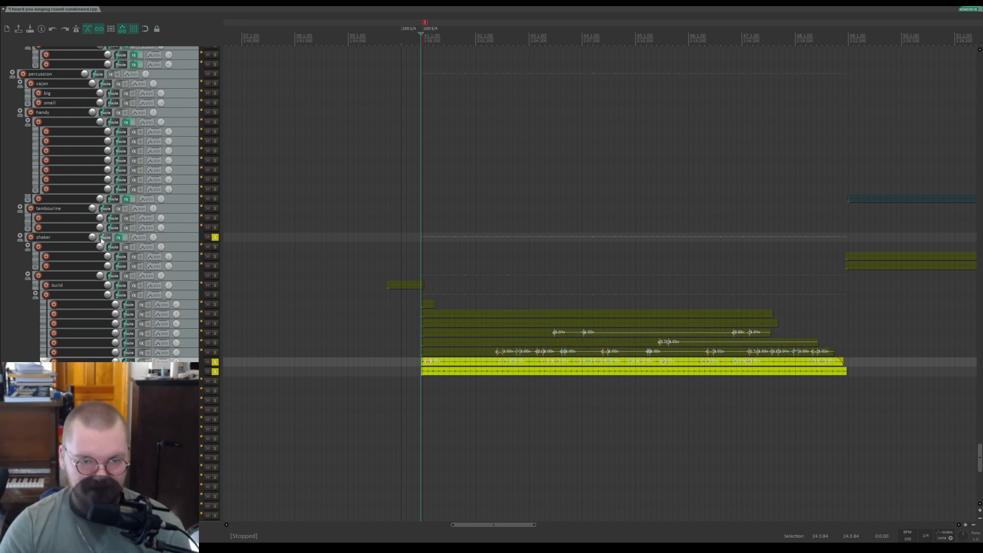
pyautogui.hotkey('ctrl', 'z')
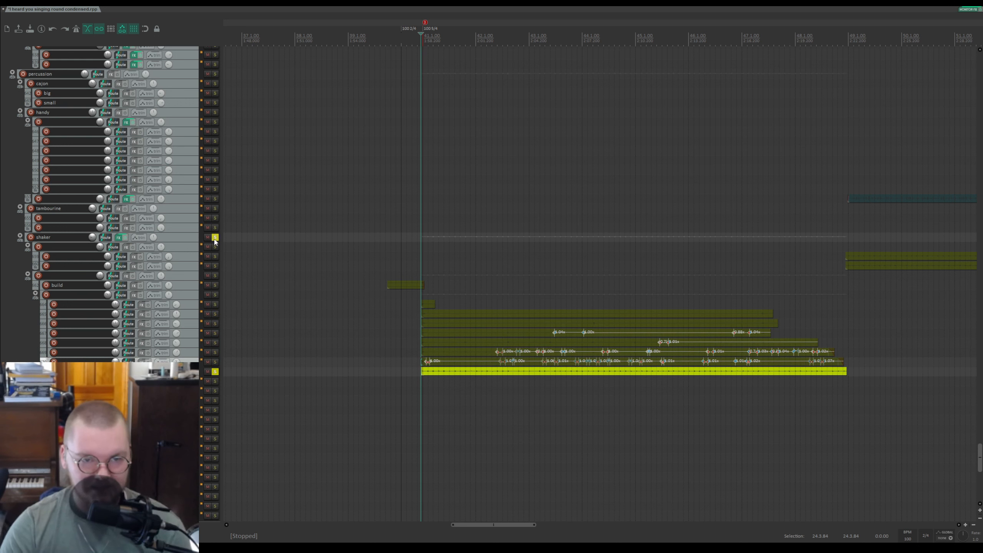
# Step: Clear all solos, return to the top of the track list, play the full mix and stop
pyautogui.click(214, 237)
pyautogui.click(215, 238)
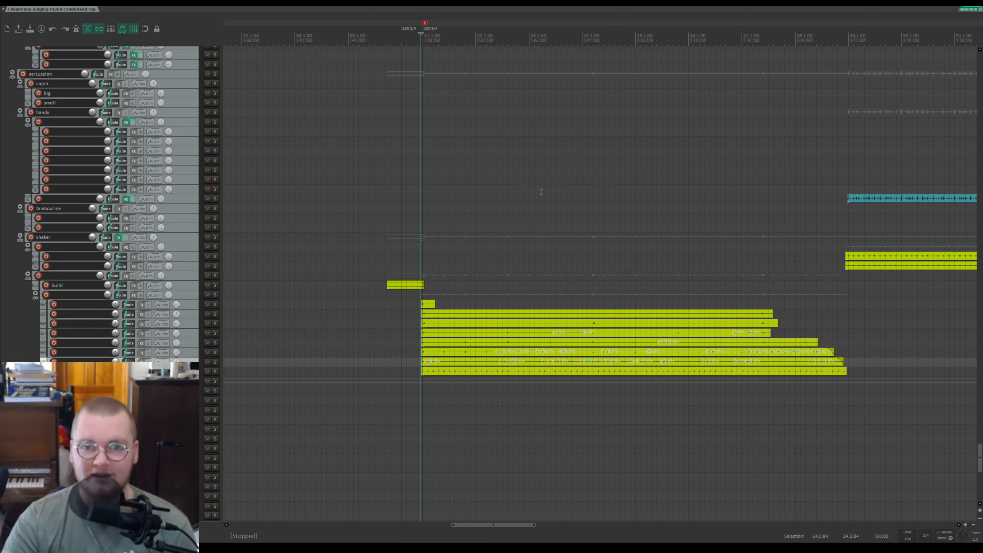
pyautogui.scroll(-4, 602, 262)
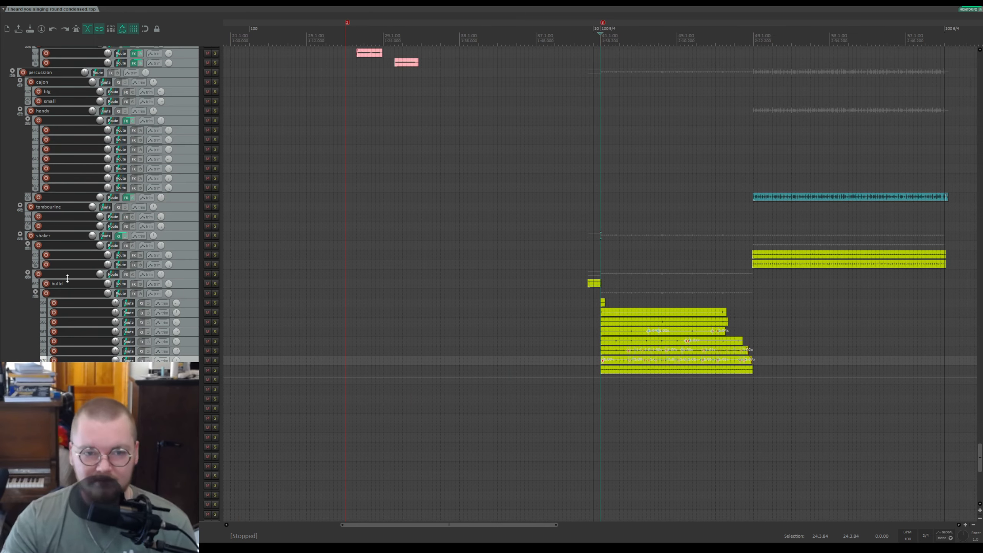
pyautogui.scroll(3, 86, 269)
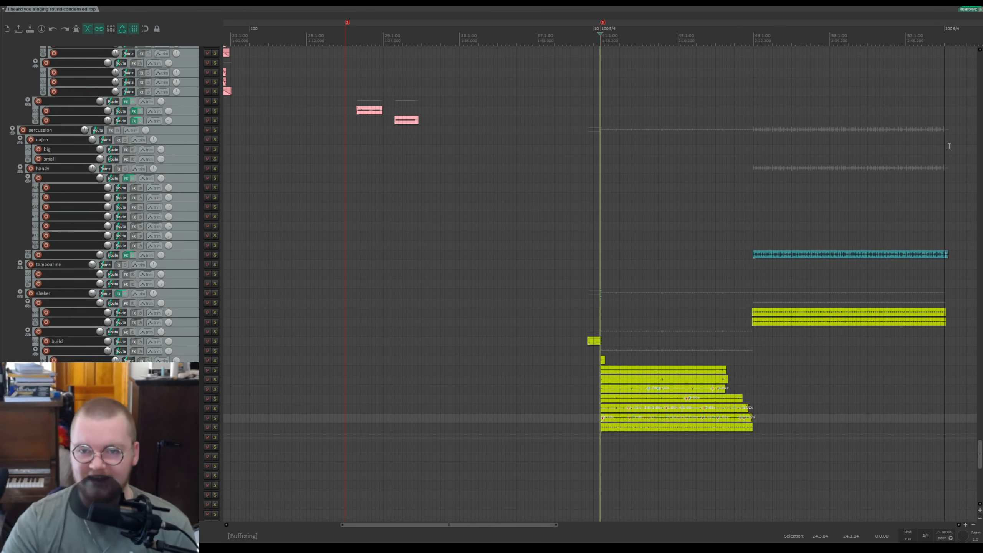
pyautogui.moveTo(981, 457); pyautogui.dragTo(981, 70)
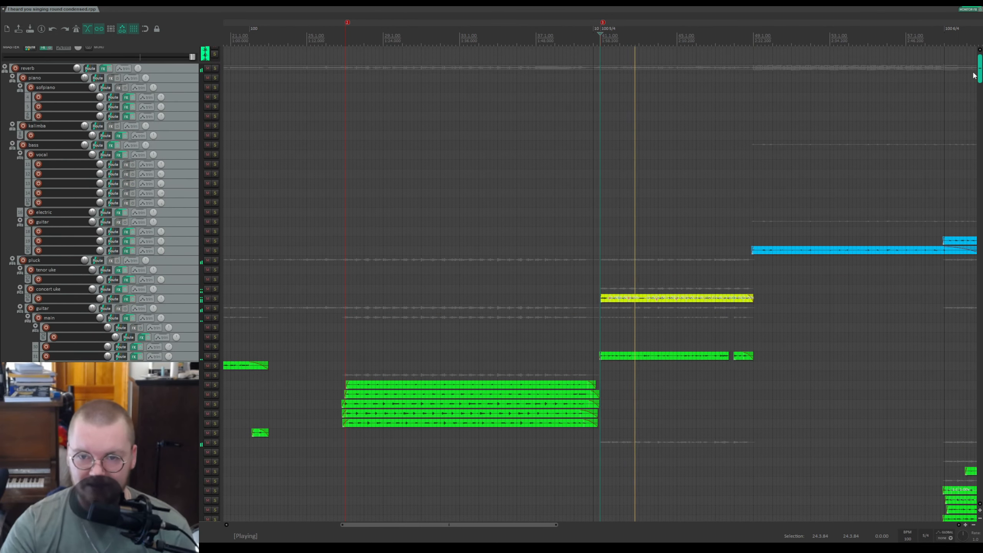
pyautogui.press('space')
# Step: Set the edit cursor at the section start, solo the guitar main track, save the project and audition it, then unsolo it
pyautogui.scroll(5, 506, 38)
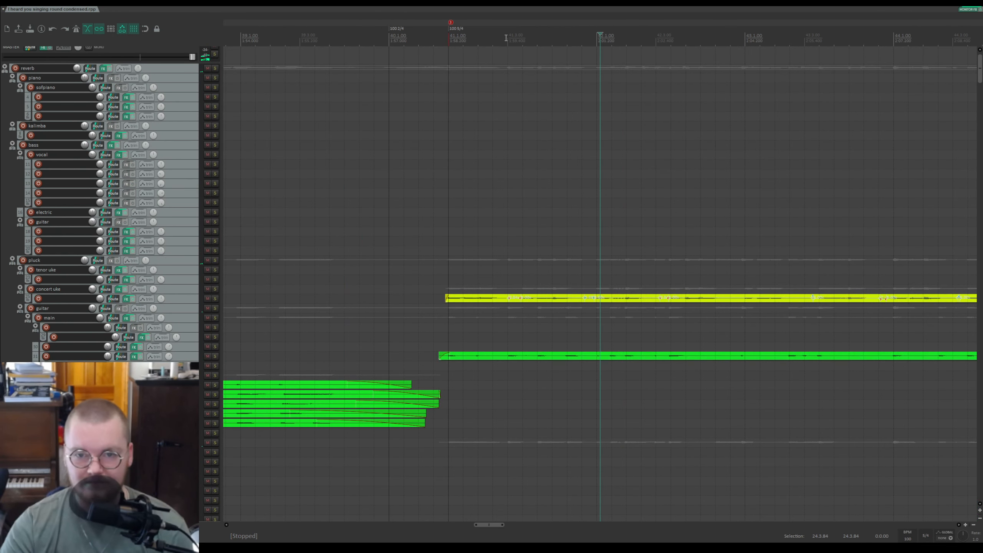
pyautogui.click(441, 43)
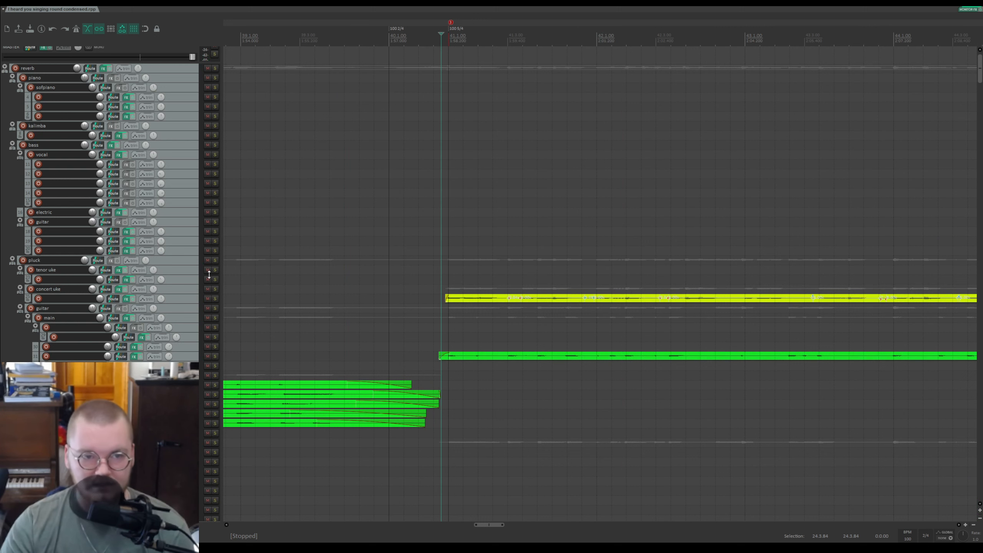
pyautogui.click(215, 356)
pyautogui.hotkey('ctrl', 's')
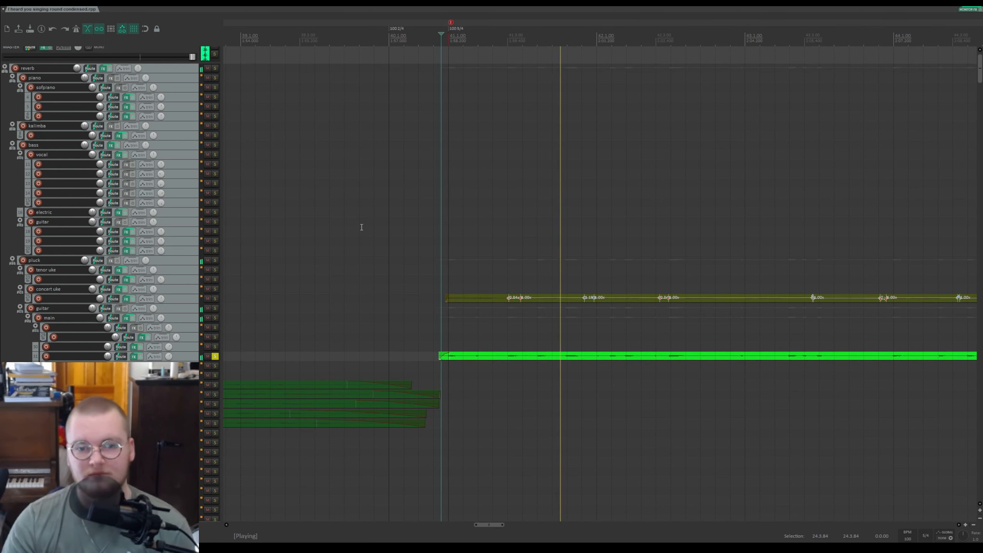
pyautogui.click(214, 356)
pyautogui.press('space')
# Step: Solo the concert uke track, play it, then unsolo it
pyautogui.click(214, 298)
pyautogui.press('space')
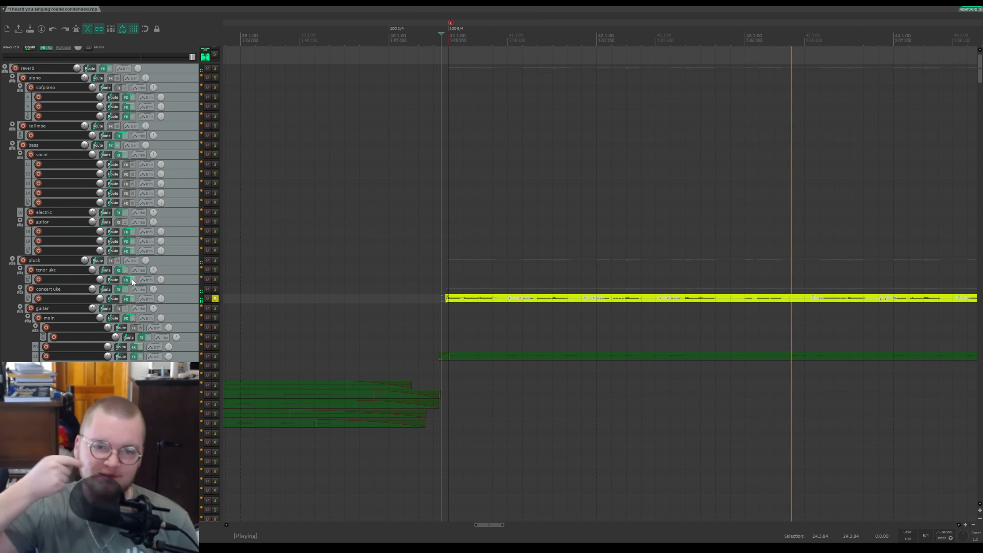
pyautogui.click(215, 300)
pyautogui.scroll(-6, 181, 287)
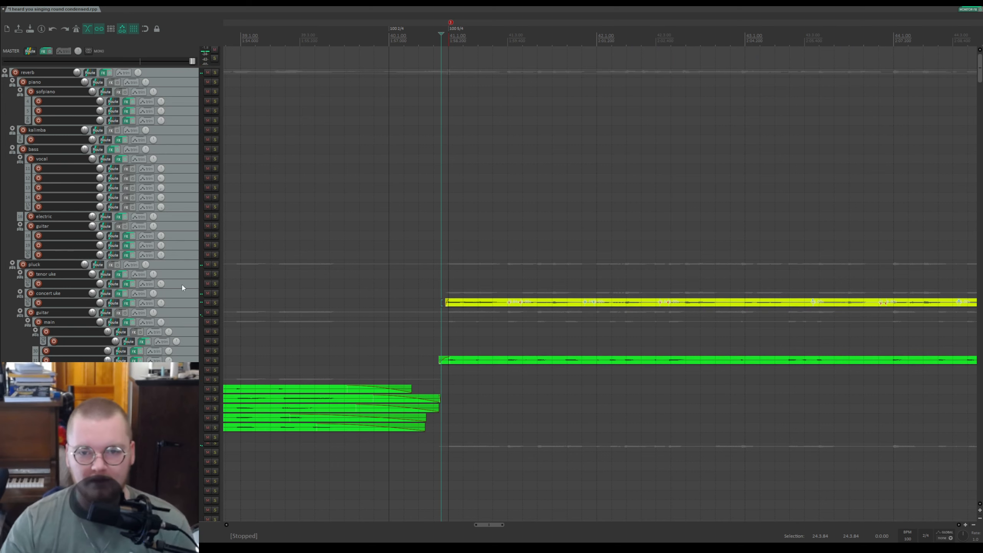
pyautogui.scroll(-3, 181, 287)
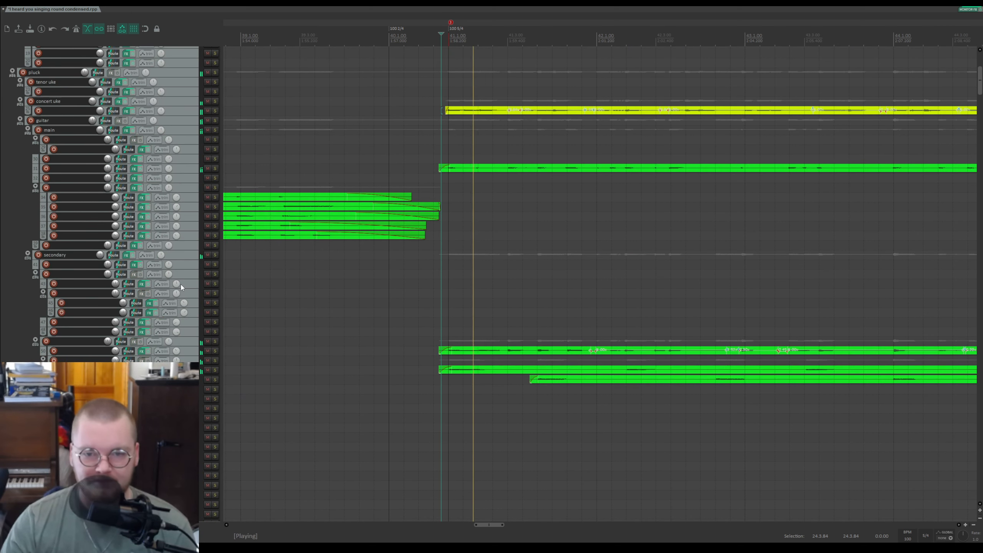
# Step: Solo two secondary-guitar tracks in turn while playing, stop, and unsolo the second one
pyautogui.click(215, 341)
pyautogui.press('space')
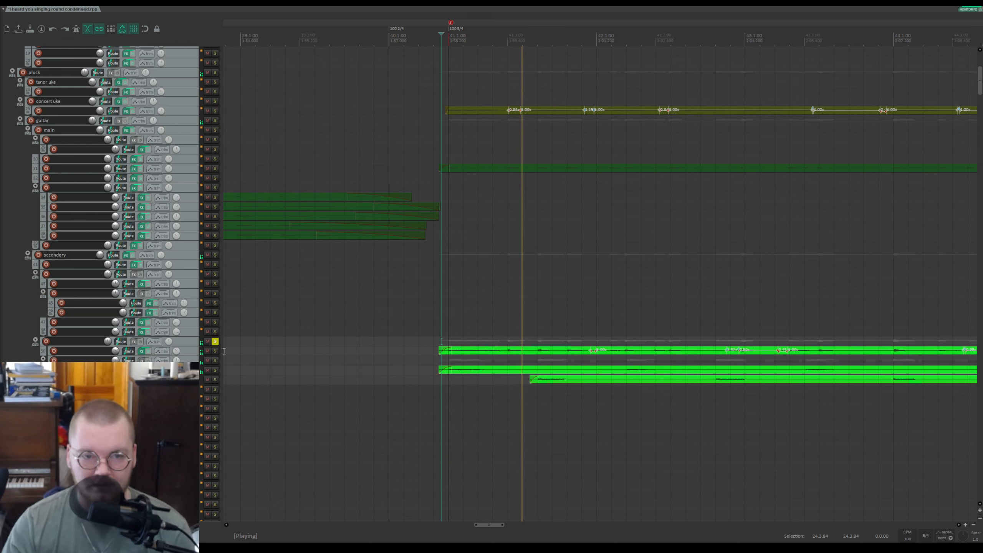
pyautogui.click(215, 351)
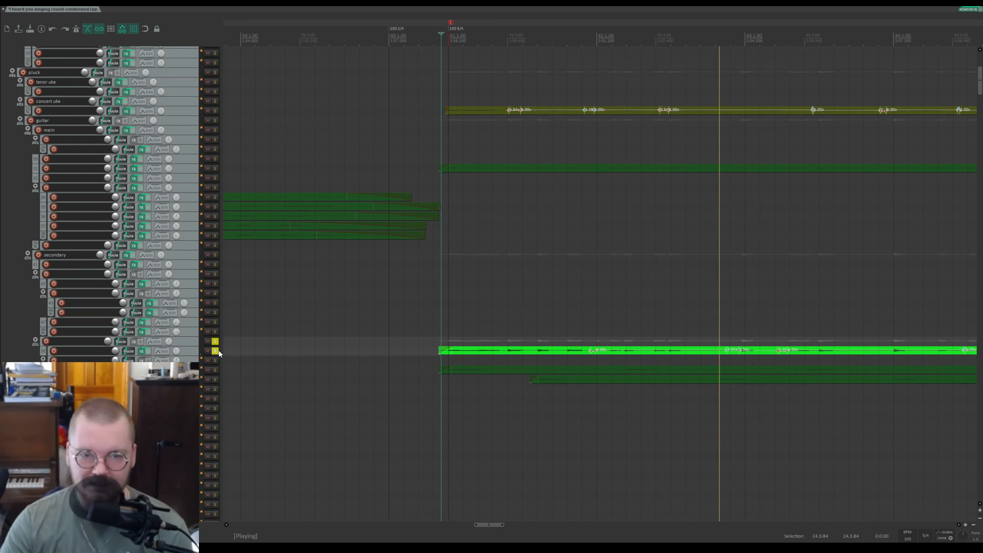
pyautogui.press('space')
pyautogui.click(215, 351)
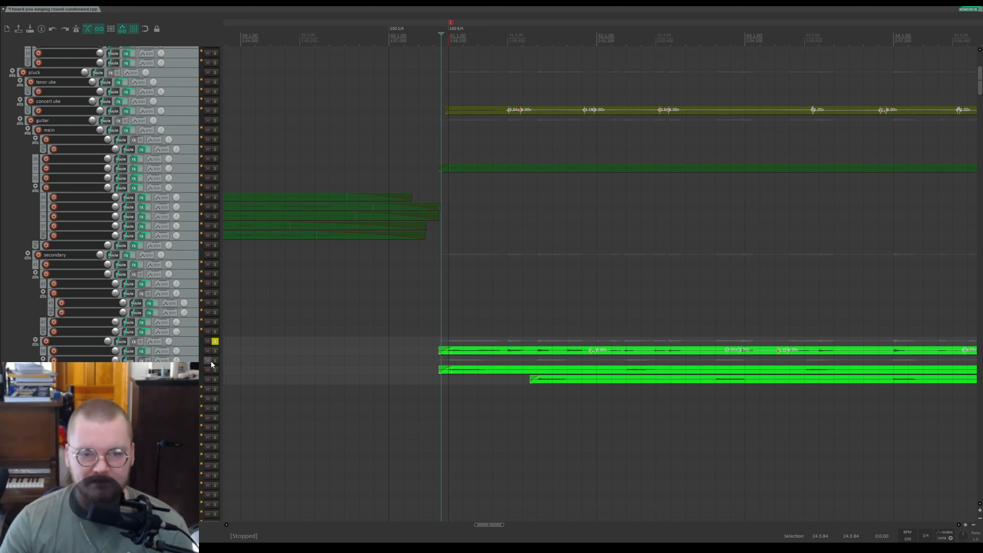
# Step: Solo the next secondary-guitar track and play it through the section, then stop
pyautogui.click(215, 360)
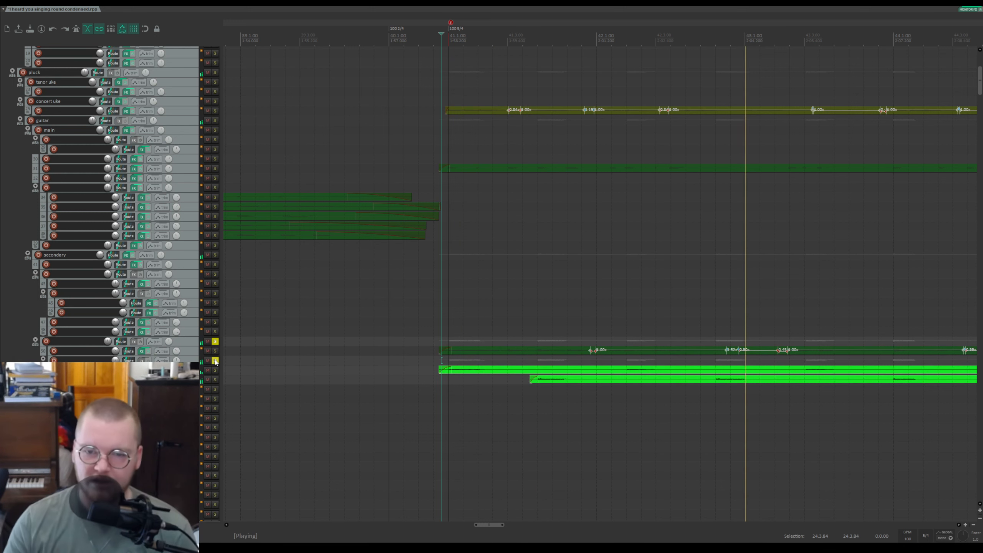
pyautogui.scroll(-2, 746, 404)
pyautogui.scroll(2, 739, 407)
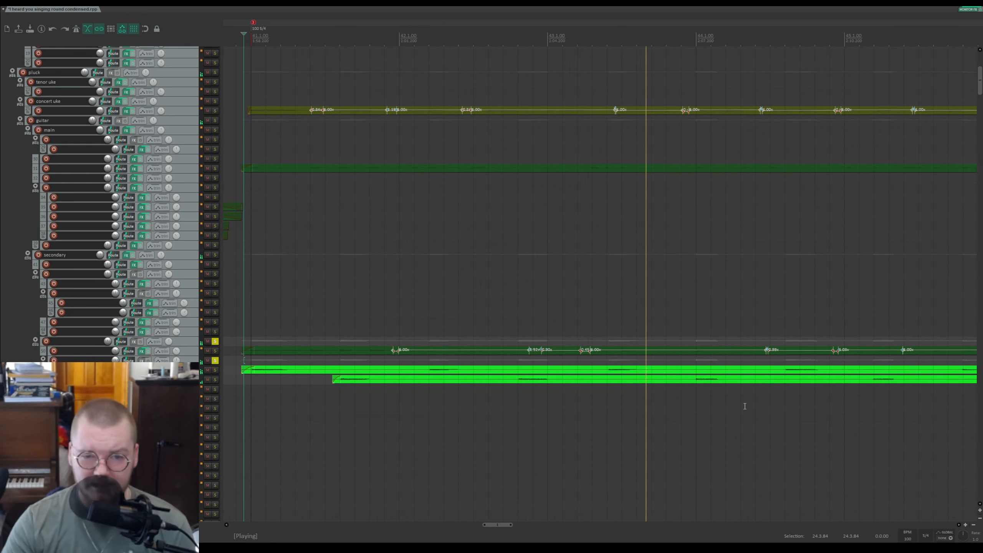
pyautogui.scroll(-2, 737, 407)
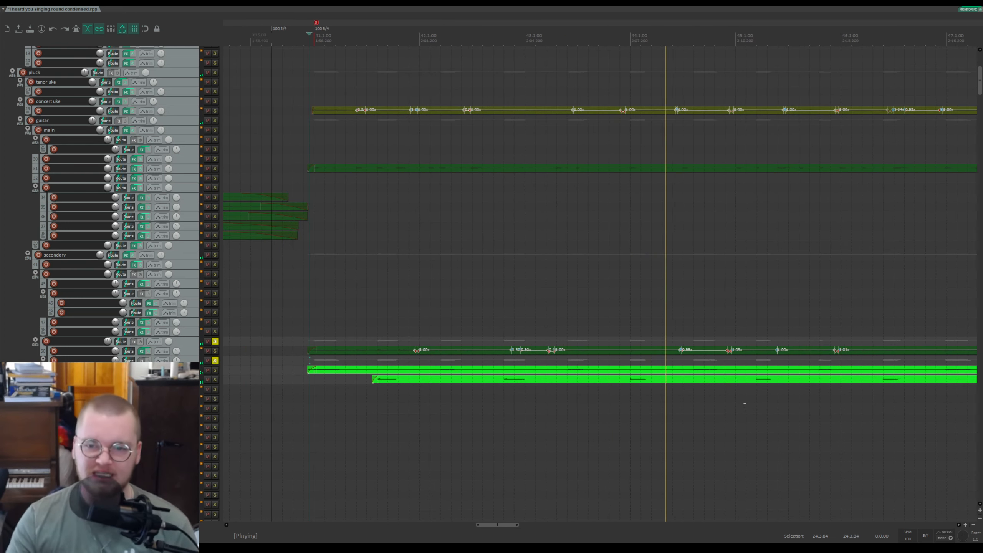
pyautogui.scroll(2, 742, 405)
pyautogui.scroll(-3, 782, 374)
pyautogui.press('space')
# Step: Unsolo the remaining secondary-guitar track and play the full mix from the section start
pyautogui.scroll(3, 396, 370)
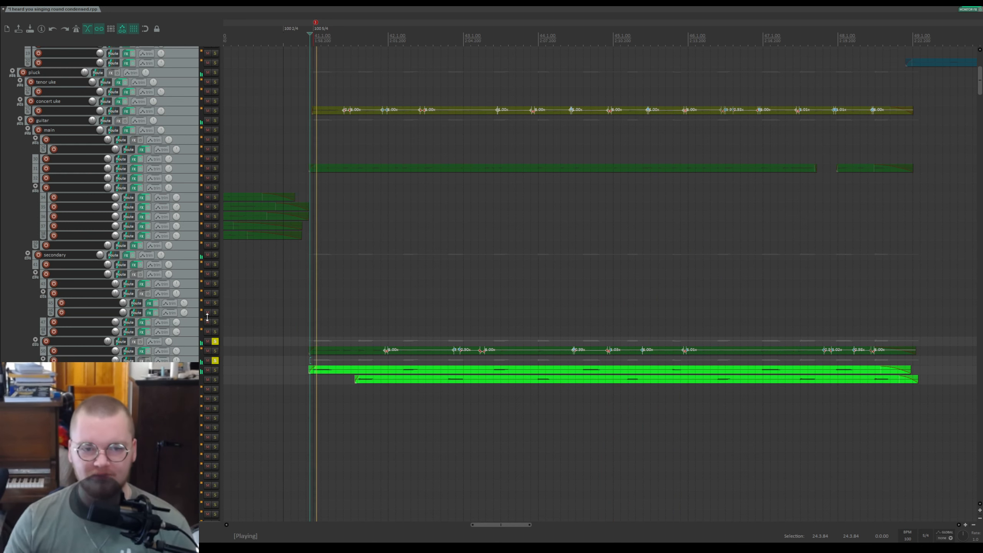
pyautogui.click(215, 342)
pyautogui.press('space')
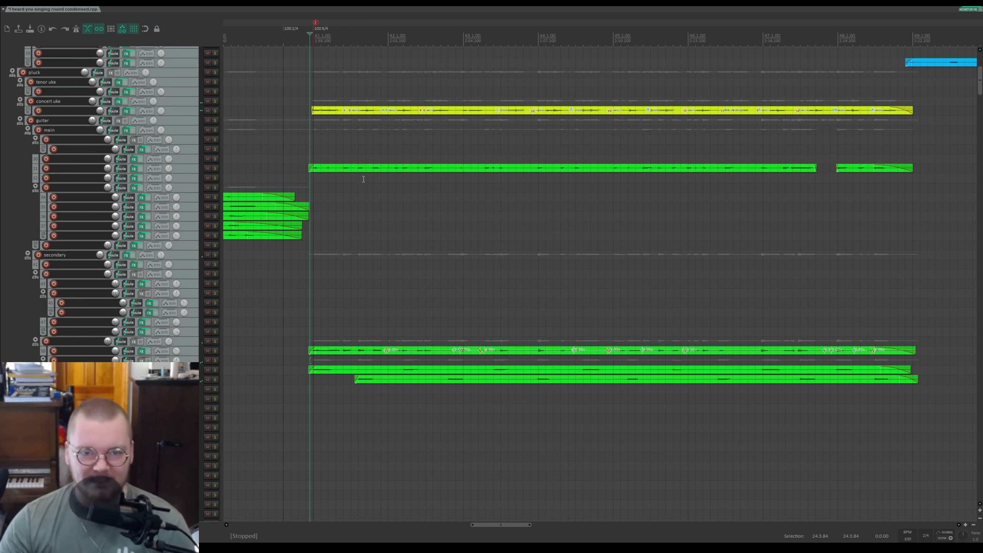
pyautogui.scroll(-2, 569, 162)
pyautogui.moveTo(677, 28); pyautogui.dragTo(375, 49)
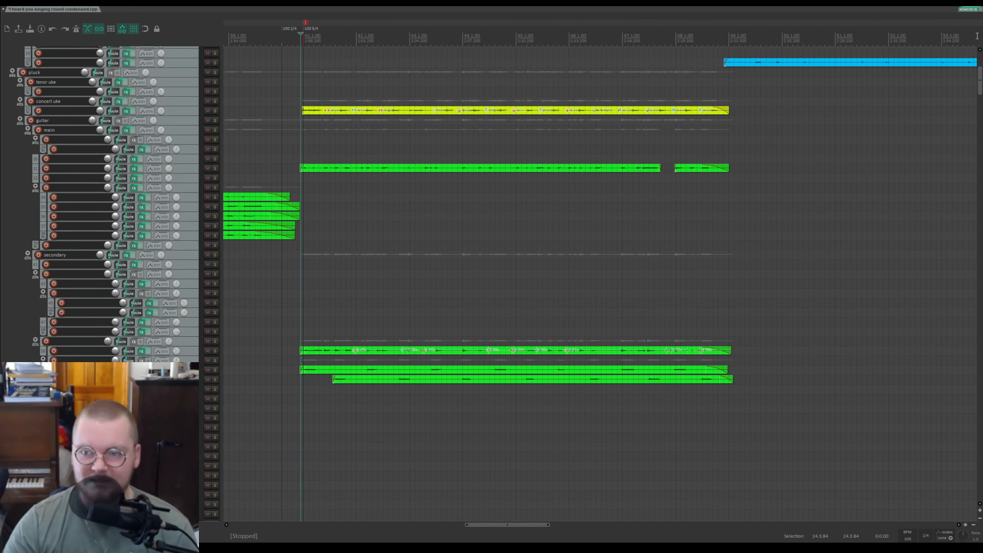
# Step: Solo the long pink track at the bottom of the folder, play it from the section start, then unsolo it and stop
pyautogui.moveTo(979, 82); pyautogui.dragTo(979, 421)
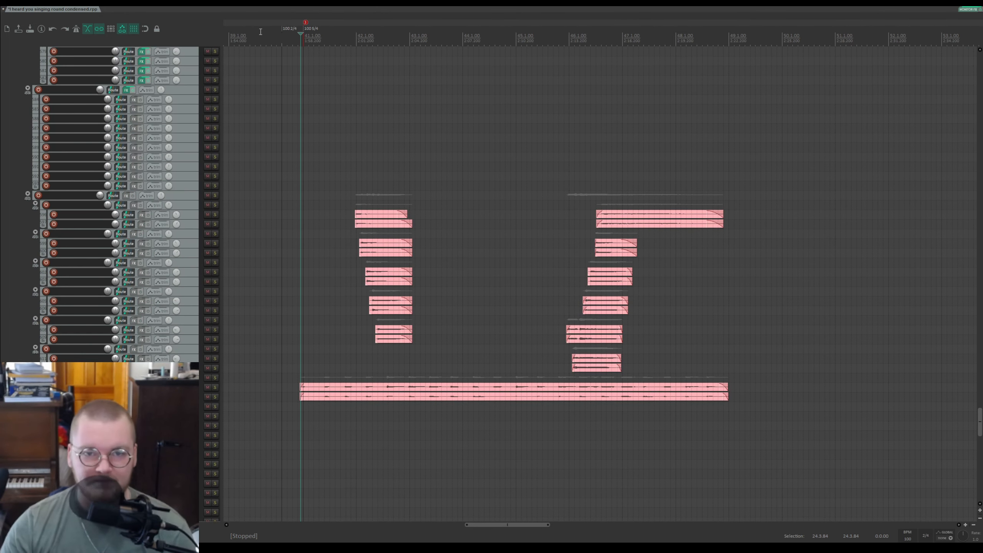
pyautogui.scroll(3, 389, 64)
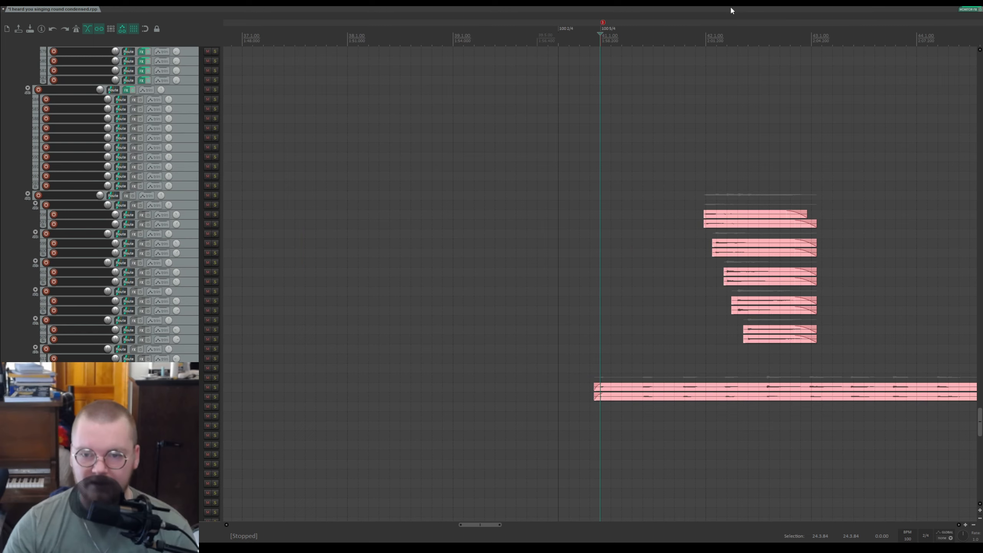
pyautogui.moveTo(711, 39); pyautogui.dragTo(439, 40)
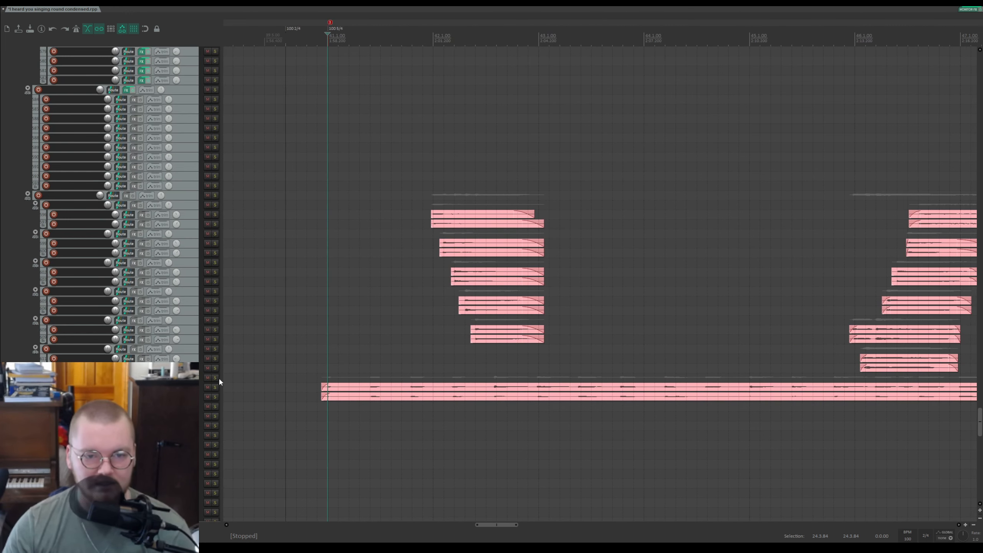
pyautogui.click(215, 378)
pyautogui.click(325, 368)
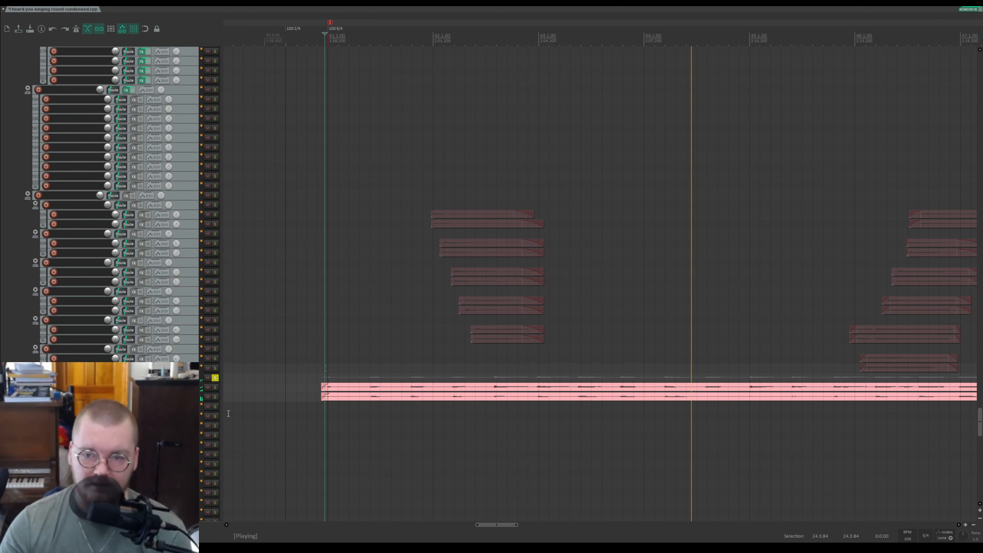
pyautogui.click(214, 377)
pyautogui.press('space')
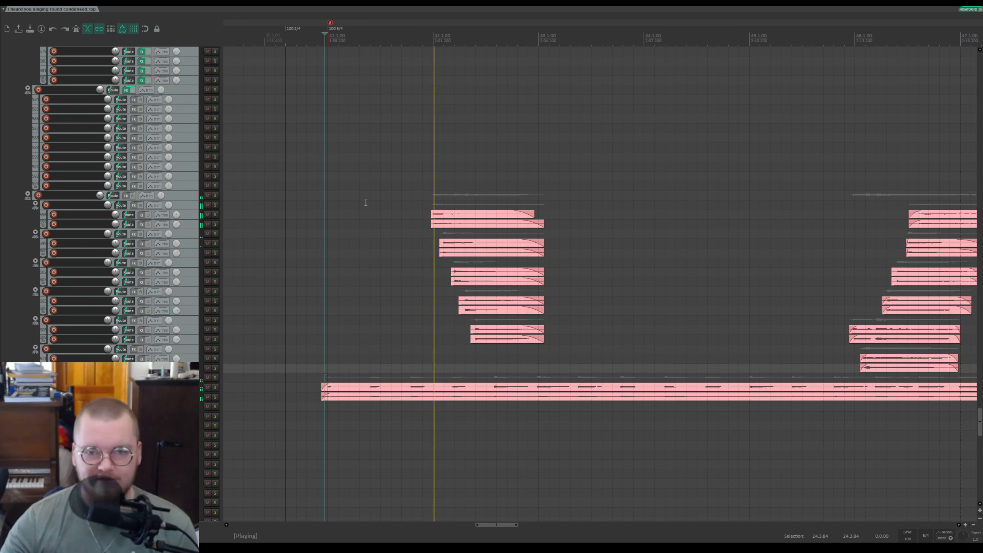
# Step: Solo the pink-clip folder track and play its first cluster of clips, then unsolo it
pyautogui.click(215, 195)
pyautogui.press('space')
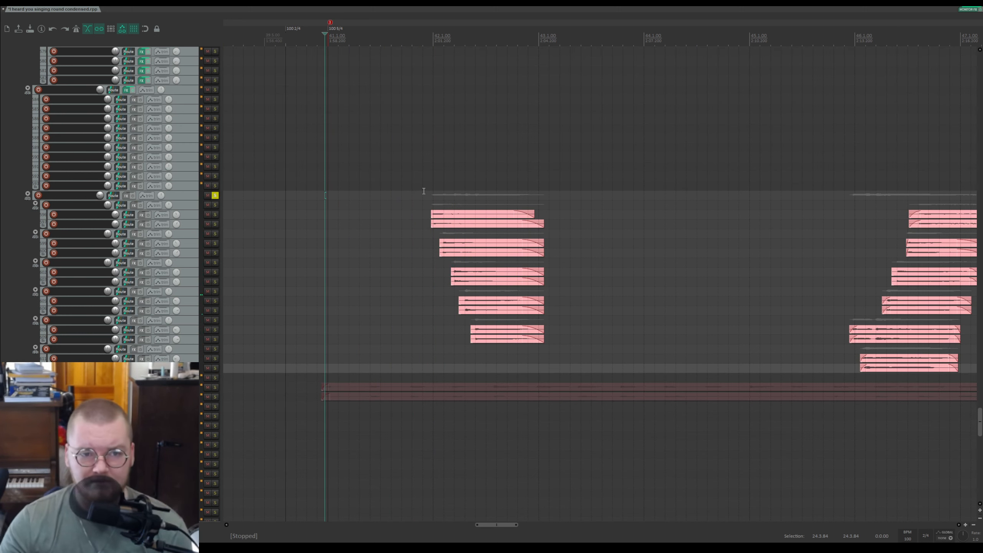
pyautogui.click(423, 192)
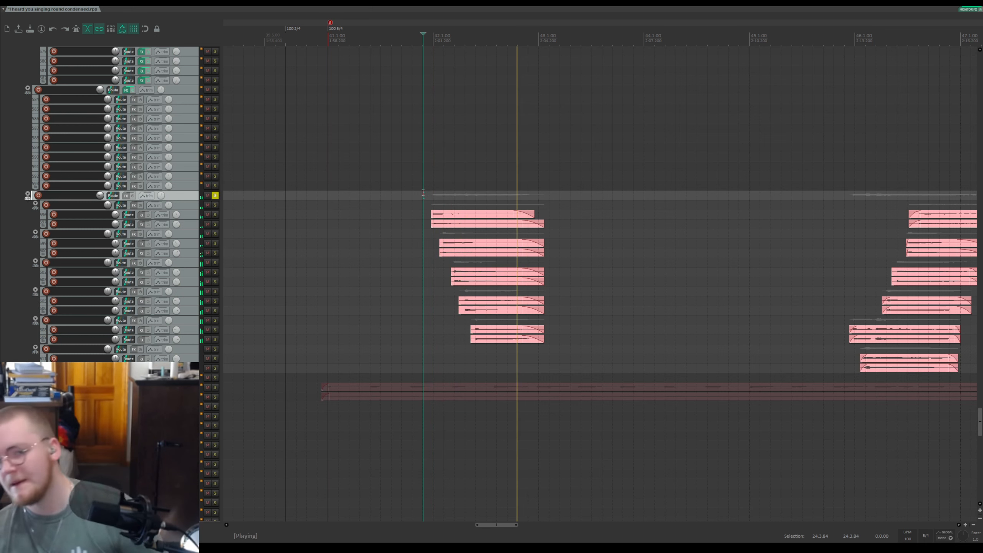
pyautogui.click(215, 195)
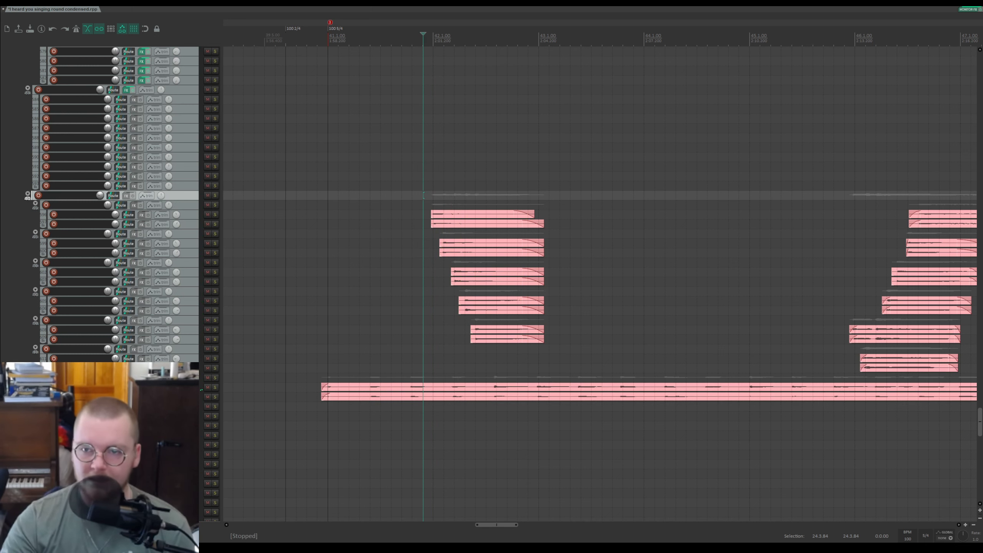
pyautogui.press('space')
pyautogui.press('space')
# Step: Solo the pink-clip folder again, play its later section, unsolo it, and save the project
pyautogui.click(215, 195)
pyautogui.click(215, 196)
pyautogui.click(215, 195)
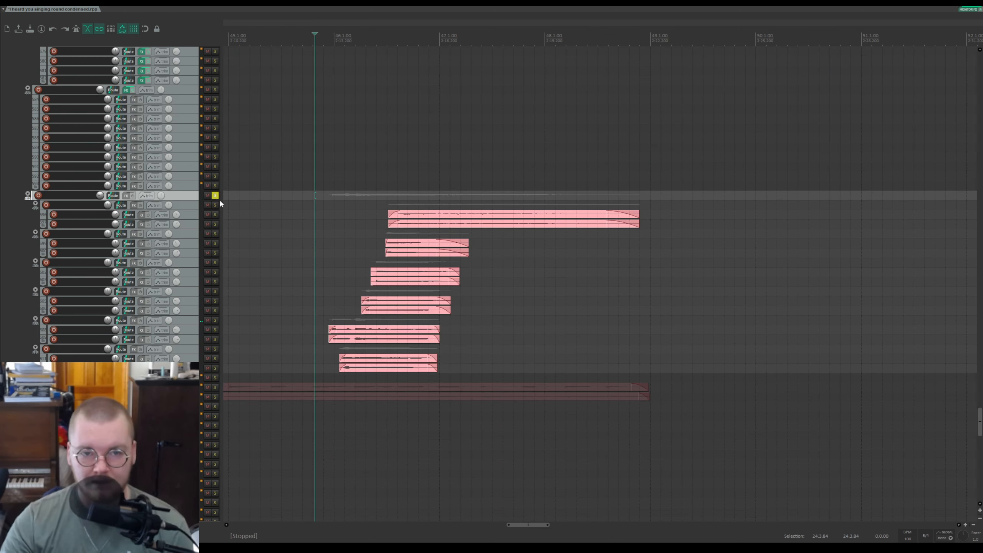
pyautogui.press('space')
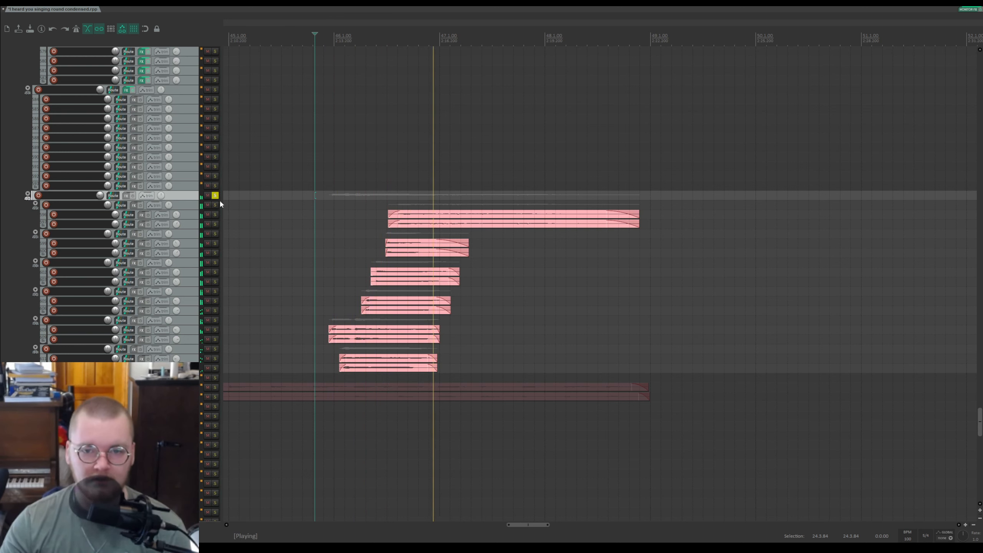
pyautogui.press('space')
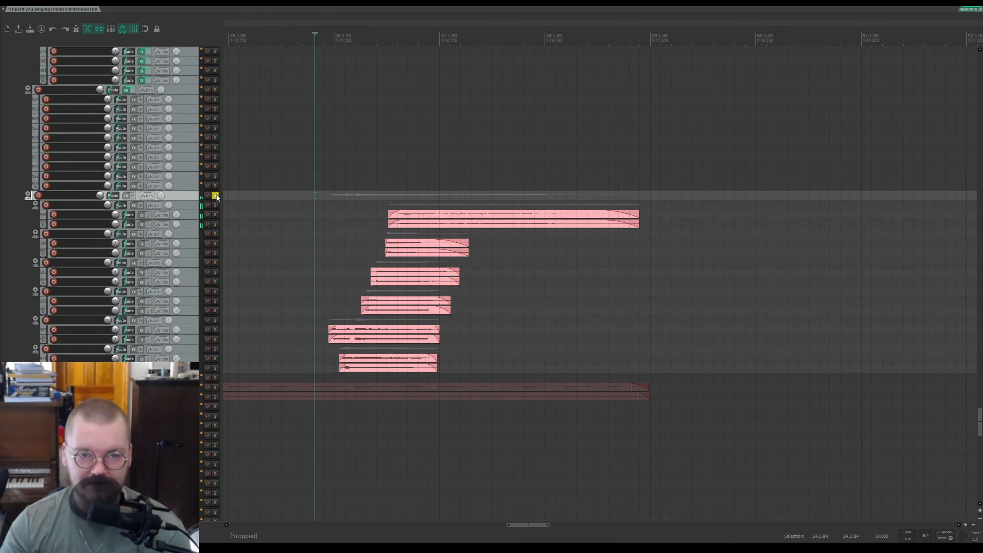
pyautogui.click(215, 196)
pyautogui.hotkey('ctrl', 's')
# Step: Solo the track with the short green clip below the interjections folder, play it, then unsolo it
pyautogui.scroll(-5, 261, 241)
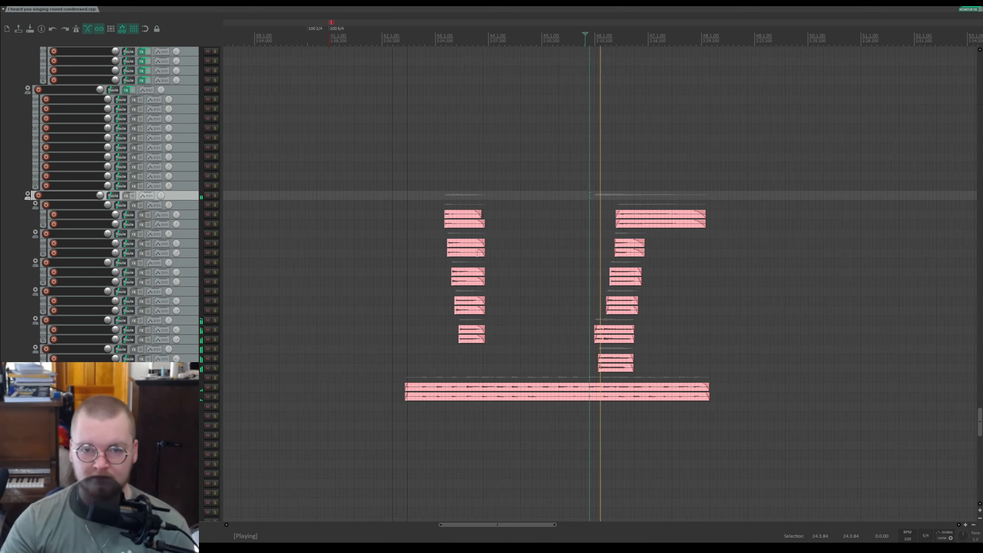
pyautogui.scroll(3, 194, 246)
pyautogui.scroll(1, 195, 245)
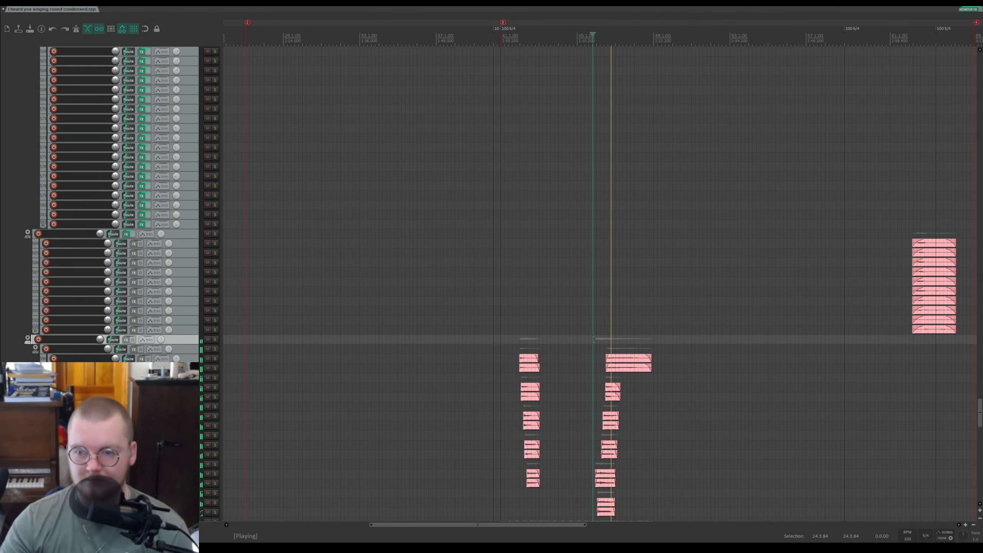
pyautogui.moveTo(979, 412); pyautogui.dragTo(962, 95)
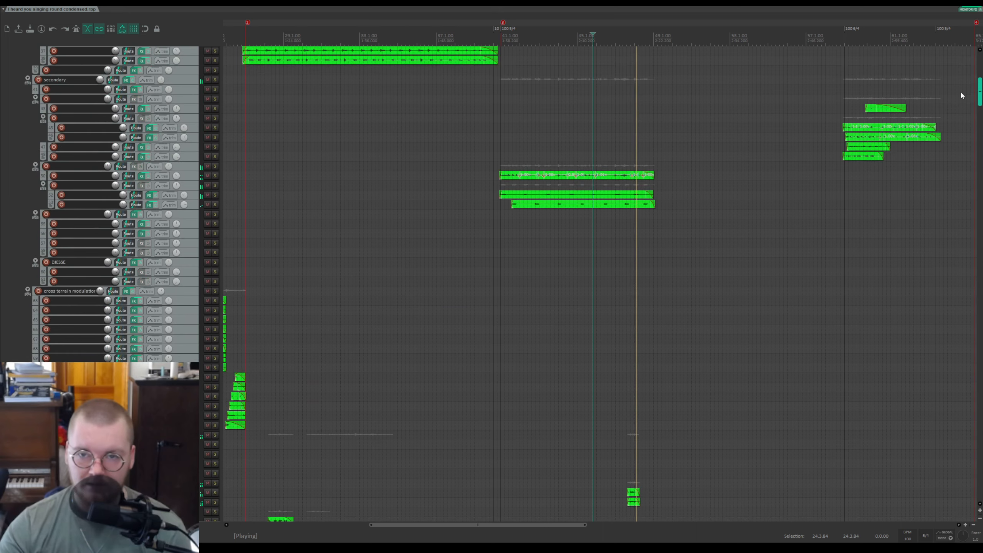
pyautogui.scroll(-5, 858, 181)
pyautogui.click(632, 159)
pyautogui.scroll(3, 632, 158)
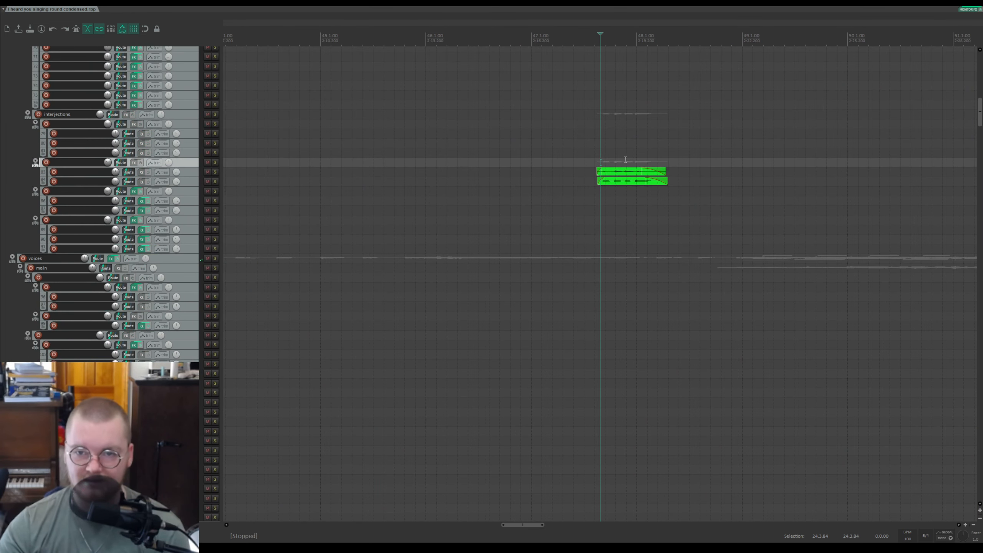
pyautogui.click(215, 163)
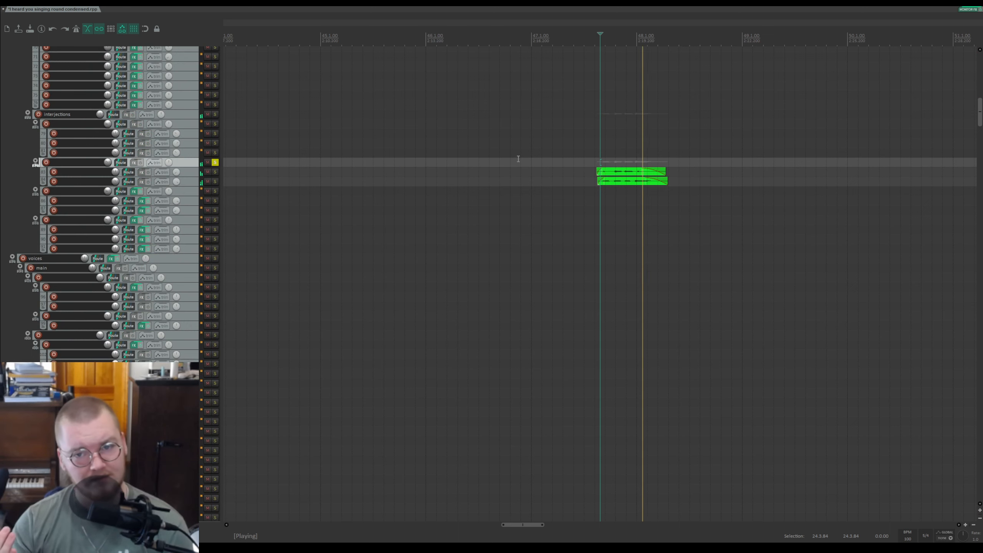
pyautogui.click(215, 163)
# Step: Solo the next secondary-guitar track, play it, then unsolo it to hear the full mix near the section end
pyautogui.scroll(5, 135, 230)
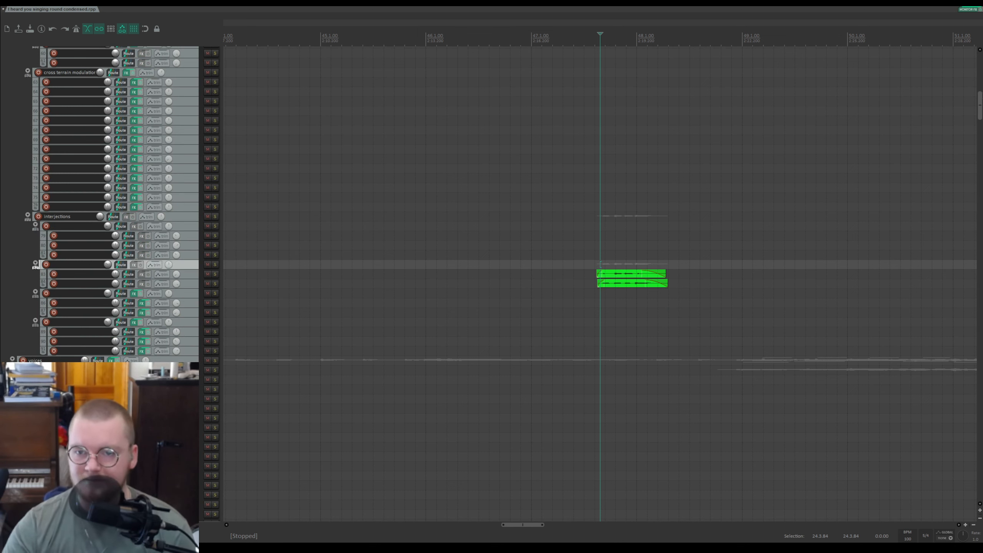
pyautogui.moveTo(980, 107); pyautogui.dragTo(976, 83)
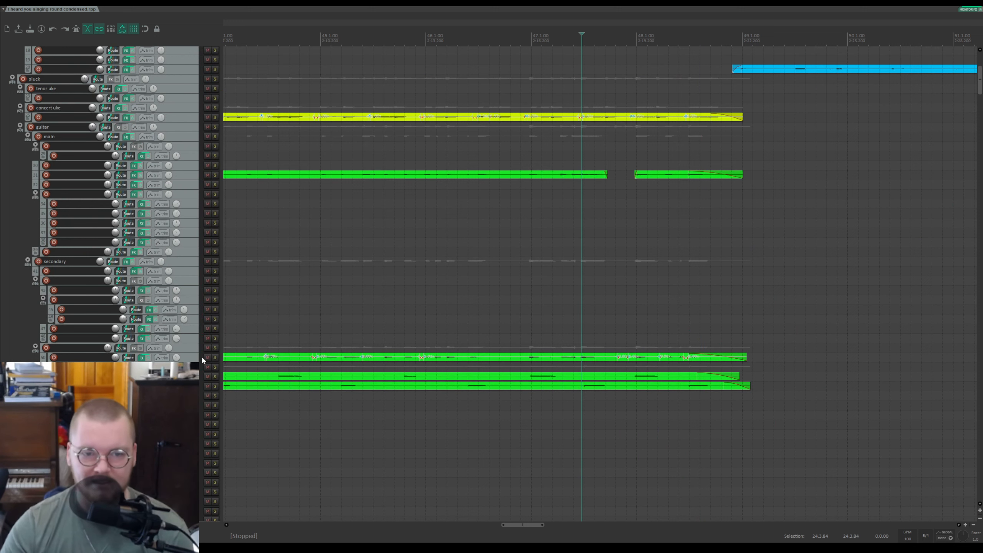
pyautogui.click(215, 366)
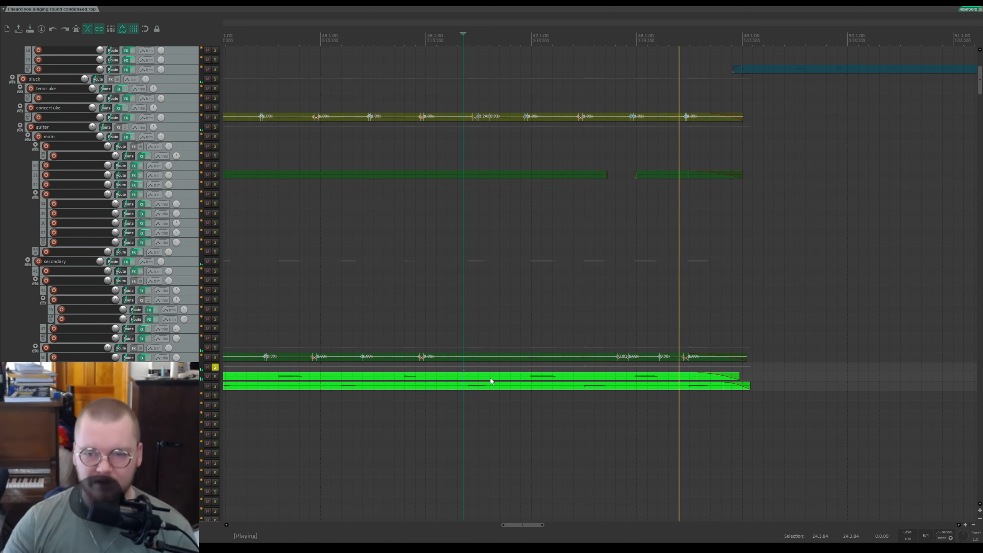
pyautogui.press('space')
pyautogui.scroll(-3, 628, 383)
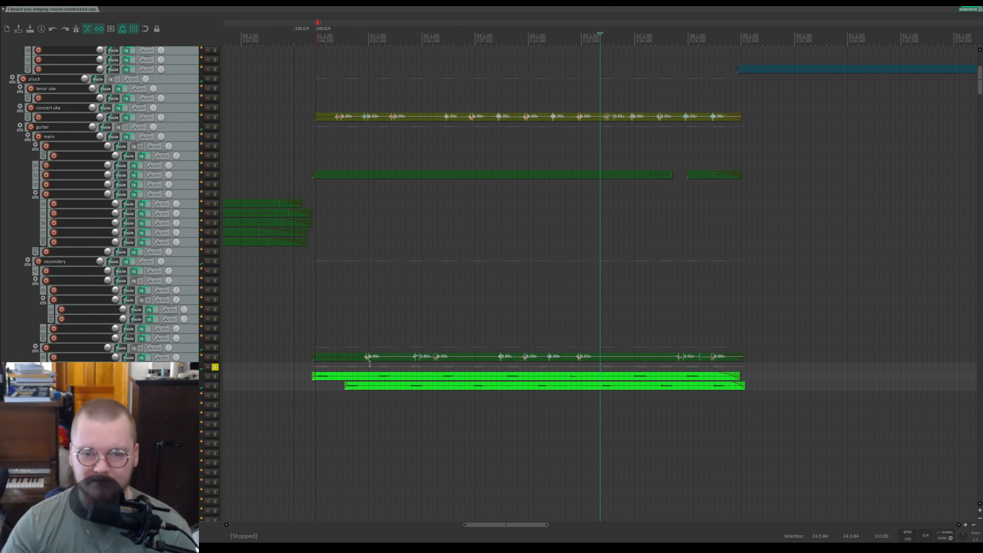
pyautogui.click(682, 378)
pyautogui.click(215, 368)
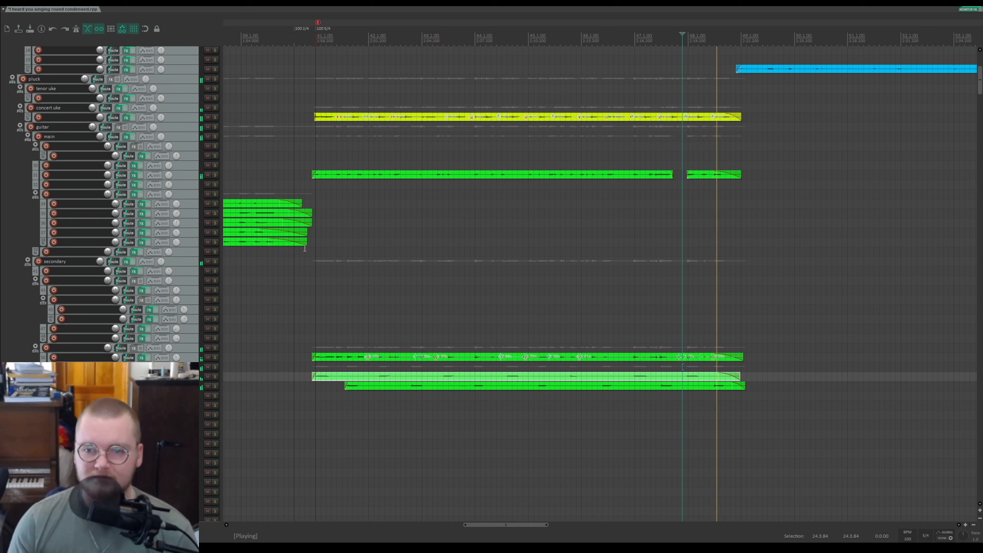
# Step: Stop playback and place the edit cursor at the start of the blue clip
pyautogui.scroll(5, 739, 217)
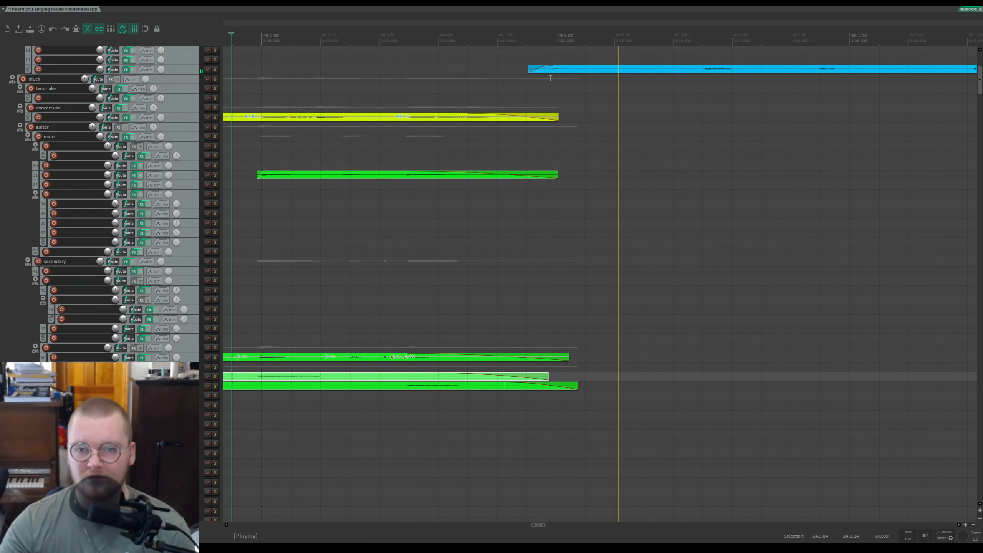
pyautogui.press('space')
pyautogui.click(557, 38)
pyautogui.scroll(-5, 28, 216)
pyautogui.scroll(8, 28, 216)
pyautogui.scroll(3, 31, 219)
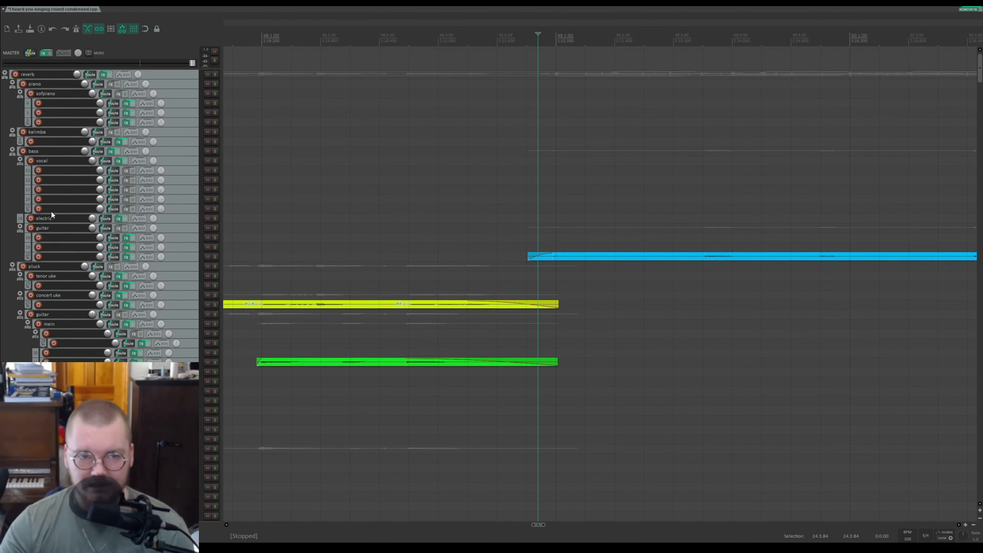
# Step: Solo the blue clip's track, play it through, stop, and unsolo it
pyautogui.click(215, 257)
pyautogui.press('space')
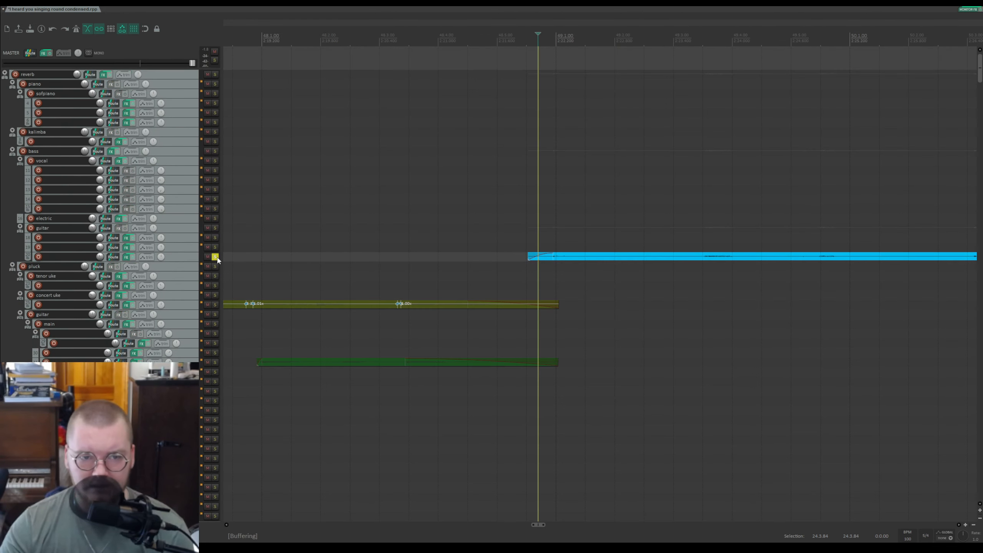
pyautogui.scroll(-4, 491, 283)
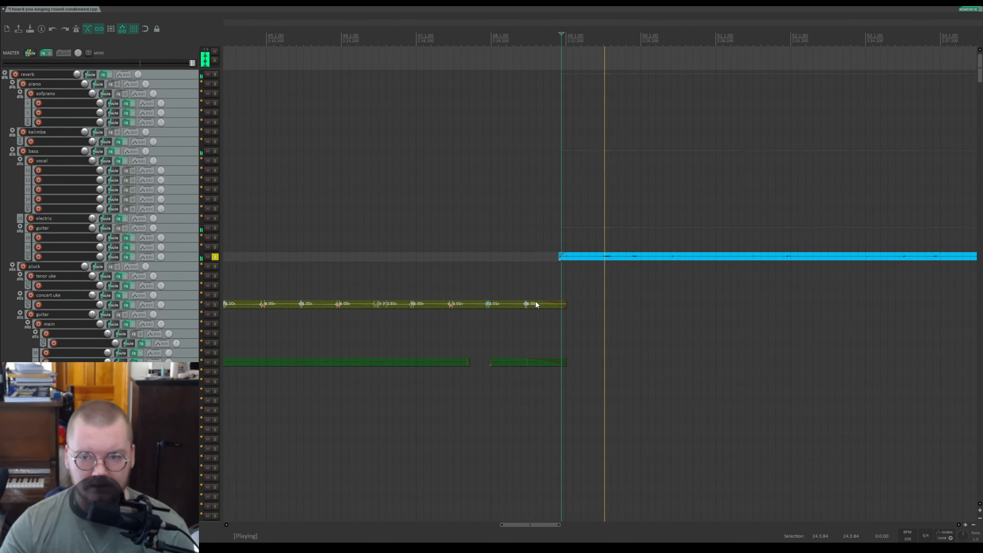
pyautogui.scroll(2, 491, 282)
pyautogui.scroll(-3, 362, 256)
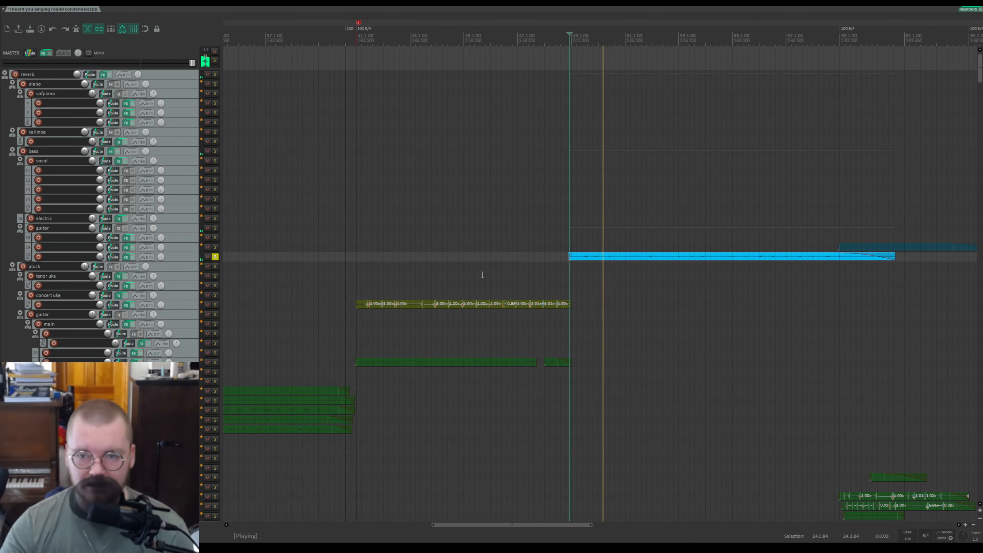
pyautogui.scroll(3, 363, 256)
pyautogui.press('space')
pyautogui.click(215, 256)
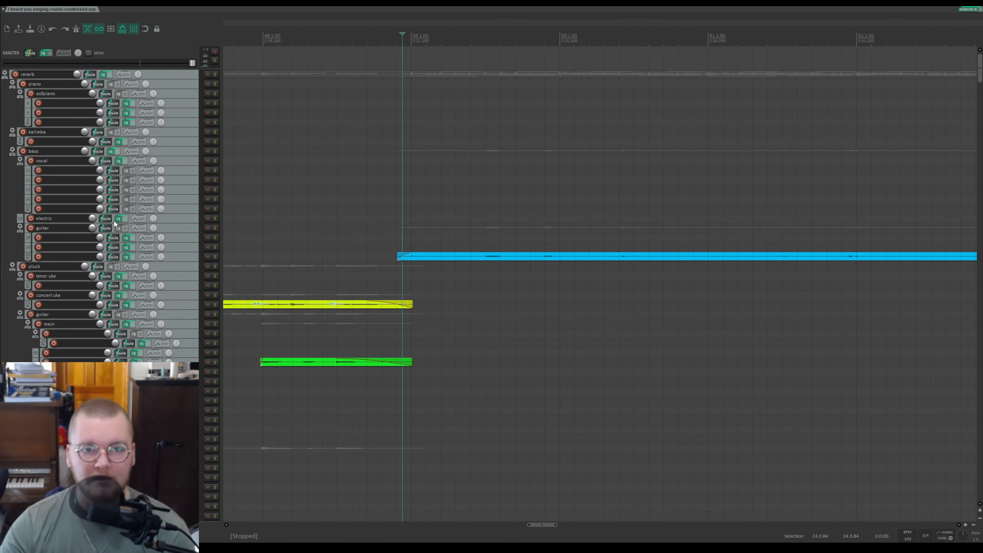
pyautogui.scroll(-3, 912, 297)
pyautogui.moveTo(980, 77); pyautogui.dragTo(977, 134)
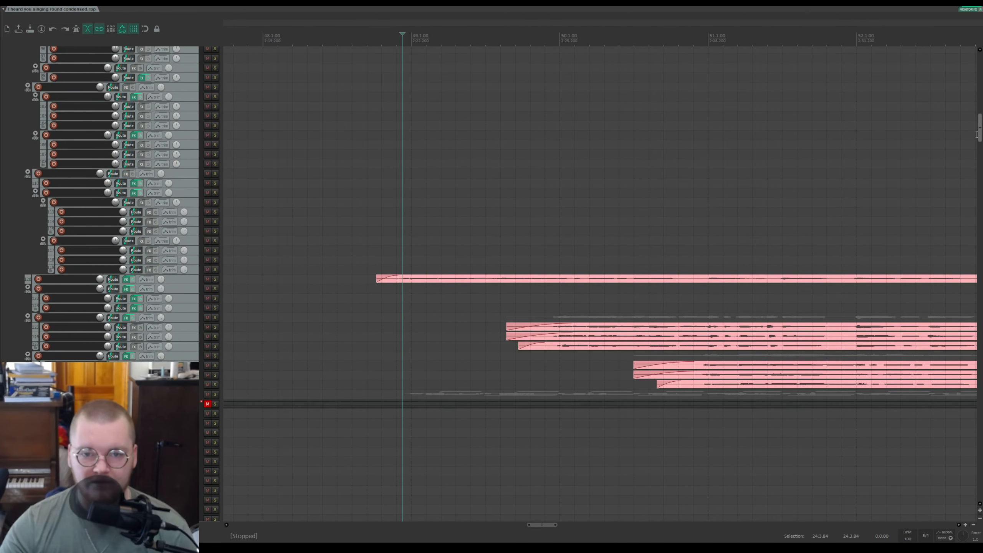
pyautogui.click(215, 279)
pyautogui.click(215, 279)
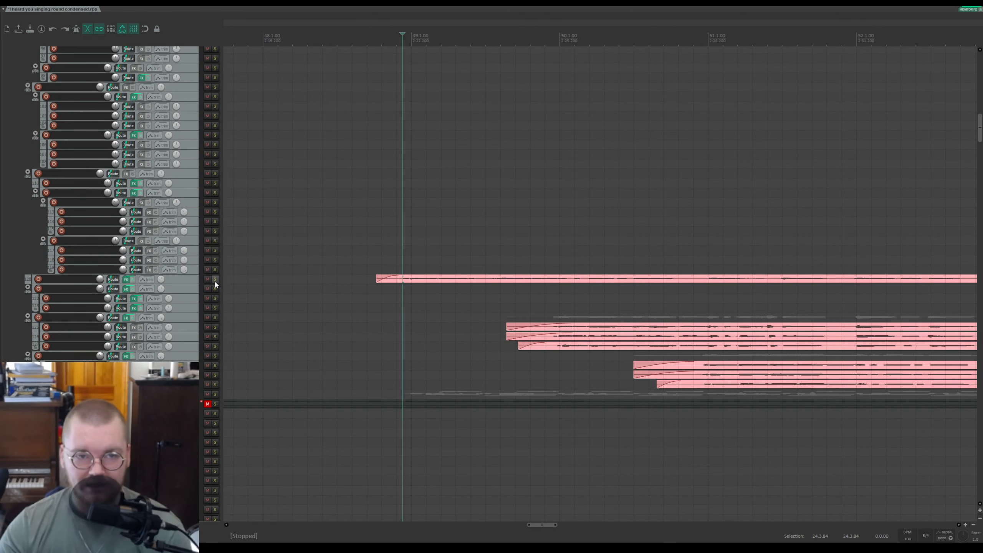
pyautogui.scroll(5, 181, 212)
pyautogui.scroll(6, 194, 126)
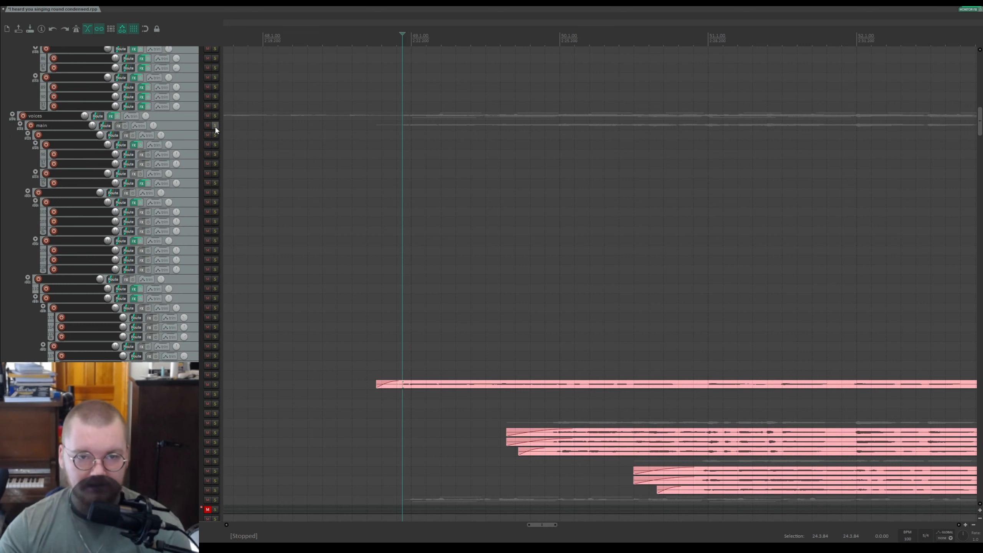
# Step: Solo the main voices folder and play the vocal section through
pyautogui.click(215, 126)
pyautogui.press('space')
pyautogui.scroll(-14, 131, 255)
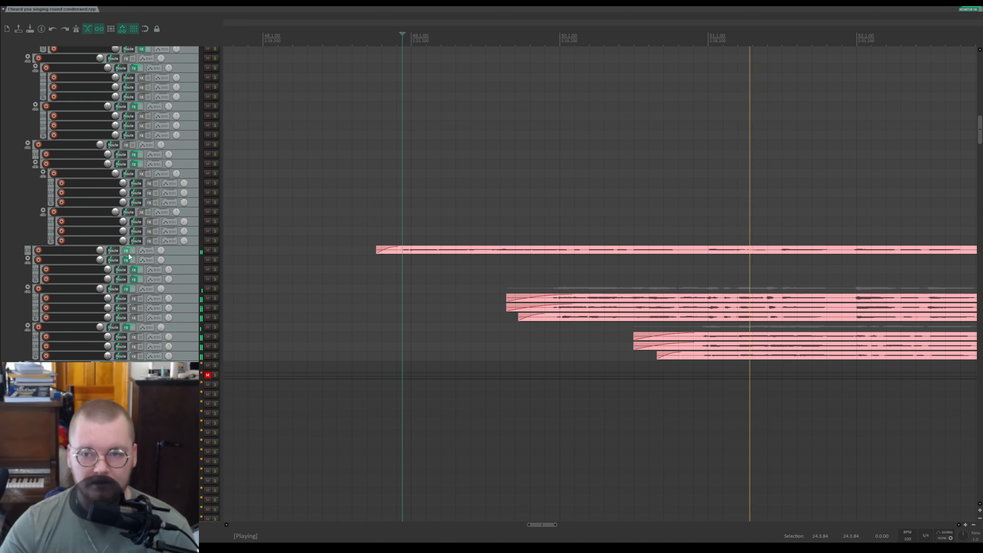
pyautogui.scroll(-3, 700, 377)
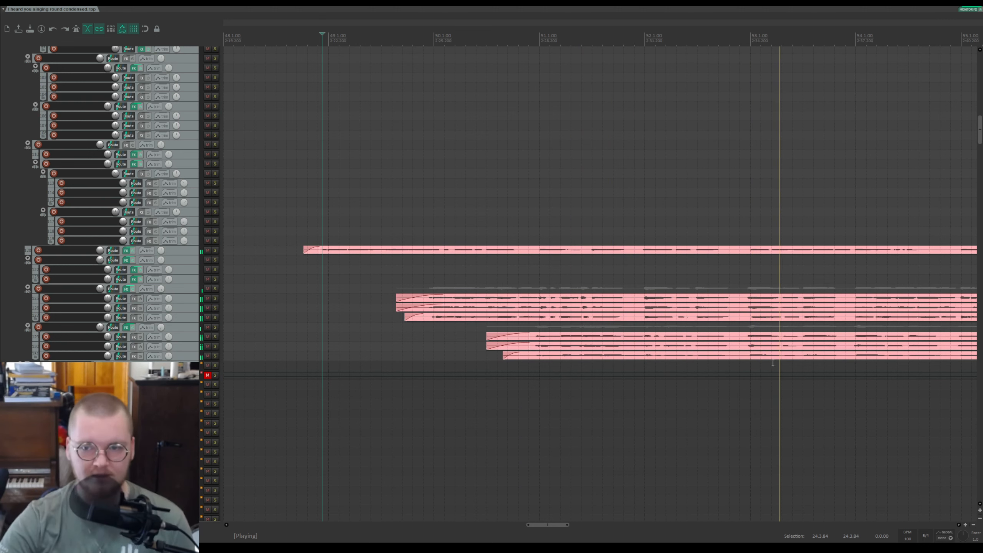
pyautogui.scroll(-2, 773, 363)
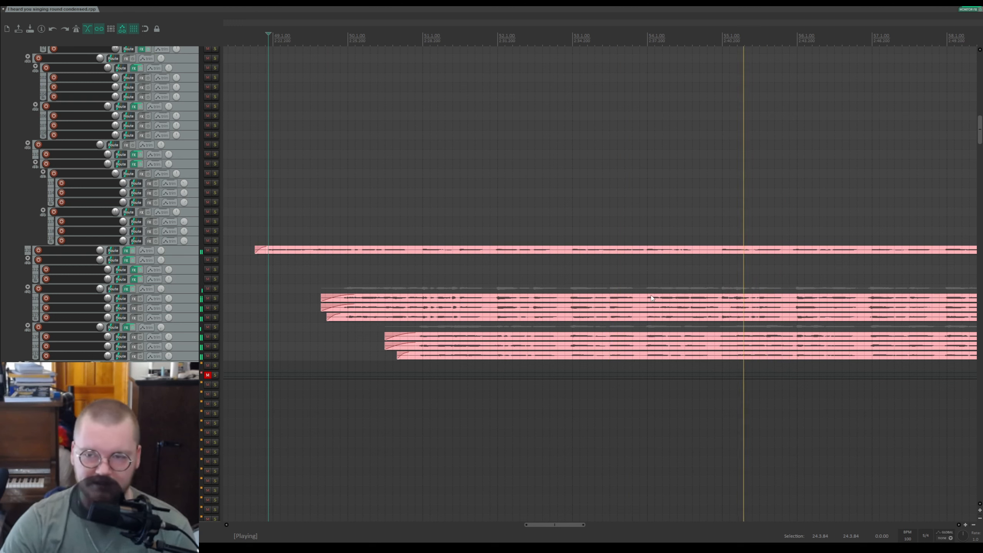
pyautogui.scroll(-2, 557, 237)
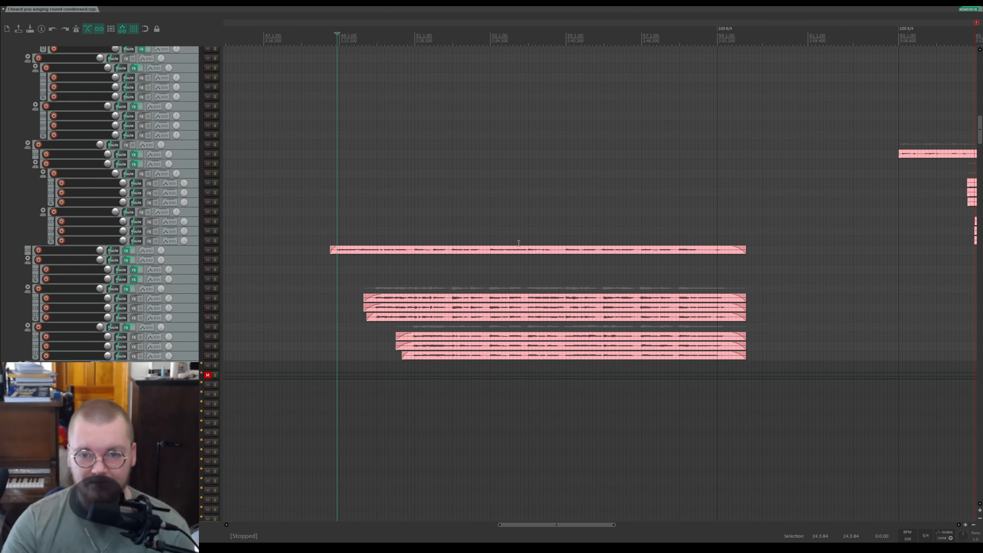
# Step: Place the edit cursor in the vocal section on the empty track row above the long pink clip
pyautogui.scroll(1, 542, 227)
pyautogui.scroll(-2, 649, 150)
pyautogui.click(731, 191)
pyautogui.scroll(2, 737, 184)
pyautogui.scroll(-1, 679, 179)
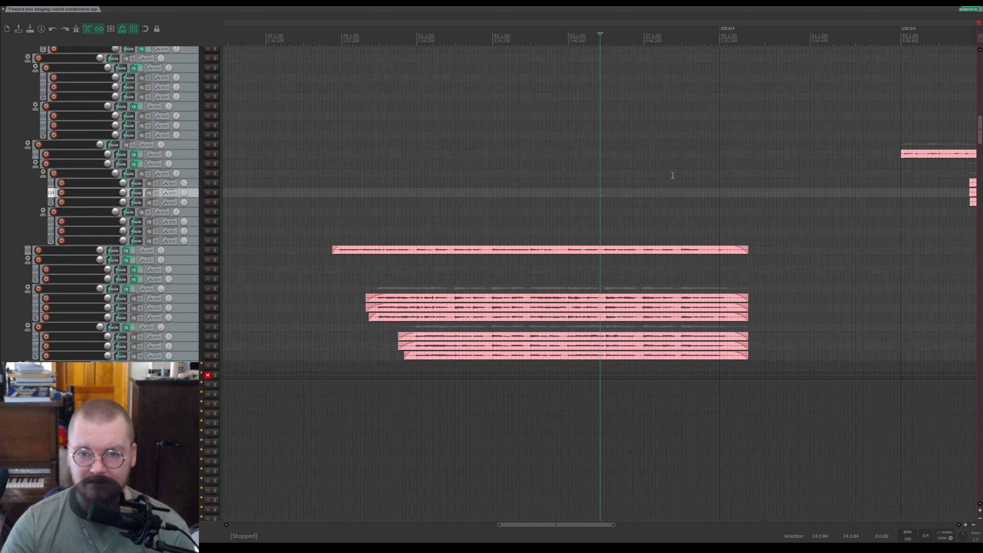
# Step: Place the edit cursor partway through the long pink vocal clip and audition the section from there
pyautogui.scroll(-1, 678, 179)
pyautogui.click(414, 229)
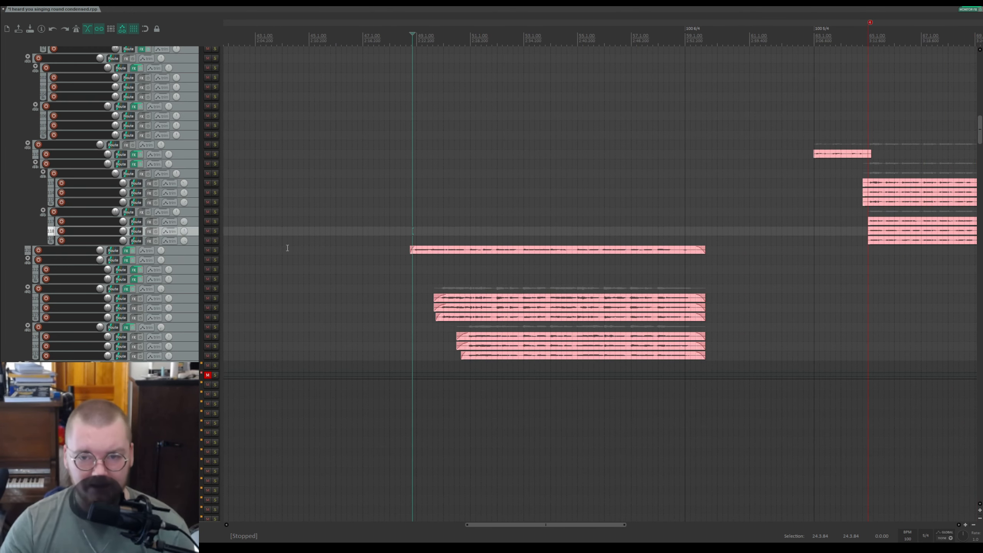
pyautogui.click(561, 214)
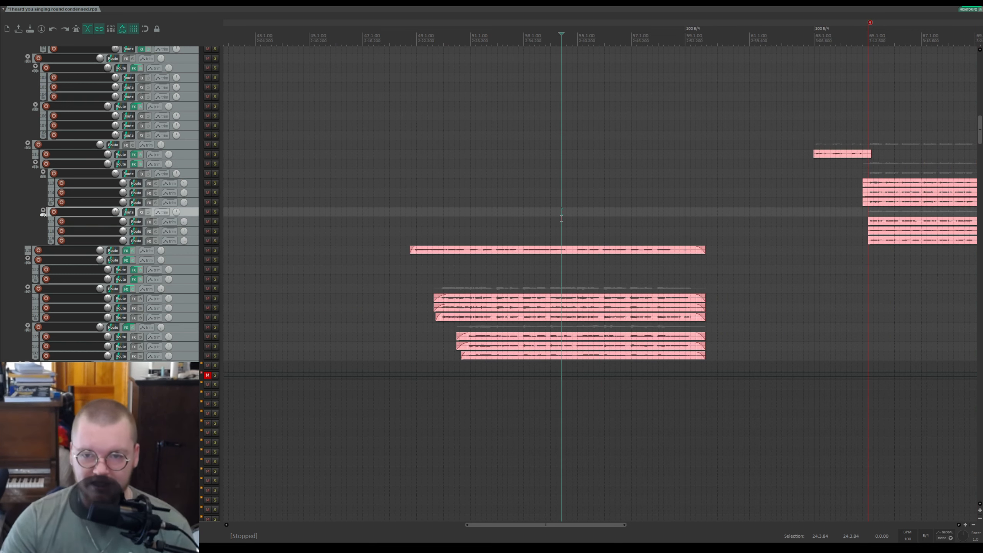
pyautogui.click(554, 222)
pyautogui.click(552, 226)
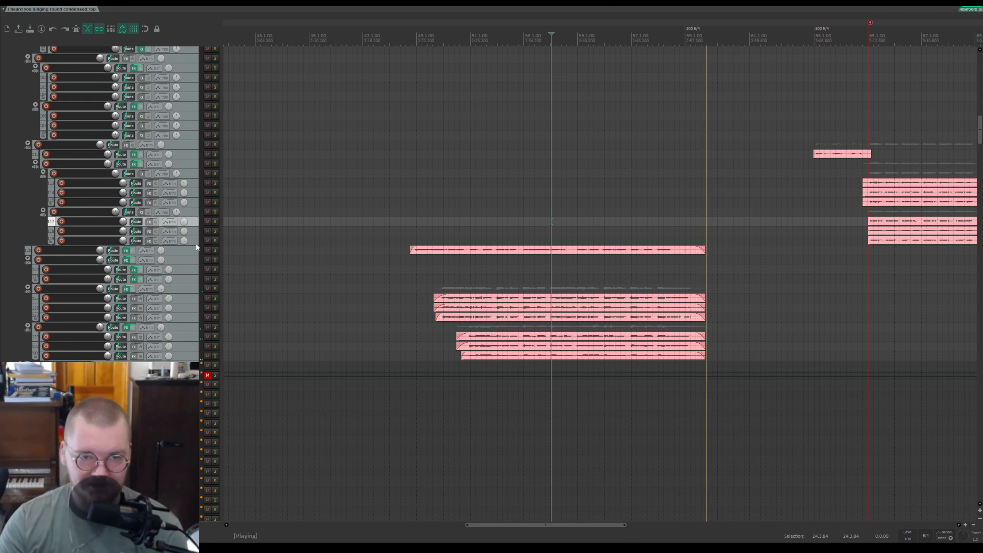
# Step: Solo the main vocal track, audition it from the start of the section, stop, and save the project
pyautogui.scroll(5, 181, 224)
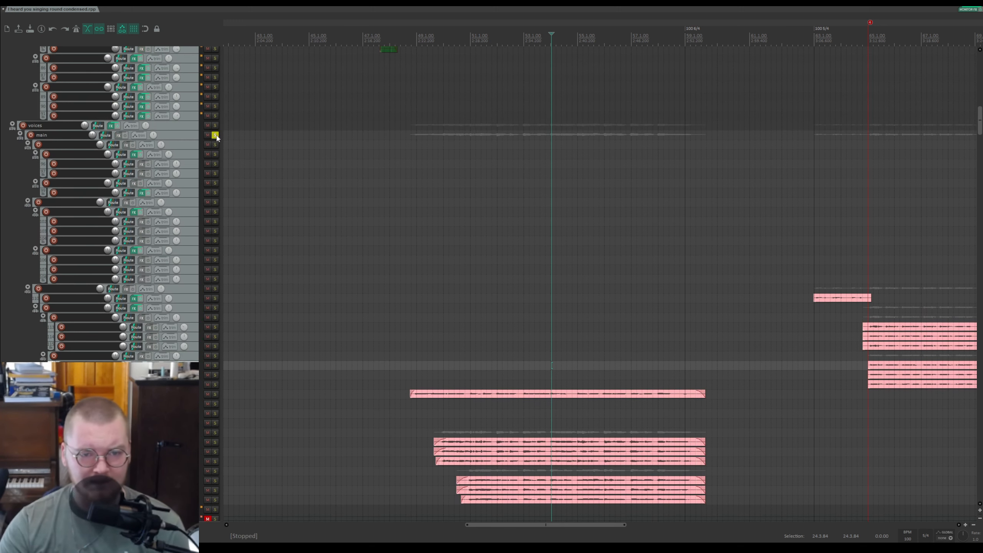
pyautogui.click(215, 135)
pyautogui.click(415, 41)
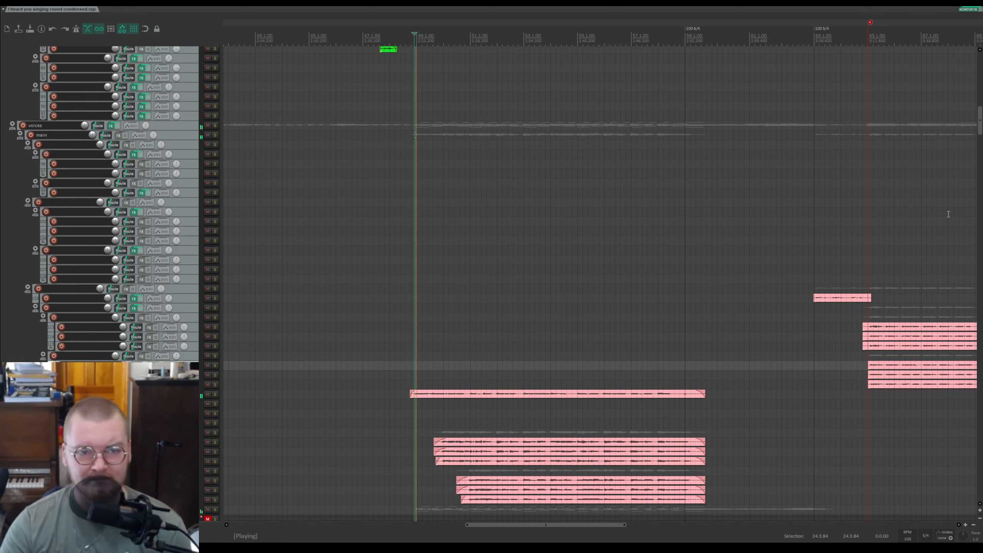
pyautogui.press('space')
pyautogui.hotkey('ctrl', 's')
# Step: Solo the handy percussion folder and play it from the start of the teal clip
pyautogui.moveTo(980, 121); pyautogui.dragTo(975, 452)
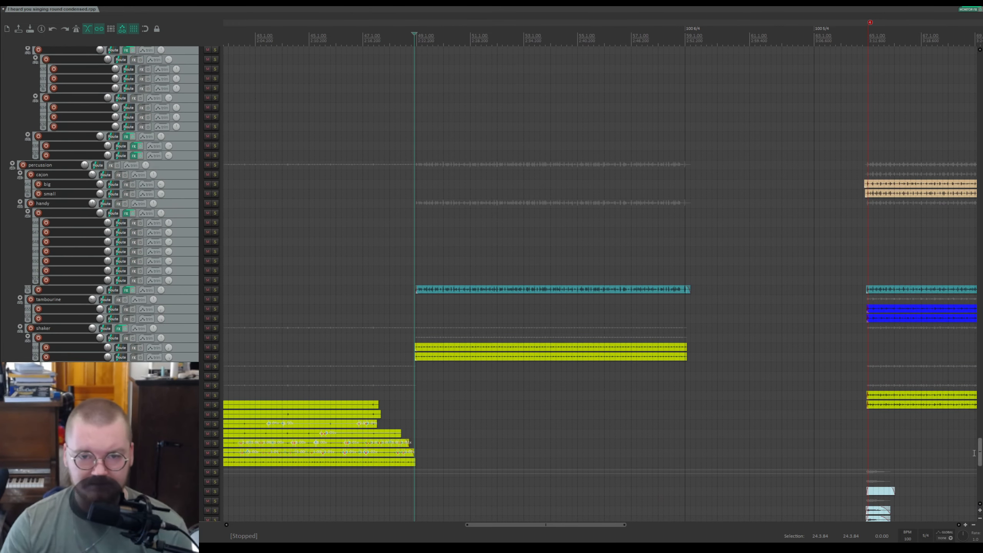
pyautogui.click(422, 282)
pyautogui.scroll(4, 361, 267)
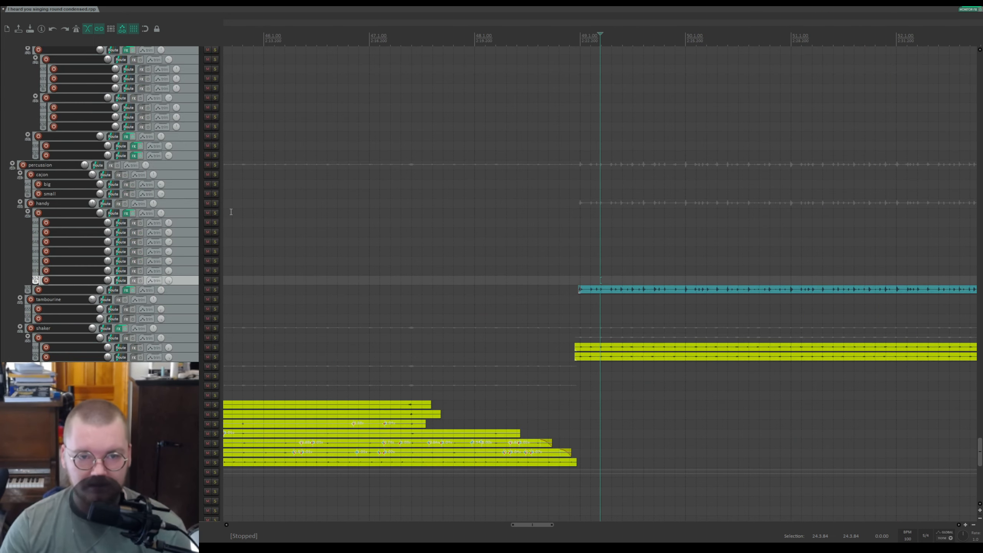
pyautogui.click(215, 204)
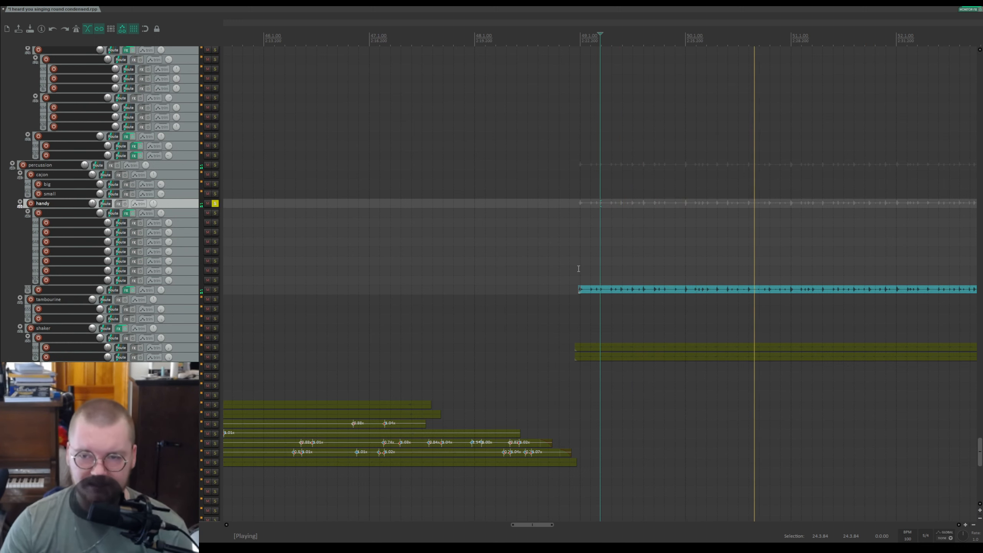
pyautogui.scroll(-5, 785, 311)
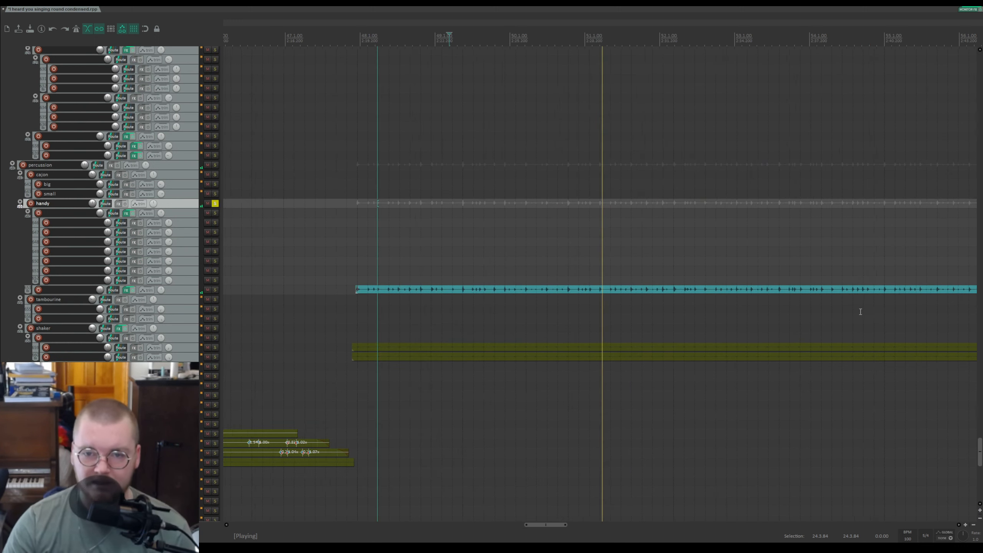
pyautogui.scroll(5, 594, 323)
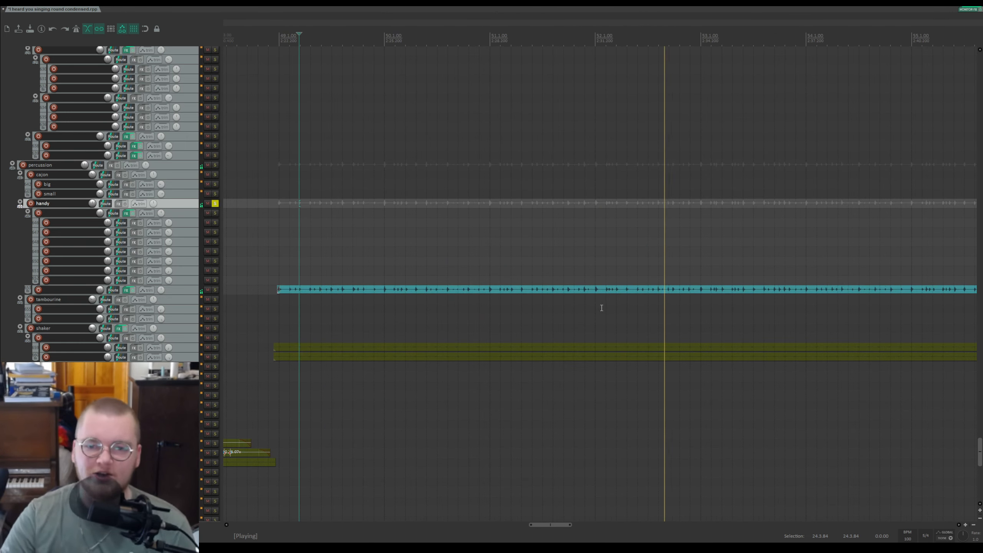
pyautogui.scroll(-5, 641, 260)
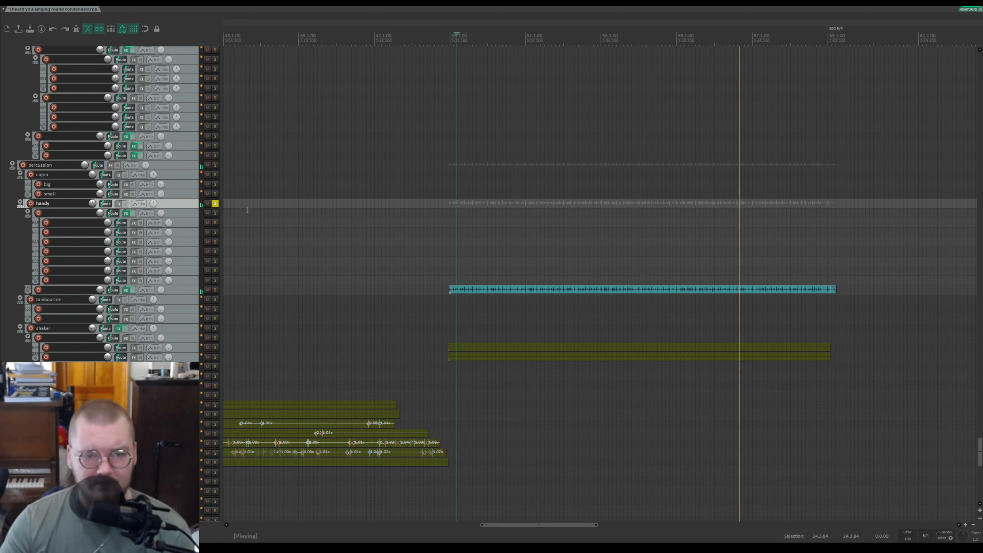
# Step: Unsolo the handy folder, solo the shaker track, play it briefly, and unsolo it again
pyautogui.click(215, 204)
pyautogui.click(445, 49)
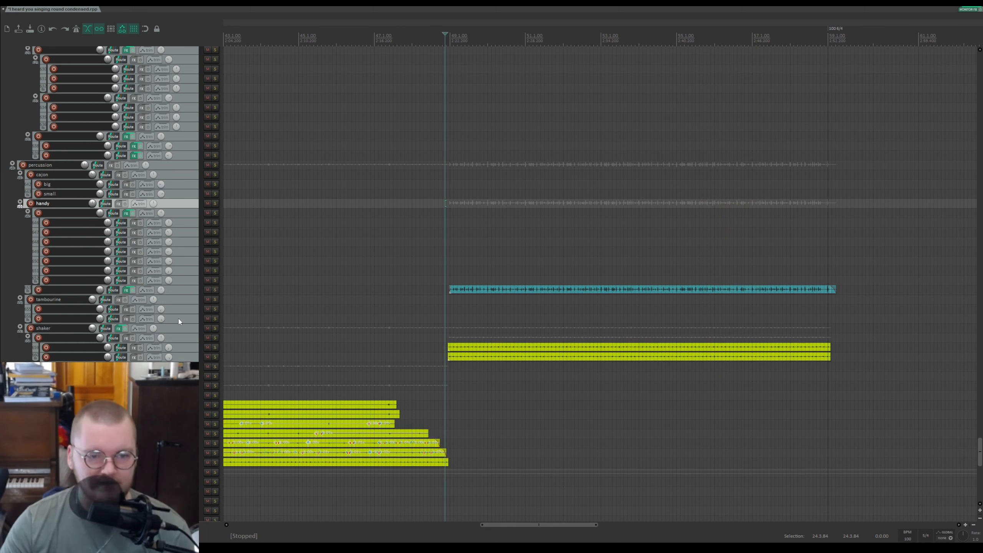
pyautogui.click(215, 328)
pyautogui.press('space')
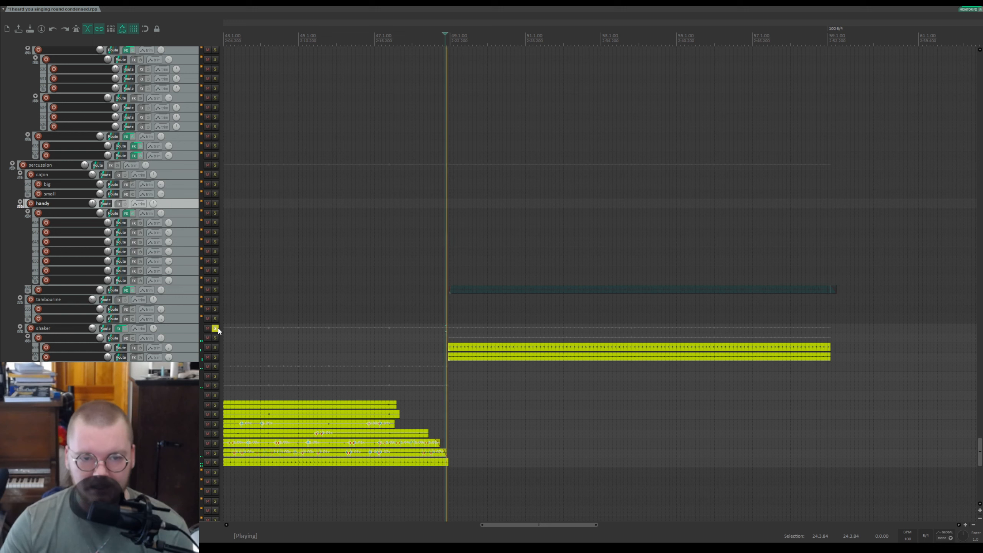
pyautogui.press('space')
pyautogui.click(215, 328)
# Step: Play the full mix from the section start and stop it after scrolling to the pink clips
pyautogui.press('space')
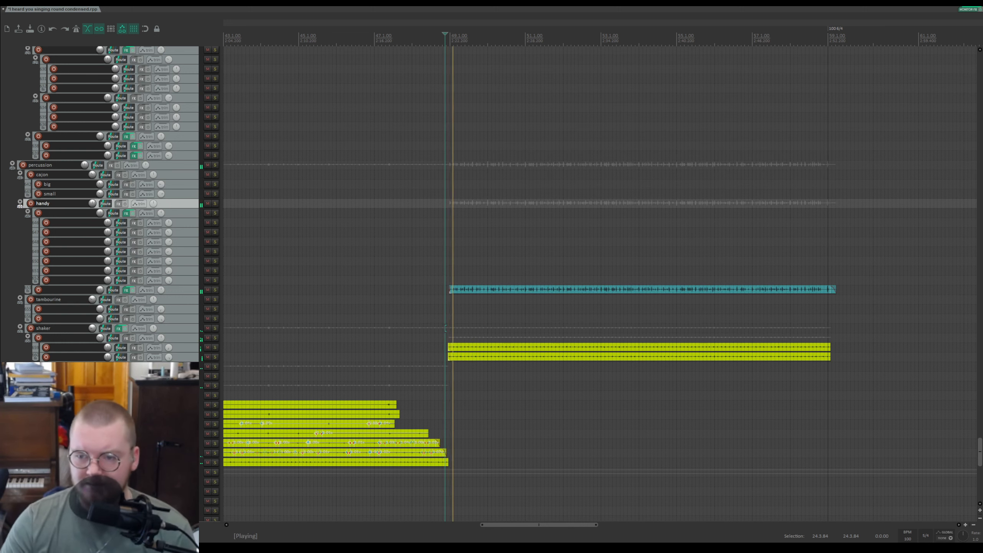
pyautogui.moveTo(980, 453); pyautogui.dragTo(959, 193)
pyautogui.press('space')
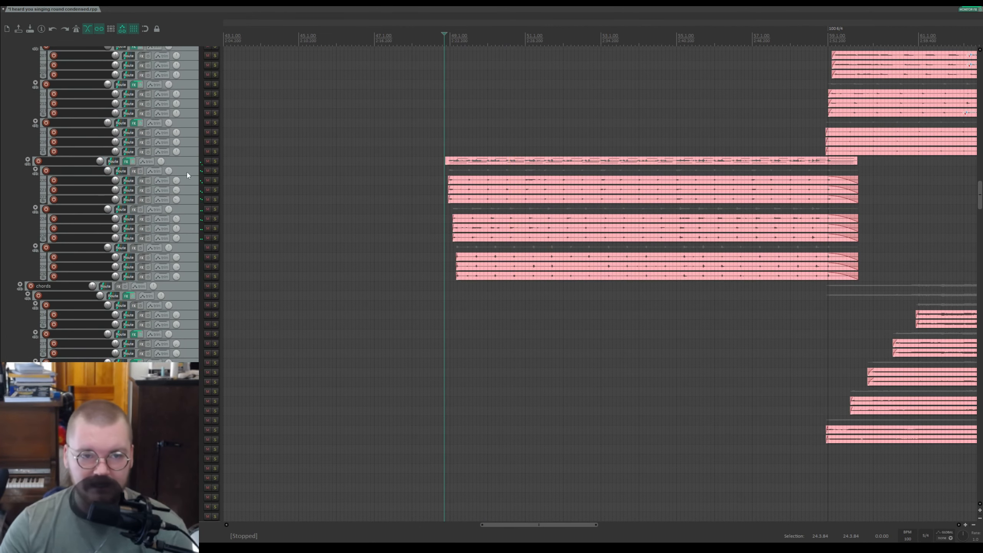
# Step: Solo and then unsolo the folder track of the long pink clips
pyautogui.click(214, 161)
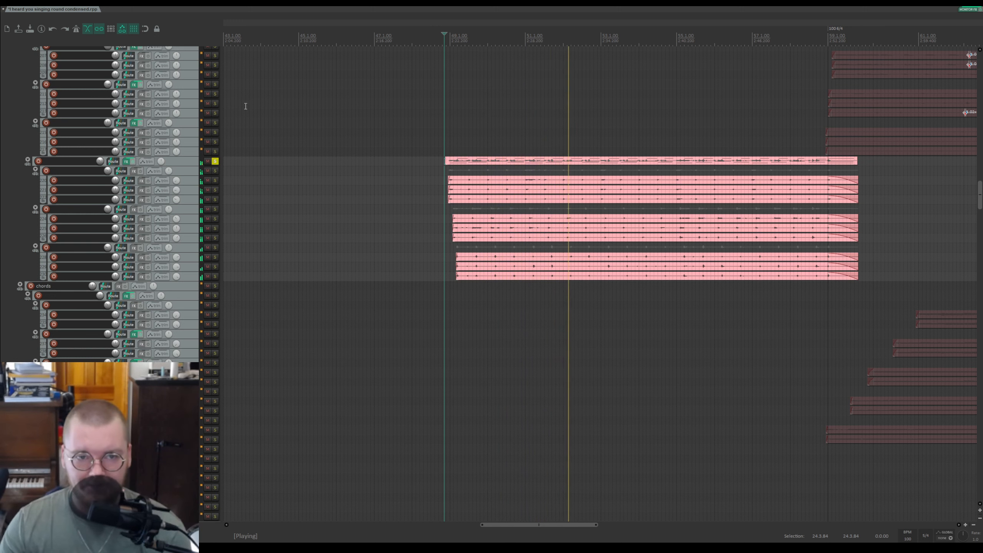
pyautogui.click(214, 161)
pyautogui.scroll(5, 204, 160)
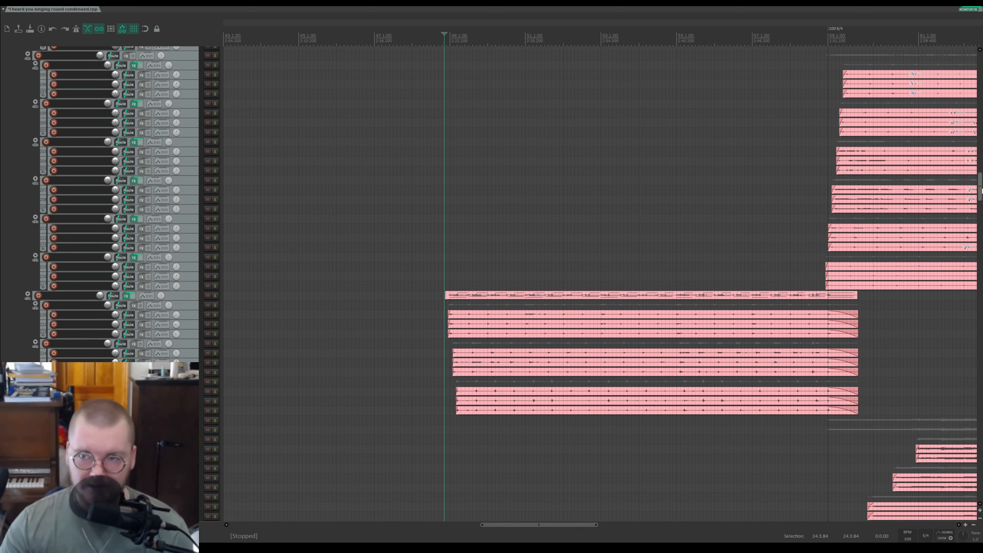
pyautogui.moveTo(980, 188); pyautogui.dragTo(973, 49)
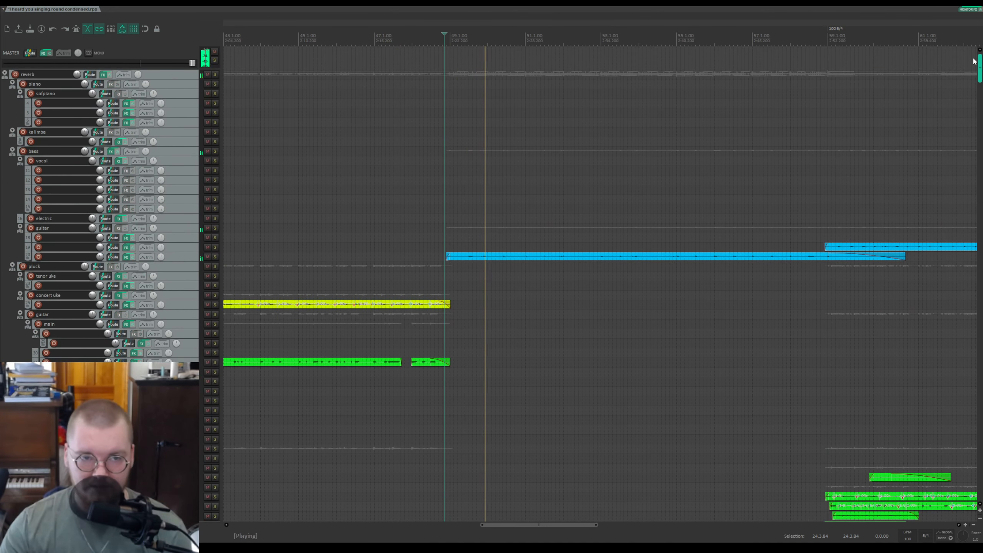
# Step: Play the full mix from a later point in the section while scrolling through the track list
pyautogui.moveTo(975, 71)
pyautogui.mouseDown()
pyautogui.moveTo(976, 89)
pyautogui.moveTo(976, 80)
pyautogui.mouseUp()
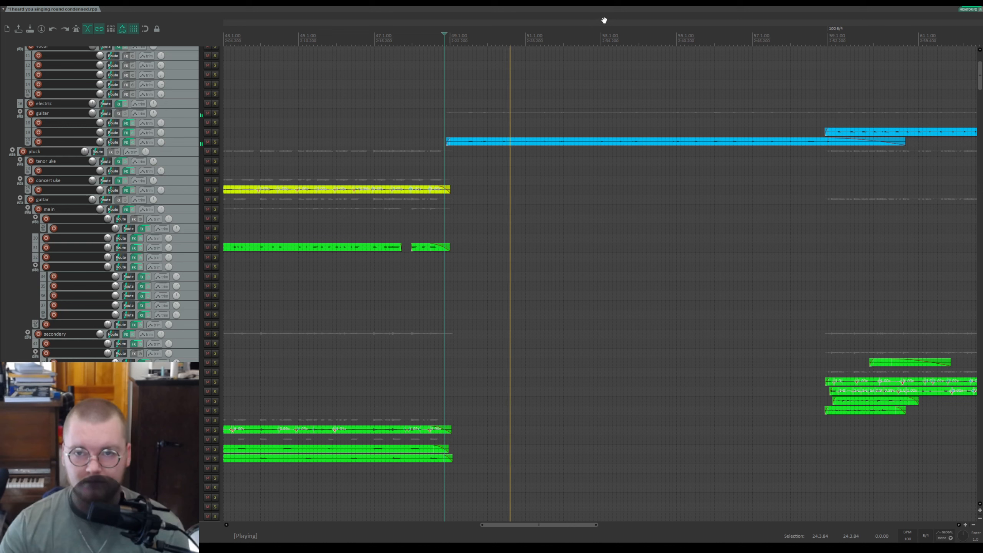
pyautogui.click(639, 37)
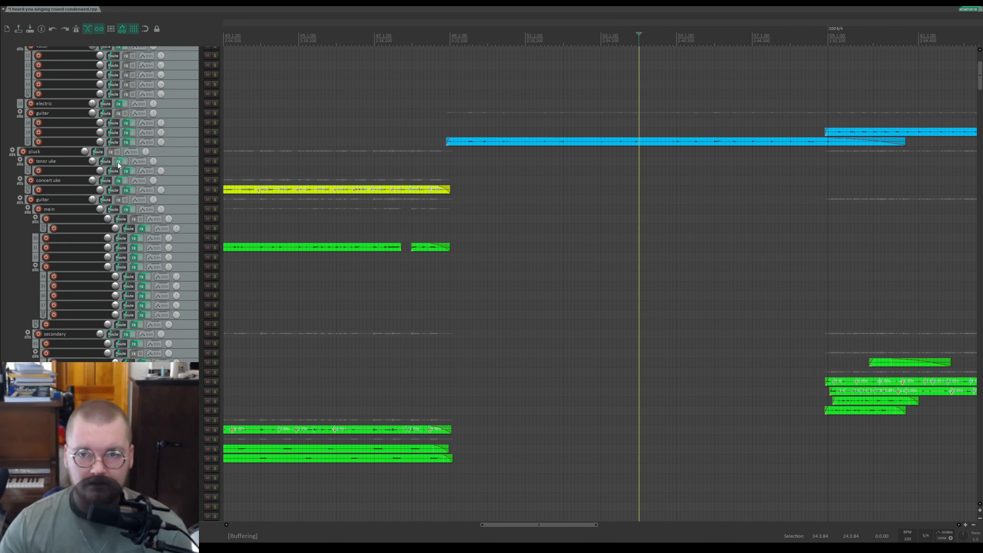
pyautogui.scroll(-2, 105, 163)
pyautogui.scroll(-10, 106, 163)
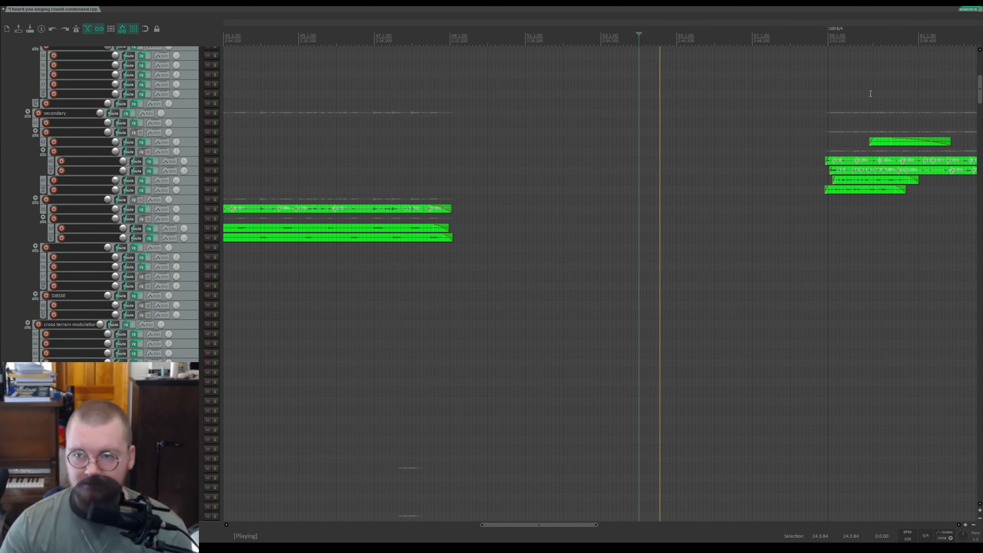
pyautogui.moveTo(979, 95); pyautogui.dragTo(724, 136)
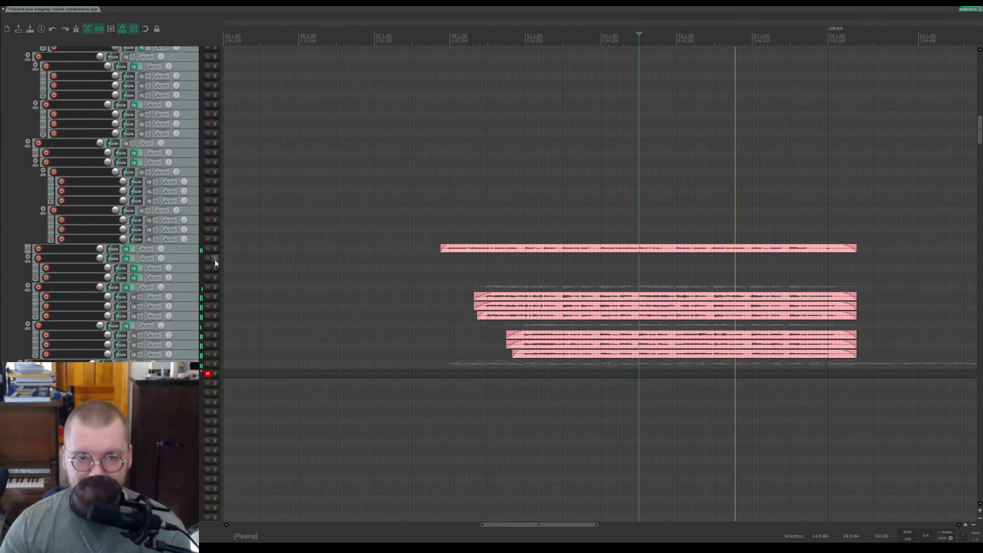
pyautogui.moveTo(979, 136); pyautogui.dragTo(978, 190)
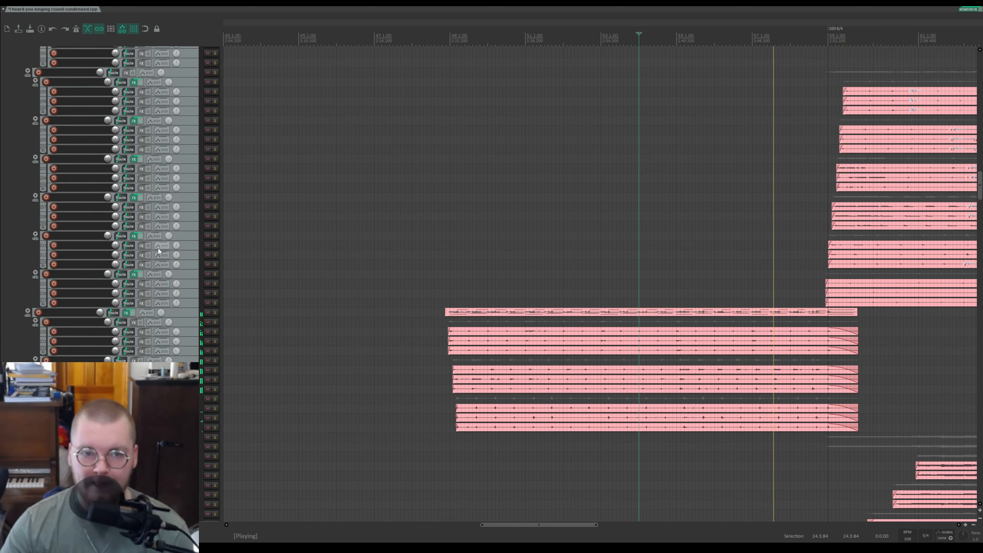
# Step: Solo the long pink clips' folder again during playback, unsolo it, and stop playback
pyautogui.click(215, 313)
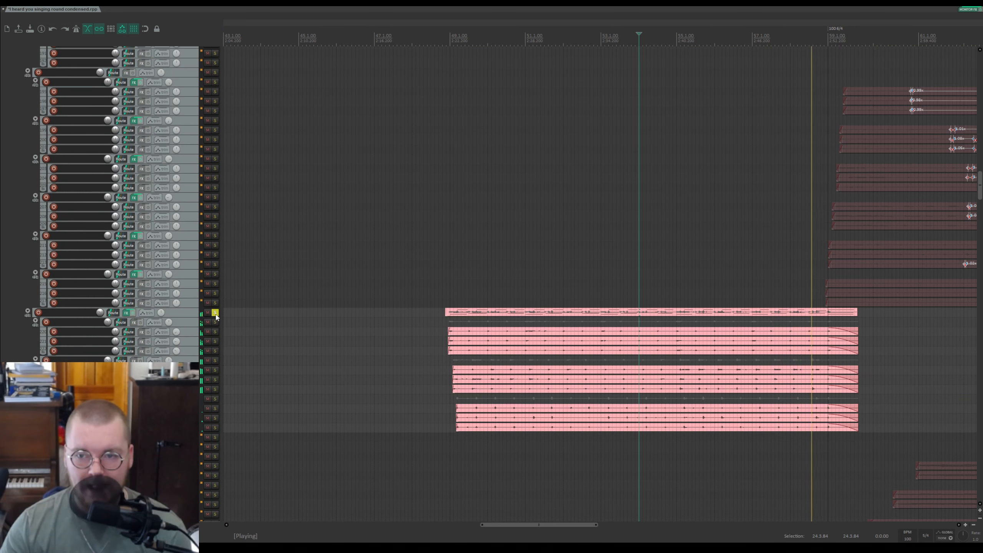
pyautogui.click(215, 314)
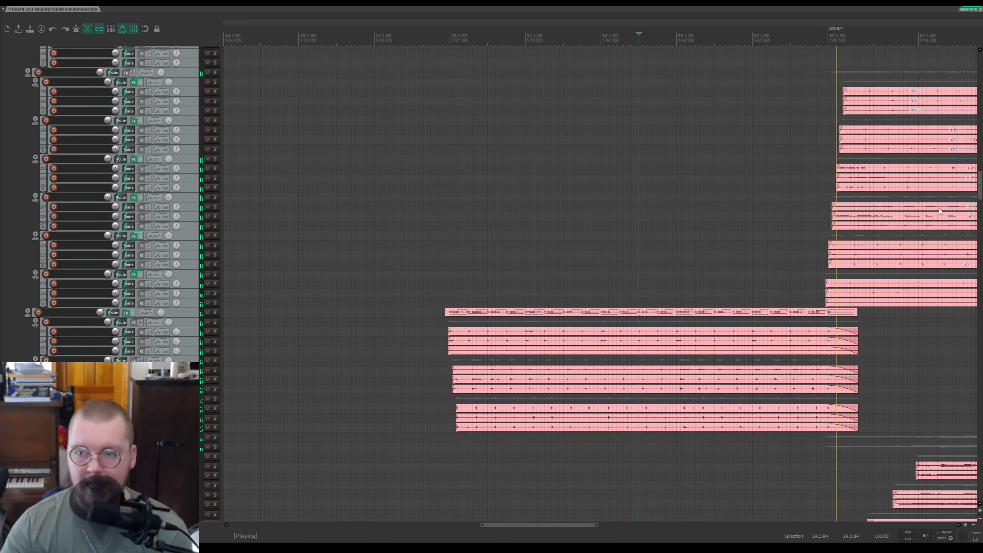
pyautogui.scroll(-3, 902, 141)
pyautogui.scroll(5, 903, 141)
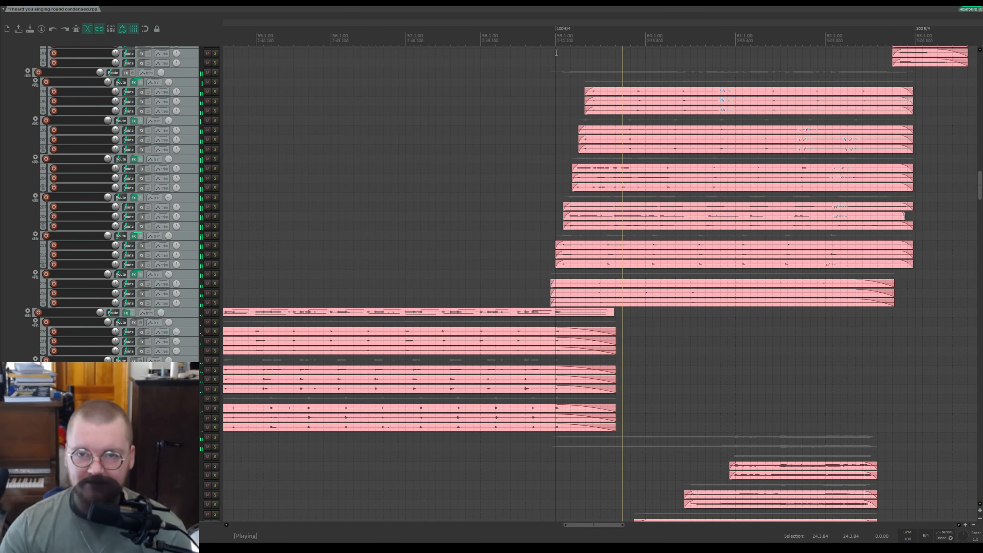
pyautogui.press('space')
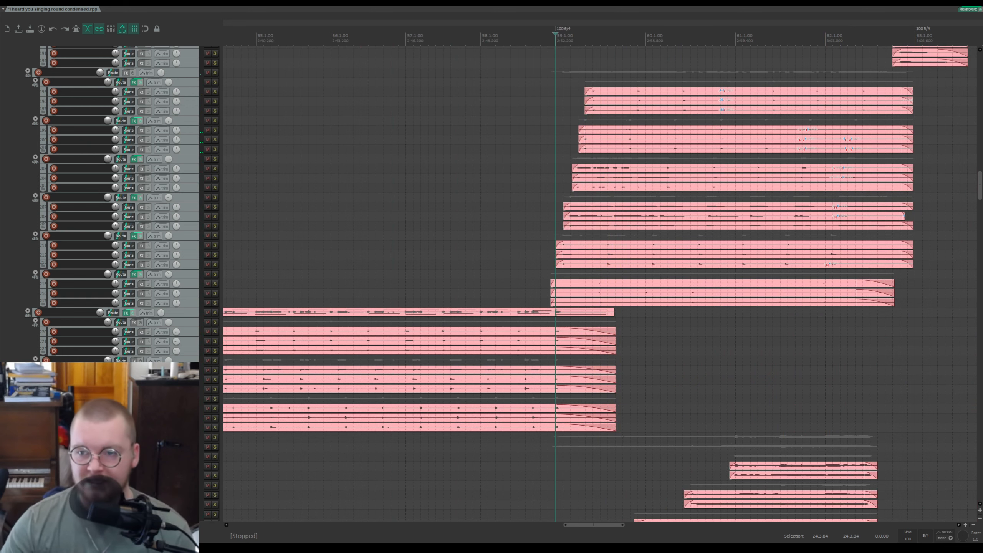
# Step: Solo the folder track of the upper pink clips and briefly play it from the section start
pyautogui.moveTo(980, 182); pyautogui.dragTo(979, 176)
pyautogui.scroll(2, 869, 172)
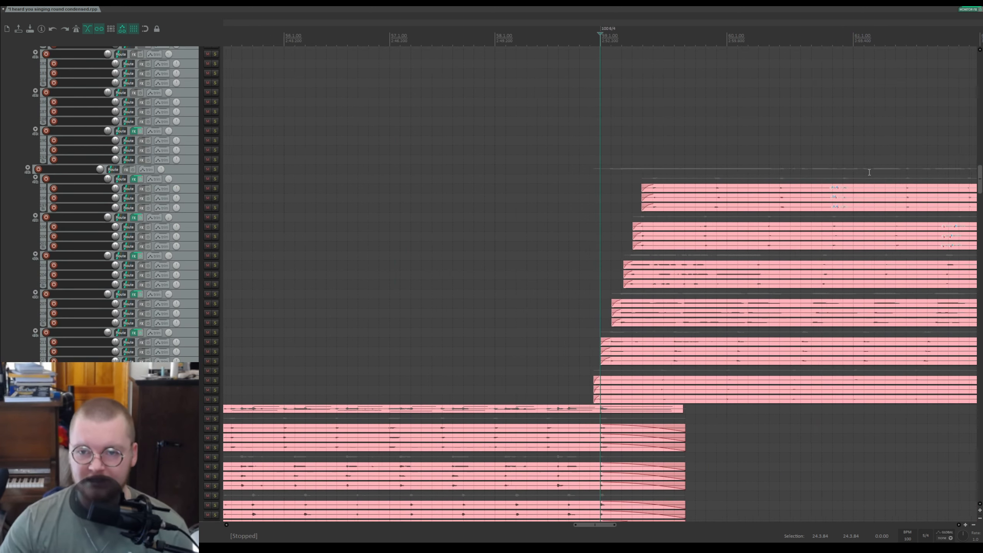
pyautogui.scroll(-3, 842, 145)
pyautogui.moveTo(769, 23); pyautogui.dragTo(558, 43)
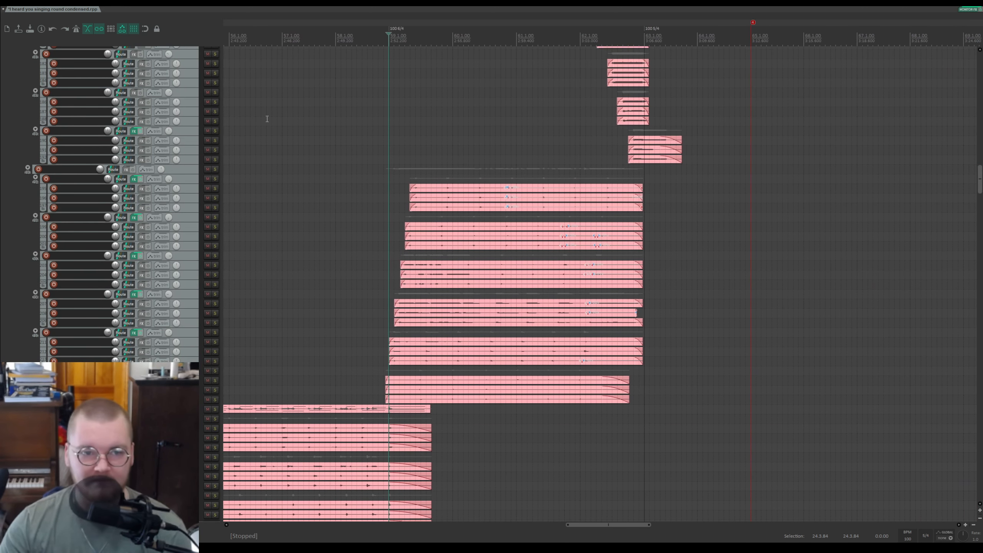
pyautogui.click(215, 169)
pyautogui.press('space')
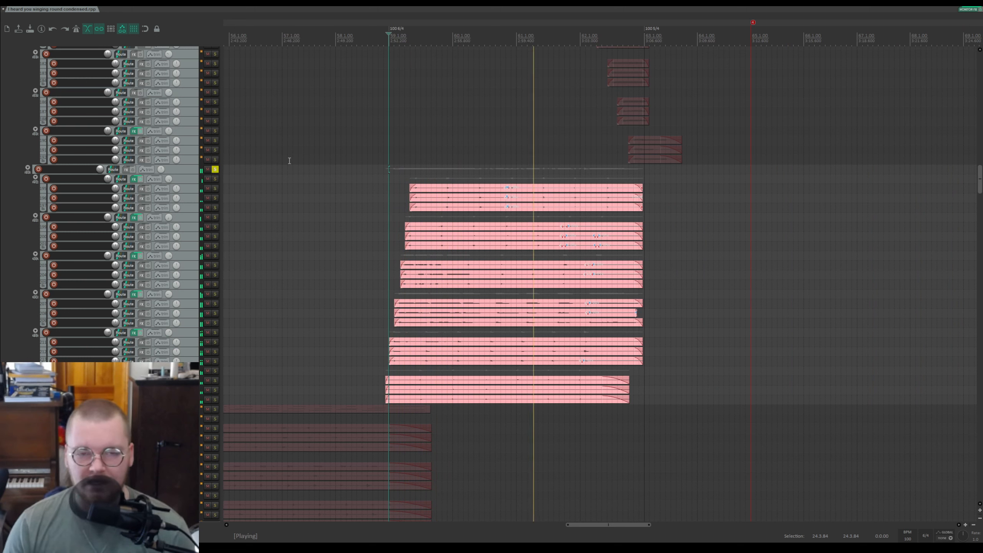
pyautogui.press('space')
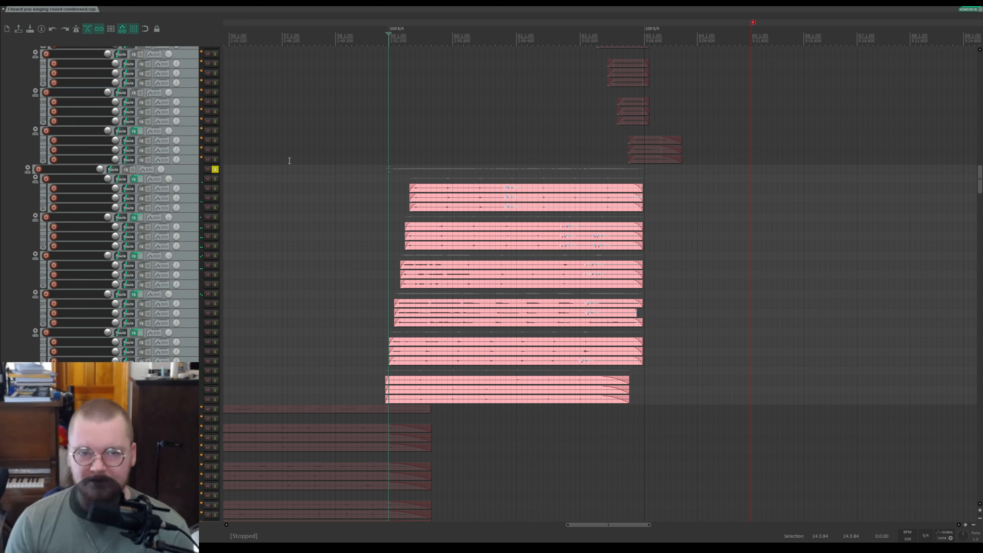
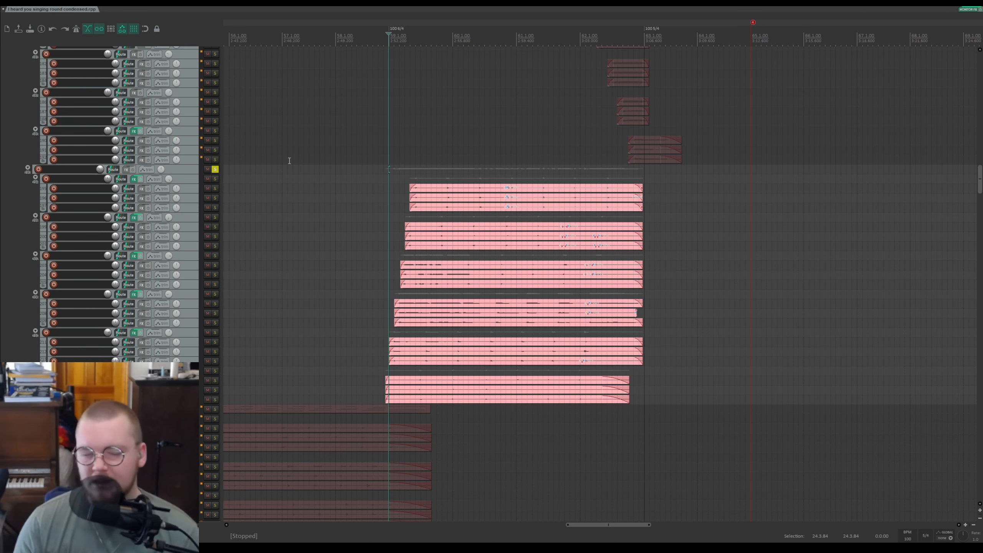
# Step: Unsolo the upper pink clips' folder track and scroll through the track list
pyautogui.click(215, 170)
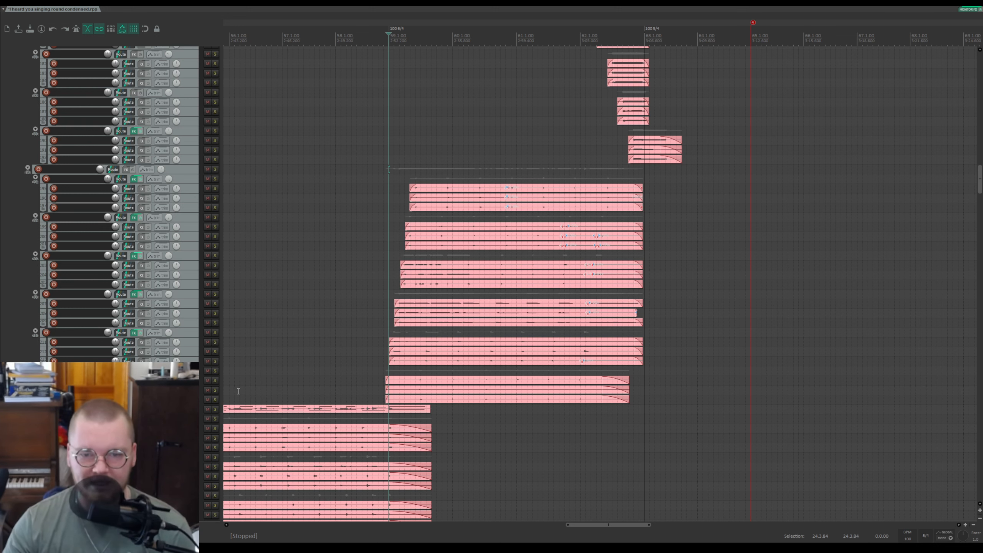
pyautogui.moveTo(980, 181)
pyautogui.mouseDown()
pyautogui.moveTo(981, 168)
pyautogui.moveTo(981, 188)
pyautogui.mouseUp()
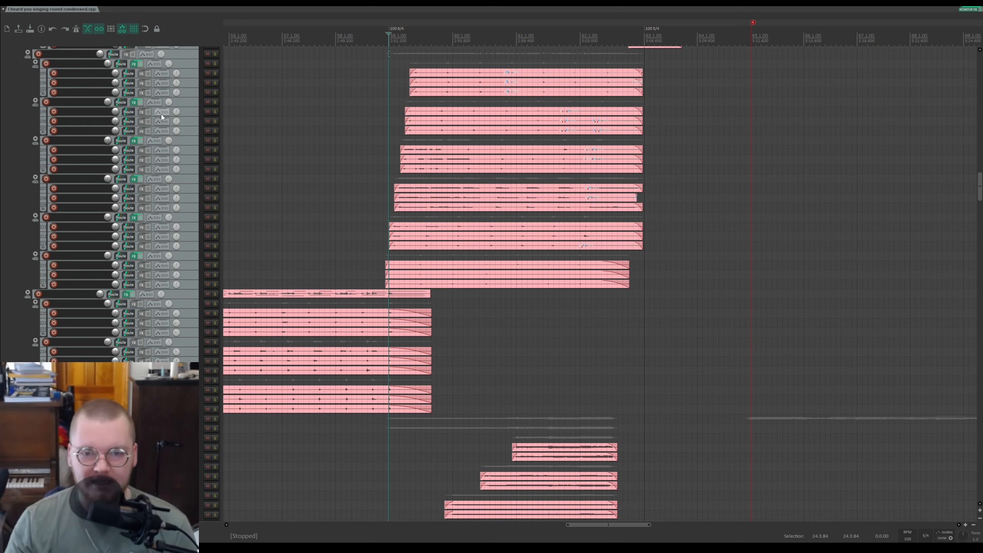
pyautogui.scroll(-10, 132, 156)
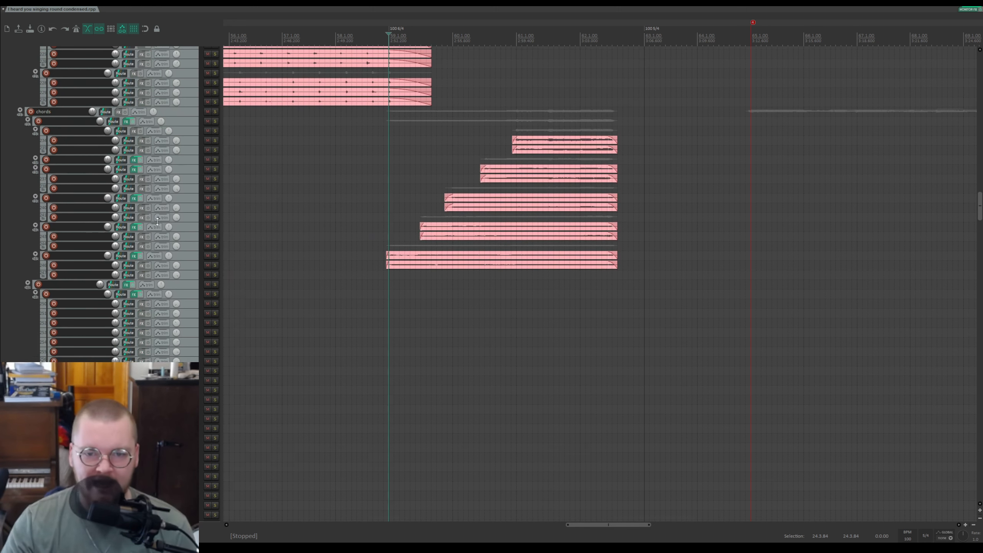
pyautogui.scroll(5, 158, 221)
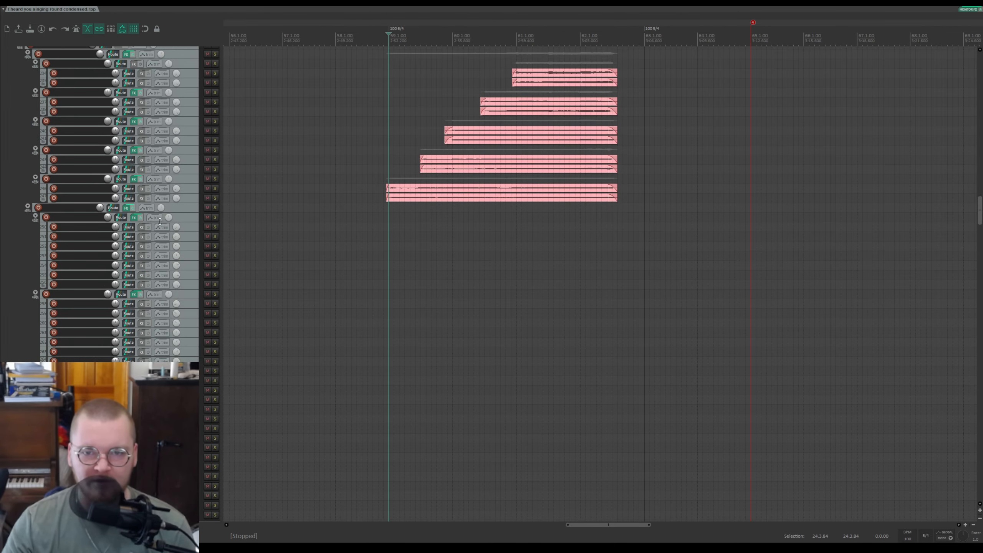
pyautogui.scroll(2, 161, 209)
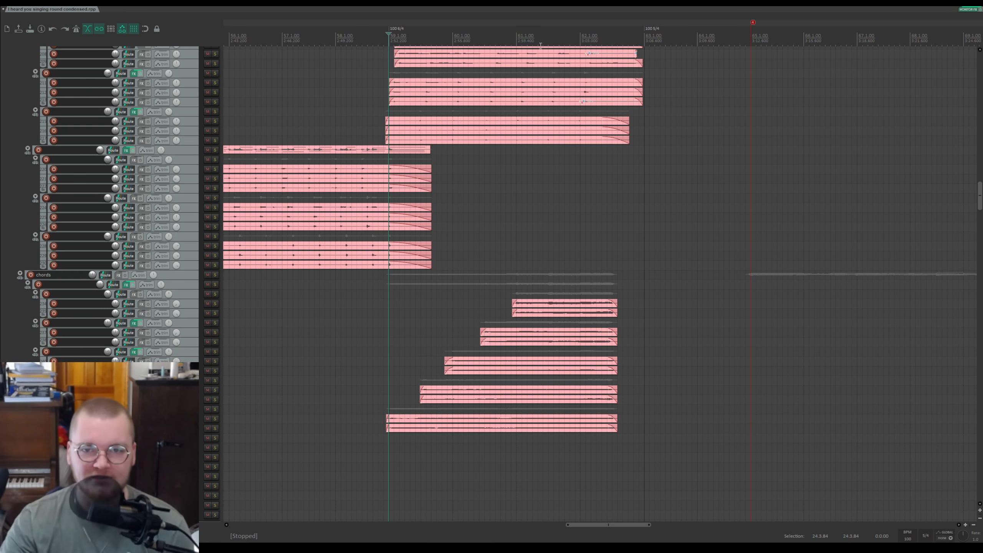
# Step: Solo the track of the lowest long pink clips, move the edit cursor to the section start, and unsolo it
pyautogui.click(519, 37)
pyautogui.scroll(6, 212, 229)
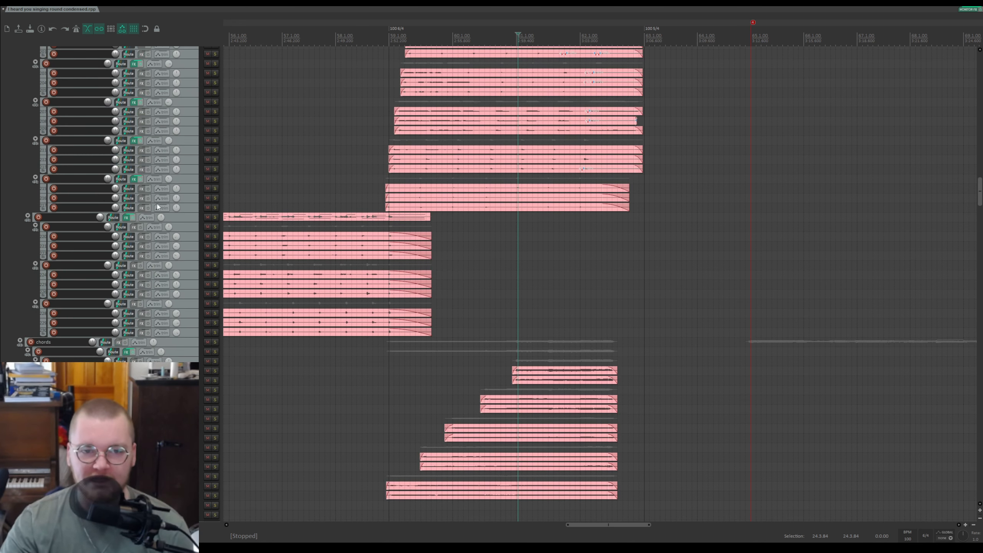
pyautogui.click(214, 226)
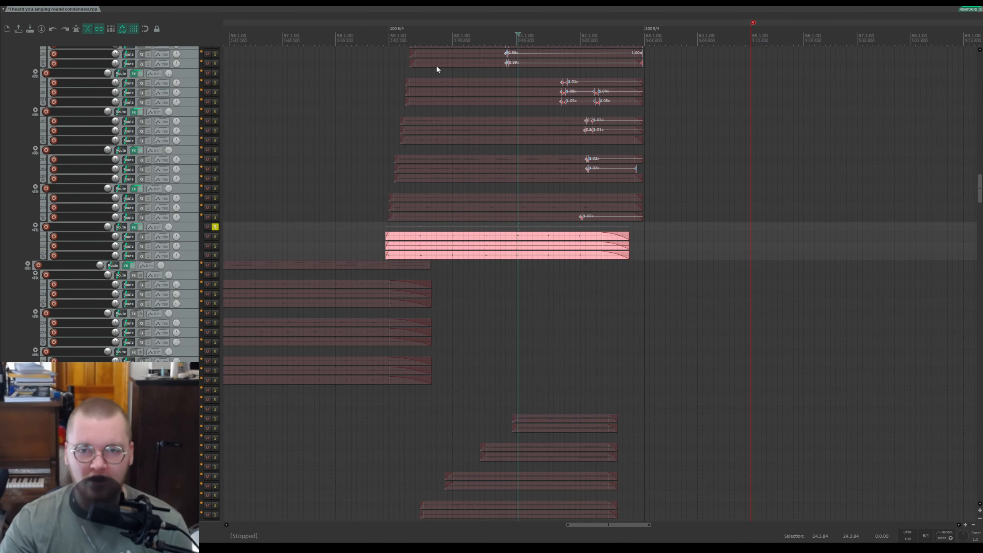
pyautogui.click(389, 45)
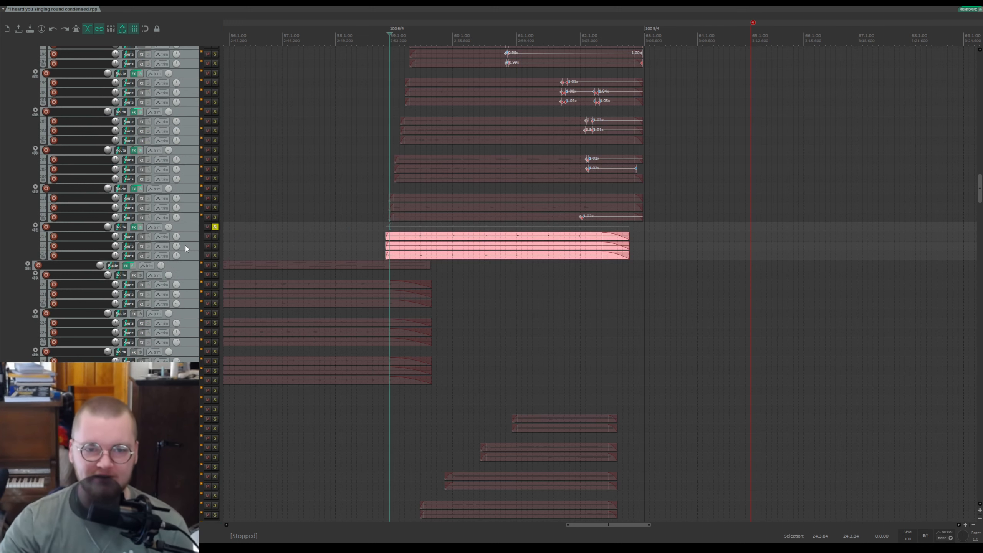
pyautogui.click(214, 227)
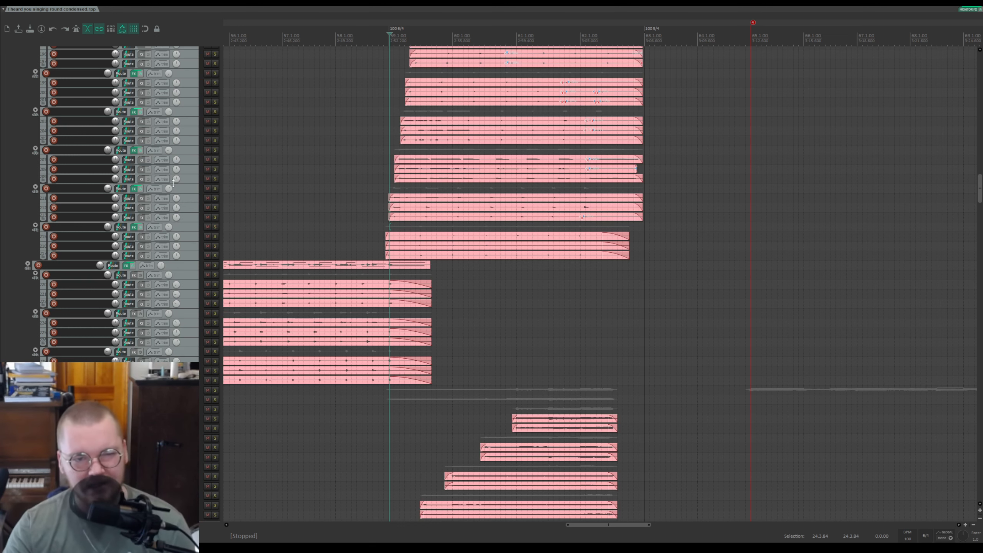
# Step: Show the volume envelope and all FX parameter envelopes of that track
pyautogui.click(190, 227)
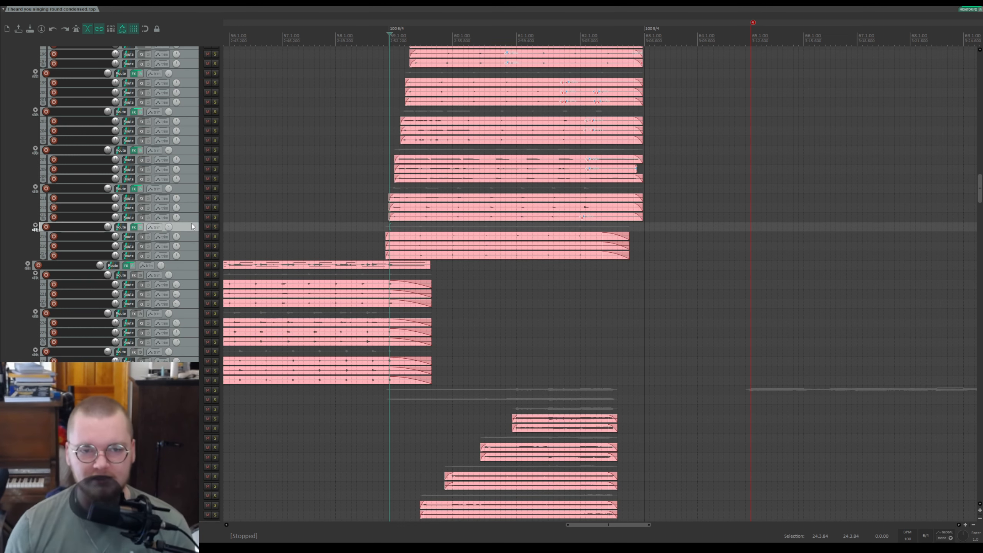
pyautogui.press('v')
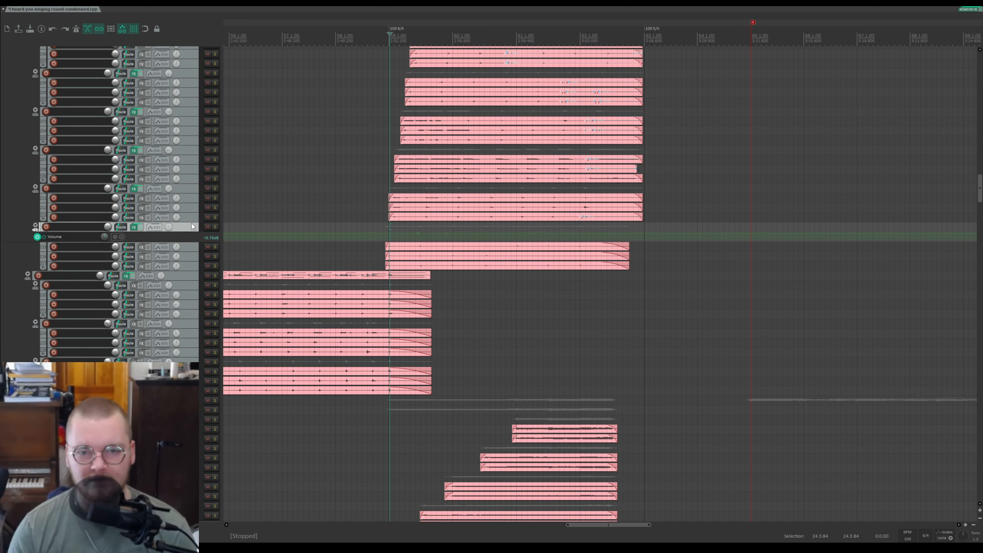
pyautogui.hotkey('shift', 'v')
pyautogui.scroll(4, 106, 281)
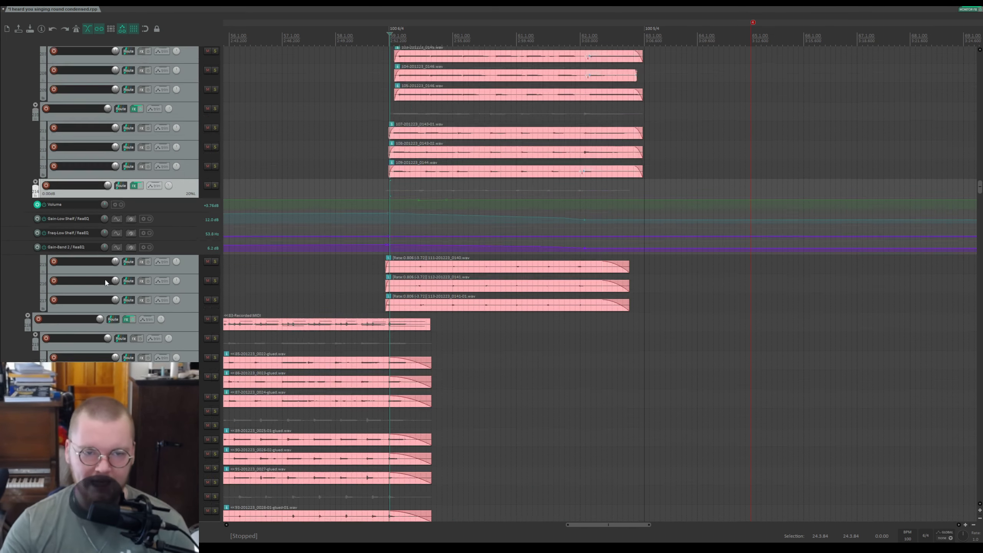
pyautogui.scroll(3, 152, 285)
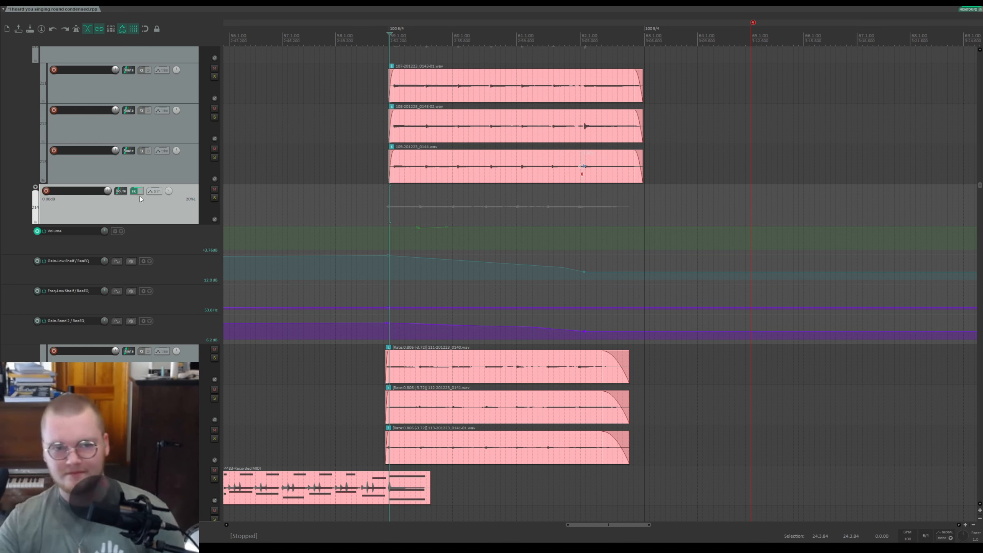
# Step: Play the section with that track soloed, then stop playback and unsolo it
pyautogui.press('space')
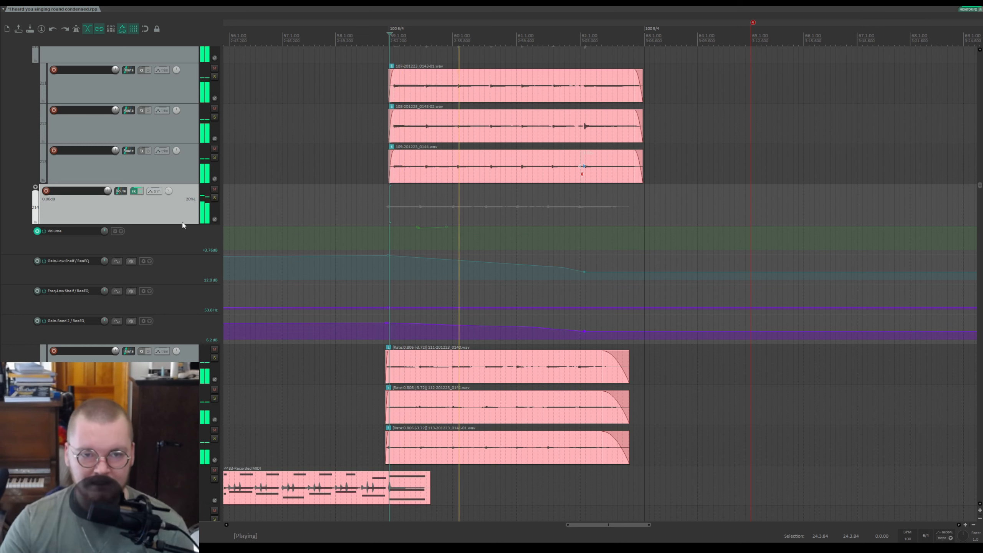
pyautogui.click(214, 197)
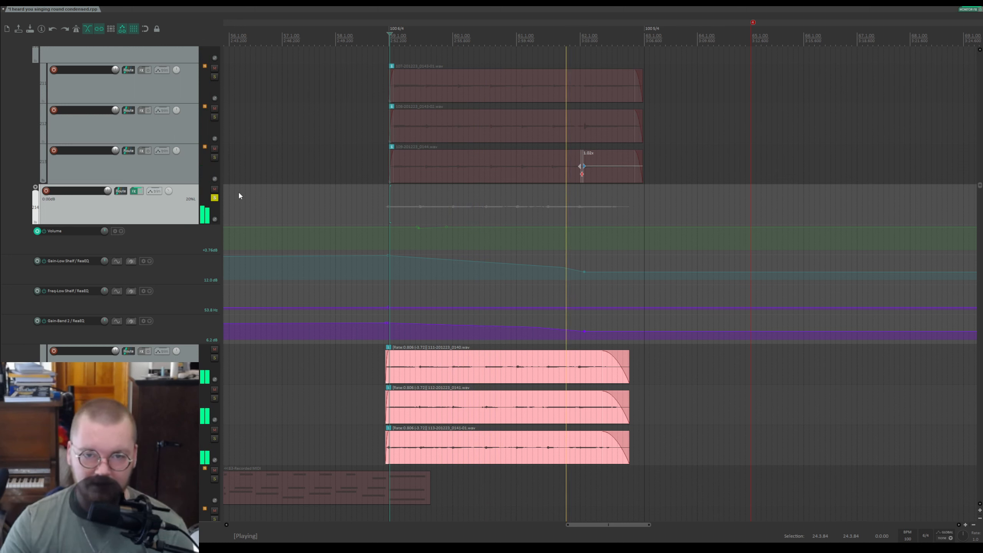
pyautogui.press('space')
pyautogui.click(214, 197)
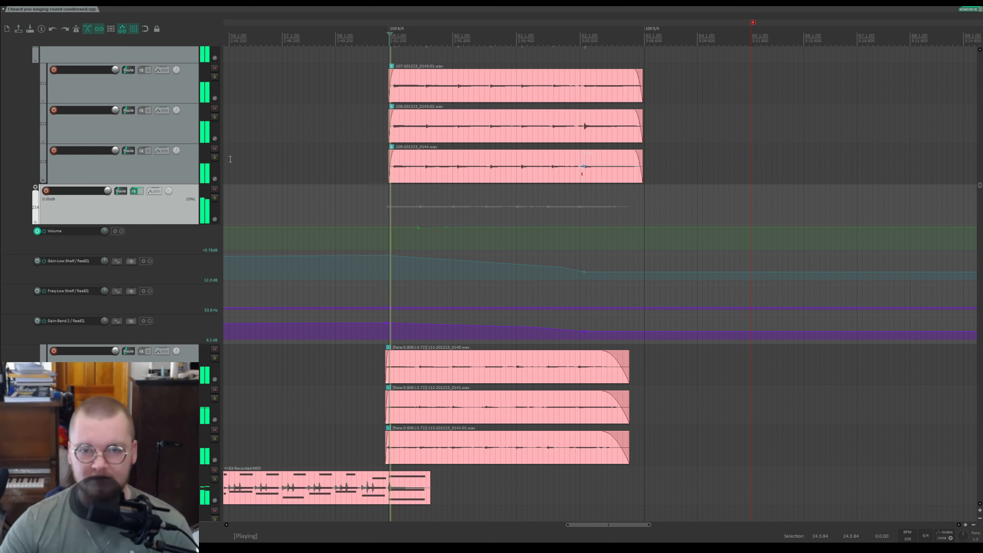
# Step: Hide the track's envelope lanes and save the project
pyautogui.press('v')
pyautogui.hotkey('ctrl', 's')
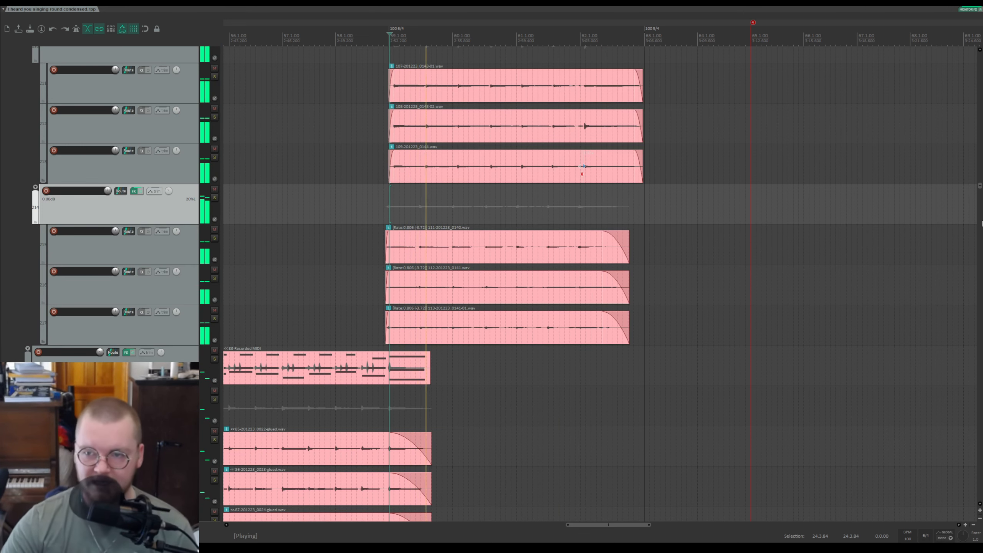
# Step: Solo the folder track of the short stacked pink clips further down during playback, then stop playback
pyautogui.scroll(-5, 873, 189)
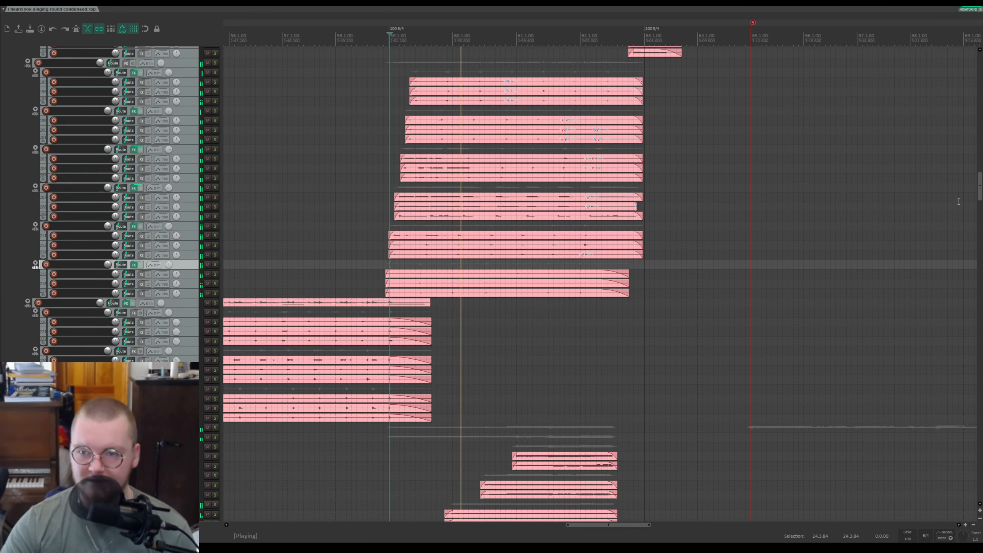
pyautogui.moveTo(978, 187); pyautogui.dragTo(977, 407)
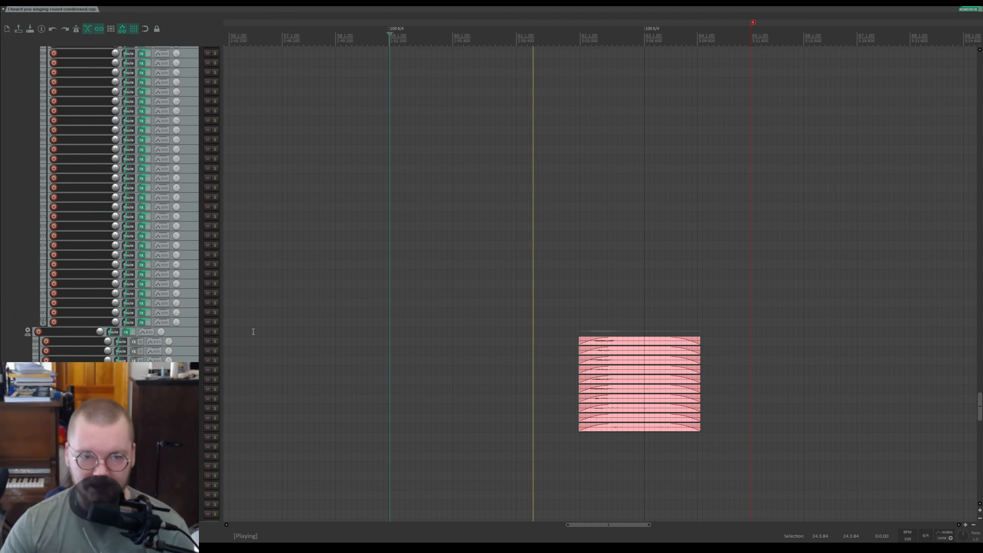
pyautogui.click(215, 332)
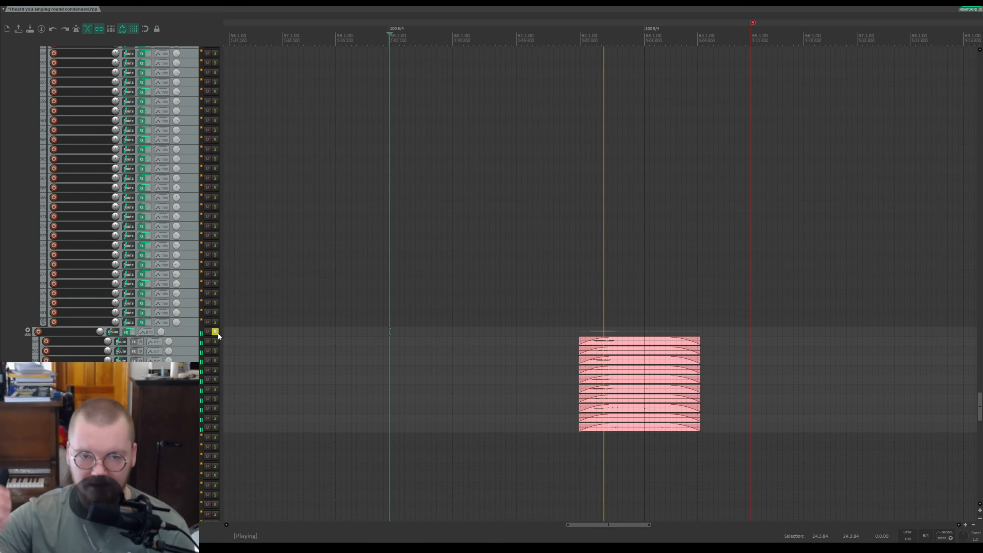
pyautogui.scroll(5, 450, 300)
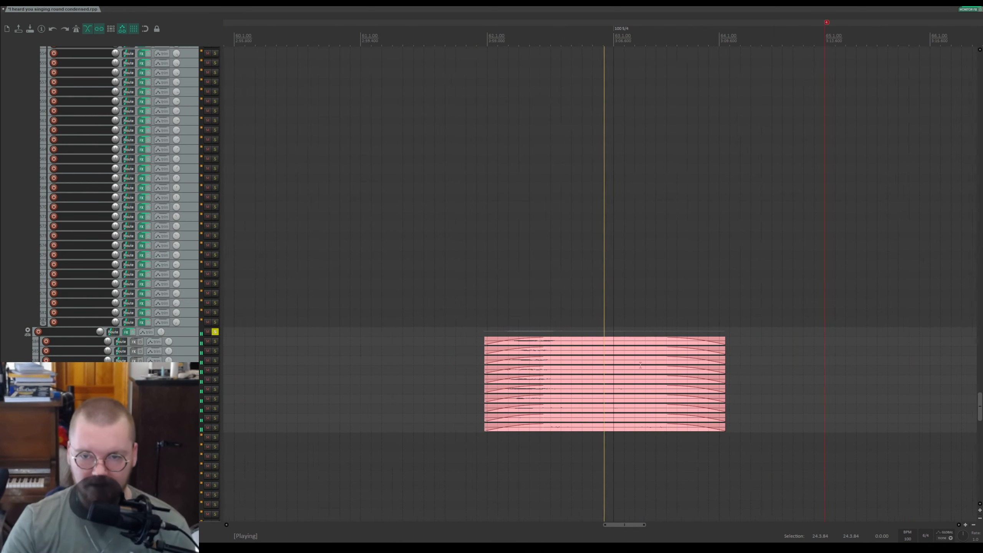
pyautogui.press('space')
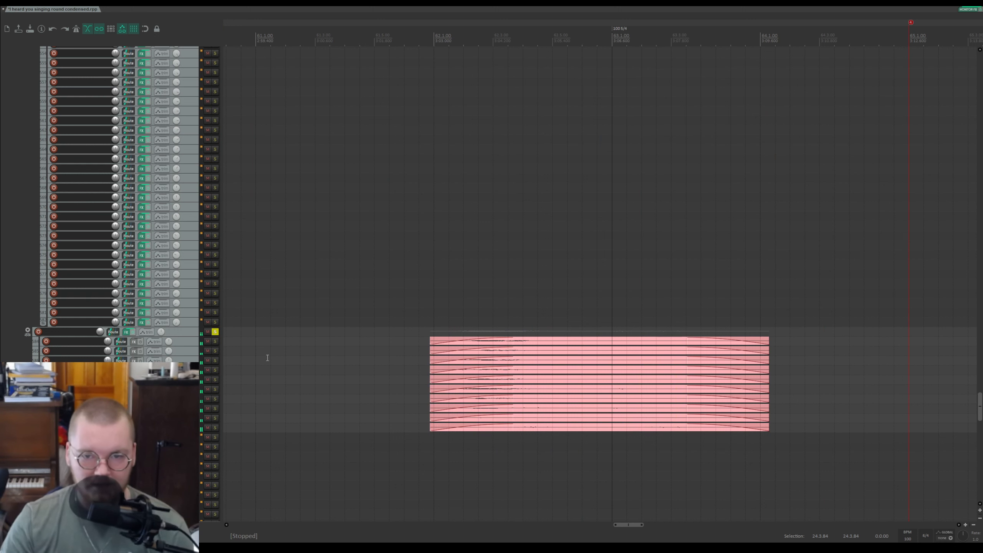
# Step: Play the short stacked pink clips from their start, zooming the timeline around them
pyautogui.scroll(-2, 160, 357)
pyautogui.click(188, 306)
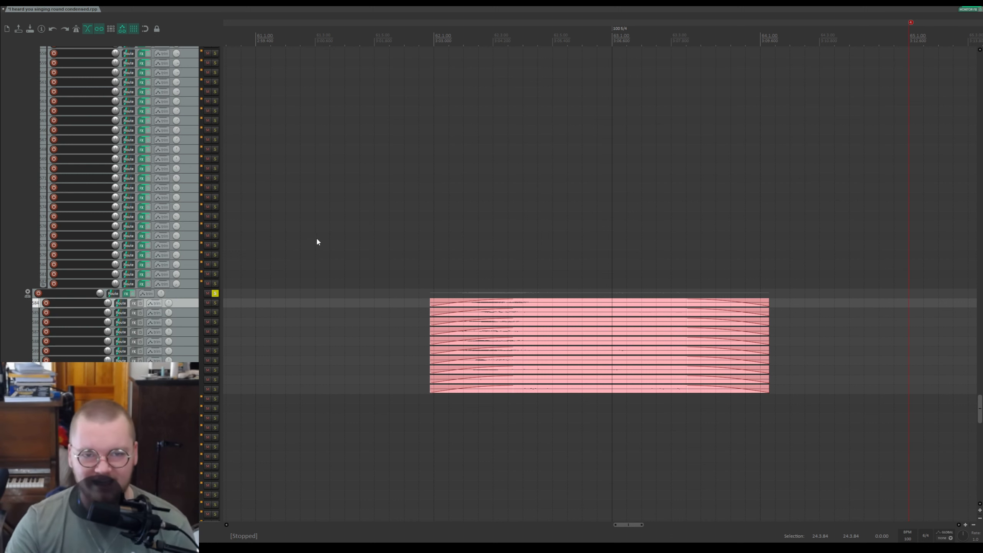
pyautogui.press('space')
pyautogui.click(847, 179)
pyautogui.press('space')
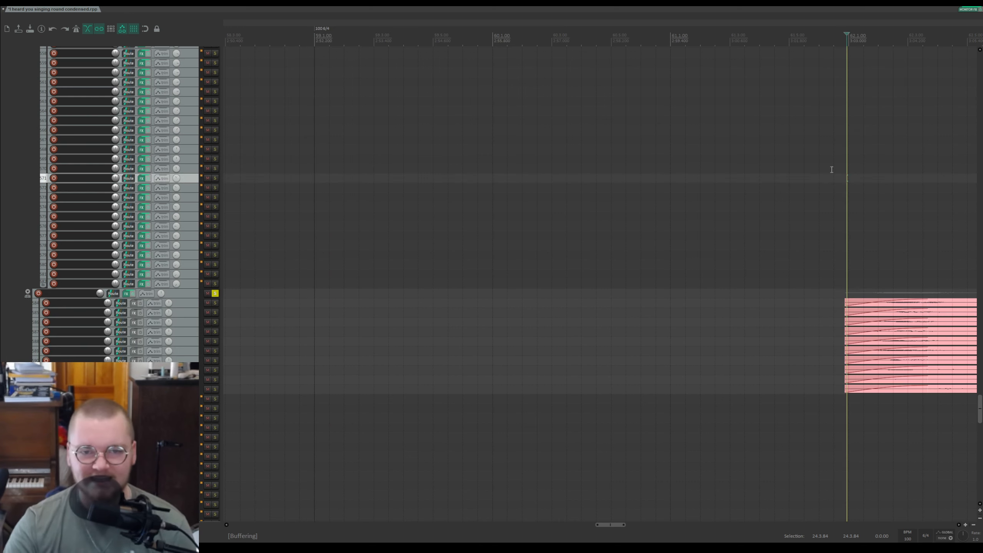
pyautogui.scroll(-1, 724, 112)
pyautogui.scroll(2, 713, 128)
pyautogui.scroll(-3, 676, 145)
pyautogui.scroll(1, 676, 144)
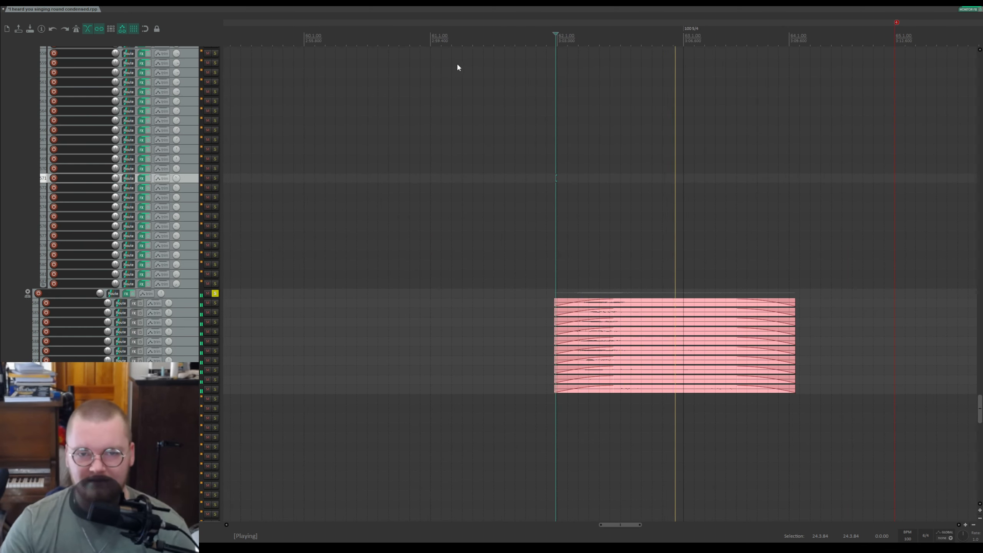
# Step: Restart playback, unsolo the stacked clips' folder track, and stop playback
pyautogui.press('space')
pyautogui.press('space')
pyautogui.press('space')
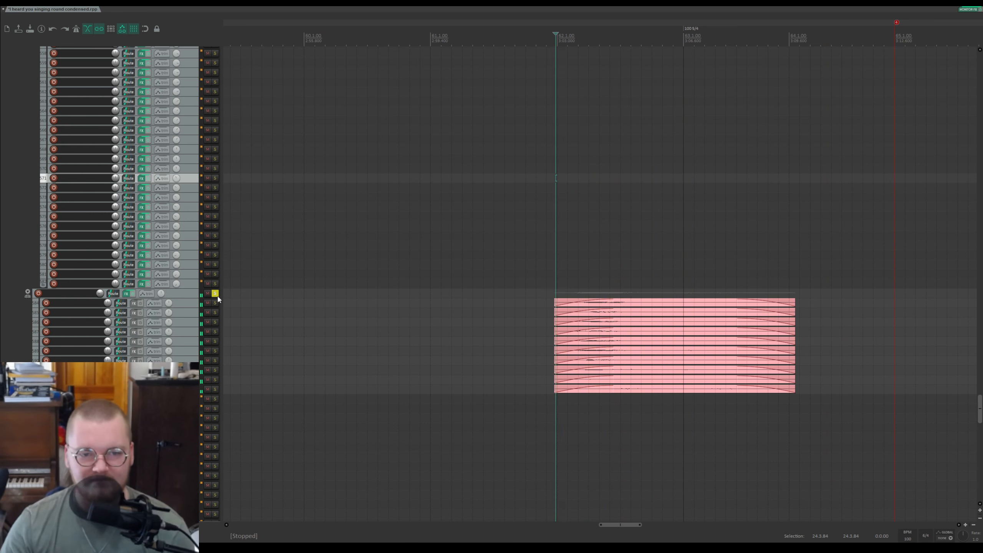
pyautogui.click(215, 294)
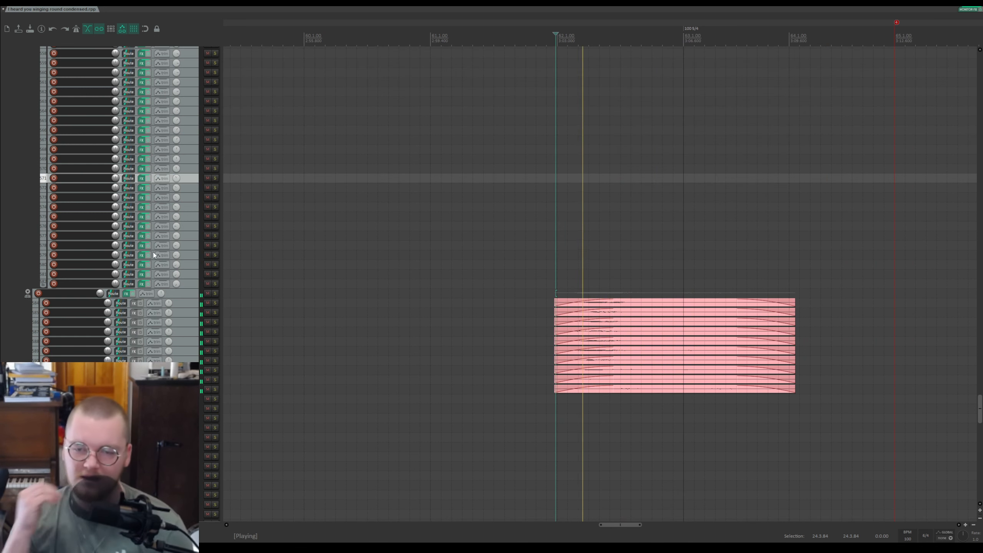
pyautogui.press('space')
# Step: Scroll back up to the chords folder track and solo it during playback, then stop
pyautogui.moveTo(980, 415); pyautogui.dragTo(975, 211)
pyautogui.scroll(-2, 604, 249)
pyautogui.scroll(2, 591, 255)
pyautogui.scroll(-2, 385, 96)
pyautogui.scroll(2, 387, 66)
pyautogui.scroll(-1, 328, 52)
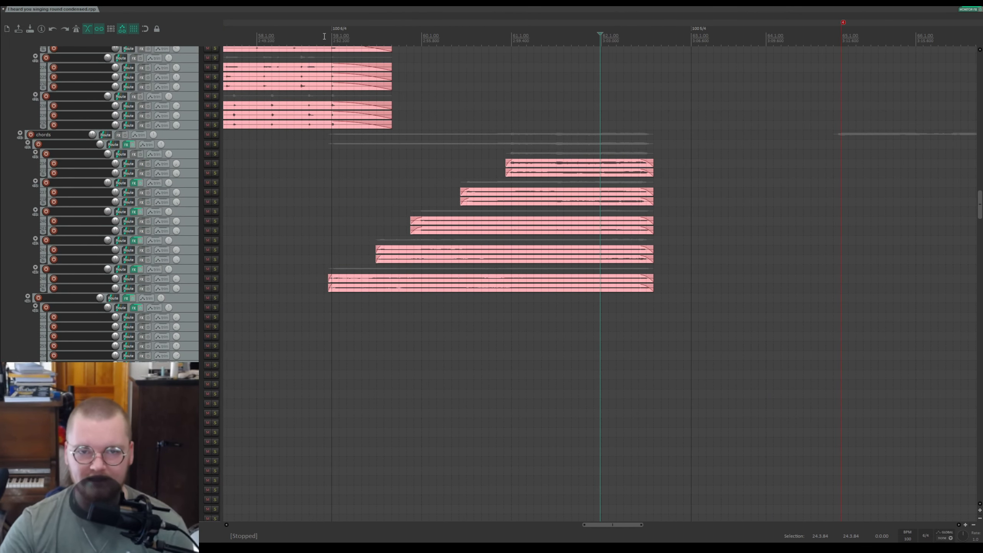
pyautogui.click(214, 135)
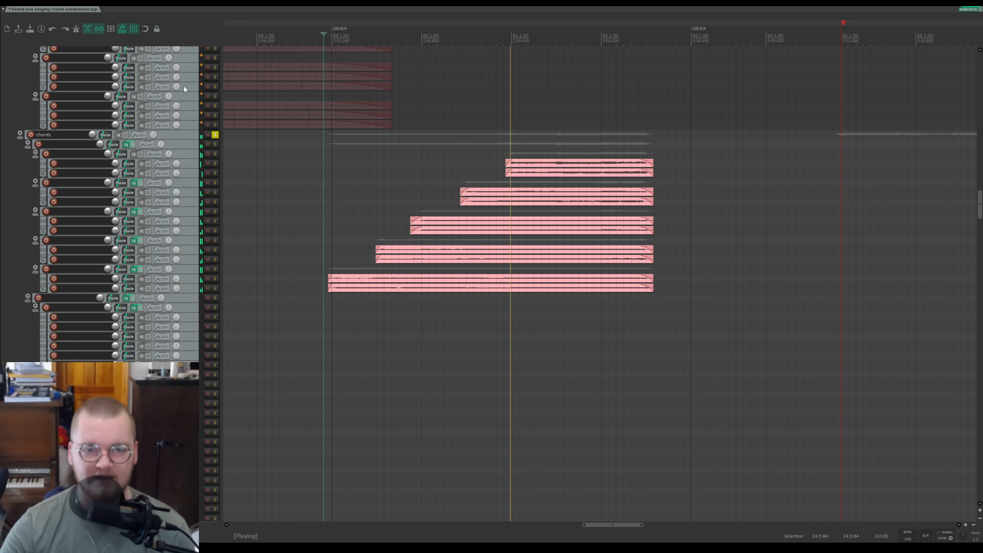
pyautogui.press('space')
# Step: Solo and unsolo the lowest chord track, then briefly play the soloed chords folder
pyautogui.click(215, 269)
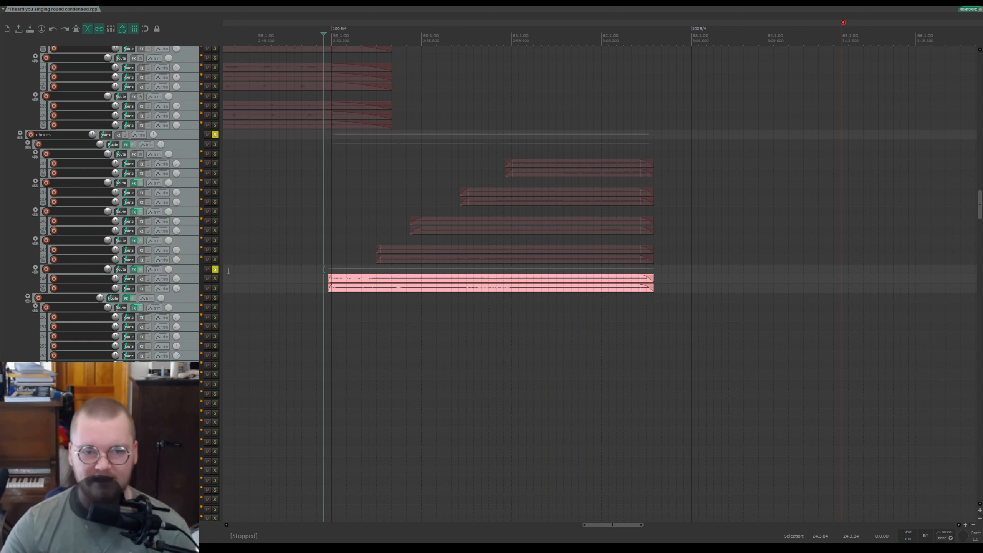
pyautogui.click(215, 270)
pyautogui.press('space')
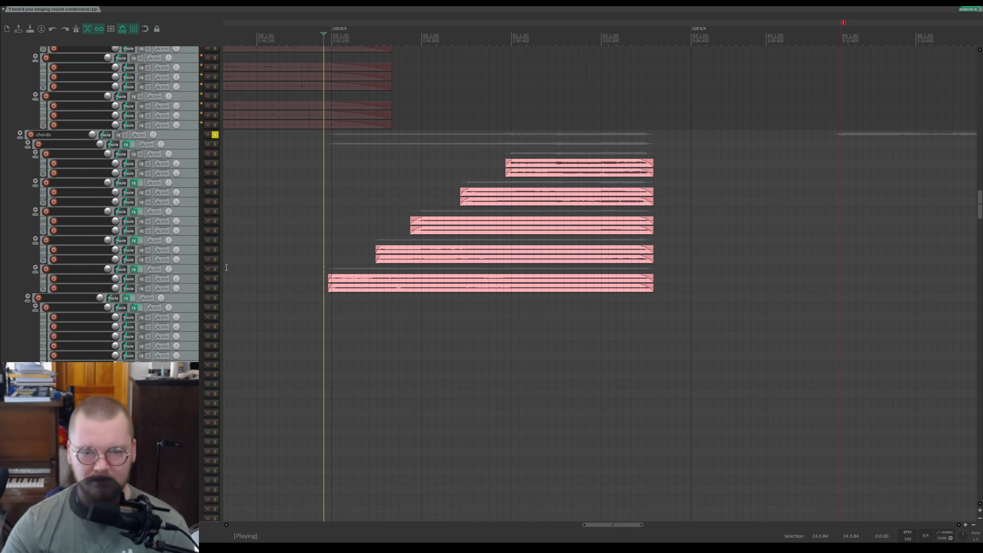
pyautogui.press('space')
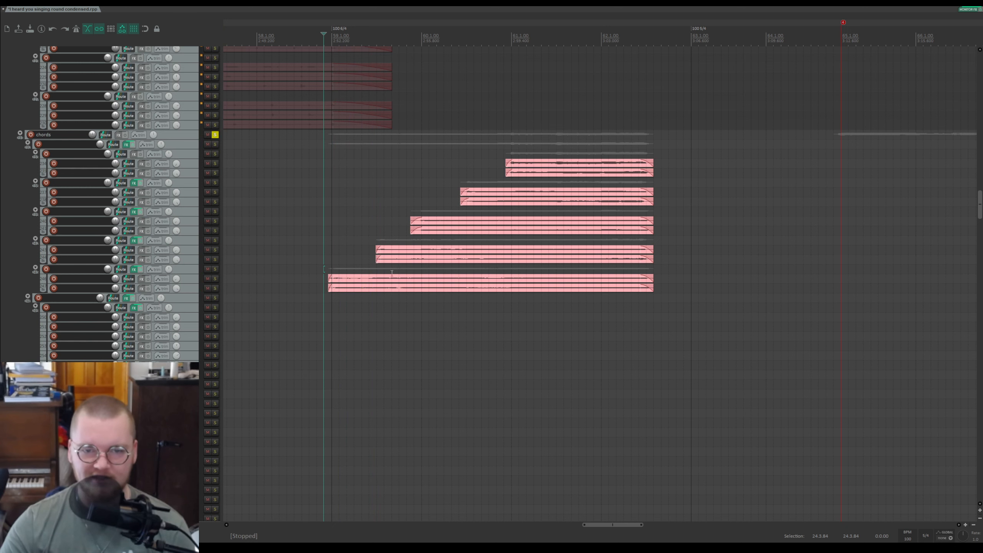
# Step: Place the cursor at the section start, zoom in, select the second-lowest chord track, and play the chords
pyautogui.click(390, 291)
pyautogui.scroll(5, 398, 287)
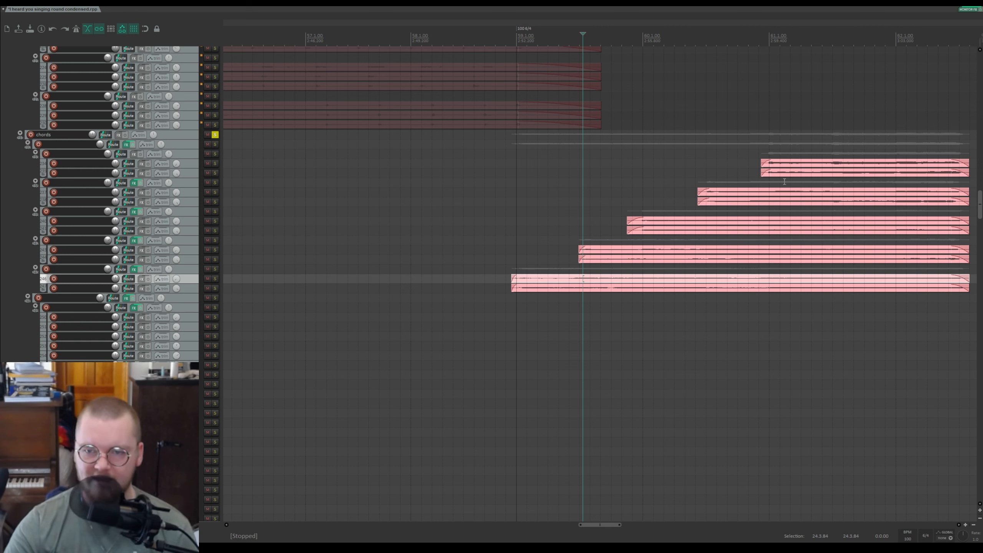
pyautogui.click(474, 250)
pyautogui.press('space')
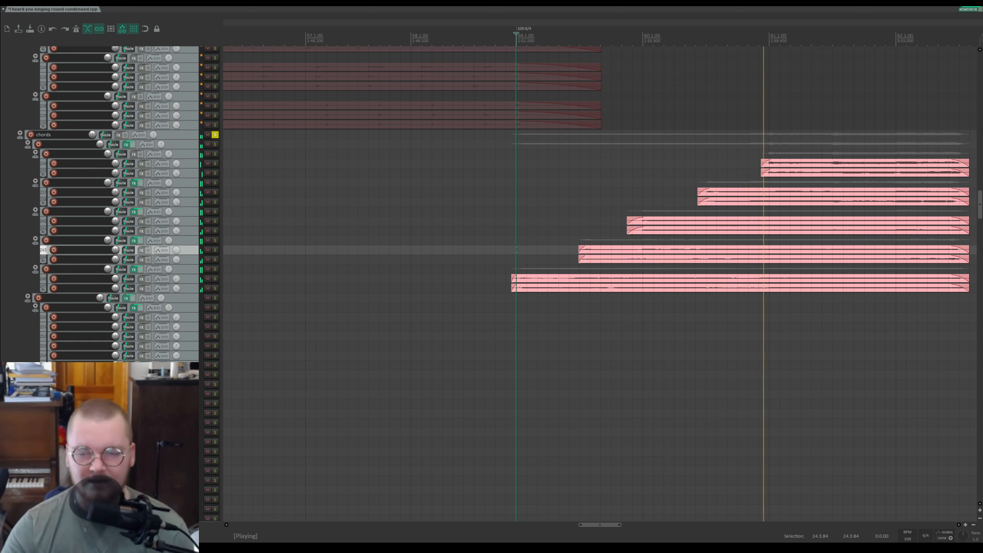
pyautogui.scroll(3, 39, 230)
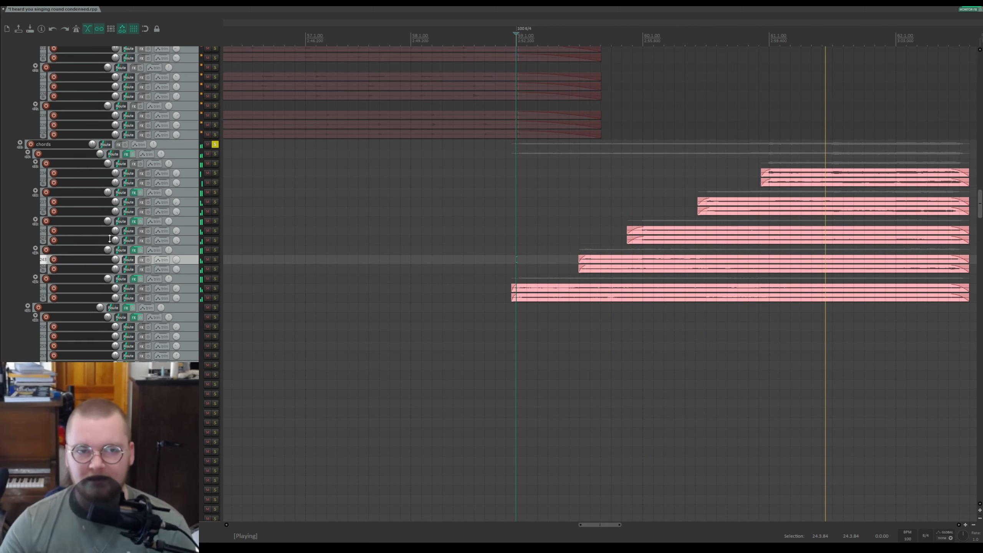
# Step: Stop playback and unsolo the chords folder track
pyautogui.scroll(-3, 630, 222)
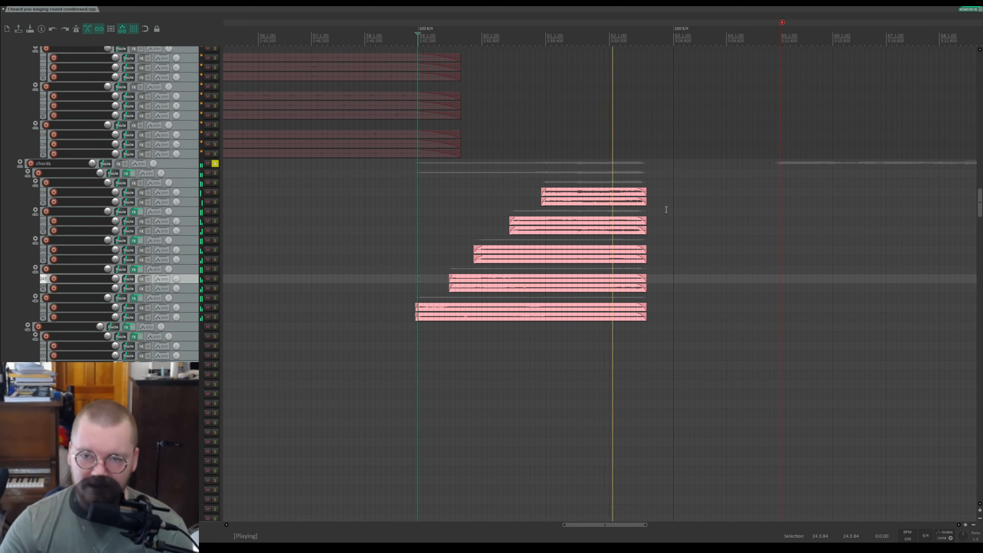
pyautogui.press('space')
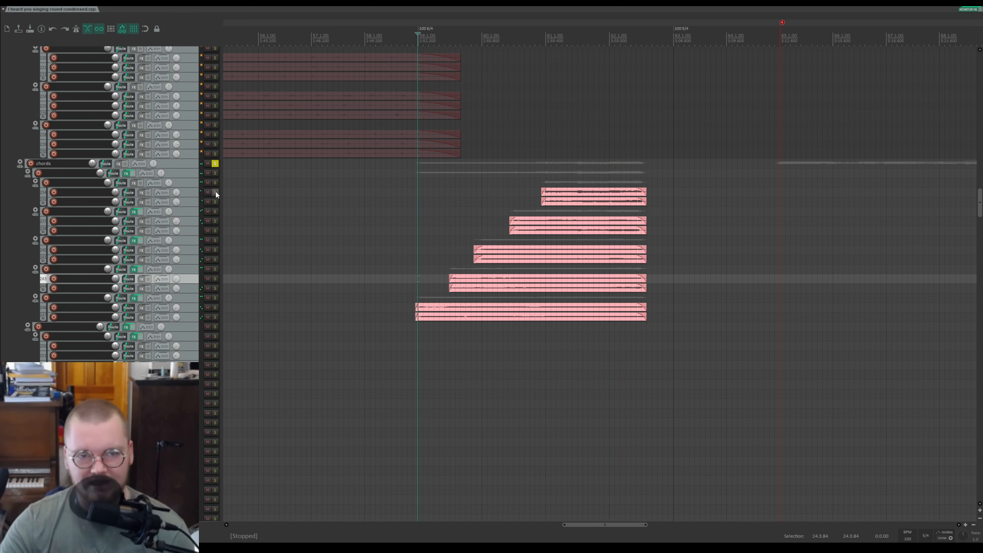
pyautogui.scroll(5, 215, 189)
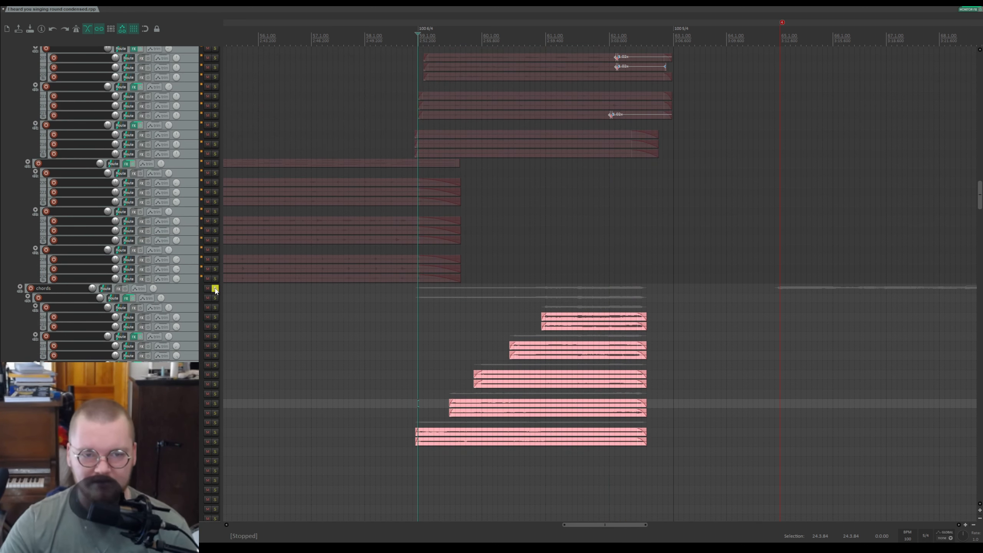
pyautogui.click(215, 288)
# Step: Solo the folder track above the chords, play it from the cursor near its clips, then stop and unsolo it
pyautogui.scroll(10, 187, 280)
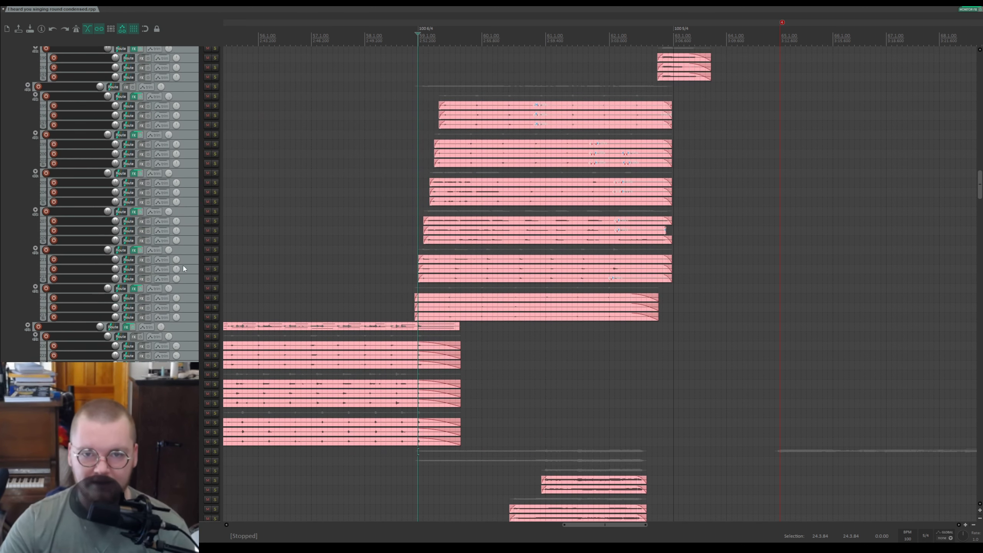
pyautogui.scroll(4, 188, 255)
pyautogui.click(591, 61)
pyautogui.click(214, 173)
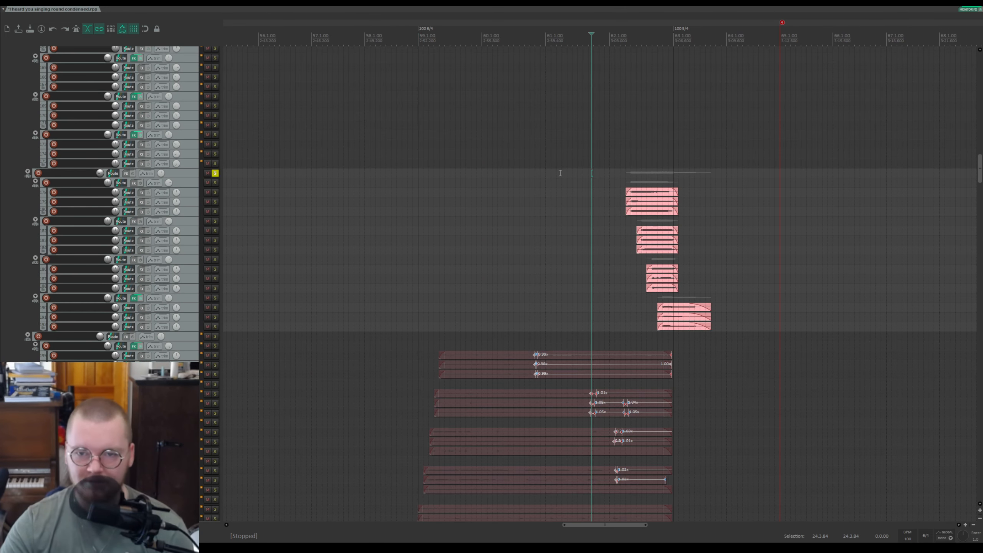
pyautogui.click(621, 165)
pyautogui.press('space')
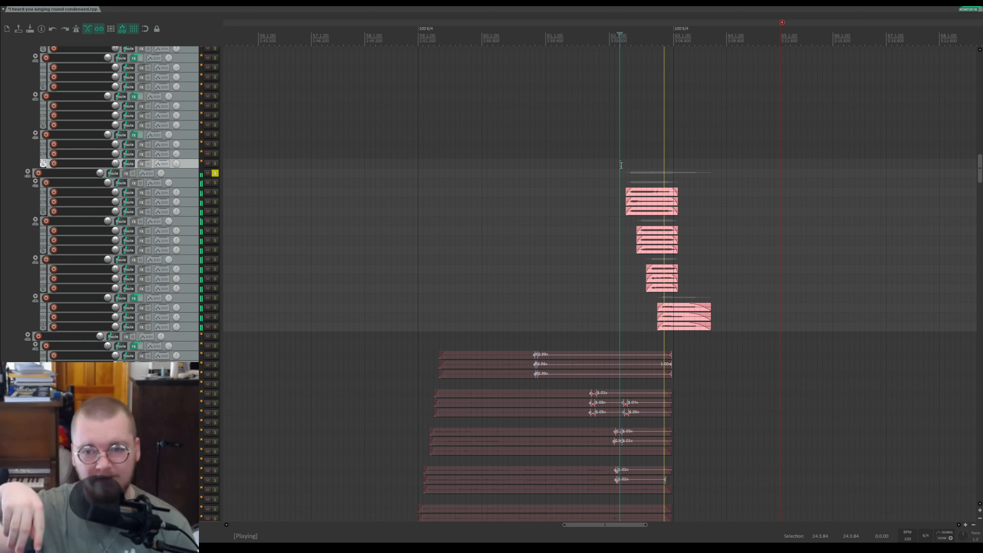
pyautogui.press('space')
pyautogui.click(215, 173)
# Step: Place the cursor at the section start and solo the secondary guitar folder during playback, then stop
pyautogui.scroll(5, 193, 167)
pyautogui.scroll(3, 193, 167)
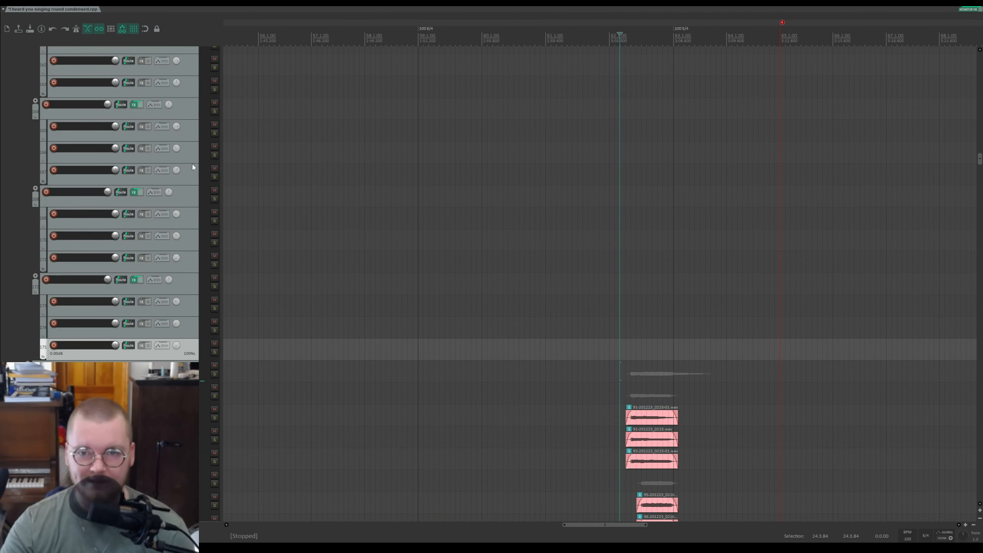
pyautogui.scroll(-3, 154, 146)
pyautogui.moveTo(980, 162); pyautogui.dragTo(980, 73)
pyautogui.click(413, 38)
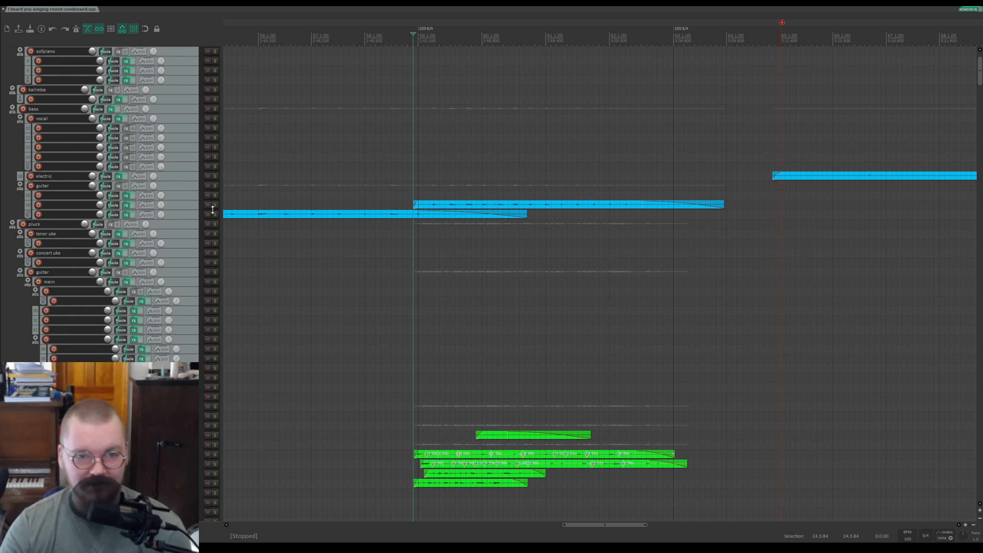
pyautogui.scroll(-3, 183, 345)
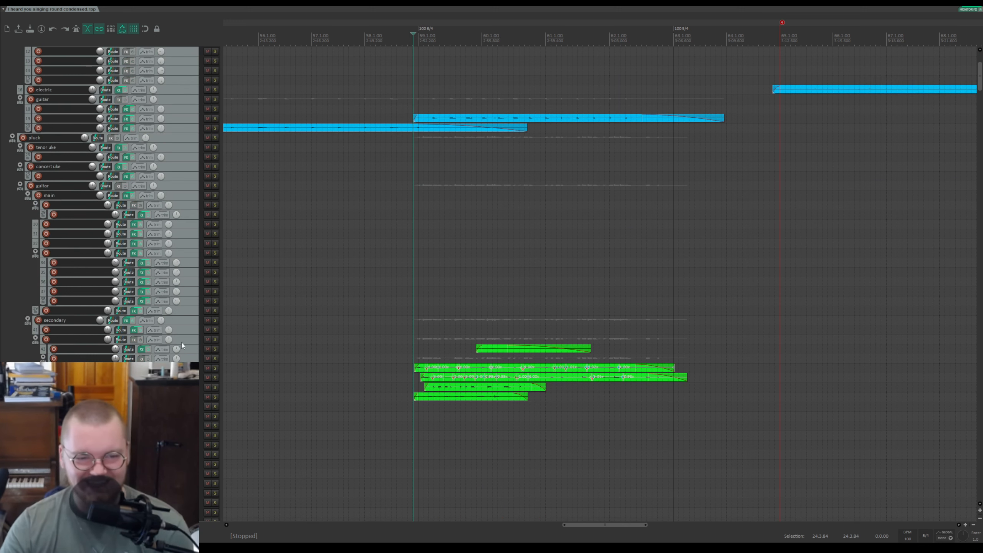
pyautogui.click(214, 320)
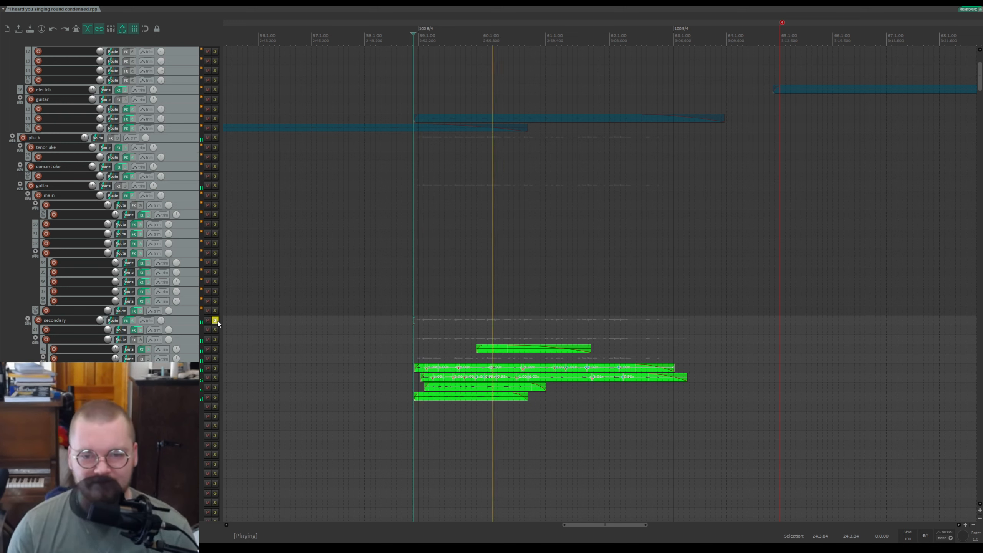
pyautogui.press('space')
# Step: Solo one track in the secondary guitar folder and zoom in on its items while playing, then stop
pyautogui.click(215, 358)
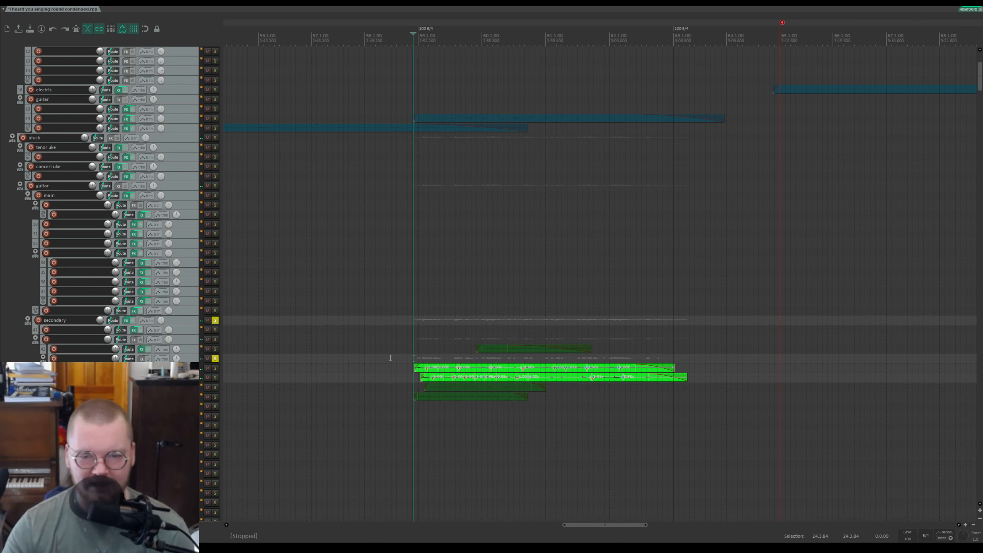
pyautogui.scroll(6, 81, 342)
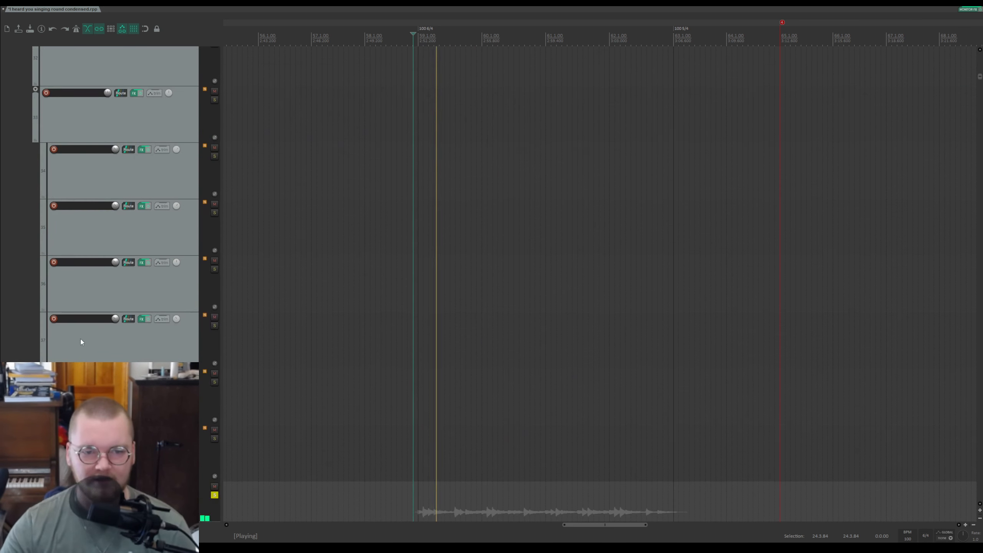
pyautogui.scroll(-8, 99, 340)
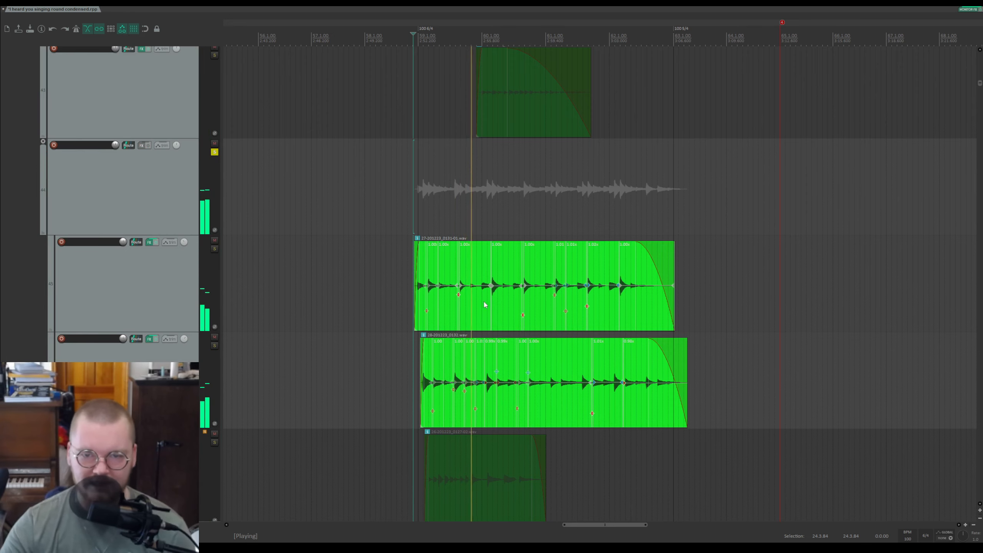
pyautogui.scroll(3, 483, 308)
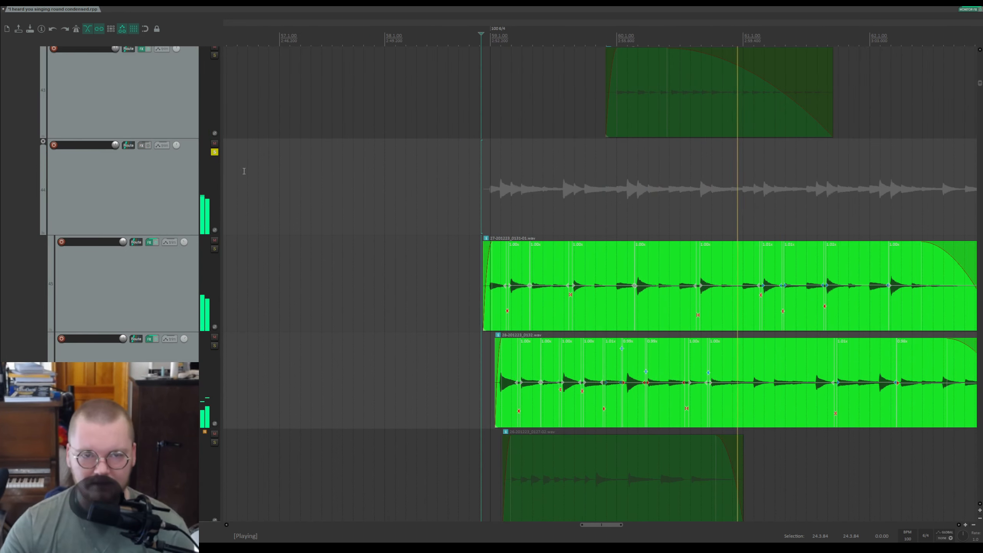
pyautogui.press('space')
# Step: Switch the solos to three individual secondary guitar tracks and play them briefly
pyautogui.scroll(-3, 72, 225)
pyautogui.scroll(-3, 72, 224)
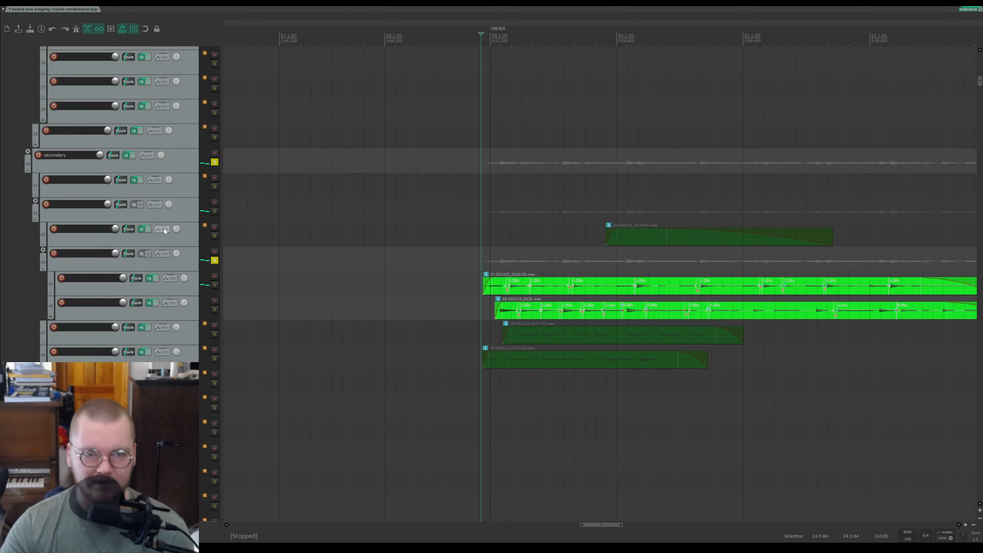
pyautogui.click(215, 261)
pyautogui.click(215, 236)
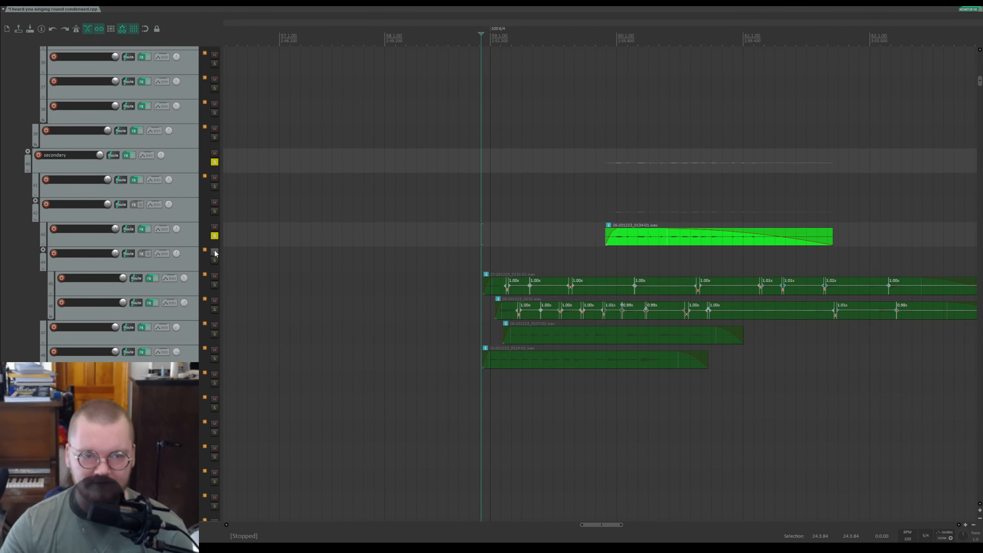
pyautogui.click(214, 334)
pyautogui.click(214, 359)
pyautogui.press('space')
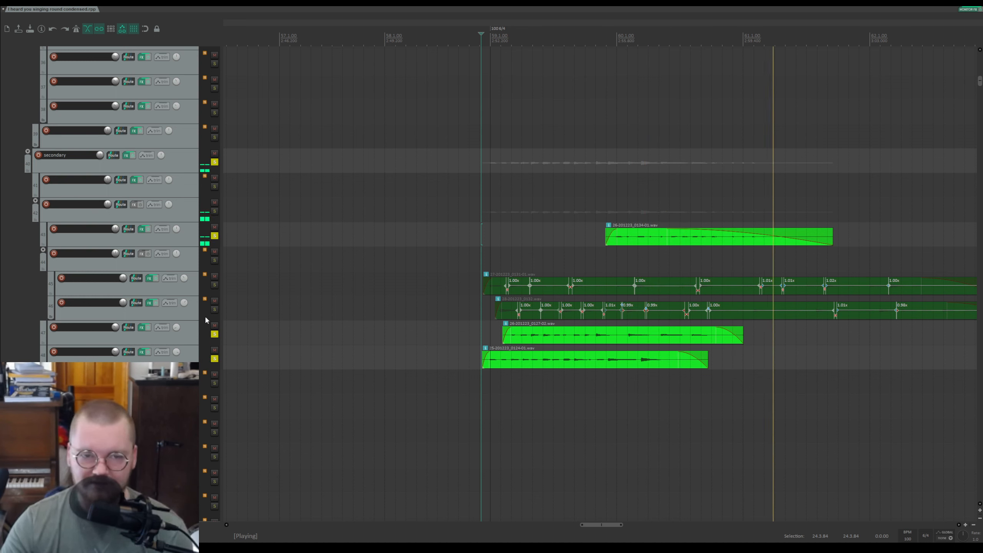
pyautogui.press('space')
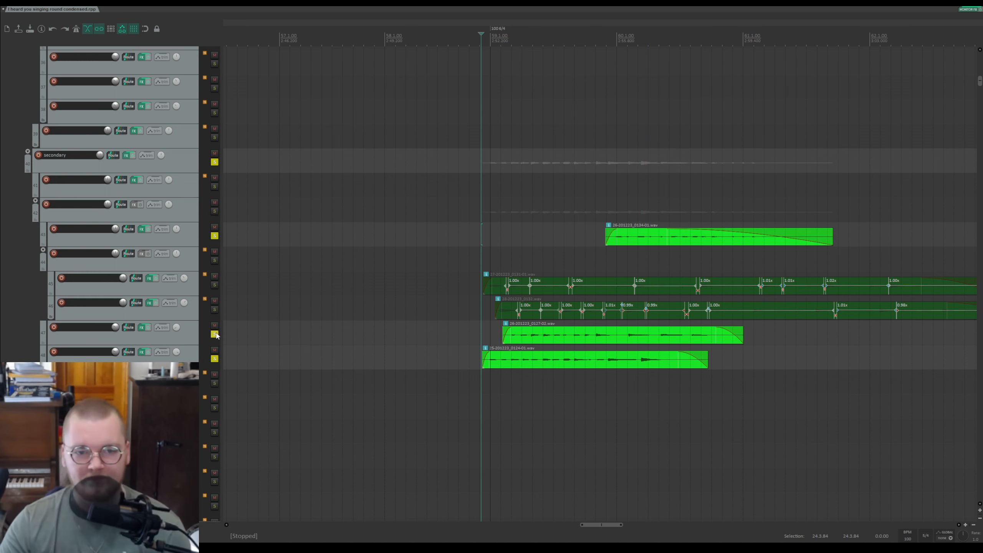
# Step: Unsolo the secondary guitar tracks and folder, zoom out, and play the full mix
pyautogui.click(214, 334)
pyautogui.click(214, 235)
pyautogui.click(214, 162)
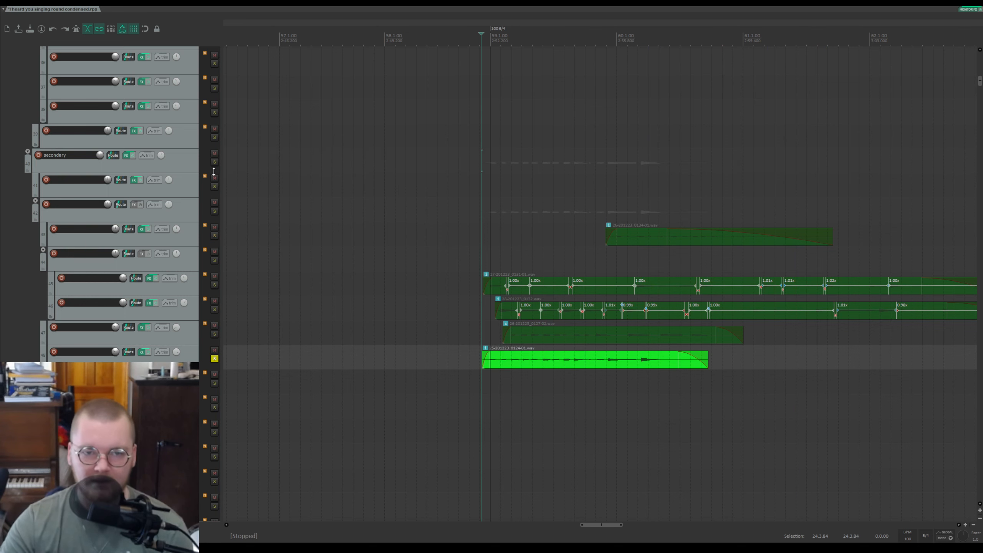
pyautogui.click(215, 360)
pyautogui.scroll(-4, 149, 229)
pyautogui.press('space')
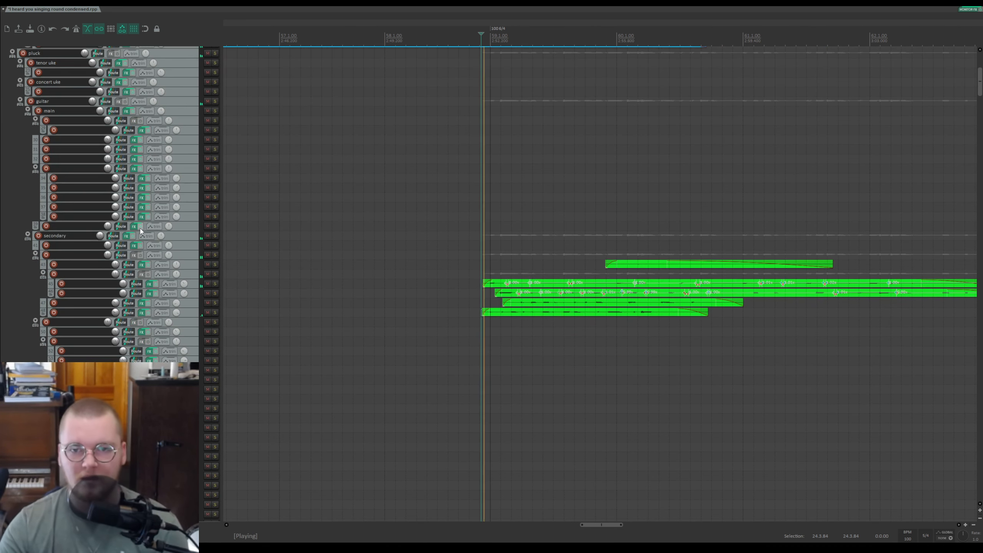
# Step: Solo the electric guitar track during playback, then stop and unsolo it
pyautogui.scroll(6, 144, 228)
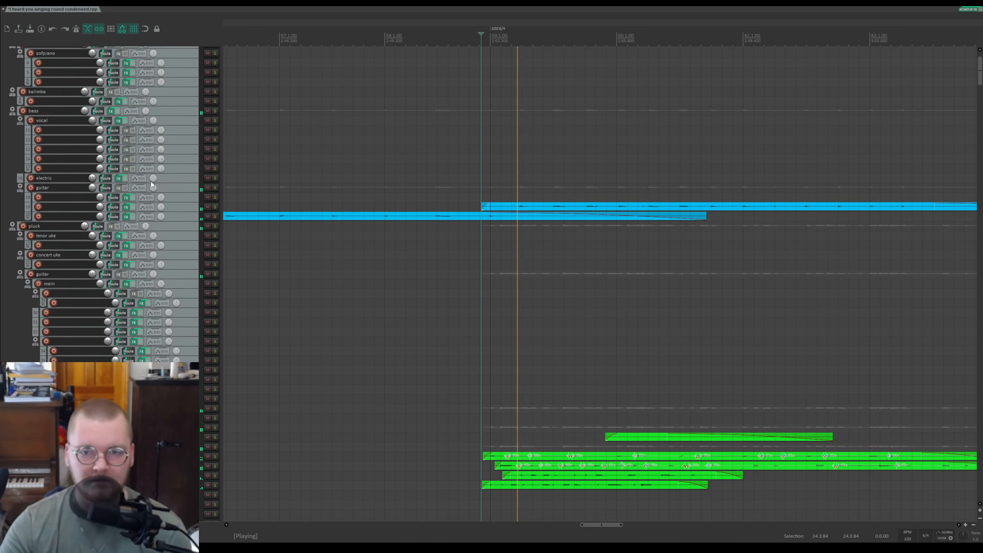
pyautogui.click(214, 206)
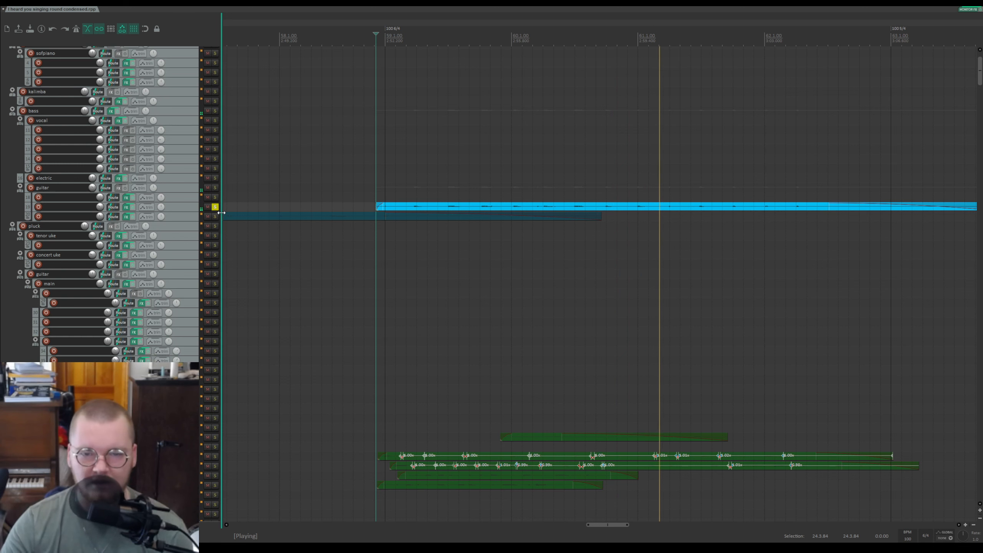
pyautogui.press('space')
pyautogui.click(215, 207)
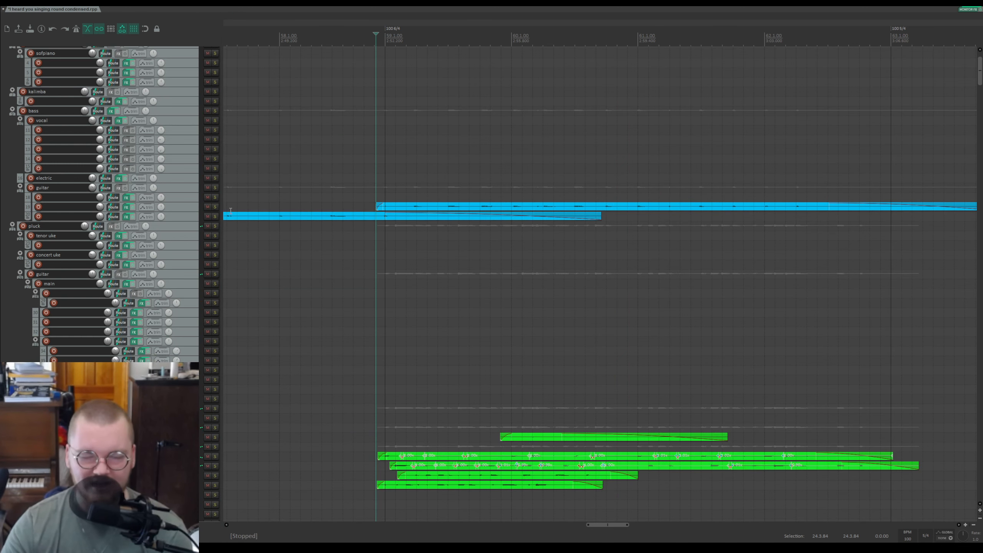
# Step: Solo the other electric guitar child track, play it, then stop and unsolo it
pyautogui.scroll(3, 137, 220)
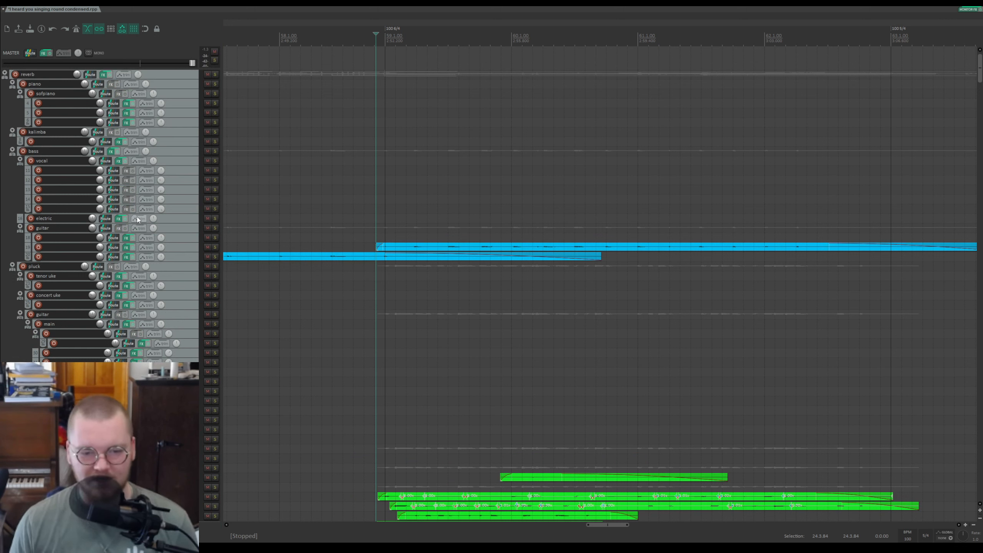
pyautogui.click(214, 247)
pyautogui.press('space')
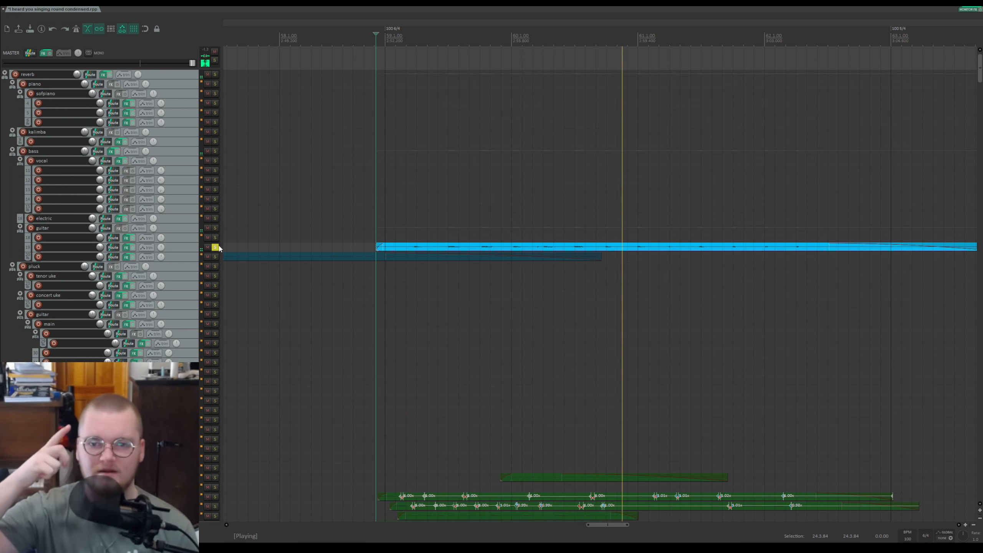
pyautogui.press('space')
pyautogui.click(215, 247)
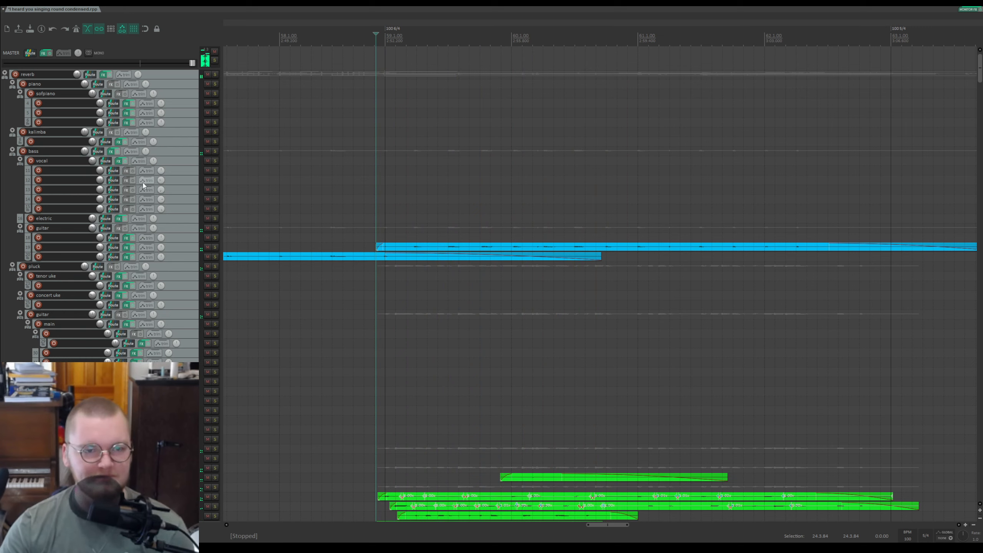
# Step: Zoom out, place the cursor further along, and scroll down to the voices tracks while playing, then stop
pyautogui.scroll(-5, 495, 250)
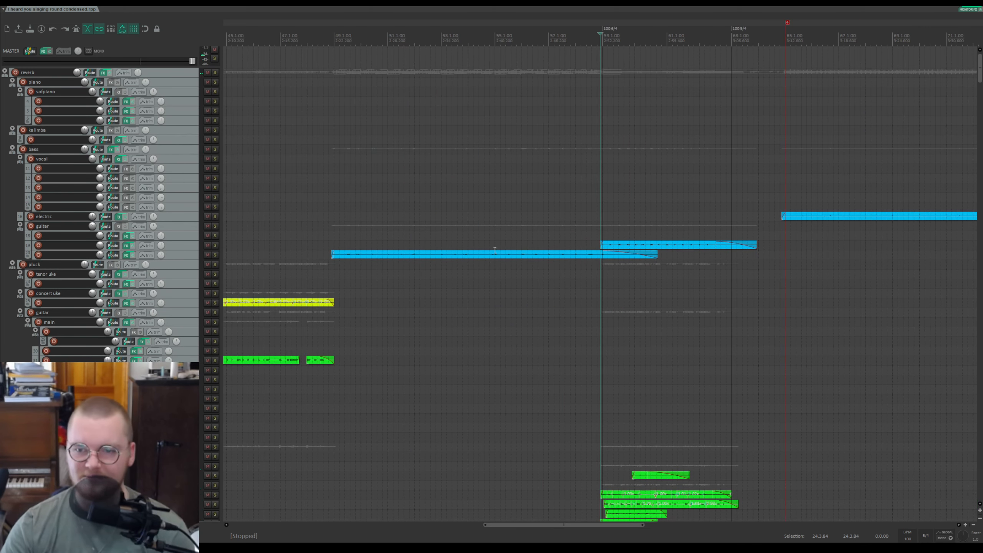
pyautogui.click(727, 46)
pyautogui.scroll(3, 728, 51)
pyautogui.scroll(-8, 202, 133)
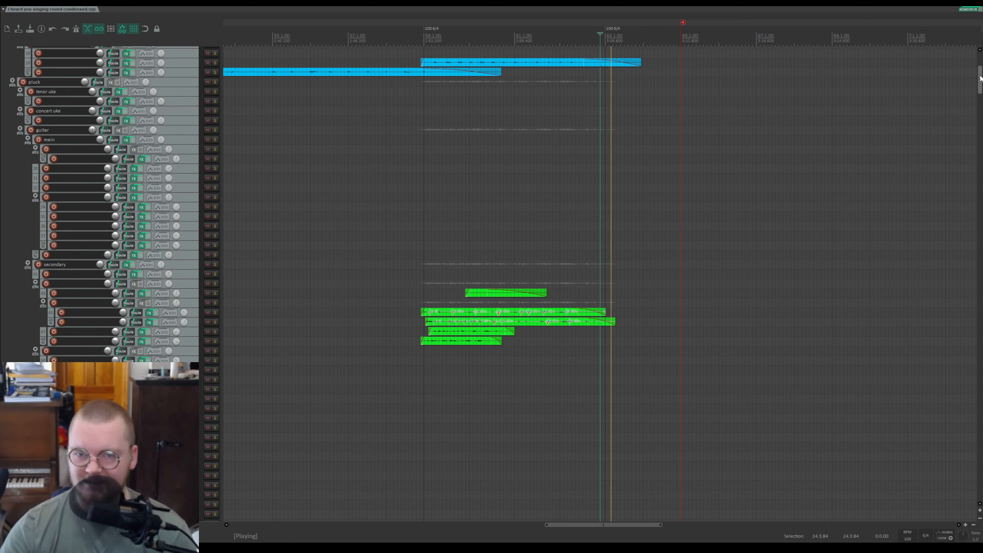
pyautogui.scroll(-20, 500, 284)
pyautogui.scroll(5, 669, 221)
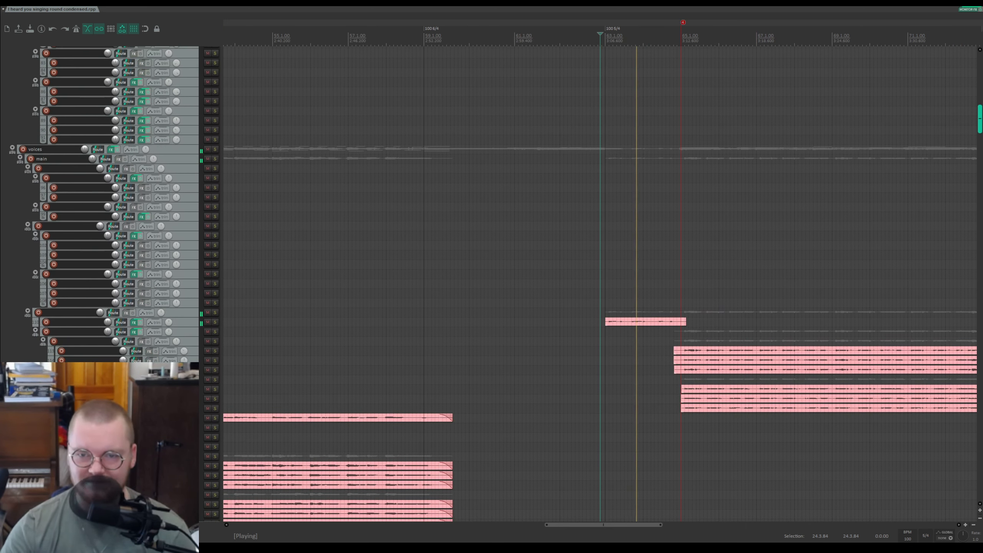
pyautogui.press('space')
# Step: Place the cursor at the start of a vocal clip, solo its track and play it, then stop and unsolo
pyautogui.click(636, 274)
pyautogui.scroll(5, 636, 274)
pyautogui.click(428, 297)
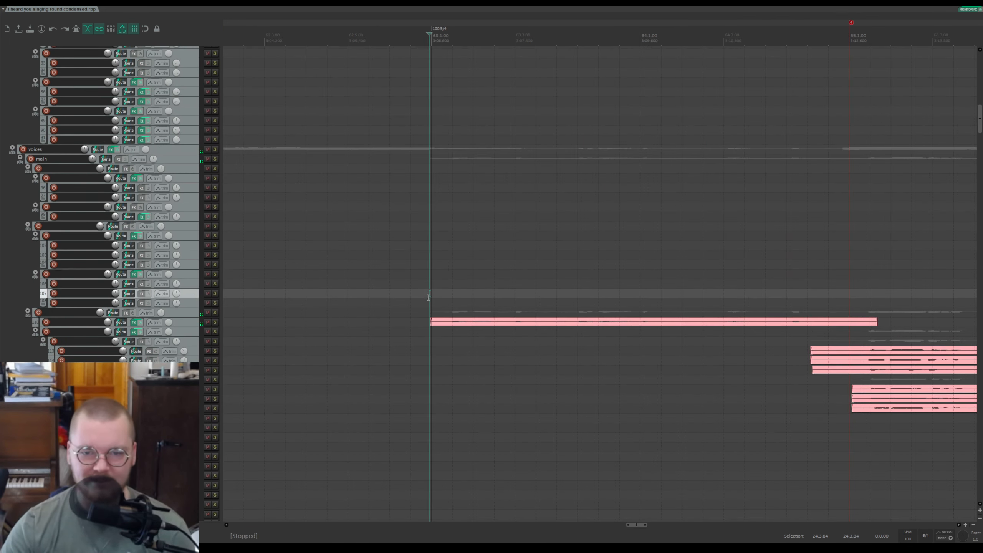
pyautogui.click(215, 322)
pyautogui.press('space')
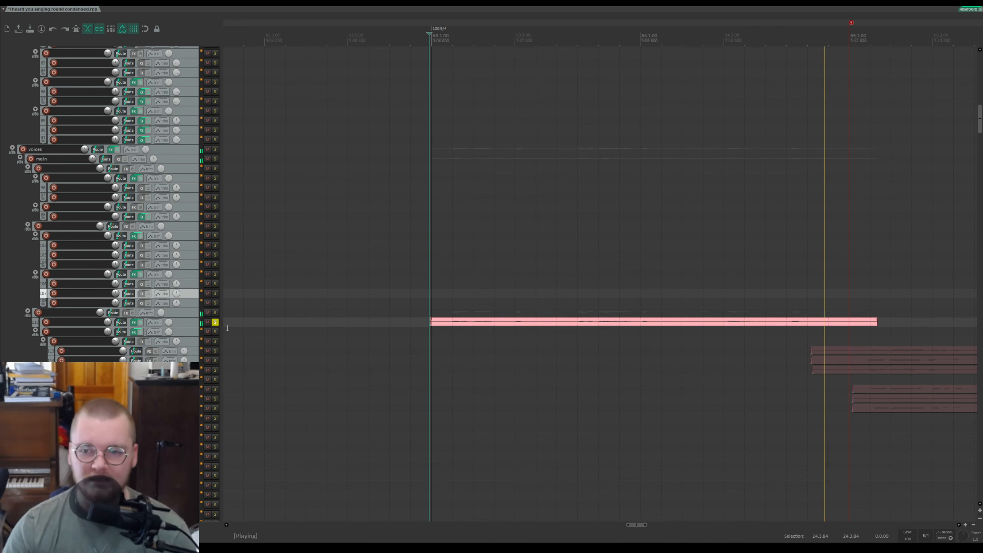
pyautogui.press('space')
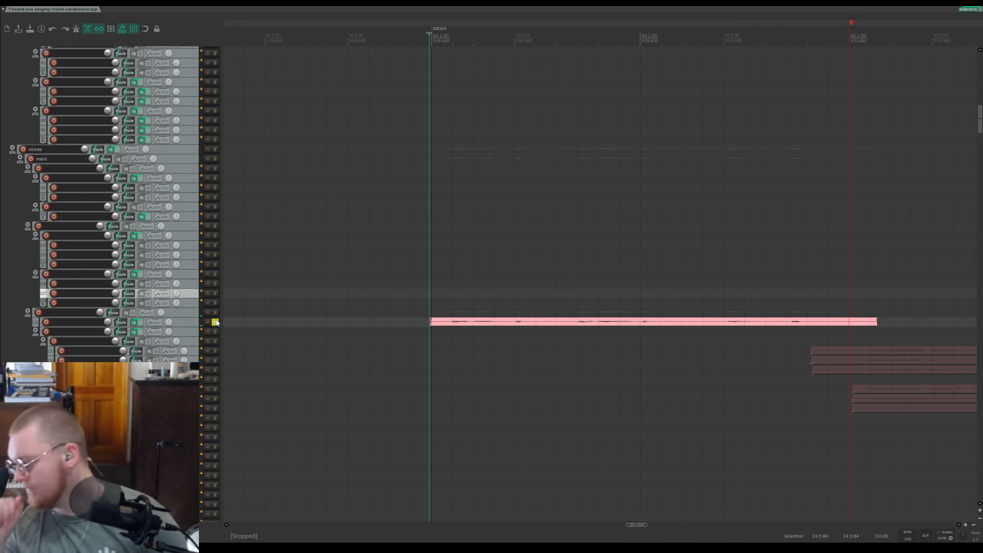
pyautogui.click(215, 322)
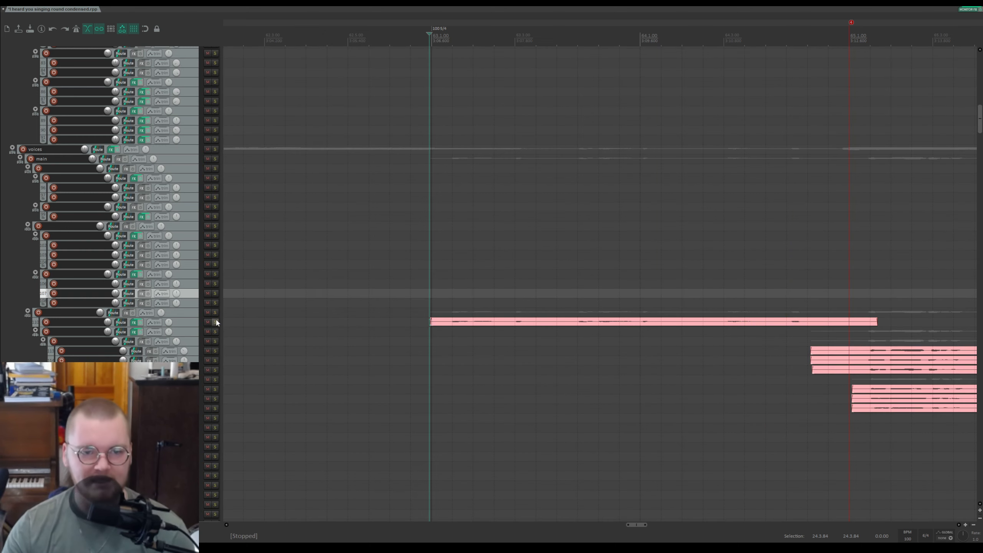
# Step: Play the project from the edit cursor while scrolling through the voices tracks, then stop playback
pyautogui.scroll(-6, 414, 329)
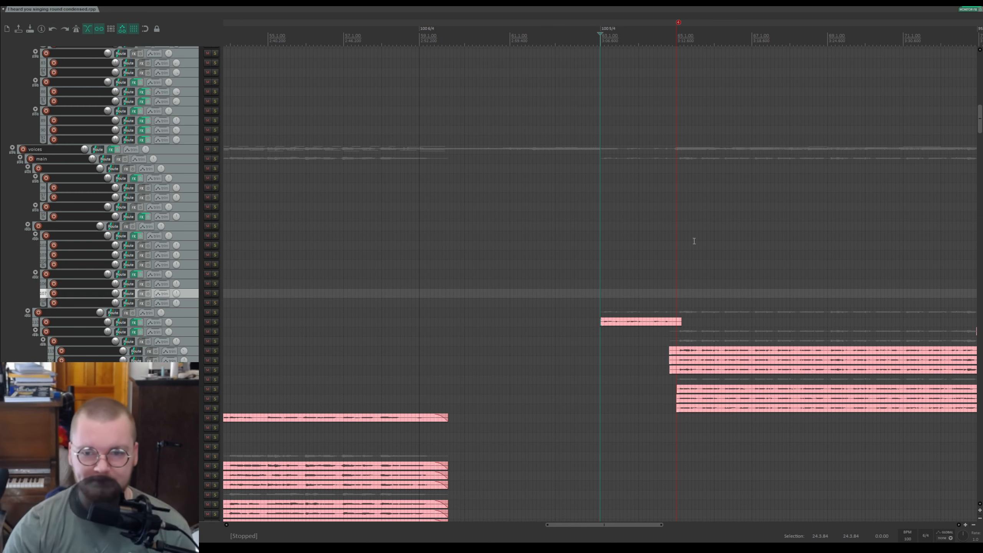
pyautogui.scroll(2, 710, 254)
pyautogui.moveTo(662, 25); pyautogui.dragTo(504, 51)
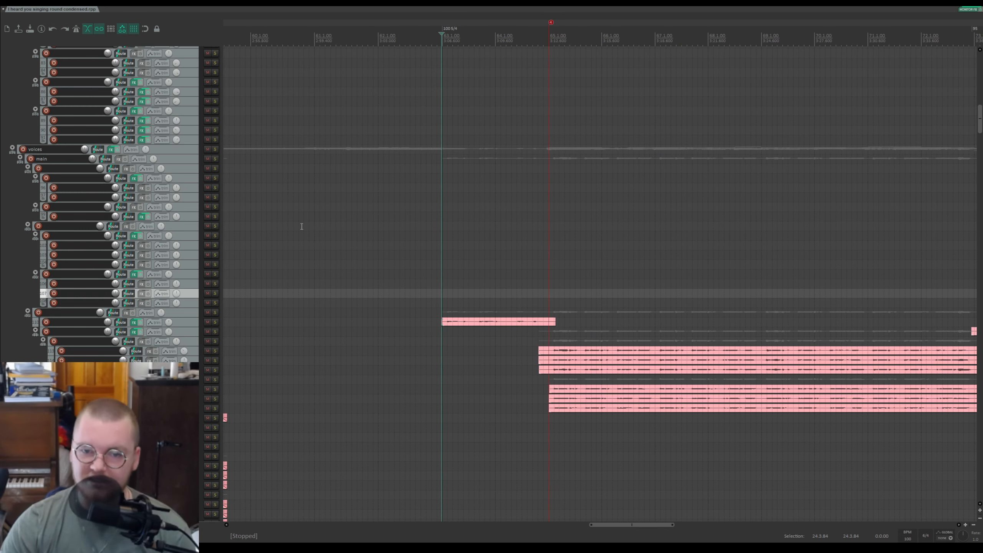
pyautogui.scroll(2, 169, 275)
pyautogui.press('space')
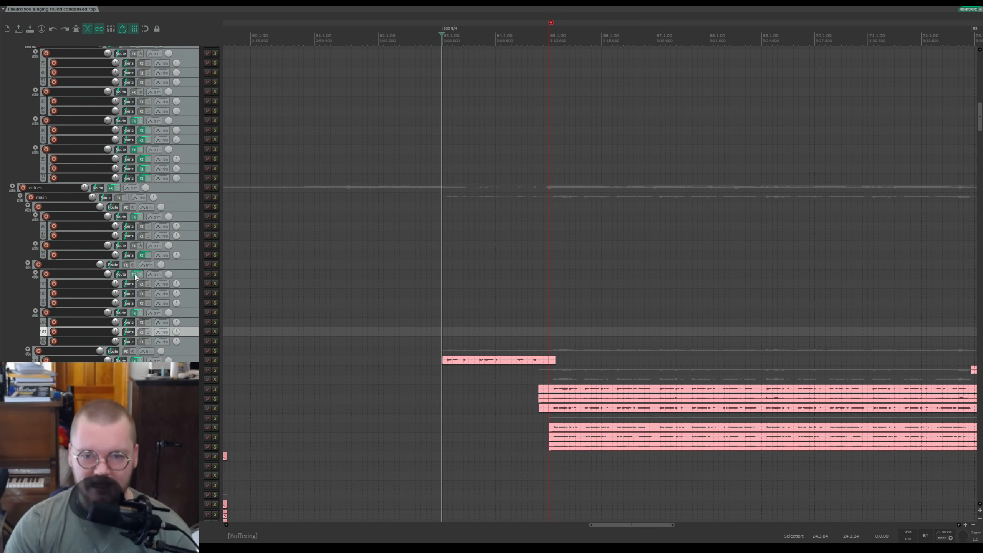
pyautogui.scroll(-2, 144, 320)
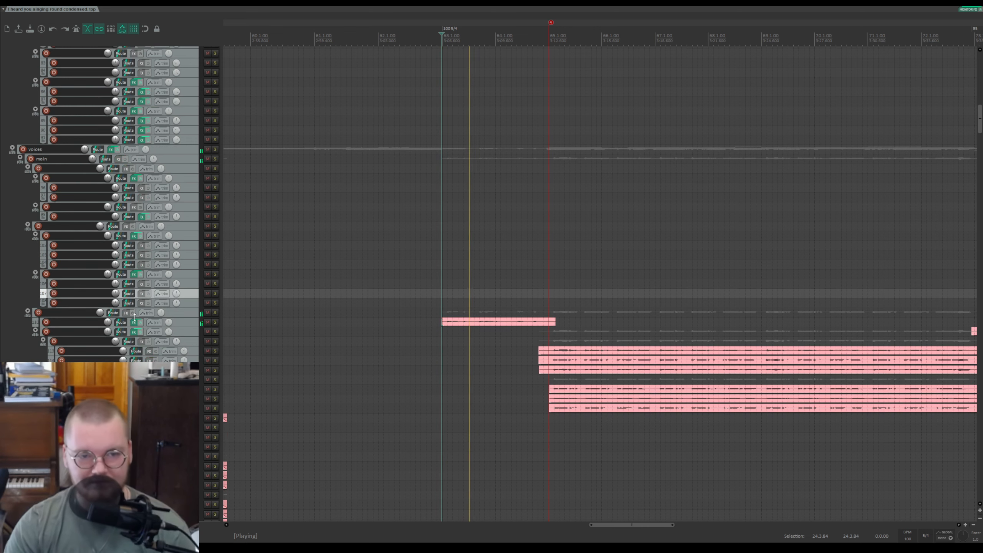
pyautogui.scroll(-4, 147, 294)
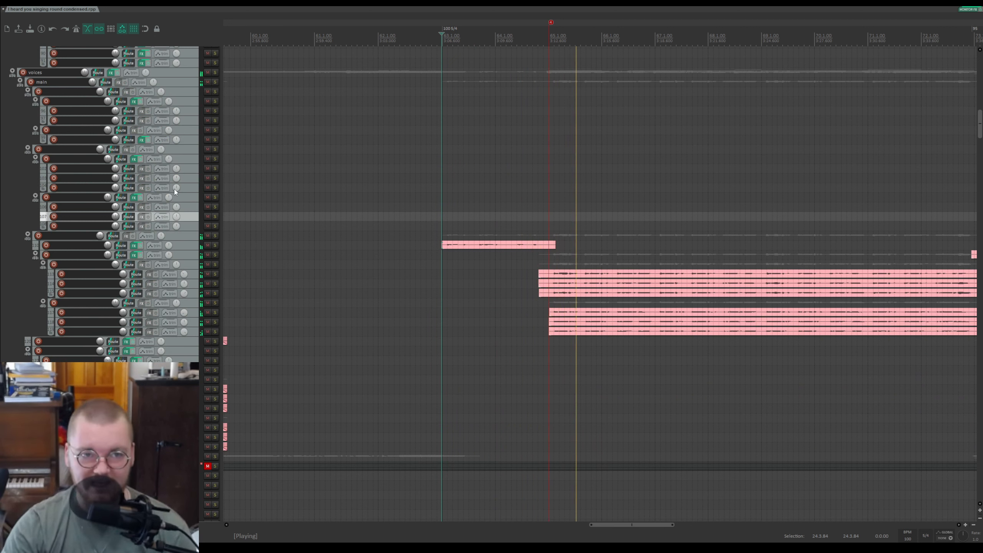
pyautogui.press('space')
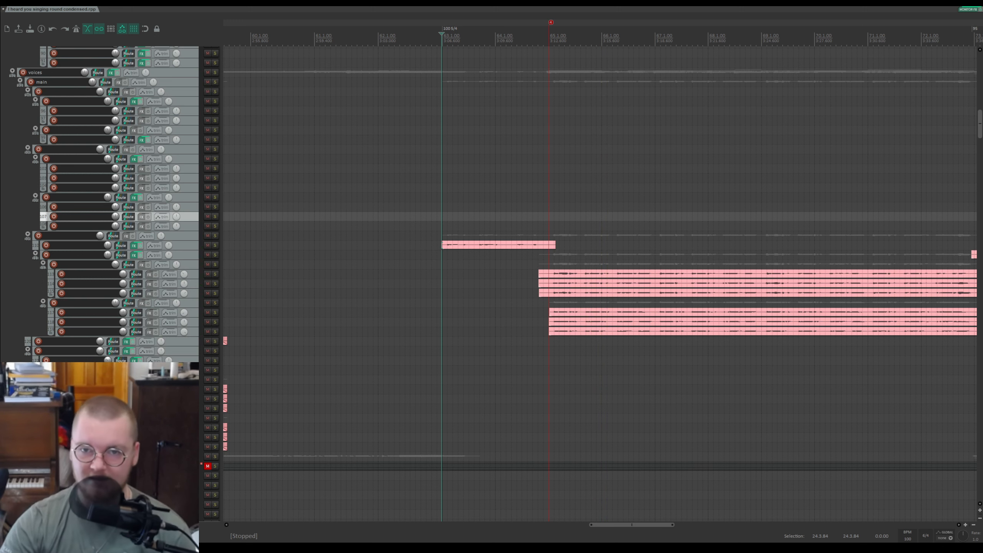
pyautogui.scroll(7, 202, 326)
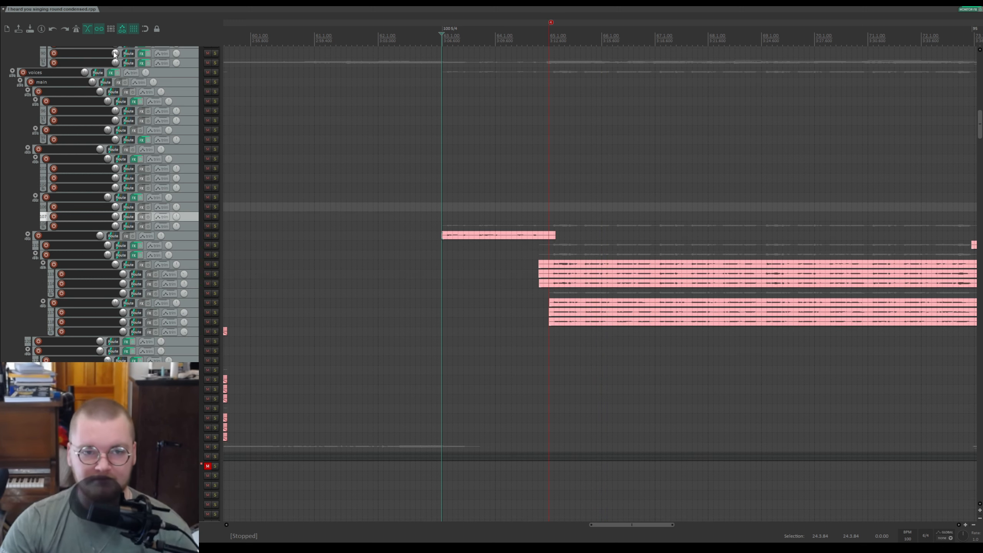
# Step: Place the cursor at the next vocal clip and solo the vocal child tracks one after another during playback, then stop
pyautogui.click(215, 322)
pyautogui.click(553, 331)
pyautogui.press('space')
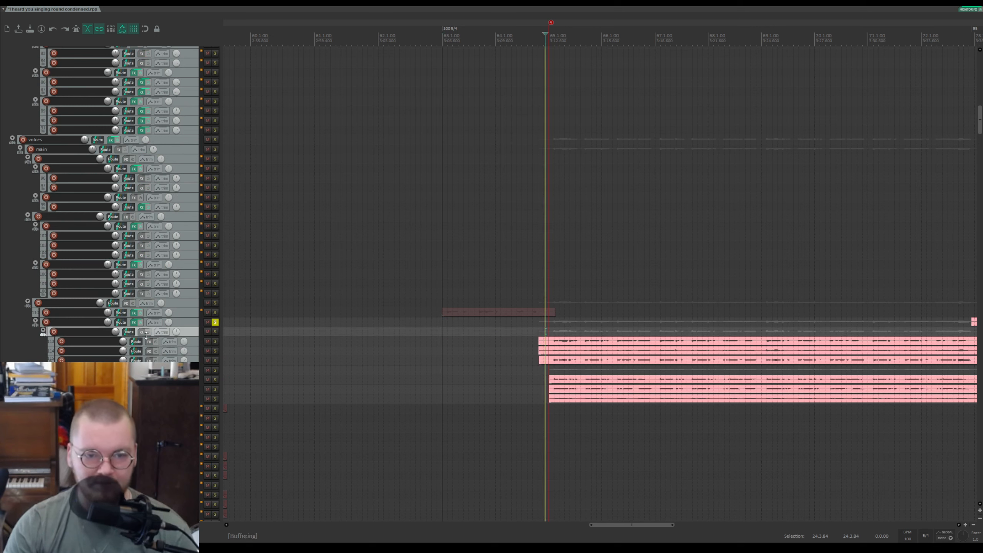
pyautogui.click(215, 332)
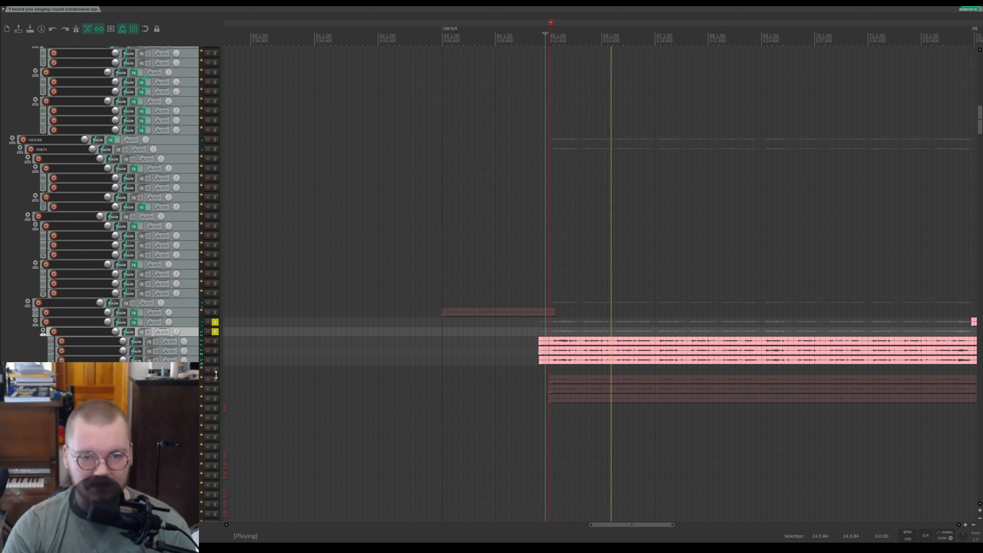
pyautogui.click(215, 361)
pyautogui.click(215, 370)
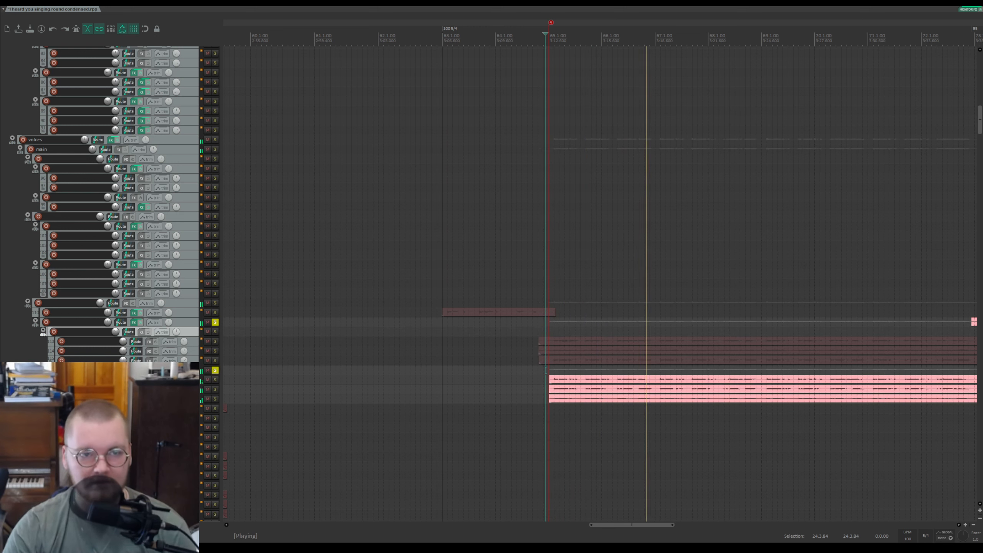
pyautogui.click(215, 370)
pyautogui.press('space')
pyautogui.scroll(10, 99, 244)
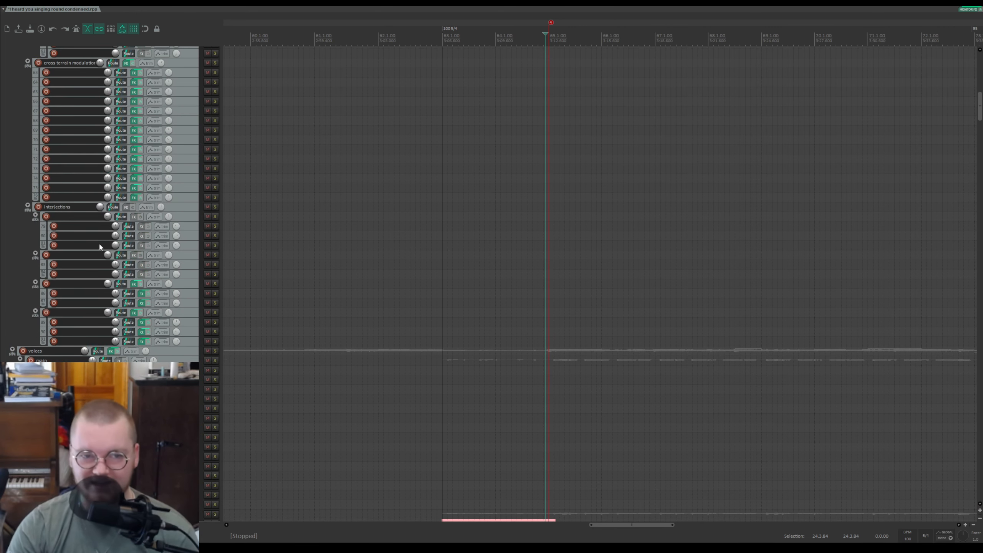
# Step: Return to the top of the project, toggle the track heights, and save the project
pyautogui.moveTo(980, 110); pyautogui.dragTo(980, 72)
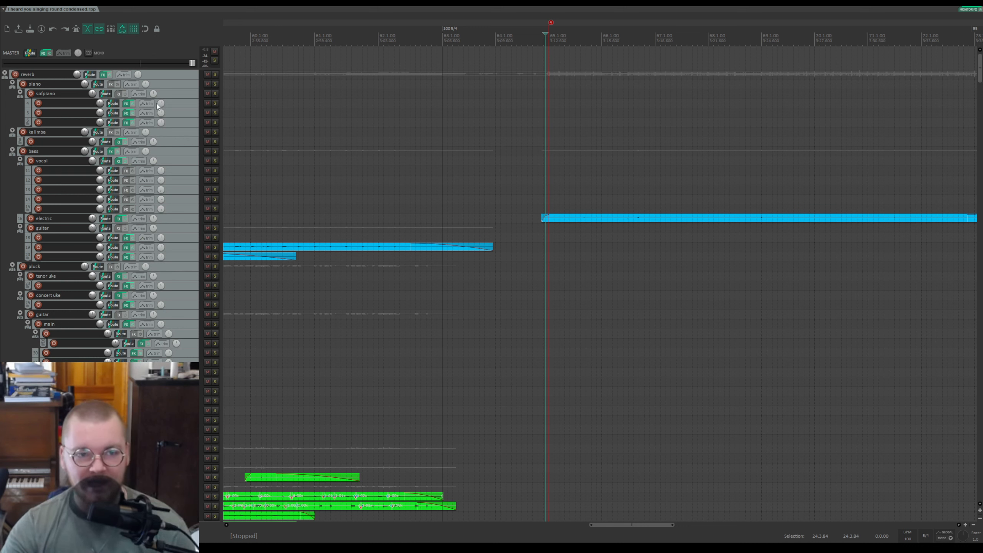
pyautogui.click(6, 74)
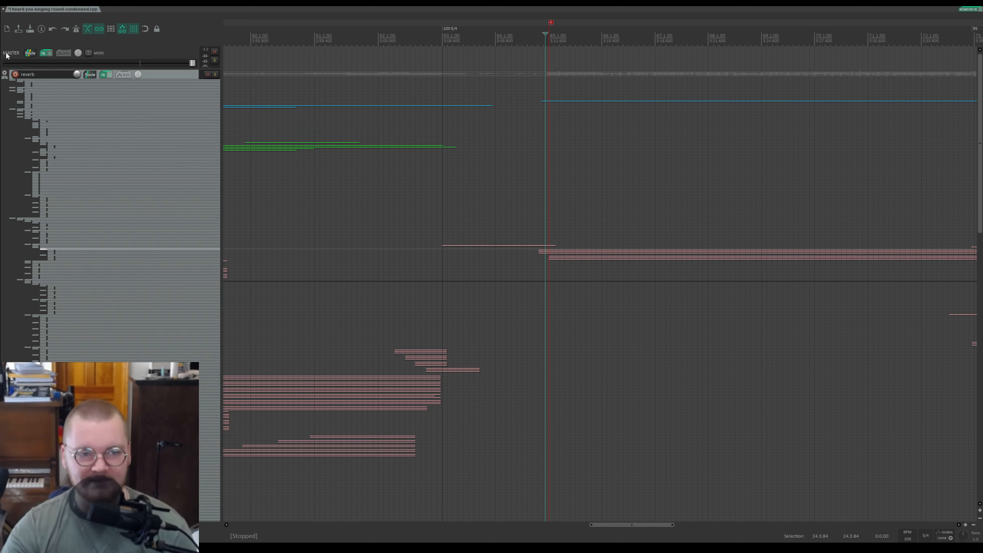
pyautogui.click(4, 74)
pyautogui.hotkey('ctrl', 's')
# Step: Select the reverb track and show its Wet / ReaVerb envelope lane
pyautogui.scroll(5, 62, 172)
pyautogui.scroll(10, 145, 199)
pyautogui.click(158, 116)
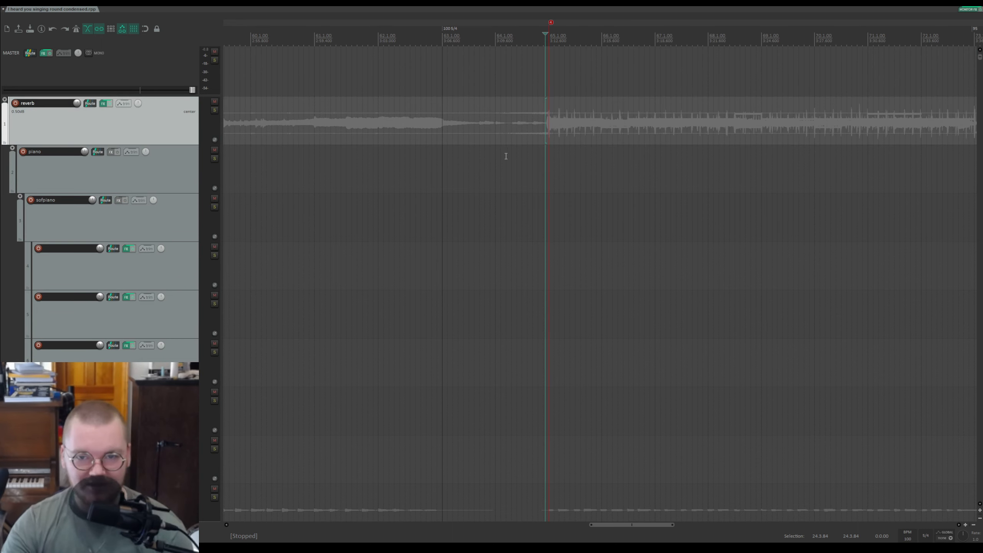
pyautogui.scroll(-8, 499, 155)
pyautogui.press('v')
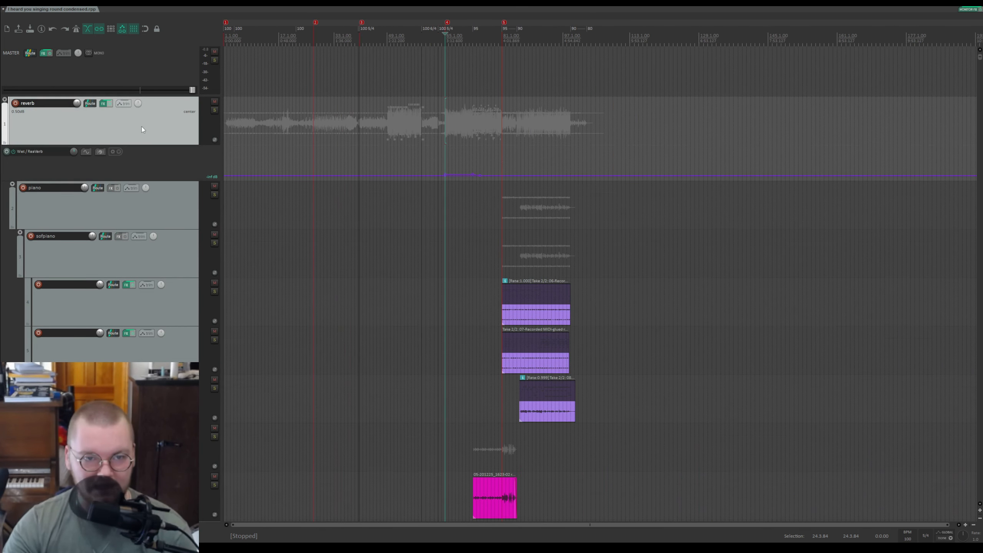
# Step: Zoom in on the reverb track's wet envelope around the edit cursor to examine its shape
pyautogui.scroll(6, 63, 181)
pyautogui.scroll(8, 81, 183)
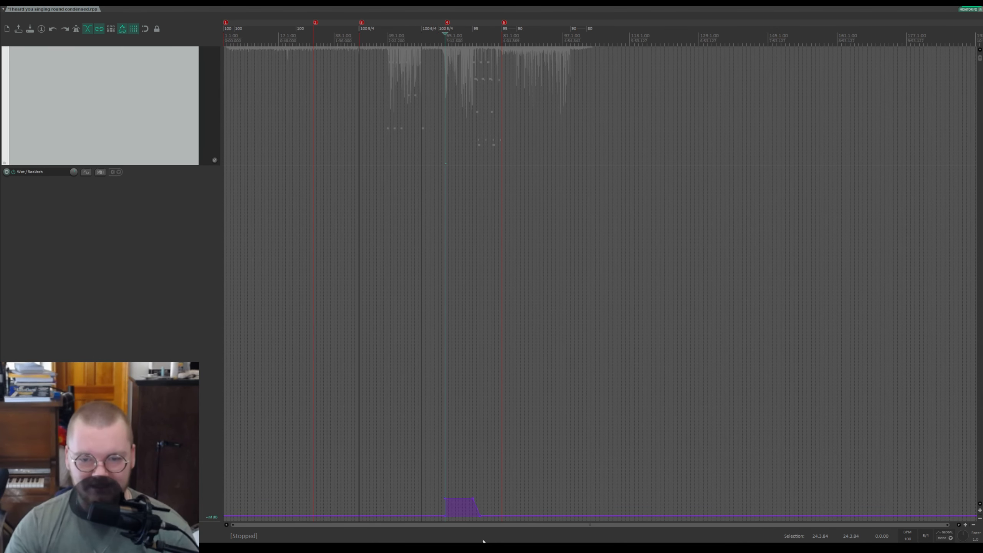
pyautogui.scroll(2, 480, 510)
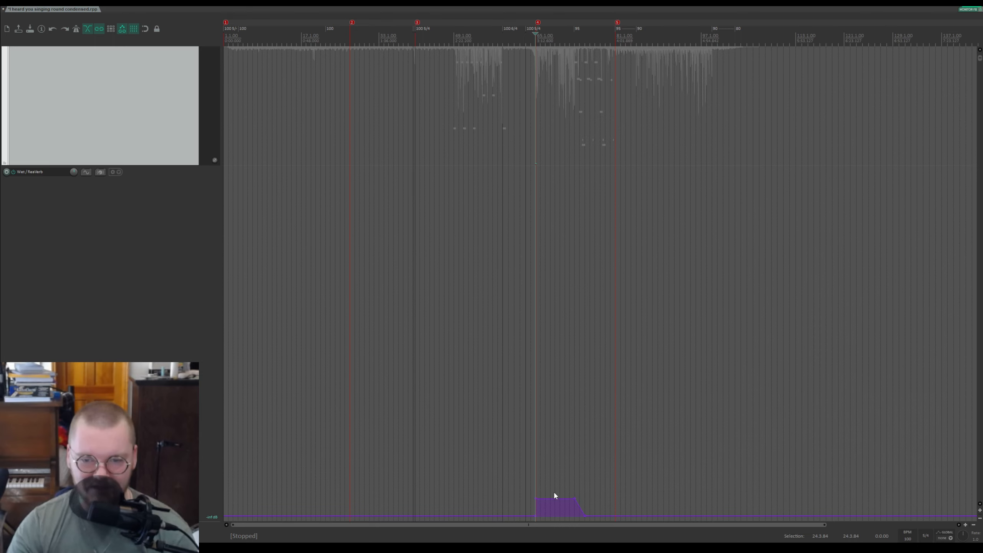
pyautogui.scroll(8, 557, 487)
pyautogui.scroll(4, 613, 507)
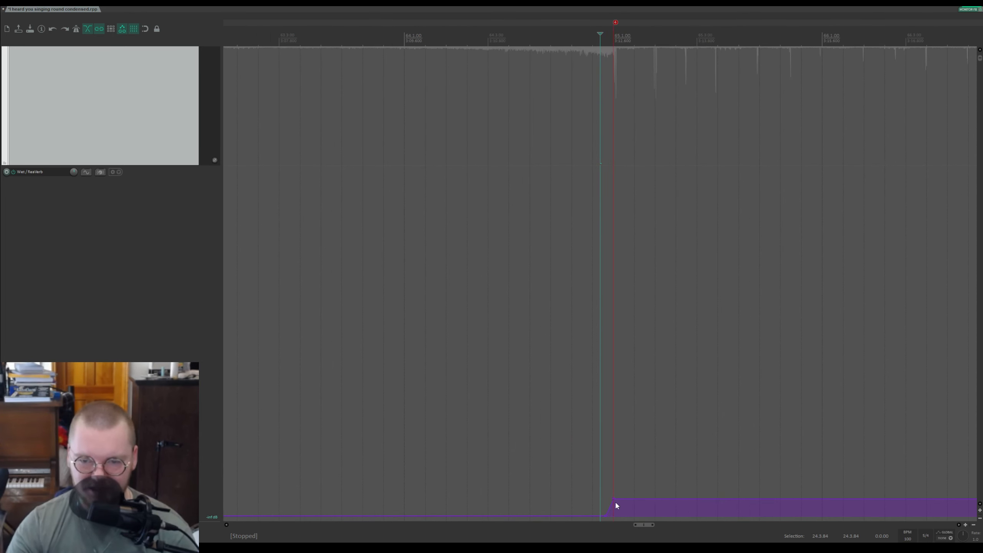
pyautogui.scroll(-12, 623, 500)
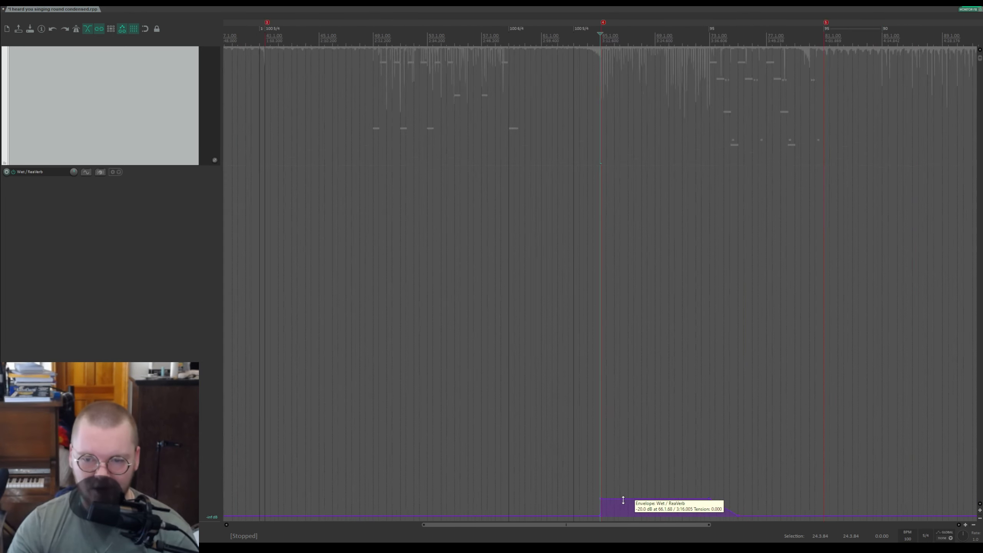
pyautogui.click(397, 356)
pyautogui.scroll(-8, 74, 218)
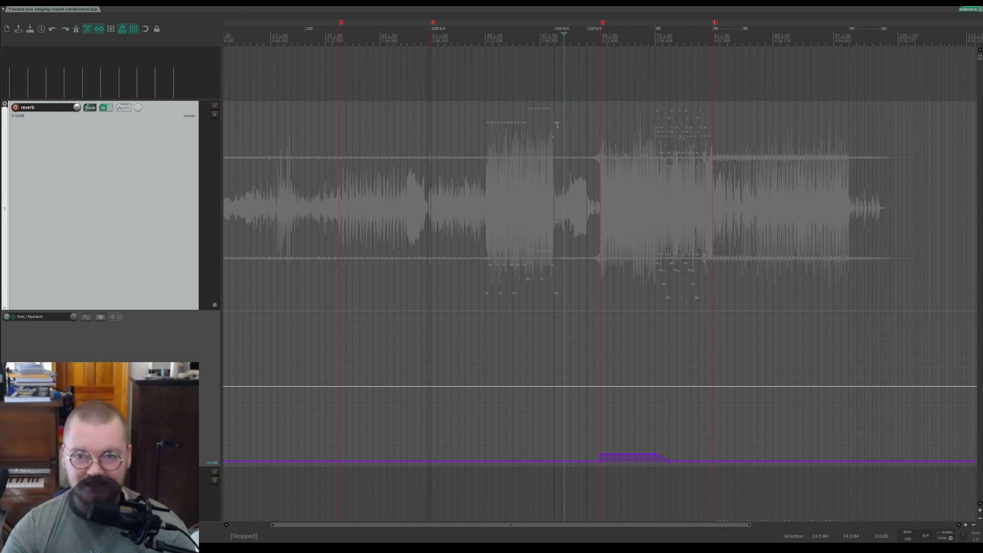
# Step: Play the reverb track, placing the cursor at different points along the envelope, then stop
pyautogui.press('space')
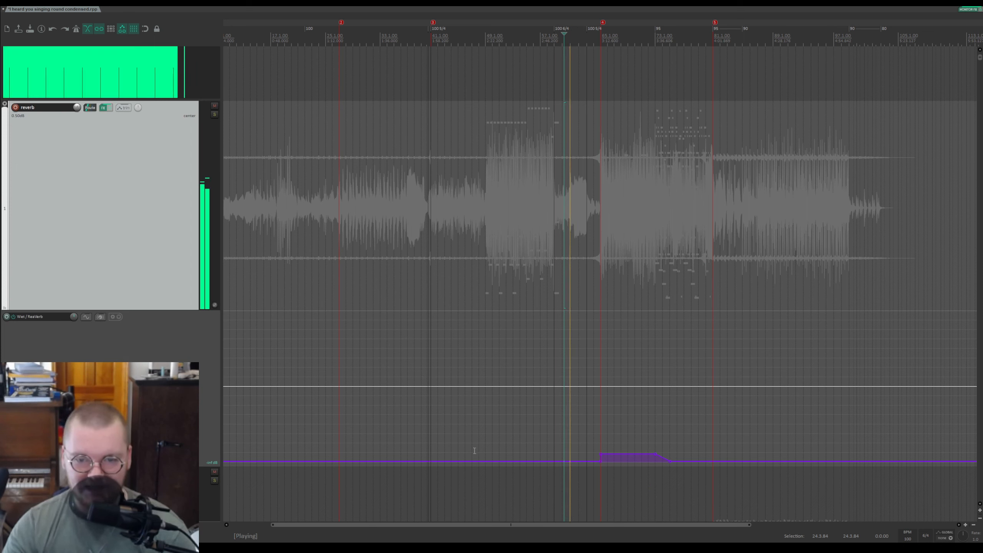
pyautogui.scroll(5, 684, 72)
pyautogui.click(698, 72)
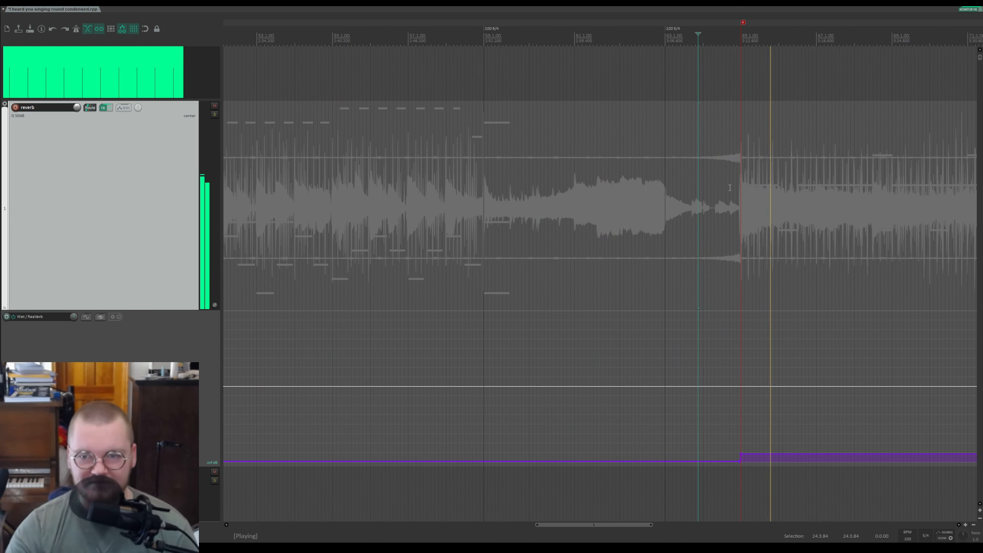
pyautogui.scroll(-2, 471, 430)
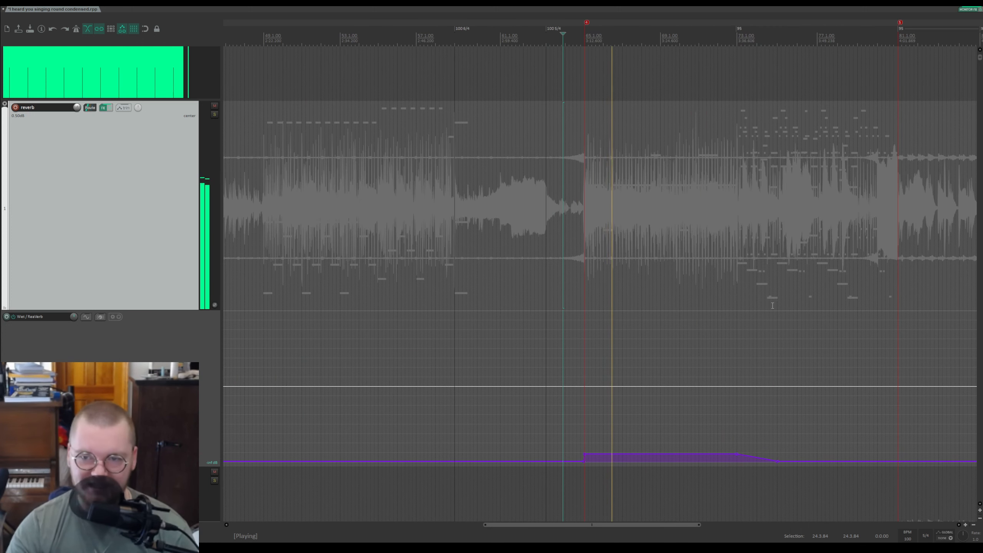
pyautogui.scroll(2, 789, 162)
pyautogui.click(843, 54)
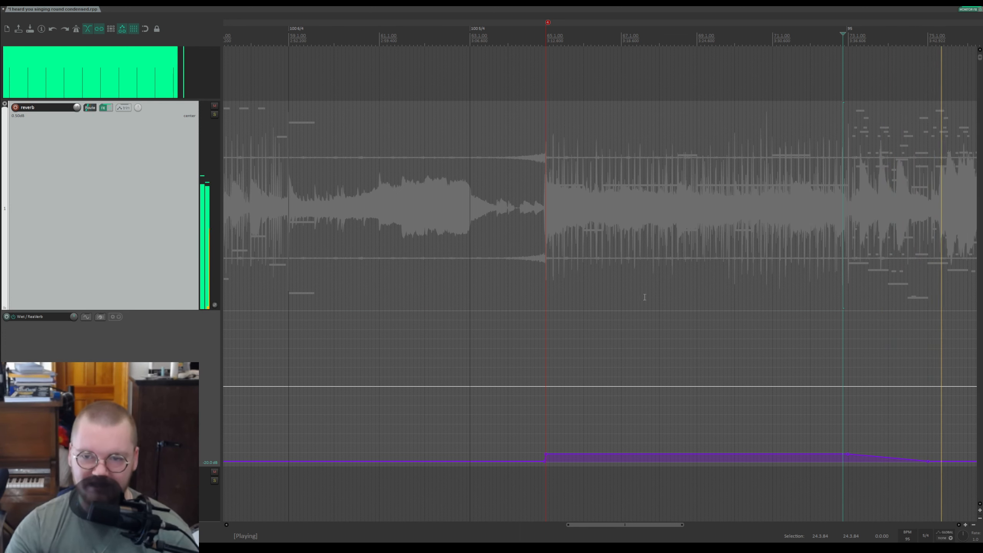
pyautogui.scroll(-5, 621, 332)
pyautogui.scroll(-5, 620, 332)
pyautogui.press('space')
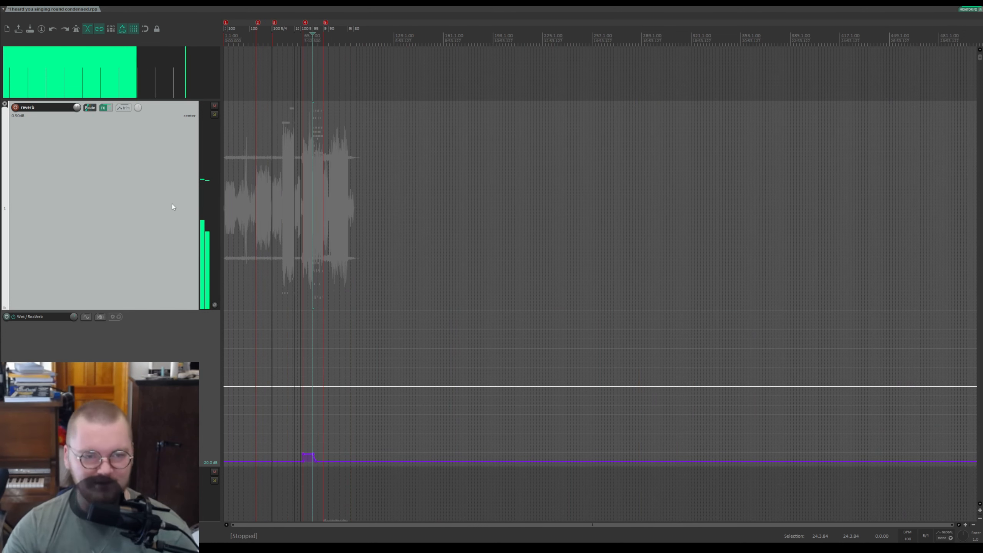
# Step: Restore the normal track layout and save the project
pyautogui.scroll(6, 454, 220)
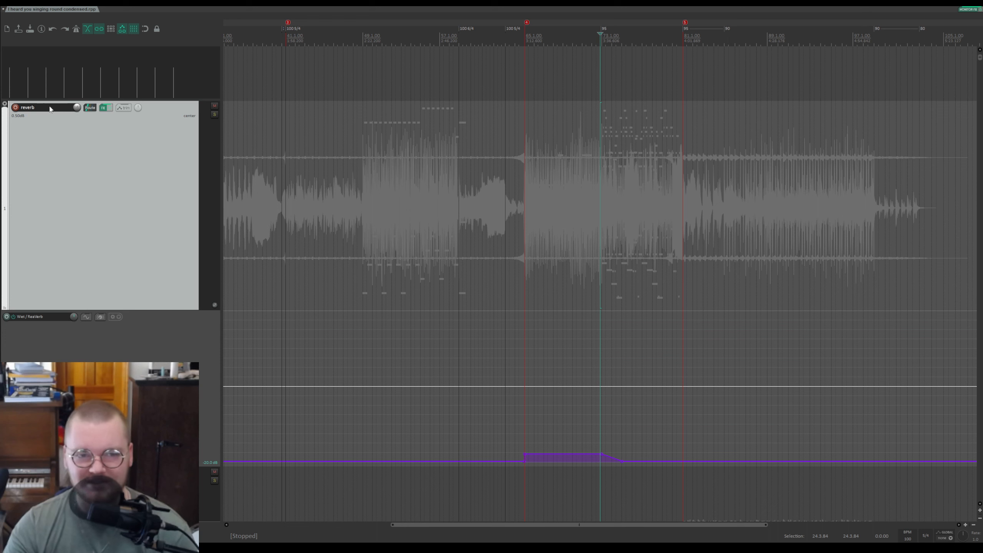
pyautogui.hotkey('ctrl', 'h')
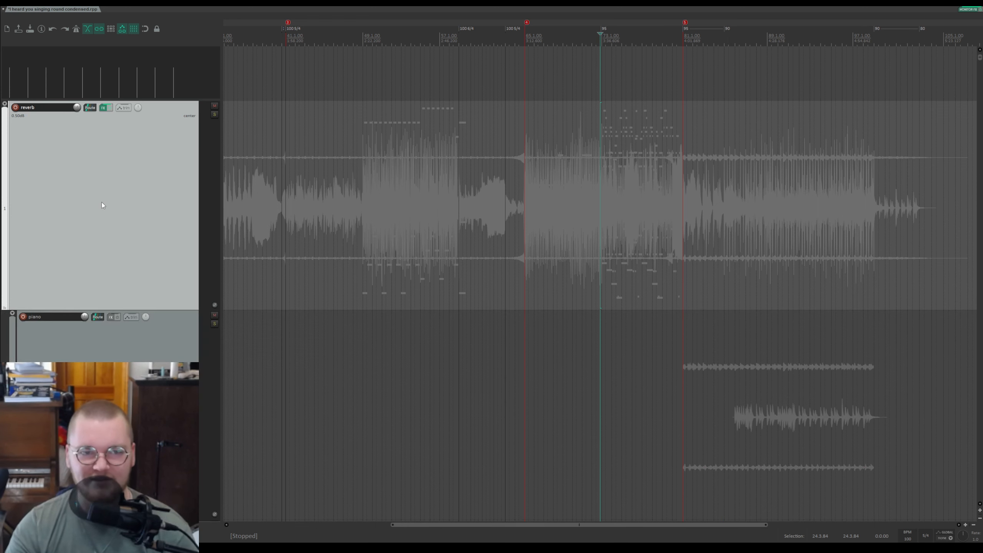
pyautogui.scroll(-8, 103, 197)
pyautogui.hotkey('ctrl', 's')
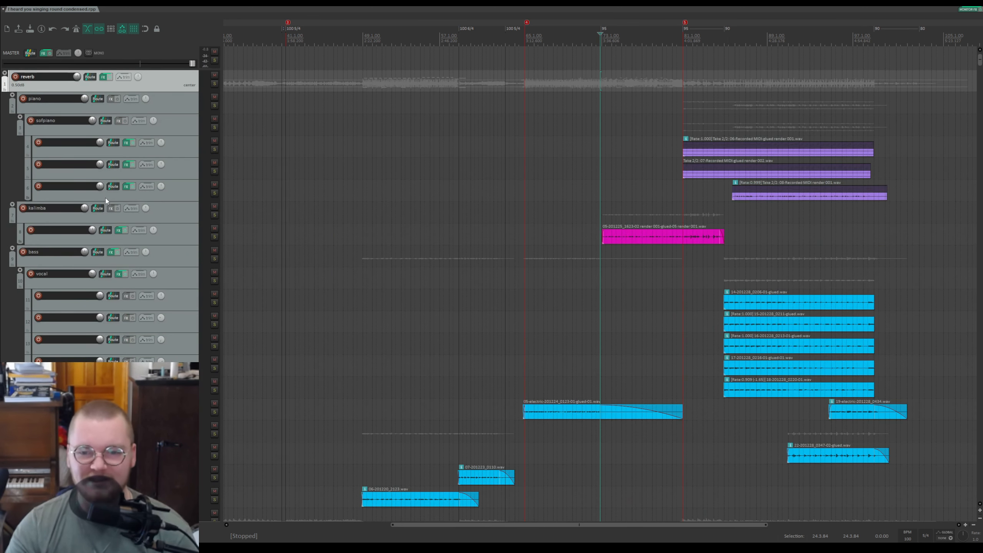
# Step: Scroll down through the guitar and remaining tracks to examine their items
pyautogui.scroll(-3, 106, 201)
pyautogui.scroll(-5, 515, 69)
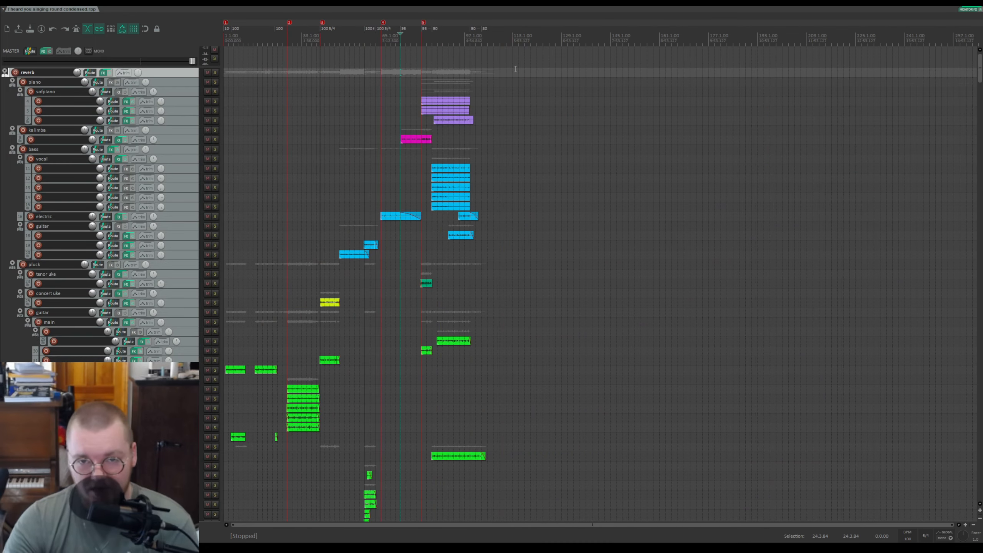
pyautogui.scroll(-6, 147, 86)
pyautogui.scroll(5, 538, 13)
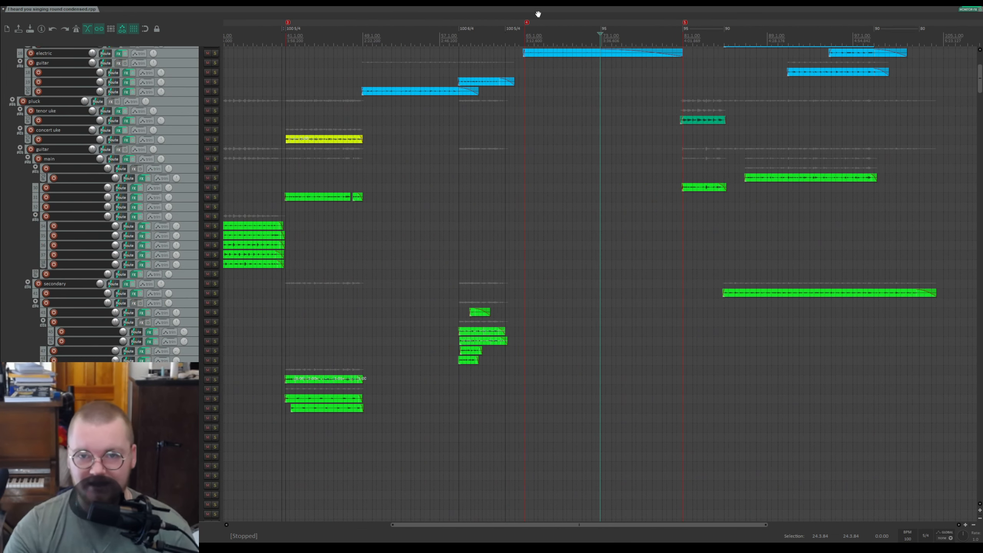
pyautogui.click(533, 35)
pyautogui.scroll(-5, 931, 56)
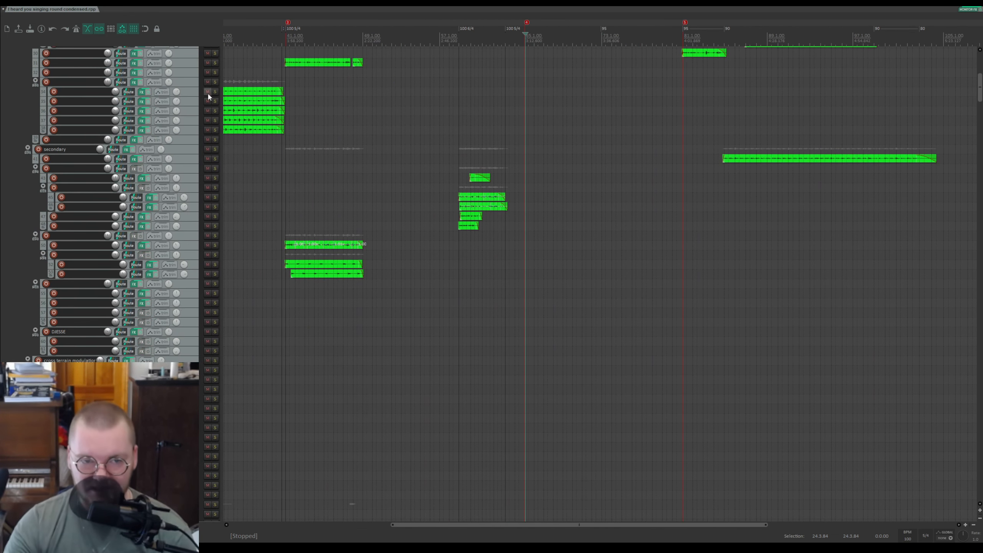
pyautogui.moveTo(978, 87); pyautogui.dragTo(976, 250)
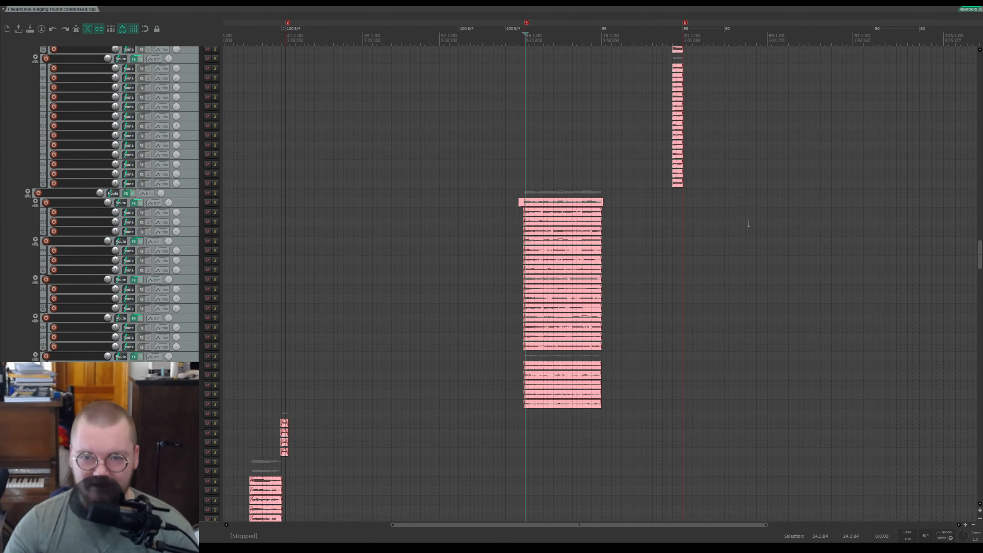
pyautogui.scroll(20, 534, 129)
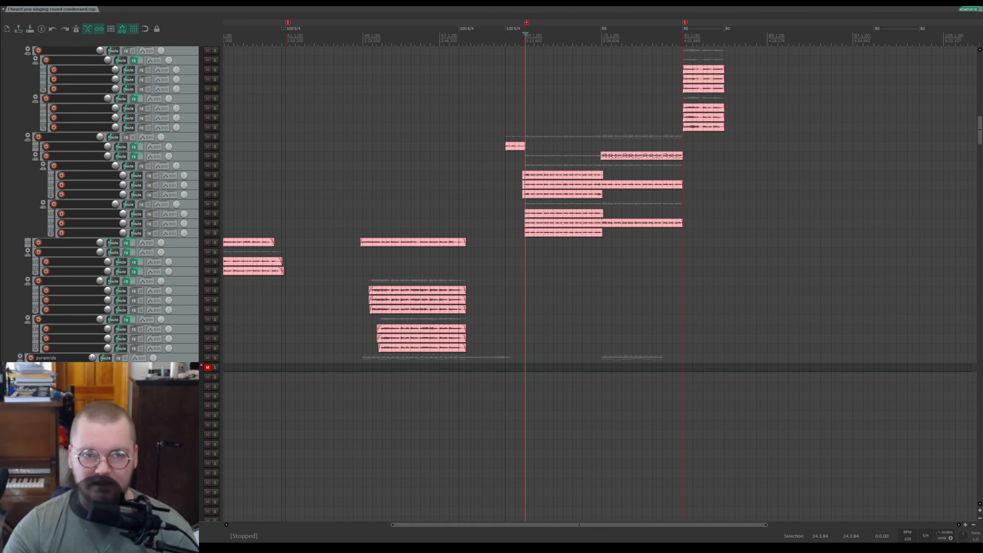
pyautogui.moveTo(981, 121); pyautogui.dragTo(966, 245)
# Step: Zoom the timeline, solo the folder track of the pink items, and start playback at its section
pyautogui.scroll(5, 671, 19)
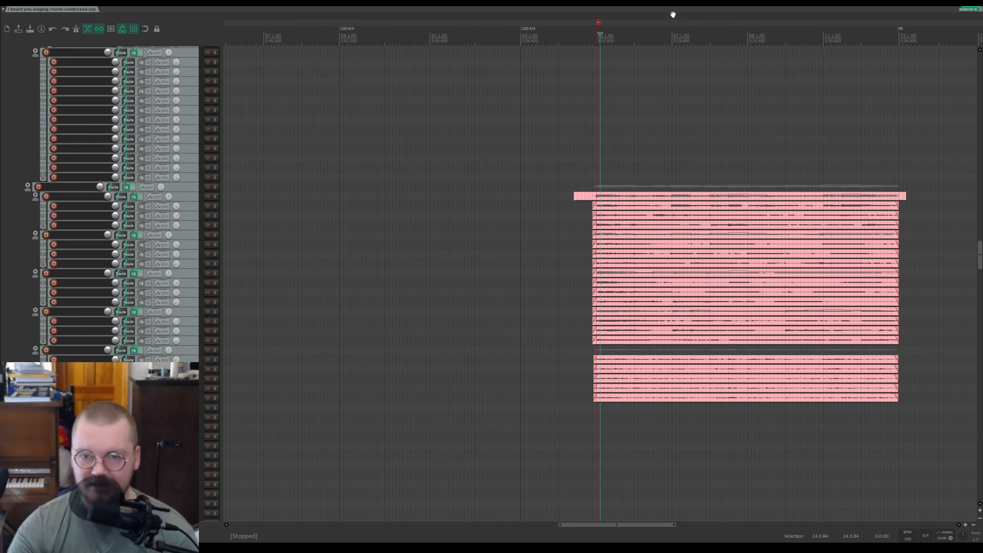
pyautogui.moveTo(675, 19); pyautogui.dragTo(422, 22)
pyautogui.click(215, 187)
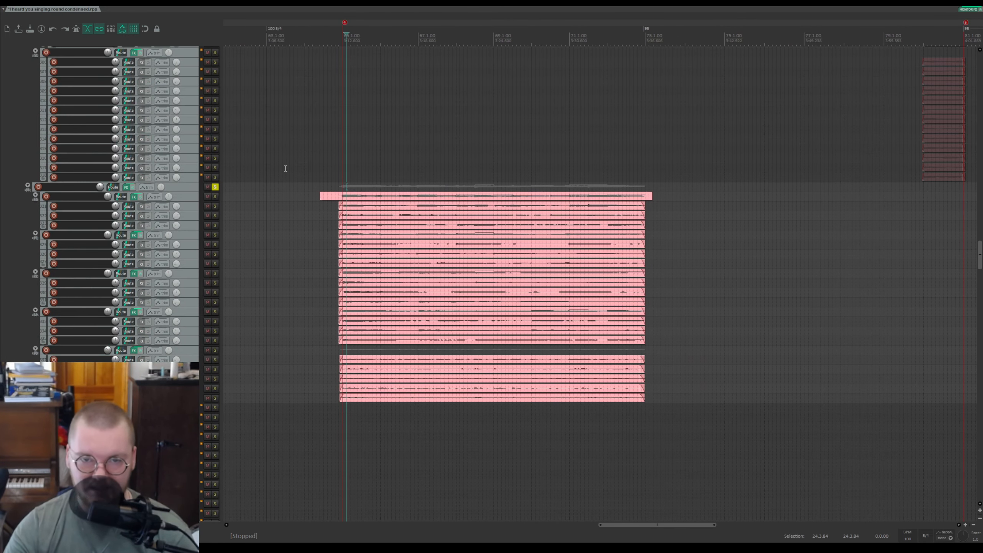
pyautogui.click(336, 44)
# Step: Enlarge the track heights to inspect the folder's items and select the recorded MIDI glued track
pyautogui.scroll(5, 146, 199)
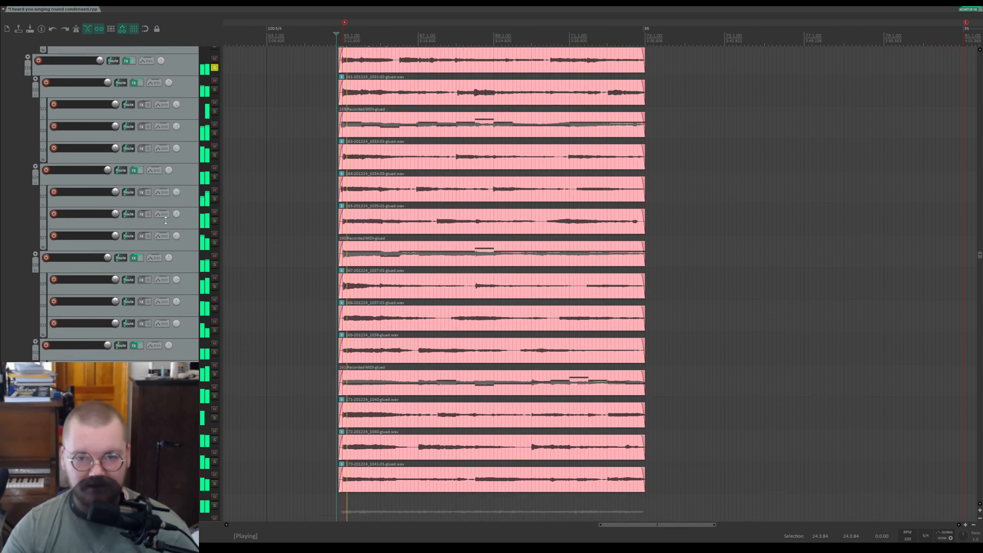
pyautogui.click(347, 250)
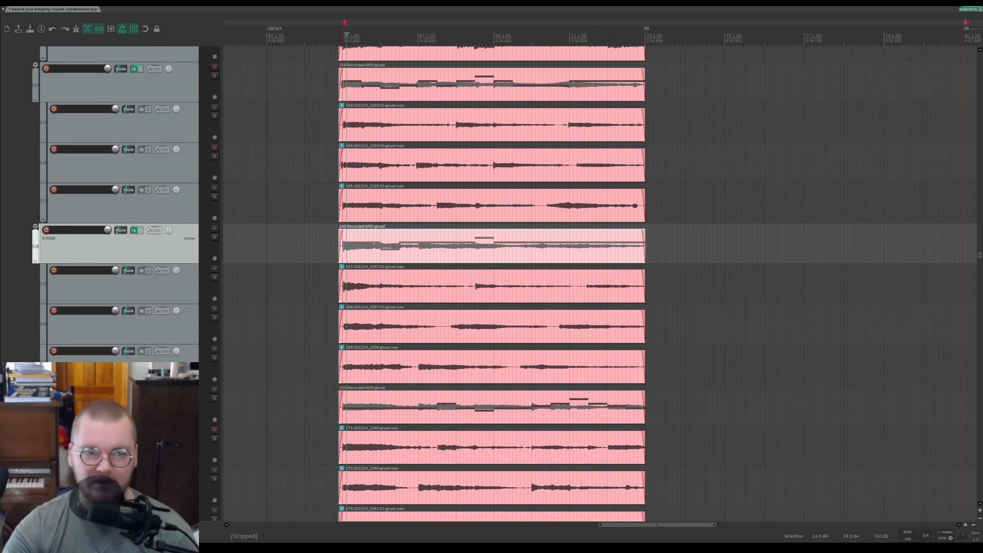
# Step: Save the project and return to the compact track layout
pyautogui.hotkey('ctrl', 's')
pyautogui.scroll(-5, 129, 107)
pyautogui.scroll(1, 149, 130)
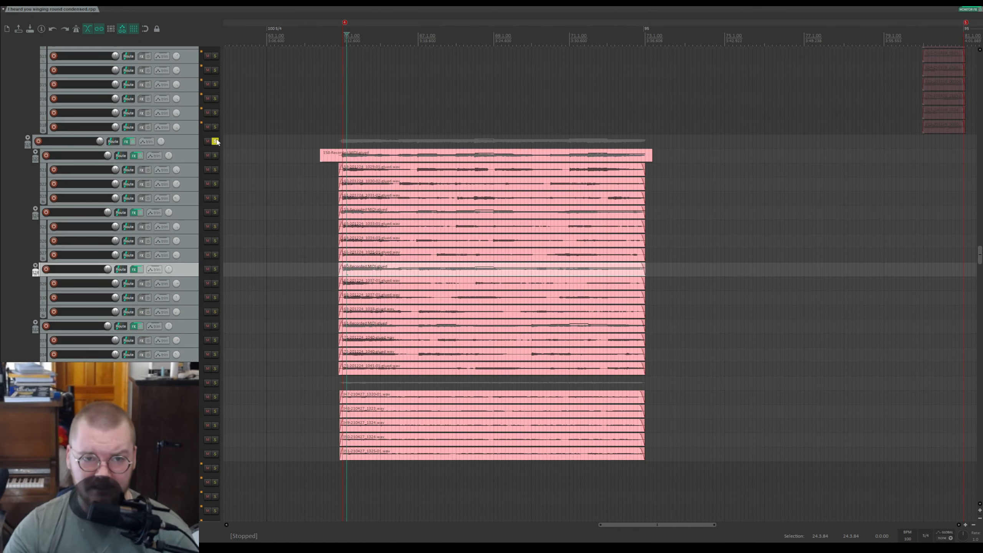
# Step: Solo the folder's sub-tracks together, play them back, save the project, and stop playback
pyautogui.click(215, 155)
pyautogui.click(214, 155)
pyautogui.moveTo(215, 155); pyautogui.dragTo(215, 327)
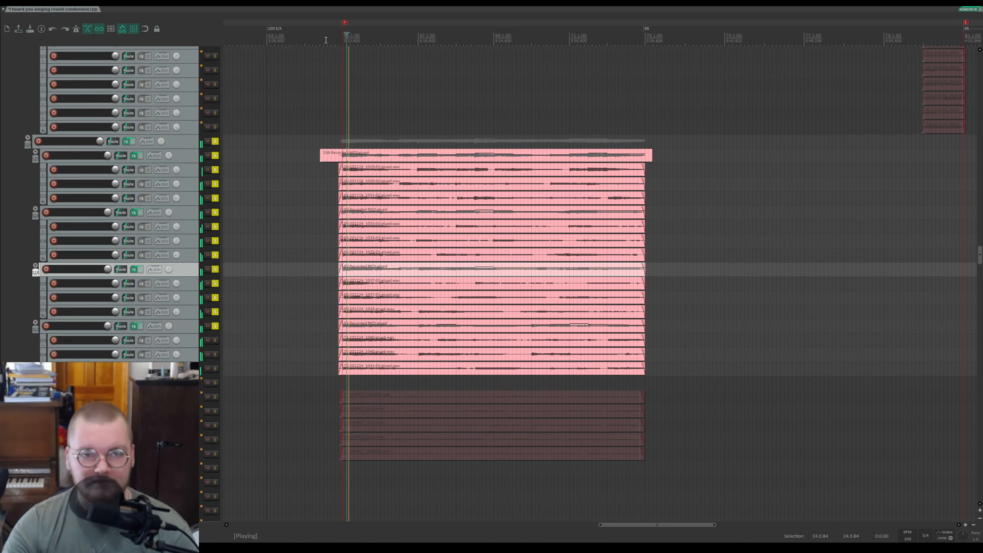
pyautogui.hotkey('ctrl', 's')
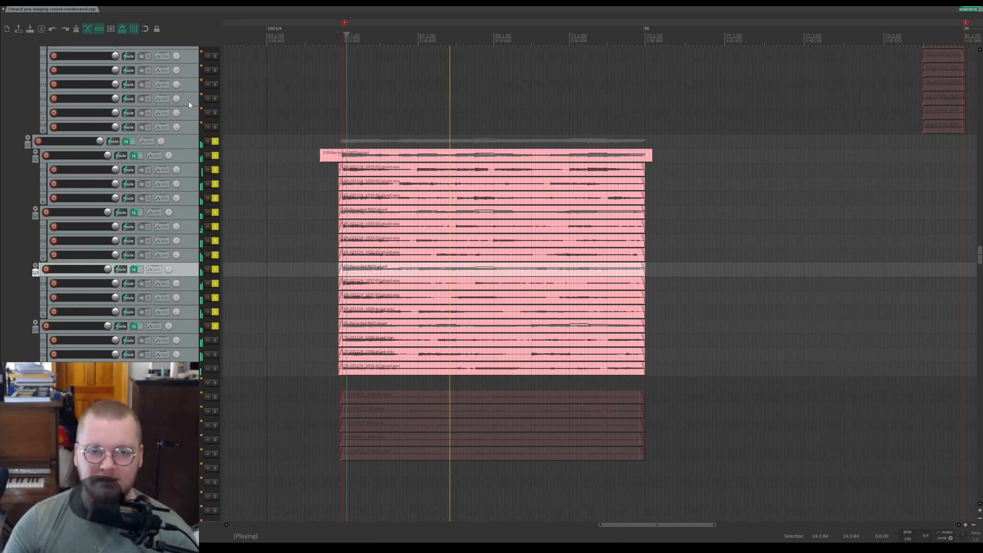
pyautogui.press('space')
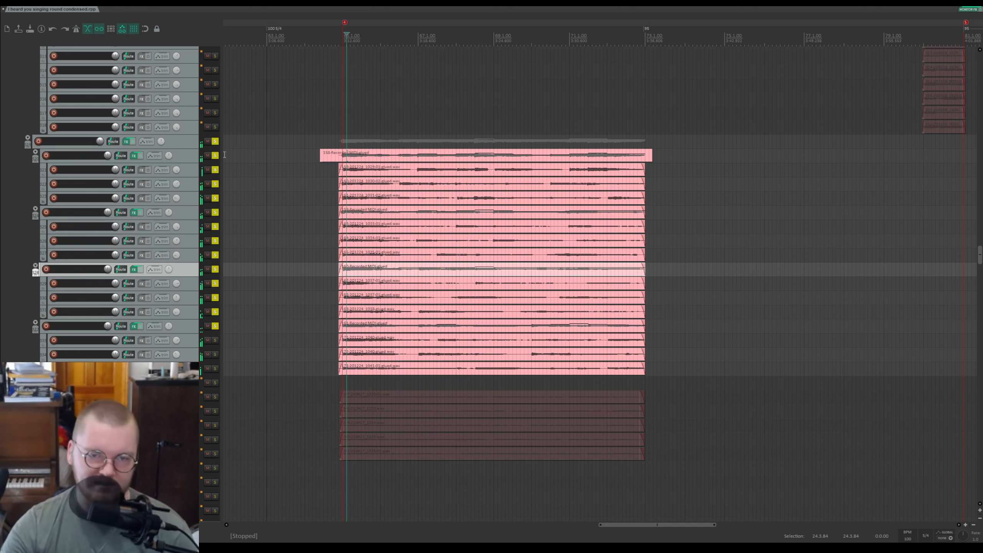
# Step: Unsolo those sub-tracks, solo the folder below, place the cursor at its items' start, and play it
pyautogui.moveTo(215, 155); pyautogui.dragTo(210, 323)
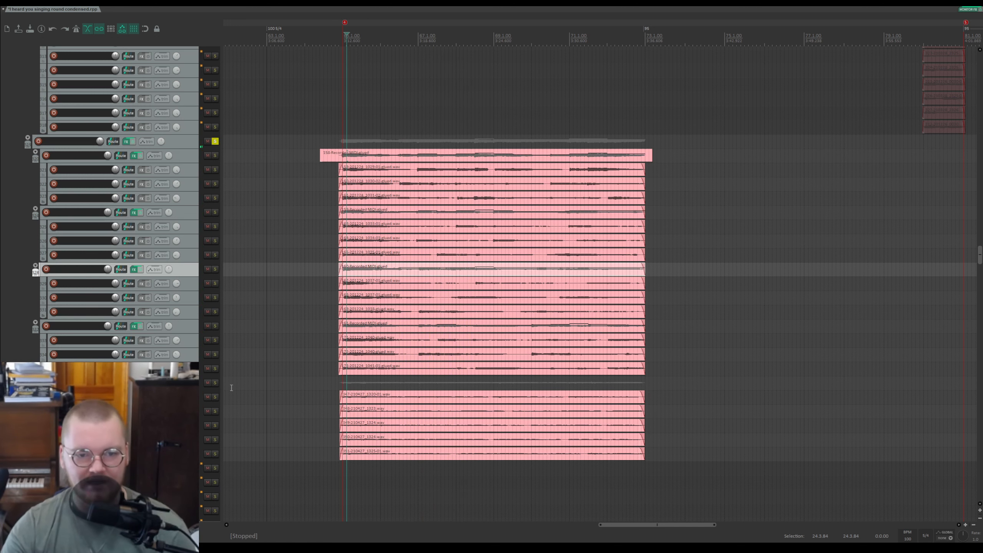
pyautogui.click(215, 382)
pyautogui.click(341, 387)
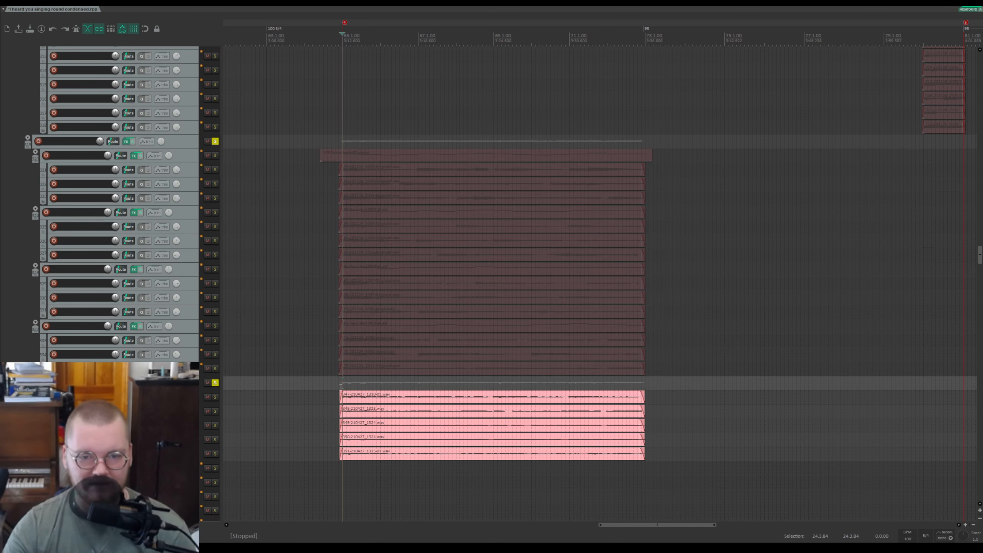
pyautogui.press('space')
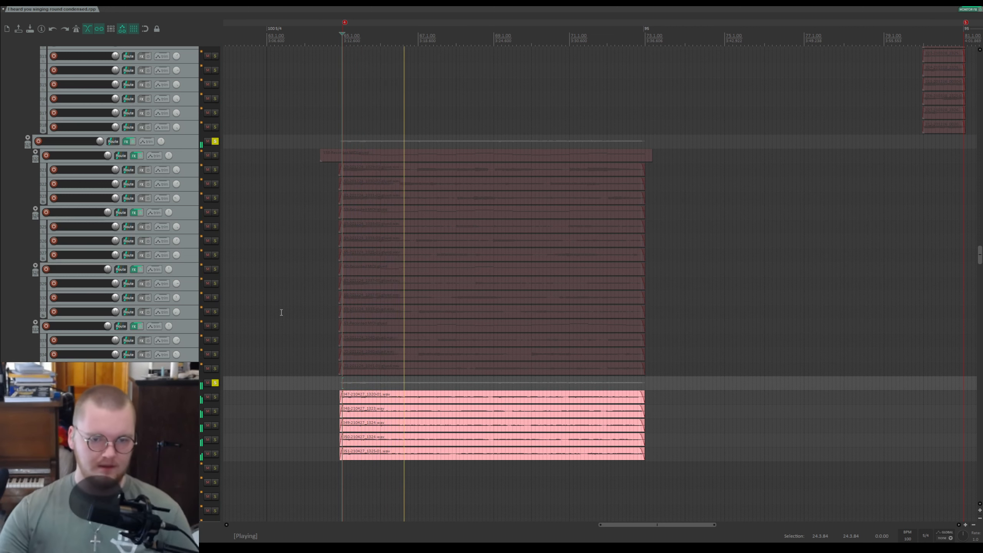
# Step: Unsolo the lower folder and play the full arrangement, stopping and saving the project
pyautogui.click(216, 383)
pyautogui.press('space')
pyautogui.press('space')
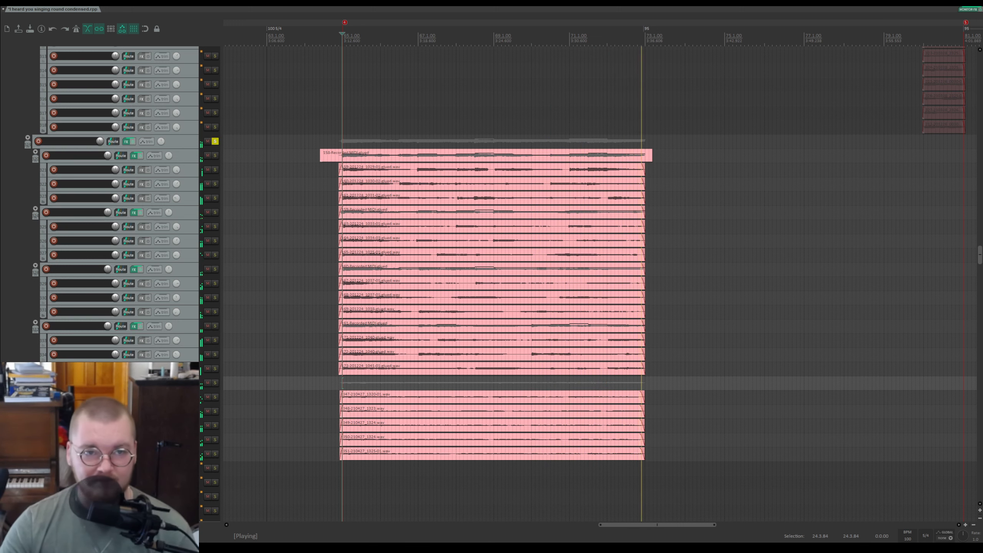
pyautogui.press('space')
pyautogui.hotkey('ctrl', 's')
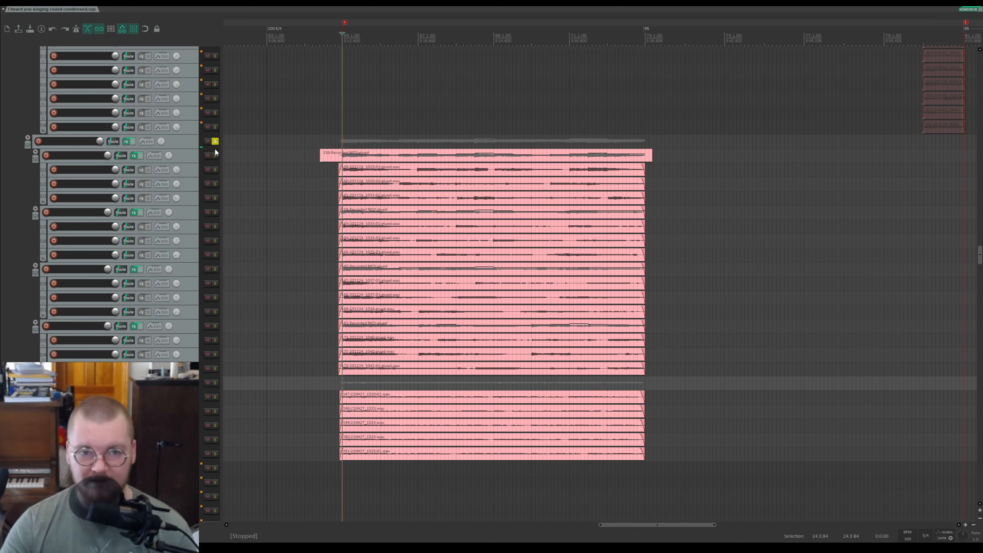
# Step: Unsolo the upper folder and scroll down to the percussion tracks, widening the visible timeline
pyautogui.click(215, 141)
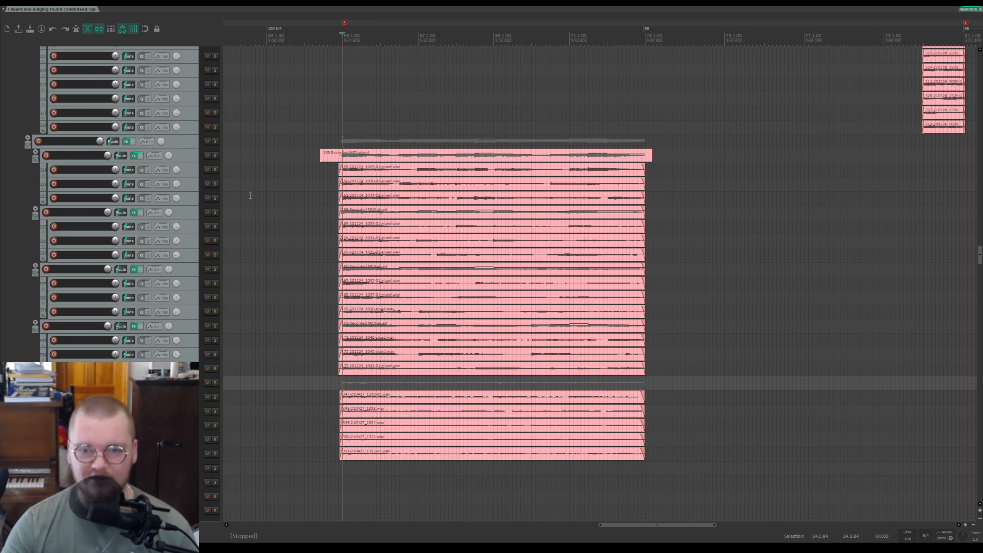
pyautogui.moveTo(982, 260); pyautogui.dragTo(978, 445)
pyautogui.scroll(-2, 881, 243)
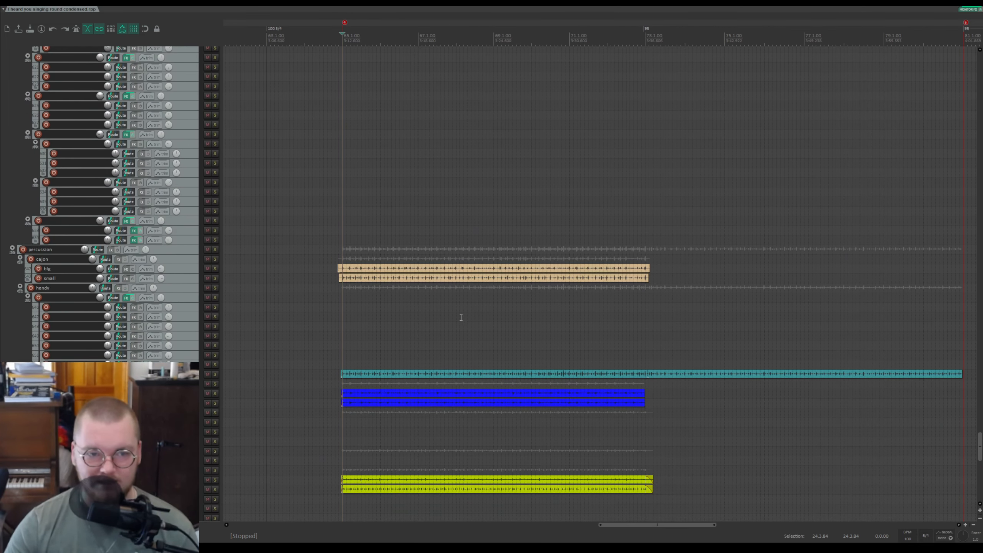
pyautogui.scroll(3, 540, 285)
pyautogui.scroll(-2, 627, 109)
pyautogui.moveTo(647, 26); pyautogui.dragTo(391, 29)
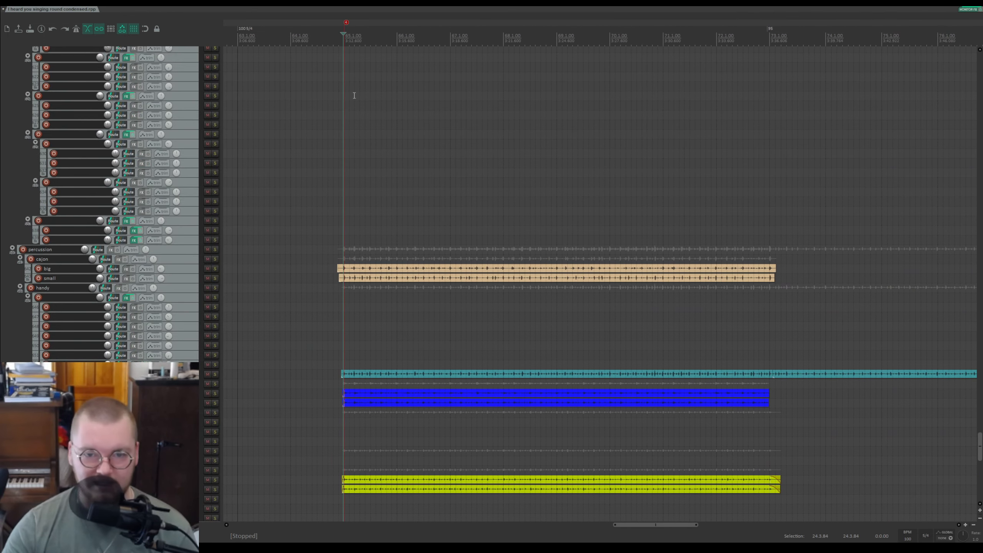
# Step: Solo the cajon folder and play it while zooming in on its items
pyautogui.click(214, 259)
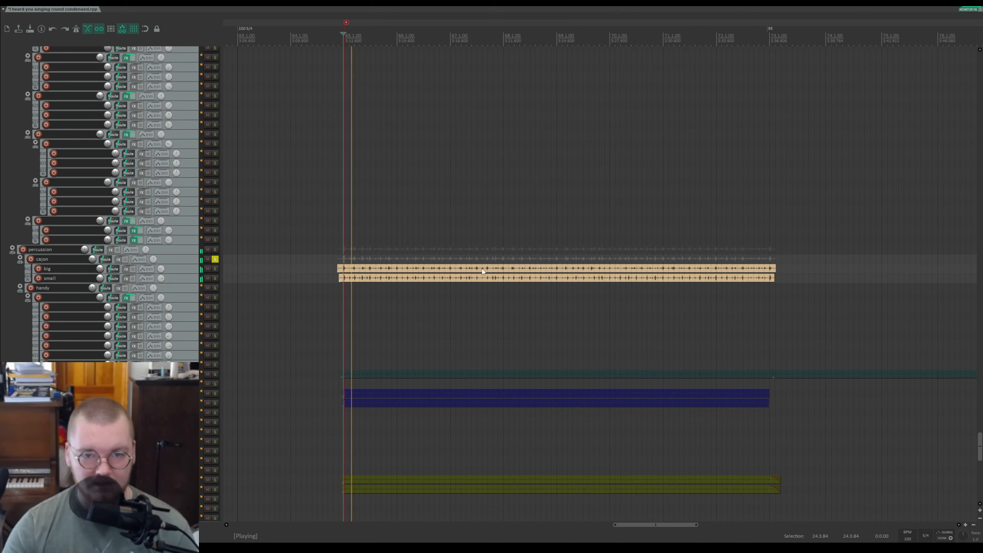
pyautogui.scroll(2, 665, 17)
pyautogui.moveTo(665, 18); pyautogui.dragTo(457, 55)
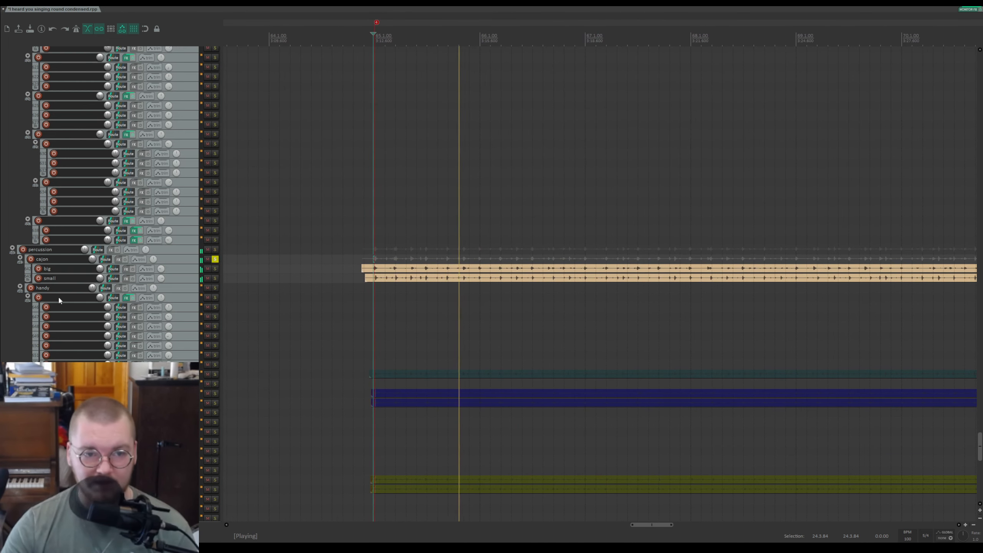
# Step: Solo the big cajon track while playback continues along the timeline
pyautogui.click(215, 269)
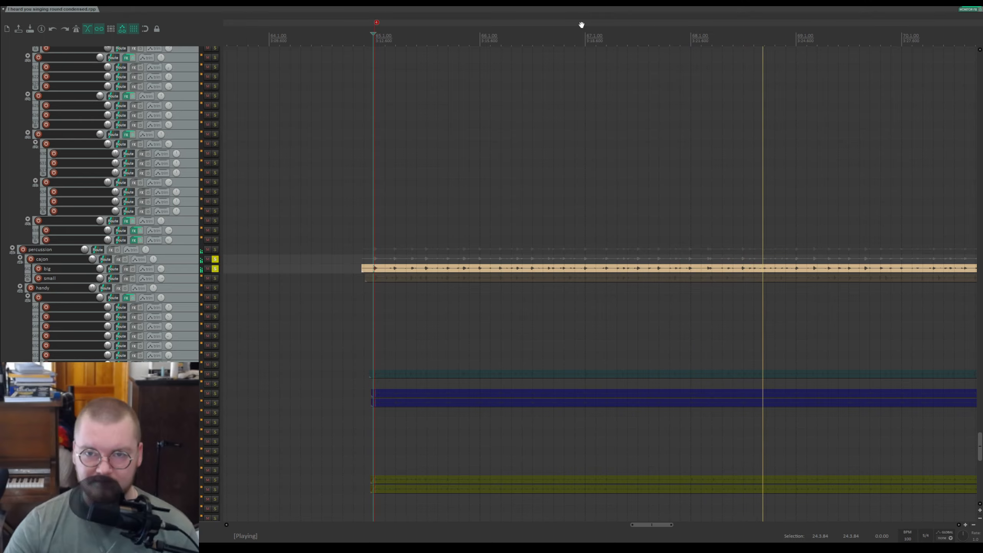
pyautogui.moveTo(580, 22); pyautogui.dragTo(476, 22)
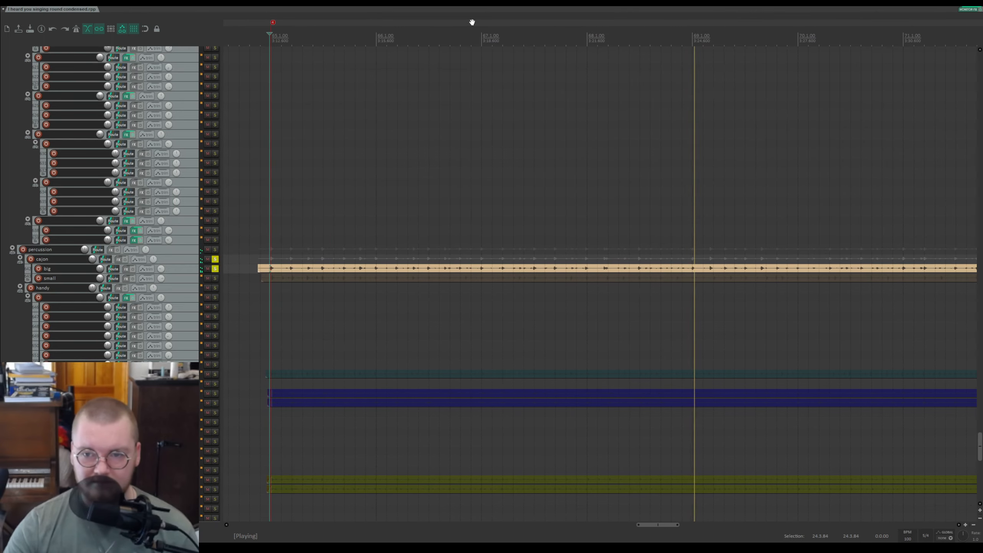
# Step: Audition the small cajon track soloed, unsolo it and the cajon folder, and stop playback
pyautogui.click(215, 278)
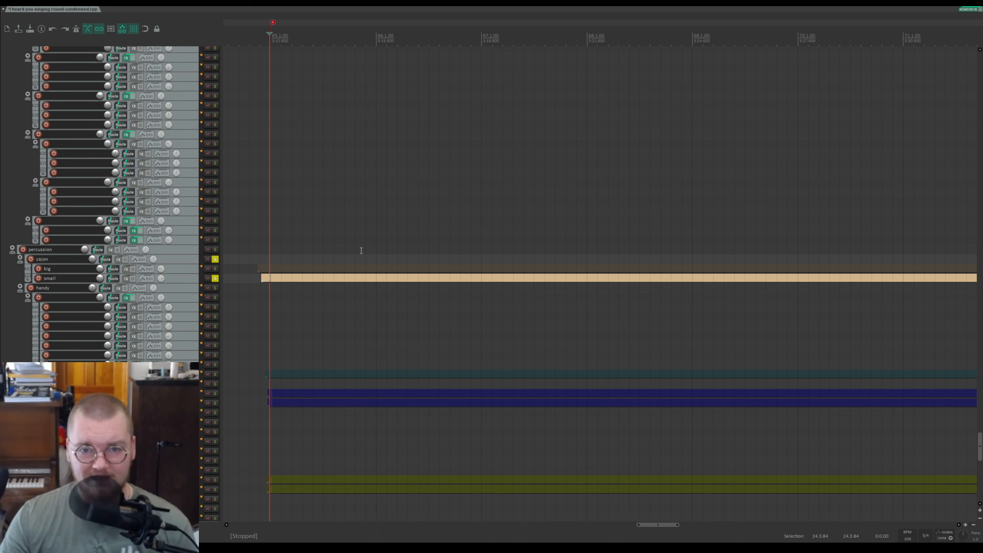
pyautogui.click(215, 278)
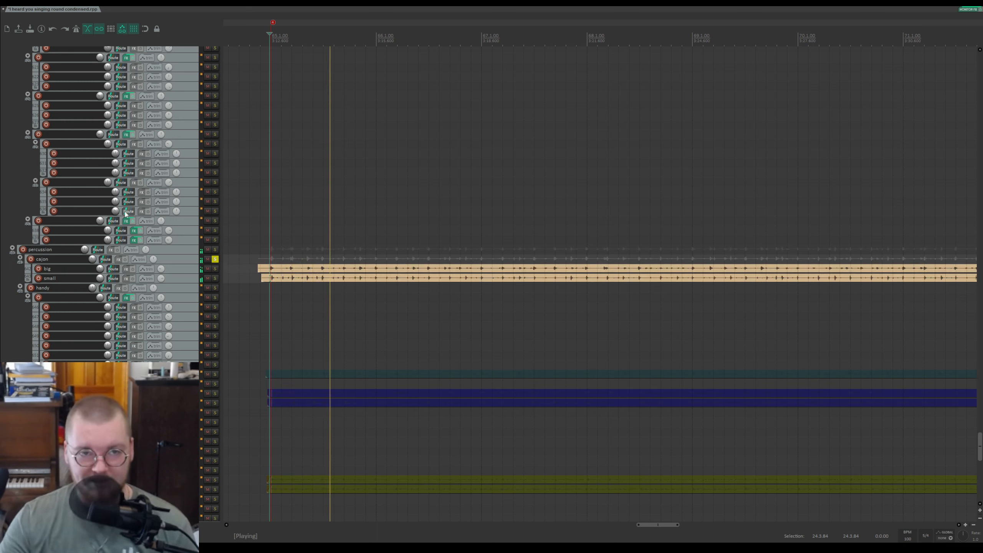
pyautogui.press('space')
pyautogui.click(215, 259)
# Step: Solo the handy track, play it, stop, and unsolo it
pyautogui.scroll(-3, 169, 335)
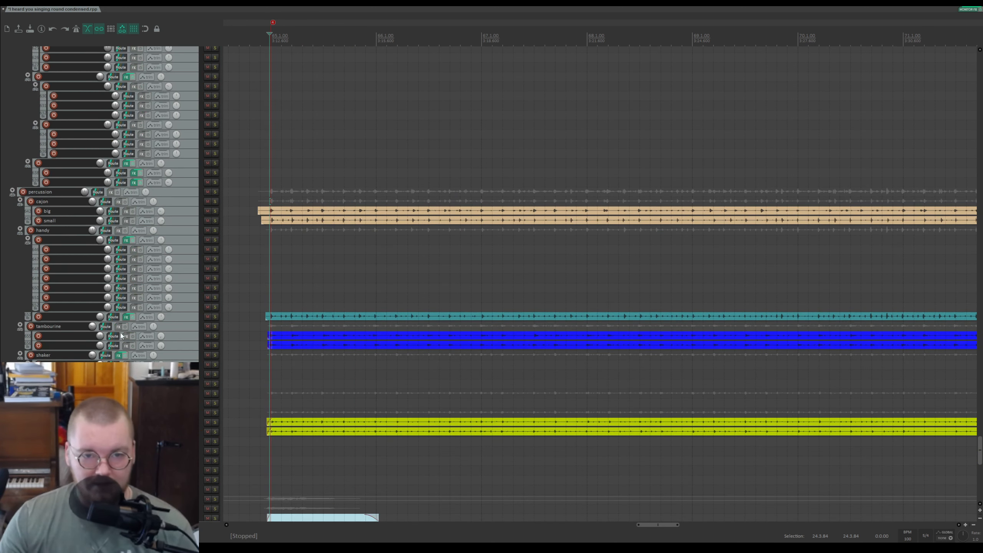
pyautogui.click(214, 231)
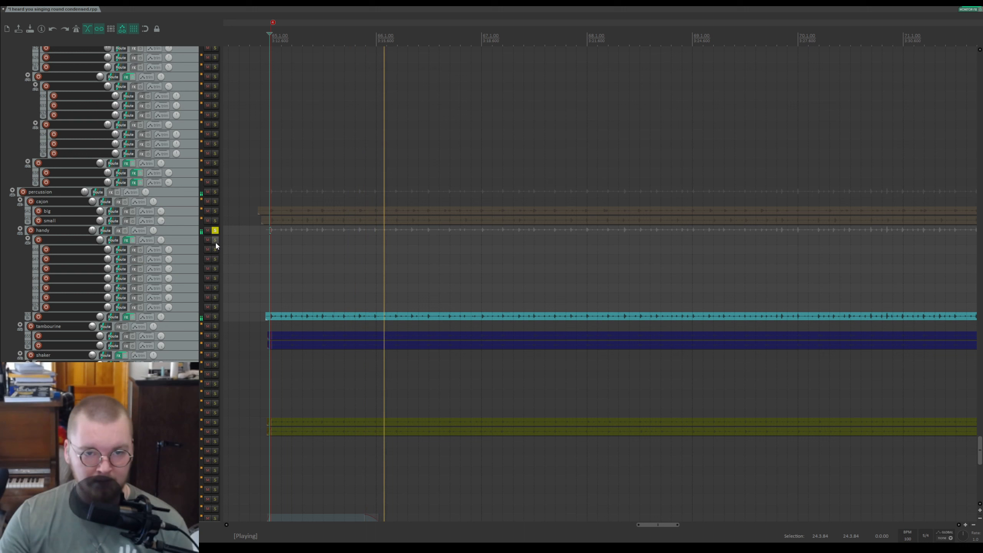
pyautogui.press('space')
pyautogui.click(215, 231)
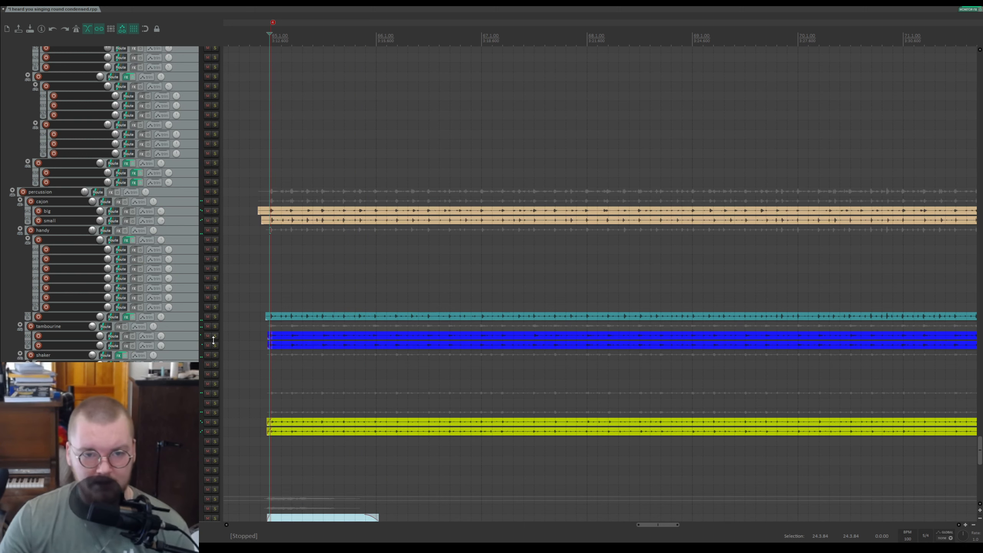
# Step: Solo and play the tambourine track, unsoloing it and stopping playback
pyautogui.click(214, 326)
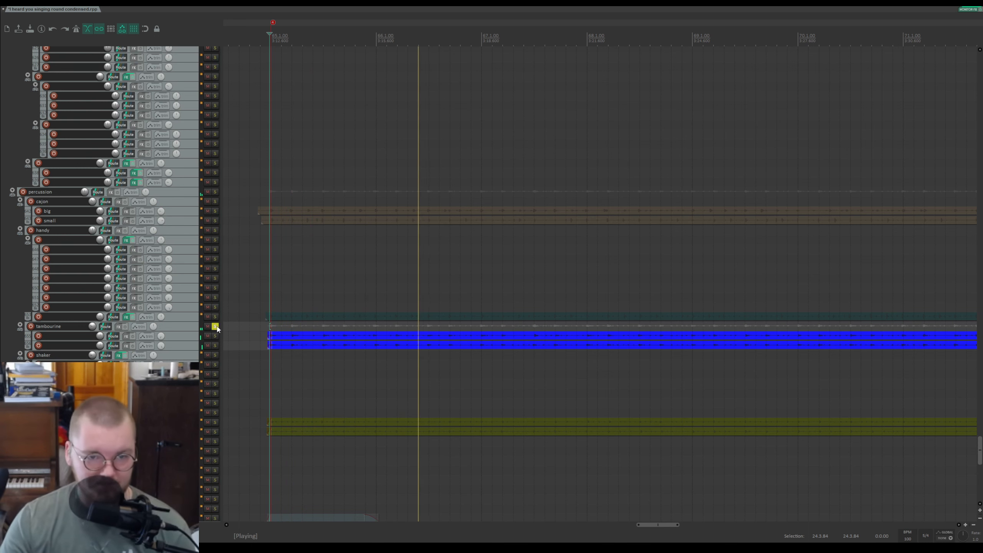
pyautogui.click(215, 326)
pyautogui.press('space')
# Step: Solo the shaker track and play it, stopping playback and unsoloing it
pyautogui.click(215, 355)
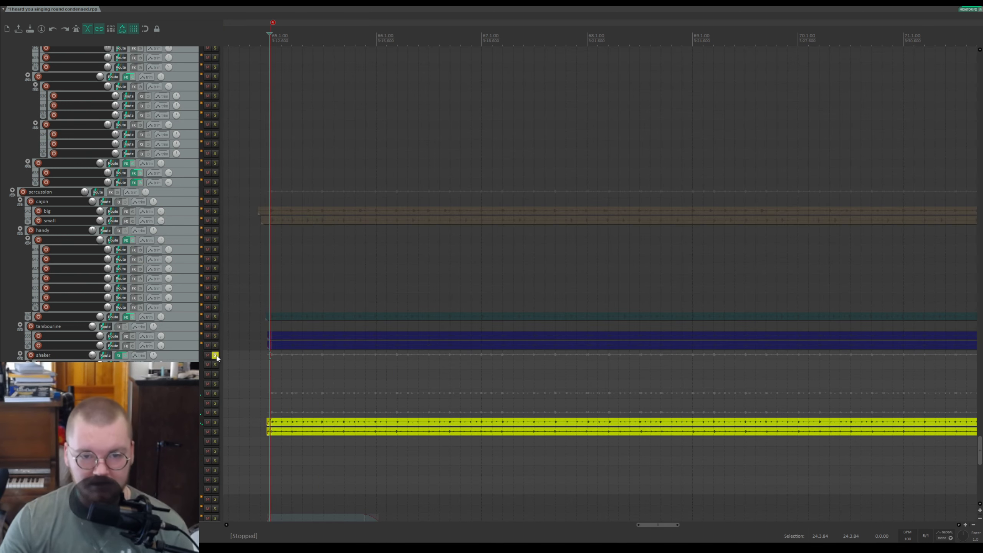
pyautogui.press('space')
pyautogui.scroll(-5, 375, 370)
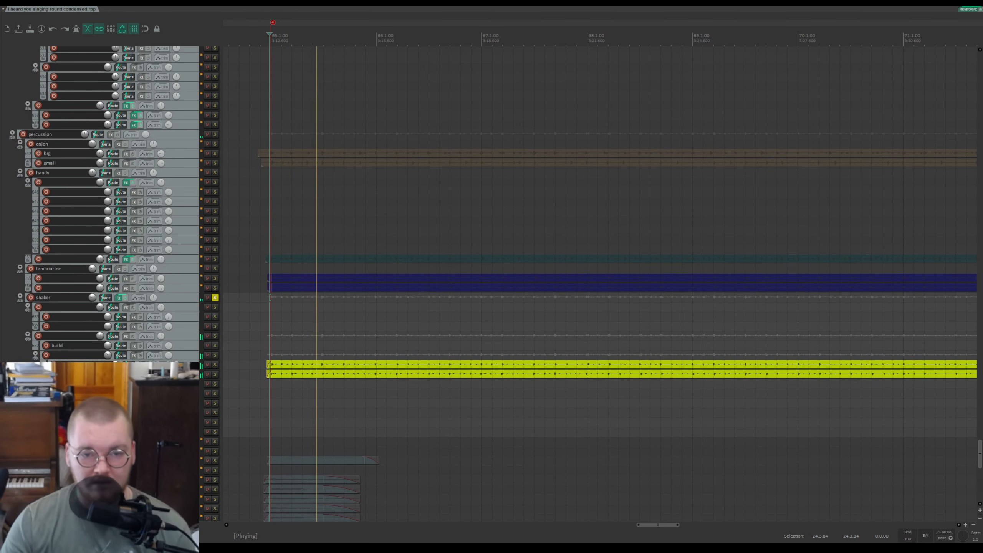
pyautogui.hscroll(-3, 375, 370)
pyautogui.scroll(2, 375, 370)
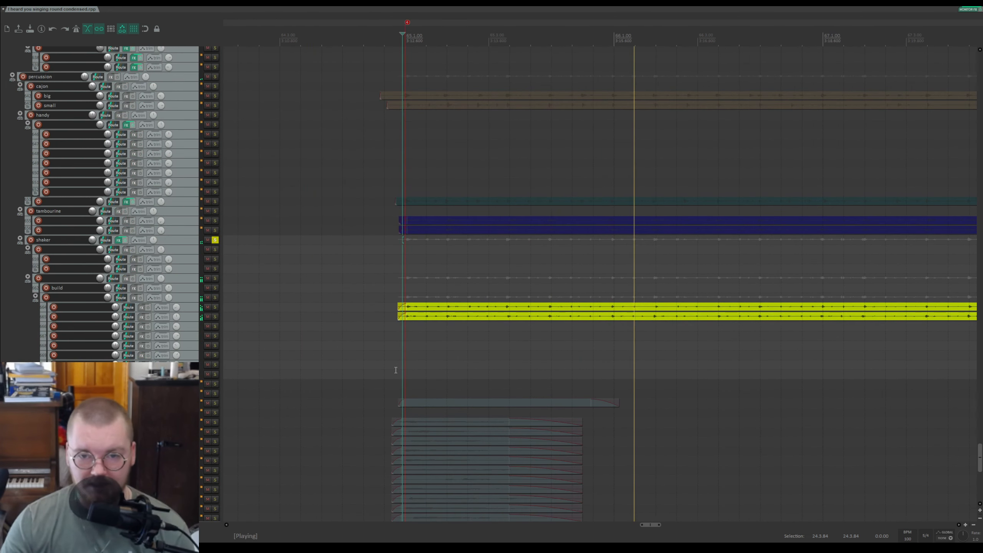
pyautogui.press('space')
pyautogui.click(214, 240)
# Step: Scroll down to the noises folder and zoom in to examine the verbal excitement items
pyautogui.scroll(-5, 215, 244)
pyautogui.scroll(-3, 157, 246)
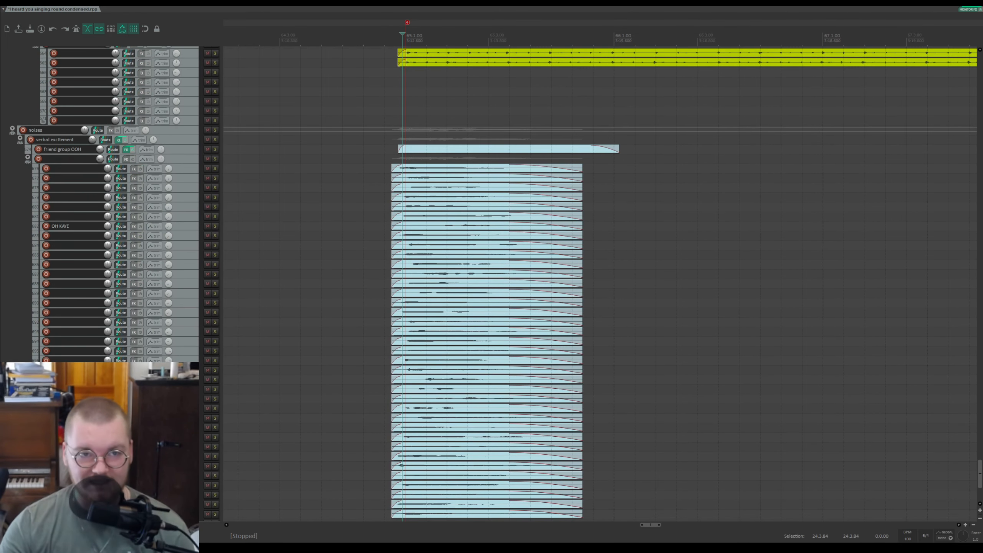
pyautogui.scroll(-4, 167, 144)
pyautogui.scroll(3, 176, 172)
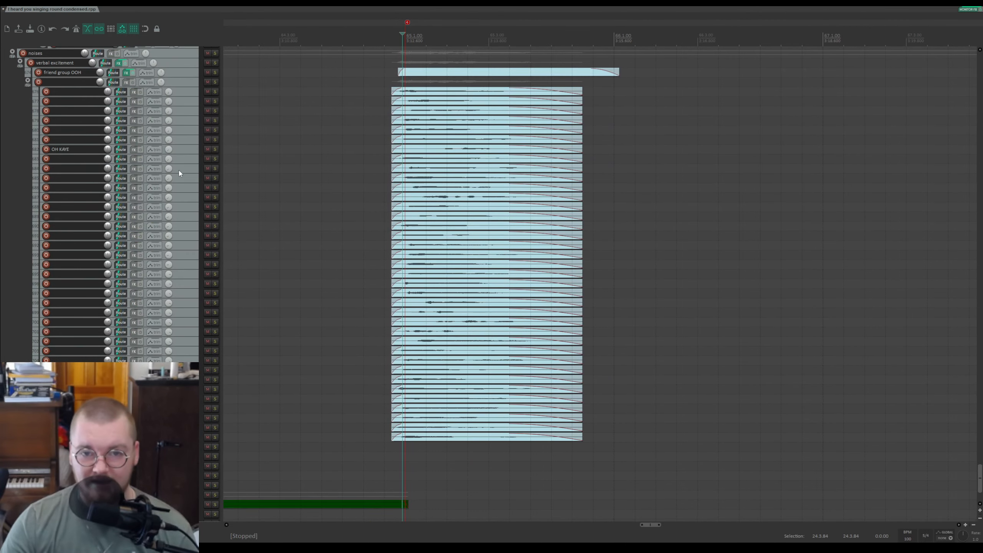
pyautogui.scroll(2, 385, 187)
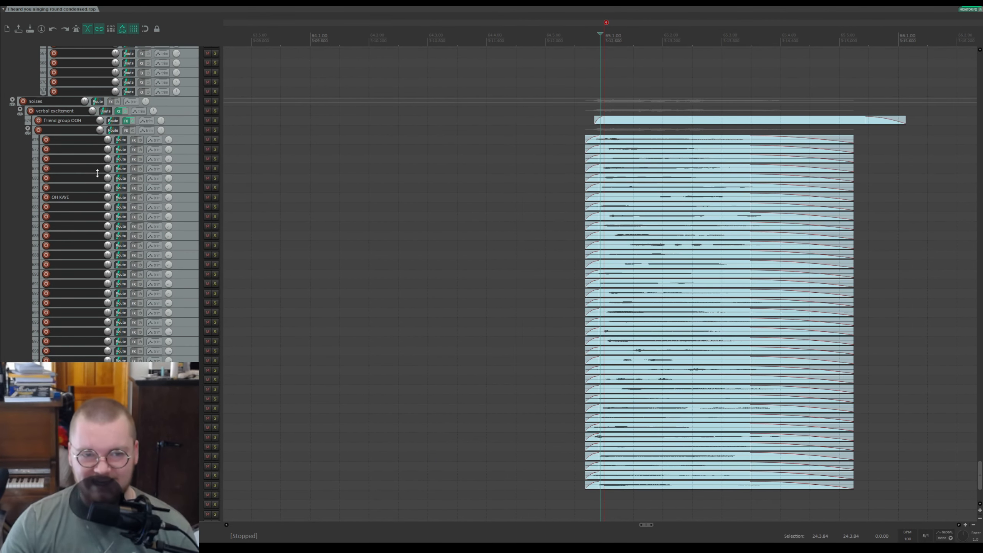
pyautogui.scroll(2, 658, 128)
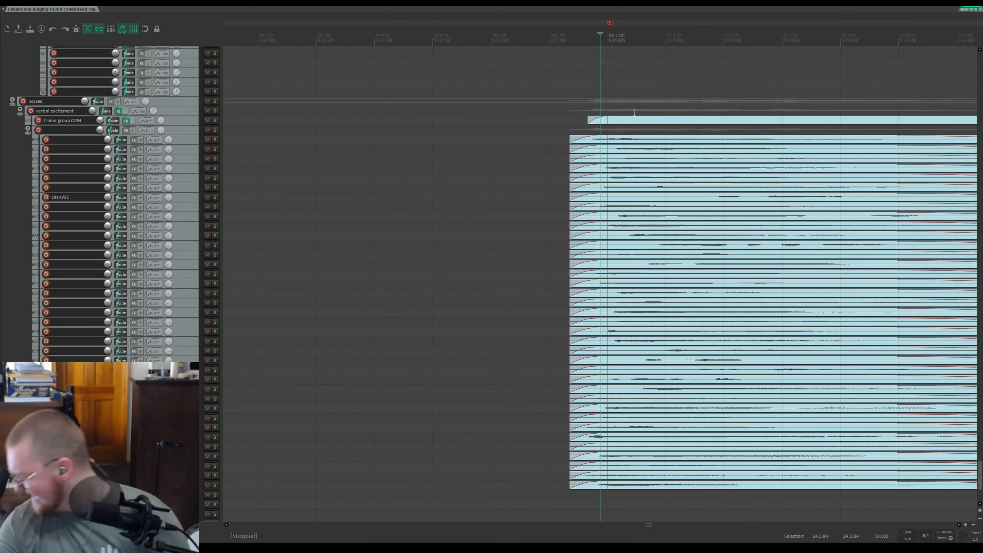
pyautogui.scroll(-3, 696, 15)
pyautogui.scroll(2, 695, 15)
# Step: Solo the verbal excitement folder and play its section from just before the items, then stop playback
pyautogui.moveTo(696, 15); pyautogui.dragTo(416, 28)
pyautogui.click(336, 40)
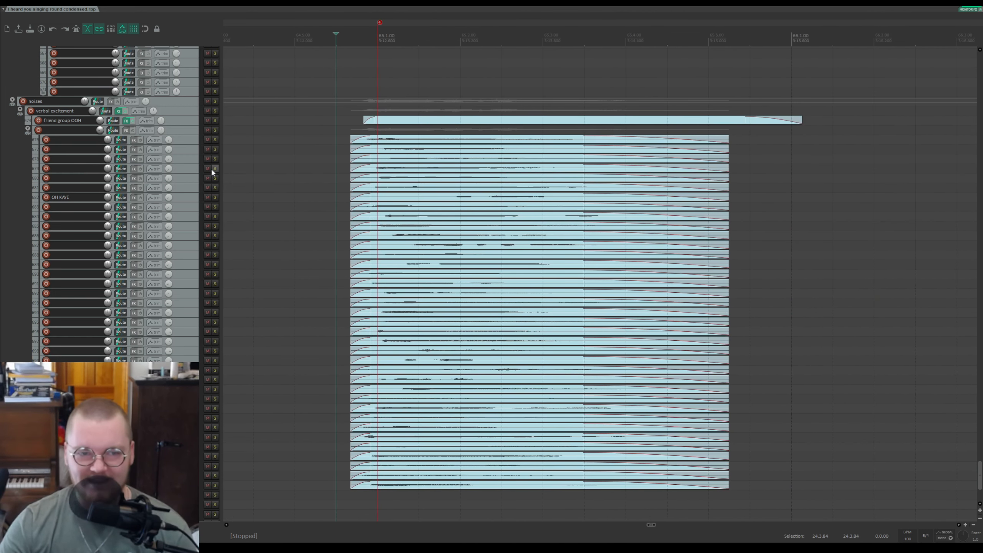
pyautogui.click(215, 110)
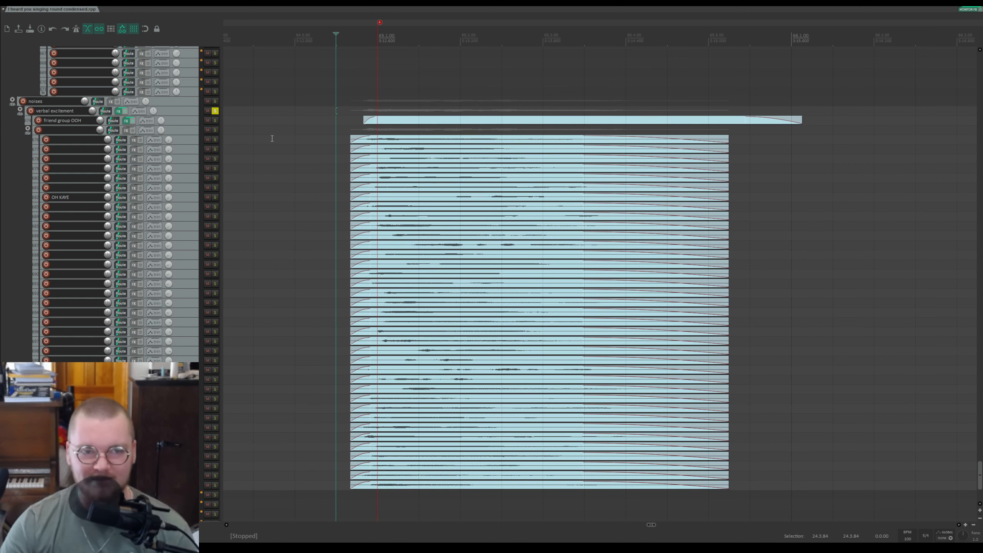
pyautogui.scroll(-2, 384, 156)
pyautogui.scroll(2, 585, 130)
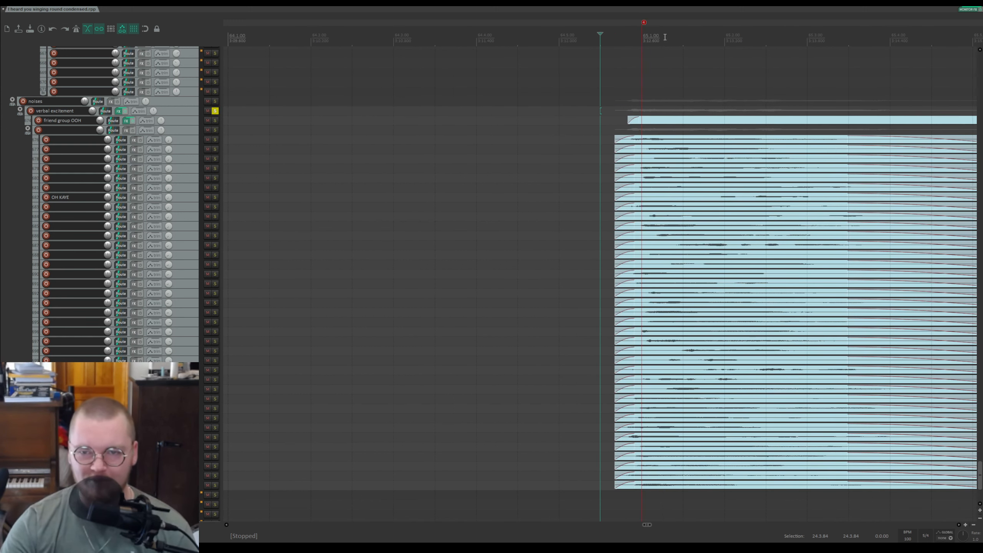
pyautogui.hscroll(4, 665, 37)
pyautogui.click(366, 28)
pyautogui.click(347, 26)
pyautogui.click(416, 35)
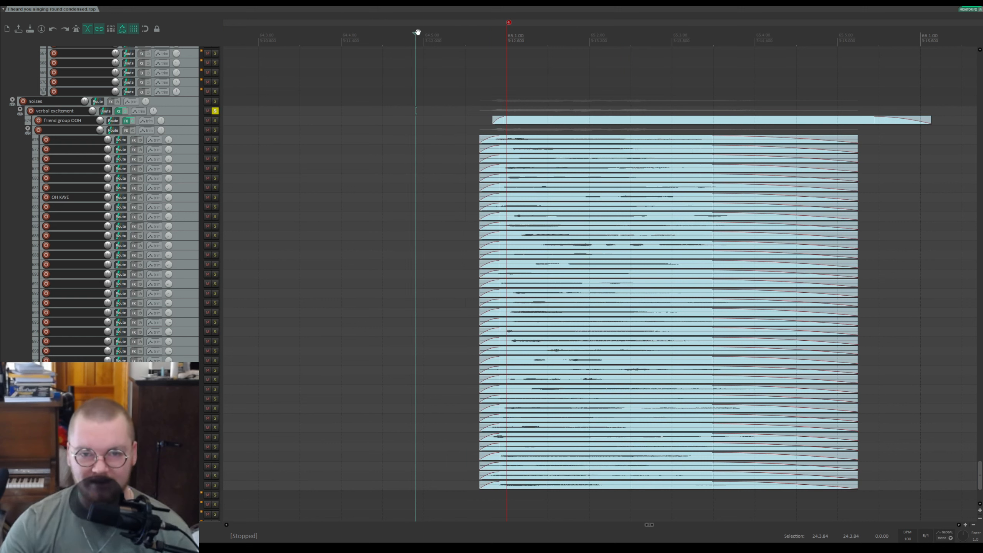
pyautogui.press('space')
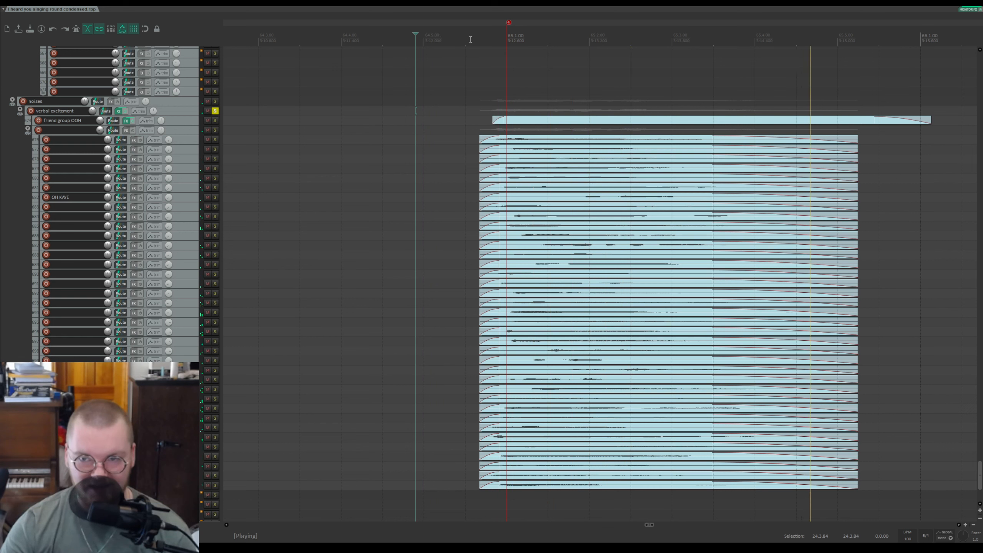
pyautogui.press('space')
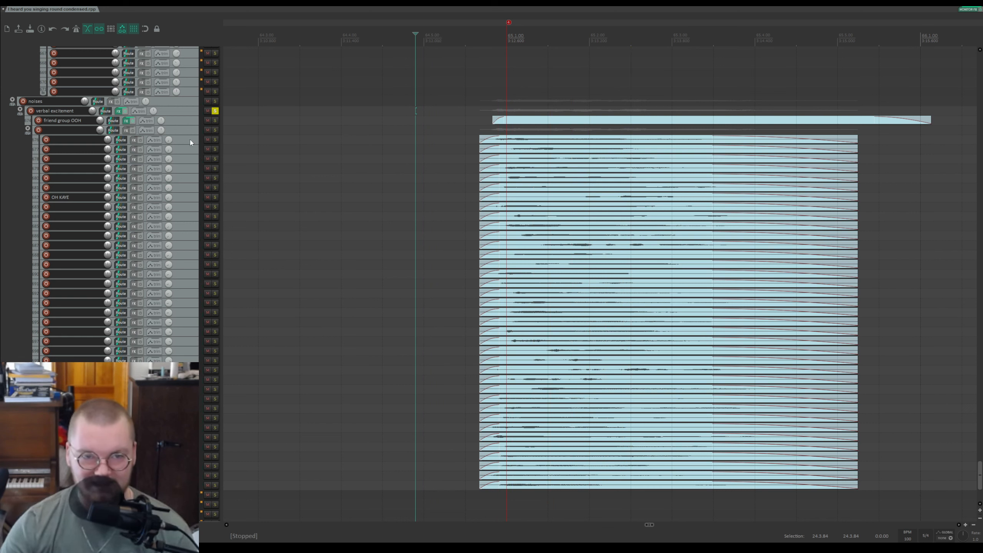
# Step: Select and solo the OH KAYE track, audition it twice, and unsolo it
pyautogui.click(53, 142)
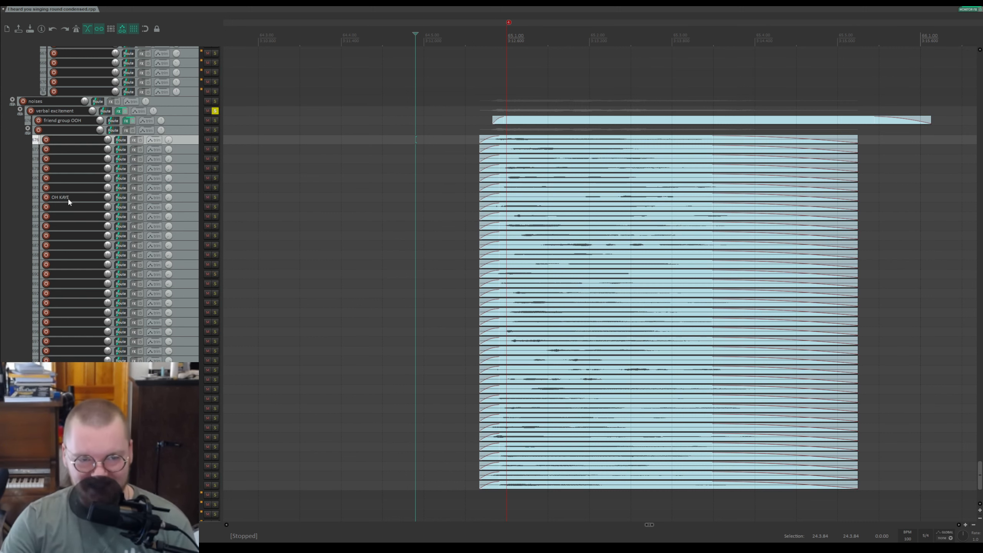
pyautogui.click(215, 197)
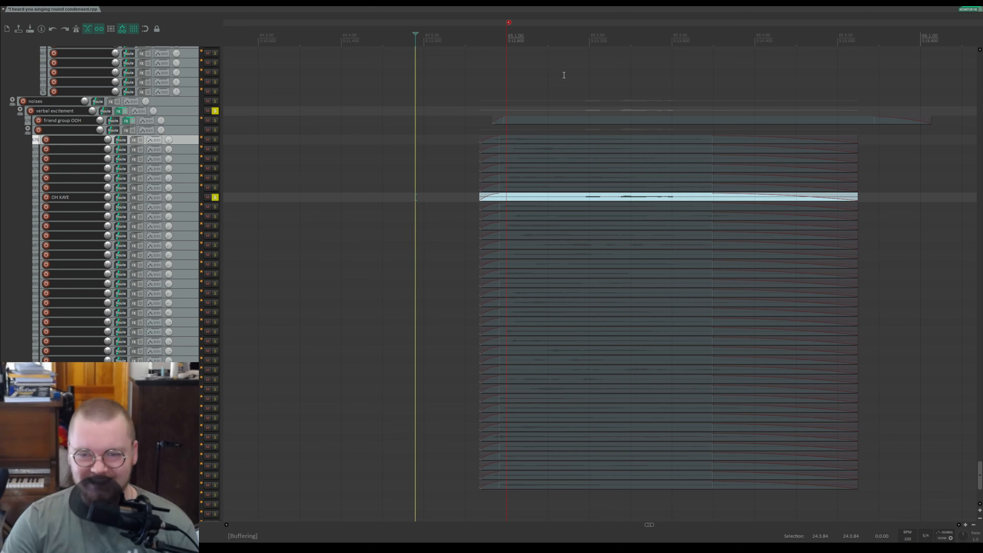
pyautogui.click(564, 39)
pyautogui.press('space')
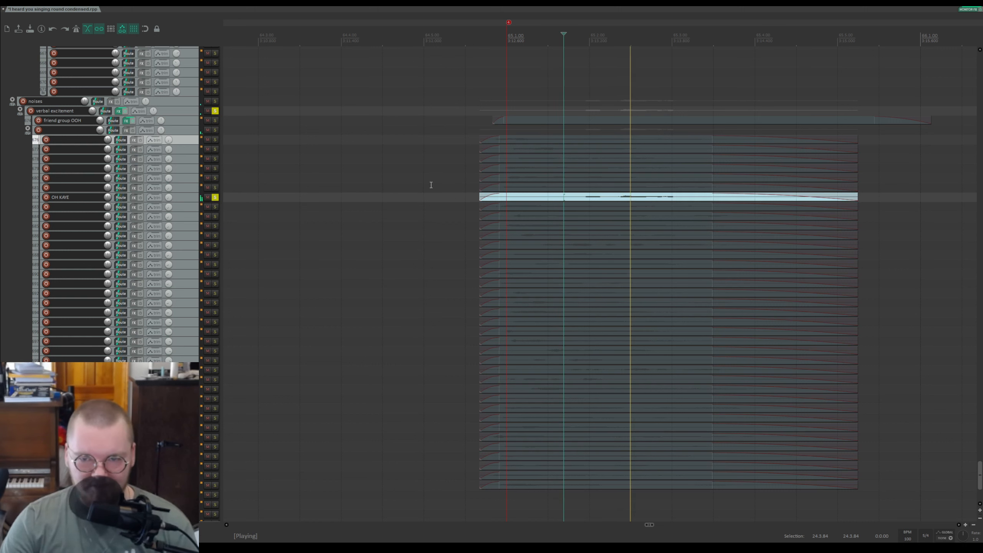
pyautogui.press('space')
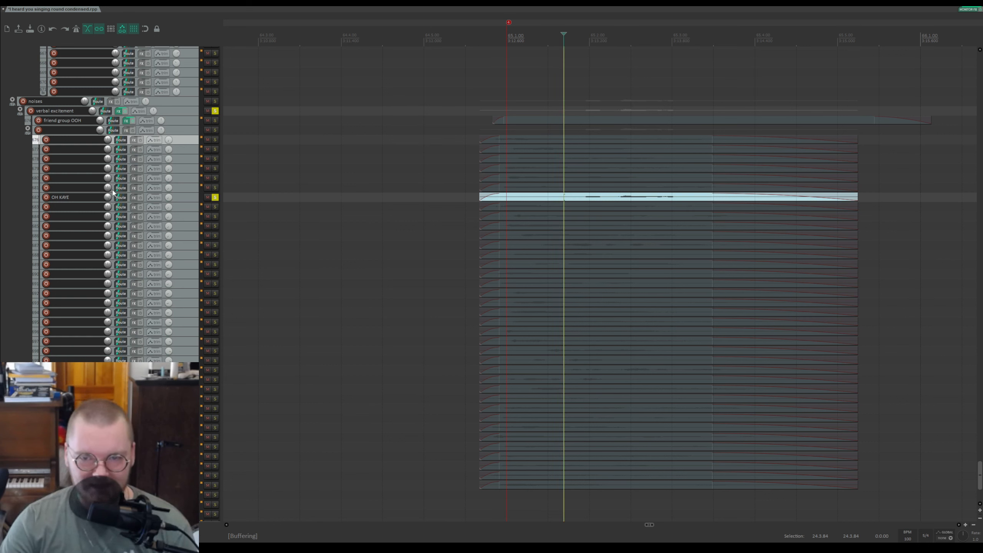
pyautogui.press('space')
pyautogui.press('space')
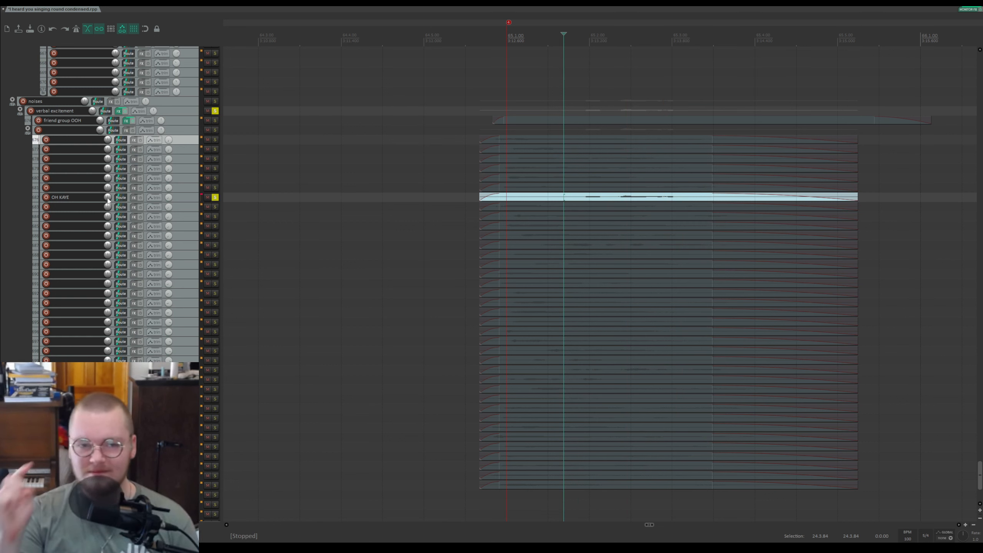
pyautogui.click(215, 197)
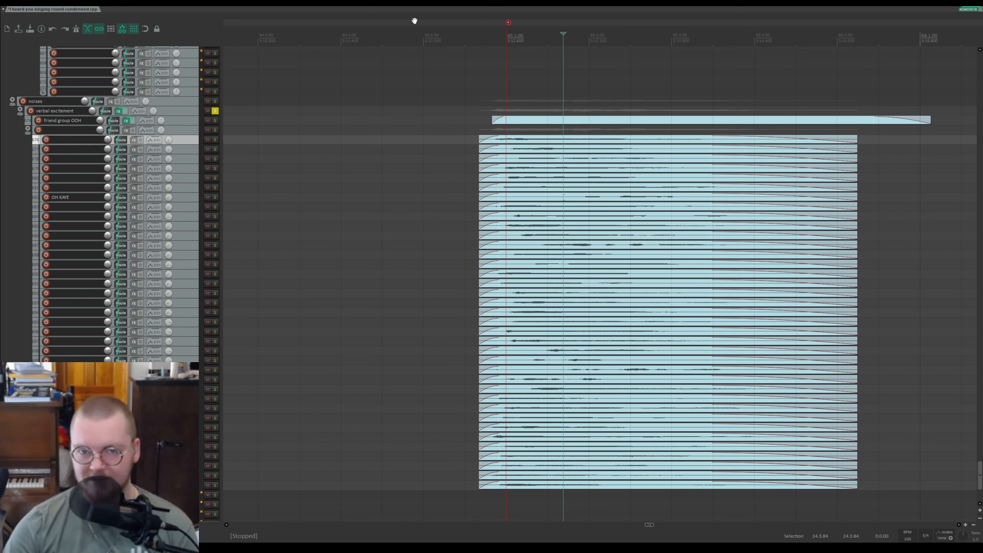
# Step: Play the verbal excitement section again from just before the items, then stop playback
pyautogui.click(483, 38)
pyautogui.scroll(-1, 963, 536)
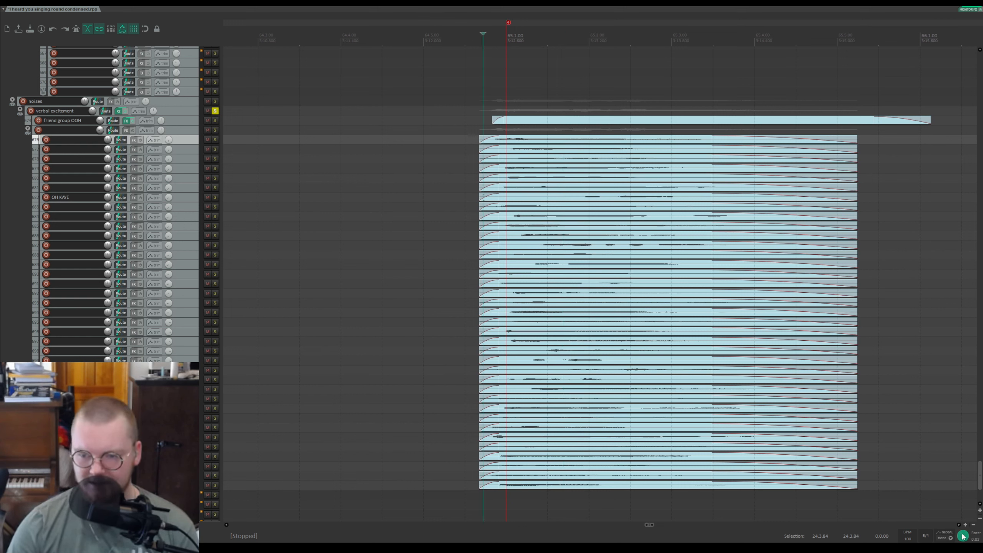
pyautogui.press('space')
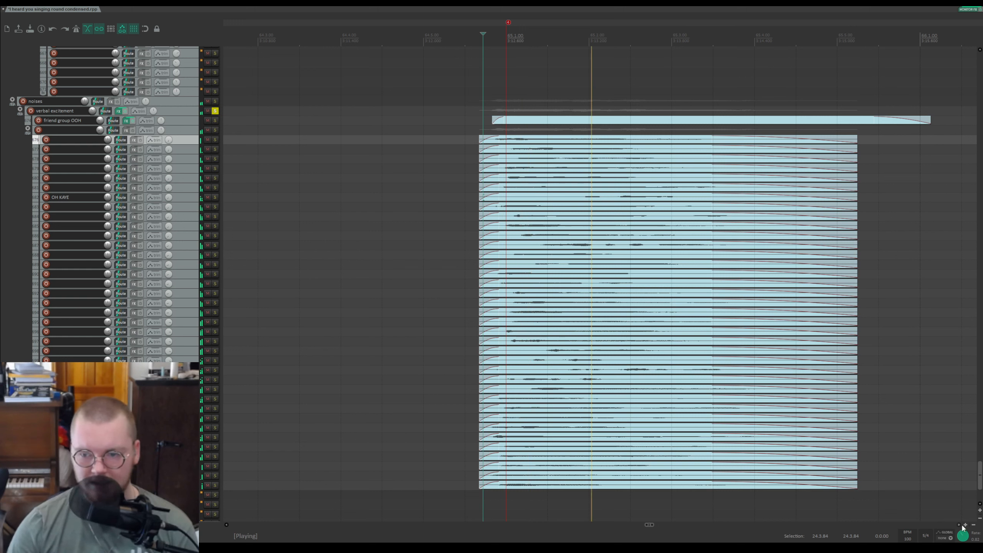
pyautogui.press('space')
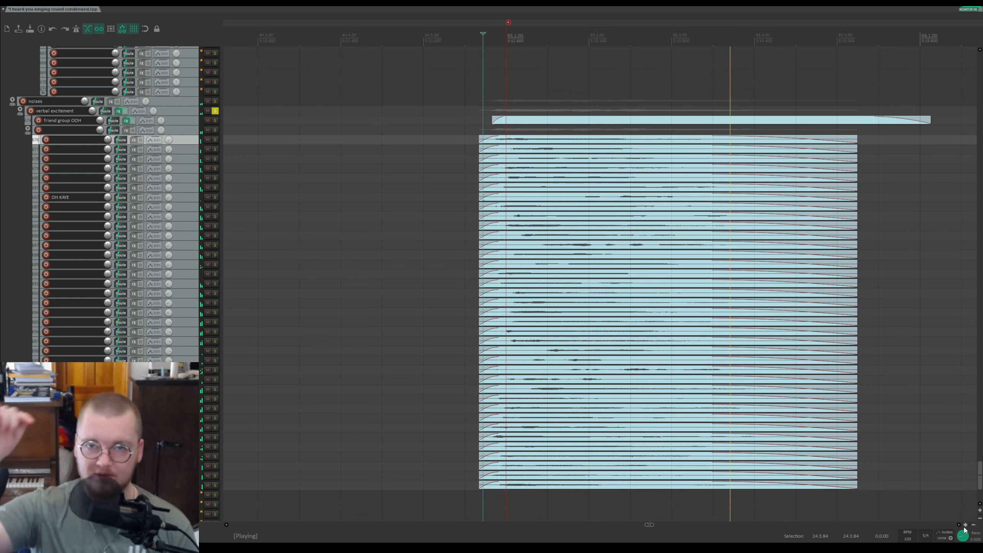
pyautogui.press('space')
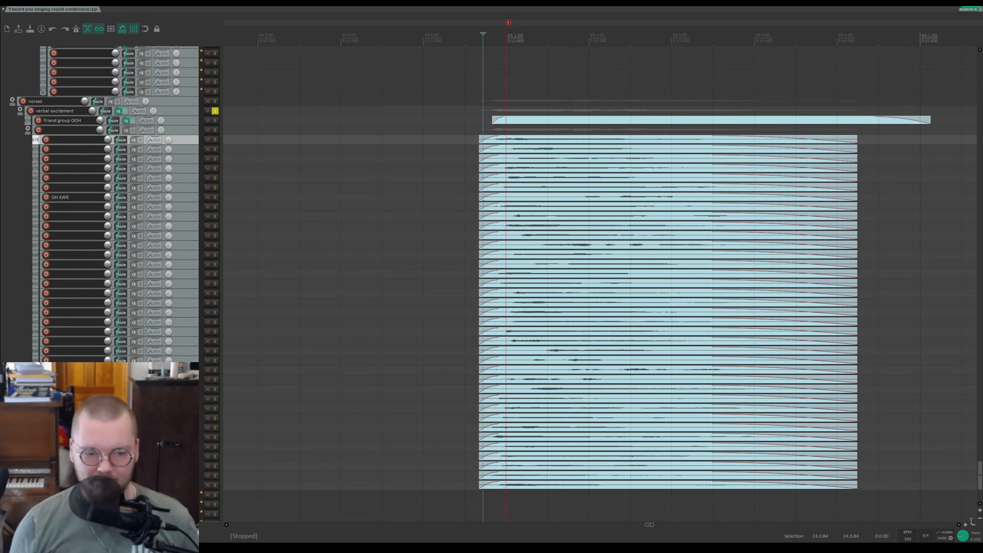
# Step: Try a higher playback rate on the section, reset the rate, and save the project
pyautogui.doubleClick(962, 536)
pyautogui.moveTo(969, 533); pyautogui.dragTo(968, 520)
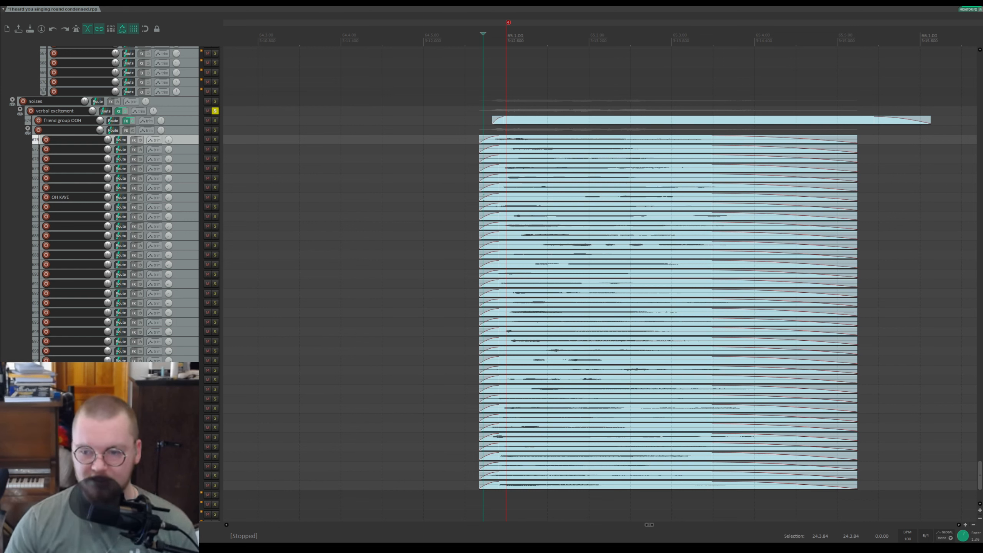
pyautogui.press('space')
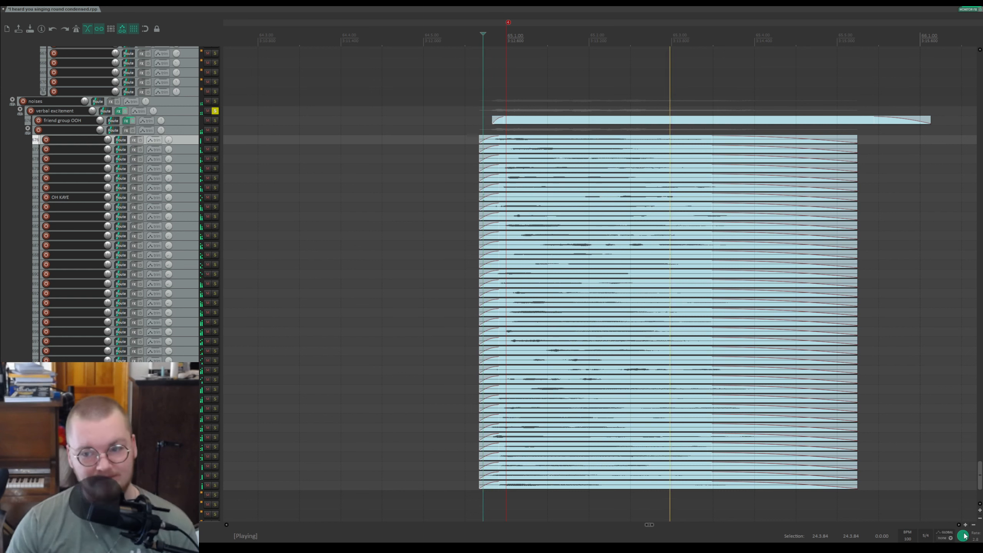
pyautogui.press('space')
pyautogui.doubleClick(964, 538)
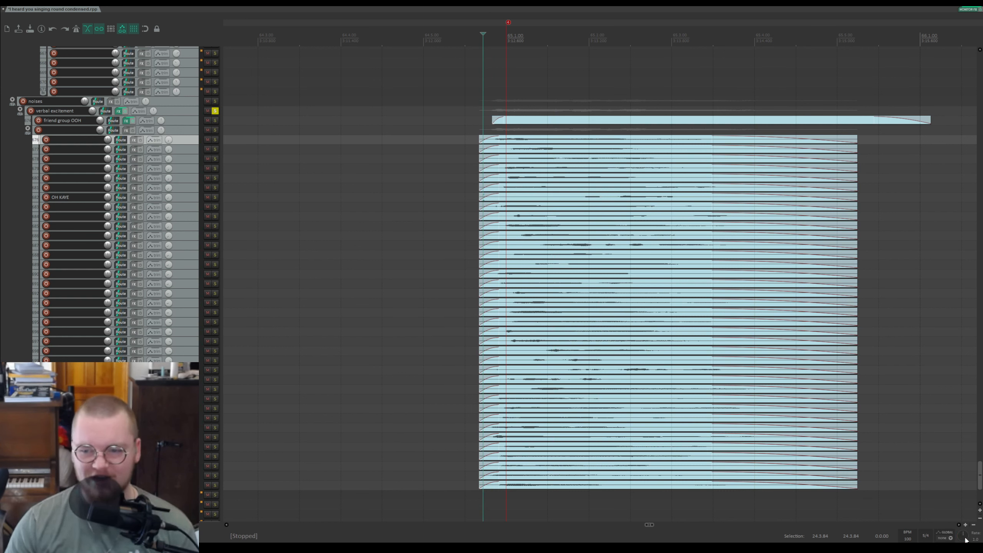
pyautogui.hotkey('ctrl', 's')
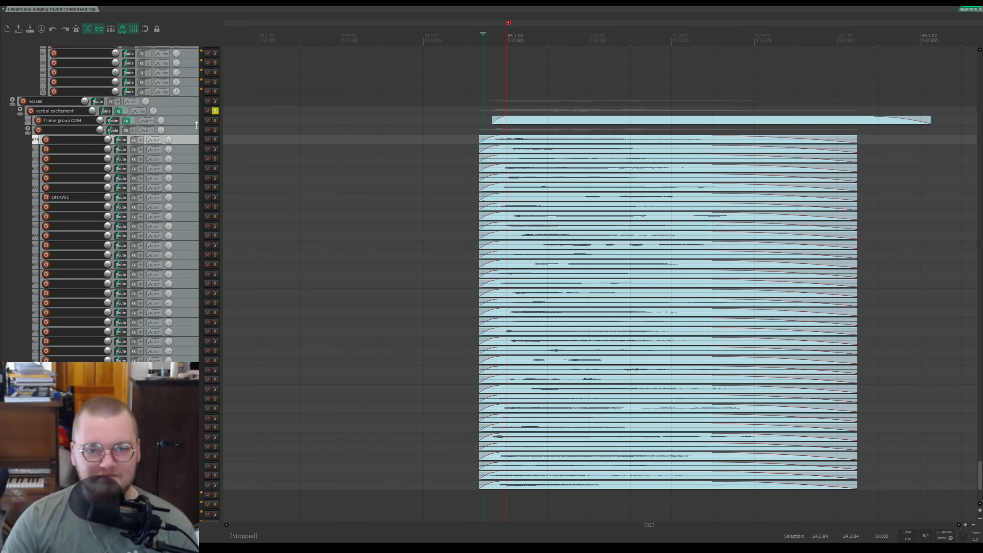
# Step: Solo a lower verbal excitement track, audition it twice from the item start, and unsolo it
pyautogui.scroll(1, 694, 258)
pyautogui.moveTo(757, 21); pyautogui.dragTo(498, 23)
pyautogui.click(375, 369)
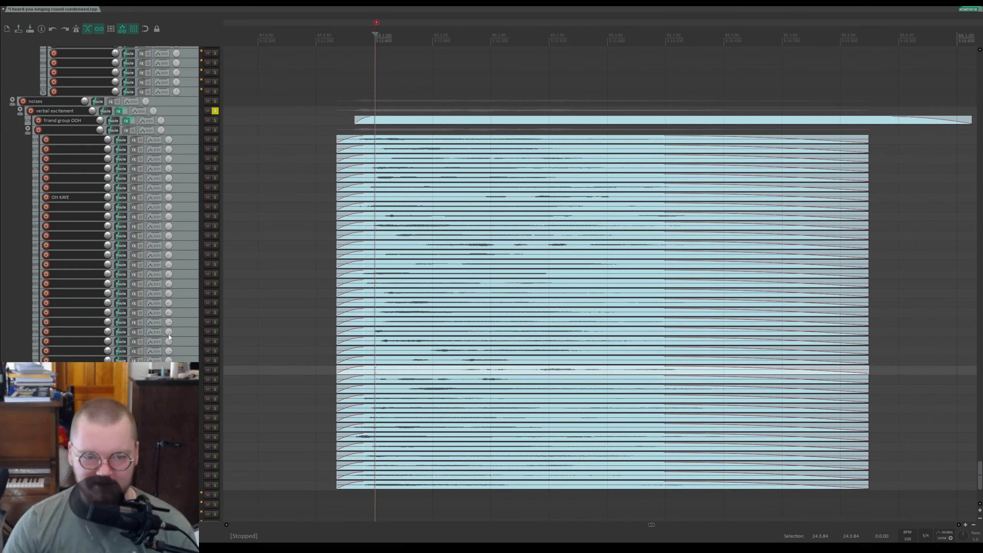
pyautogui.click(215, 369)
pyautogui.press('space')
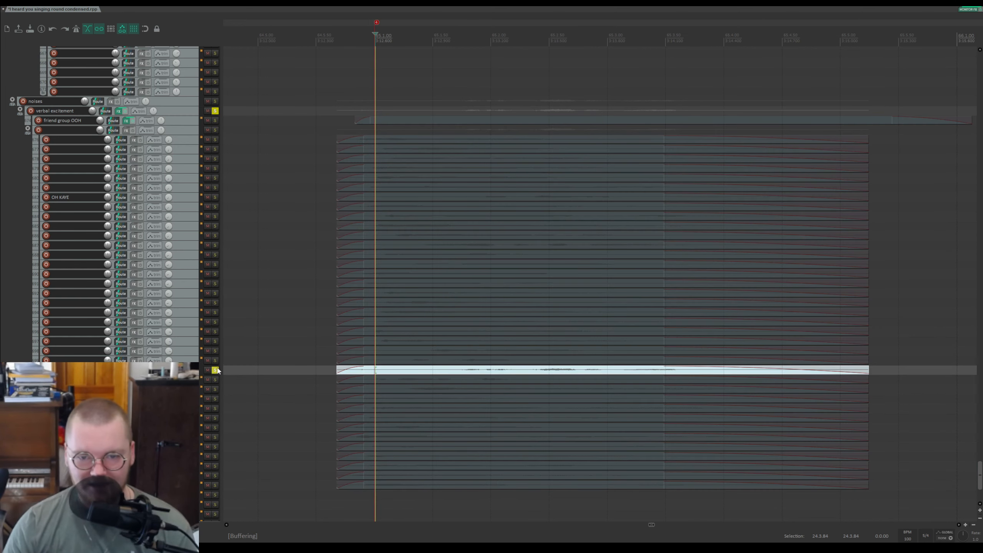
pyautogui.press('space')
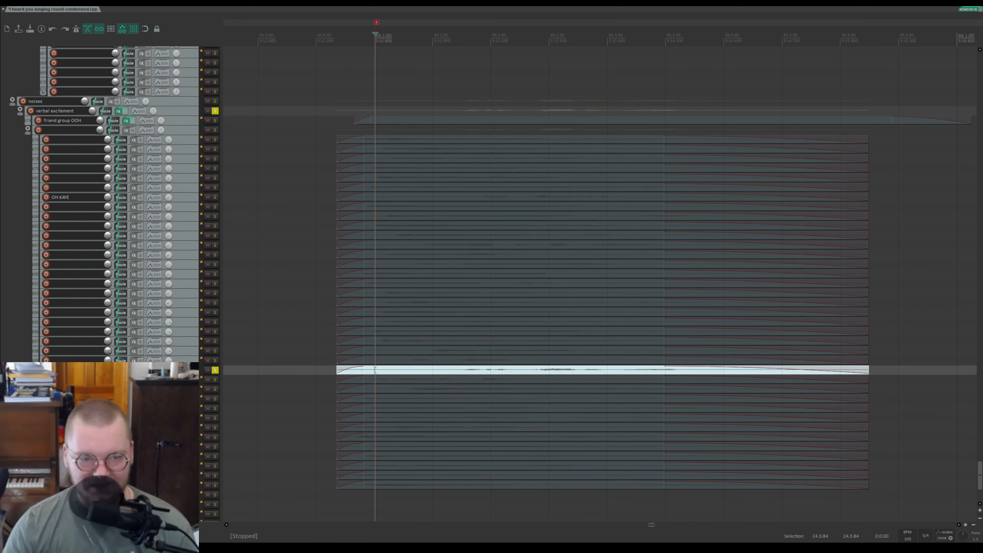
pyautogui.press('space')
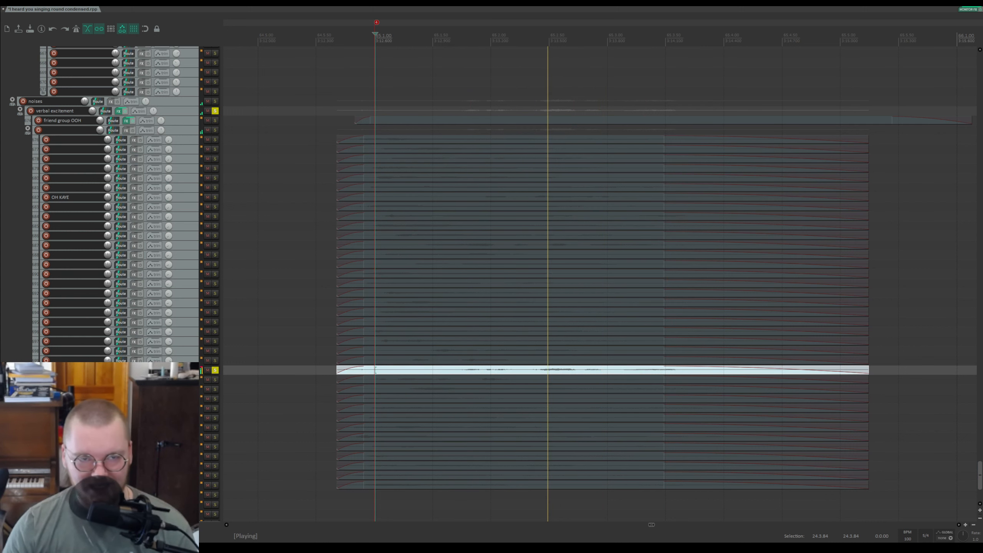
pyautogui.press('space')
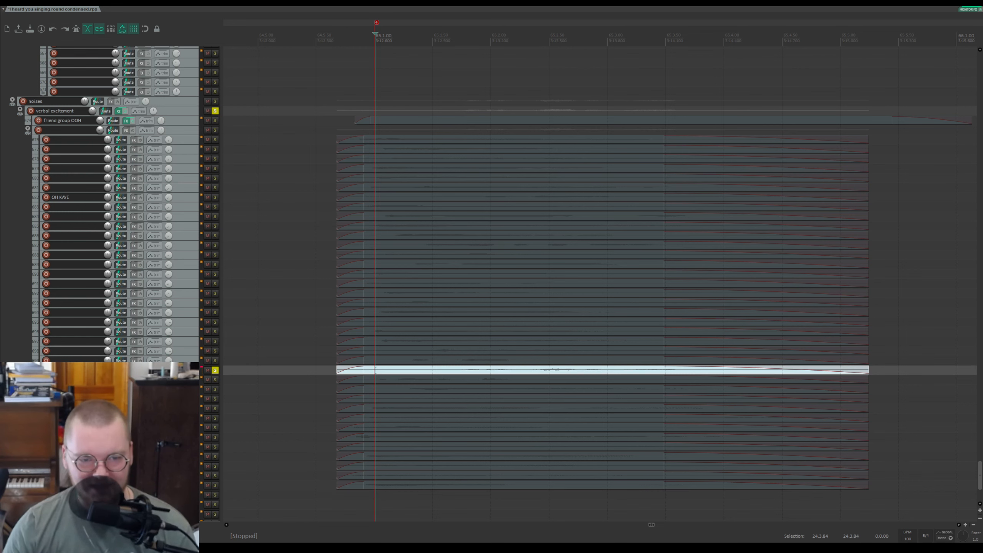
pyautogui.click(214, 370)
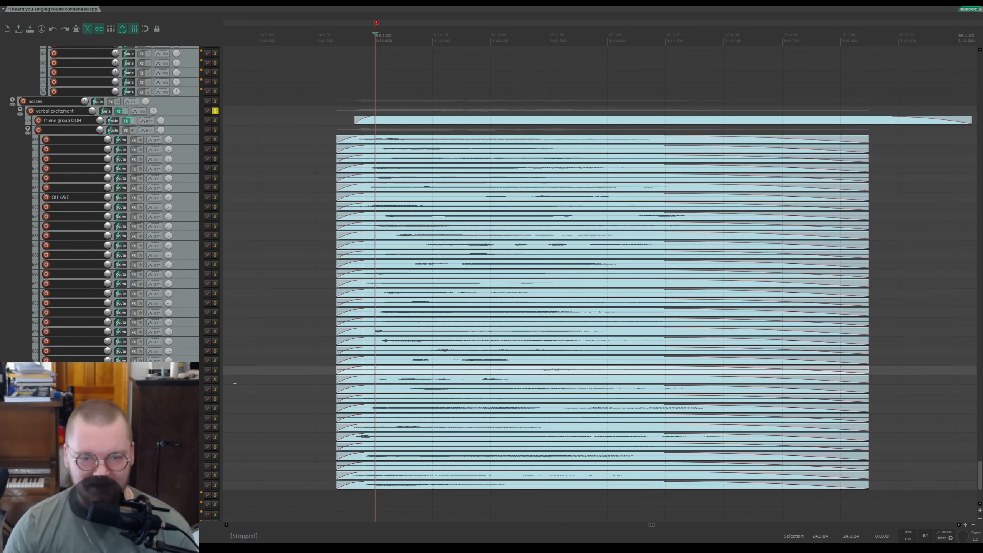
# Step: Solo the next track down, play it briefly, and unsolo it
pyautogui.click(214, 380)
pyautogui.press('space')
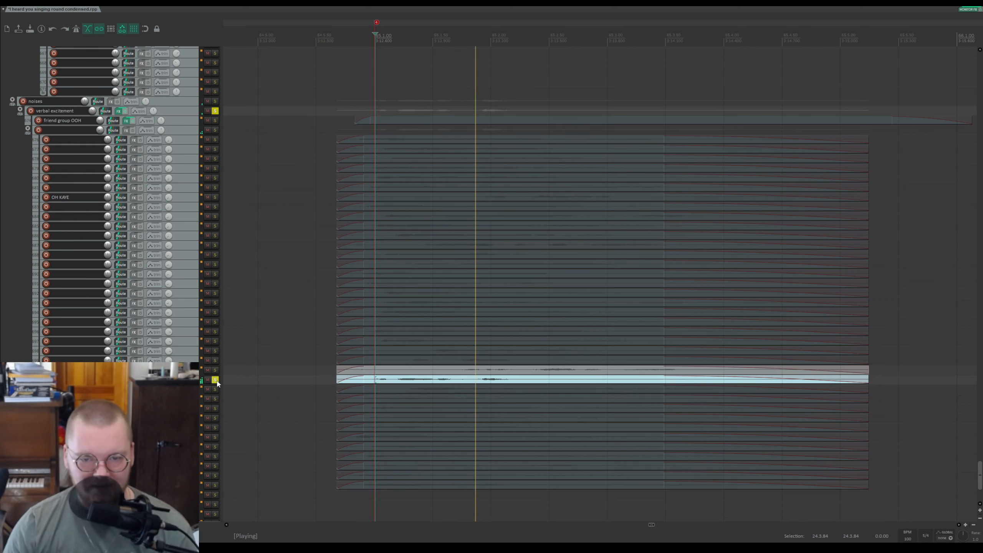
pyautogui.press('space')
pyautogui.click(215, 380)
# Step: Select all items and play the section from just before its start, then stop
pyautogui.hotkey('ctrl', 'a')
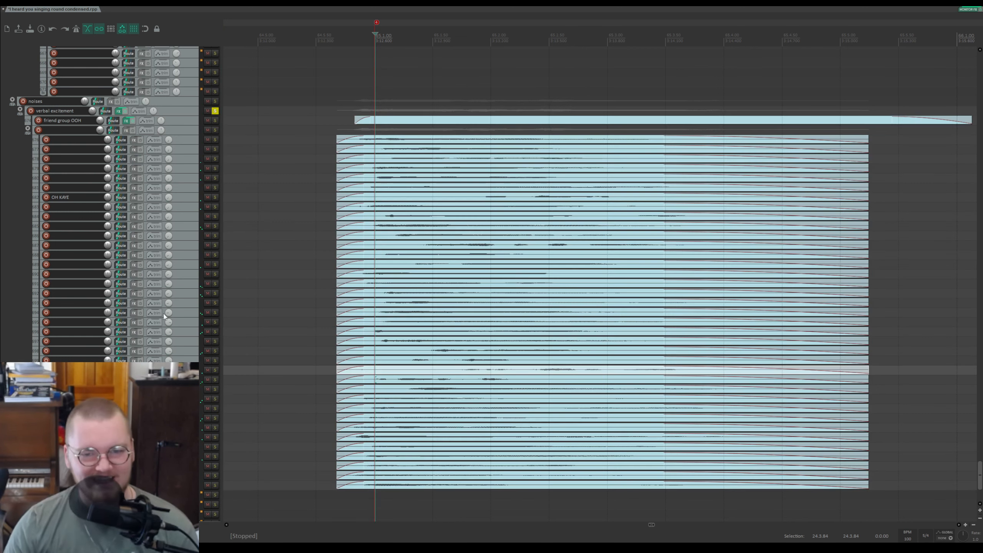
pyautogui.click(347, 33)
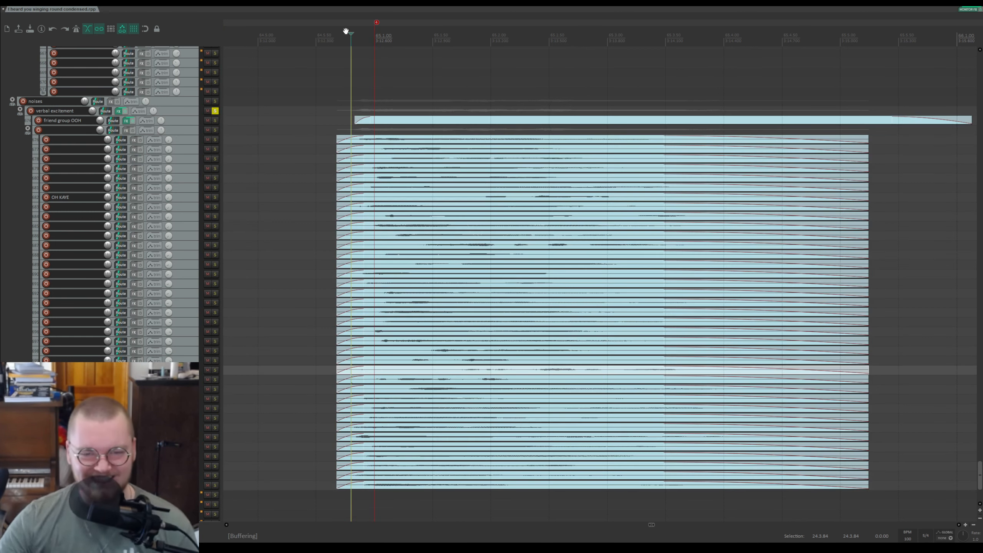
pyautogui.press('space')
pyautogui.press('space')
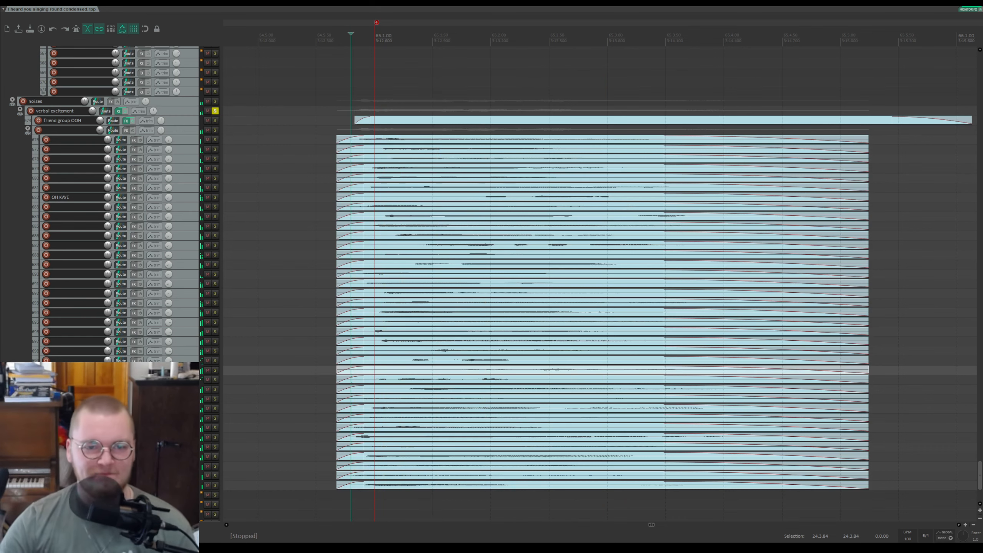
# Step: Zoom into the friend group OOH section, play it from just before its start, unsolo the verbal excitement track, and stop
pyautogui.click(453, 121)
pyautogui.scroll(3, 164, 168)
pyautogui.scroll(-3, 165, 169)
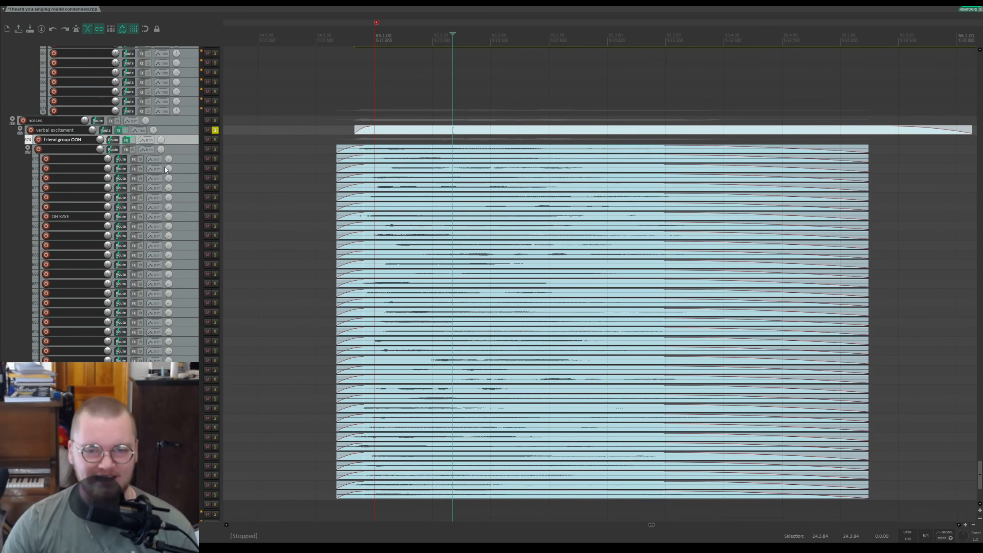
pyautogui.scroll(-2, 446, 208)
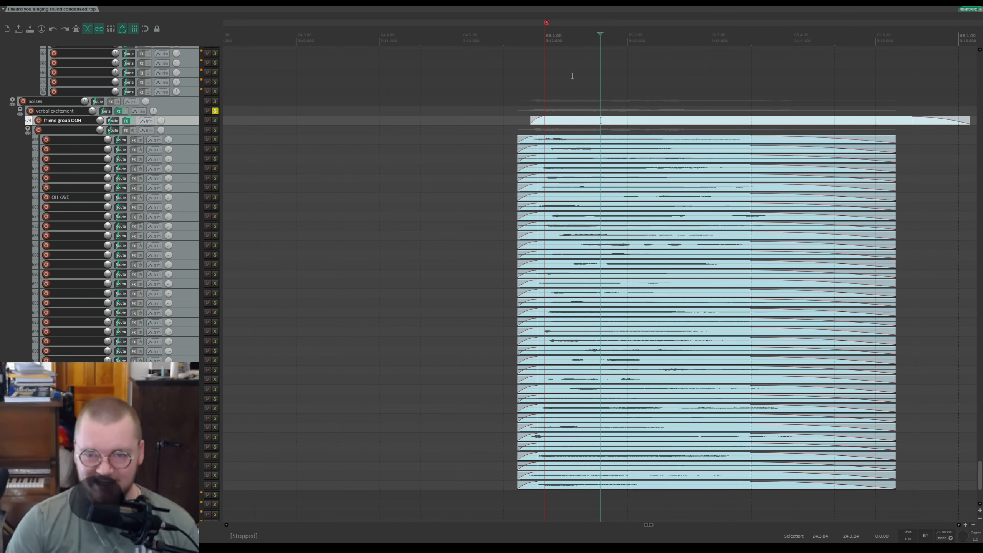
pyautogui.click(541, 36)
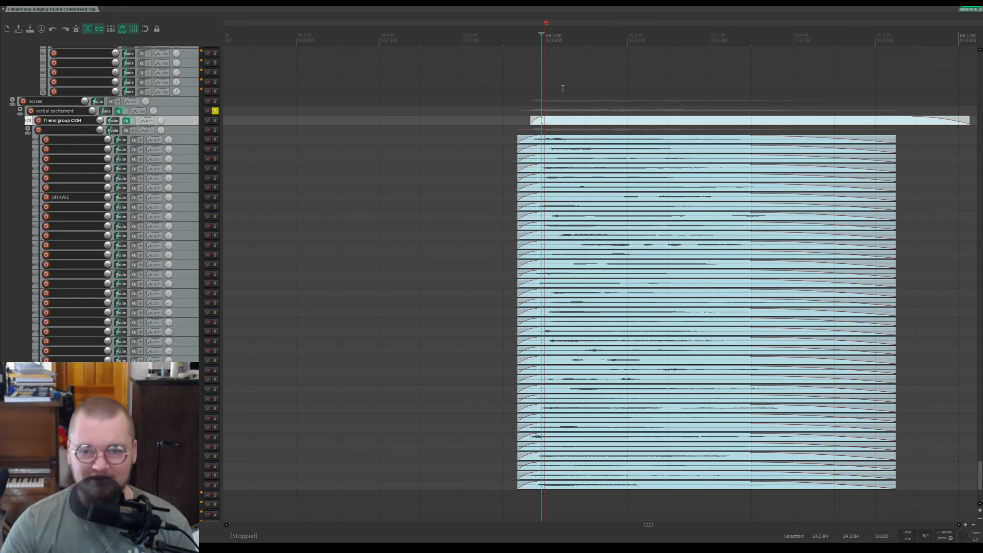
pyautogui.click(507, 35)
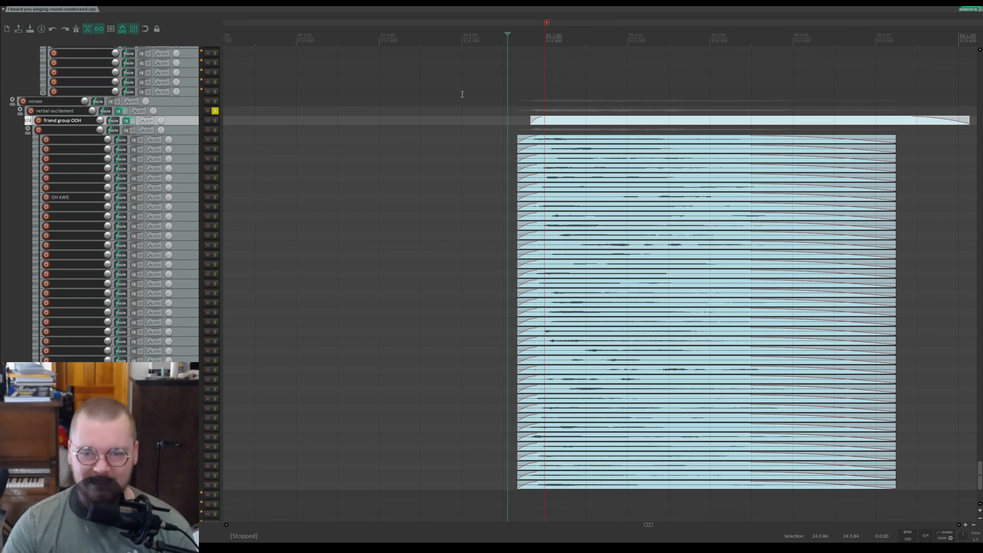
pyautogui.press('space')
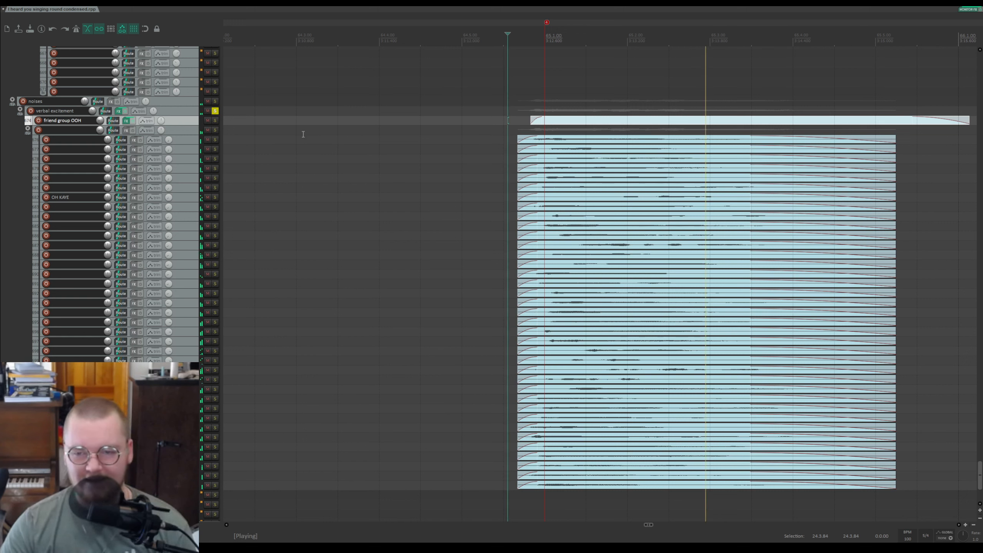
pyautogui.click(215, 110)
pyautogui.press('space')
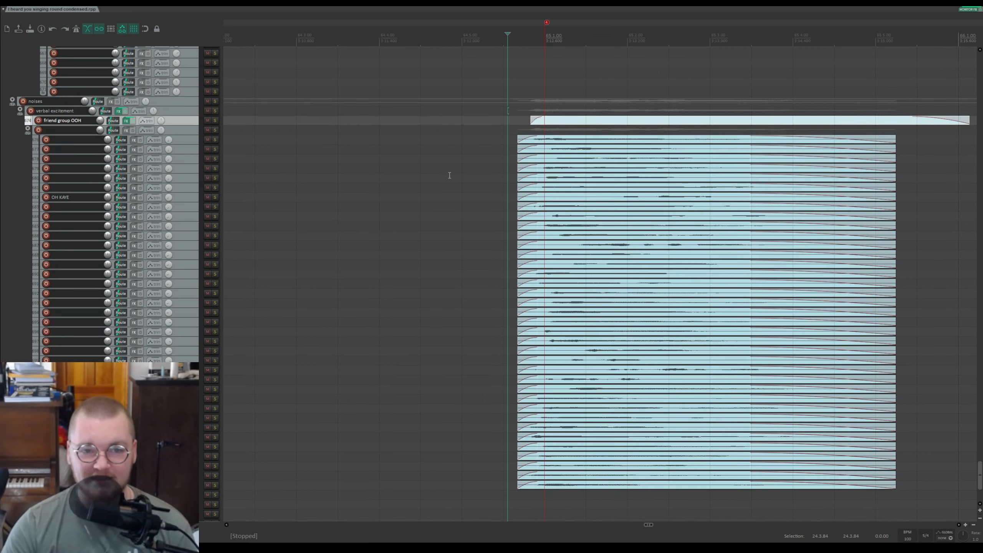
# Step: Play the section again from just before the item start, then stop
pyautogui.scroll(-4, 449, 175)
pyautogui.click(545, 35)
pyautogui.press('space')
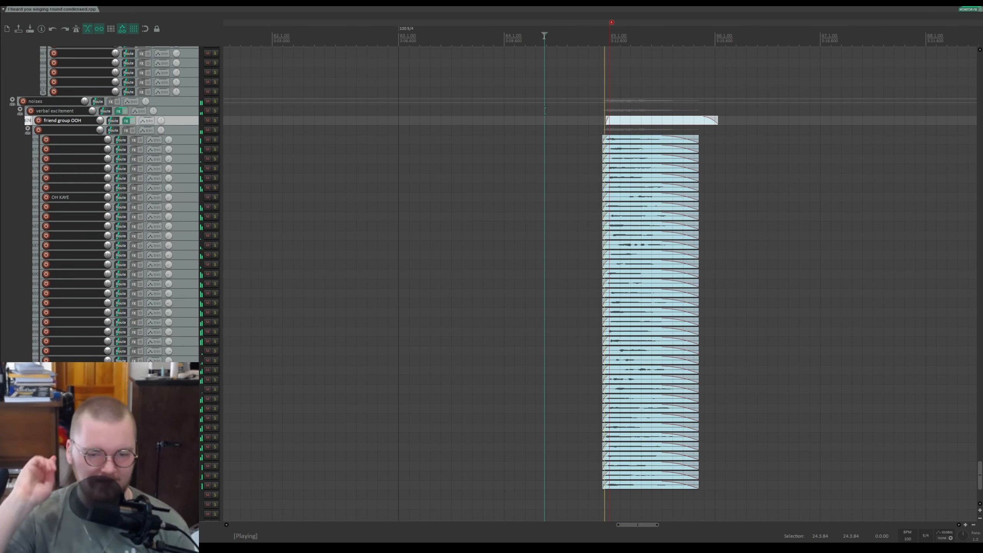
pyautogui.press('space')
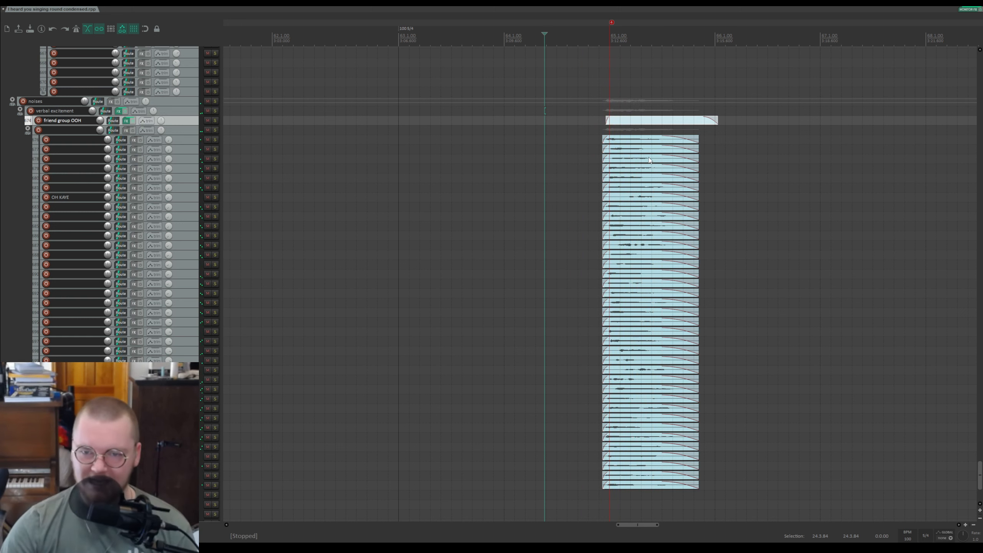
# Step: Solo the track holding the green item near the bottom, play it, stop, and unsolo it
pyautogui.scroll(2, 642, 153)
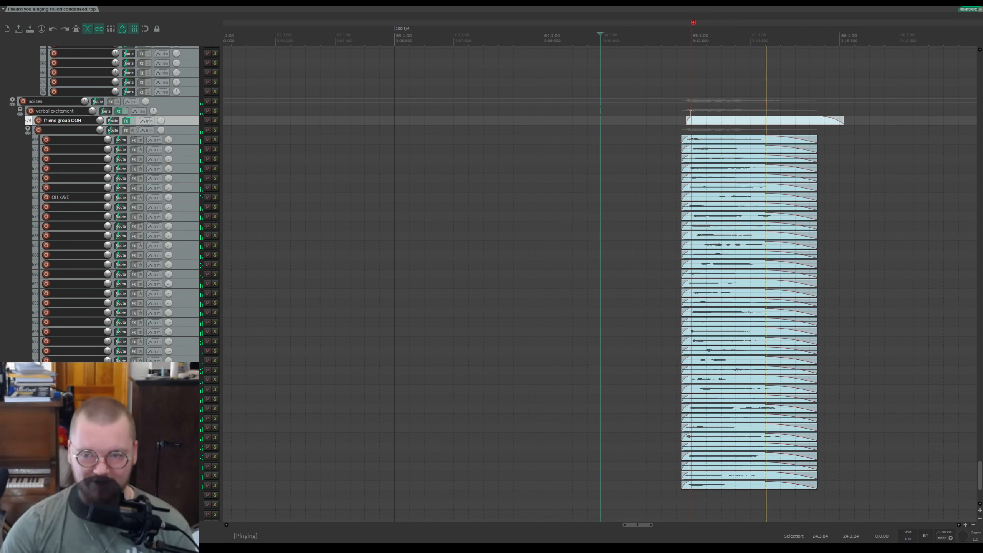
pyautogui.scroll(-4, 758, 166)
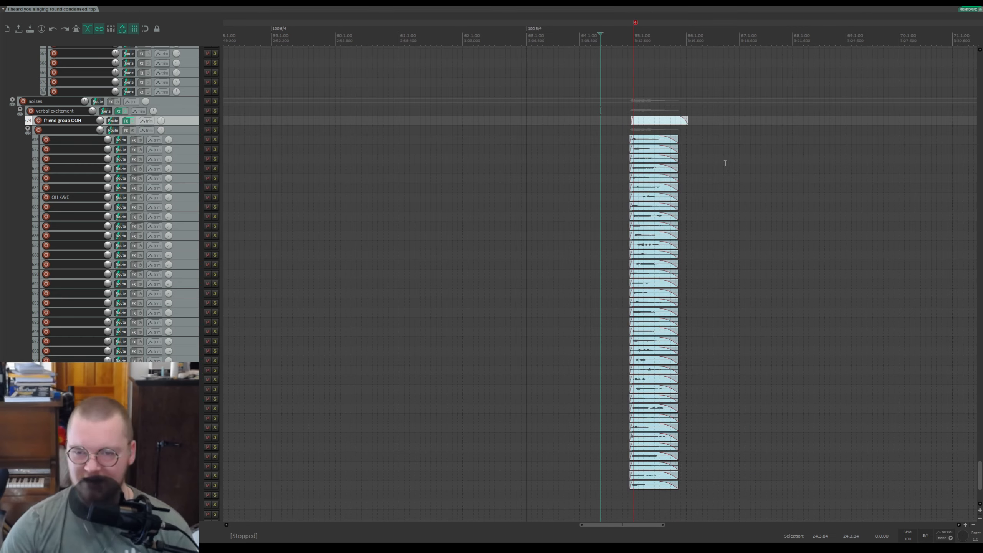
pyautogui.scroll(-5, 198, 154)
pyautogui.scroll(9, 192, 150)
pyautogui.scroll(-6, 693, 169)
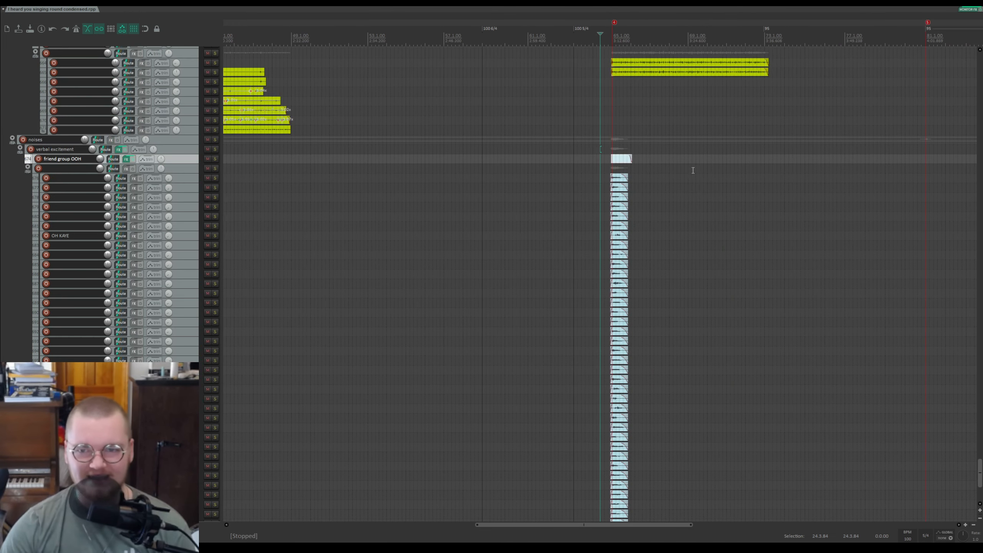
pyautogui.scroll(5, 614, 150)
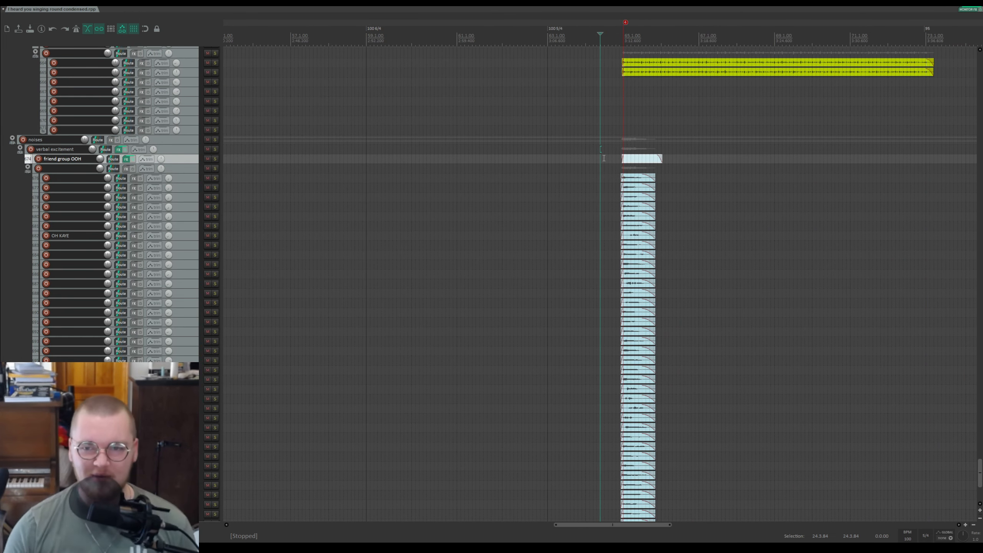
pyautogui.moveTo(981, 469); pyautogui.dragTo(980, 483)
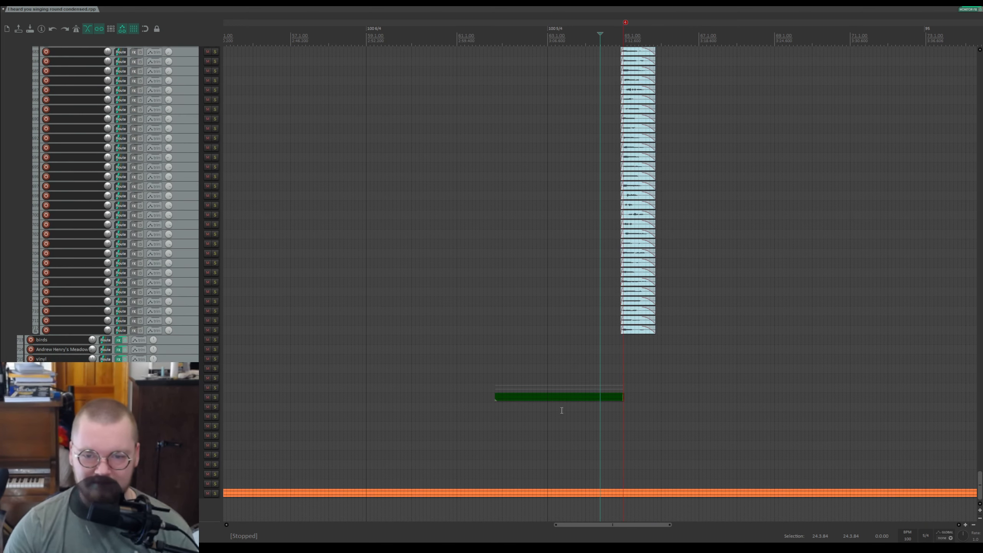
pyautogui.click(499, 393)
pyautogui.click(215, 388)
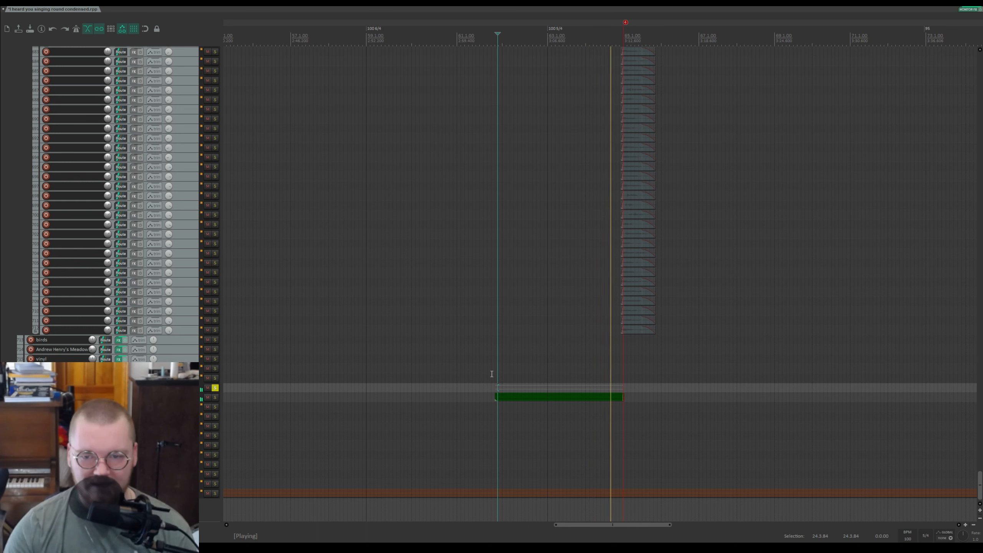
pyautogui.press('space')
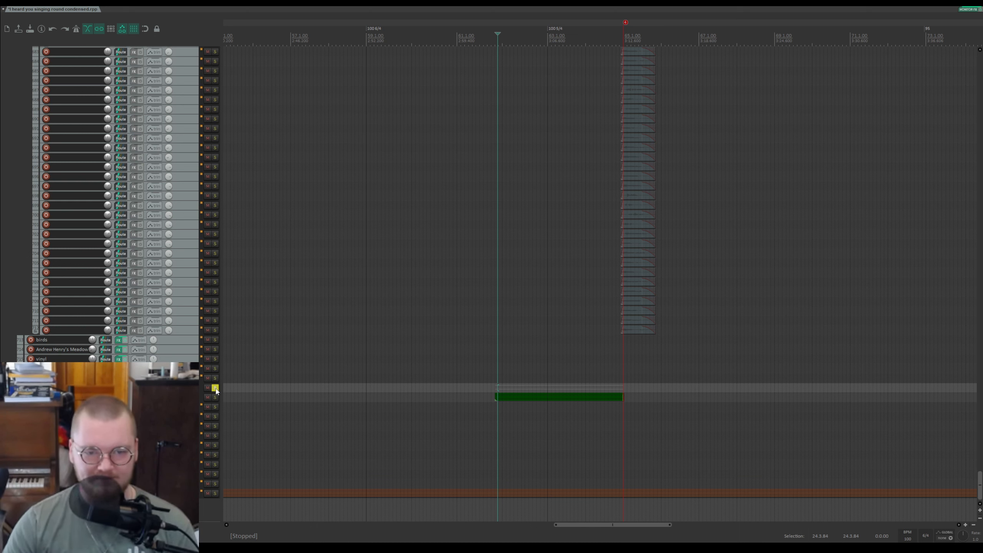
pyautogui.click(215, 388)
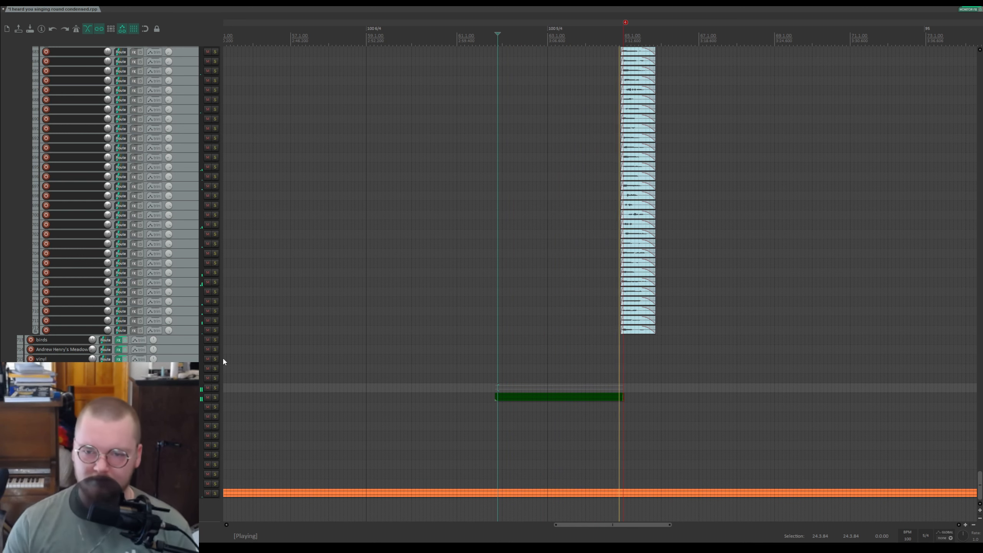
# Step: Solo the electric guitar track, play it from its item start, and unsolo it
pyautogui.scroll(5, 535, 239)
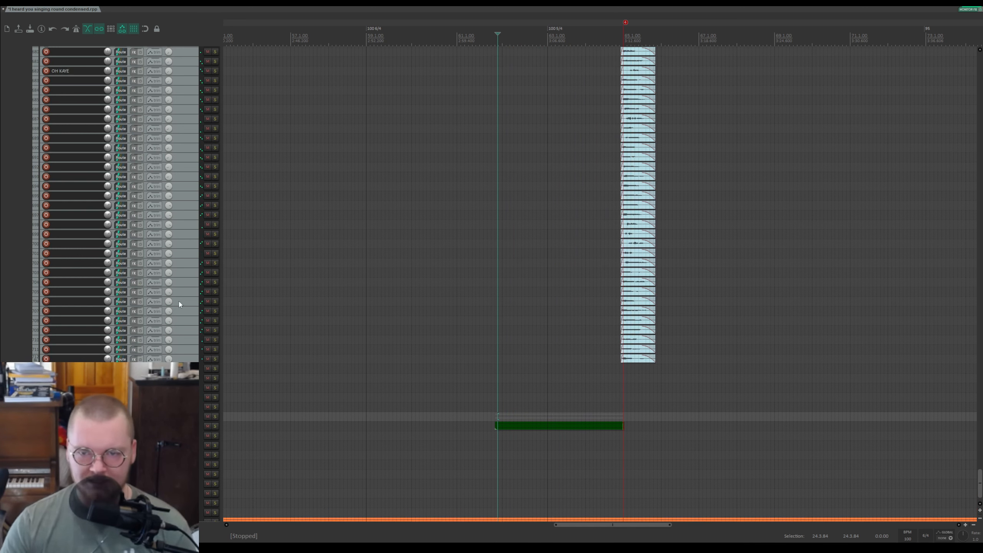
pyautogui.moveTo(980, 475); pyautogui.dragTo(952, 57)
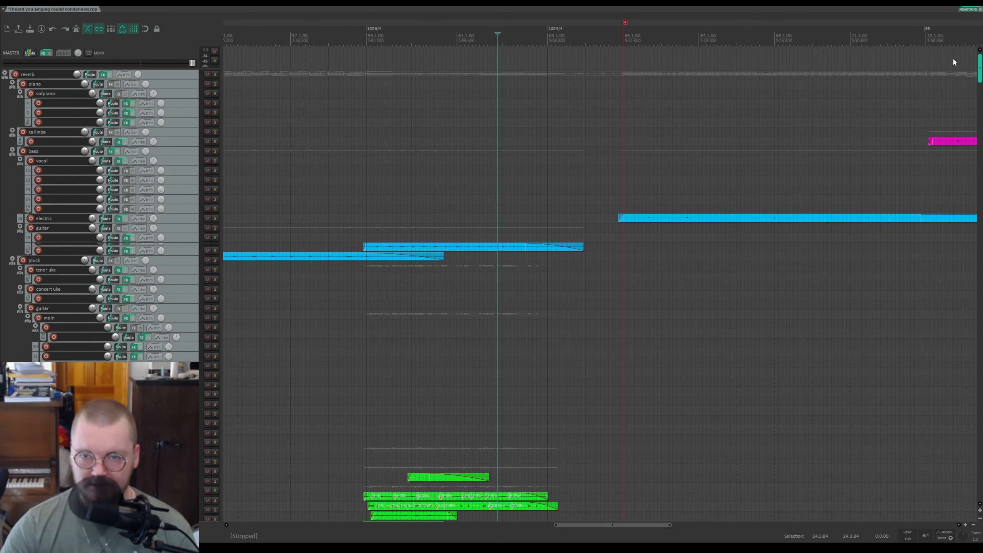
pyautogui.click(623, 39)
pyautogui.scroll(5, 673, 46)
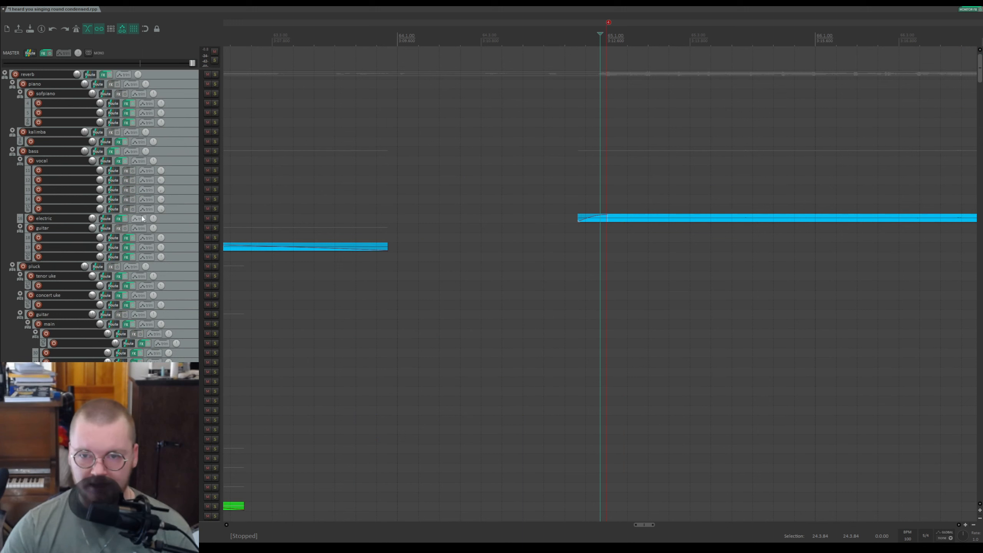
pyautogui.click(215, 218)
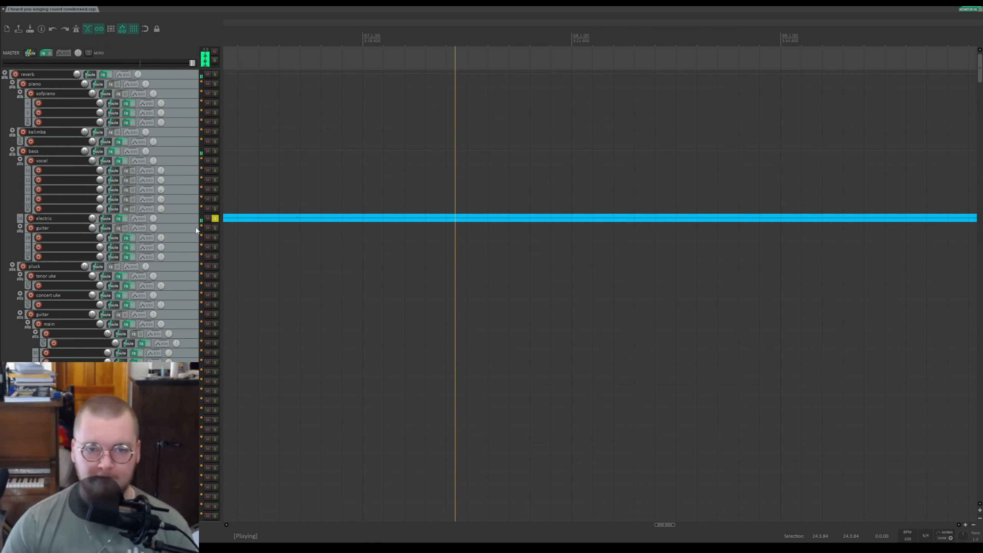
pyautogui.press('space')
pyautogui.click(214, 220)
# Step: Play the full project while browsing down the track list to the pink guitar tracks
pyautogui.press('space')
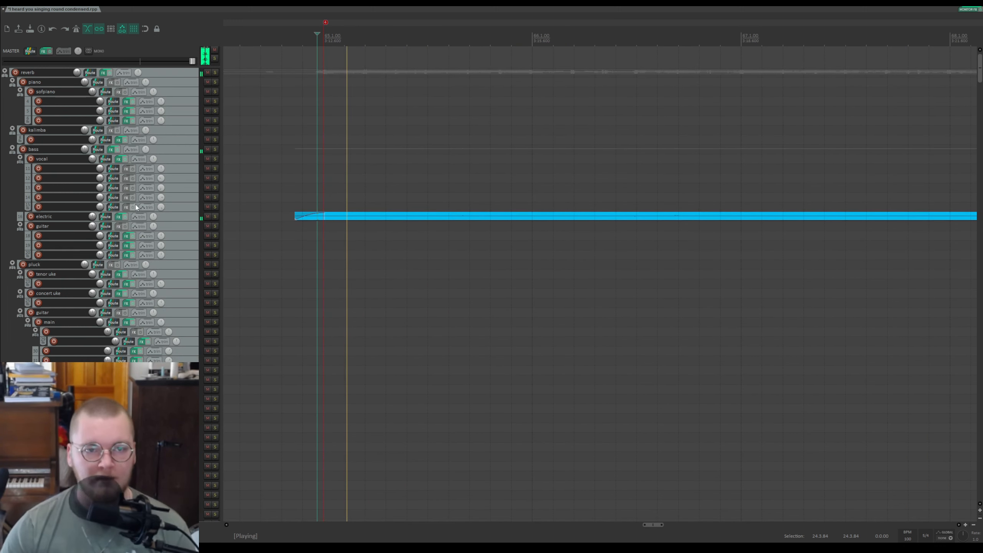
pyautogui.scroll(-3, 141, 191)
pyautogui.scroll(-5, 140, 191)
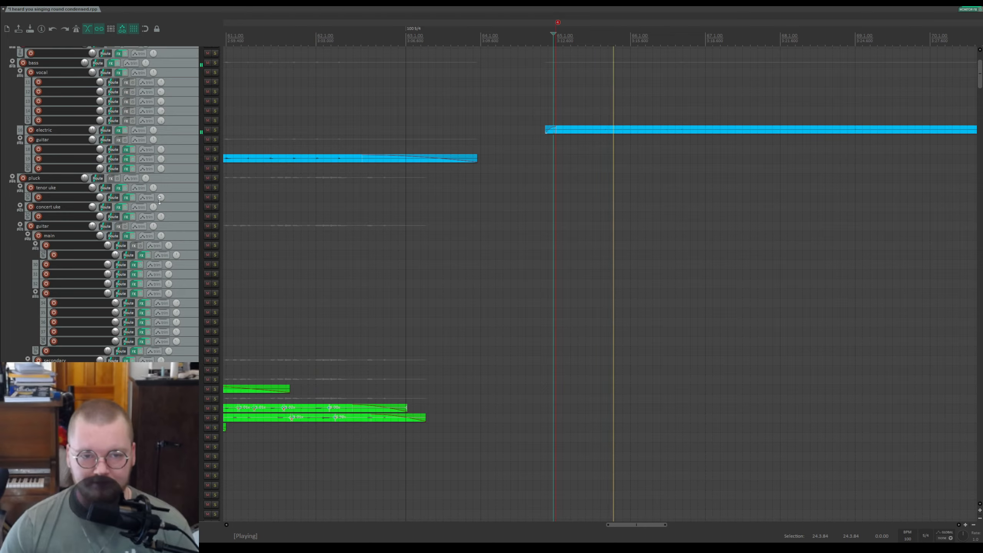
pyautogui.scroll(-8, 149, 191)
pyautogui.scroll(-4, 151, 190)
pyautogui.scroll(-5, 167, 188)
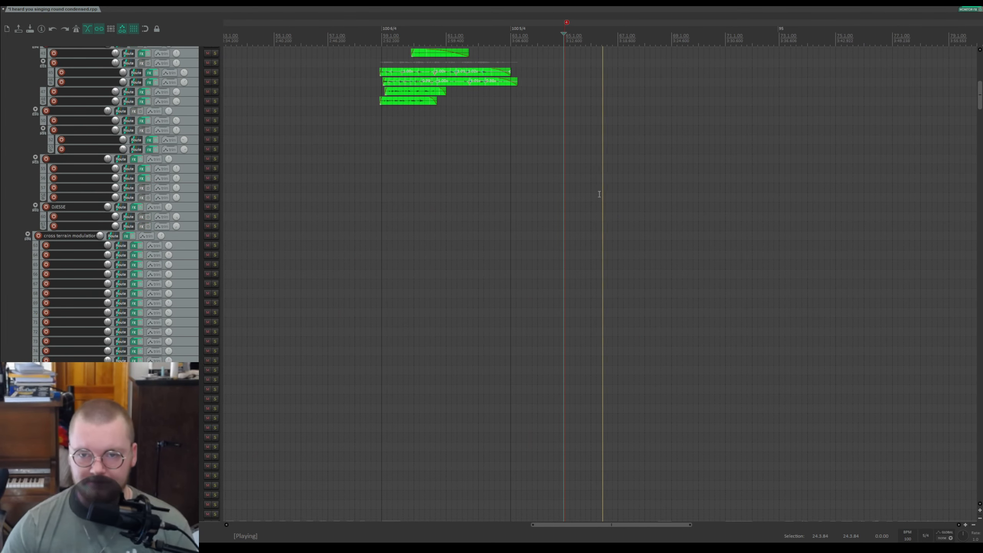
pyautogui.moveTo(979, 97); pyautogui.dragTo(956, 131)
pyautogui.scroll(4, 956, 131)
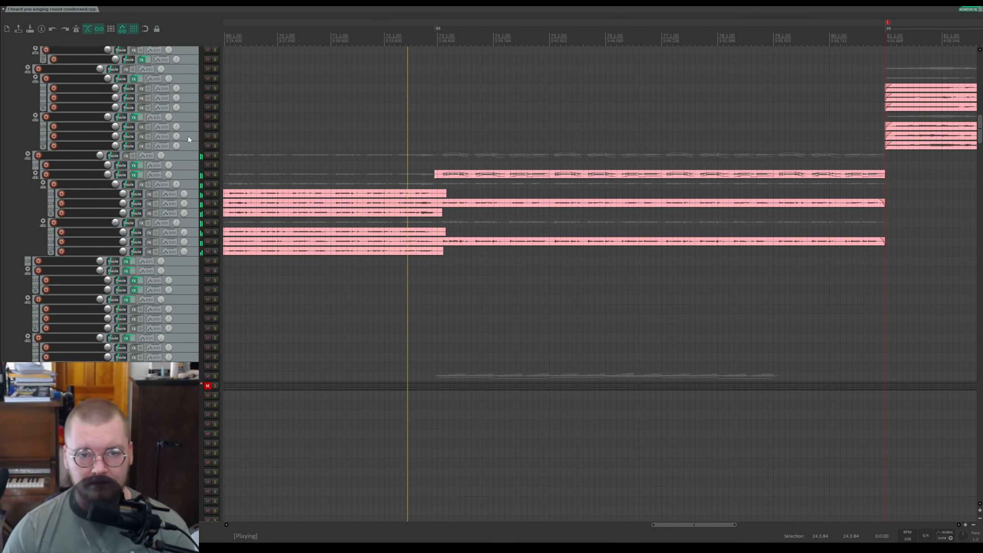
pyautogui.scroll(3, 188, 139)
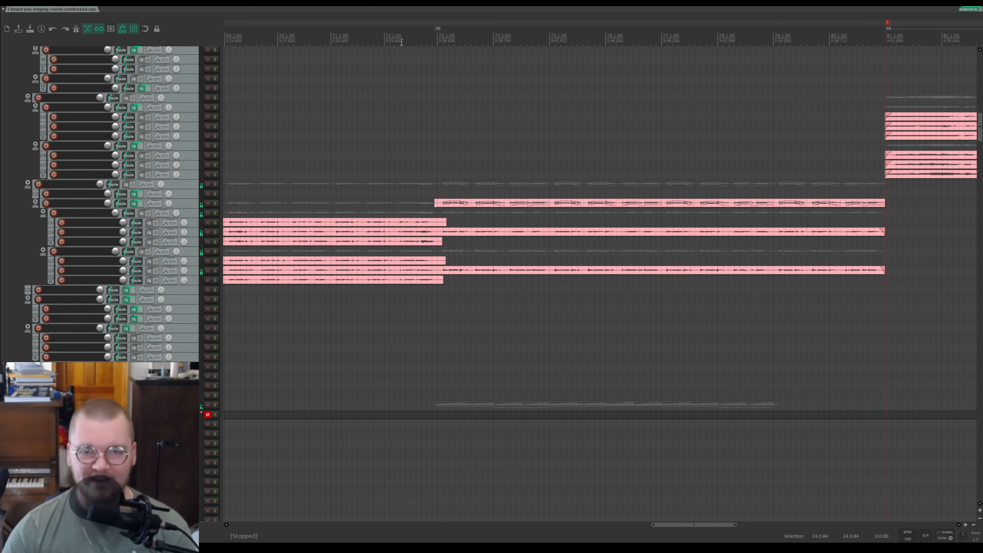
pyautogui.scroll(3, 433, 78)
# Step: Solo the upper pink folder track and play it from the chosen position
pyautogui.click(582, 23)
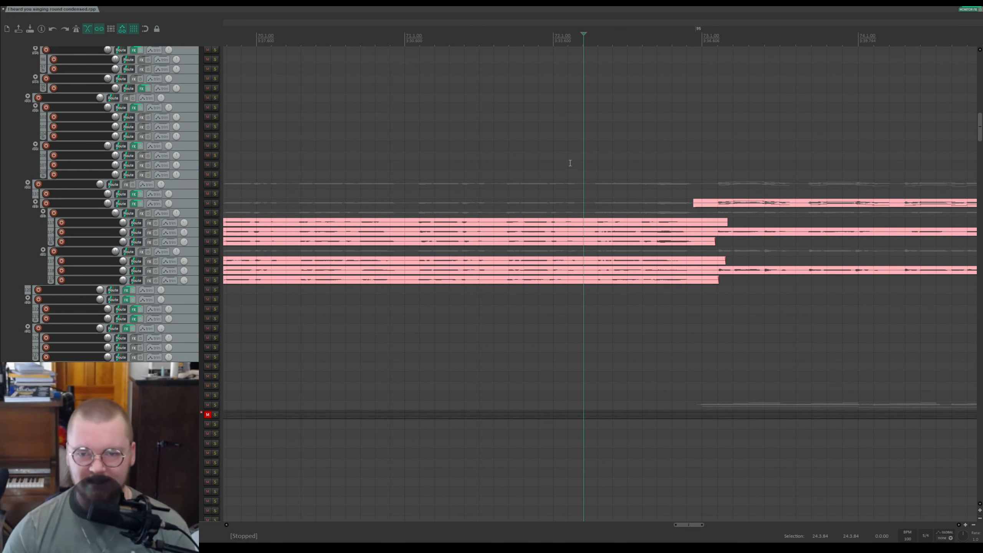
pyautogui.click(215, 213)
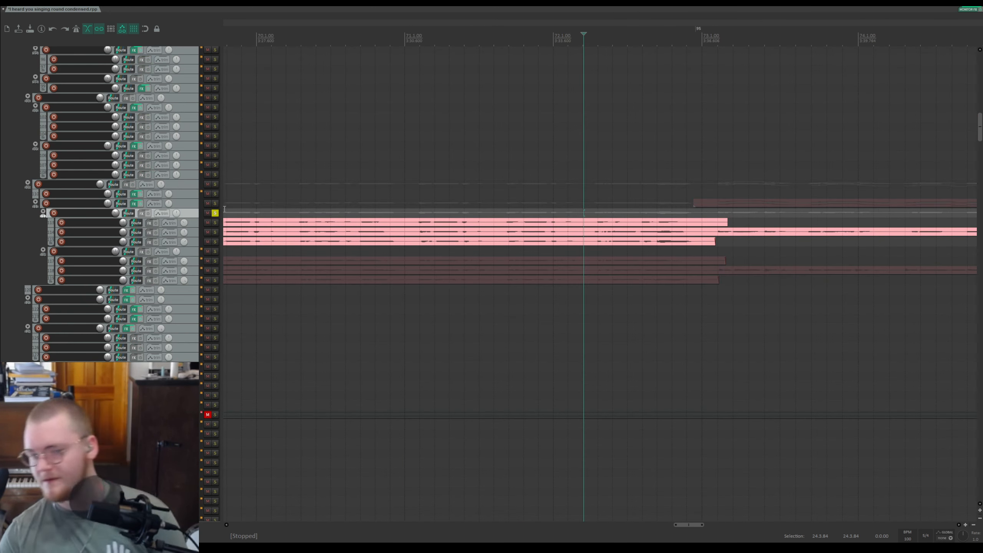
pyautogui.press('space')
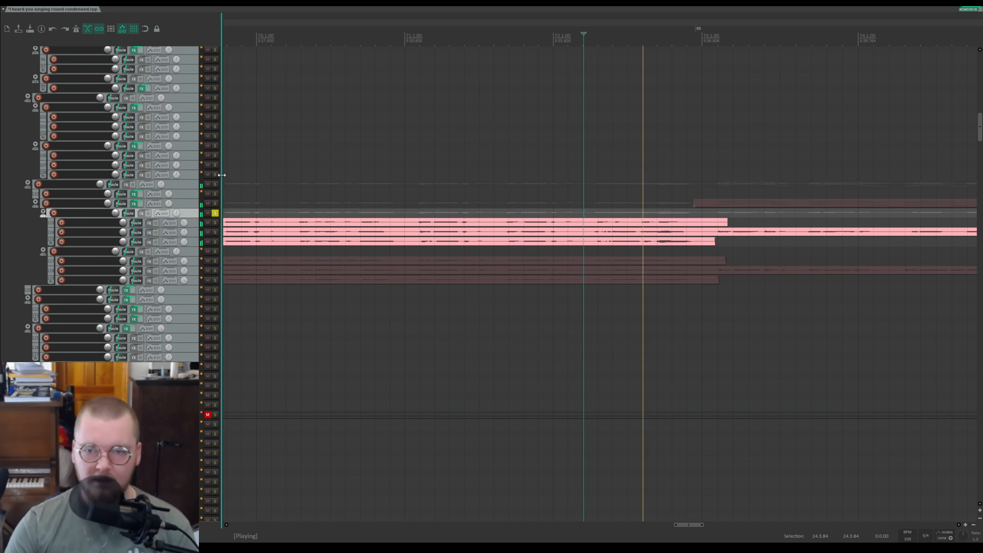
pyautogui.press('space')
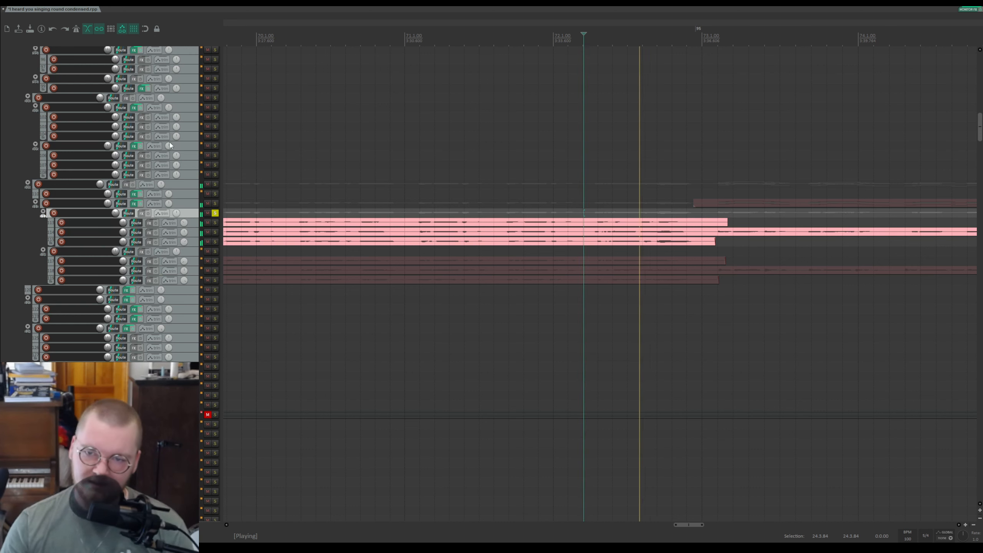
# Step: Switch the solo to the lower pink folder track, audition it, and unsolo it
pyautogui.click(215, 251)
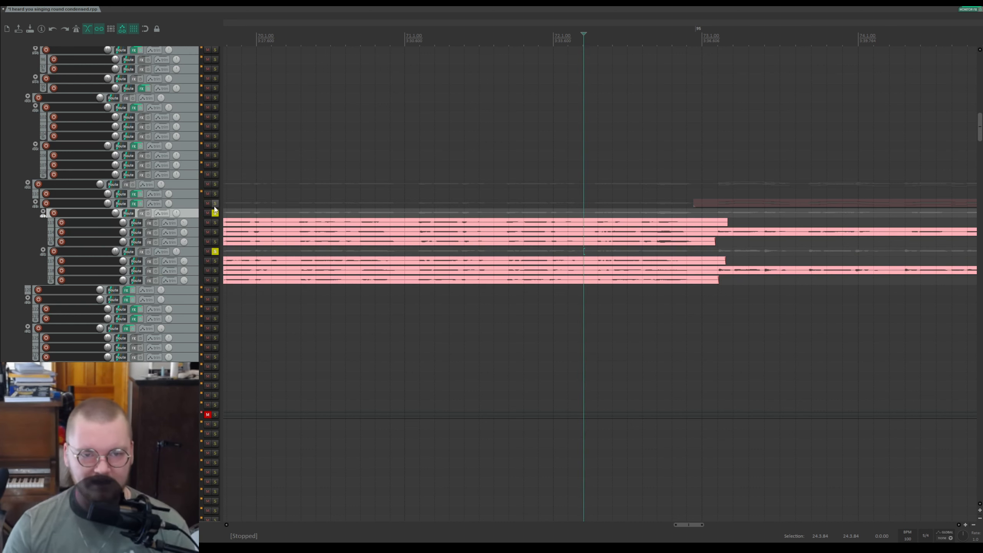
pyautogui.click(215, 213)
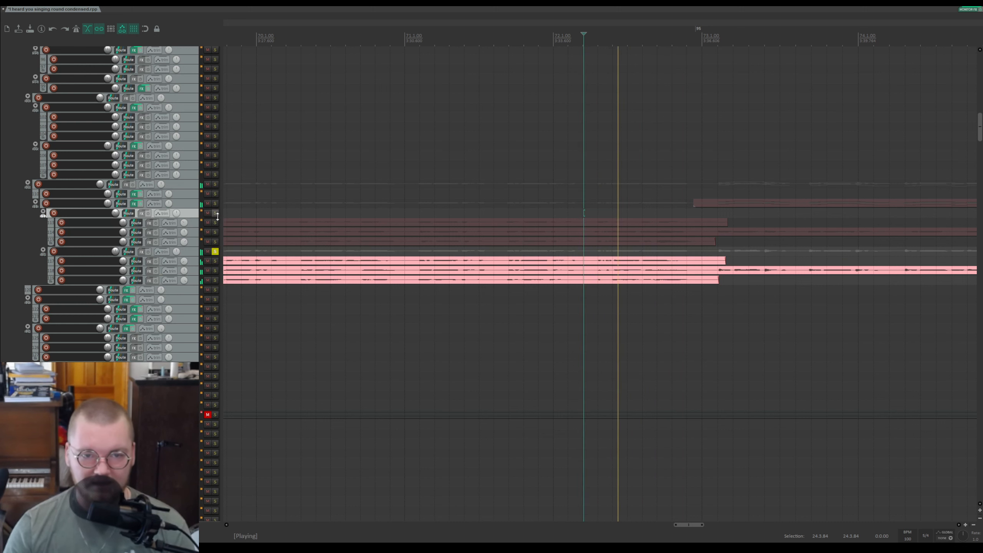
pyautogui.click(215, 251)
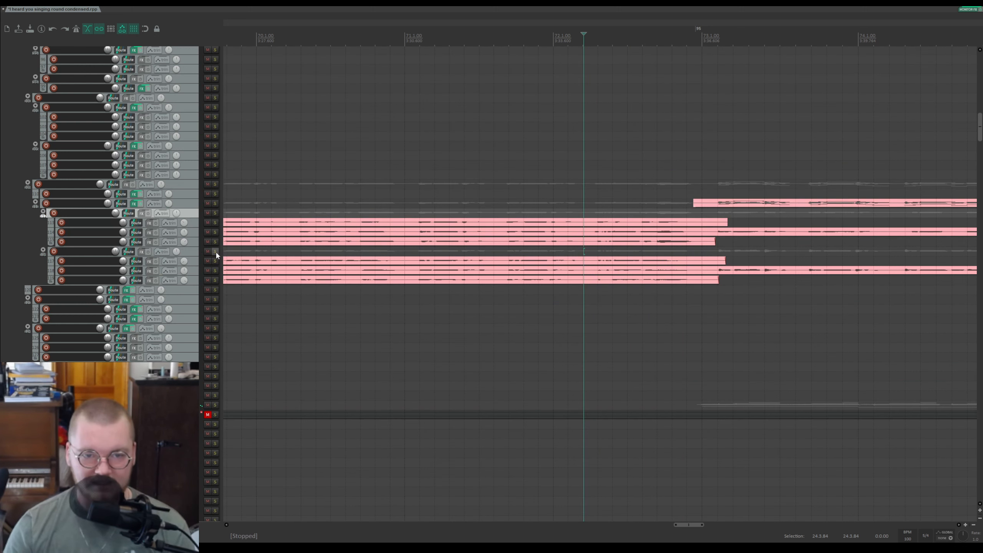
# Step: Solo the single pink track above the folders and play it from its item start
pyautogui.click(215, 203)
pyautogui.press('space')
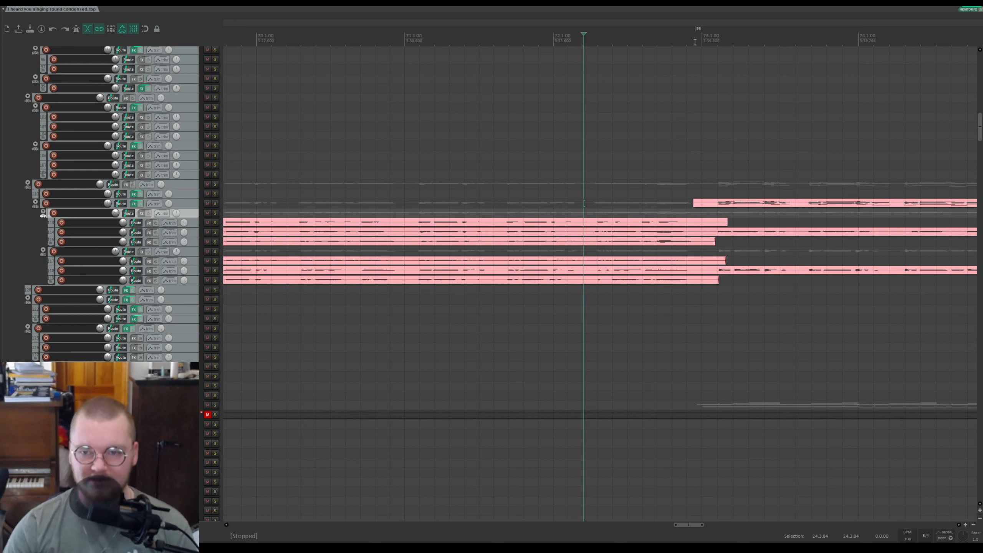
pyautogui.click(694, 42)
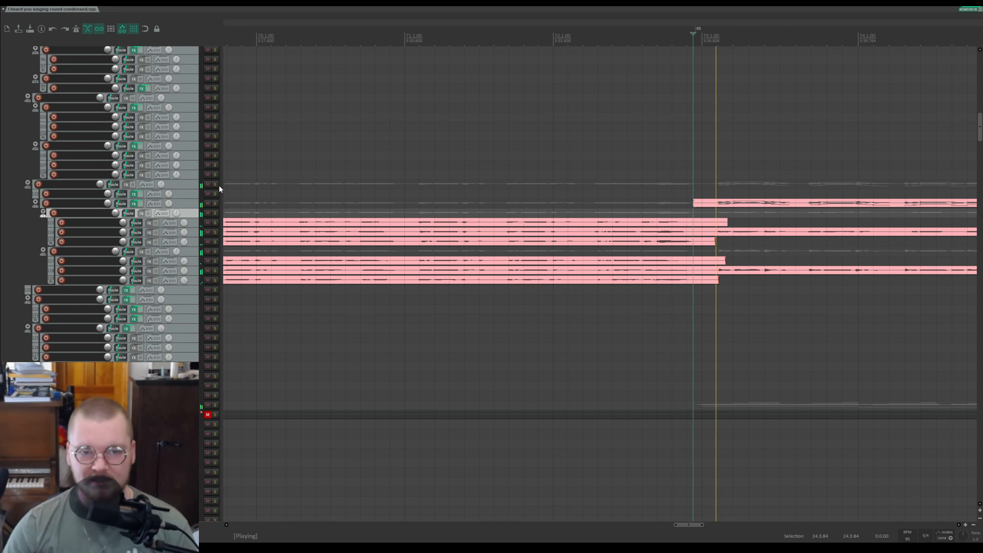
# Step: Solo the pink guitar folder track and zoom the timeline around the play position while it plays
pyautogui.click(215, 184)
pyautogui.scroll(-5, 645, 184)
pyautogui.scroll(6, 651, 178)
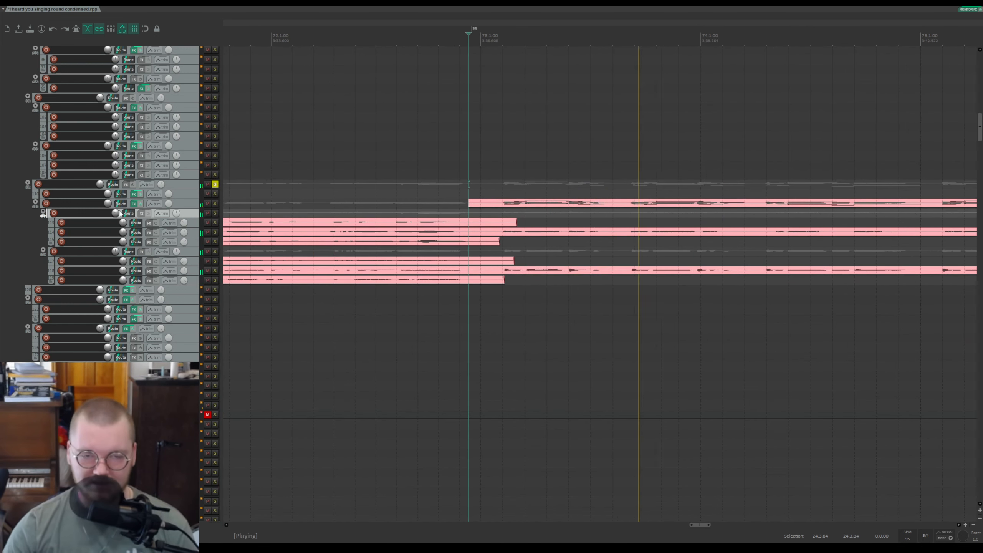
pyautogui.scroll(-4, 271, 221)
pyautogui.scroll(6, 215, 247)
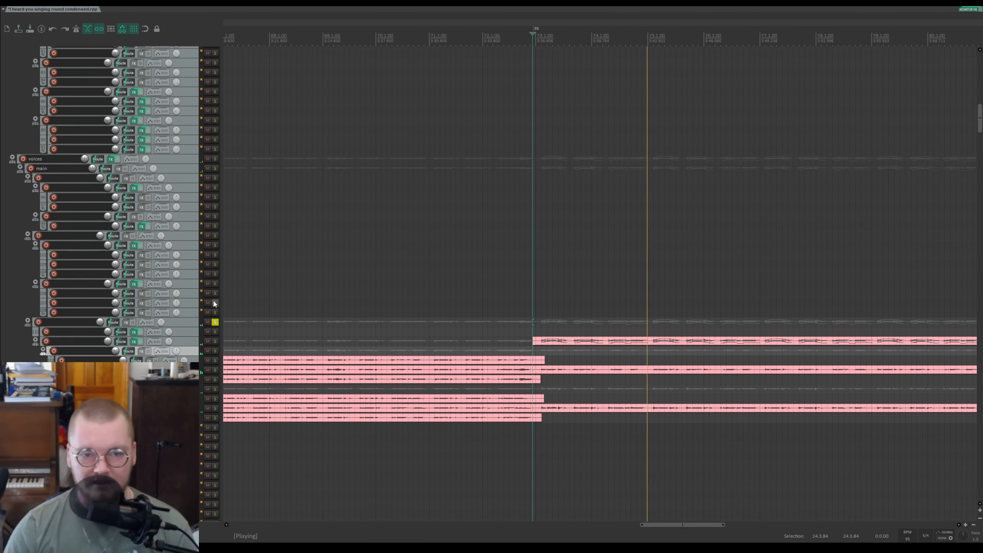
# Step: Return to the top of the track list and solo the blue electric track to audition it, then unsolo it
pyautogui.press('space')
pyautogui.scroll(8, 216, 325)
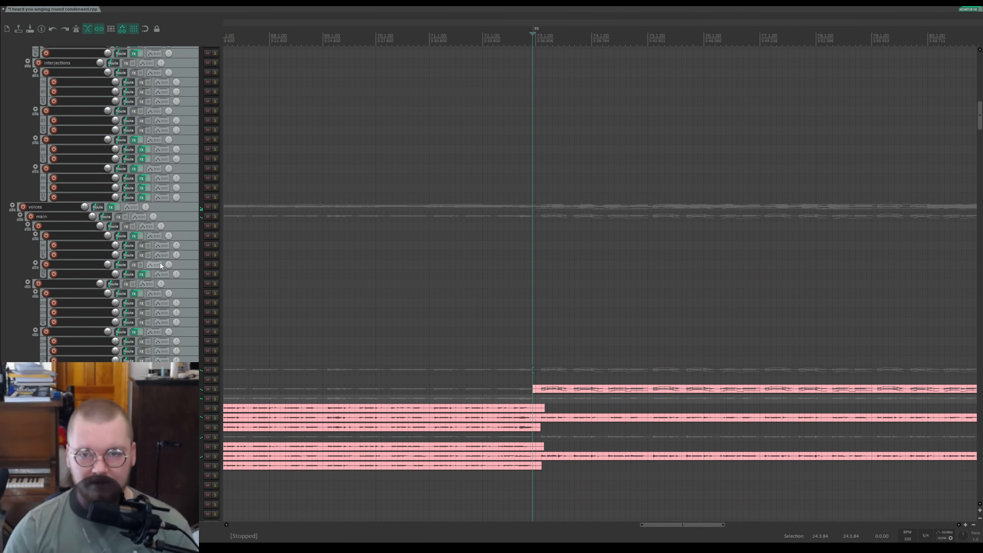
pyautogui.moveTo(979, 101); pyautogui.dragTo(980, 57)
pyautogui.press('space')
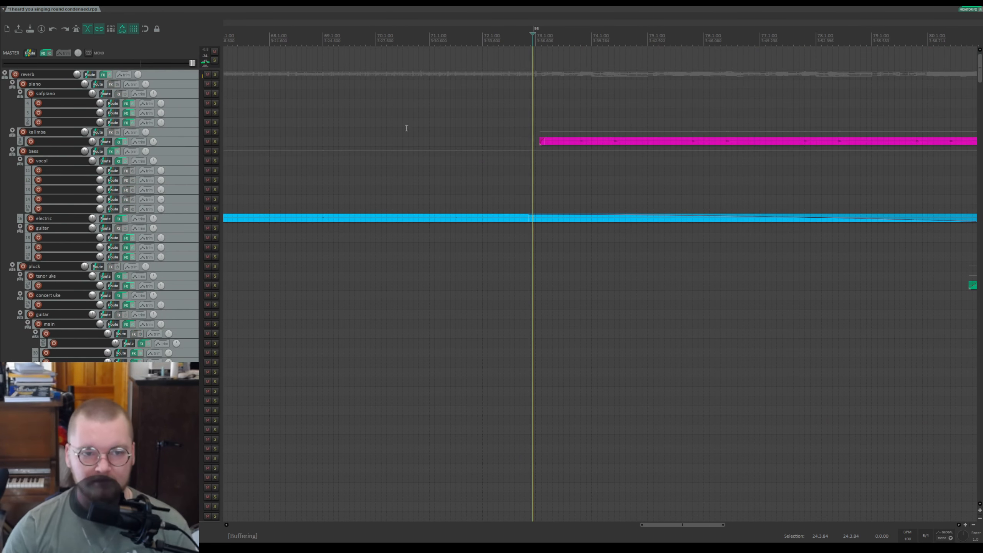
pyautogui.click(215, 219)
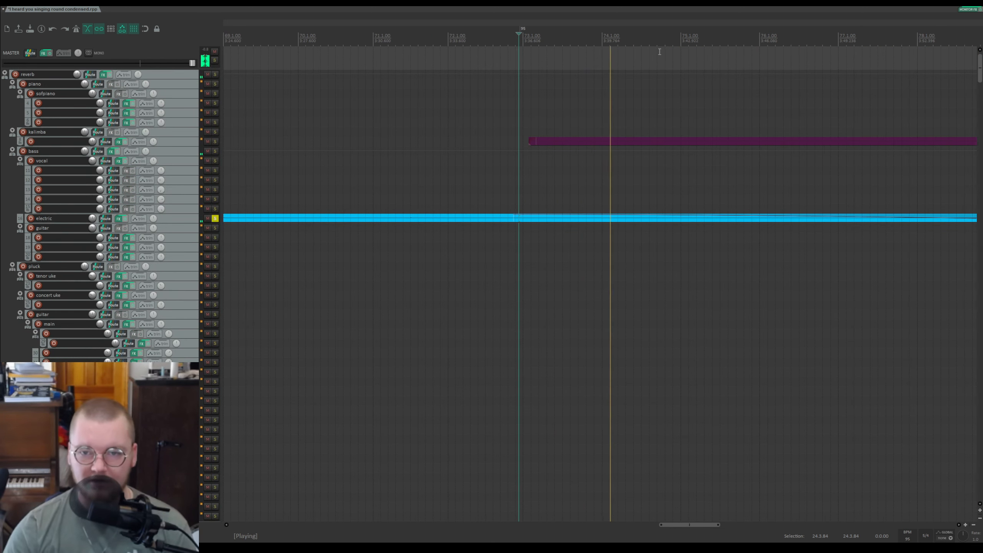
pyautogui.press('space')
pyautogui.click(215, 218)
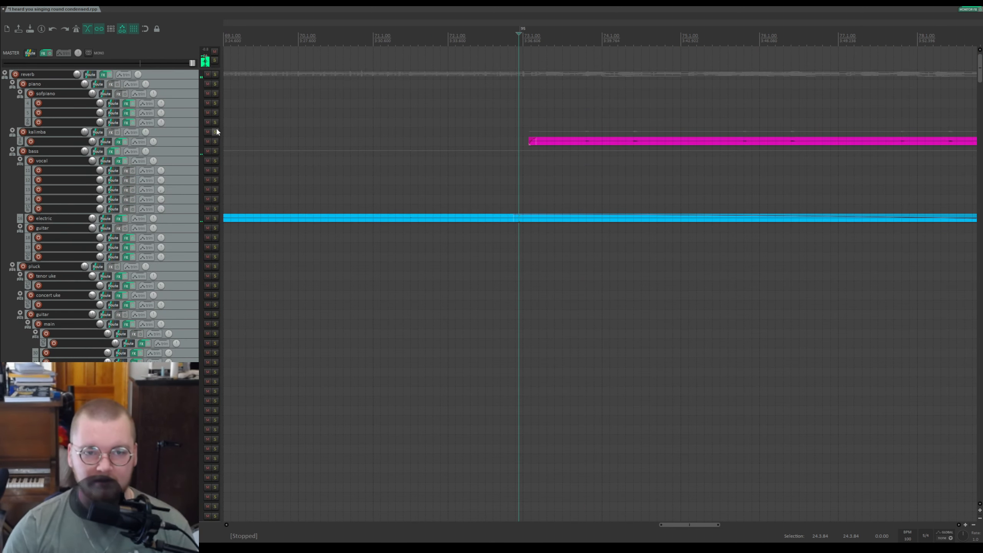
# Step: Solo the magenta kalimba track, save the project while it plays, then stop and unsolo it
pyautogui.click(215, 132)
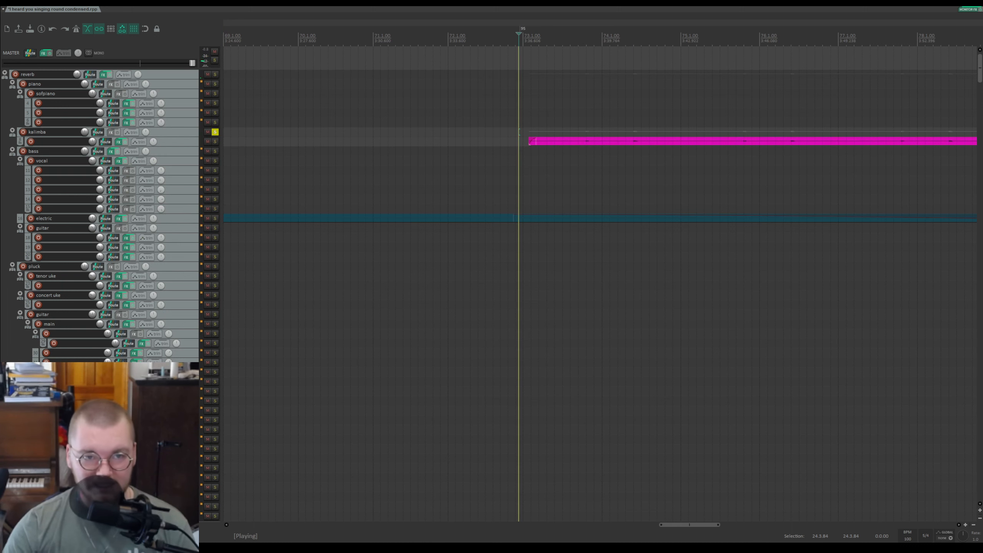
pyautogui.hotkey('ctrl', 's')
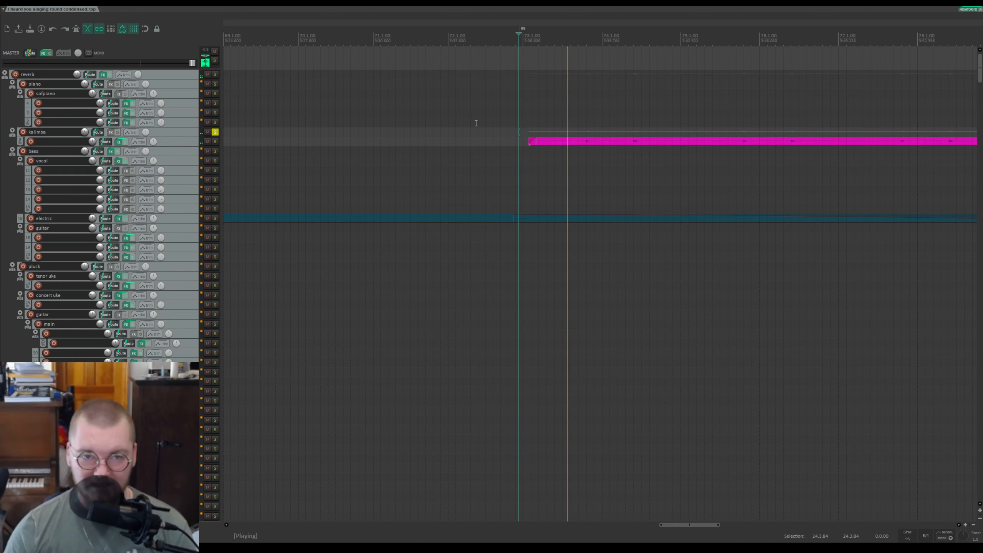
pyautogui.moveTo(710, 28); pyautogui.dragTo(509, 14)
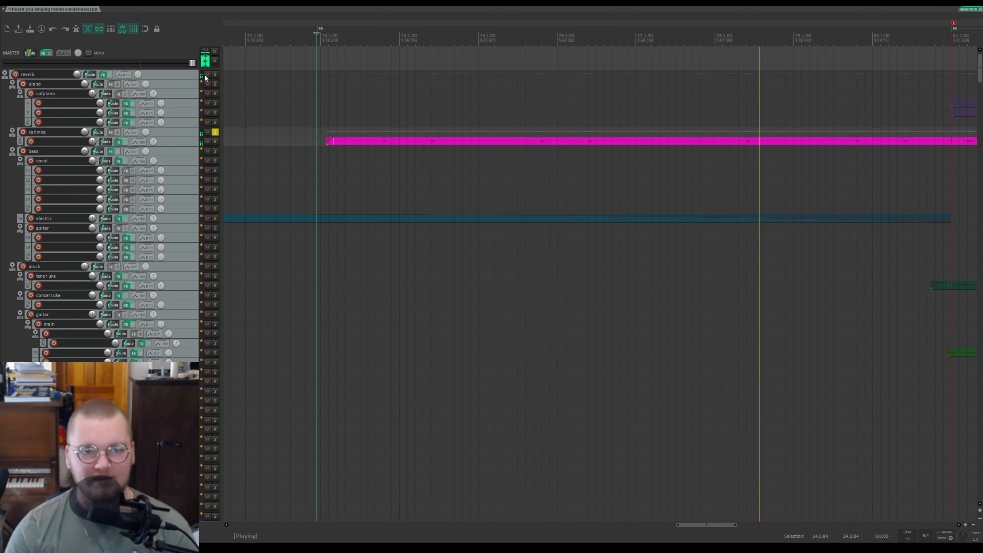
pyautogui.press('space')
pyautogui.click(215, 132)
# Step: Play the project from the start of the kalimba item and stop it
pyautogui.click(323, 41)
pyautogui.press('space')
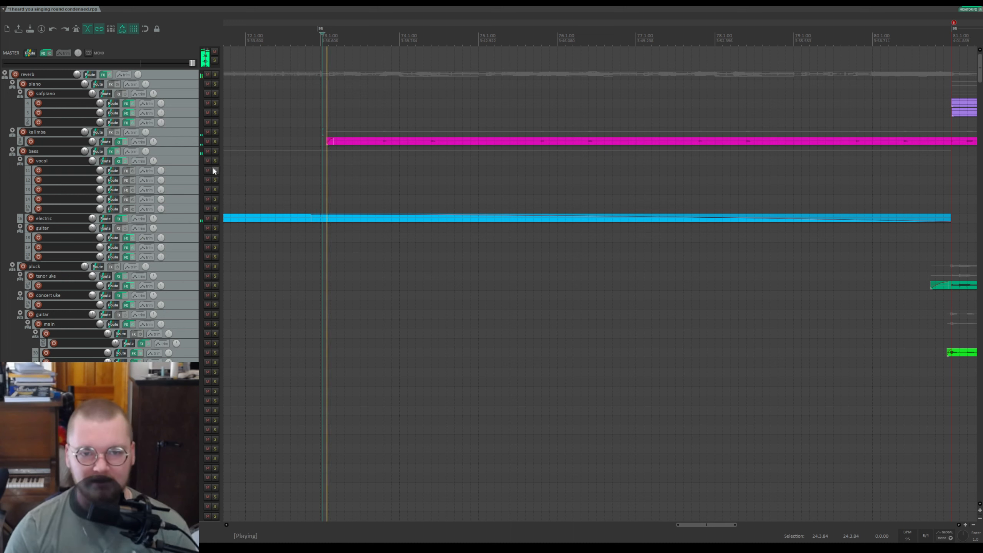
pyautogui.press('space')
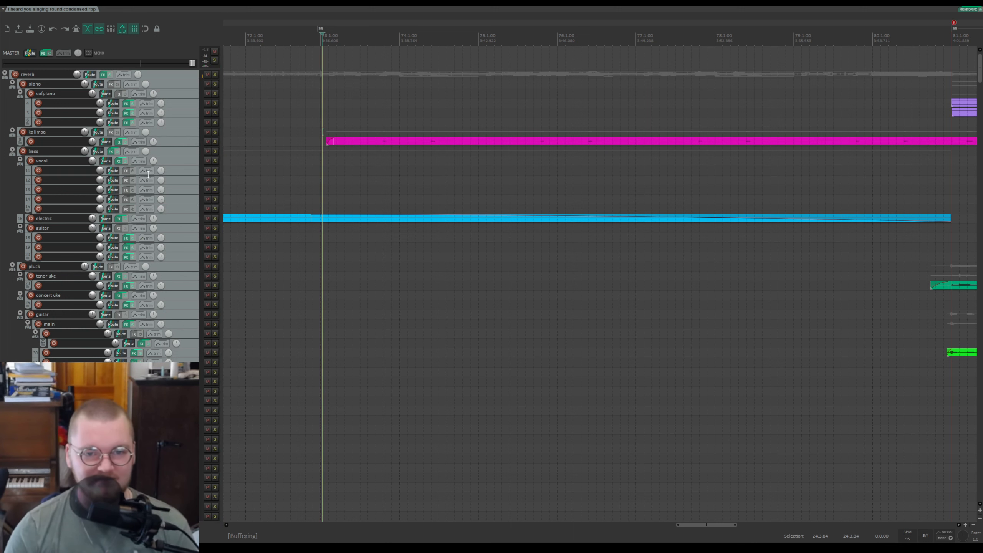
# Step: Scroll down to the pink guitar group and solo its folder track to audition it
pyautogui.scroll(-3, 145, 176)
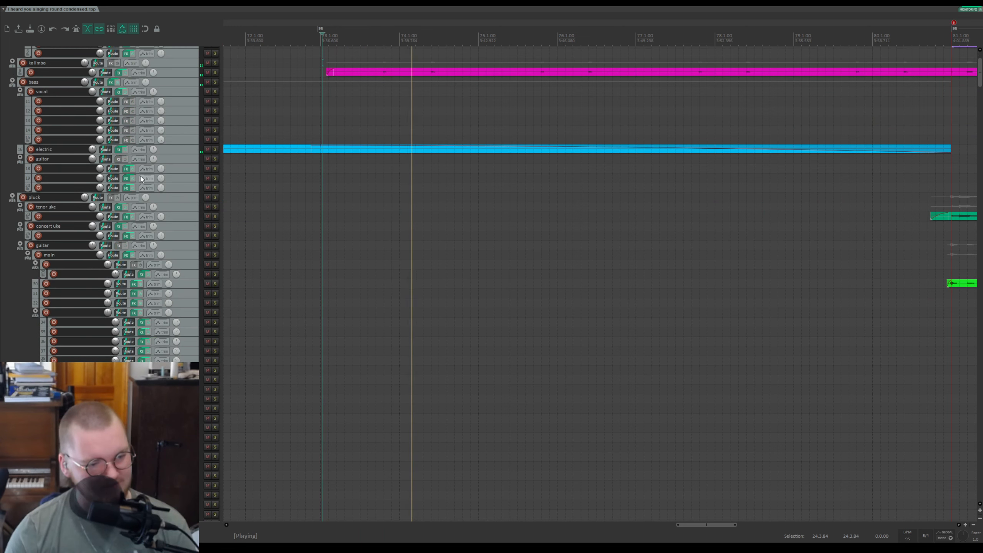
pyautogui.scroll(-2, 141, 178)
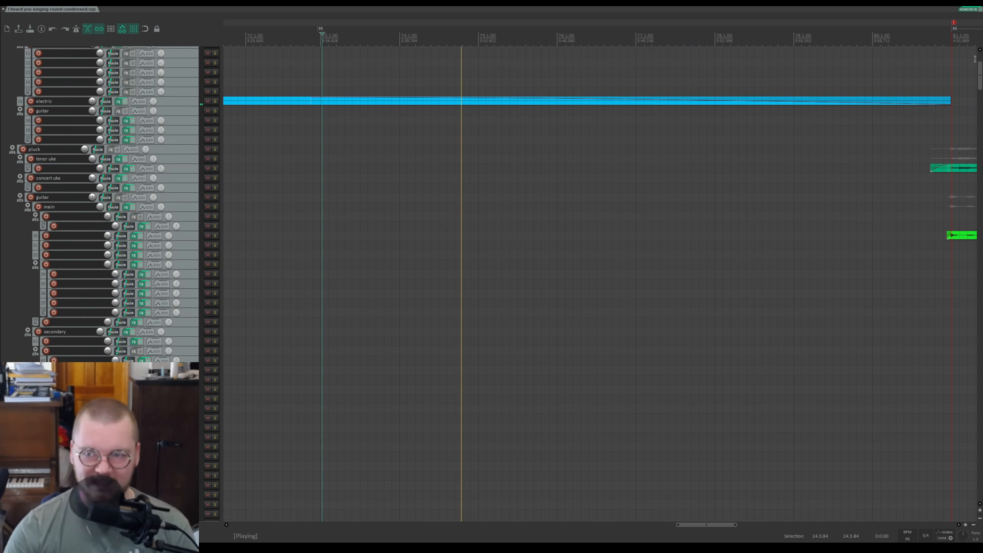
pyautogui.moveTo(982, 70); pyautogui.dragTo(977, 116)
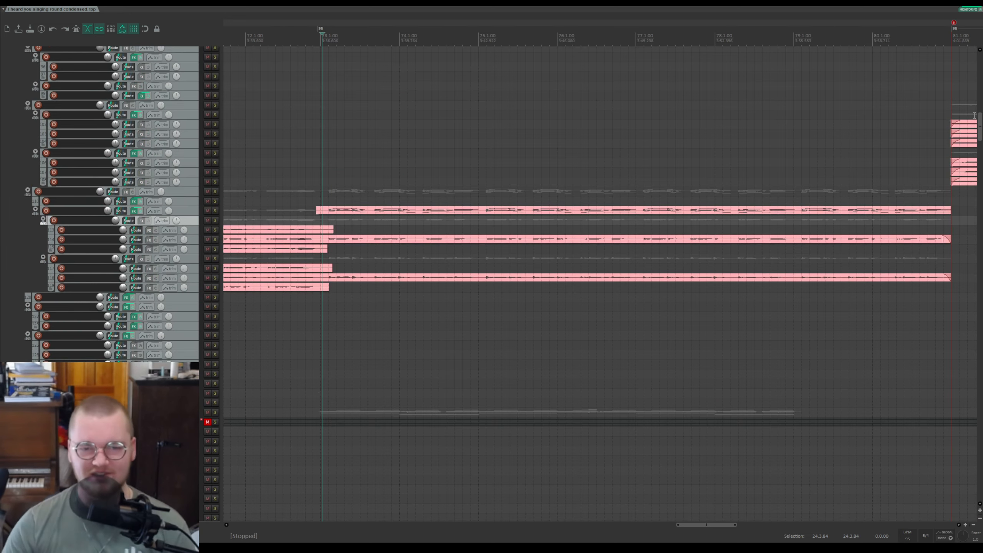
pyautogui.moveTo(980, 121); pyautogui.dragTo(977, 148)
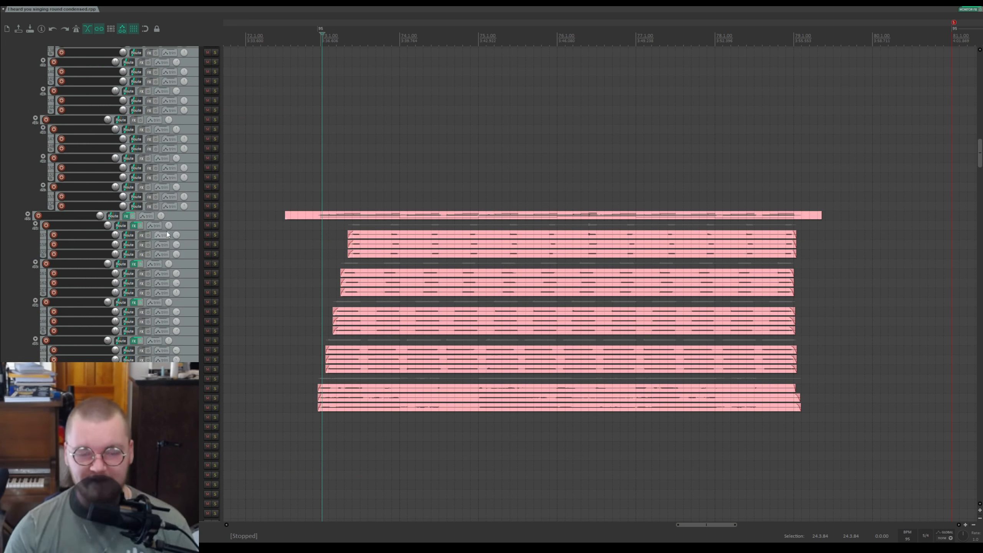
pyautogui.click(215, 216)
pyautogui.press('space')
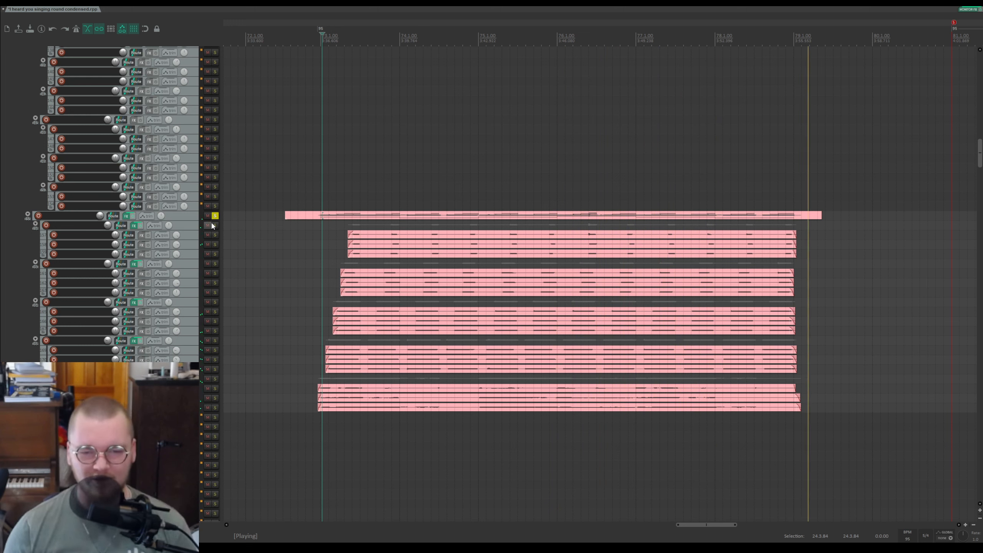
# Step: Re-solo the pink guitar folder track to audition it again from the item start, then unsolo it
pyautogui.press('space')
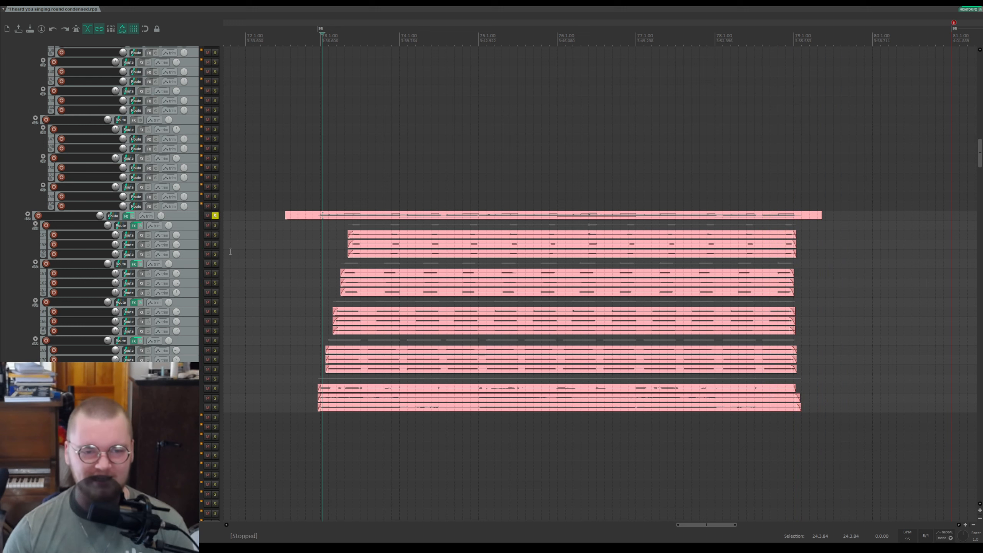
pyautogui.click(216, 217)
pyautogui.click(322, 378)
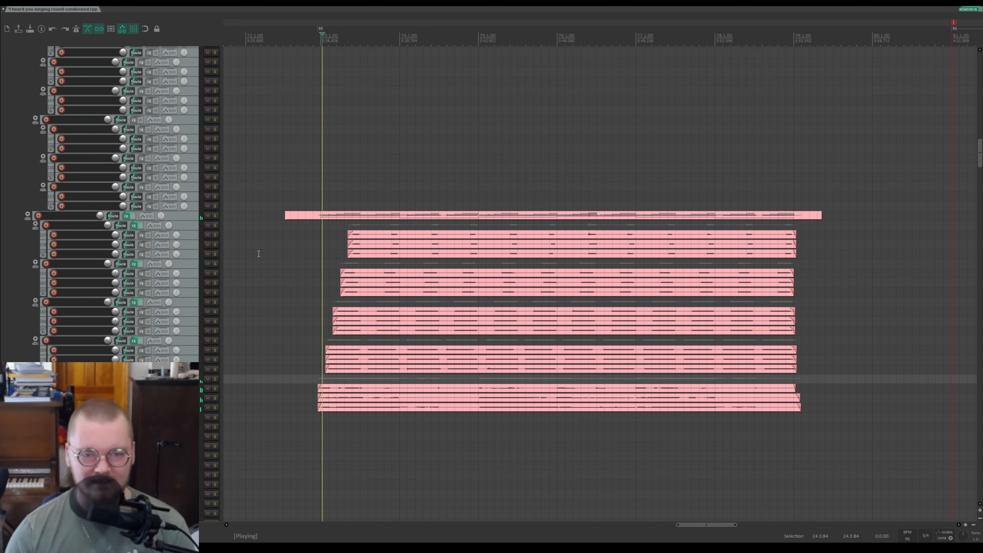
pyautogui.click(215, 216)
pyautogui.press('space')
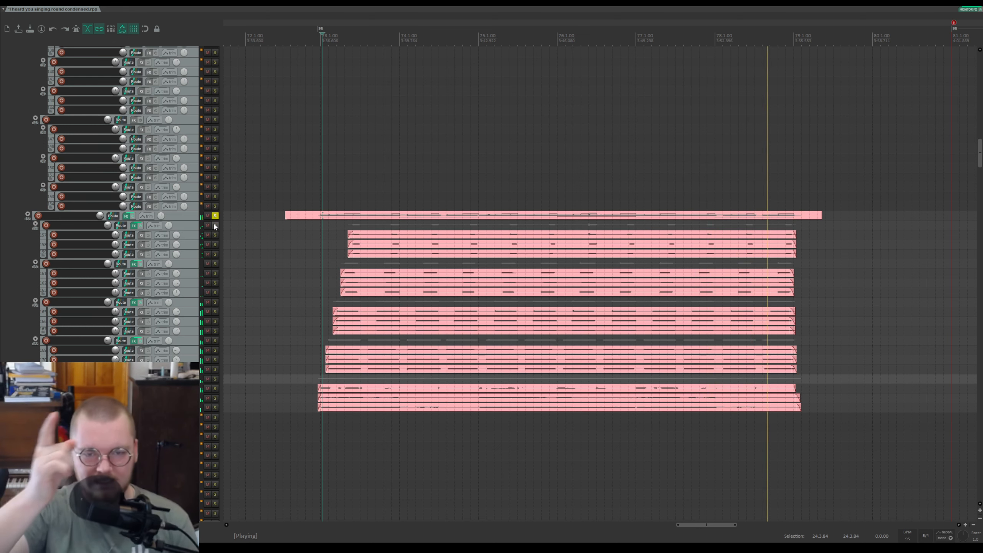
pyautogui.click(215, 217)
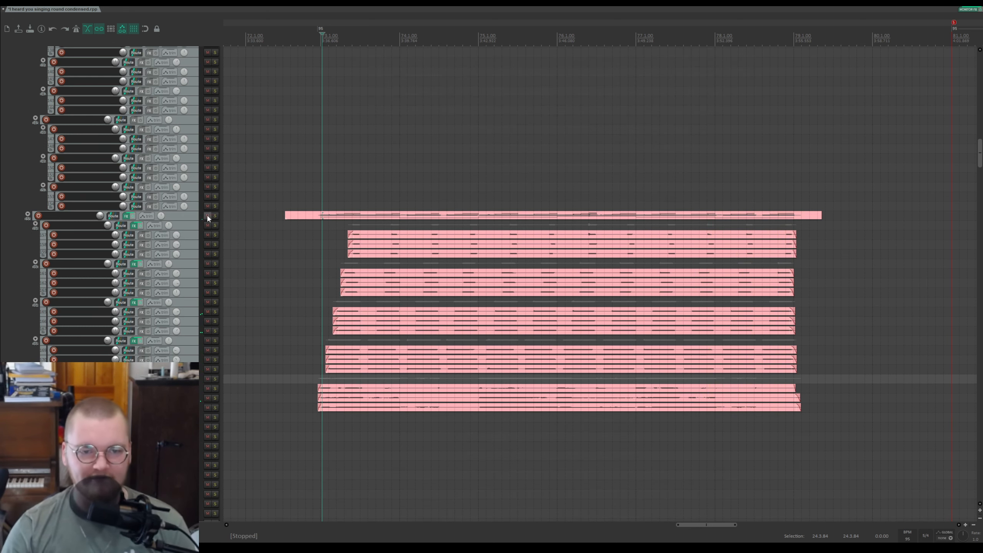
# Step: Browse down through the large stacks of pink tracks in the lower folders while the project plays
pyautogui.scroll(-5, 156, 172)
pyautogui.moveTo(982, 162); pyautogui.dragTo(980, 390)
pyautogui.scroll(5, 162, 206)
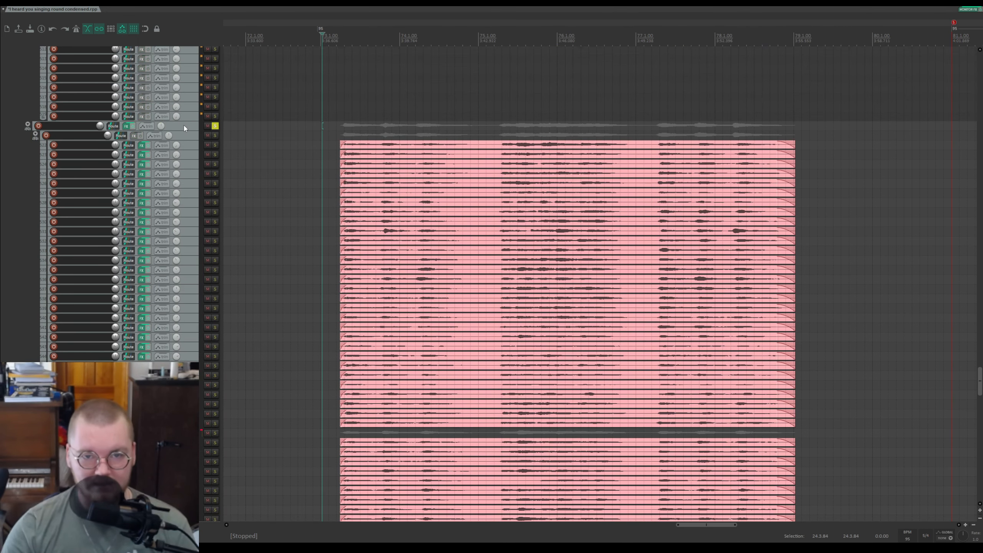
pyautogui.scroll(-3, 183, 124)
pyautogui.press('space')
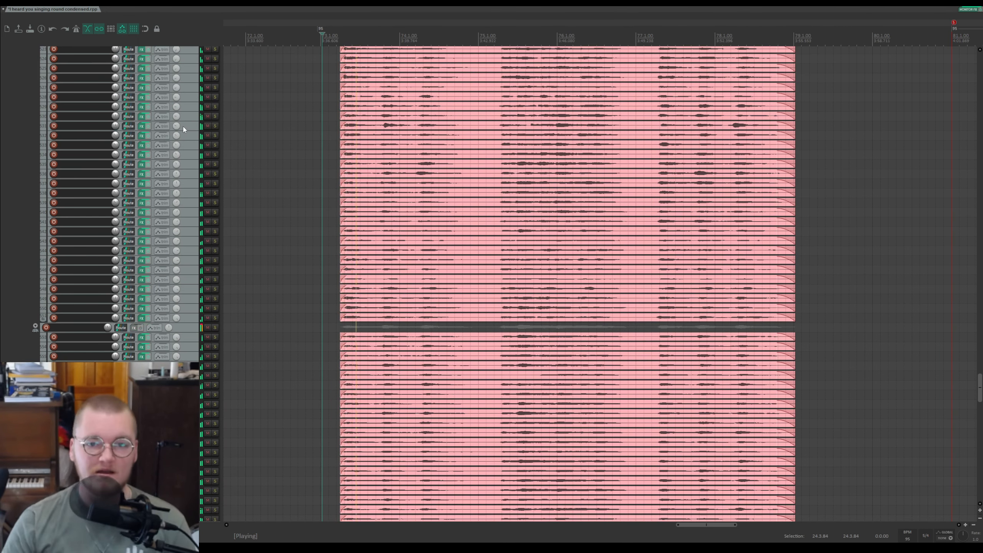
pyautogui.scroll(-4, 182, 126)
pyautogui.scroll(-2, 182, 179)
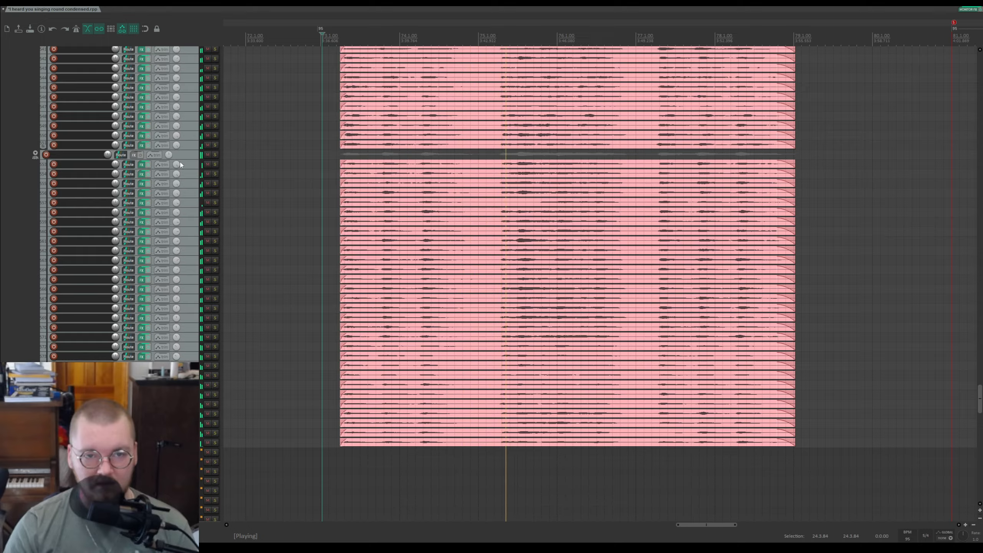
pyautogui.scroll(4, 178, 169)
pyautogui.scroll(2, 178, 169)
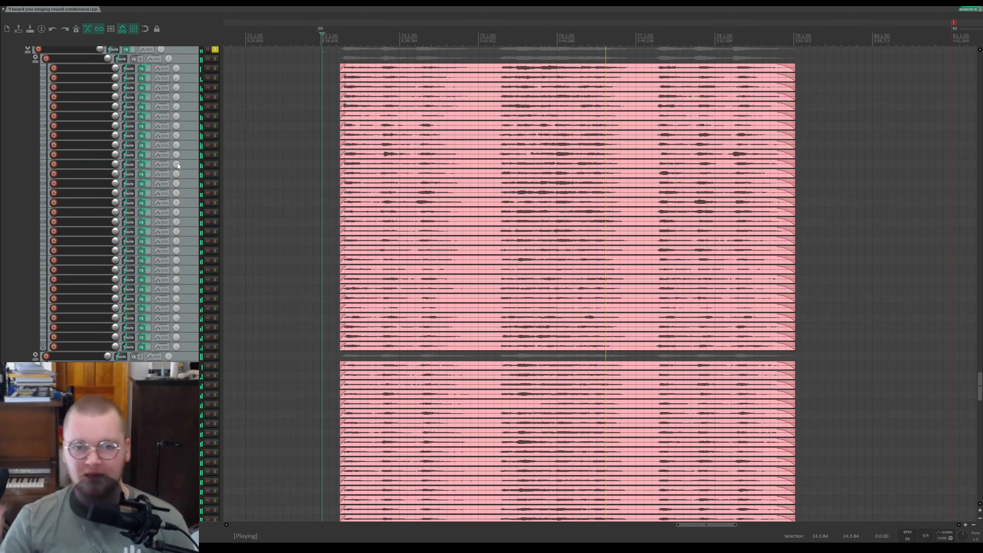
pyautogui.scroll(2, 192, 129)
pyautogui.scroll(2, 192, 129)
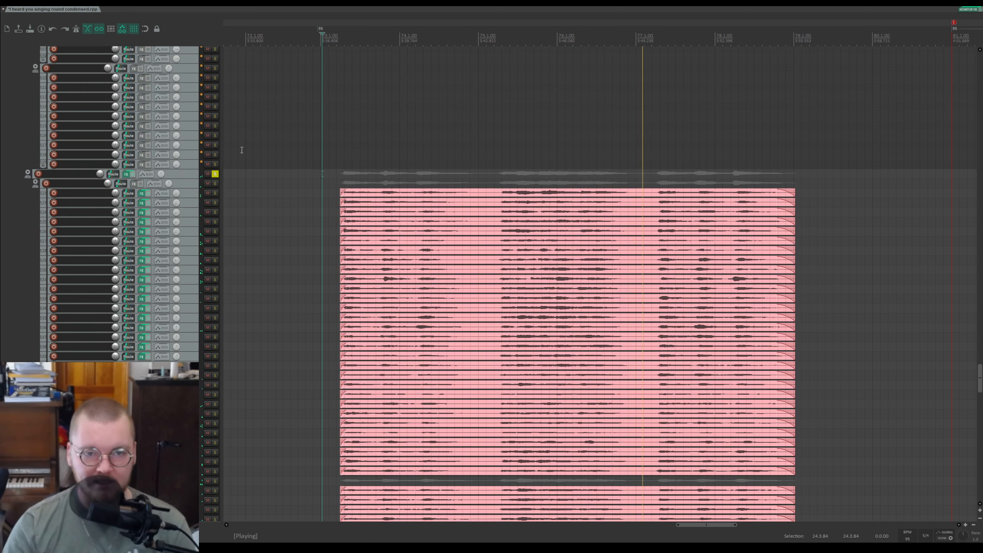
# Step: Solo the first pink subfolder of the large stack and play it
pyautogui.click(214, 183)
pyautogui.press('space')
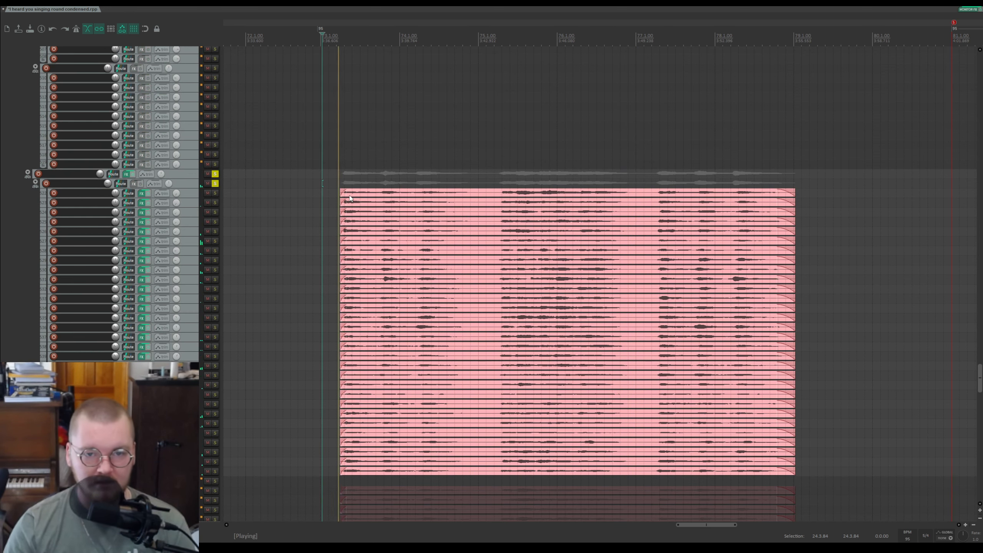
pyautogui.scroll(-3, 196, 155)
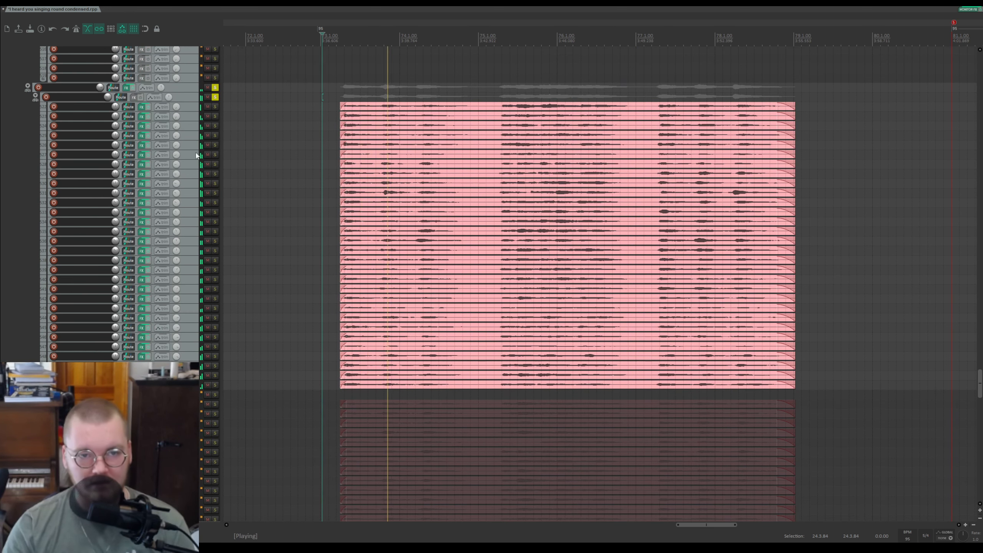
# Step: Switch the solo to the second pink subfolder, audition it, then unsolo it and stop playback
pyautogui.click(215, 394)
pyautogui.press('space')
pyautogui.click(214, 97)
pyautogui.press('space')
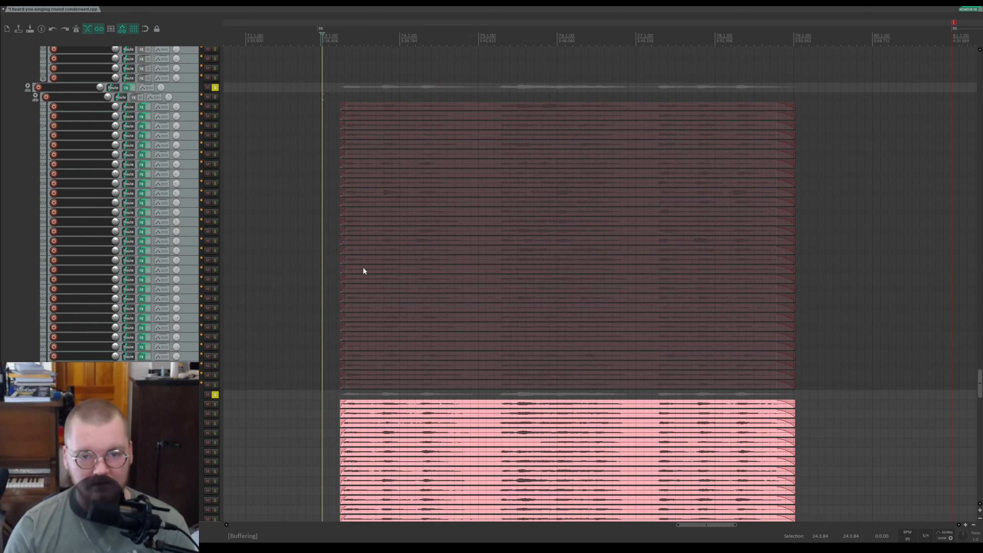
pyautogui.scroll(-5, 197, 253)
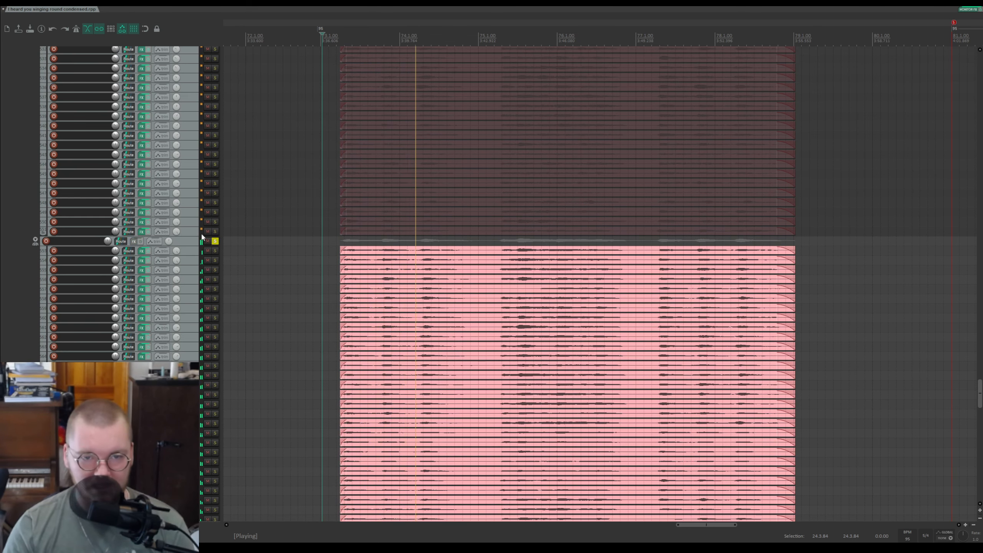
pyautogui.click(215, 240)
pyautogui.press('space')
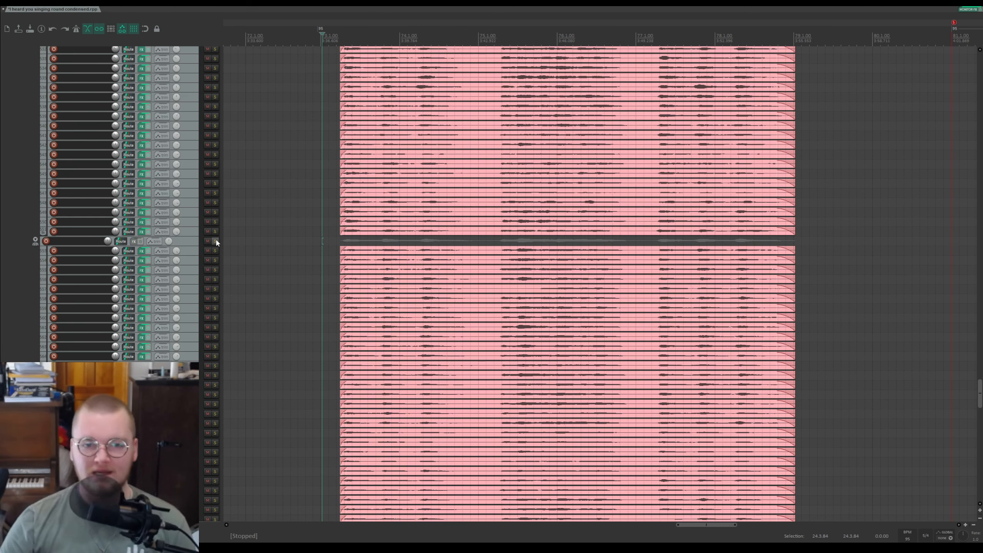
# Step: Set the edit cursor at the start of the pink items, zoom in there, and unsolo the pink parent folder
pyautogui.click(364, 80)
pyautogui.click(333, 31)
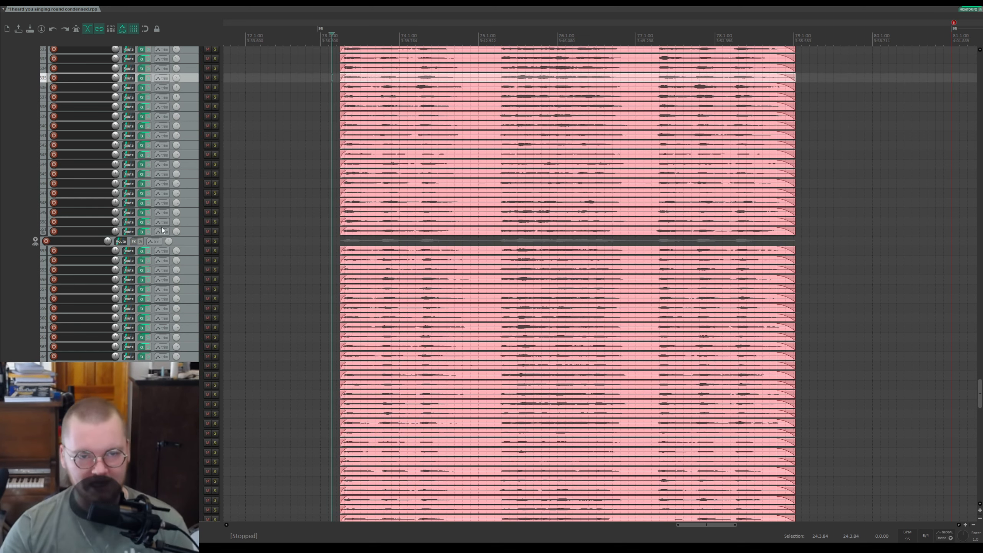
pyautogui.scroll(10, 170, 207)
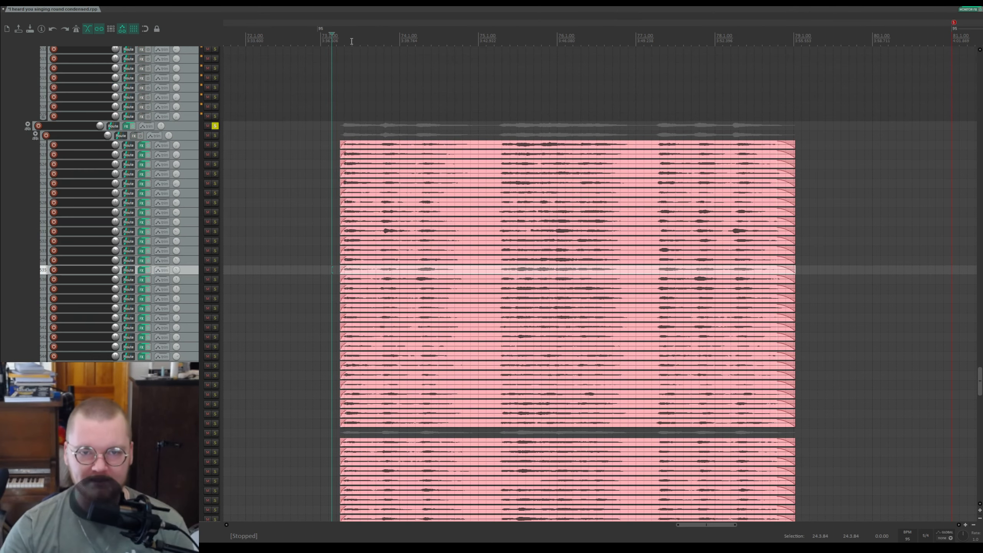
pyautogui.click(338, 38)
pyautogui.scroll(2, 387, 74)
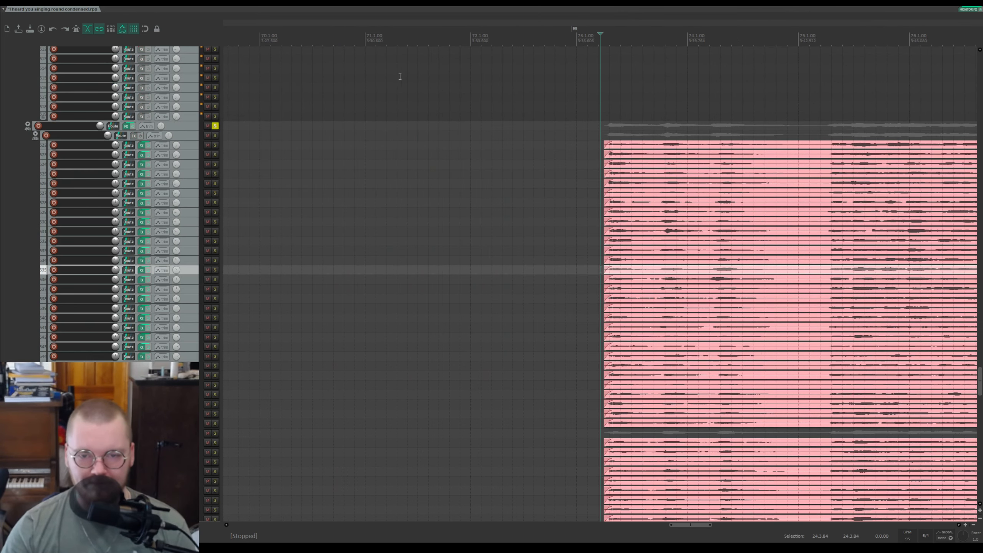
pyautogui.moveTo(678, 38); pyautogui.dragTo(539, 25)
pyautogui.press('Escape')
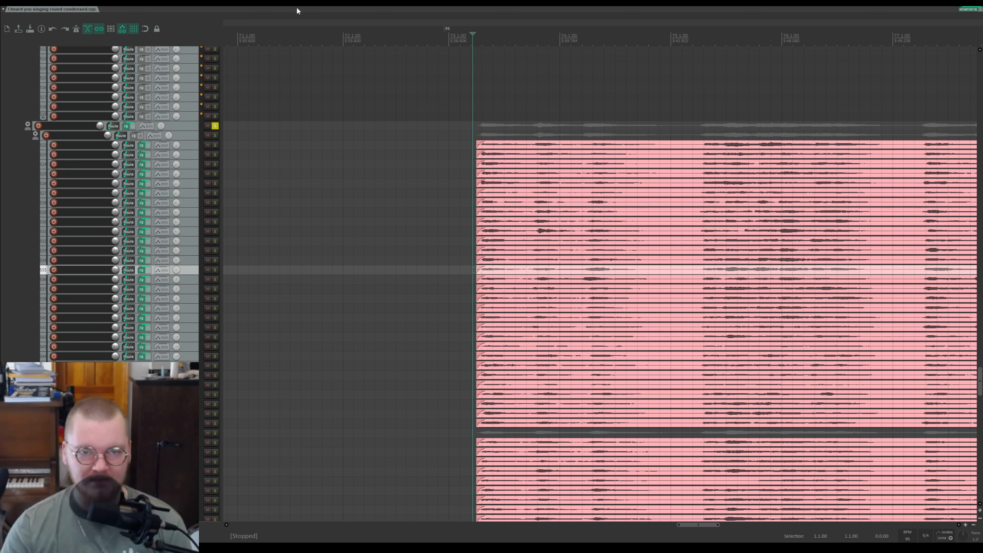
pyautogui.click(215, 125)
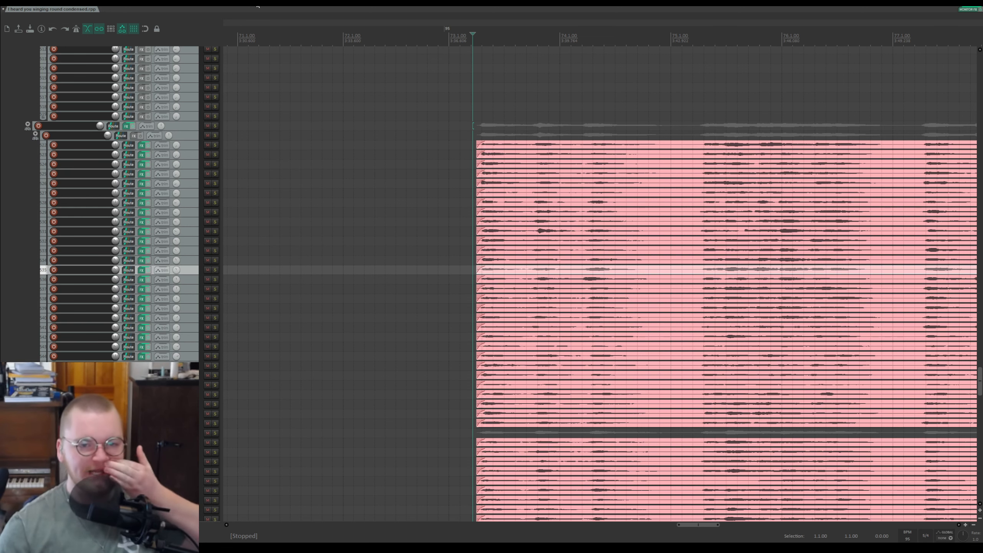
# Step: Play the final section of the pink items, mute the pink parent folder while listening, and stop playback
pyautogui.scroll(-2, 301, 153)
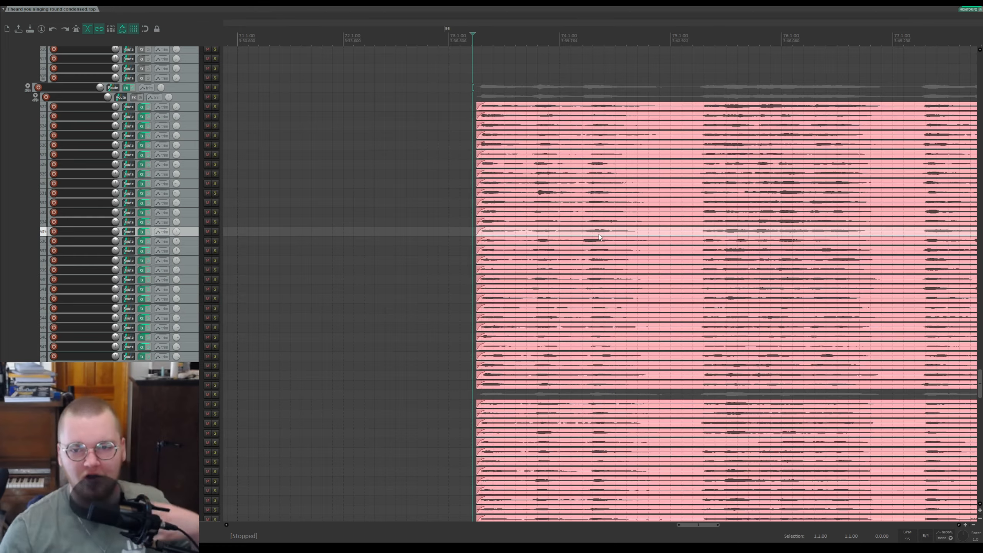
pyautogui.scroll(-3, 601, 234)
pyautogui.scroll(2, 663, 83)
pyautogui.moveTo(669, 22); pyautogui.dragTo(388, 30)
pyautogui.scroll(-12, 151, 135)
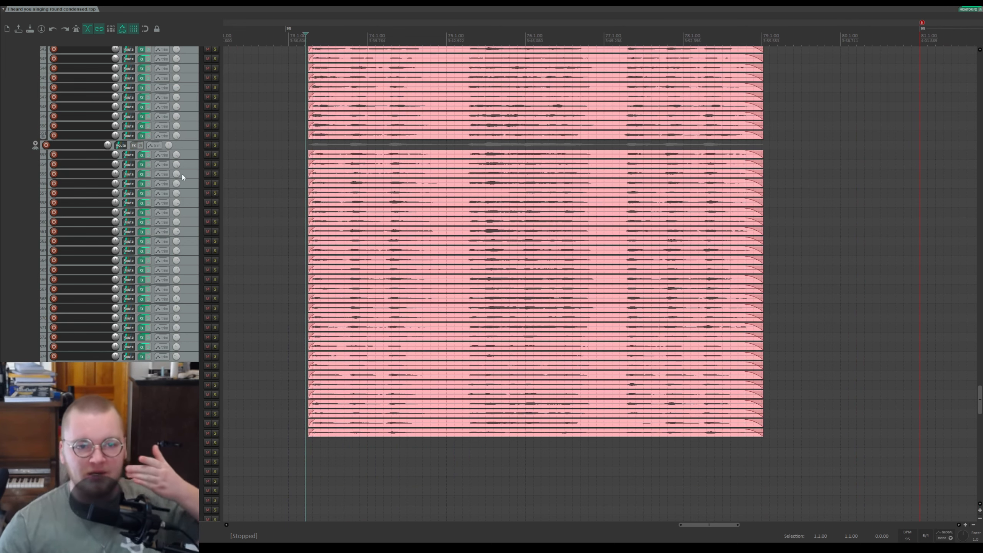
pyautogui.scroll(15, 182, 159)
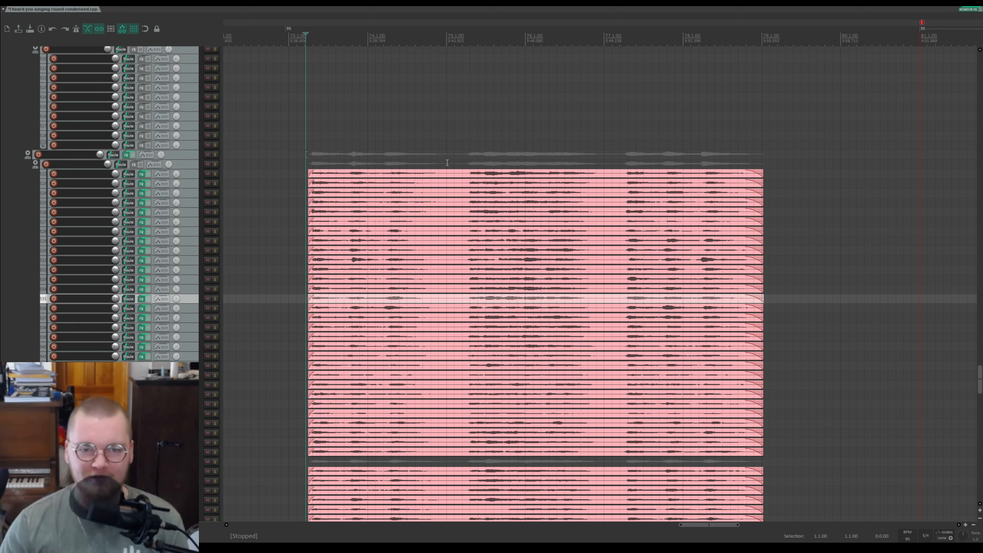
pyautogui.press('space')
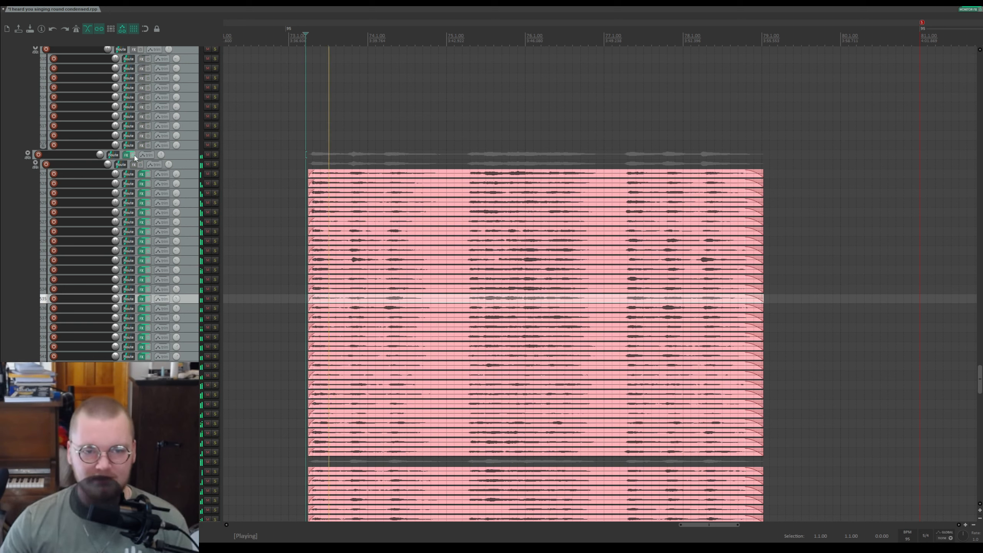
pyautogui.click(133, 155)
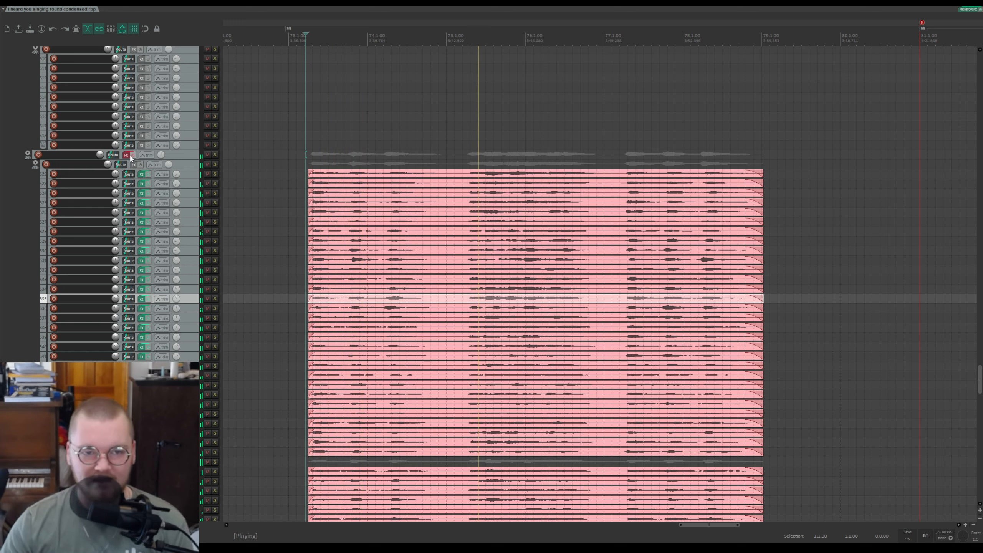
pyautogui.press('space')
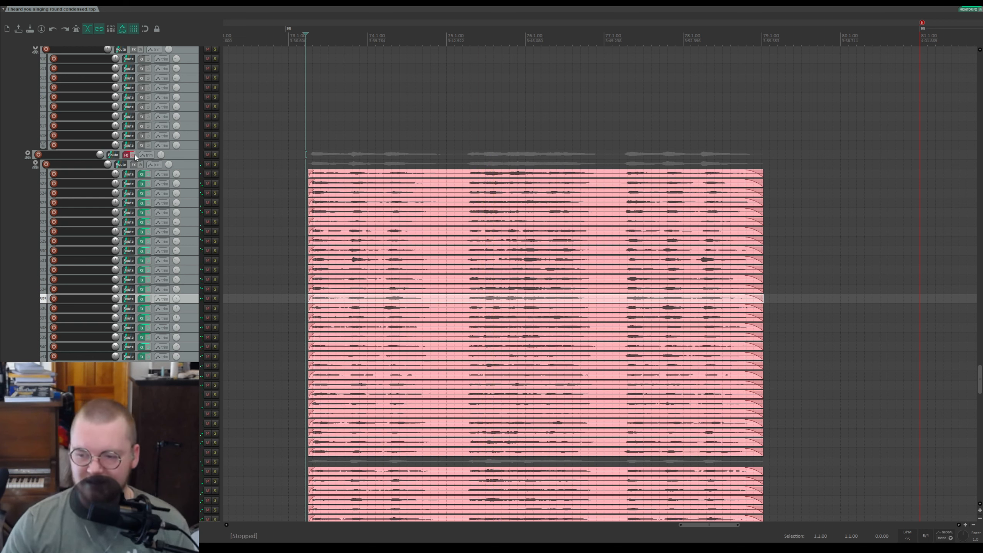
# Step: Resume playback and browse up and down through the stack of pink tracks while listening
pyautogui.press('space')
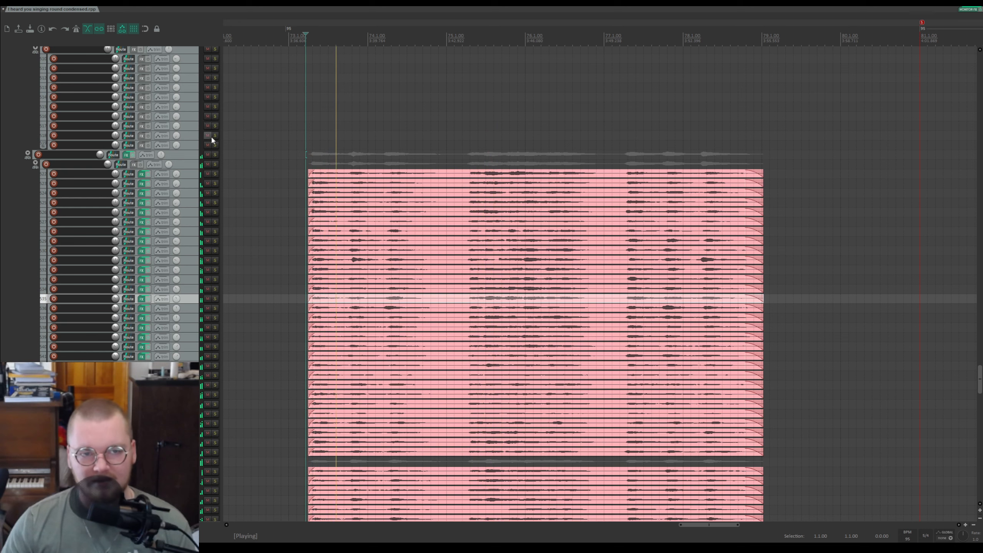
pyautogui.scroll(-3, 182, 157)
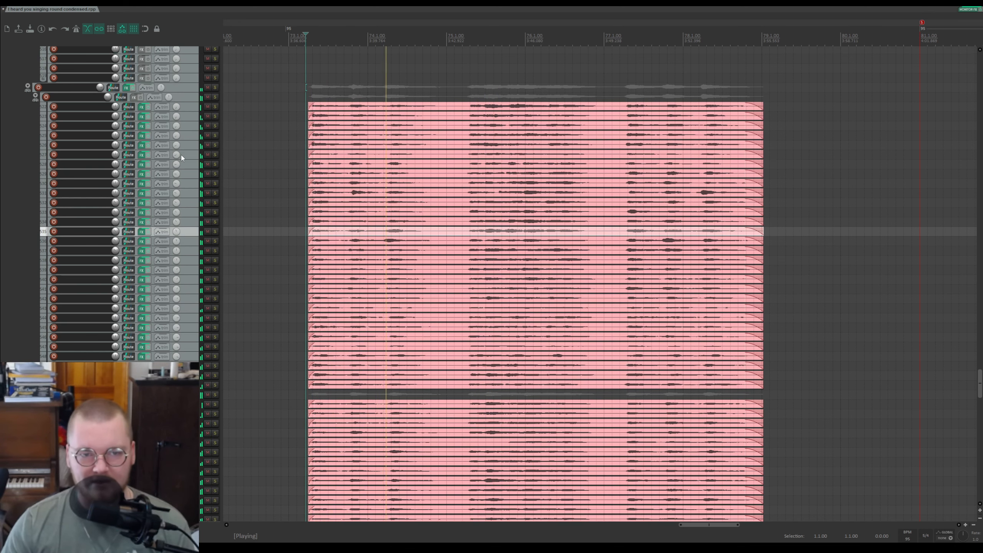
pyautogui.scroll(-10, 182, 157)
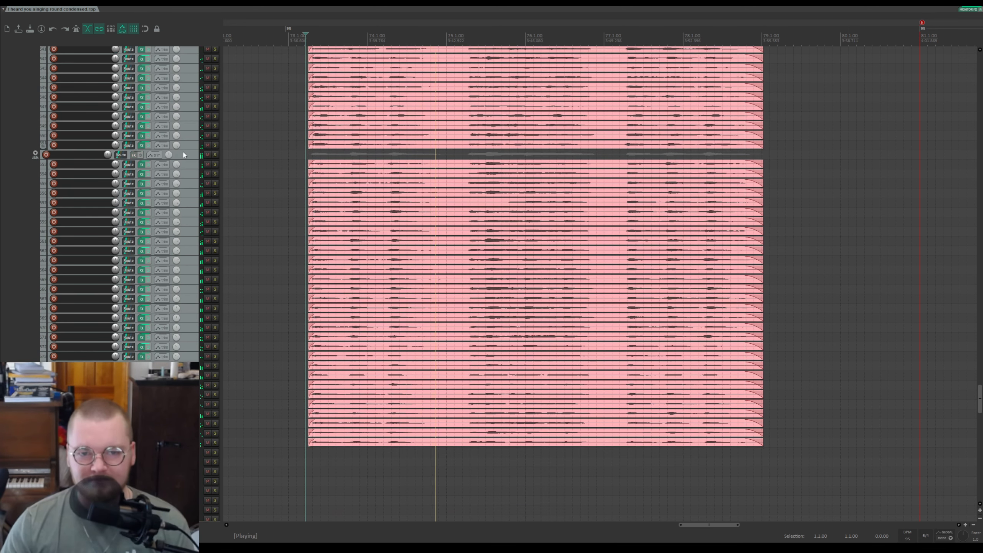
pyautogui.scroll(-4, 184, 155)
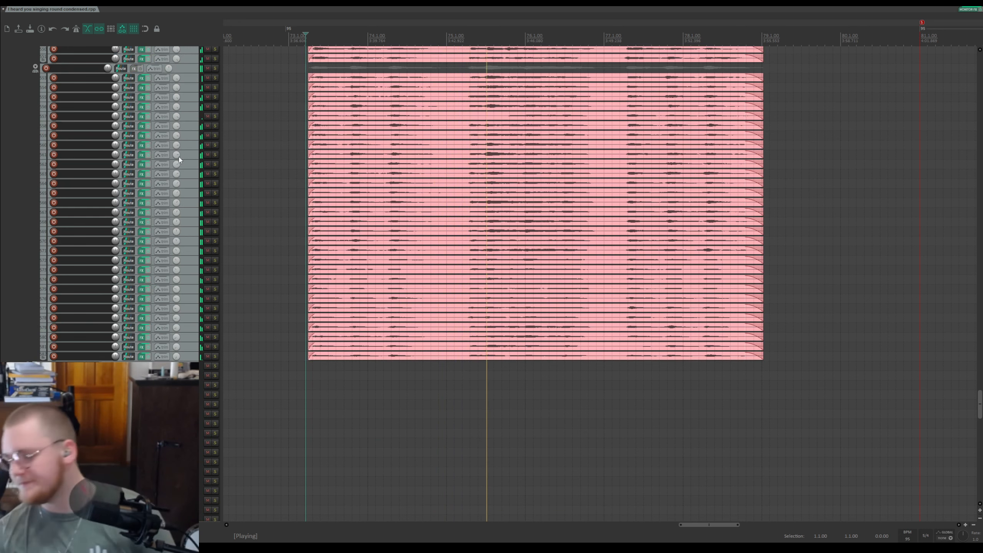
pyautogui.scroll(7, 179, 160)
pyautogui.scroll(7, 179, 169)
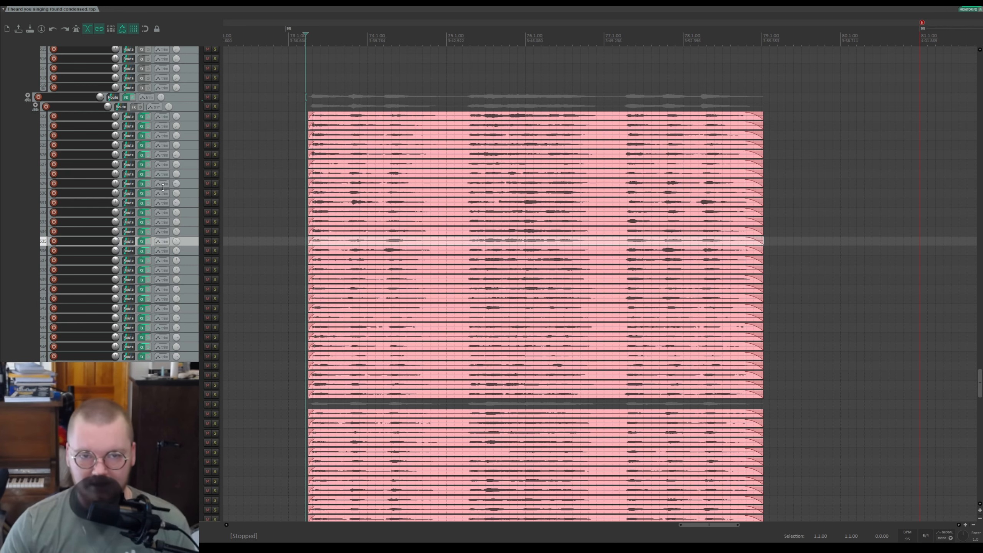
# Step: Solo the track with the long cyan item in the percussion section, audition it, and unsolo it
pyautogui.moveTo(980, 383); pyautogui.dragTo(965, 450)
pyautogui.click(215, 289)
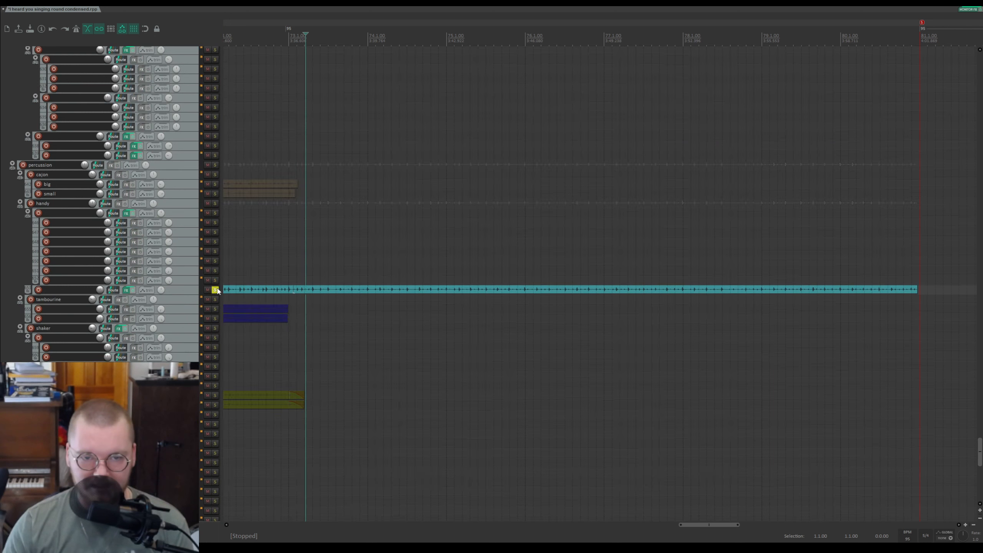
pyautogui.press('space')
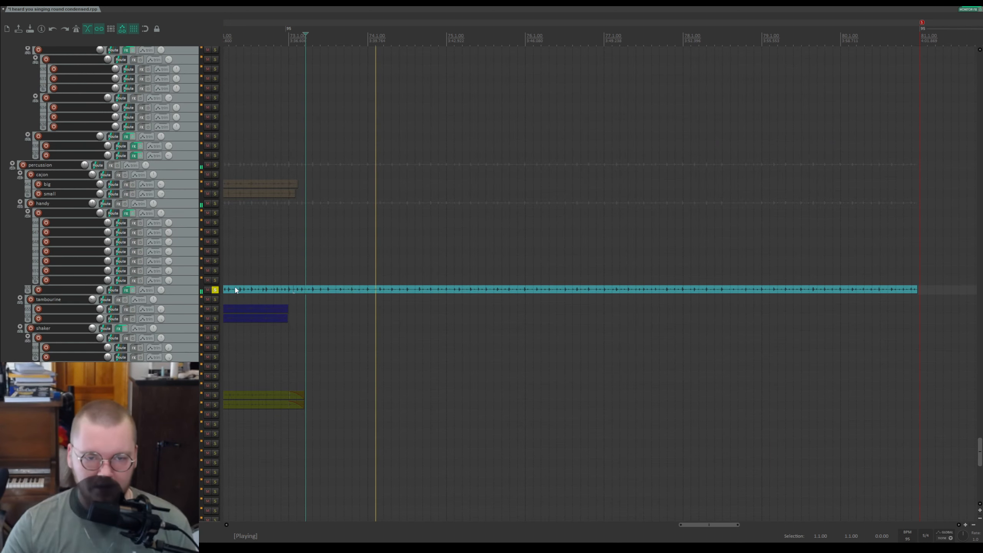
pyautogui.press('space')
pyautogui.click(215, 289)
# Step: Play the project and solo the pink parent folder near the end of the song
pyautogui.press('space')
pyautogui.moveTo(980, 452)
pyautogui.mouseDown()
pyautogui.moveTo(979, 485)
pyautogui.moveTo(979, 459)
pyautogui.mouseUp()
pyautogui.moveTo(980, 430); pyautogui.dragTo(979, 139)
pyautogui.scroll(1, 844, 108)
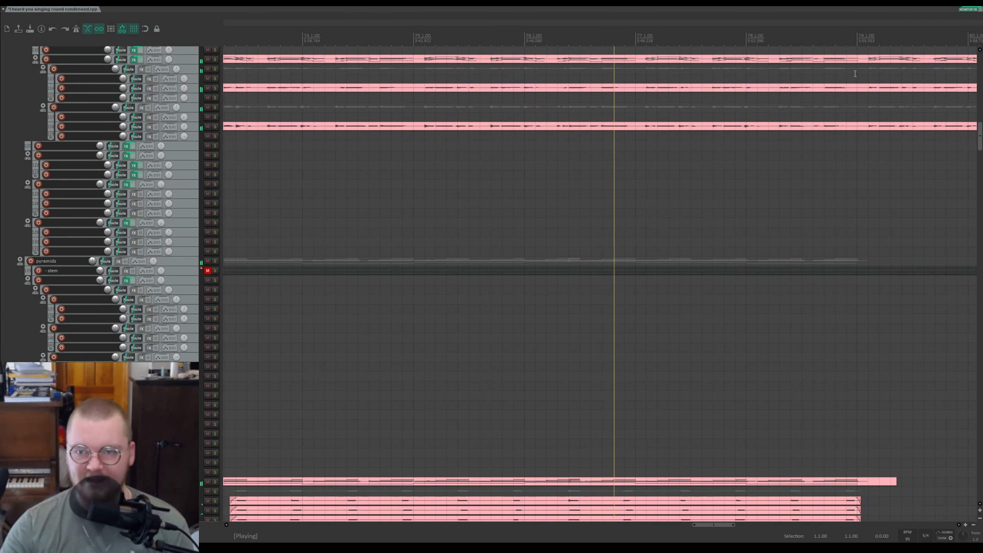
pyautogui.scroll(-1, 848, 77)
pyautogui.moveTo(846, 27); pyautogui.dragTo(447, 41)
pyautogui.scroll(-4, 158, 201)
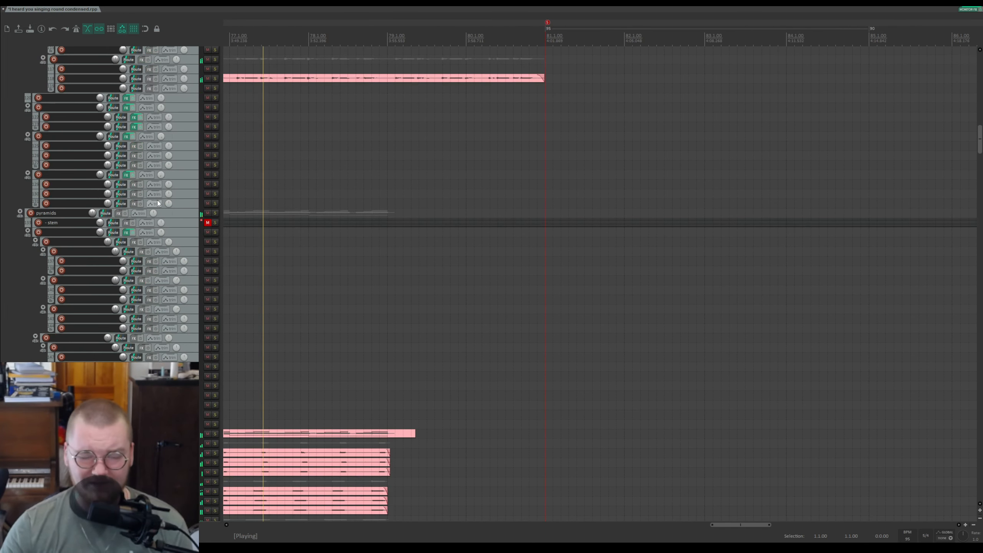
pyautogui.moveTo(979, 149); pyautogui.dragTo(978, 240)
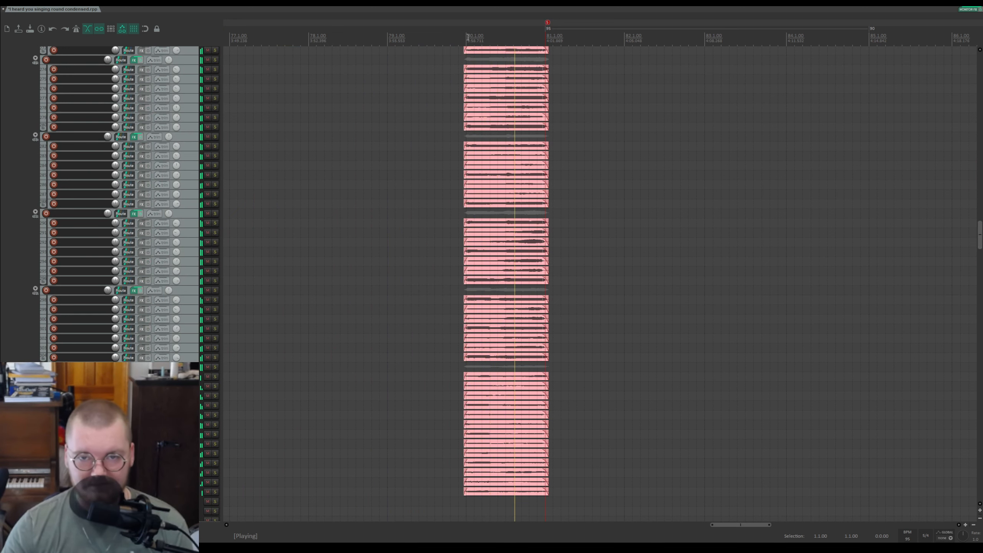
pyautogui.scroll(8, 63, 114)
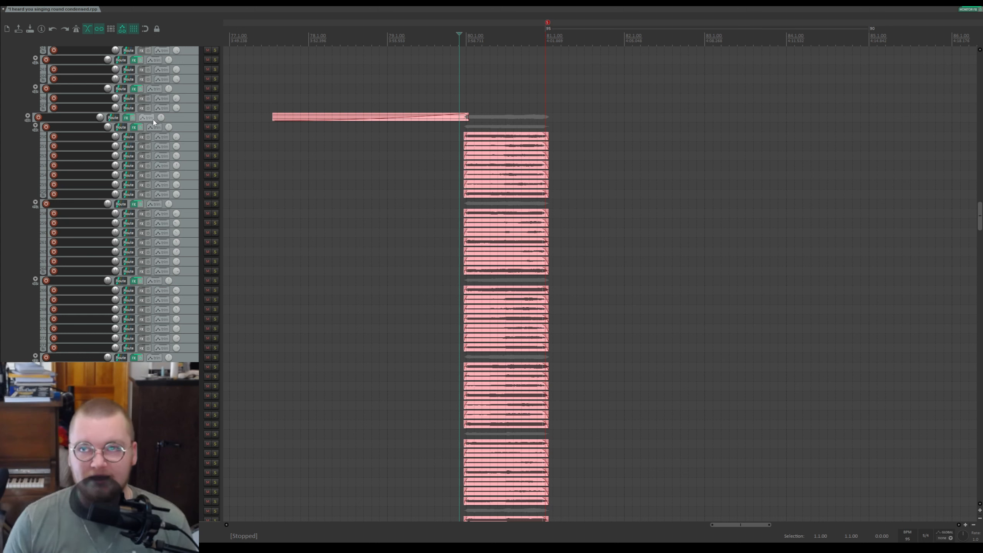
pyautogui.click(215, 117)
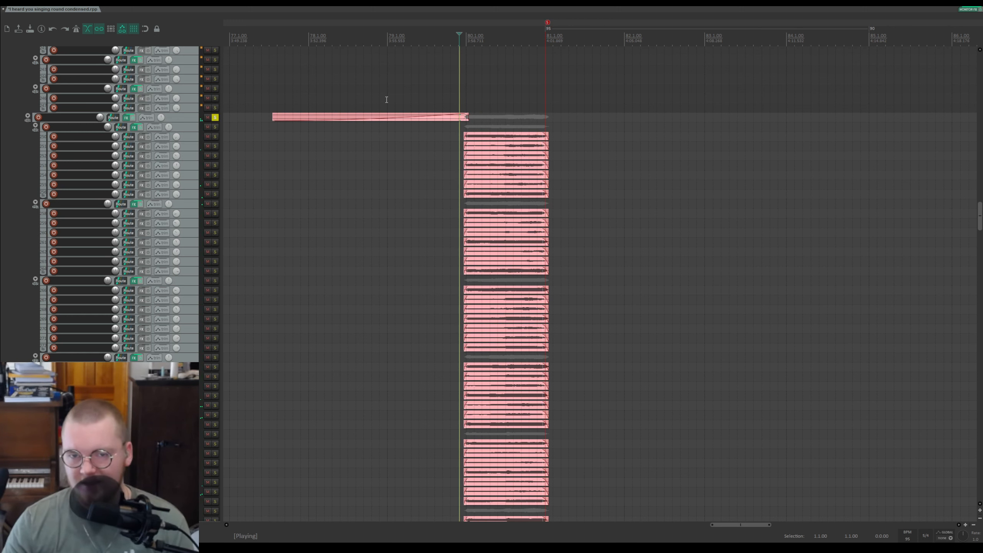
# Step: Zoom in on the pink items and briefly solo, then unsolo, the first pink subfolder
pyautogui.scroll(2, 517, 78)
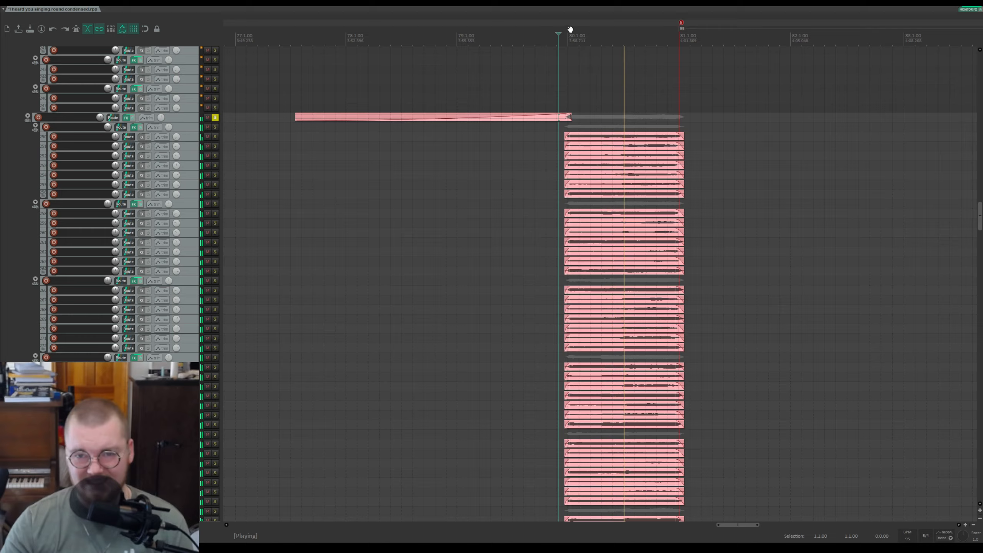
pyautogui.scroll(-3, 569, 29)
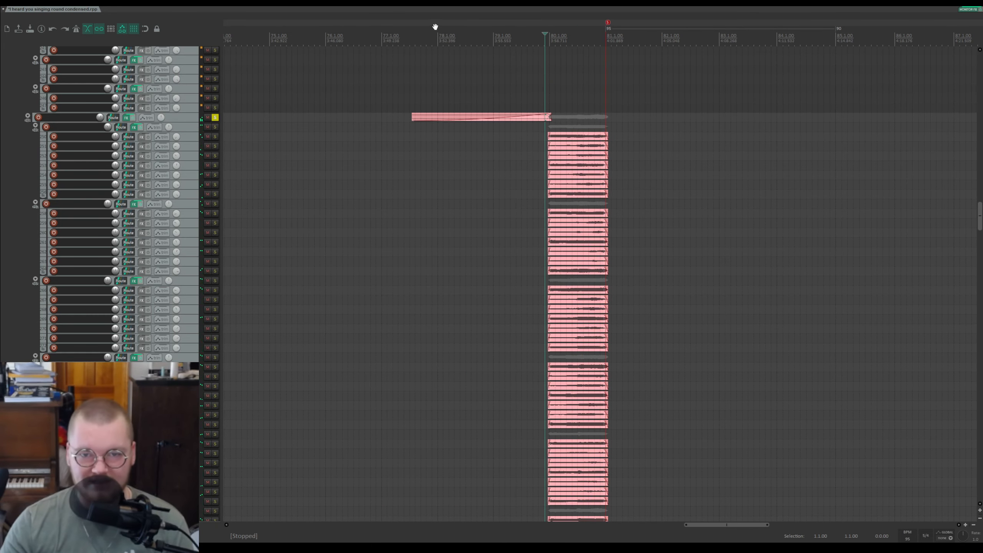
pyautogui.click(215, 127)
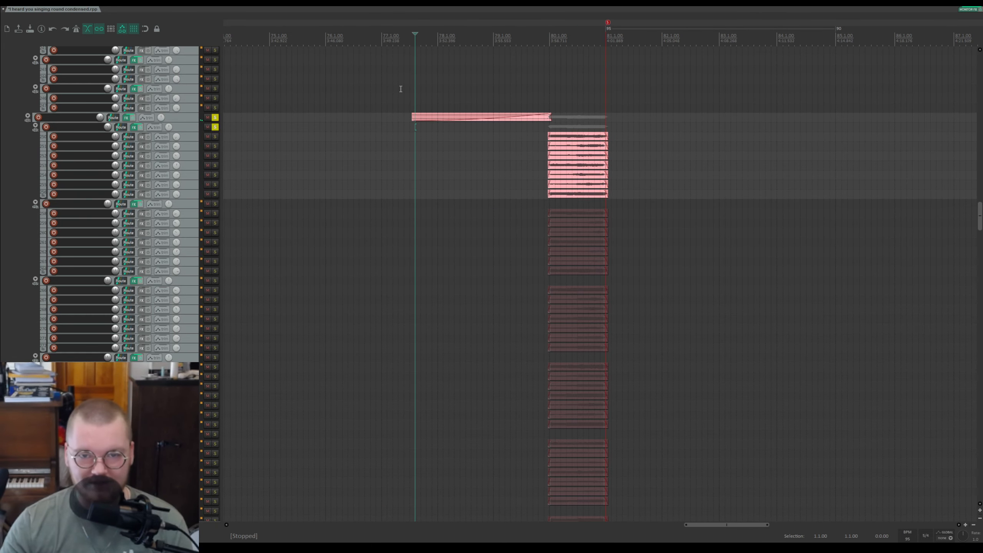
pyautogui.click(215, 127)
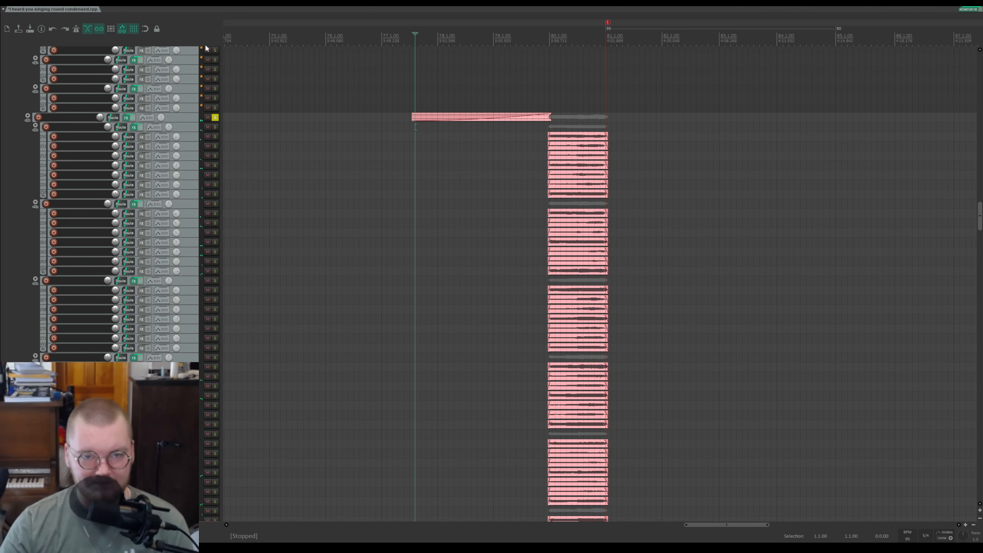
# Step: Solo the first and second pink subfolders and play from the start of their items
pyautogui.scroll(-10, 154, 165)
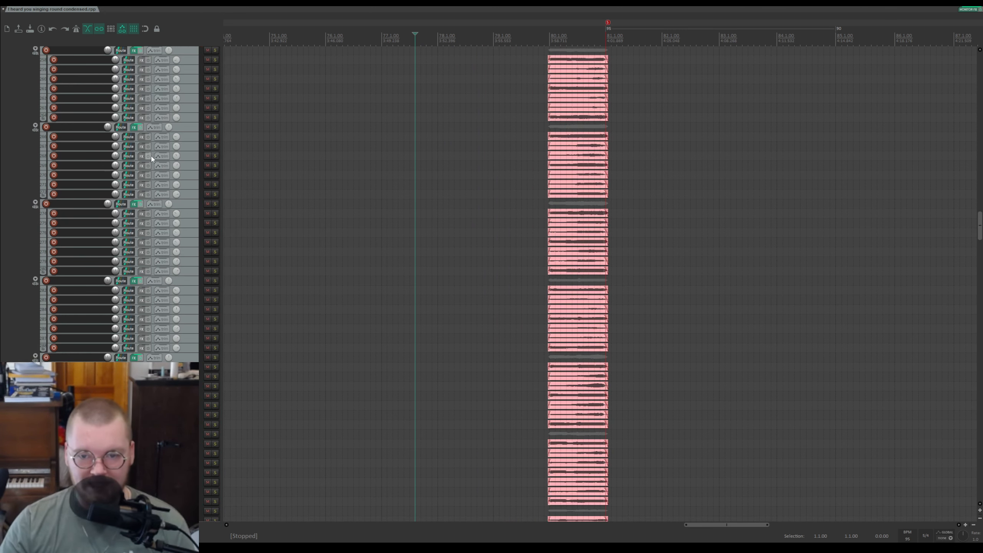
pyautogui.scroll(10, 153, 165)
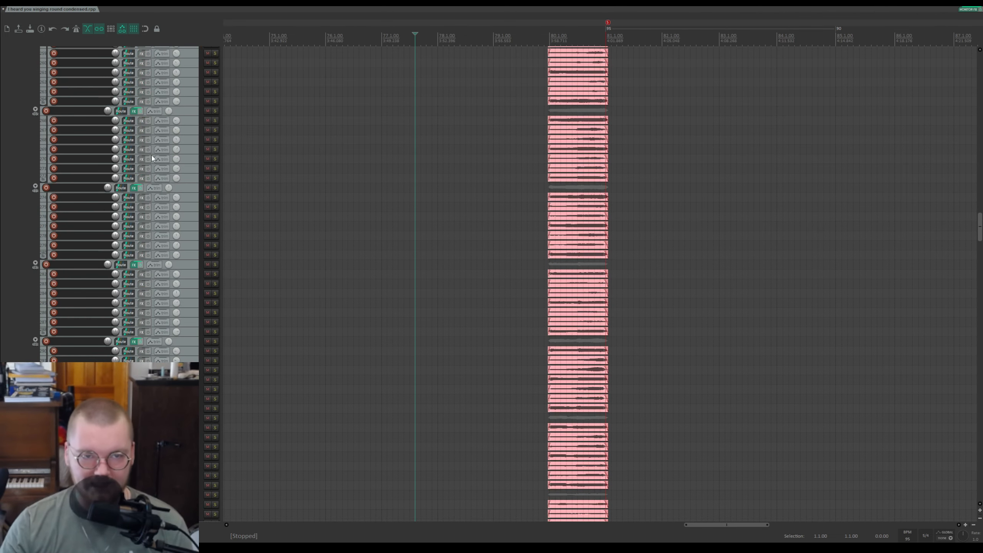
pyautogui.scroll(1, 155, 169)
pyautogui.click(214, 158)
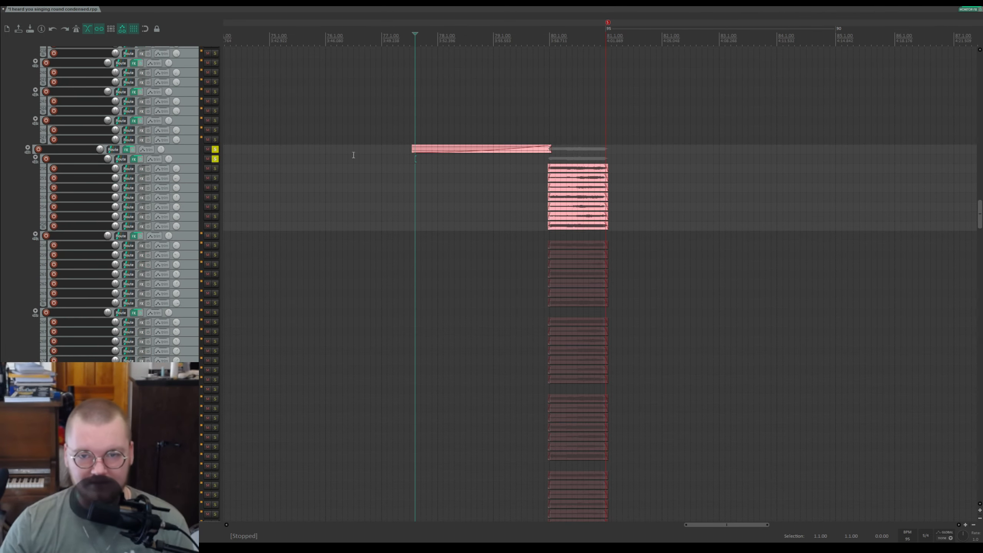
pyautogui.scroll(3, 607, 110)
pyautogui.moveTo(818, 25); pyautogui.dragTo(401, 48)
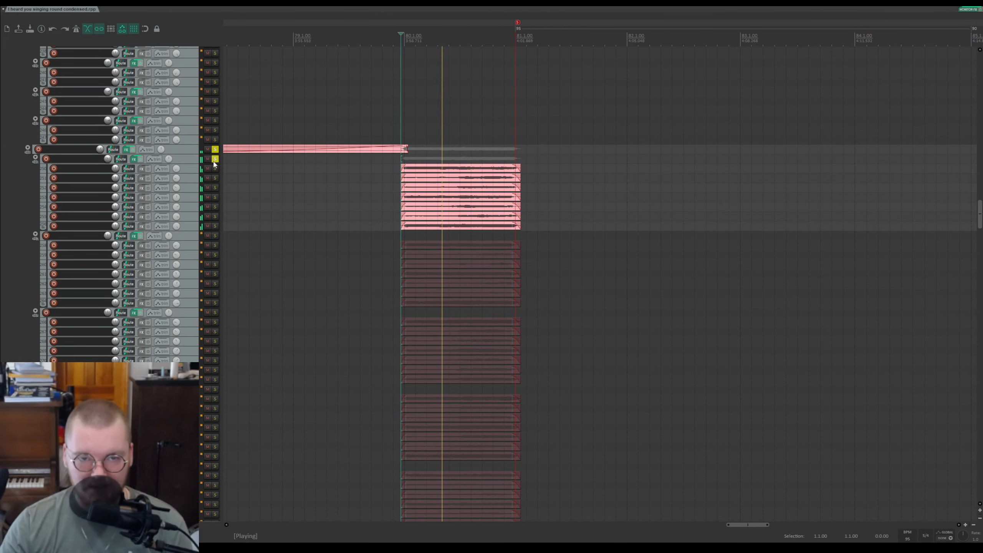
pyautogui.click(214, 235)
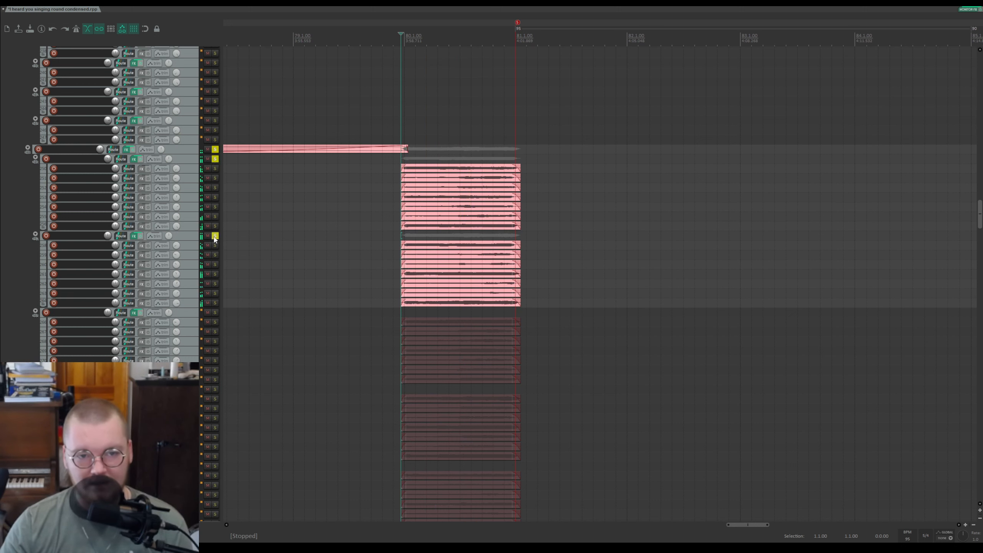
# Step: Briefly solo the third pink subfolder during playback, then unsolo it
pyautogui.scroll(-5, 163, 205)
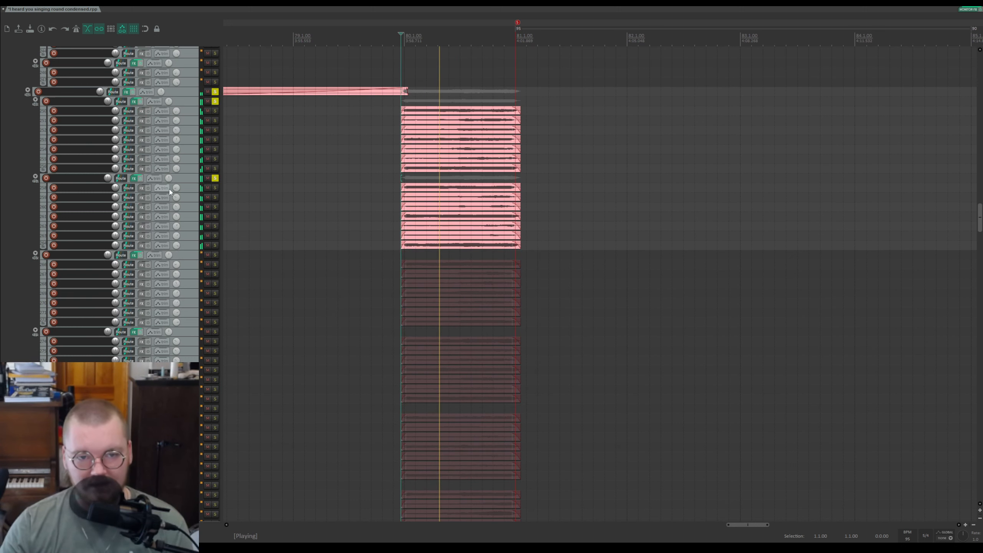
pyautogui.scroll(-2, 173, 179)
pyautogui.press('space')
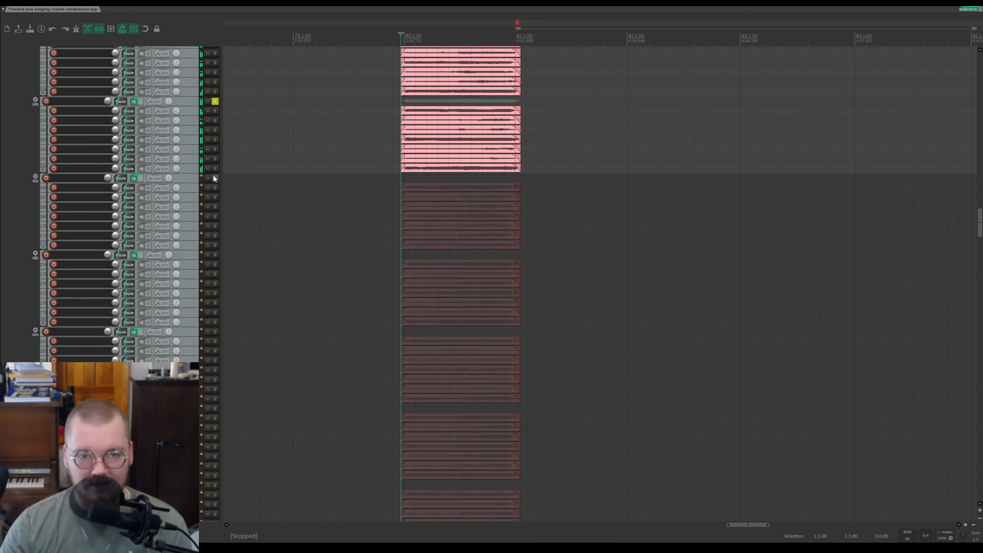
pyautogui.click(215, 178)
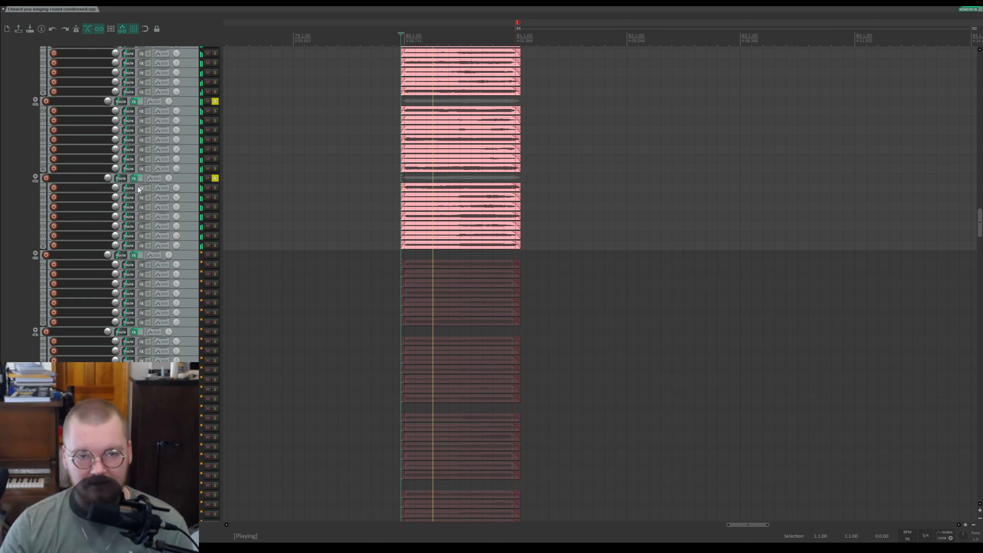
pyautogui.scroll(-4, 170, 182)
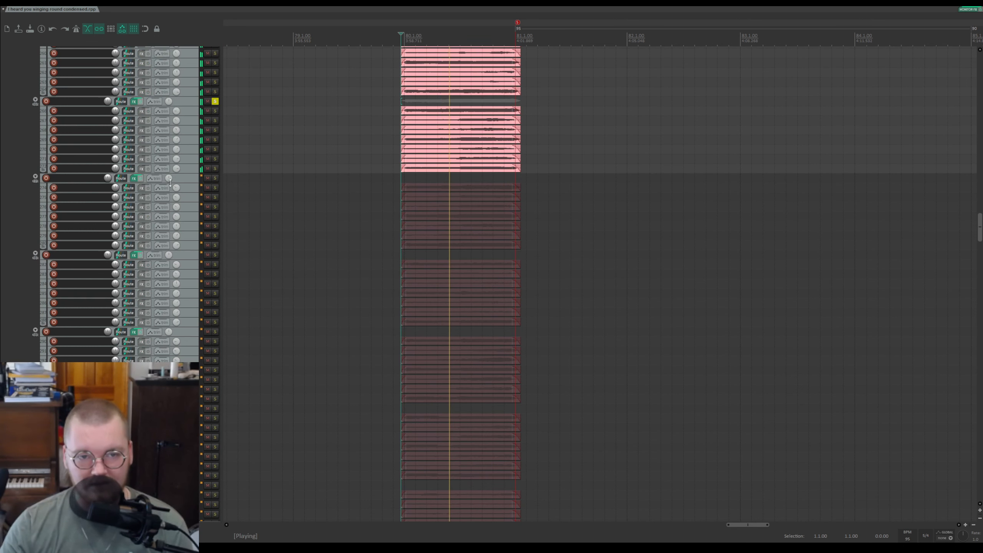
pyautogui.click(215, 178)
# Step: Solo the third pink subfolder alongside the first two while the section plays
pyautogui.scroll(-5, 175, 172)
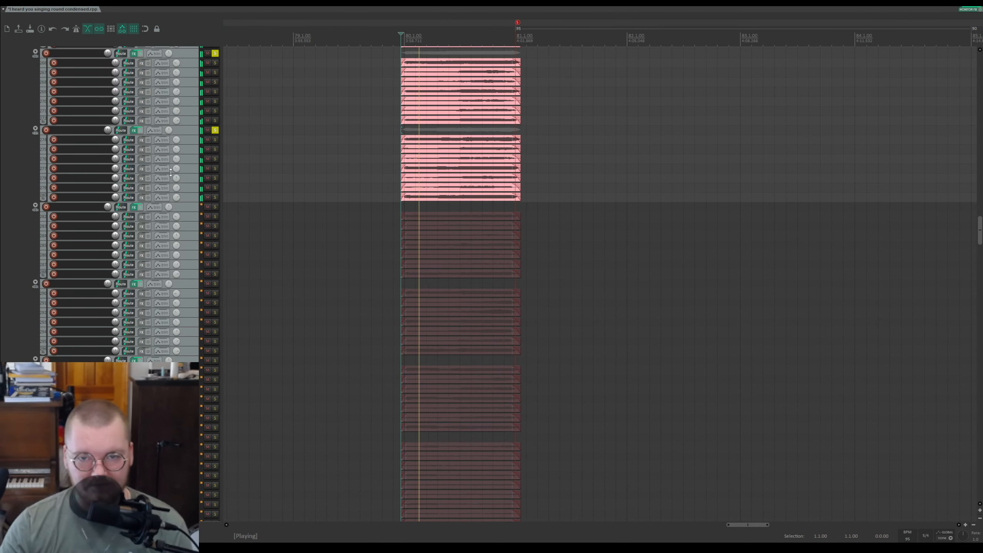
pyautogui.scroll(2, 190, 182)
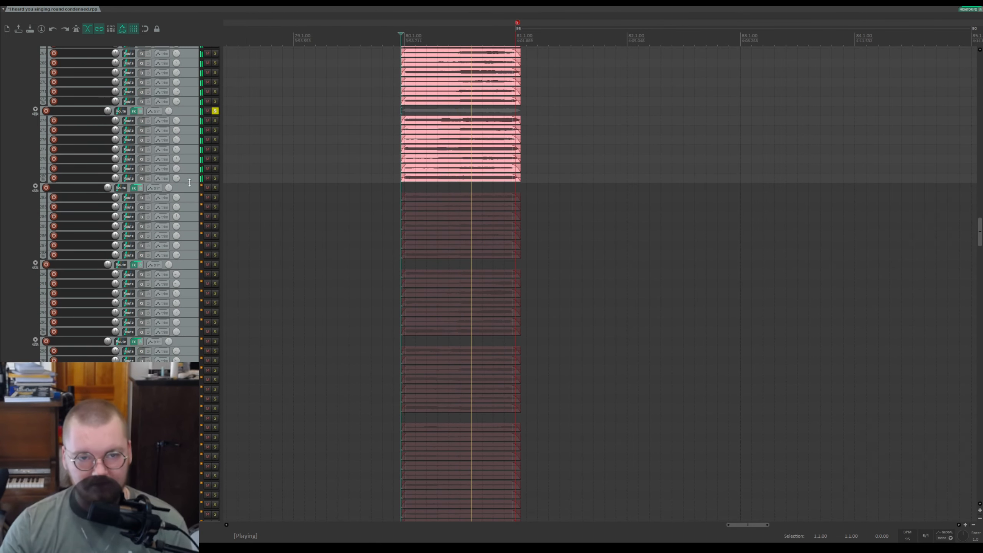
pyautogui.click(215, 188)
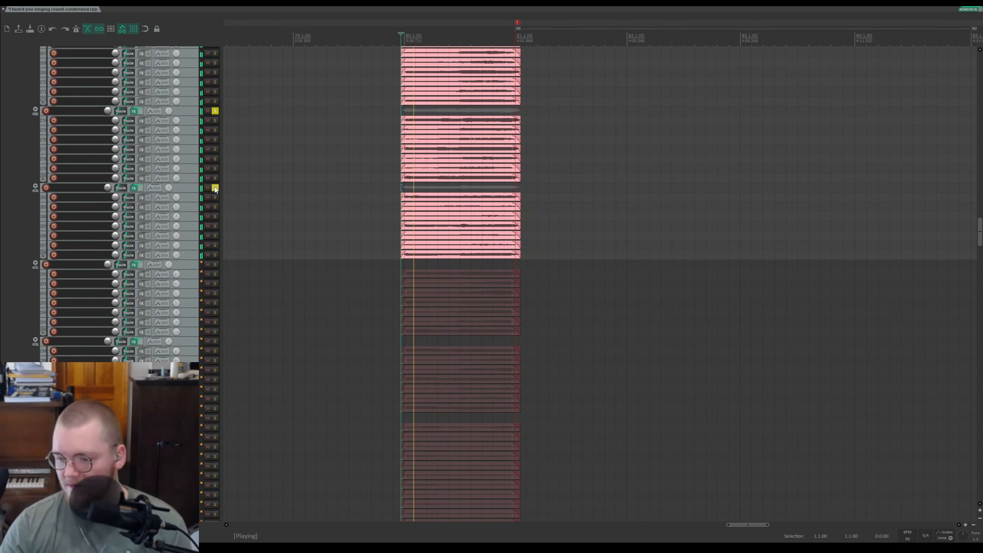
pyautogui.scroll(-3, 213, 192)
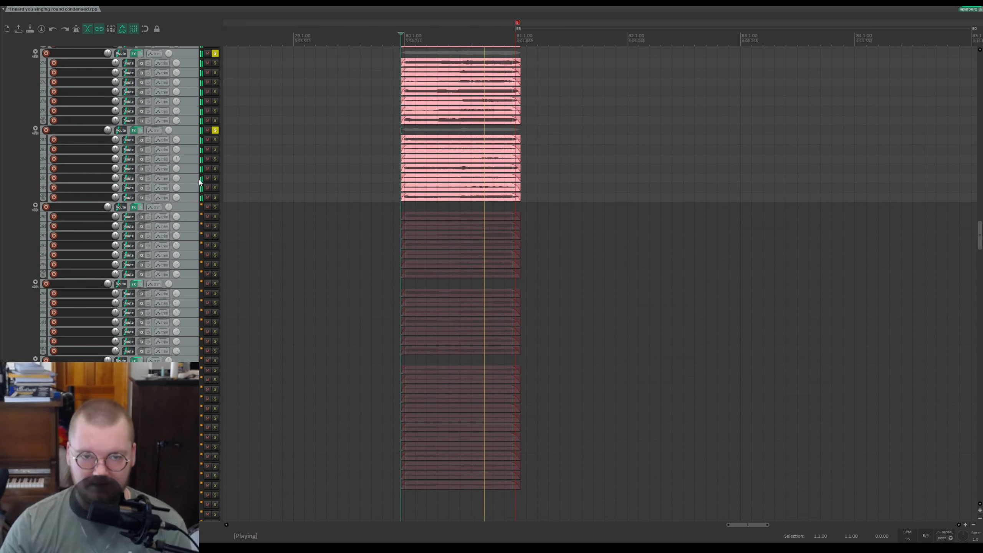
# Step: Solo the third pink subfolder during playback, then stop playback
pyautogui.click(215, 207)
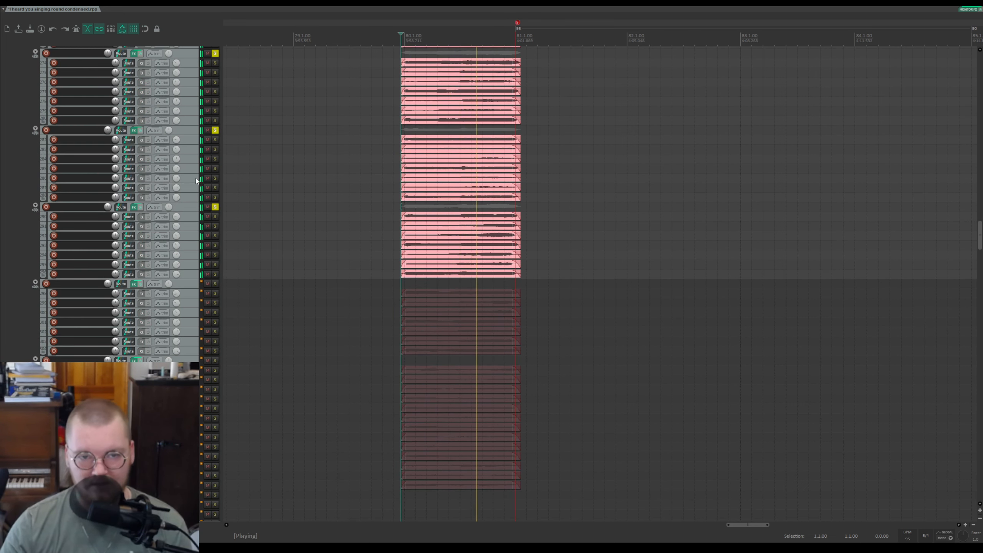
pyautogui.scroll(-4, 209, 194)
pyautogui.click(215, 207)
pyautogui.click(215, 206)
pyautogui.press('space')
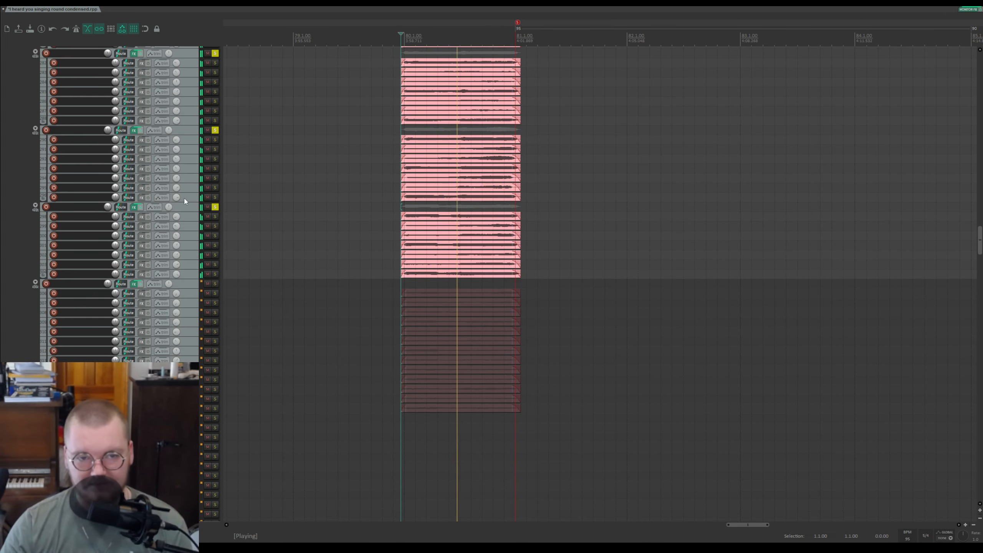
# Step: Solo the fourth pink subfolder, then clear the solos on all the pink subfolders
pyautogui.scroll(-3, 190, 236)
pyautogui.click(215, 235)
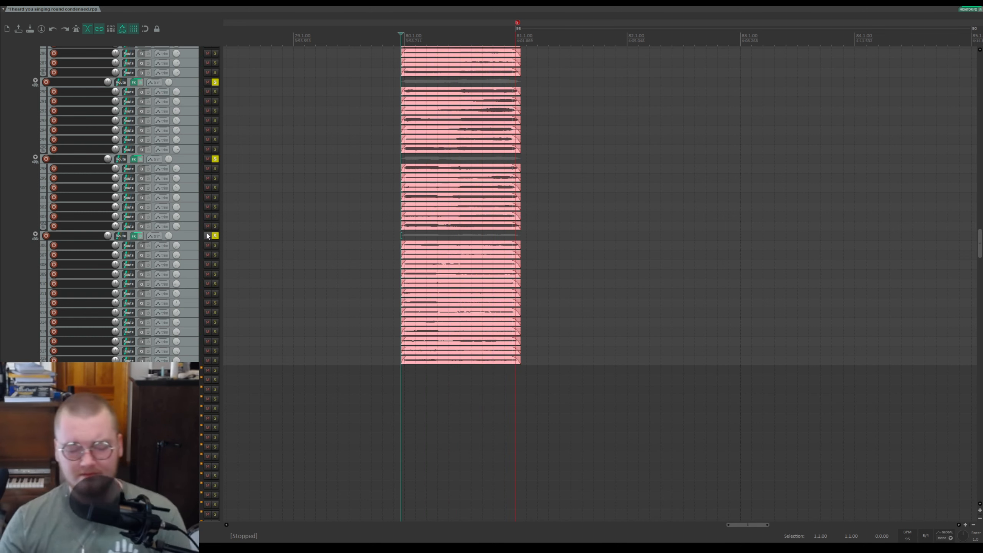
pyautogui.scroll(1, 205, 232)
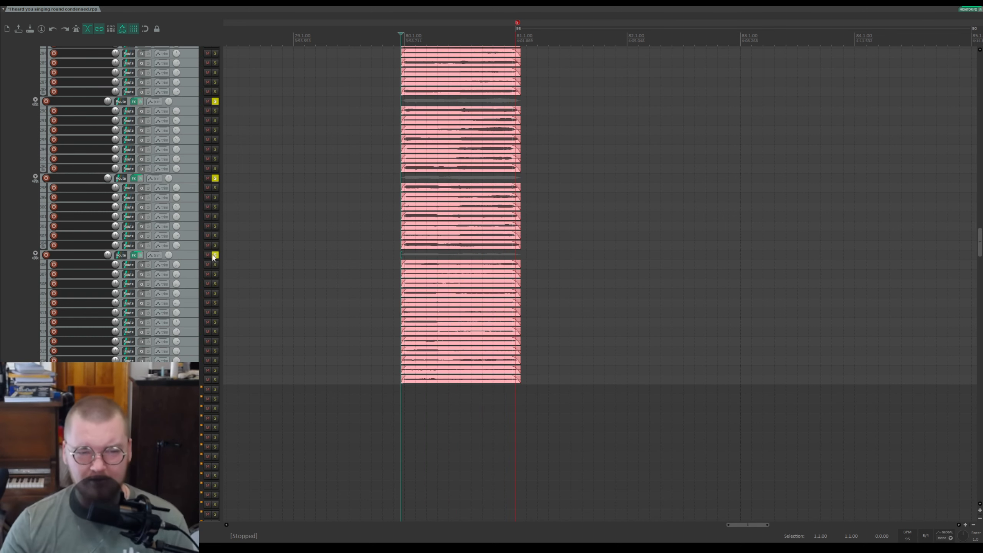
pyautogui.moveTo(215, 257); pyautogui.dragTo(215, 102)
pyautogui.scroll(11, 205, 155)
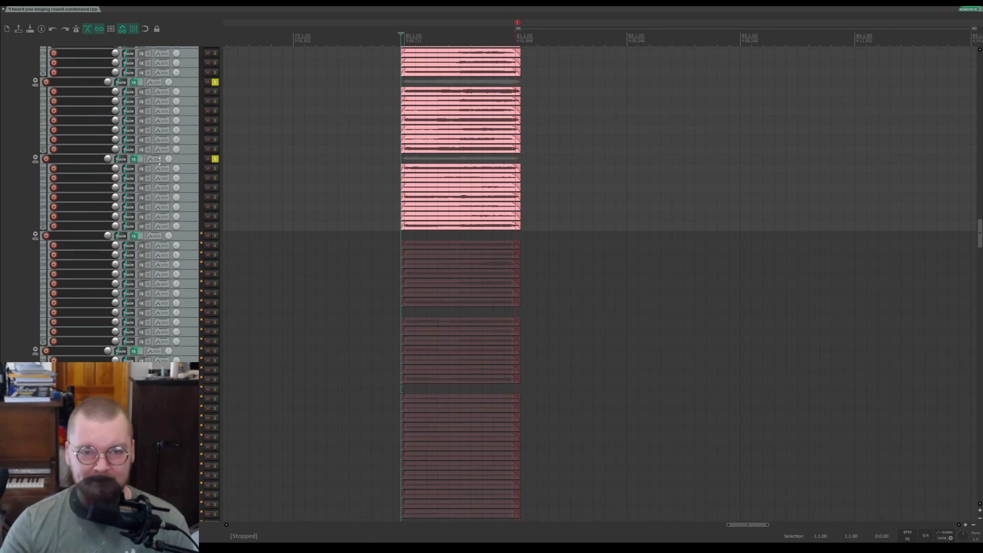
pyautogui.scroll(4, 213, 262)
pyautogui.moveTo(217, 306); pyautogui.dragTo(214, 73)
pyautogui.scroll(10, 213, 78)
pyautogui.moveTo(212, 158); pyautogui.dragTo(215, 152)
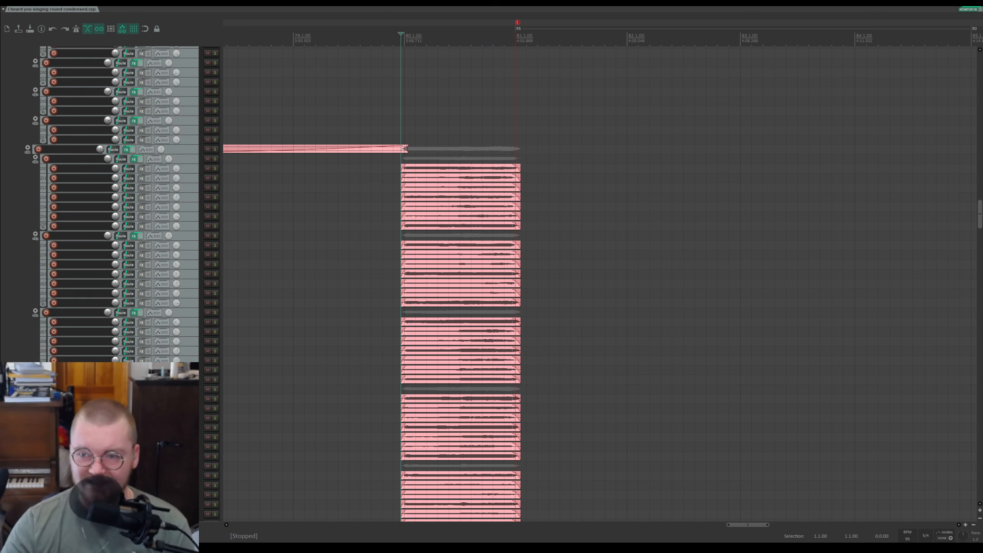
# Step: Place the edit cursor shortly before the pink items begin and start playback
pyautogui.moveTo(980, 219); pyautogui.dragTo(936, 93)
pyautogui.click(474, 41)
pyautogui.press('space')
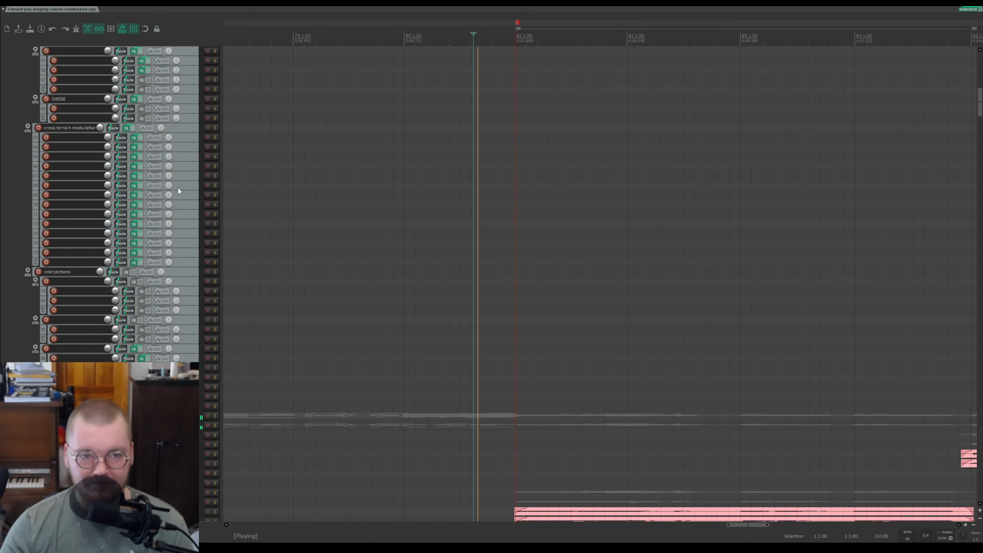
# Step: Scroll through the project's tracks during playback to review which items play in this section
pyautogui.scroll(-10, 192, 191)
pyautogui.scroll(-6, 150, 183)
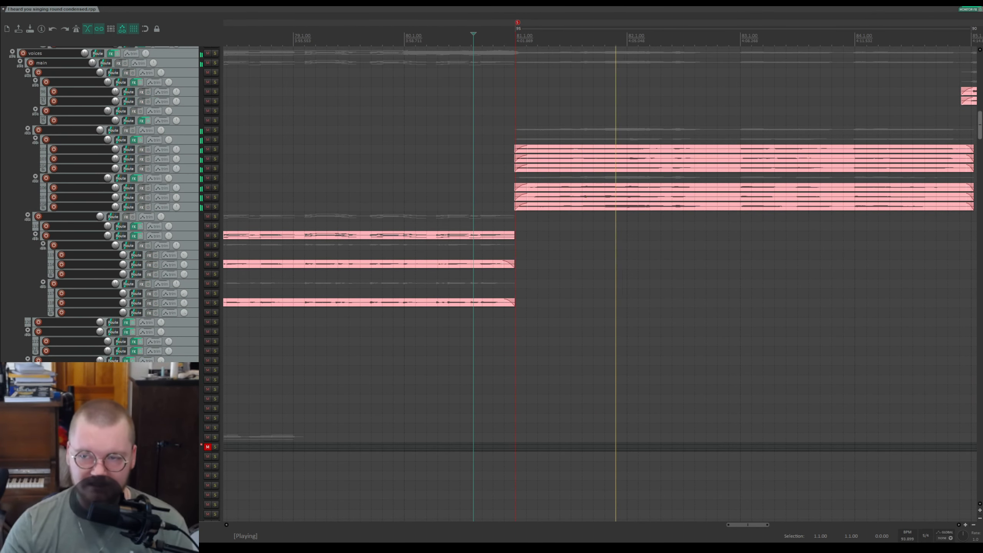
pyautogui.scroll(-3, 472, 193)
pyautogui.scroll(-3, 545, 194)
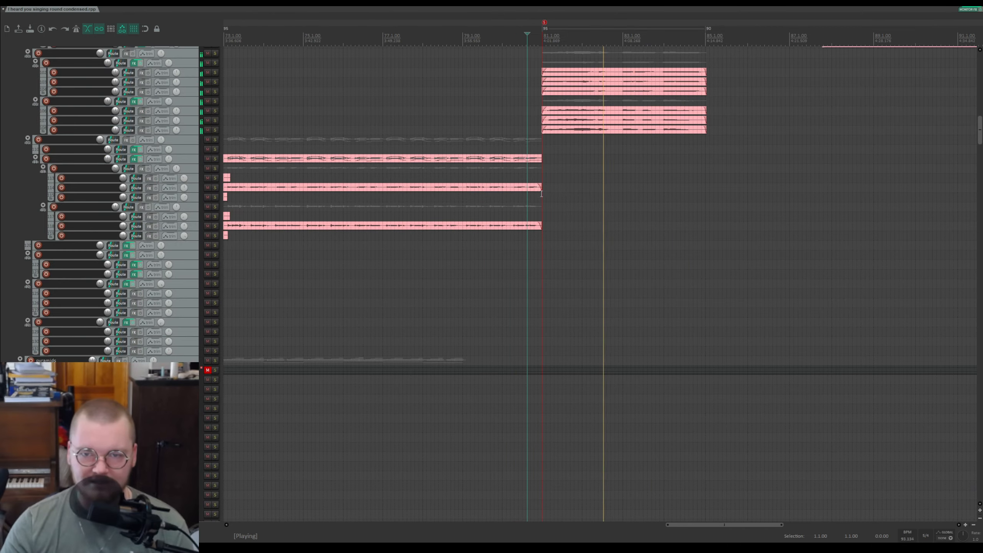
pyautogui.scroll(15, 542, 193)
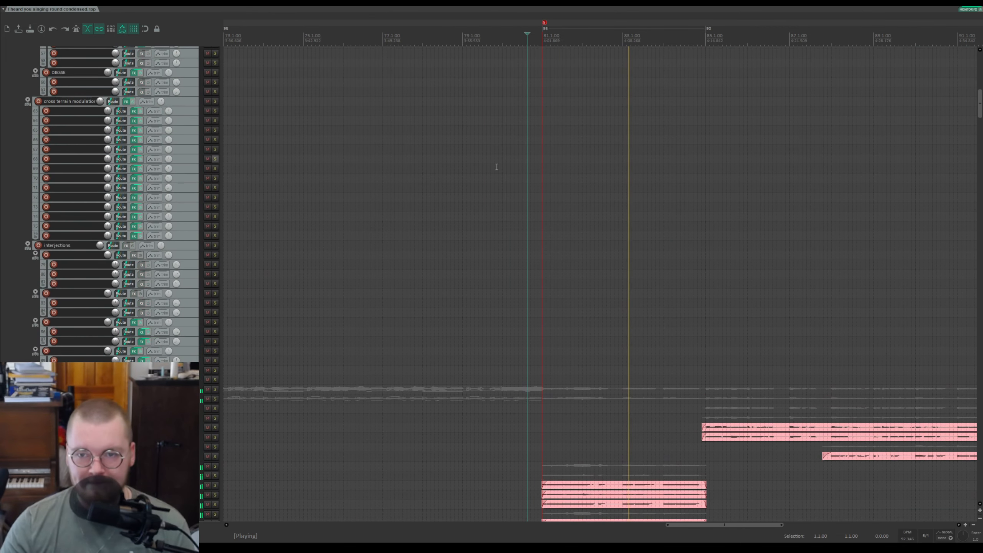
pyautogui.moveTo(980, 103); pyautogui.dragTo(979, 59)
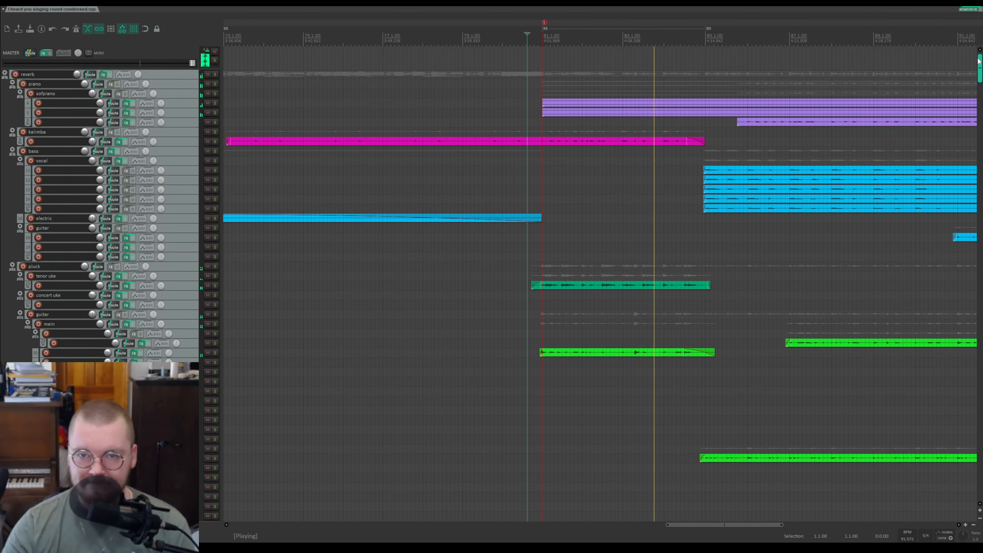
# Step: Stop playback, solo the piano folder and play it from the start of the section
pyautogui.press('space')
pyautogui.click(543, 38)
pyautogui.scroll(5, 553, 55)
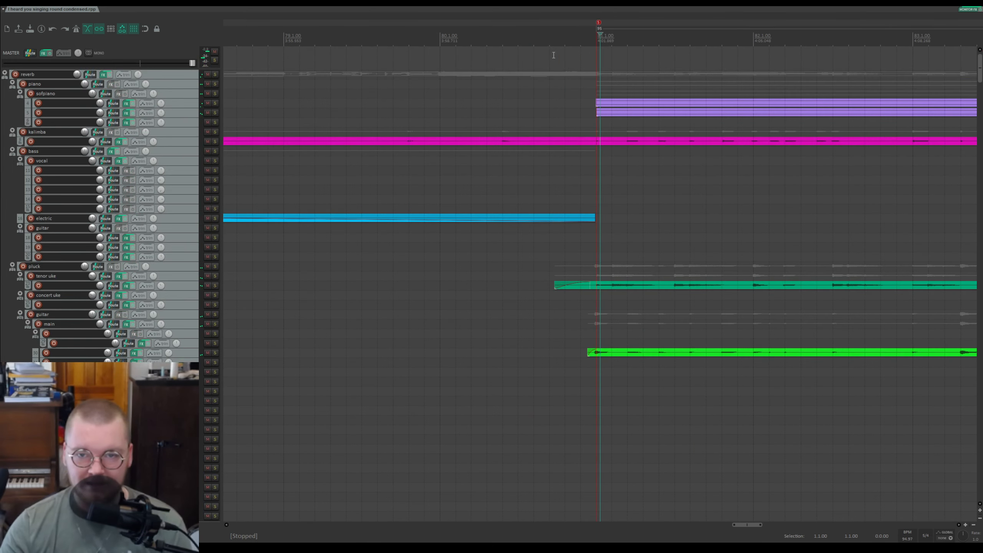
pyautogui.click(214, 84)
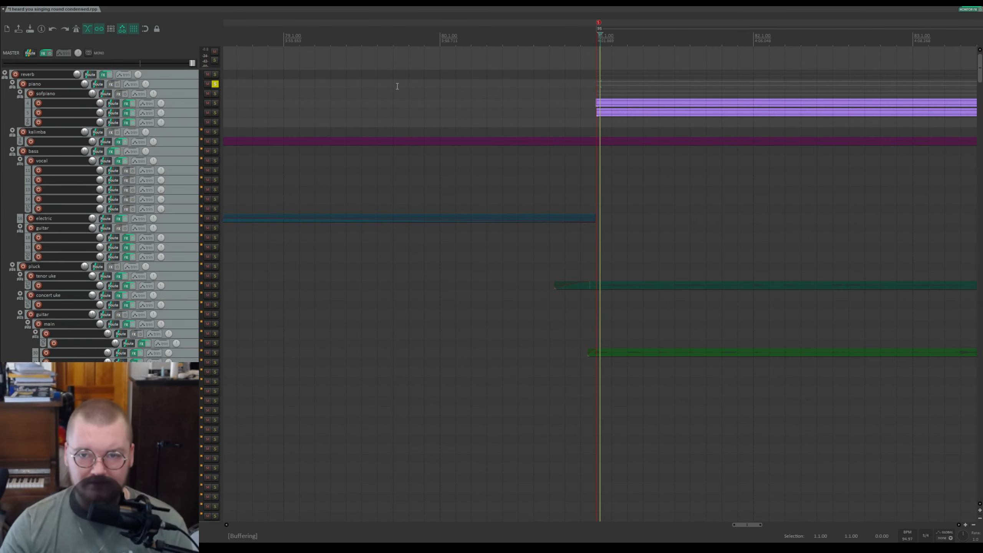
pyautogui.hotkey('ctrl', 's')
# Step: Enlarge the track heights to inspect the softpiano tracks and their items during playback
pyautogui.scroll(5, 179, 160)
pyautogui.scroll(5, 179, 161)
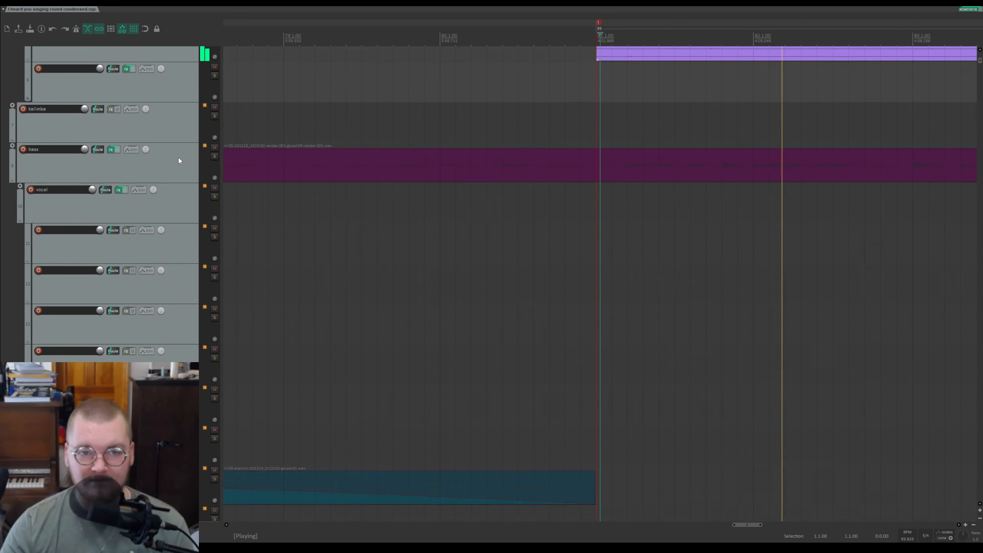
pyautogui.scroll(8, 178, 161)
pyautogui.scroll(-4, 580, 210)
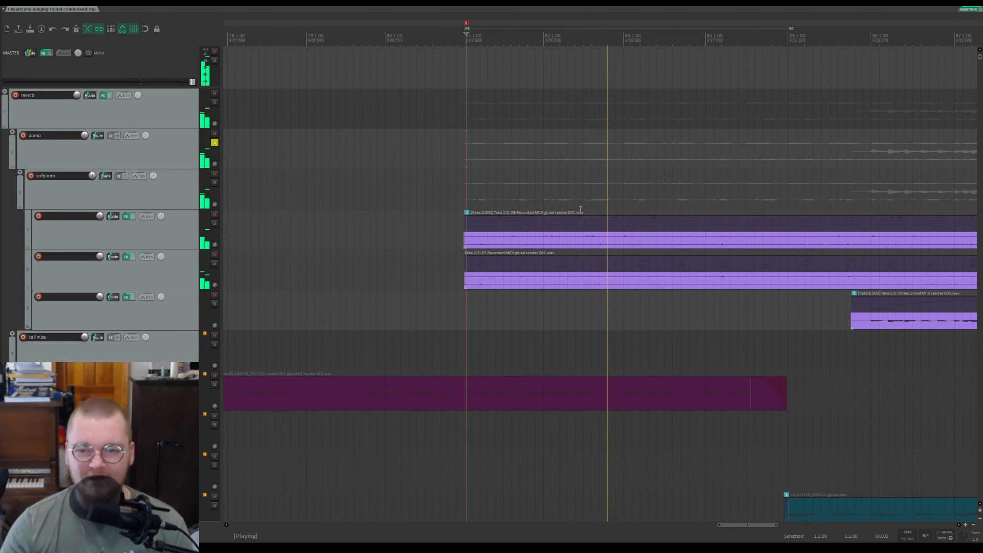
pyautogui.scroll(-3, 581, 210)
pyautogui.scroll(3, 579, 211)
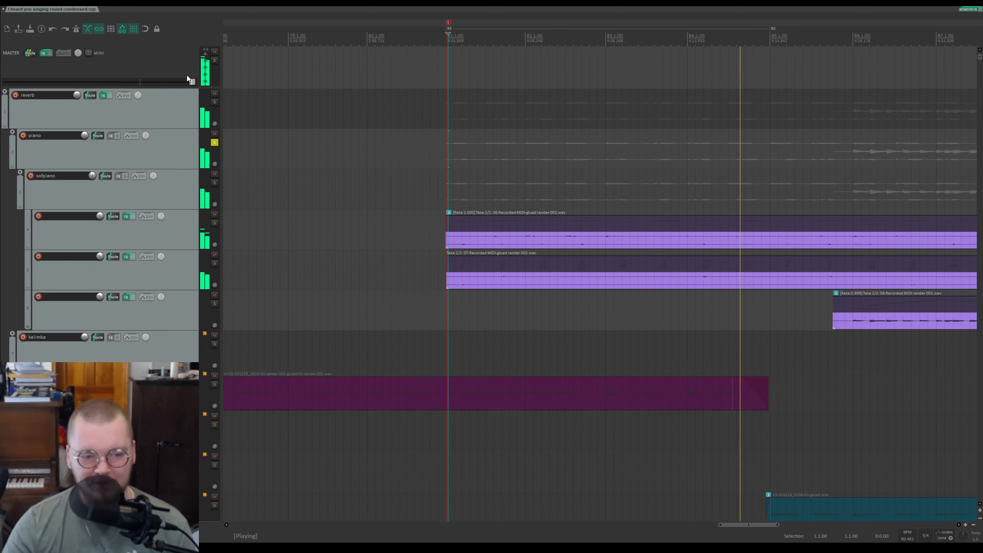
pyautogui.scroll(-2, 384, 239)
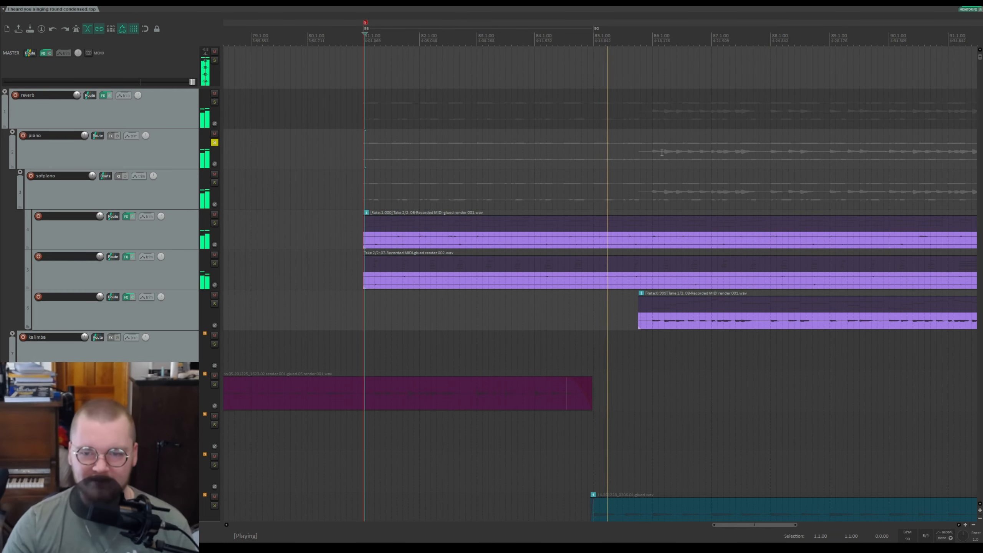
# Step: Mute the third track in the softpiano folder while the section plays
pyautogui.click(214, 295)
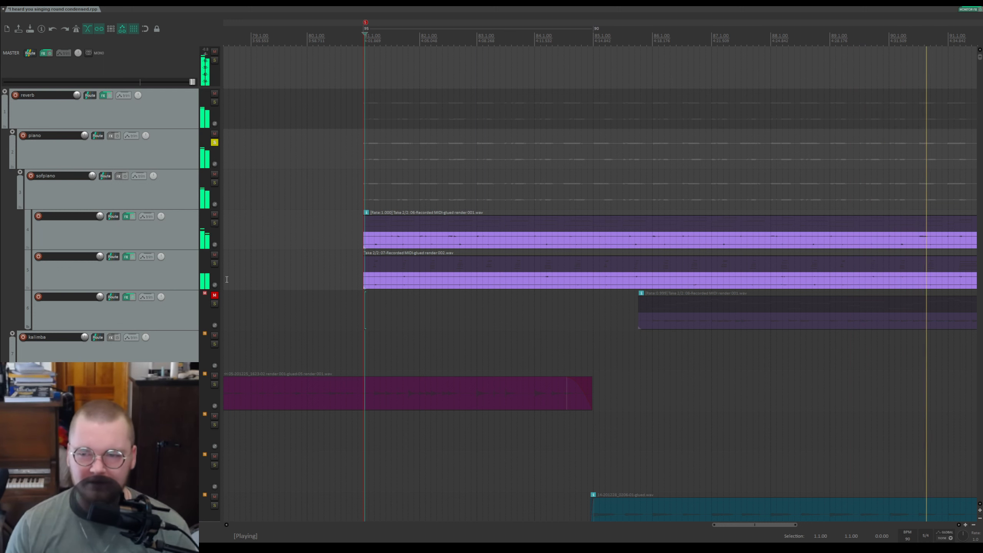
pyautogui.scroll(-3, 240, 251)
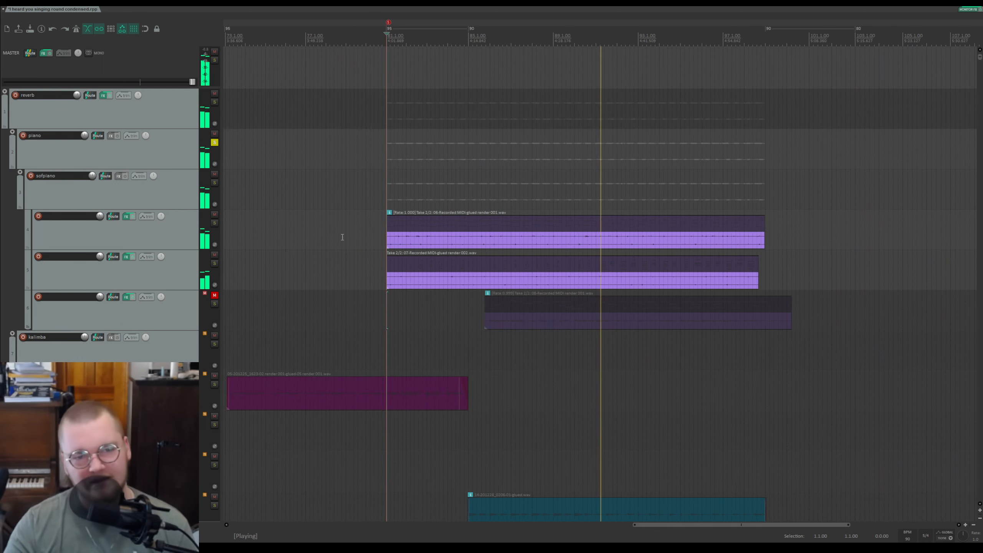
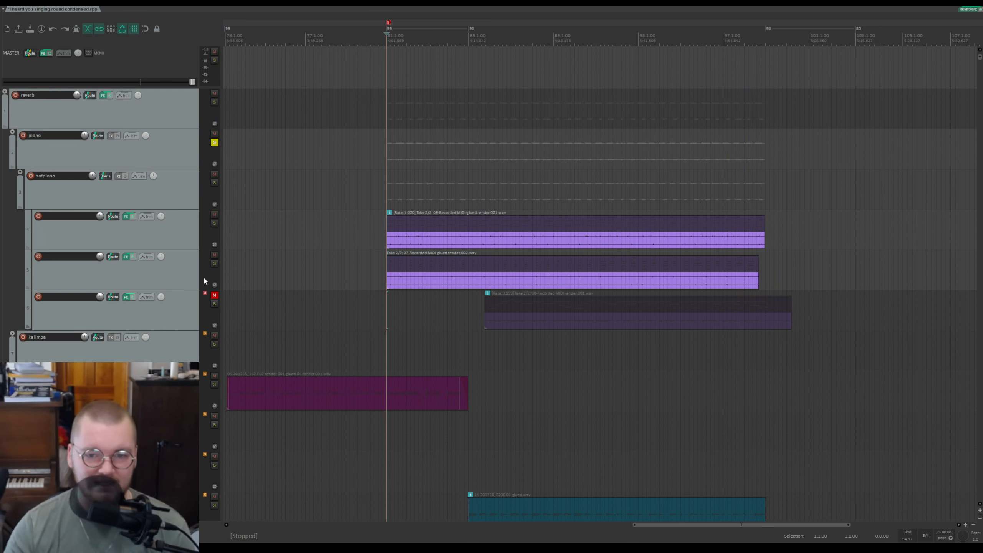
# Step: Unmute the third softpiano track, unsolo the piano folder and save the project
pyautogui.click(214, 296)
pyautogui.click(214, 142)
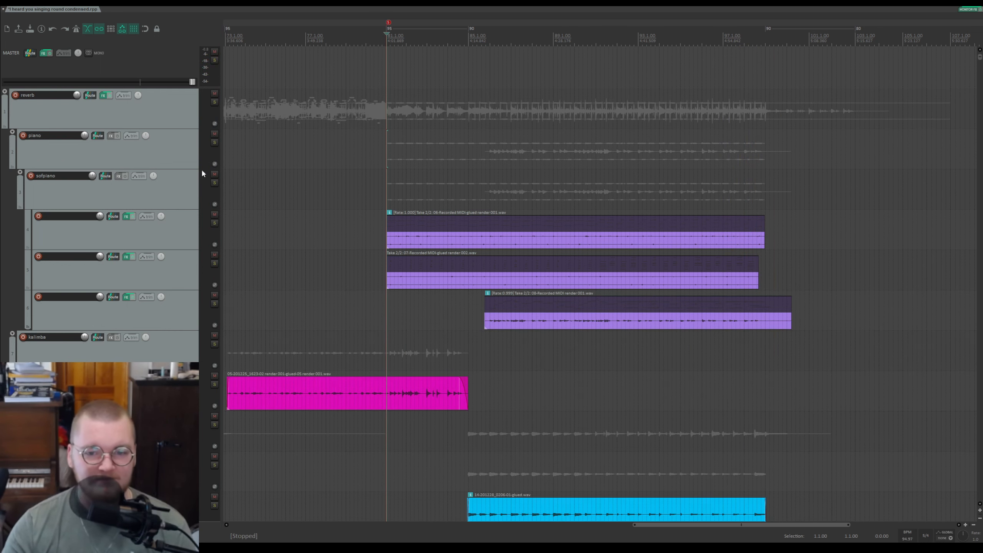
pyautogui.scroll(-5, 168, 213)
pyautogui.hotkey('ctrl', 's')
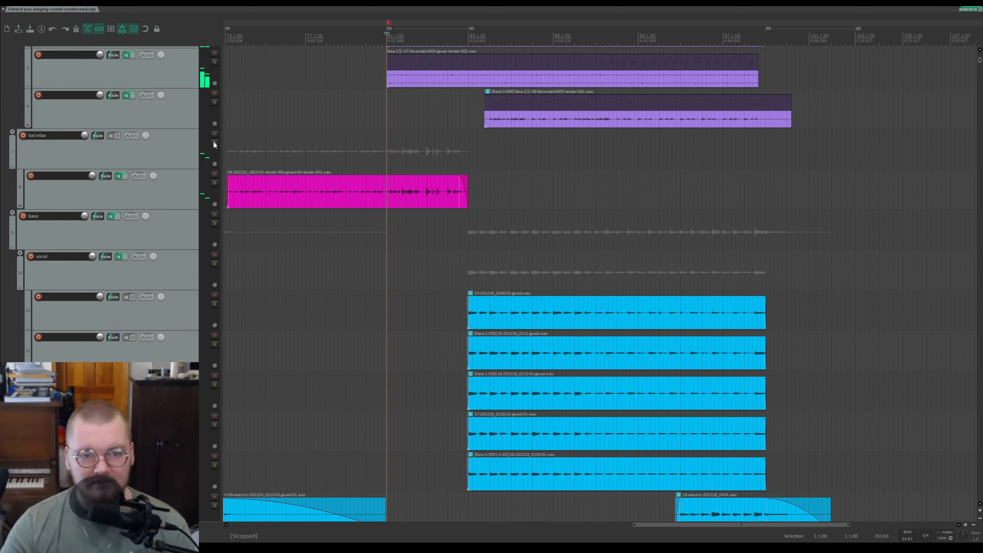
# Step: Solo the kalimba folder and play the section, then clear the kalimba solo
pyautogui.click(214, 142)
pyautogui.hotkey('ctrl', 's')
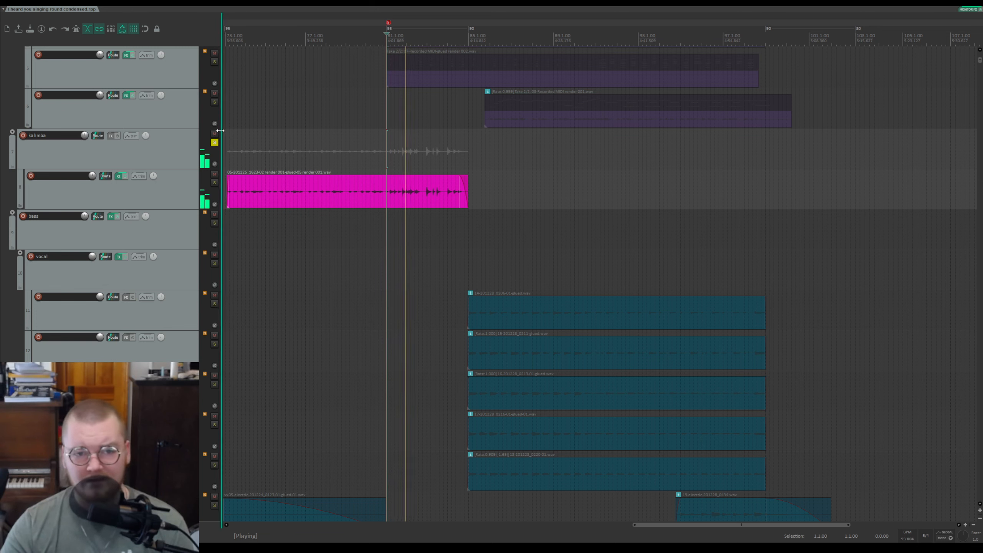
pyautogui.press('space')
pyautogui.click(214, 142)
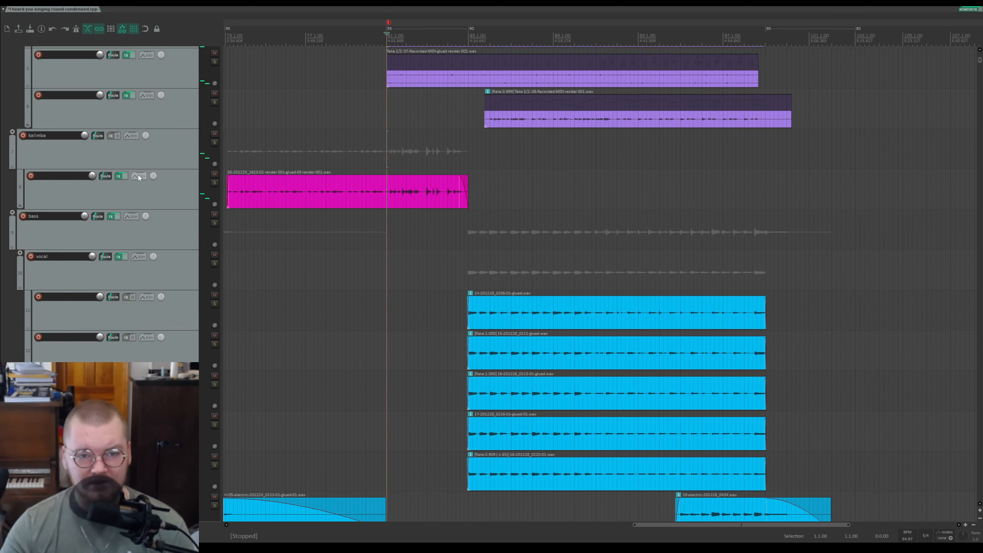
# Step: Solo the tenor uke folder and listen to its item in the section, then stop and clear the solo
pyautogui.scroll(-6, 140, 197)
pyautogui.scroll(-7, 42, 322)
pyautogui.scroll(5, 168, 335)
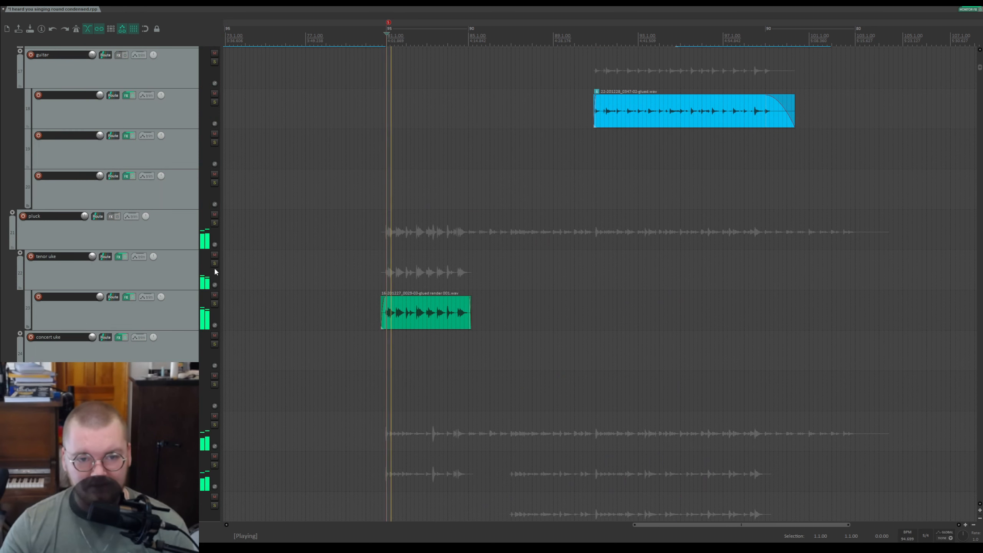
pyautogui.click(214, 264)
pyautogui.scroll(4, 353, 292)
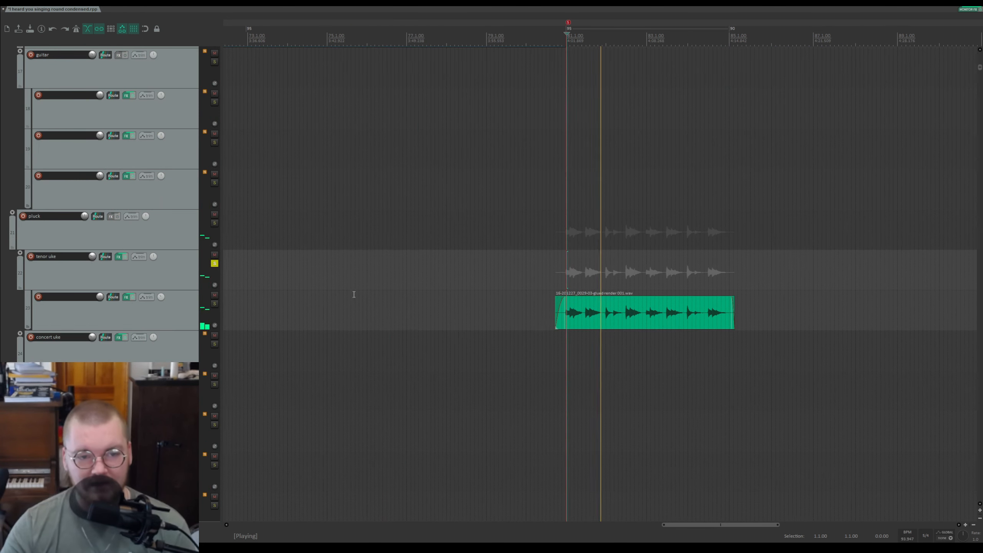
pyautogui.moveTo(610, 39); pyautogui.dragTo(512, 40)
pyautogui.press('Escape')
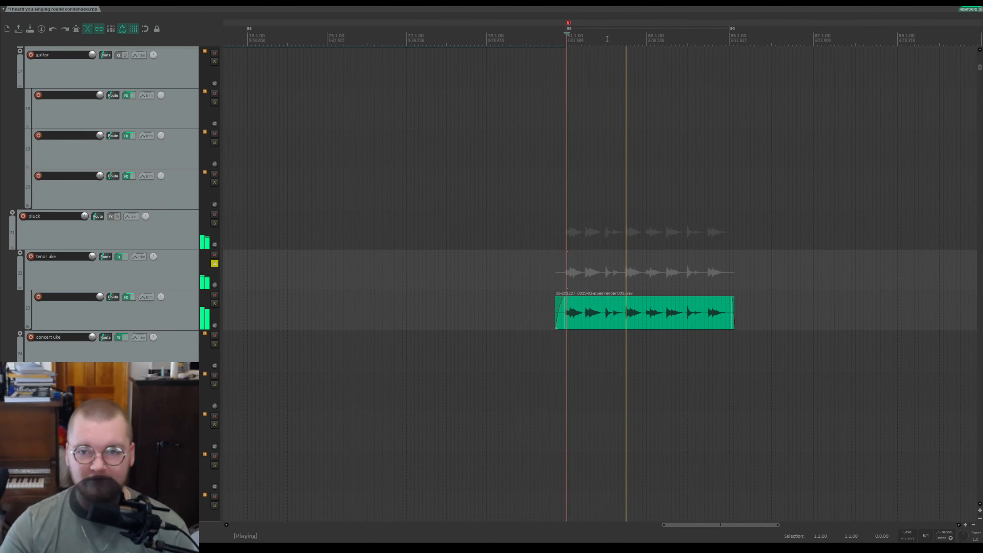
pyautogui.moveTo(616, 24); pyautogui.dragTo(478, 27)
pyautogui.scroll(-5, 130, 231)
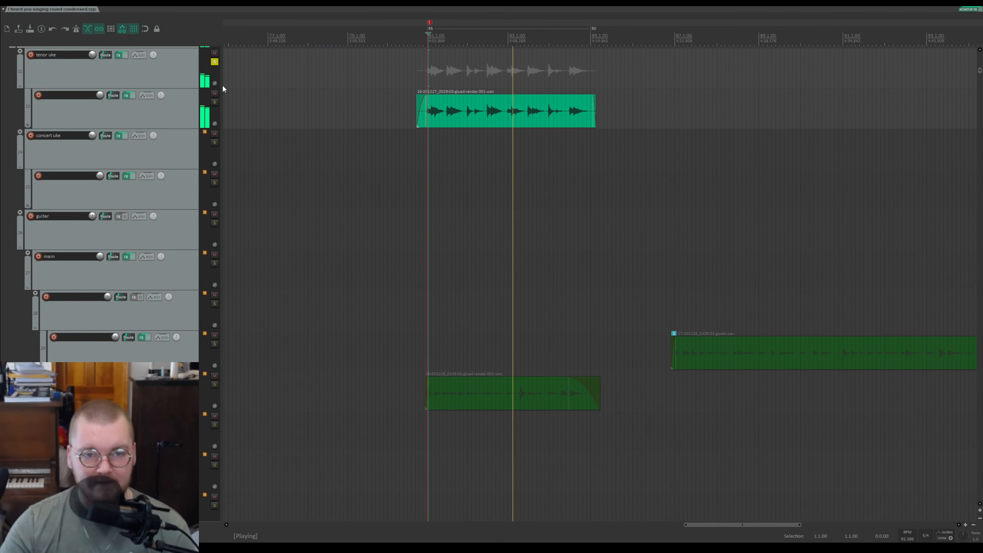
pyautogui.press('space')
pyautogui.click(214, 62)
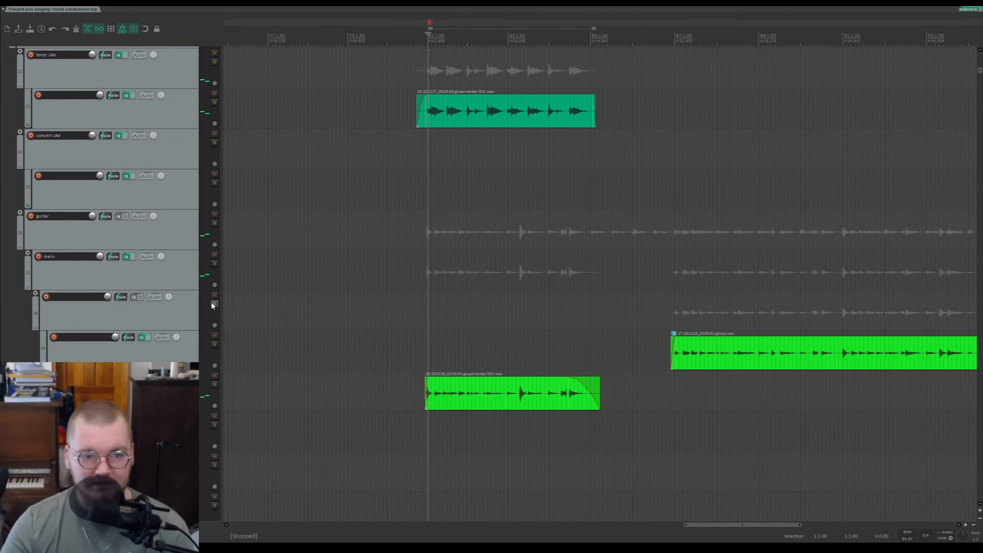
# Step: Solo the guitar track holding the green item at the section start, play it, then stop and clear the solo
pyautogui.click(214, 385)
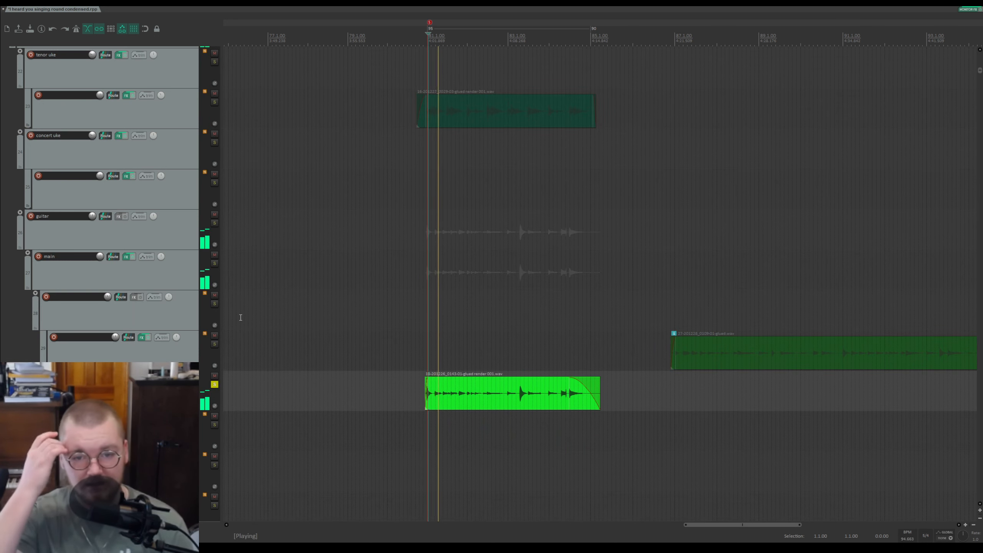
pyautogui.scroll(-5, 232, 271)
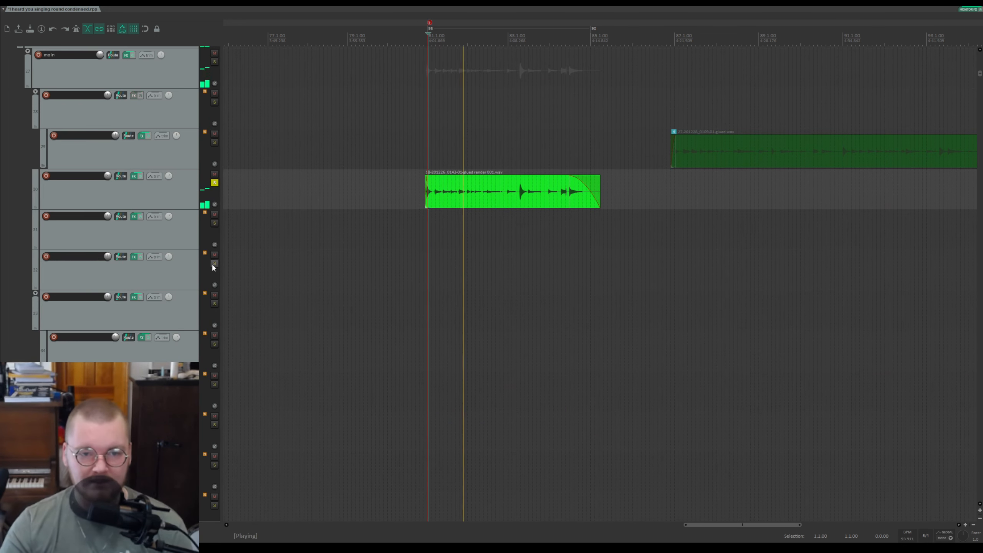
pyautogui.press('space')
pyautogui.click(215, 182)
# Step: Shrink all track heights and solo the first vocal folder in the voices group during playback
pyautogui.scroll(-7, 590, 114)
pyautogui.moveTo(981, 77); pyautogui.dragTo(981, 114)
pyautogui.press('`')
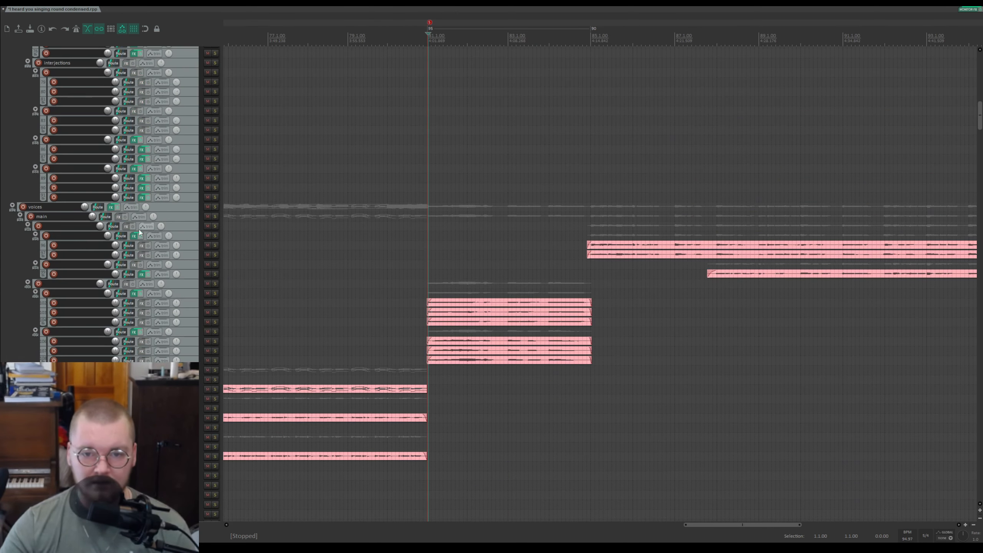
pyautogui.click(215, 283)
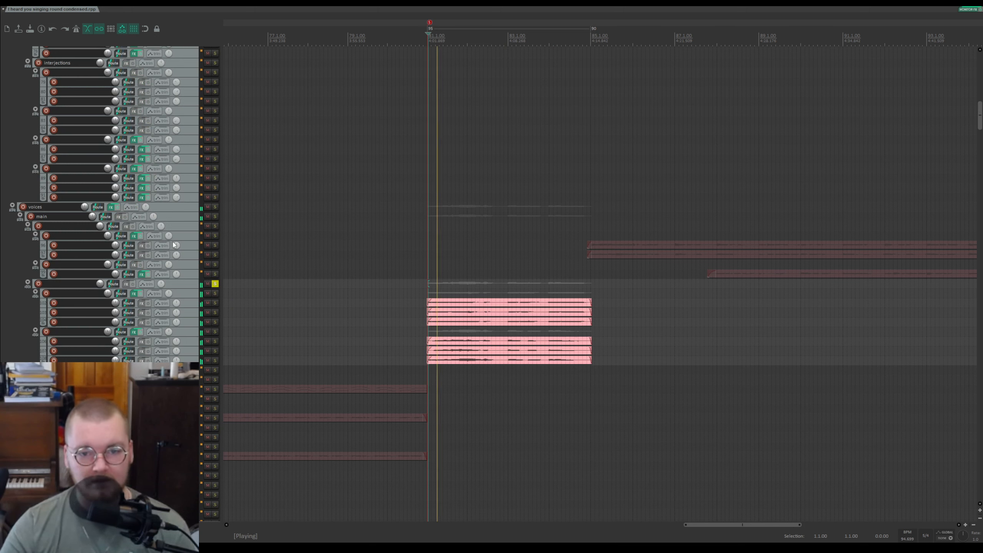
# Step: Solo the neighbouring vocal subfolders one at a time, then clear all vocal solos and stop playback
pyautogui.click(215, 293)
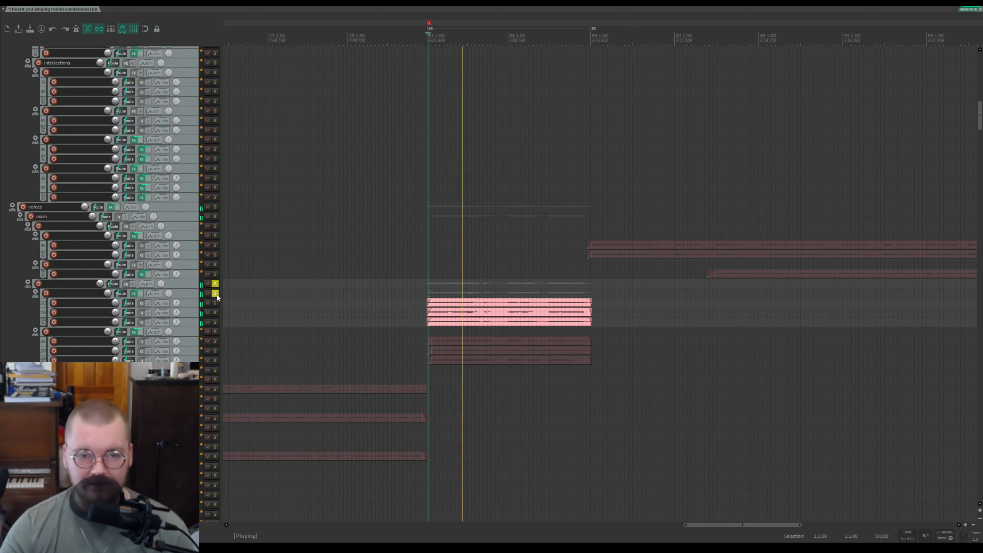
pyautogui.click(215, 293)
pyautogui.click(215, 331)
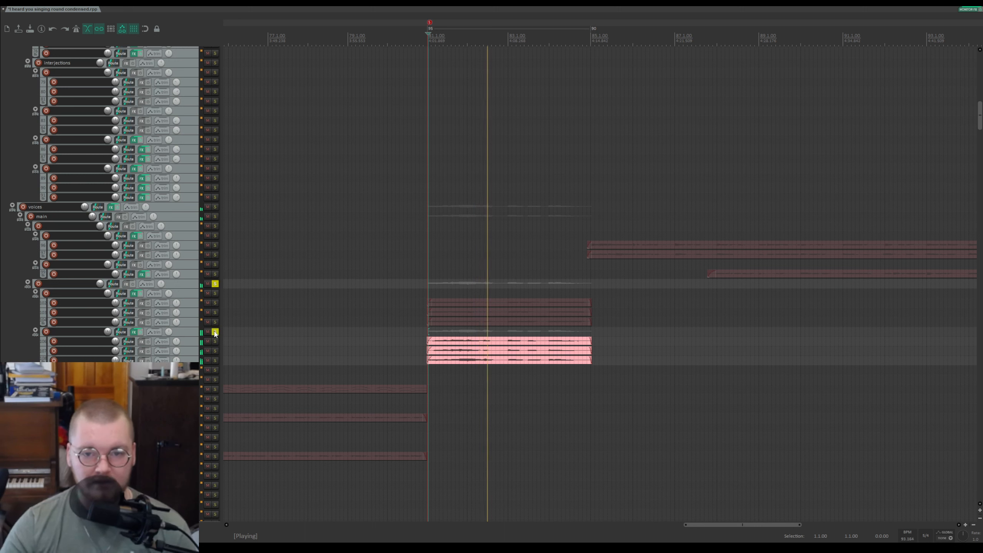
pyautogui.click(215, 332)
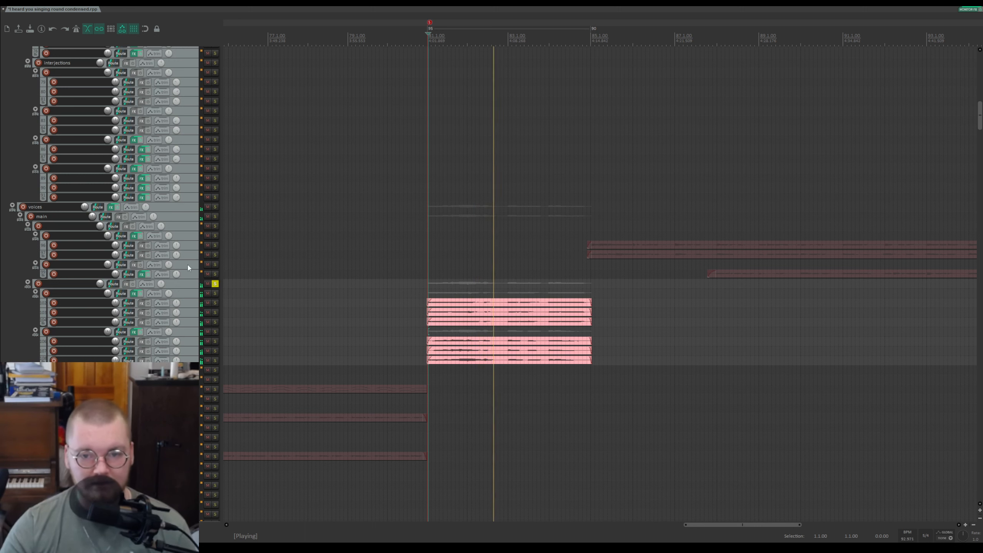
pyautogui.click(215, 284)
pyautogui.press('space')
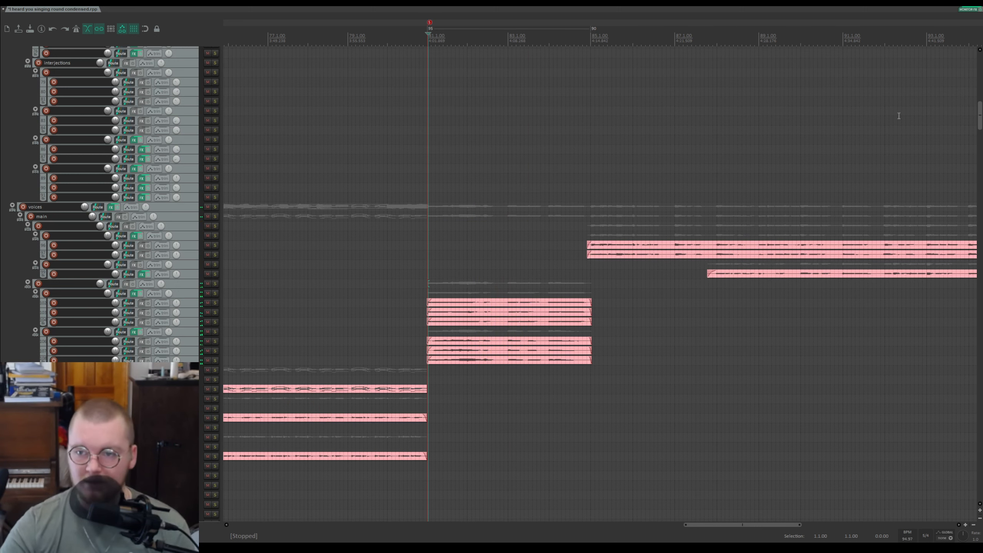
# Step: Scroll to the bottom of the track list and place the edit cursor shortly before the section start
pyautogui.moveTo(975, 116); pyautogui.dragTo(974, 486)
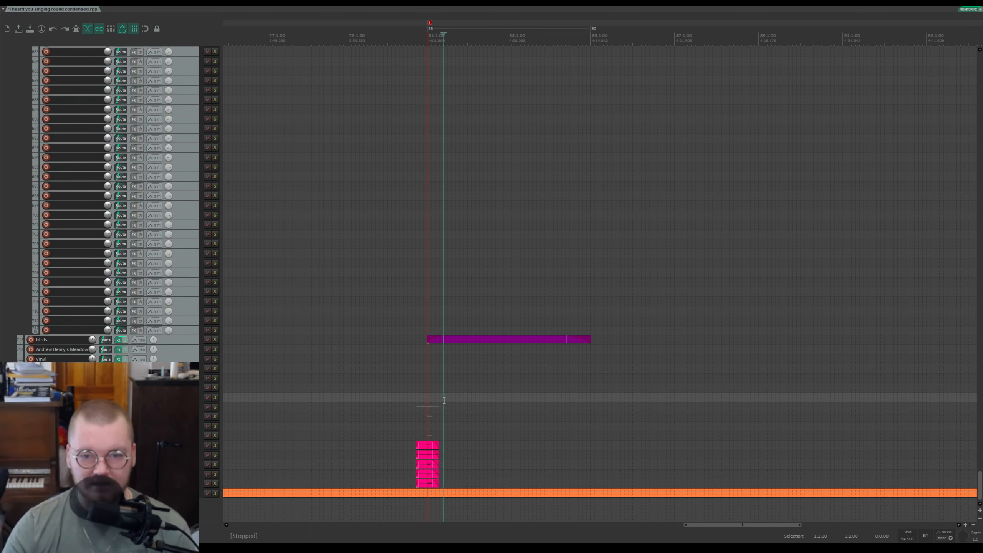
pyautogui.scroll(3, 423, 413)
pyautogui.scroll(-8, 477, 411)
pyautogui.scroll(-5, 477, 405)
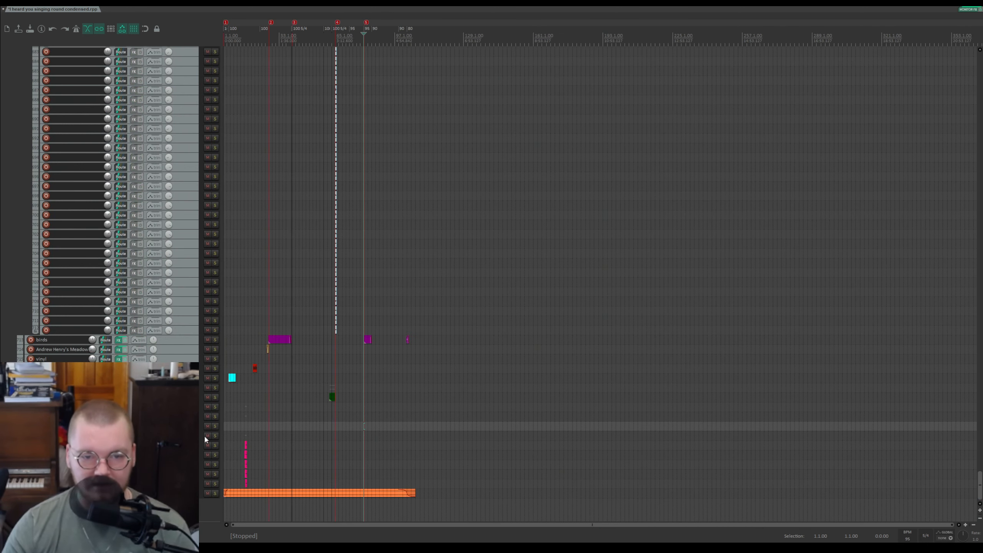
pyautogui.scroll(3, 298, 454)
pyautogui.scroll(6, 608, 441)
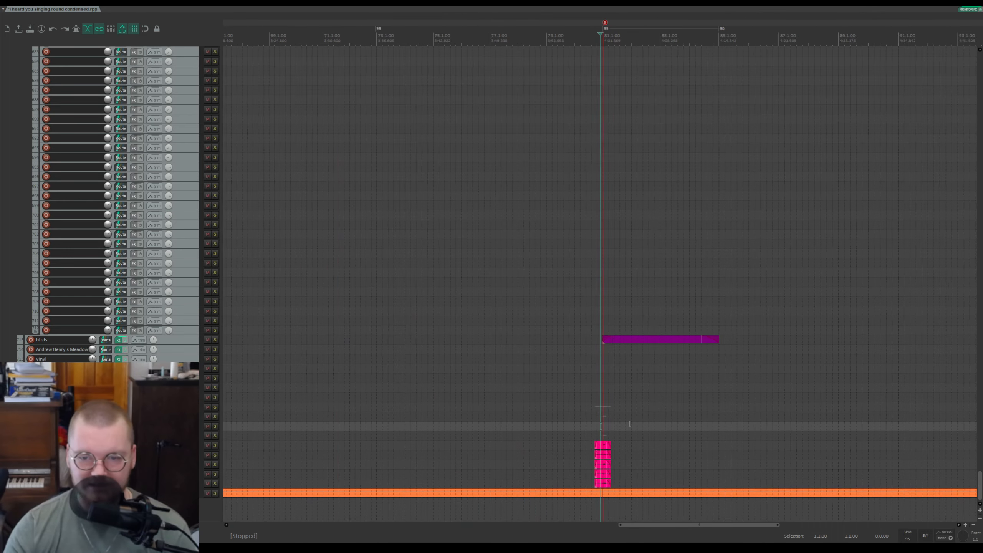
pyautogui.scroll(-3, 387, 409)
pyautogui.scroll(-8, 386, 409)
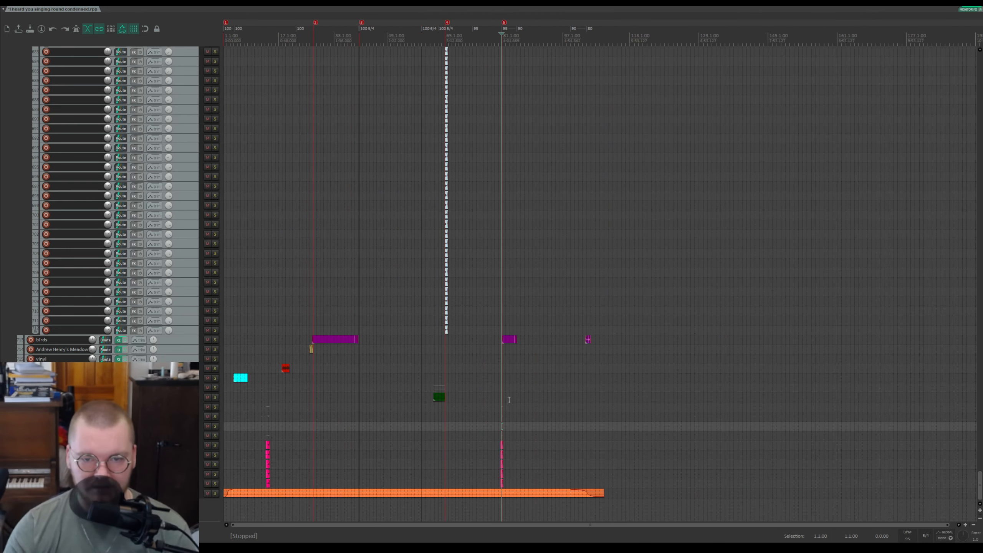
pyautogui.scroll(15, 509, 399)
pyautogui.click(572, 430)
# Step: Solo the track above the pink items and play from the cursor, then clear its solo and stop
pyautogui.click(215, 407)
pyautogui.press('space')
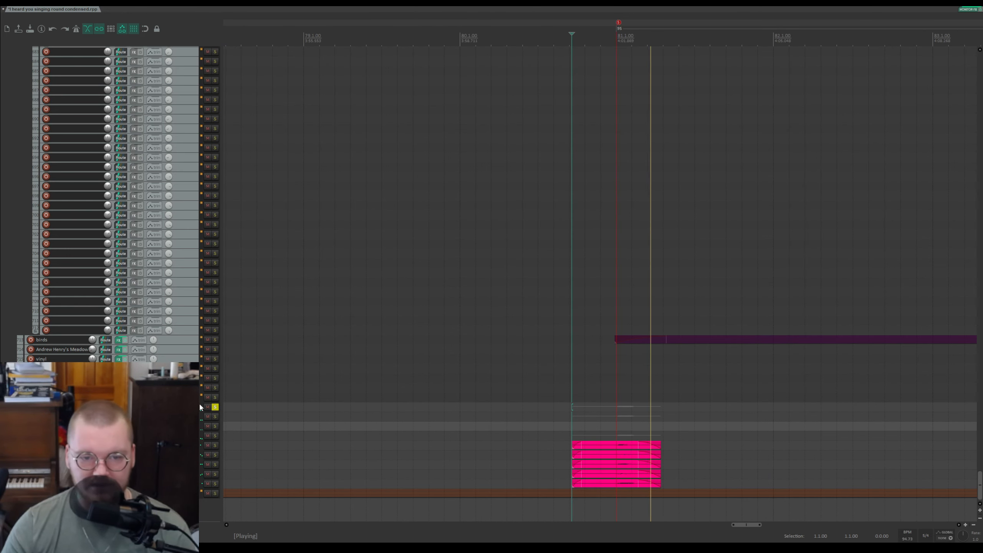
pyautogui.click(215, 406)
pyautogui.press('space')
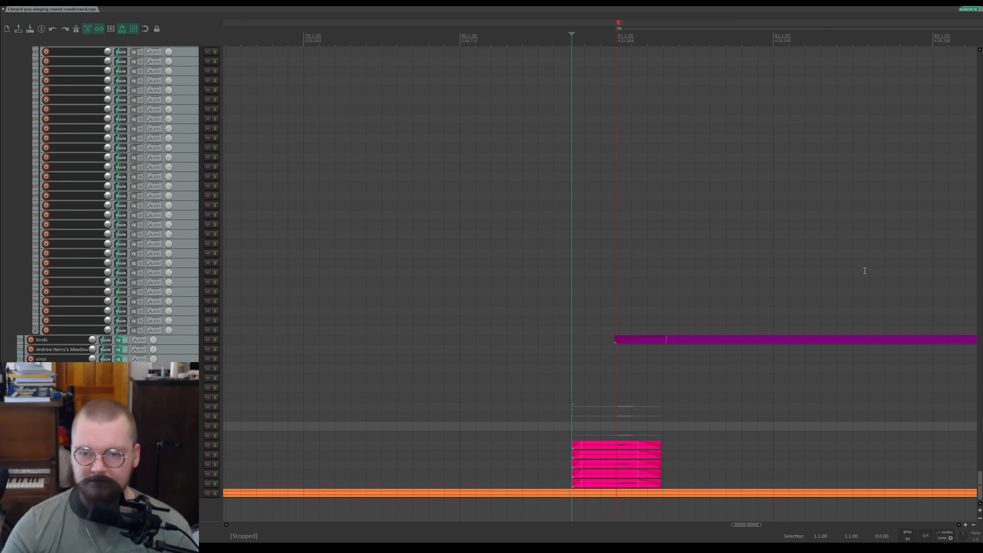
# Step: Start and stop playback from the edit cursor a few times to listen to the section
pyautogui.press('space')
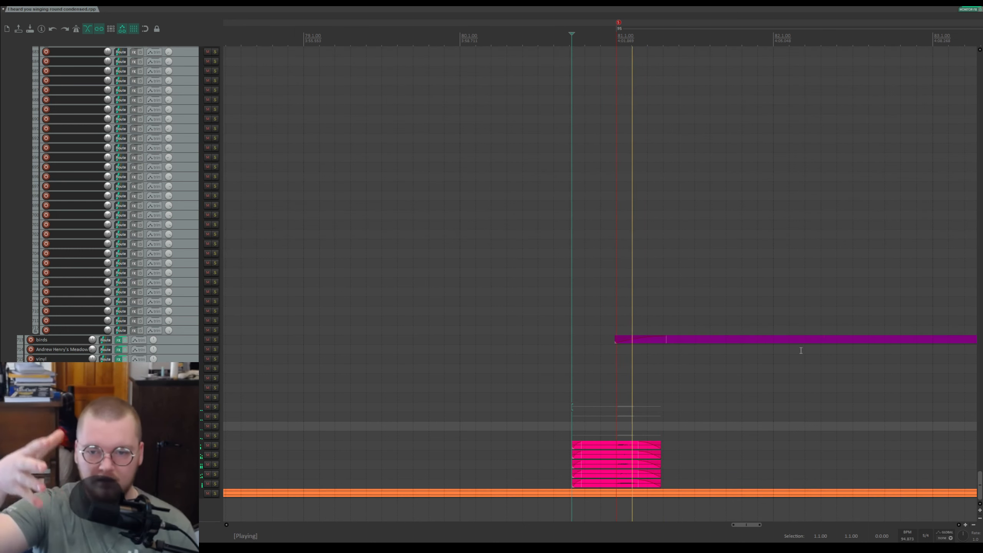
pyautogui.press('space')
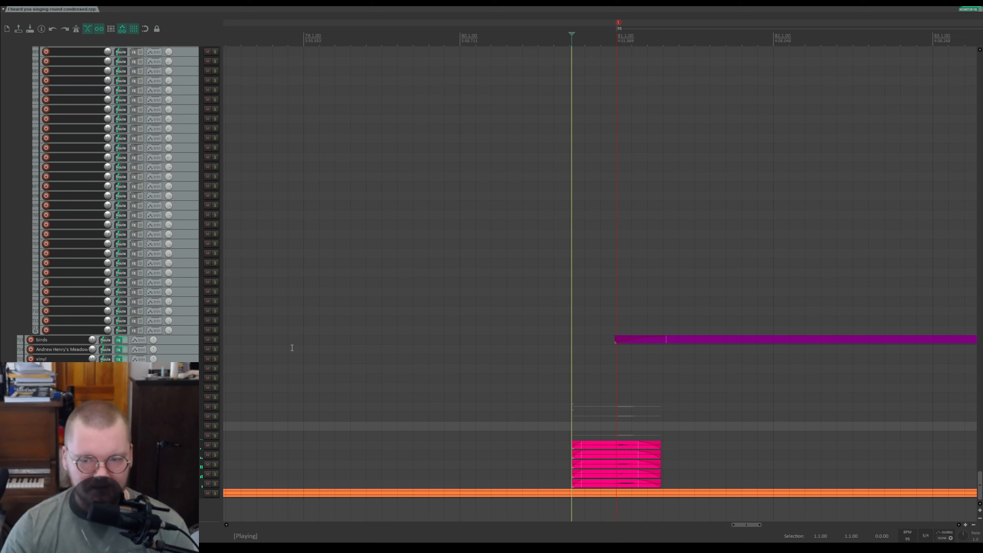
pyautogui.press('space')
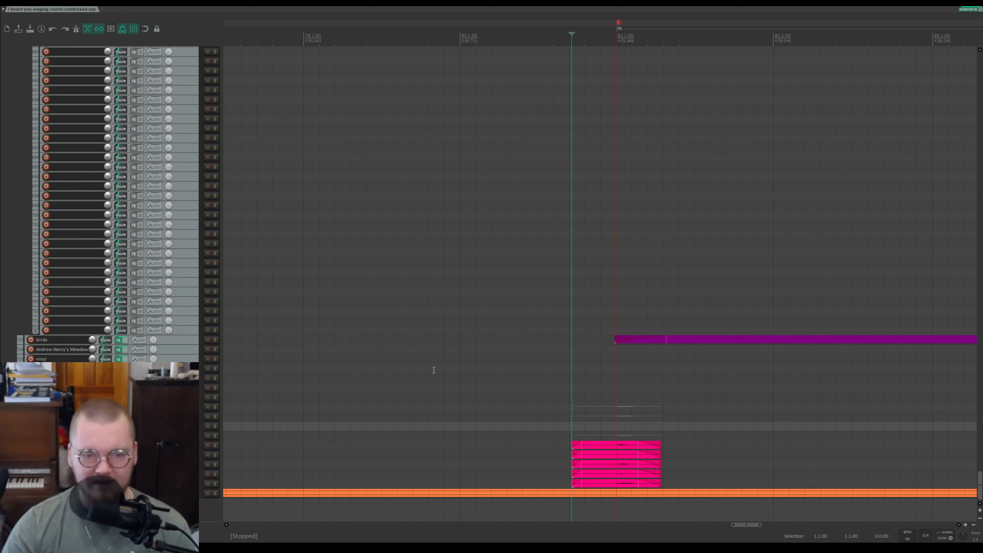
pyautogui.press('space')
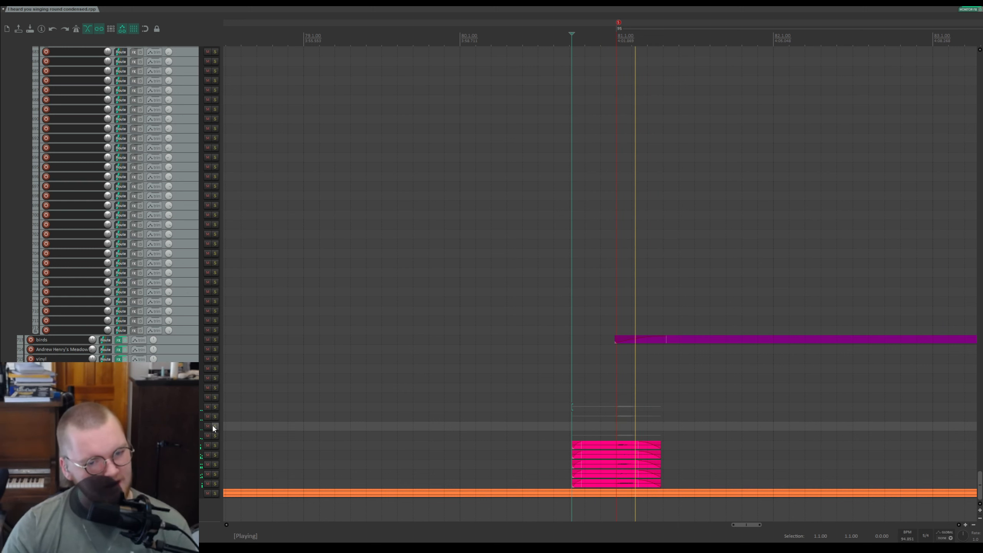
# Step: Solo that same track once more while auditioning from the cursor, then unsolo it and stop playback
pyautogui.click(215, 407)
pyautogui.press('space')
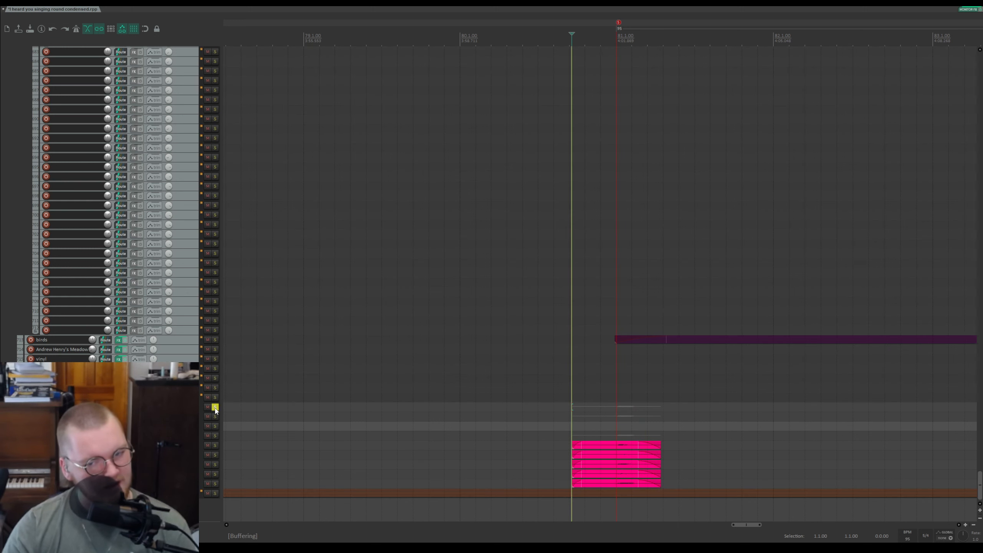
pyautogui.press('space')
pyautogui.click(215, 408)
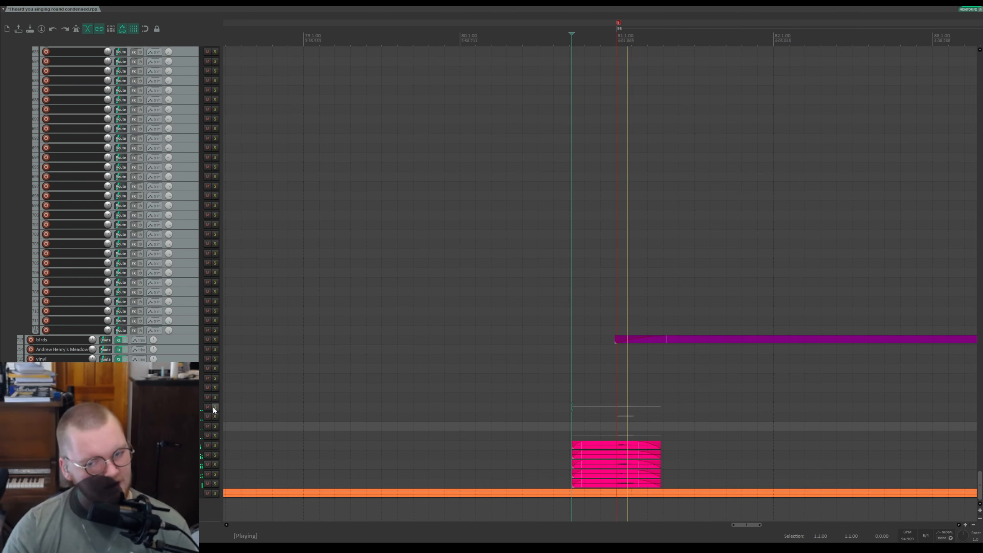
pyautogui.press('space')
# Step: Scroll back to the top of the project and browse the tracks and timeline around the section during playback
pyautogui.scroll(1, 959, 465)
pyautogui.moveTo(978, 481); pyautogui.dragTo(969, 56)
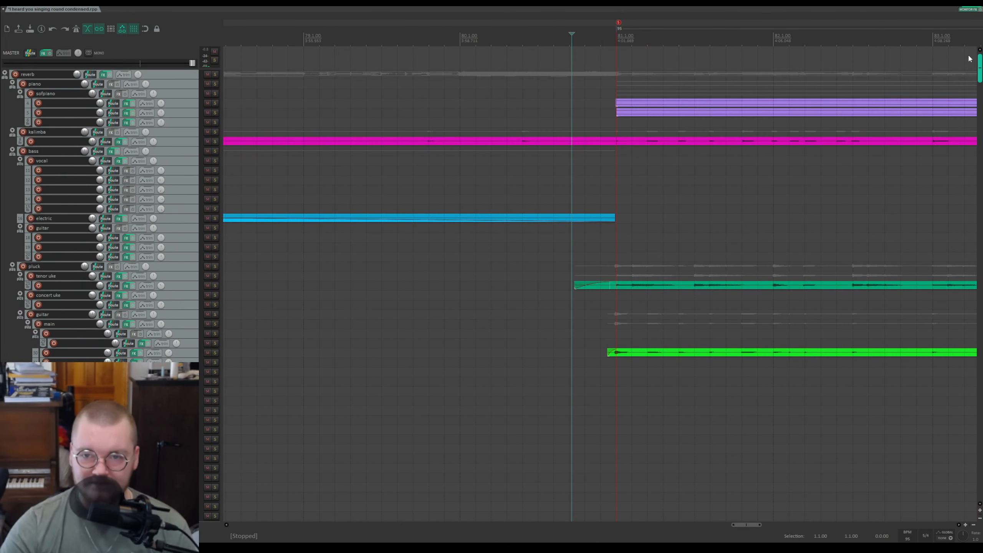
pyautogui.scroll(-3, 969, 56)
pyautogui.scroll(-5, 660, 28)
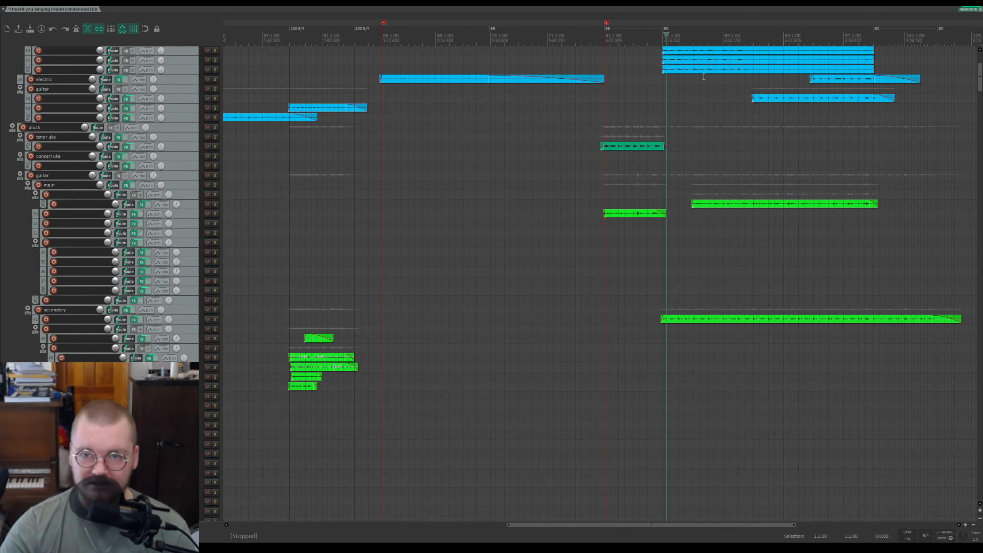
pyautogui.scroll(6, 703, 77)
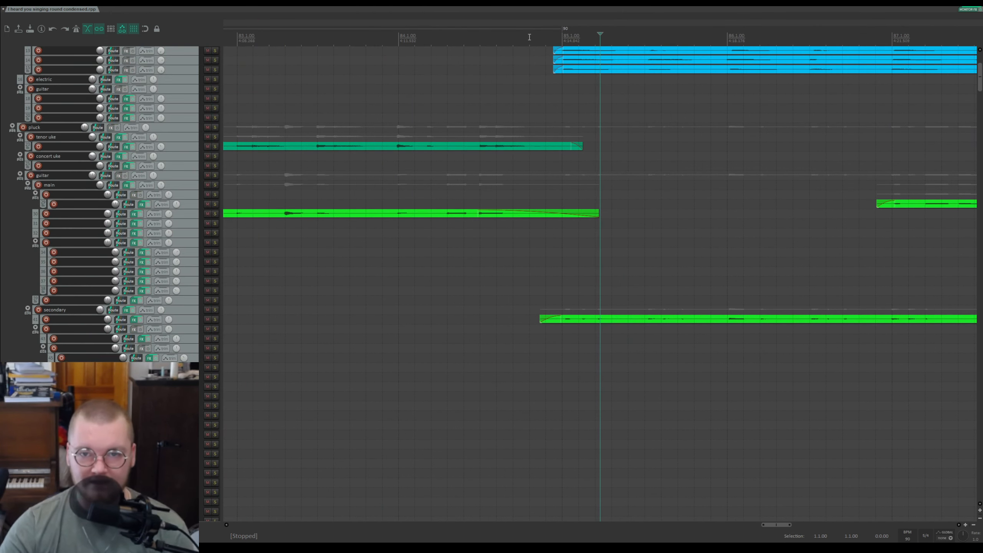
pyautogui.scroll(-10, 174, 99)
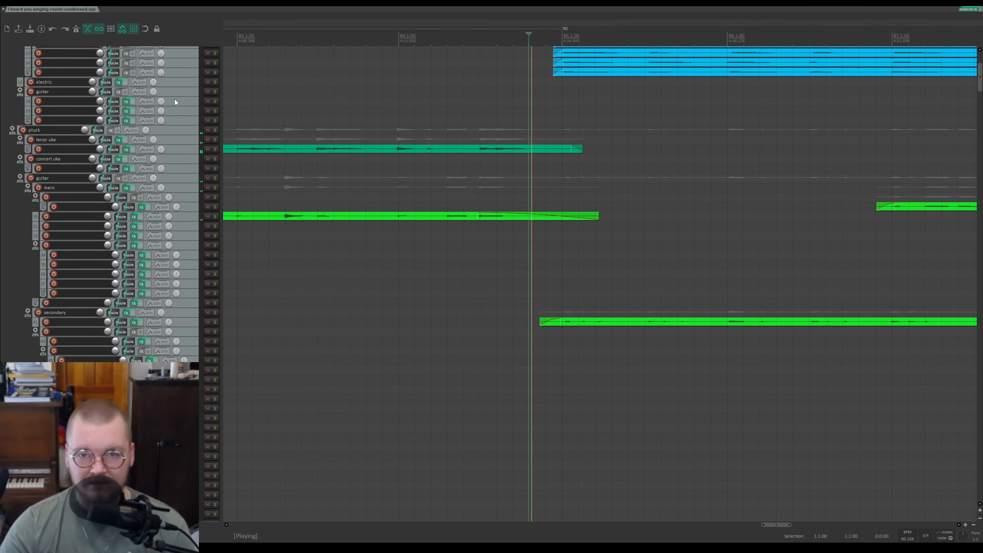
pyautogui.scroll(-3, 532, 189)
pyautogui.scroll(-3, 531, 188)
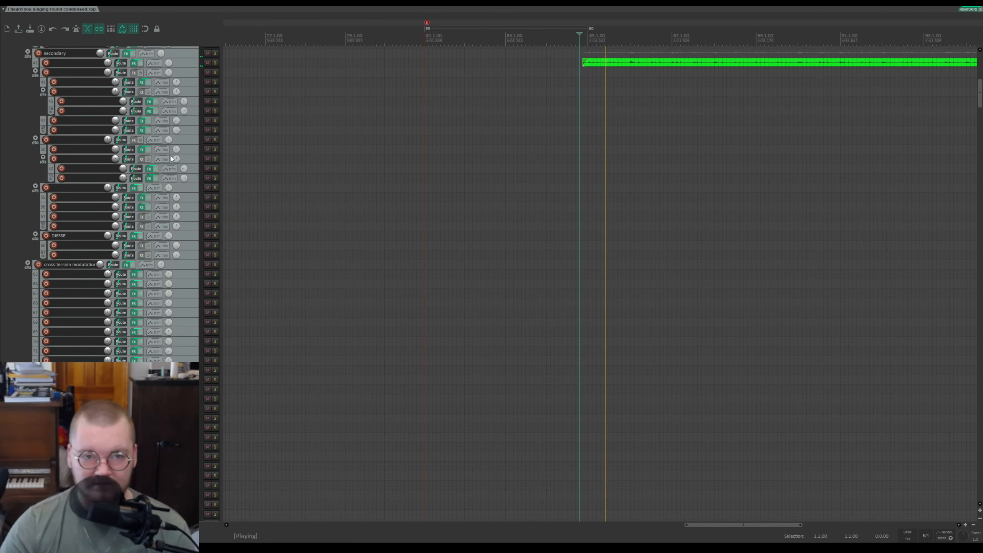
pyautogui.scroll(14, 177, 155)
pyautogui.scroll(3, 177, 155)
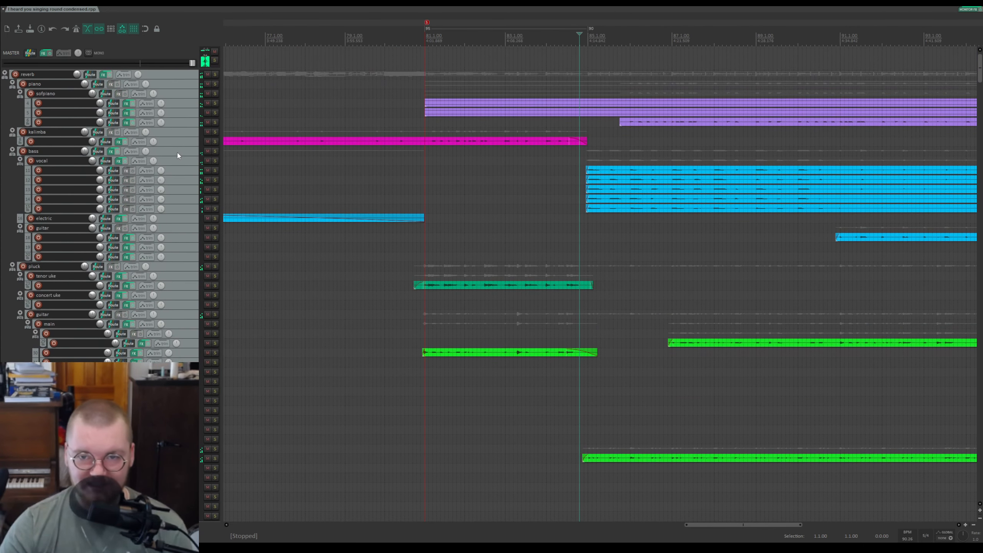
# Step: Scroll through the lower tracks of the project and move the edit cursor around the section to inspect items
pyautogui.press('space')
pyautogui.scroll(-5, 623, 184)
pyautogui.scroll(-3, 555, 249)
pyautogui.scroll(-10, 177, 248)
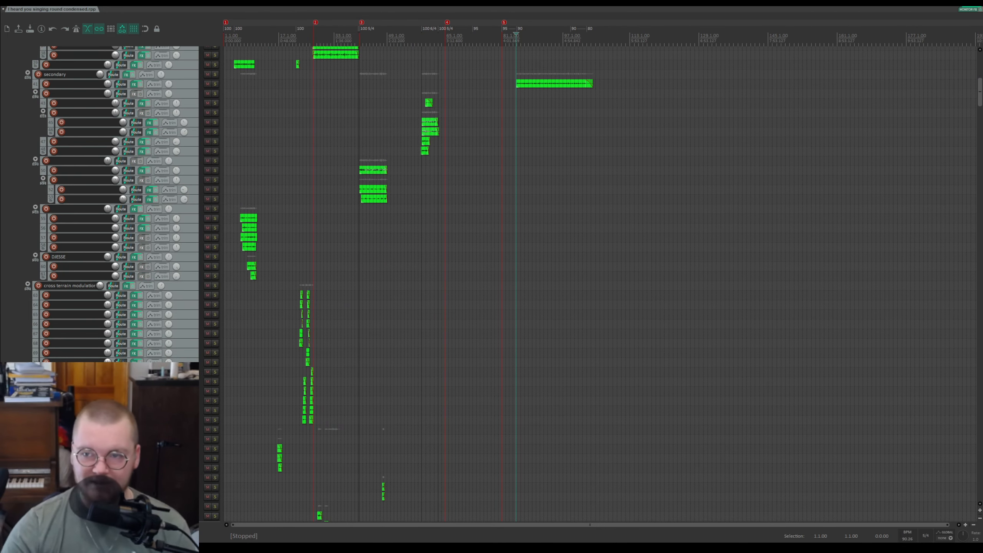
pyautogui.moveTo(980, 94); pyautogui.dragTo(980, 131)
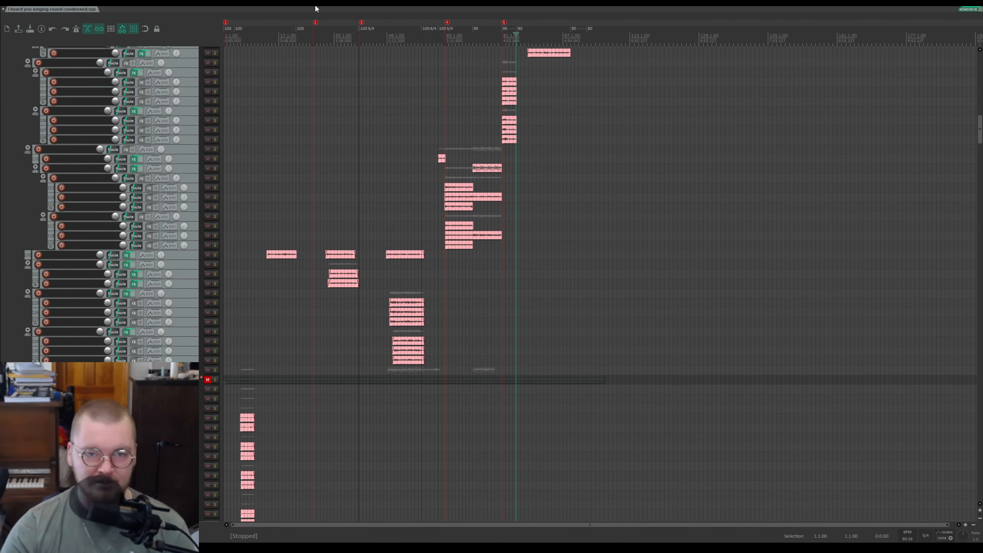
pyautogui.click(271, 38)
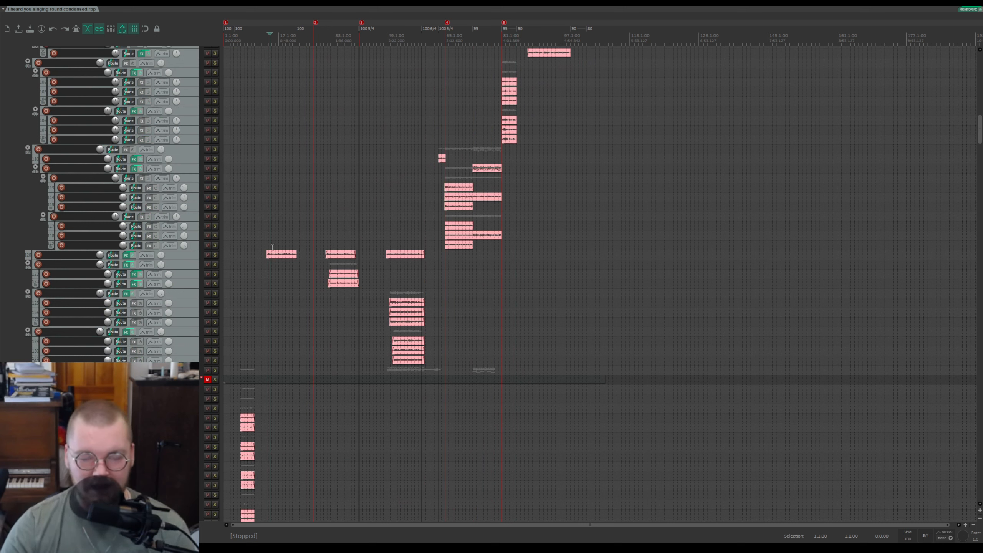
pyautogui.click(337, 238)
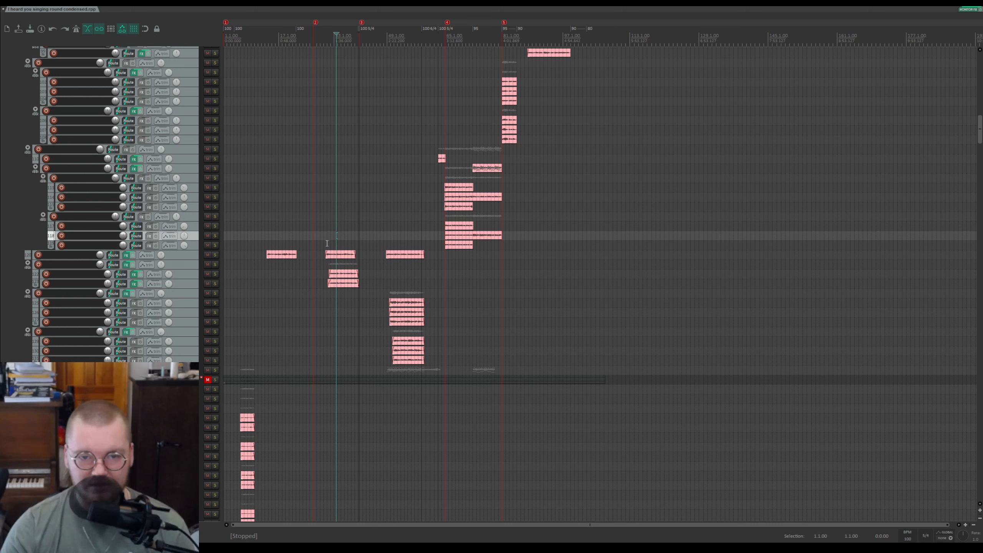
pyautogui.click(327, 245)
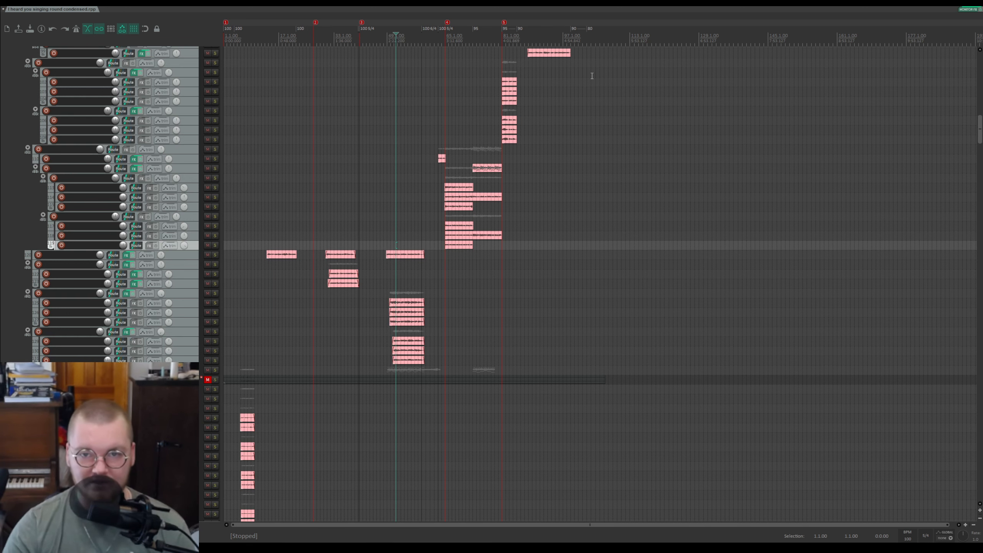
pyautogui.click(524, 44)
pyautogui.scroll(5, 589, 61)
pyautogui.scroll(10, 149, 190)
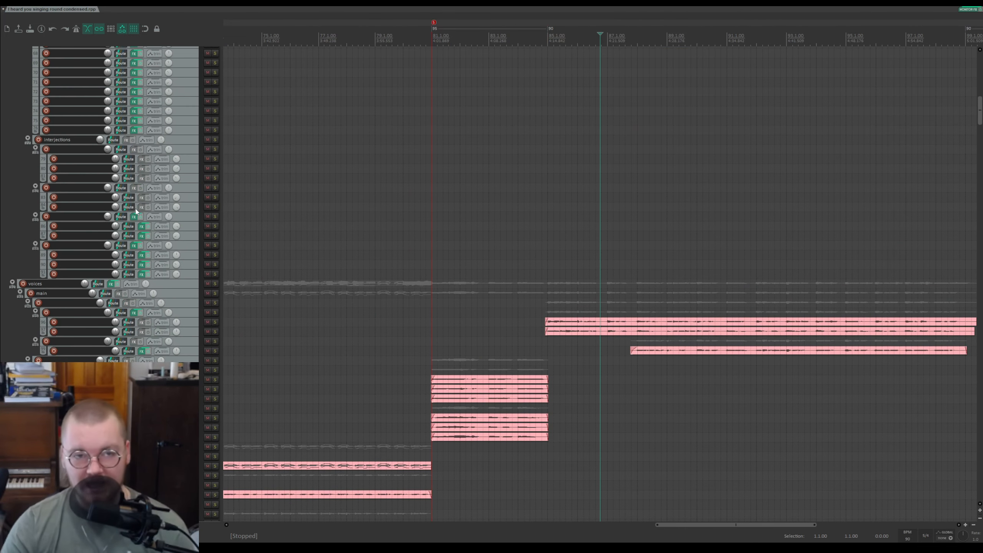
pyautogui.scroll(9, 136, 211)
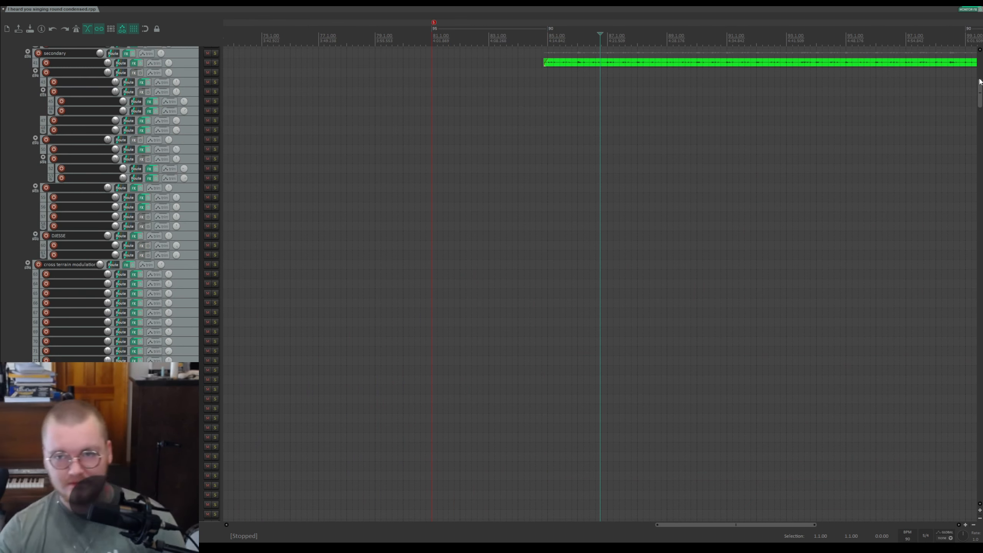
pyautogui.moveTo(980, 90); pyautogui.dragTo(975, 120)
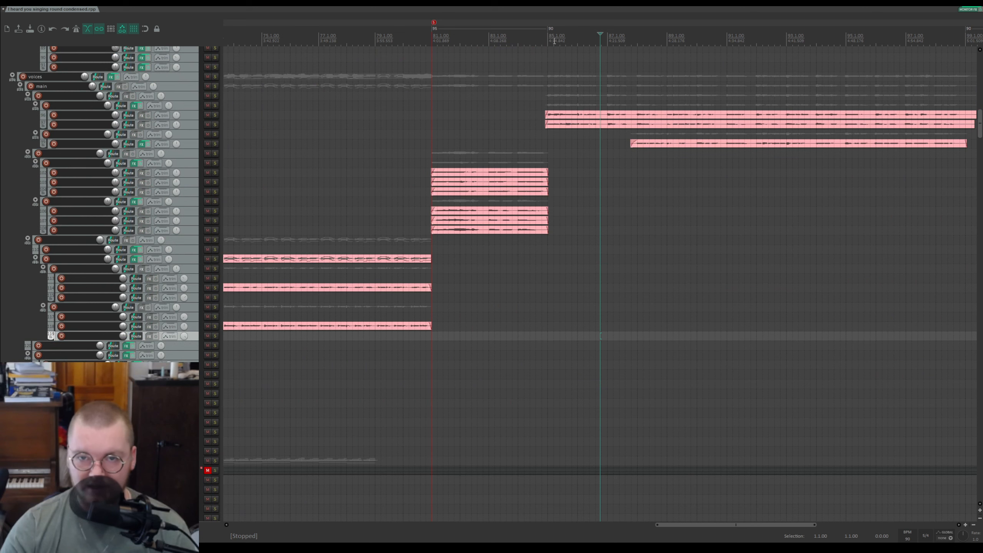
# Step: Solo the voices folder and play the section from the cursor, then clear its solo and stop playback
pyautogui.scroll(2, 130, 107)
pyautogui.press('space')
pyautogui.click(215, 125)
pyautogui.scroll(4, 553, 83)
pyautogui.scroll(-2, 577, 70)
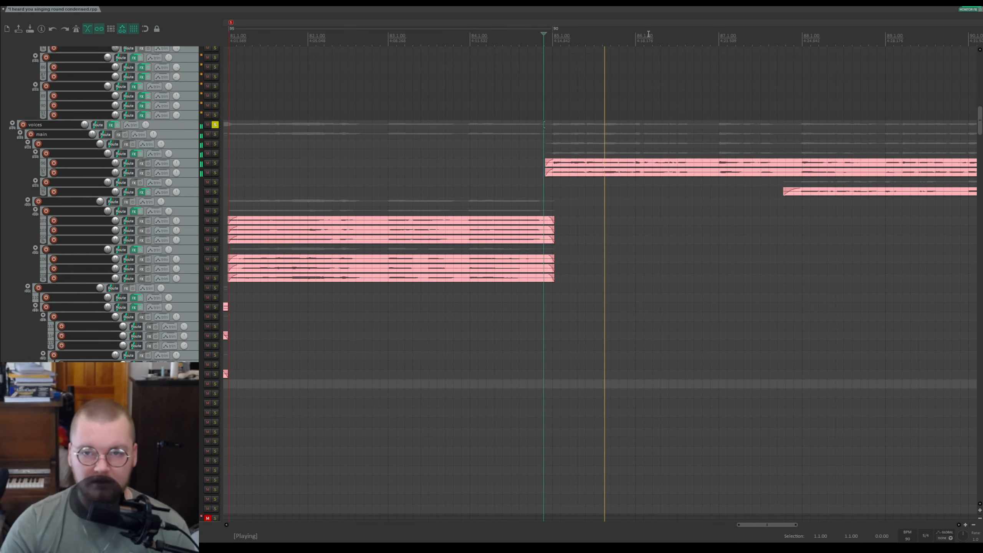
pyautogui.moveTo(635, 32); pyautogui.dragTo(473, 32)
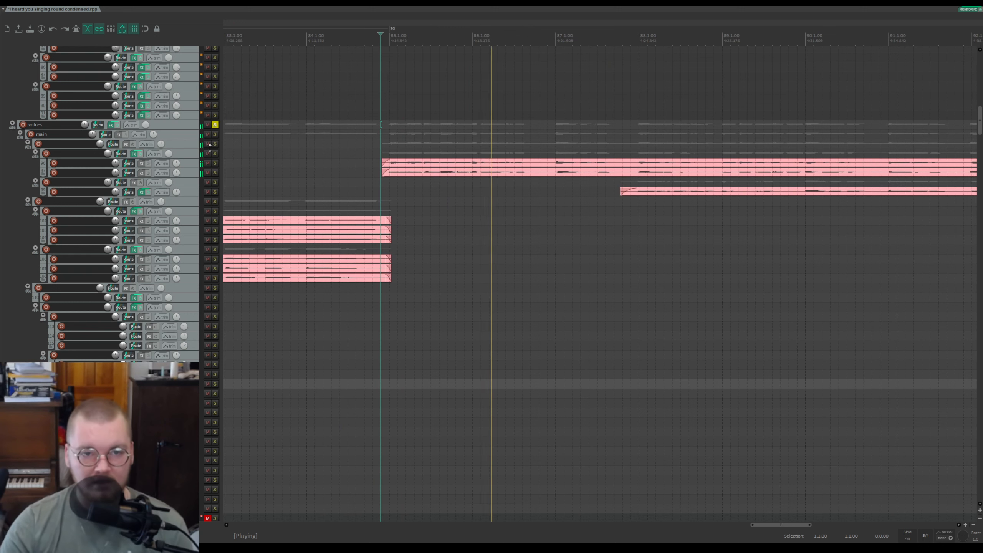
pyautogui.click(214, 125)
pyautogui.press('space')
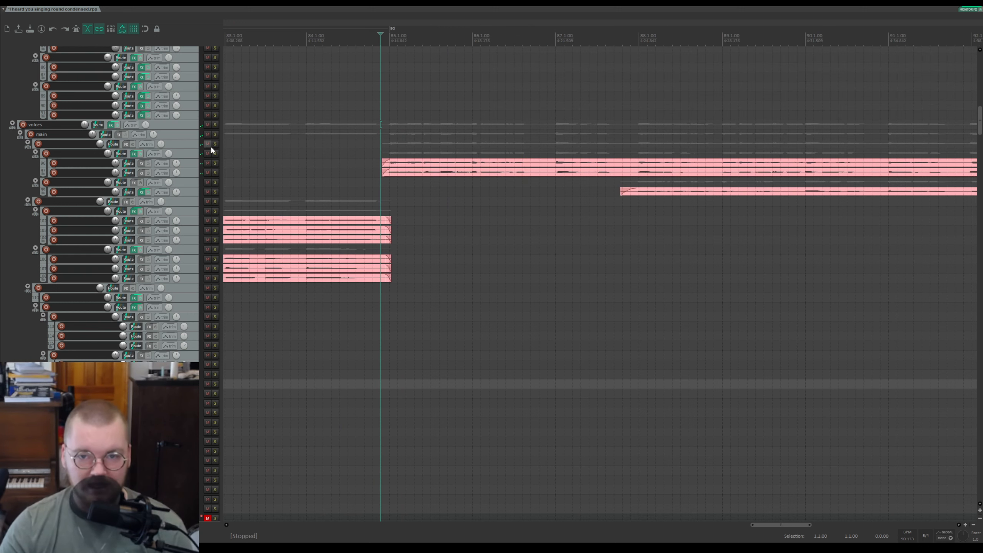
# Step: Return to the top and solo the lower piano track while playing, then stop and clear its solo
pyautogui.scroll(9, 182, 191)
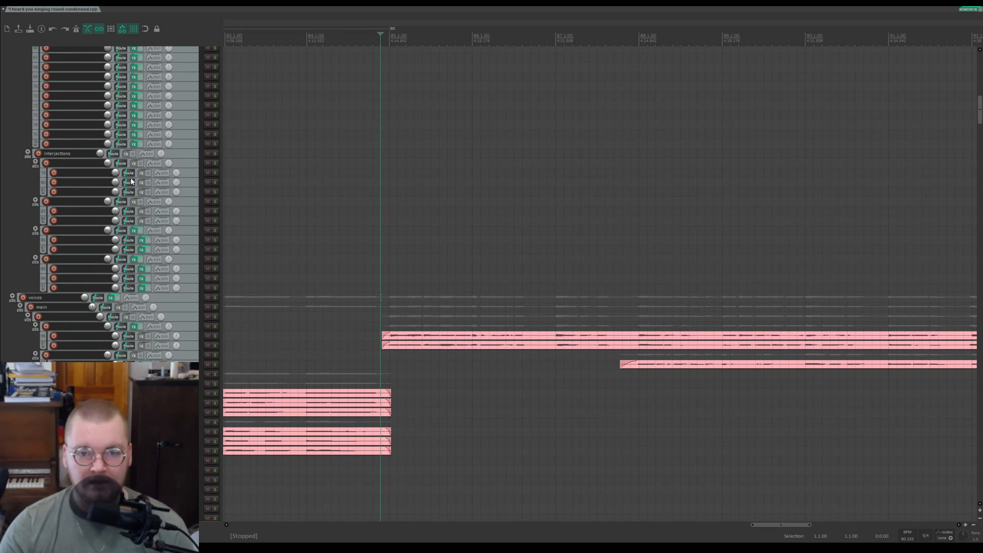
pyautogui.scroll(15, 980, 107)
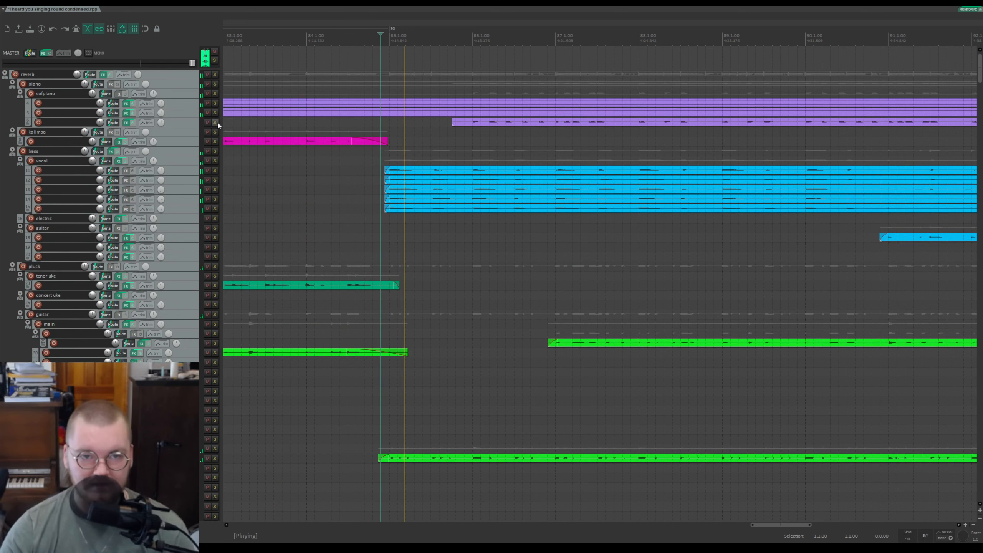
pyautogui.click(216, 123)
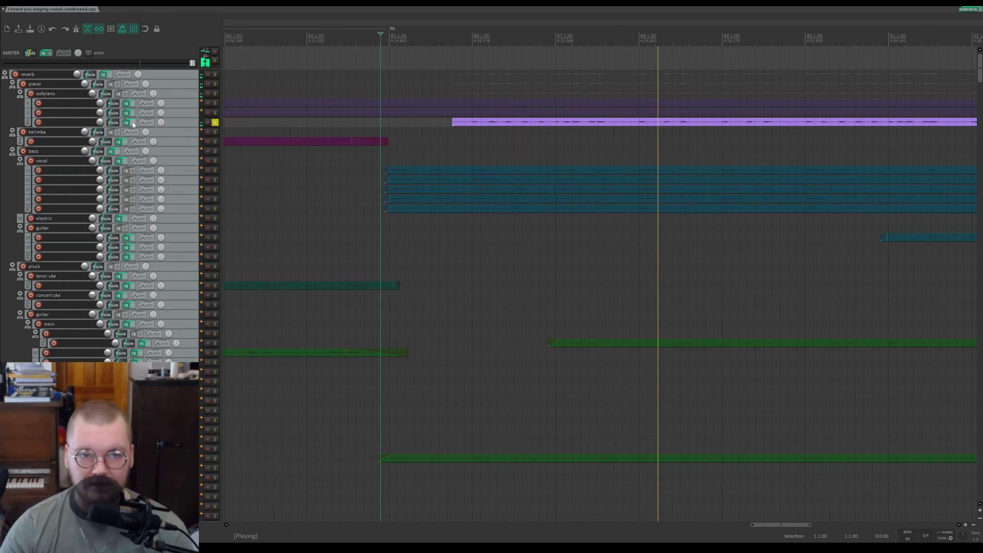
pyautogui.press('space')
pyautogui.click(214, 122)
# Step: Solo the green guitar track, audition it from its item start, save the project, then stop and unsolo it
pyautogui.scroll(-4, 192, 126)
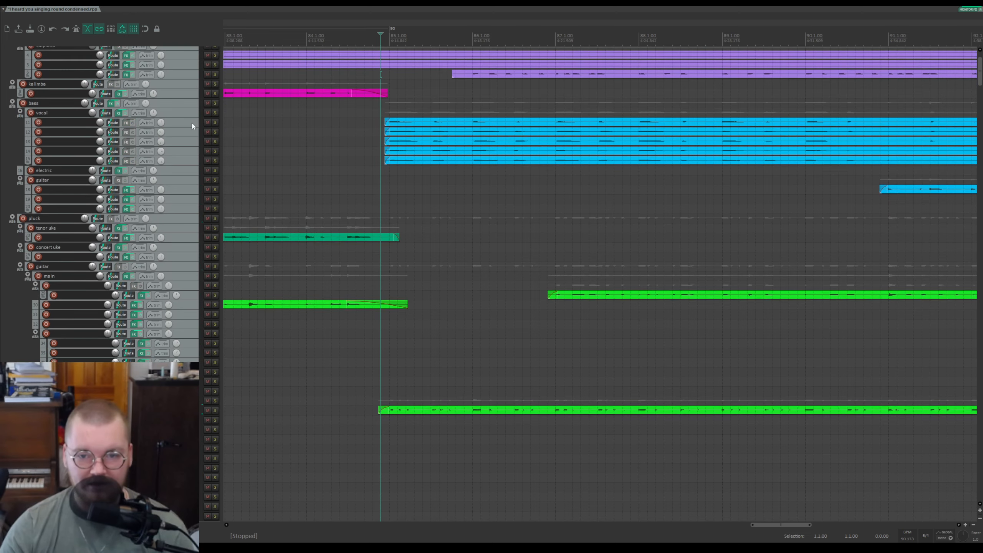
pyautogui.click(215, 266)
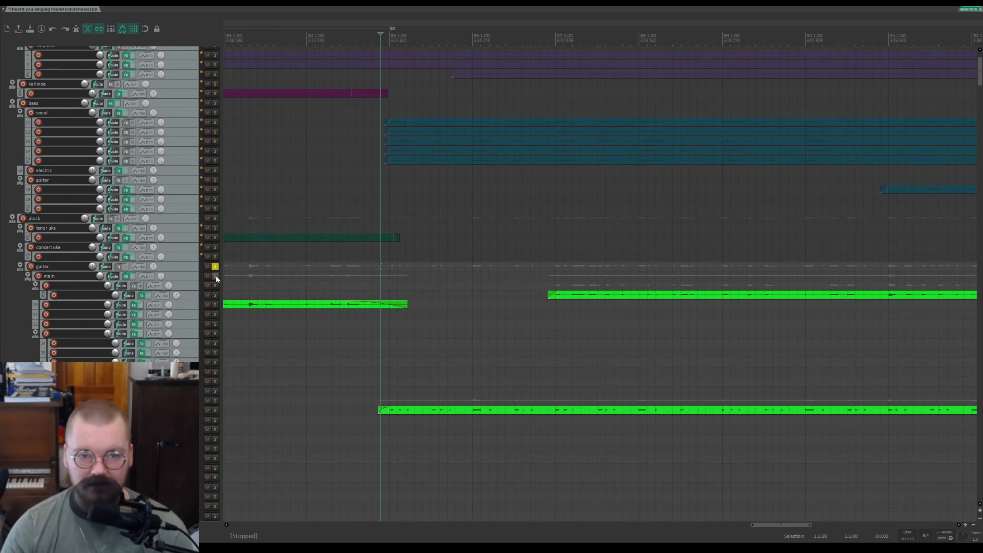
pyautogui.click(215, 295)
pyautogui.click(542, 283)
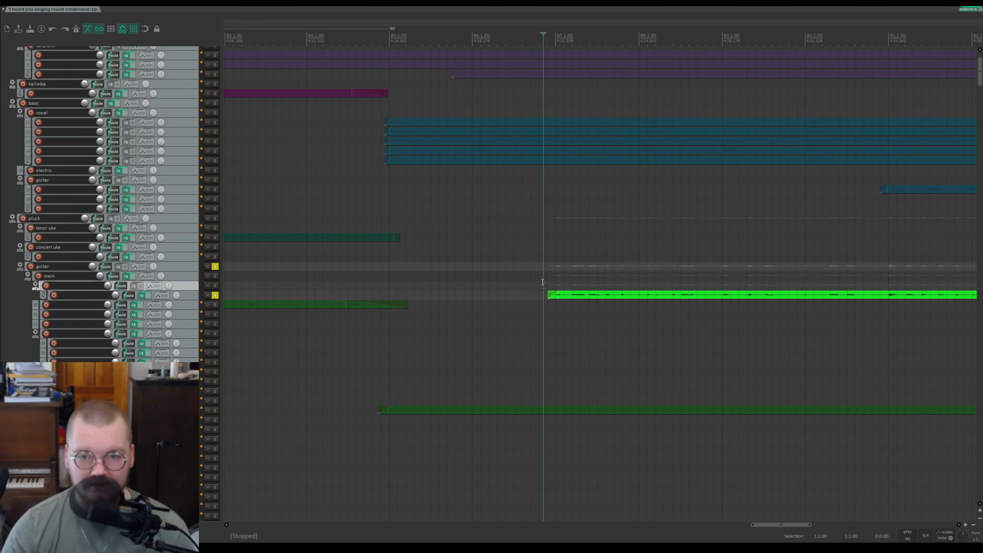
pyautogui.click(215, 266)
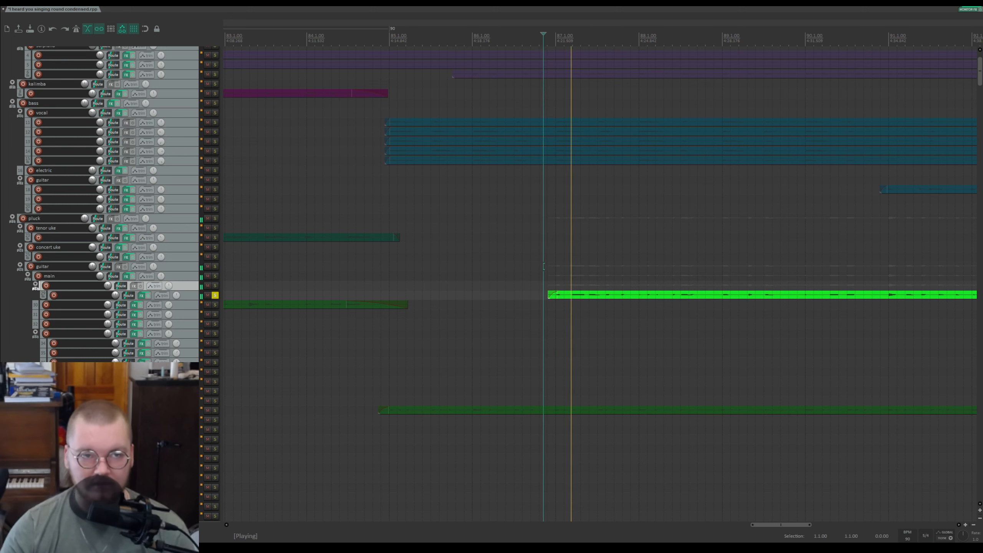
pyautogui.hotkey('ctrl', 's')
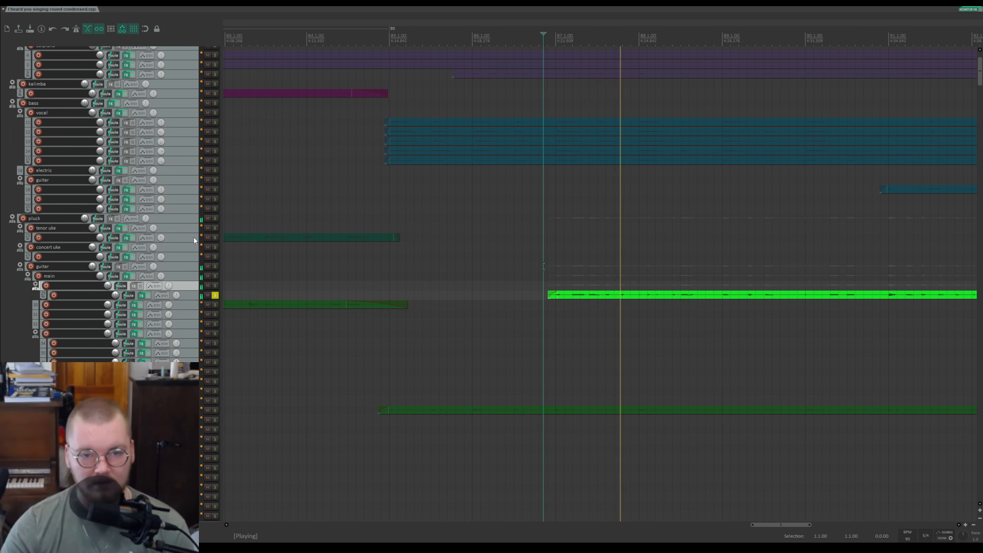
pyautogui.press('space')
pyautogui.click(214, 295)
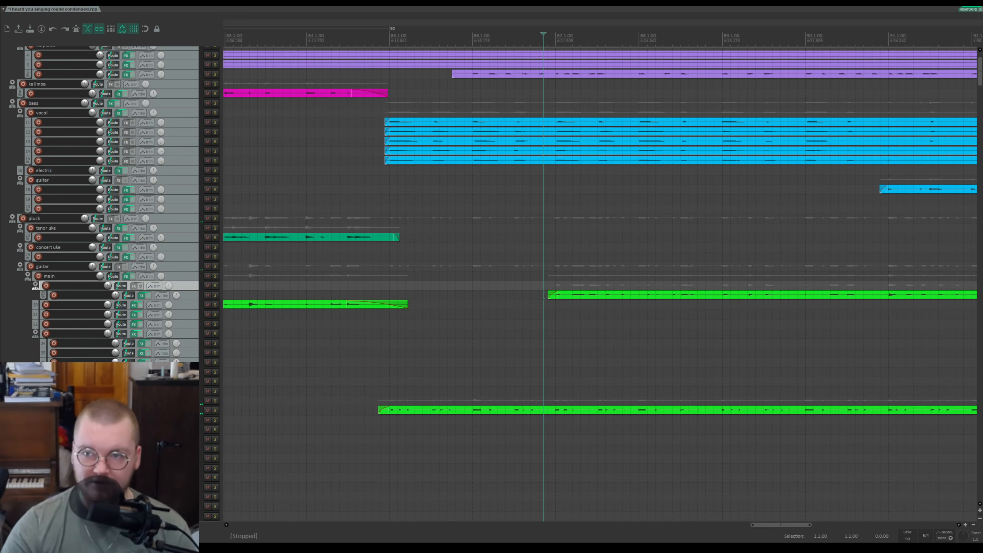
# Step: Solo the vocal tracks holding the later pink items and audition them, then clear the solos
pyautogui.moveTo(978, 77); pyautogui.dragTo(968, 118)
pyautogui.click(636, 252)
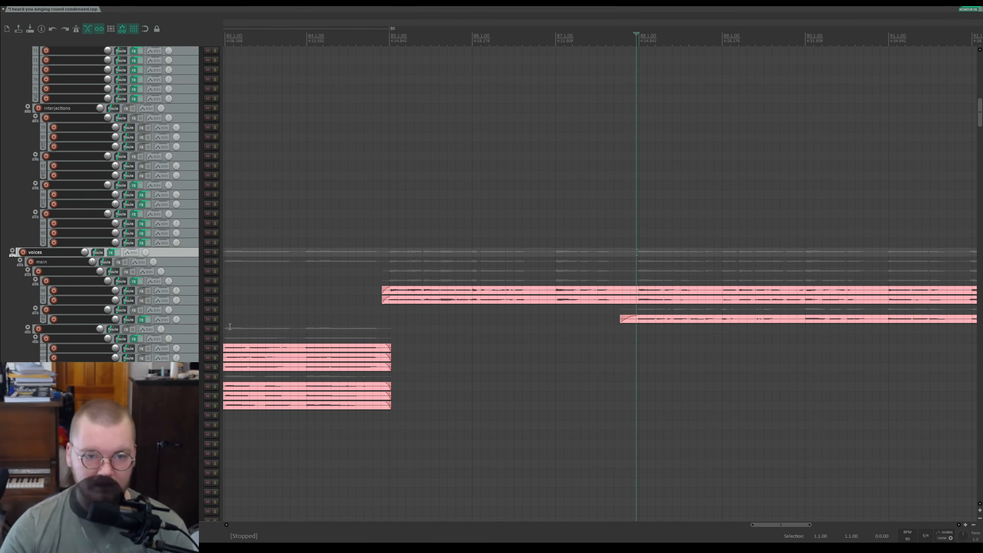
pyautogui.click(214, 329)
pyautogui.click(214, 328)
pyautogui.click(214, 319)
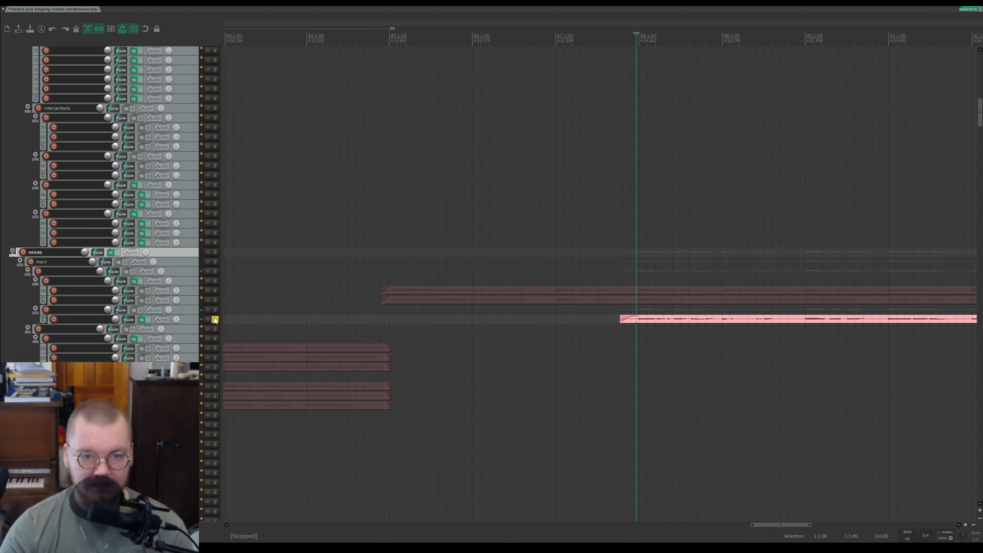
pyautogui.click(215, 310)
pyautogui.click(215, 319)
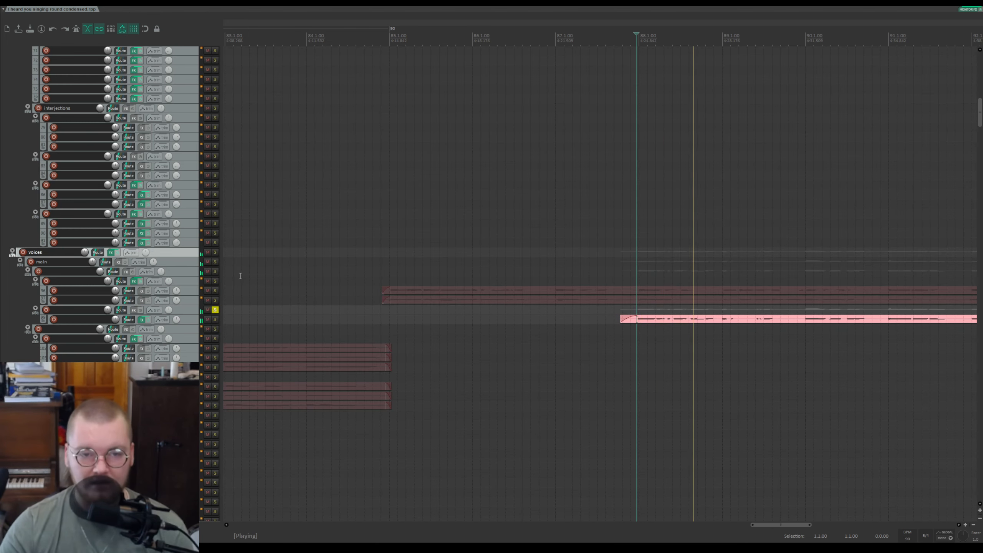
pyautogui.click(215, 311)
pyautogui.press('space')
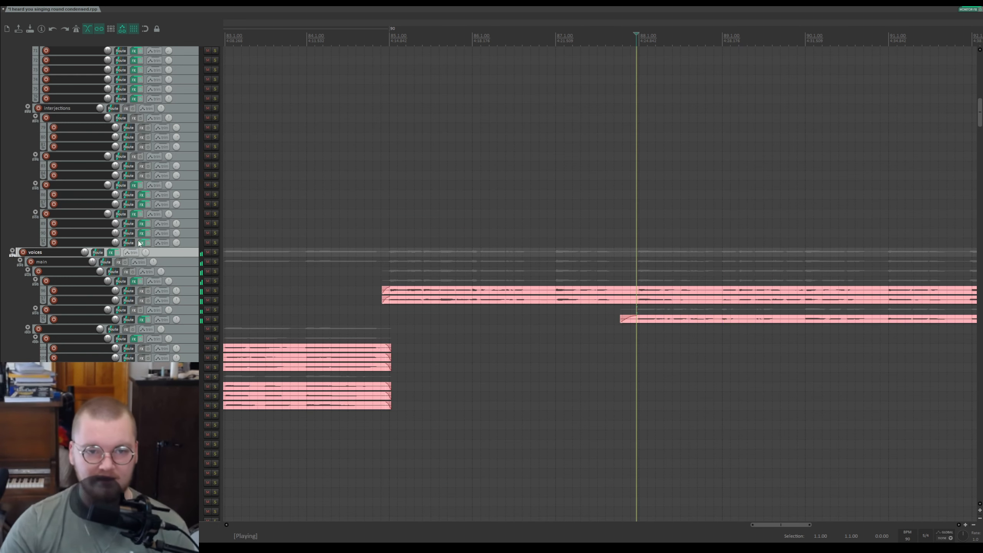
# Step: Solo a voices track, the lower piano track and the green guitar track, then play from just before the section
pyautogui.click(215, 272)
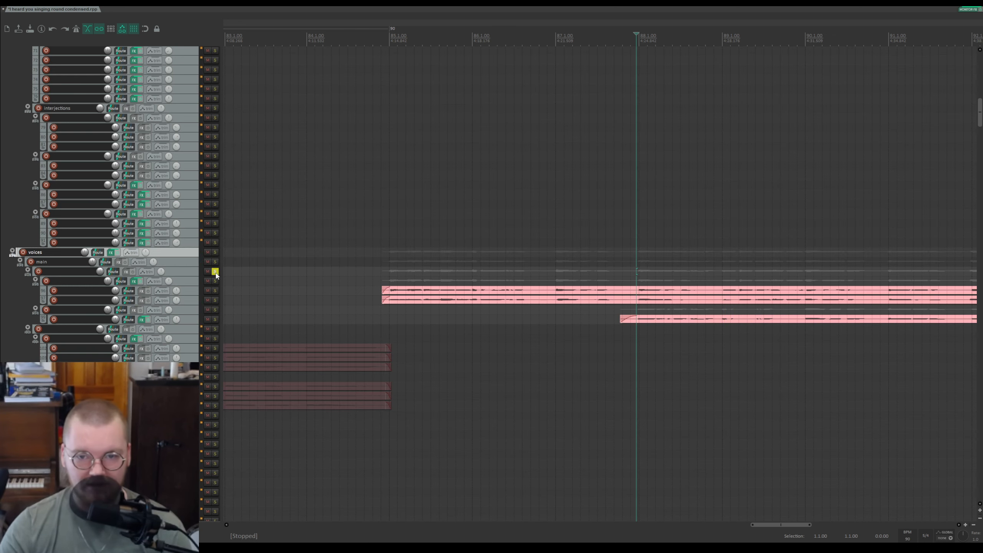
pyautogui.scroll(8, 218, 295)
pyautogui.scroll(2, 168, 225)
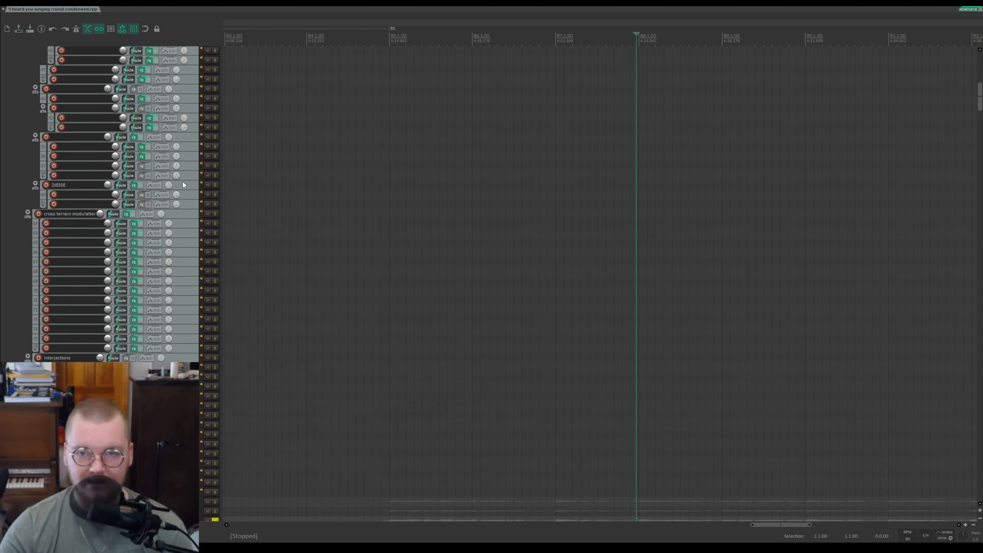
pyautogui.moveTo(981, 85); pyautogui.dragTo(980, 57)
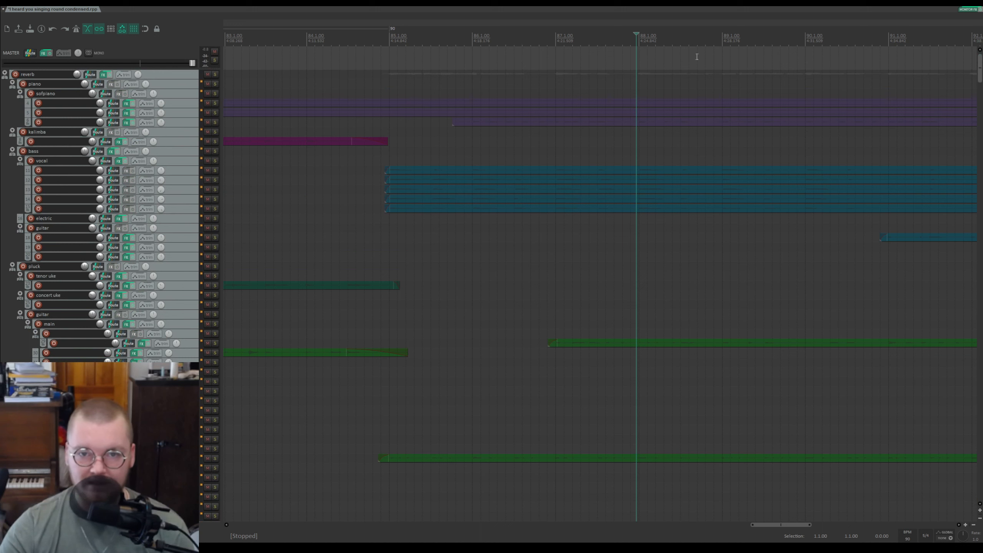
pyautogui.click(215, 123)
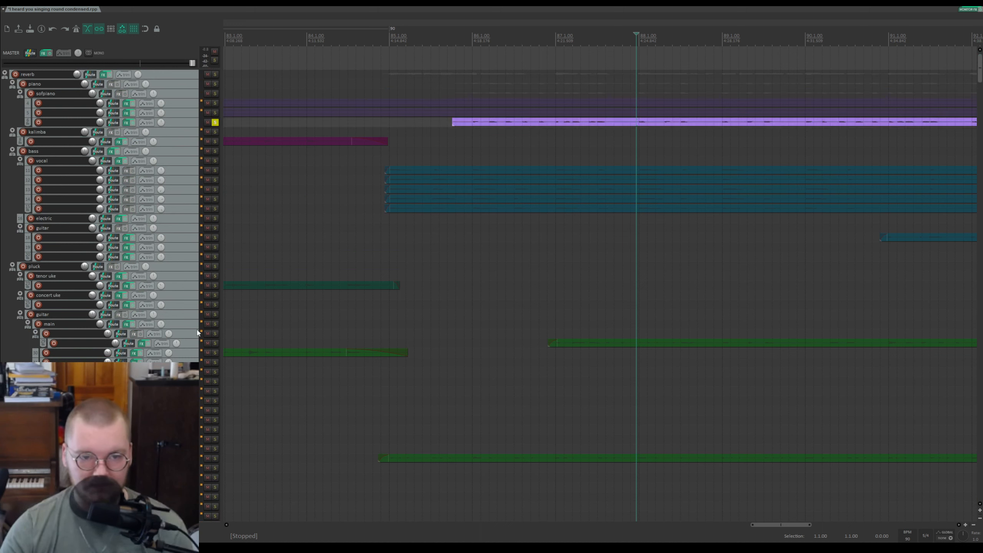
pyautogui.click(214, 335)
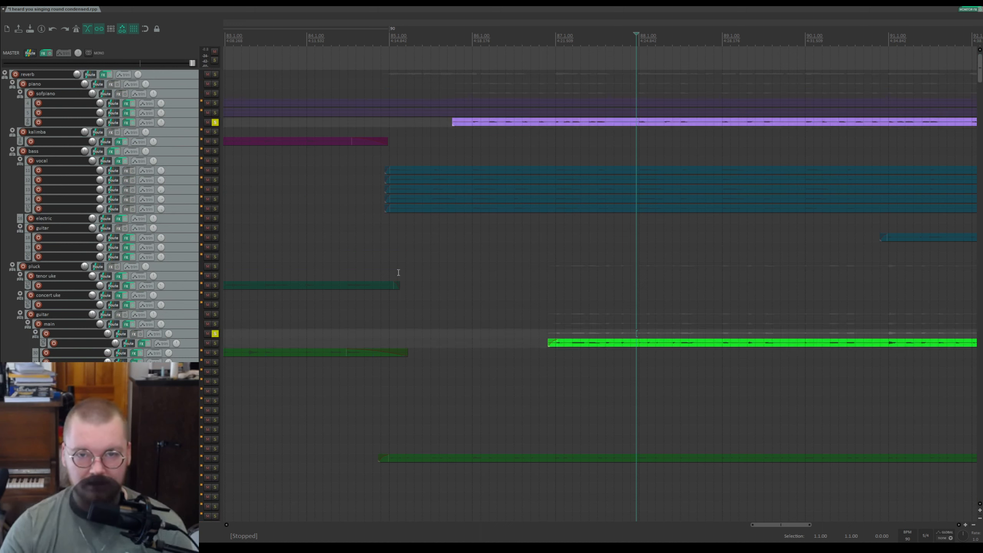
pyautogui.click(376, 249)
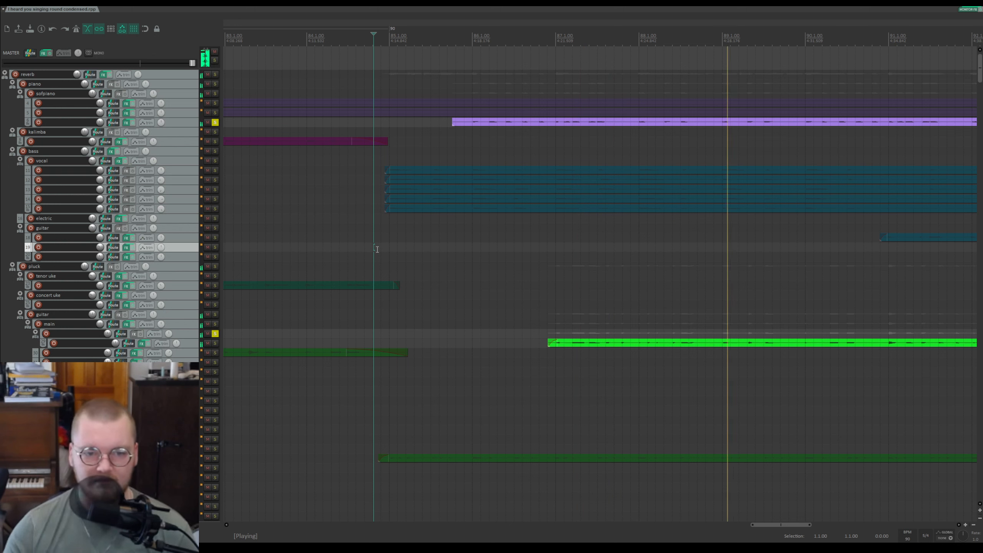
# Step: Toggle the pan envelope lane on the green guitar track, then show the pan envelope of the track just above it
pyautogui.click(199, 344)
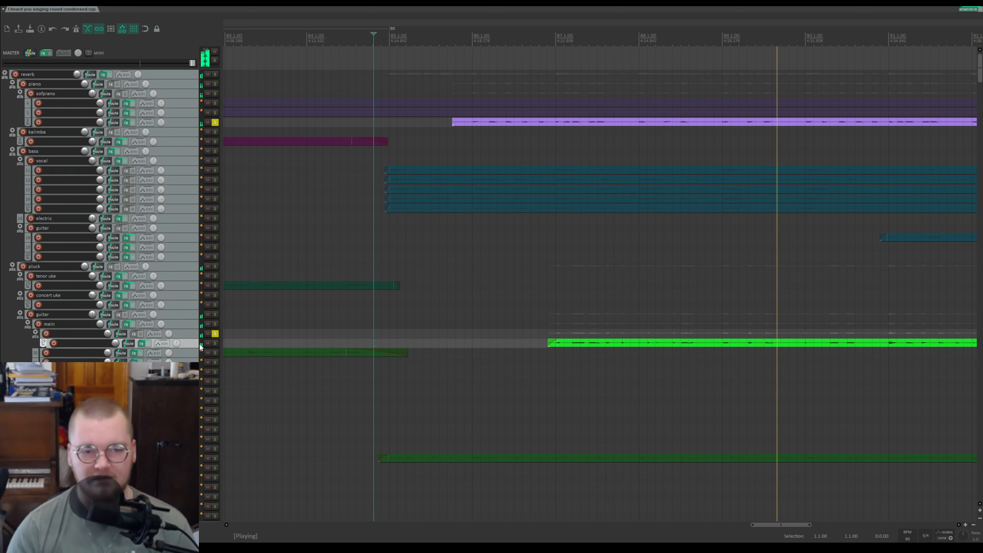
pyautogui.press('p')
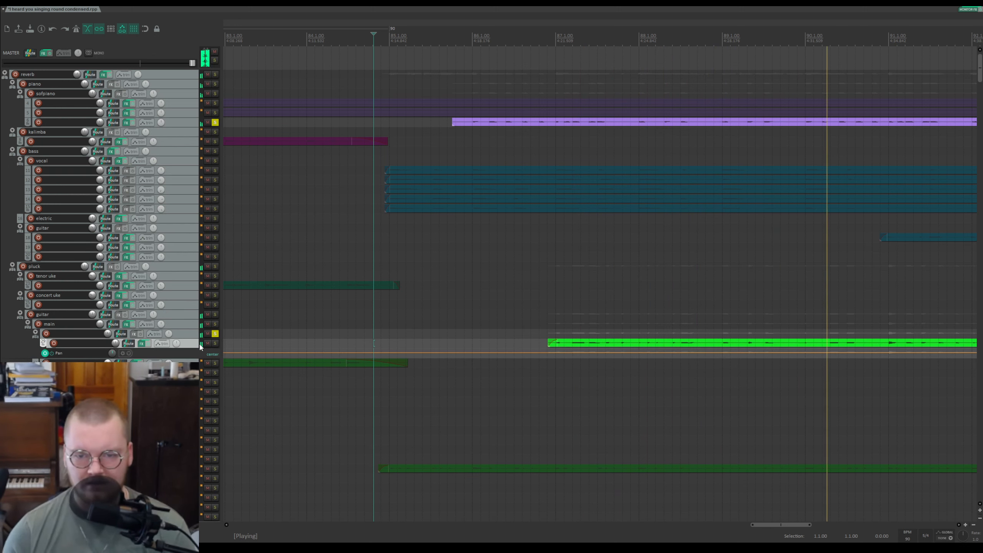
pyautogui.press('p')
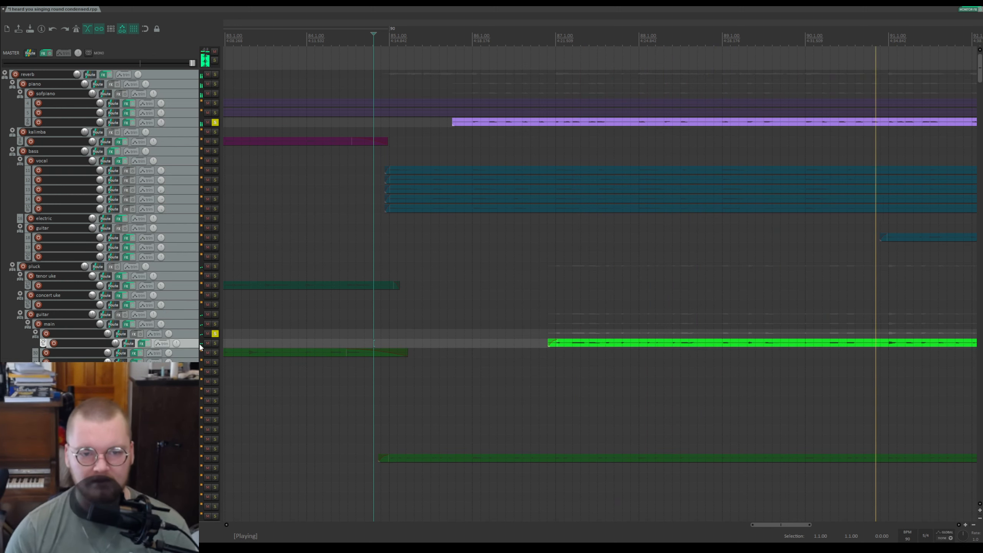
pyautogui.click(192, 337)
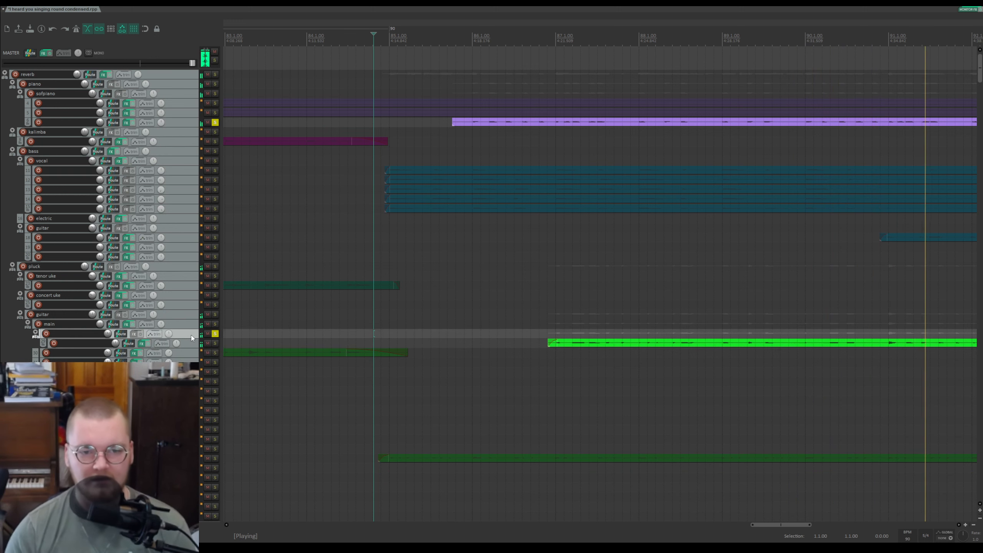
pyautogui.press('p')
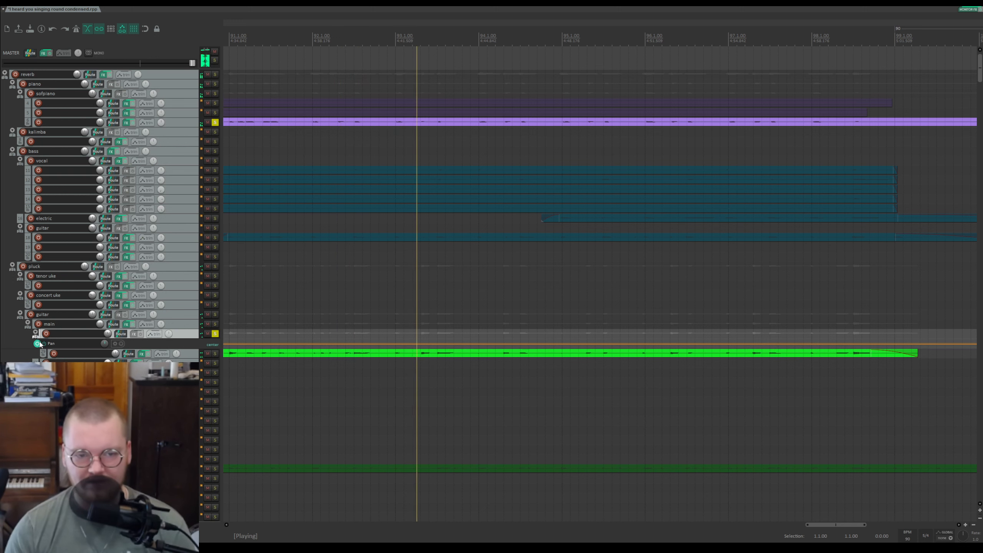
# Step: Scroll down to the soloed pink vocal tracks, stop playback and unsolo them
pyautogui.press('p')
pyautogui.scroll(-6, 405, 314)
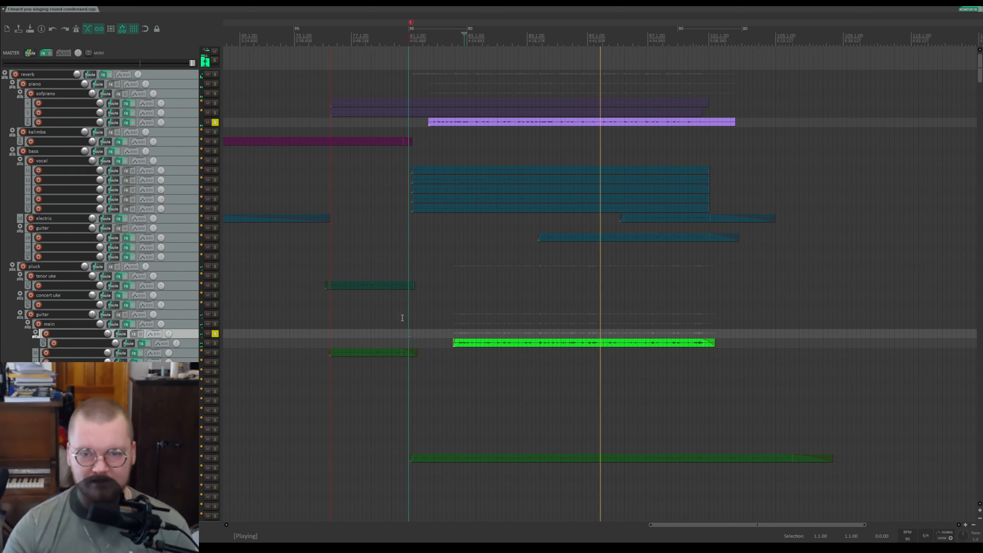
pyautogui.scroll(2, 441, 319)
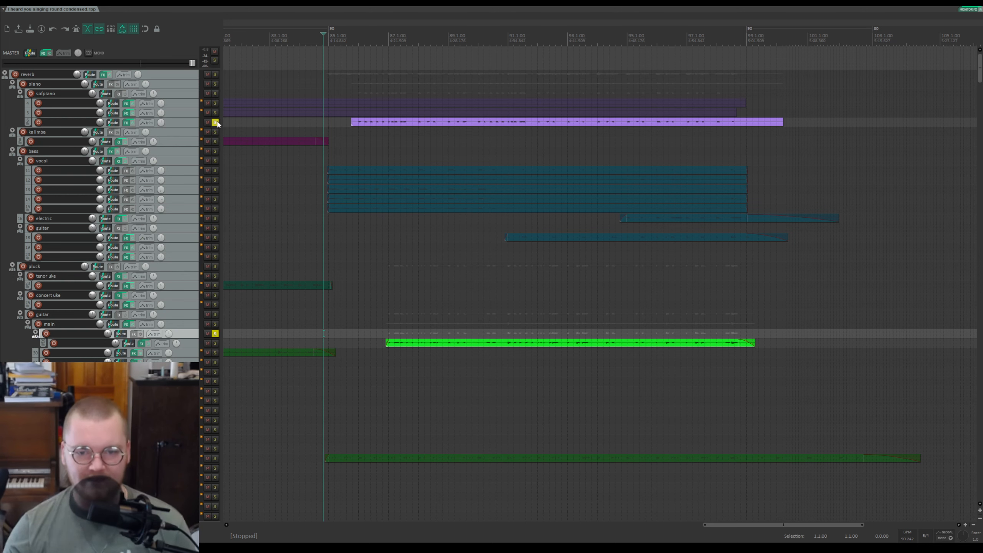
pyautogui.scroll(-15, 219, 123)
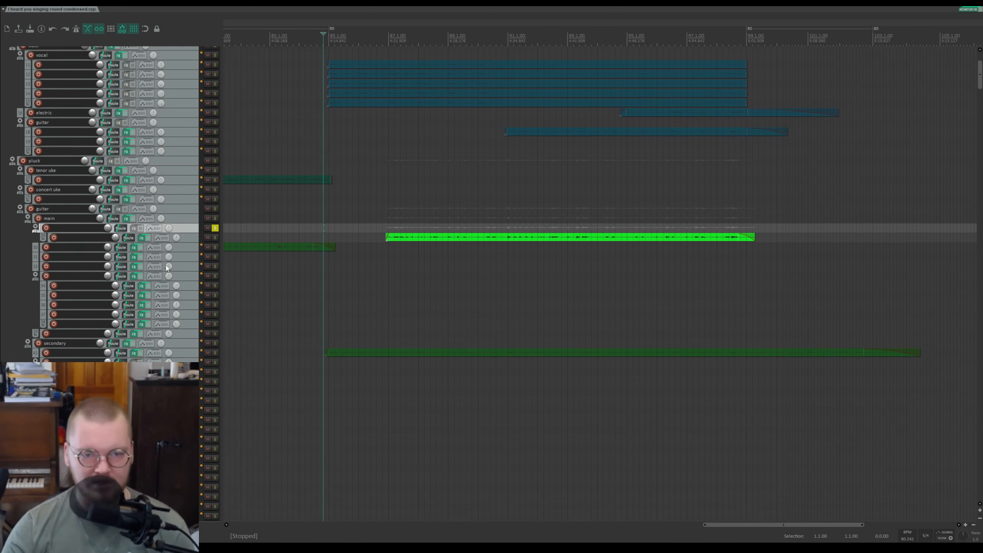
pyautogui.scroll(-3, 162, 280)
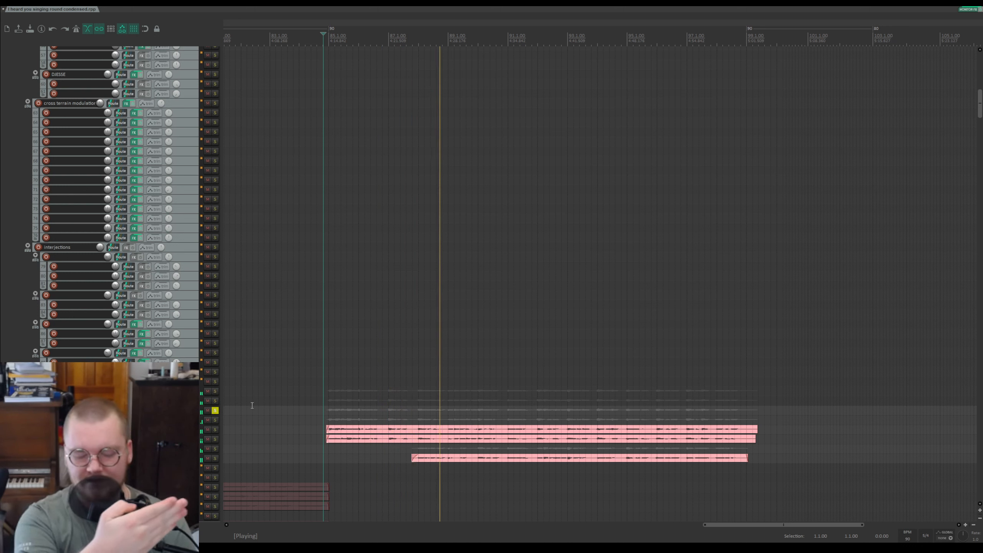
pyautogui.press('space')
pyautogui.click(217, 411)
# Step: Unsolo the upper purple soft-piano track and the green guitar track so the full mix is active
pyautogui.scroll(-3, 195, 412)
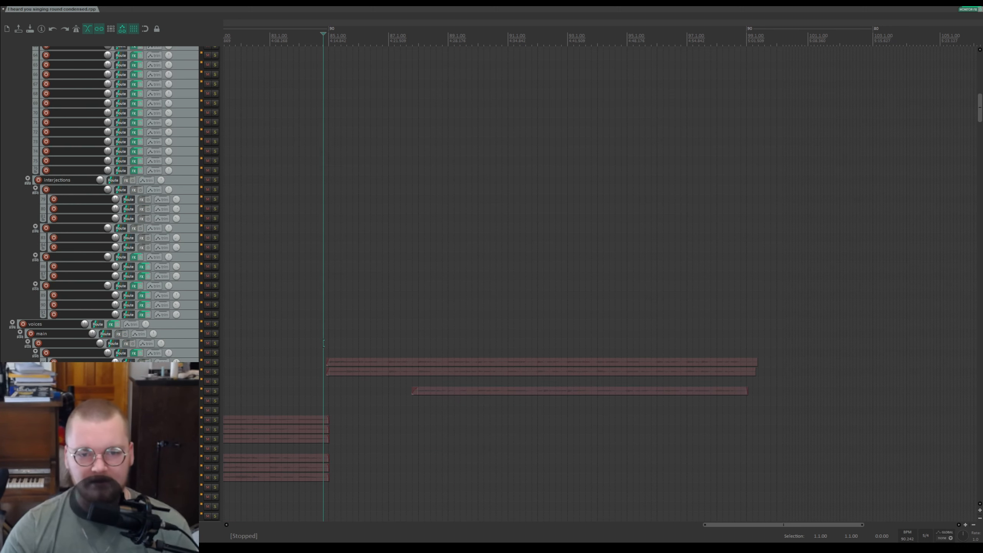
pyautogui.scroll(1, 491, 283)
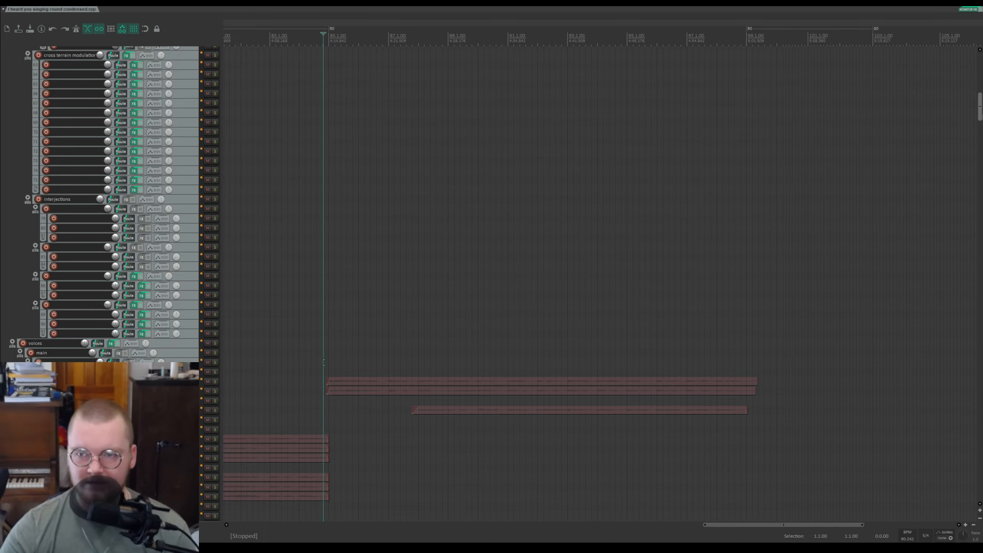
pyautogui.scroll(15, 492, 282)
pyautogui.click(214, 122)
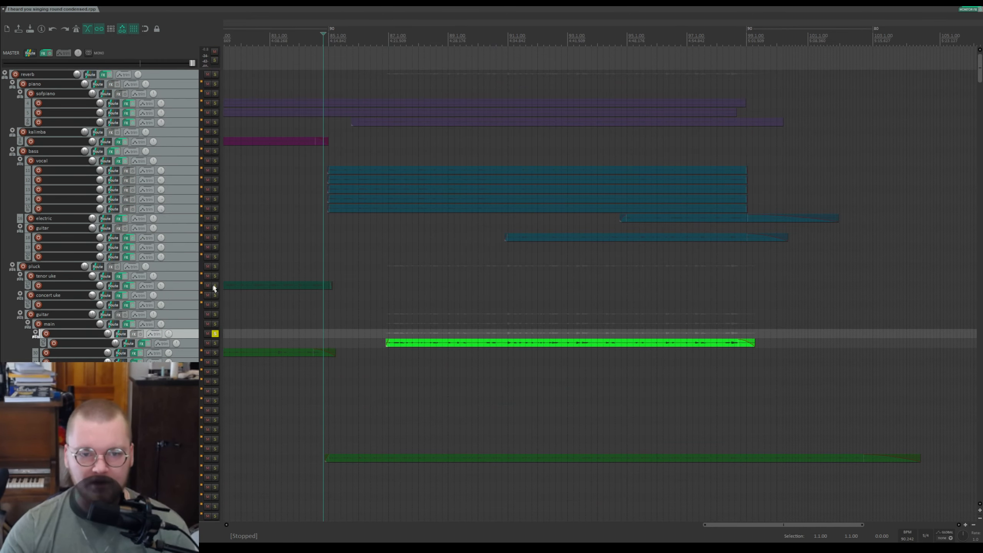
pyautogui.click(215, 333)
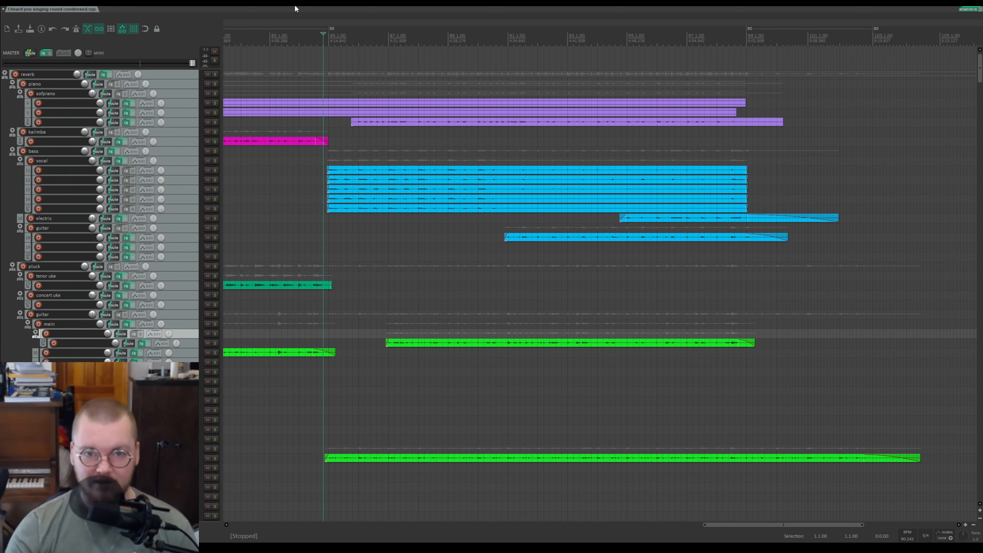
# Step: Zoom into the section start, solo the bass folder to audition it, then unsolo it
pyautogui.scroll(3, 382, 83)
pyautogui.moveTo(669, 26); pyautogui.dragTo(430, 30)
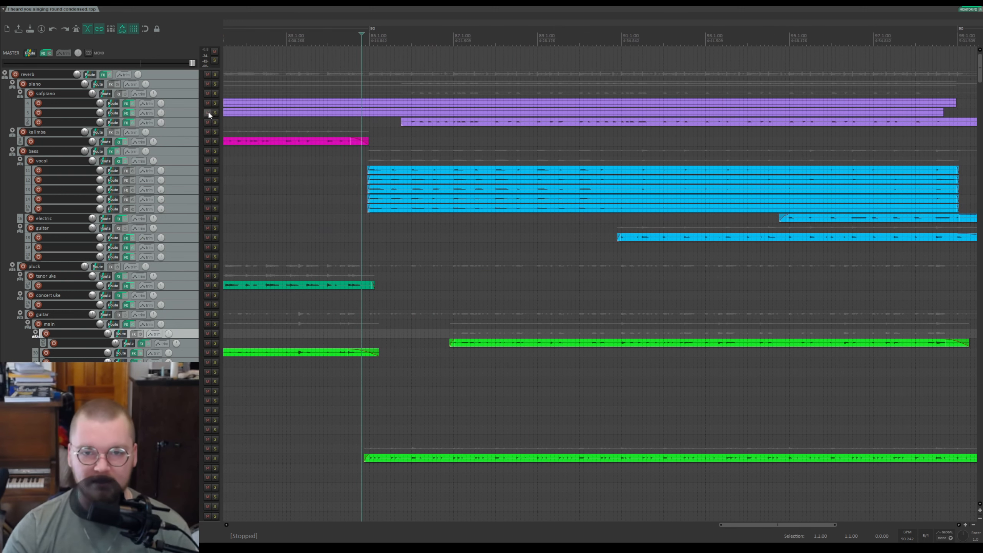
pyautogui.click(215, 151)
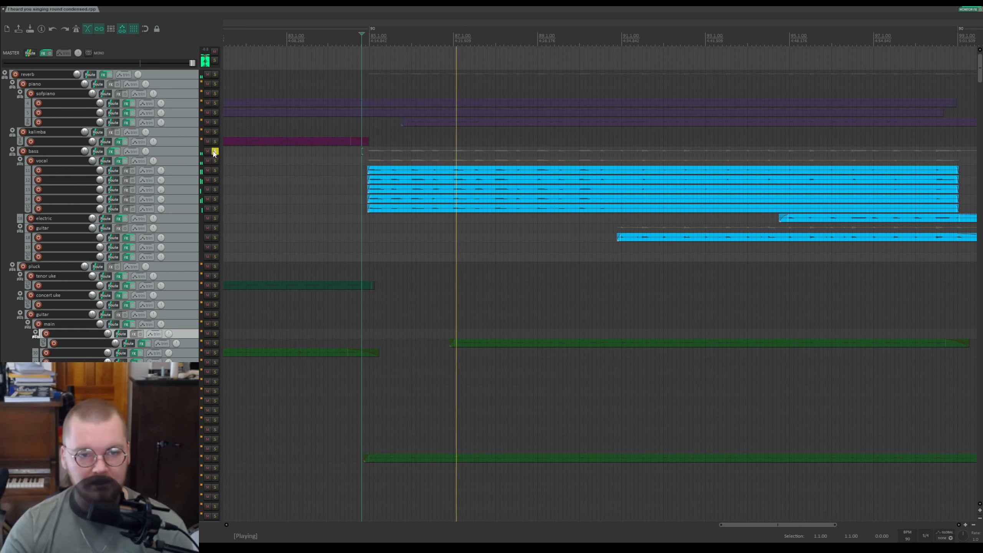
pyautogui.click(215, 151)
# Step: Play the full mix from the edit cursor and stop playback
pyautogui.press('space')
pyautogui.press('space')
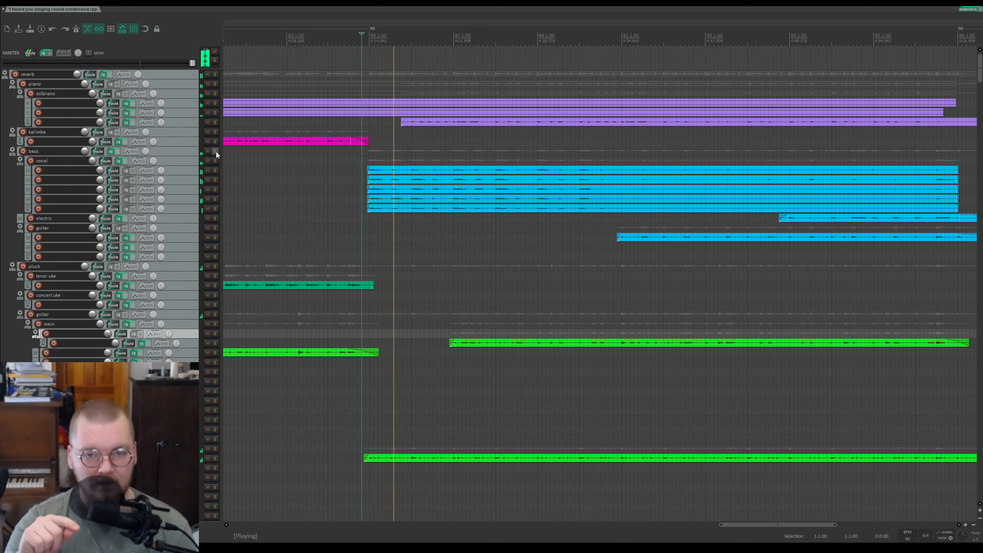
pyautogui.press('space')
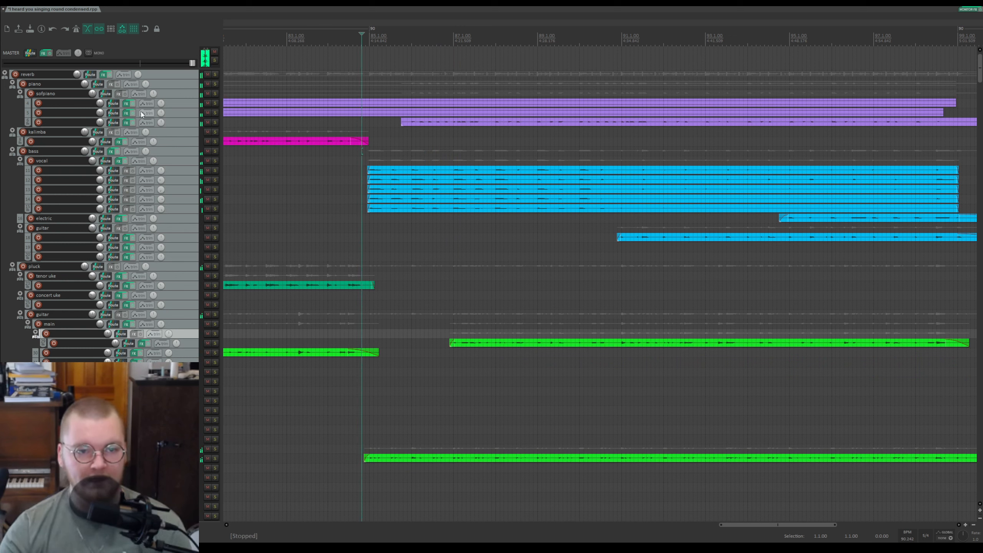
# Step: Solo the lower soft-piano track and play it from the edit cursor
pyautogui.click(215, 113)
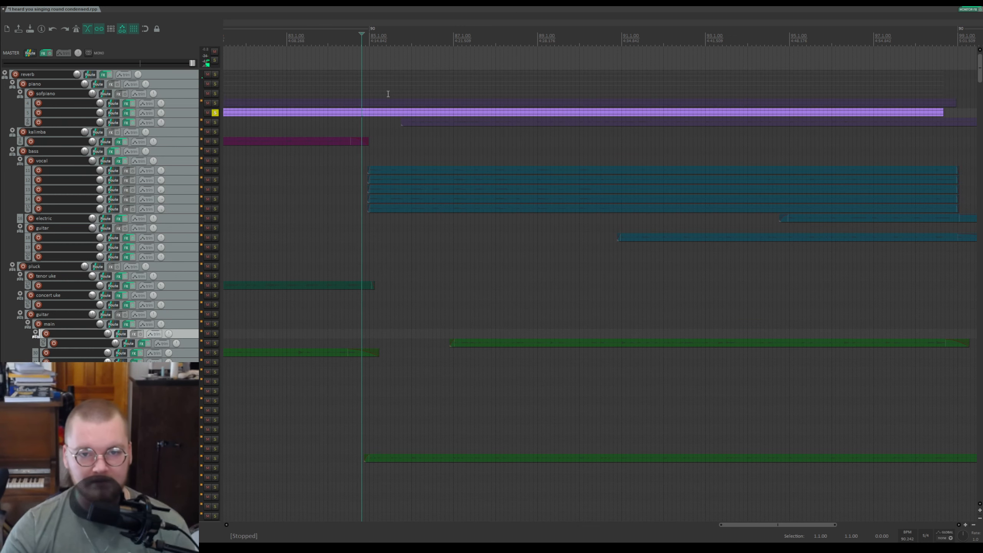
pyautogui.press('space')
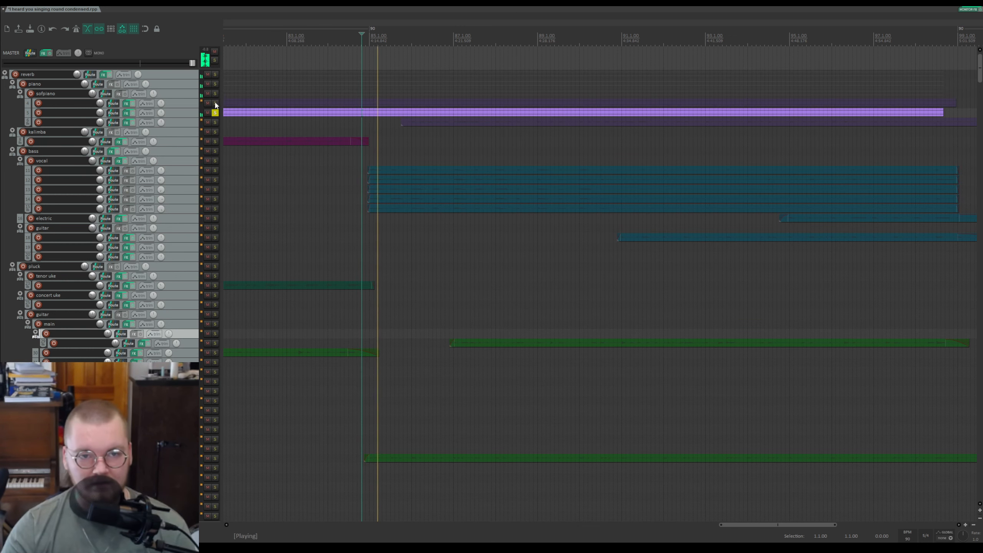
# Step: Switch the solo to the upper soft-piano track, save the project, then unsolo it
pyautogui.click(215, 103)
pyautogui.click(215, 112)
pyautogui.hotkey('ctrl', 's')
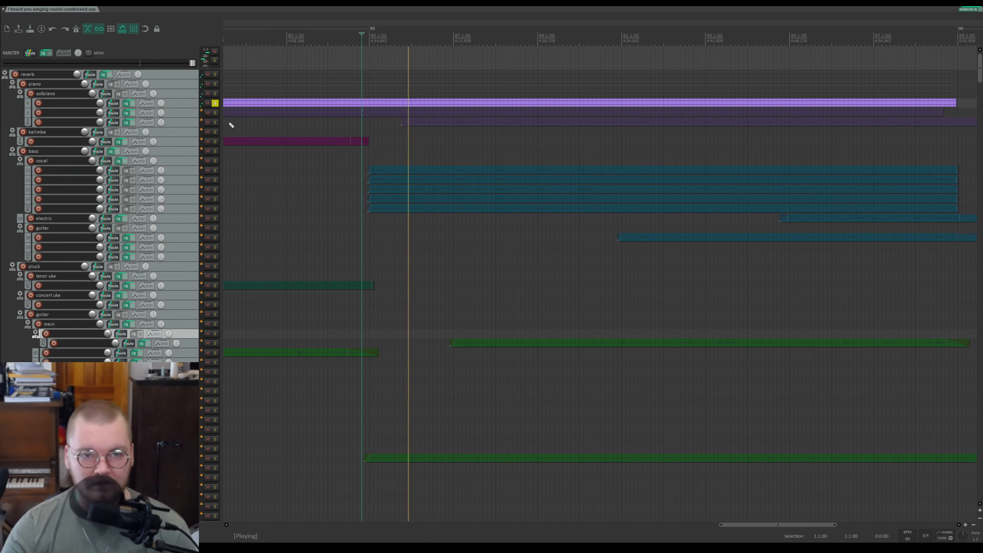
pyautogui.click(215, 103)
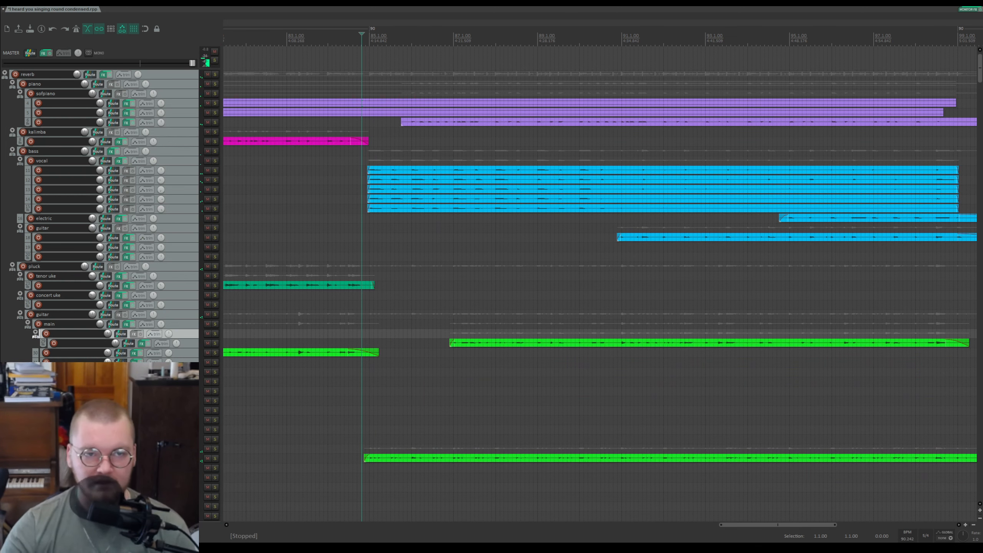
# Step: Place the edit cursor at the start of the blue vocal section
pyautogui.scroll(-1, 164, 132)
pyautogui.scroll(1, 167, 152)
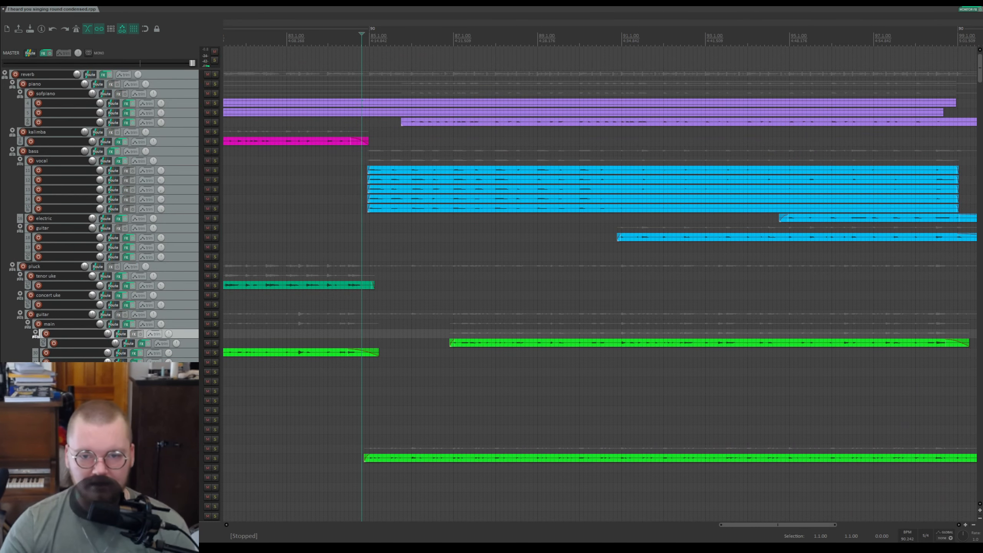
pyautogui.click(377, 314)
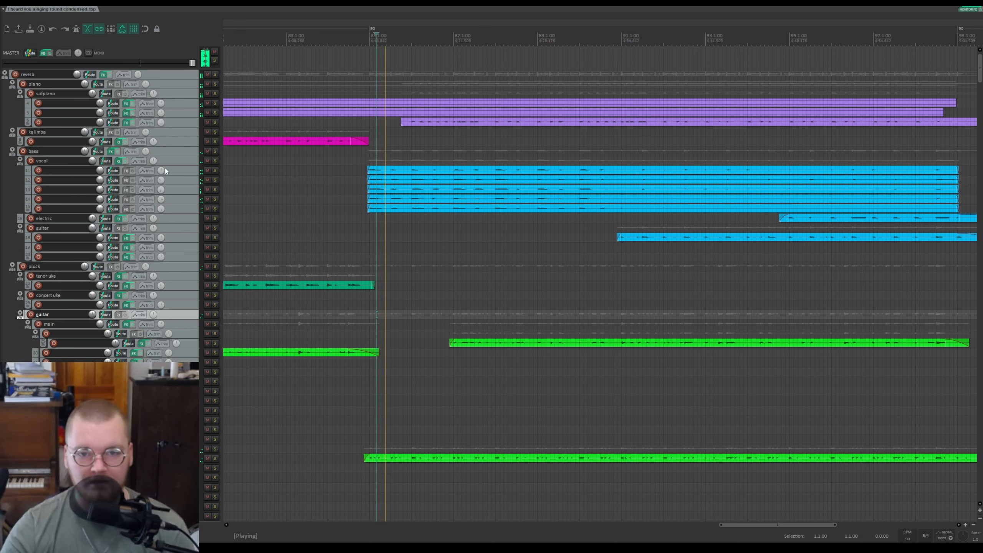
pyautogui.scroll(-1, 169, 219)
pyautogui.scroll(3, 397, 398)
pyautogui.scroll(-1, 335, 414)
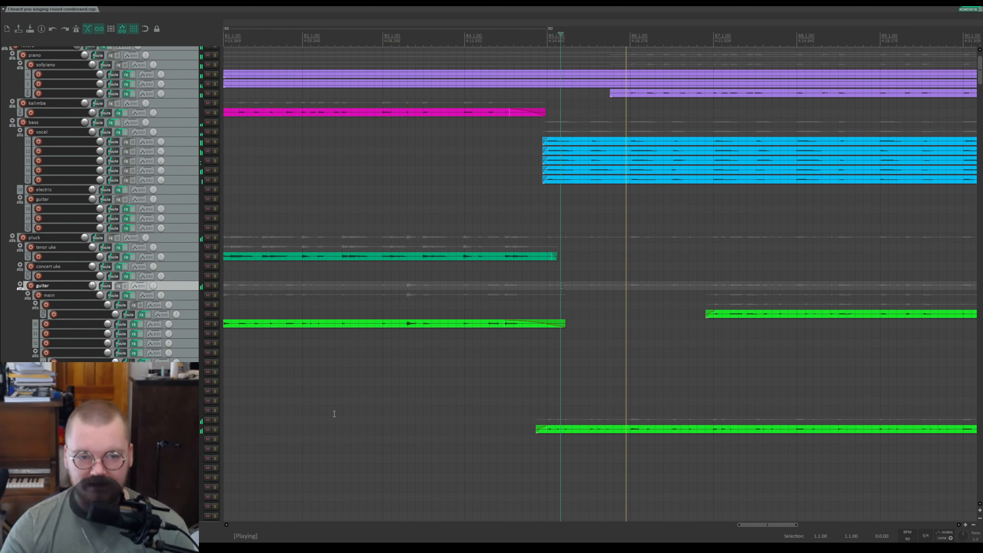
pyautogui.click(547, 401)
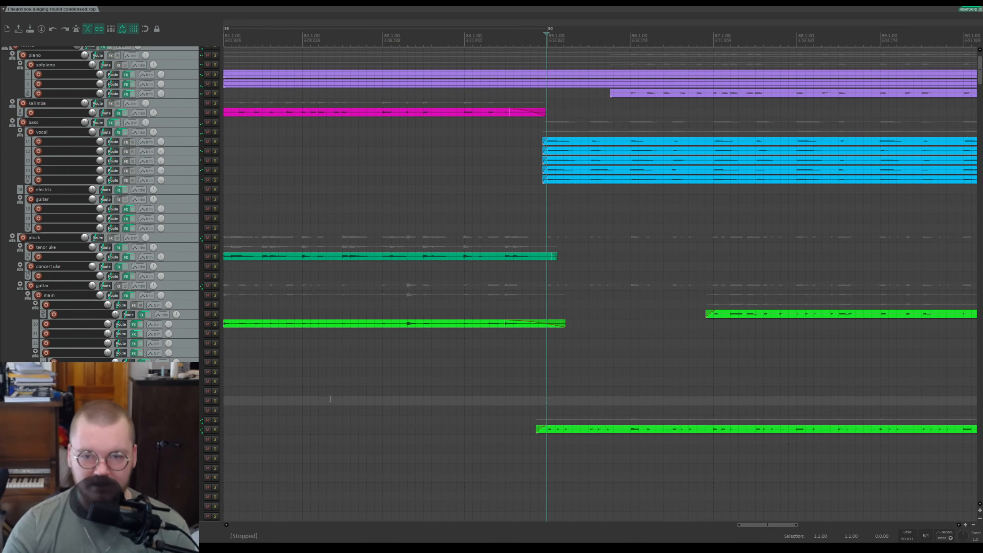
# Step: Solo the secondary guitar folder, audition it from the cursor, then stop and unsolo it
pyautogui.click(215, 420)
pyautogui.scroll(-10, 280, 409)
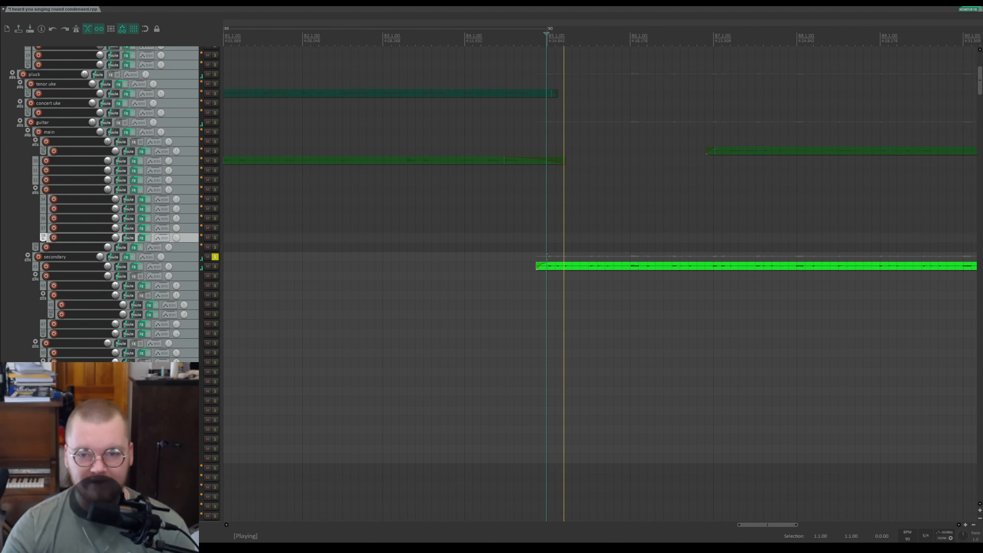
pyautogui.scroll(-5, 527, 376)
pyautogui.scroll(-2, 526, 375)
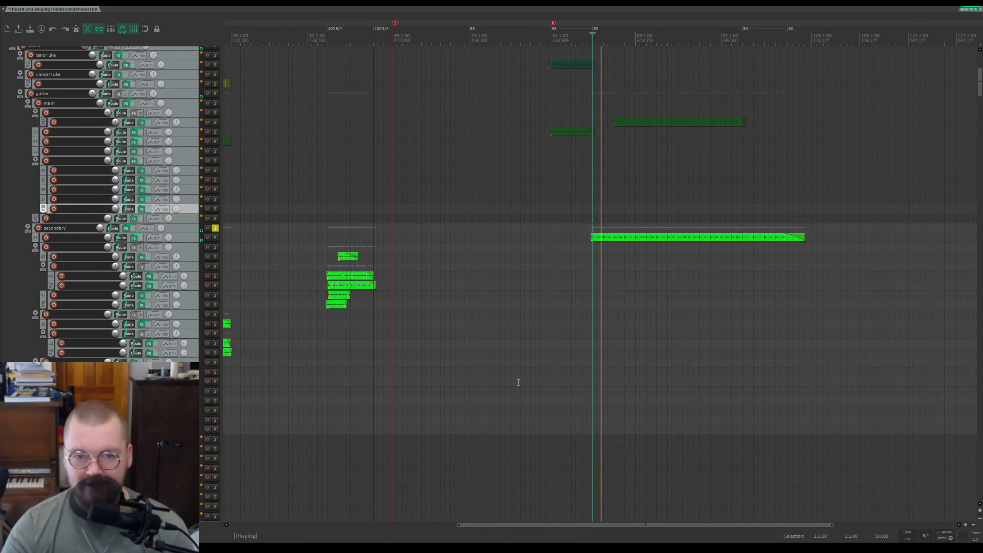
pyautogui.scroll(6, 515, 382)
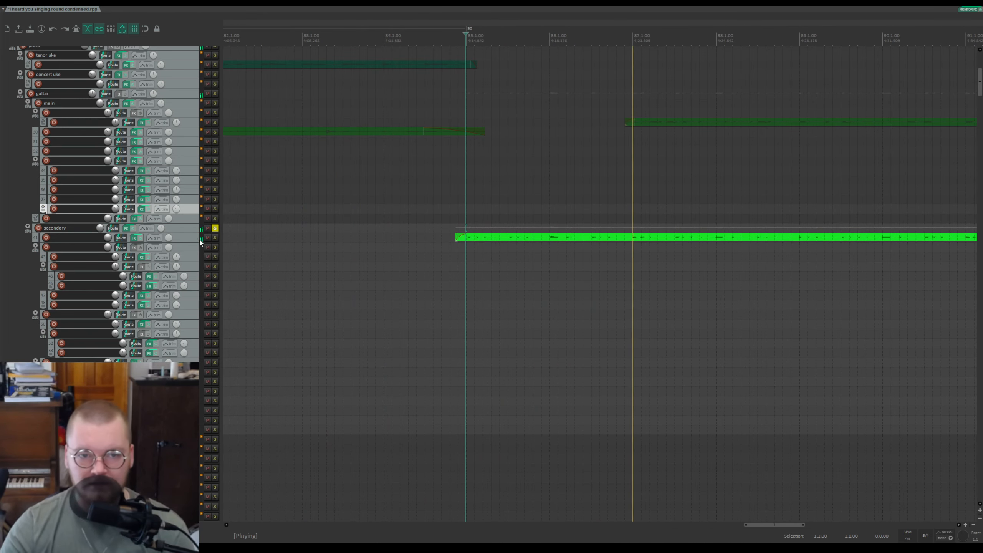
pyautogui.press('space')
pyautogui.click(215, 229)
# Step: Scroll down to the pink interjection tracks and play from the start of their section
pyautogui.scroll(3, 105, 243)
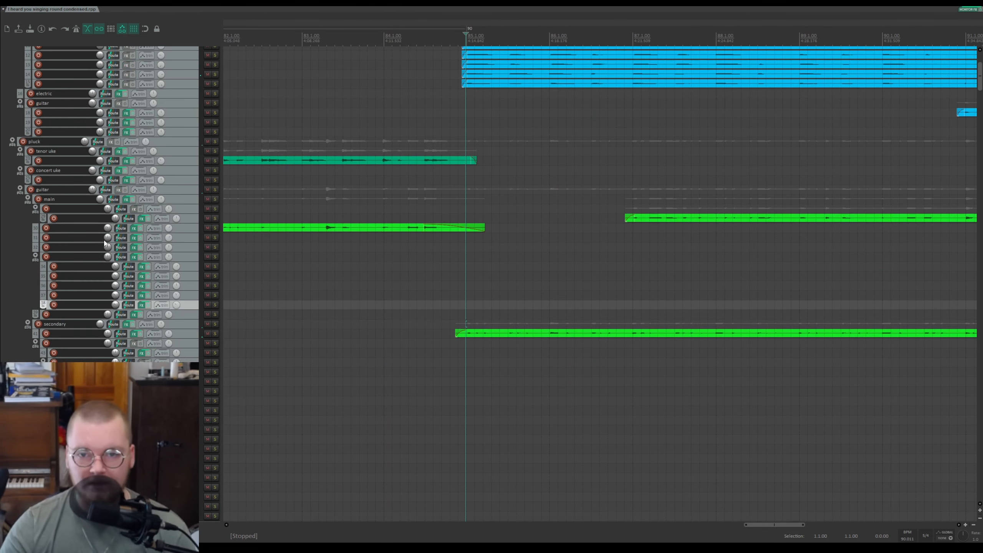
pyautogui.scroll(-1, 945, 84)
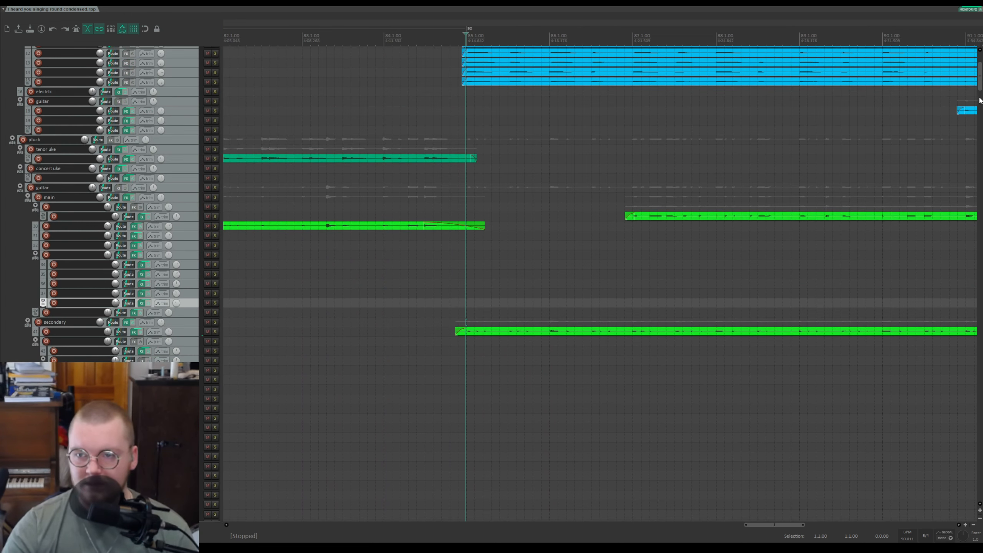
pyautogui.moveTo(981, 89); pyautogui.dragTo(962, 356)
pyautogui.scroll(-10, 760, 253)
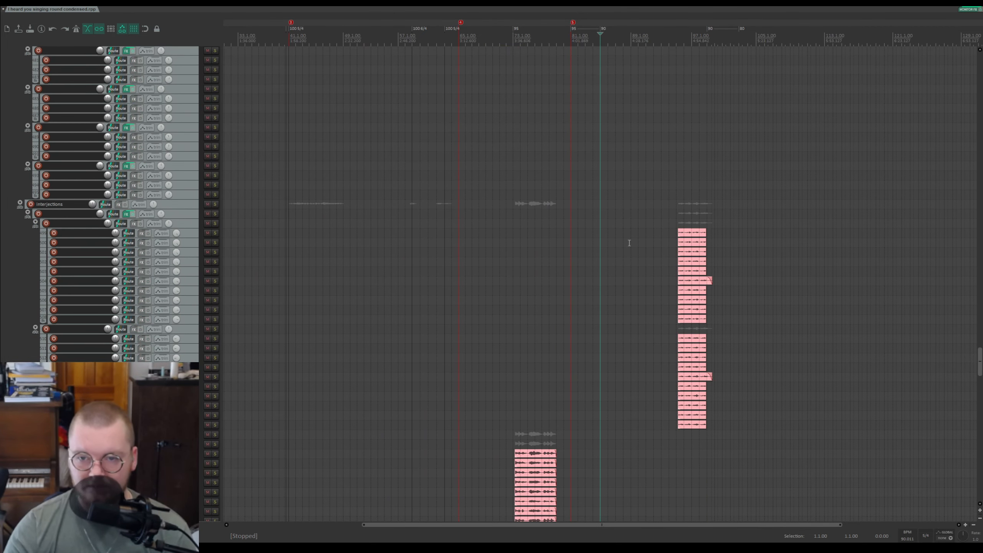
pyautogui.click(684, 212)
pyautogui.scroll(5, 738, 227)
pyautogui.click(559, 175)
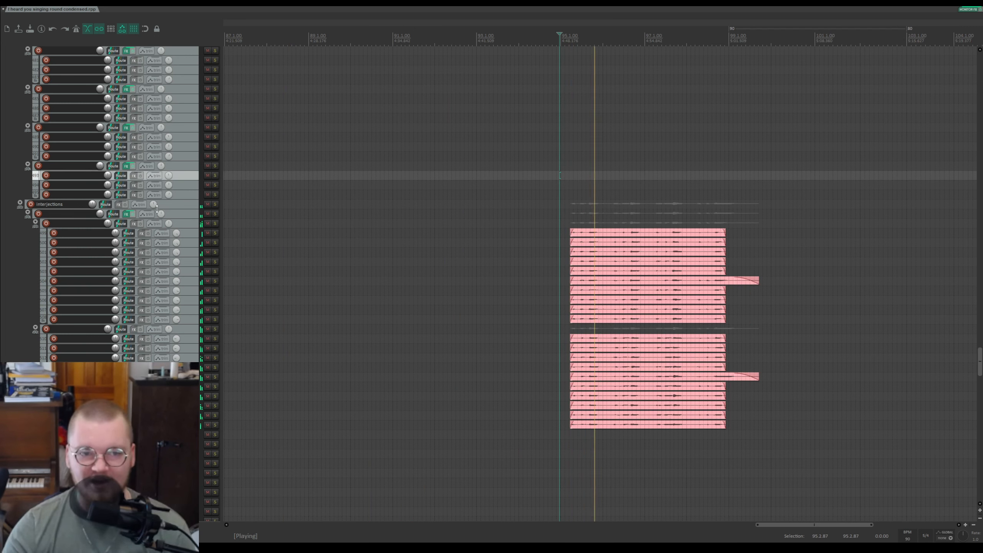
# Step: Navigate down to the percussion tracks and set the edit cursor at the start of the teal items
pyautogui.scroll(-5, 498, 207)
pyautogui.moveTo(979, 362); pyautogui.dragTo(976, 446)
pyautogui.click(496, 364)
pyautogui.scroll(5, 568, 365)
pyautogui.scroll(-4, 684, 351)
pyautogui.click(758, 347)
pyautogui.scroll(5, 768, 353)
pyautogui.scroll(-4, 569, 341)
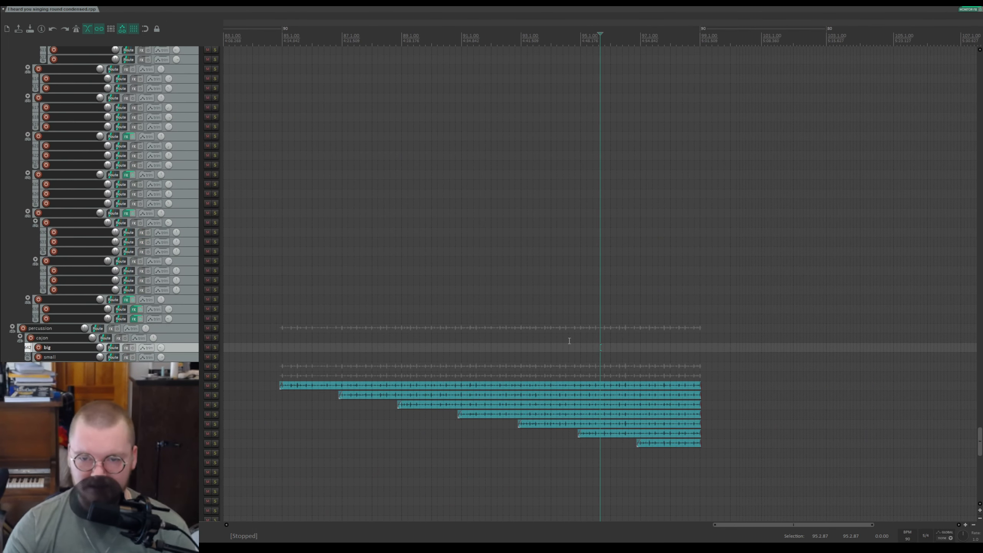
pyautogui.click(276, 364)
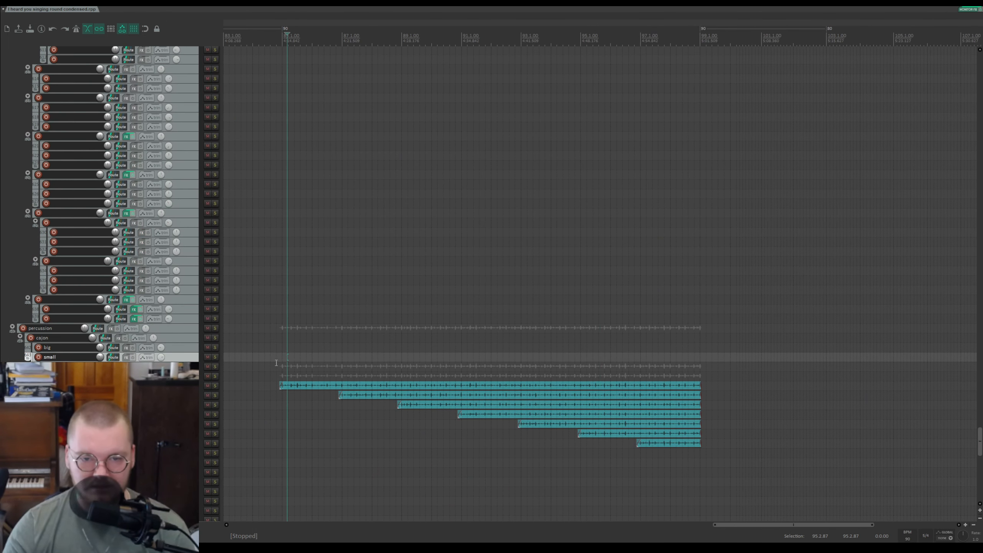
# Step: Solo the handy percussion track, audition it, then stop playback and unsolo it
pyautogui.click(215, 385)
pyautogui.click(215, 385)
pyautogui.click(215, 366)
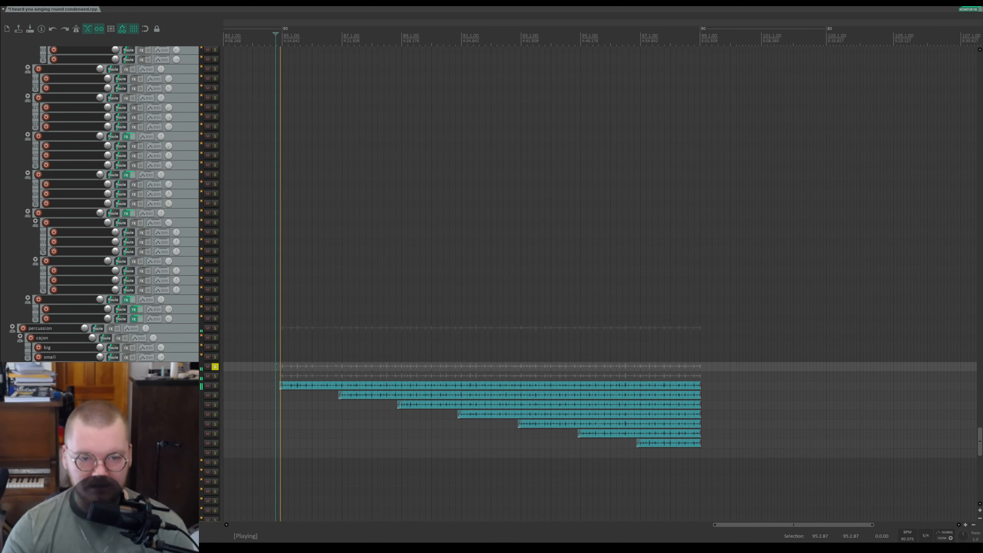
pyautogui.scroll(3, 600, 284)
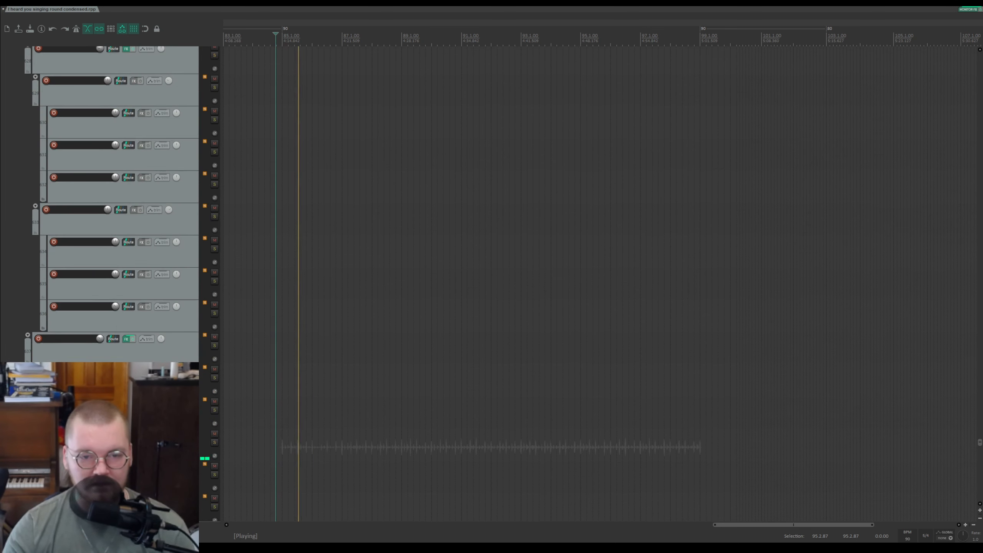
pyautogui.scroll(-12, 600, 283)
pyautogui.scroll(1, 599, 284)
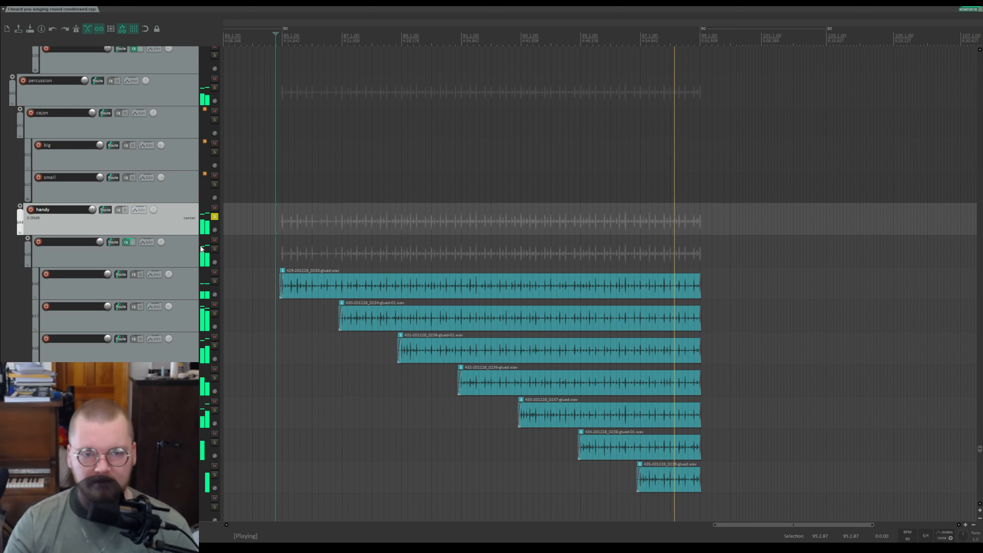
pyautogui.press('space')
pyautogui.click(214, 217)
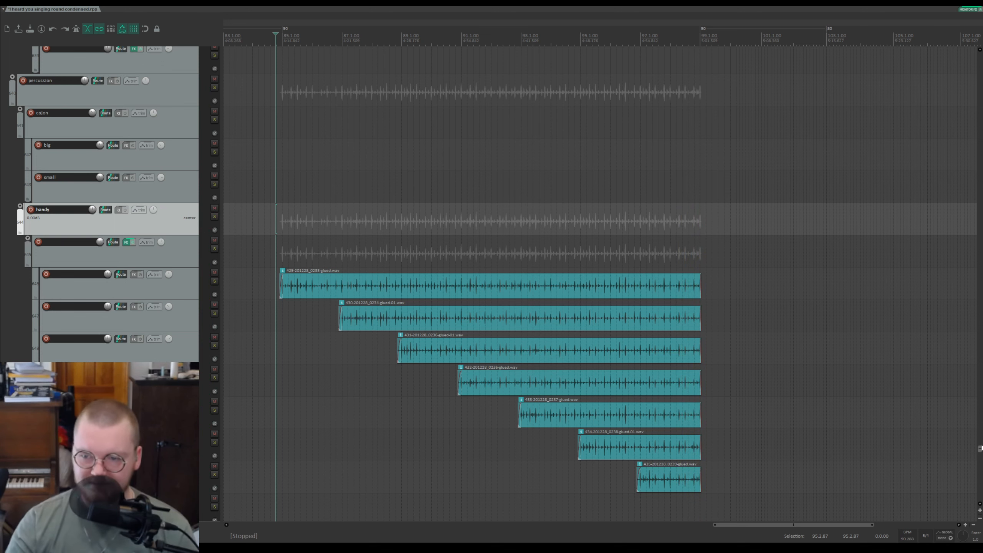
# Step: Scroll back to the pink interjection tracks and set the edit cursor at the start of their items
pyautogui.scroll(-4, 863, 369)
pyautogui.moveTo(981, 442); pyautogui.dragTo(971, 363)
pyautogui.click(628, 184)
pyautogui.scroll(5, 634, 184)
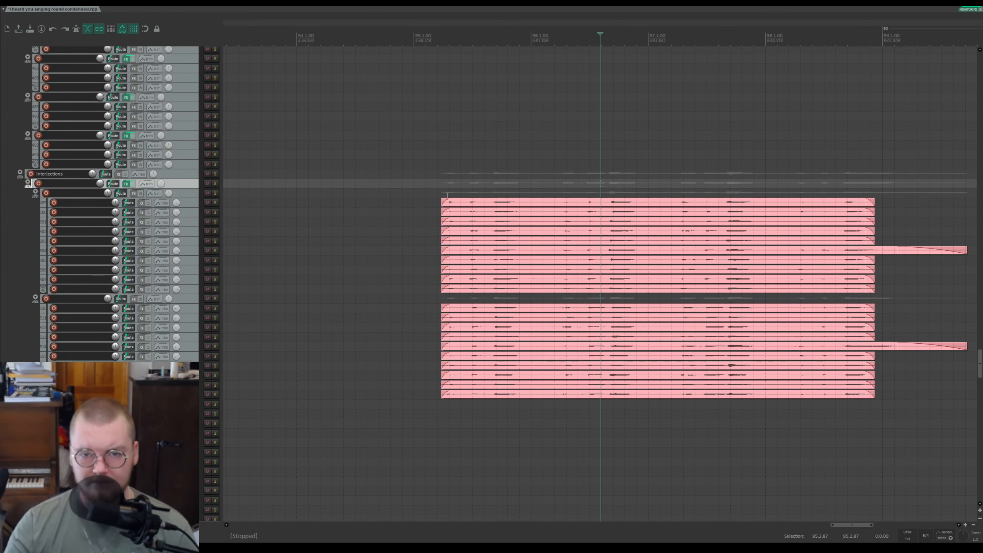
pyautogui.click(438, 193)
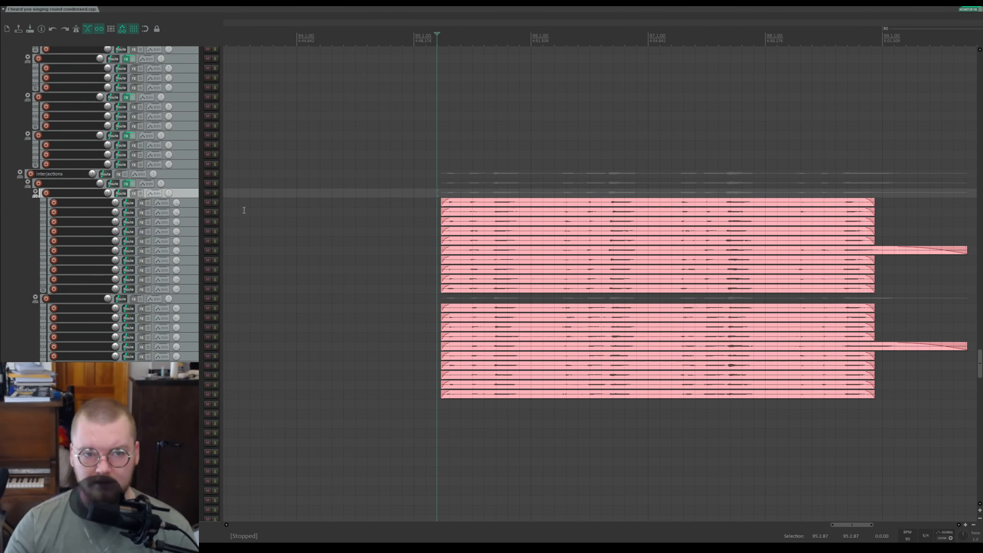
# Step: Toggle the solo on the interjections folder, set the edit cursor just before its items and start playback
pyautogui.click(215, 174)
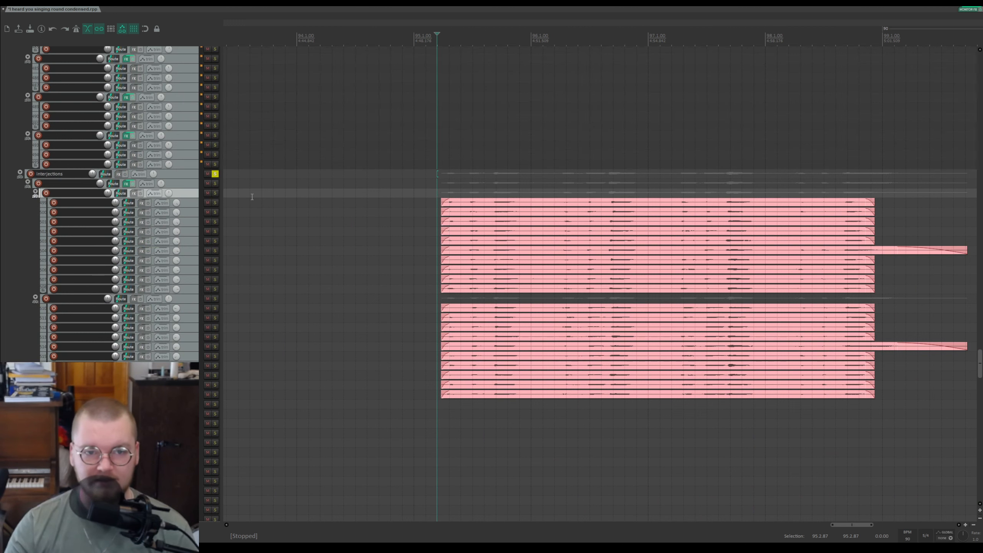
pyautogui.click(214, 174)
pyautogui.click(415, 39)
pyautogui.press('space')
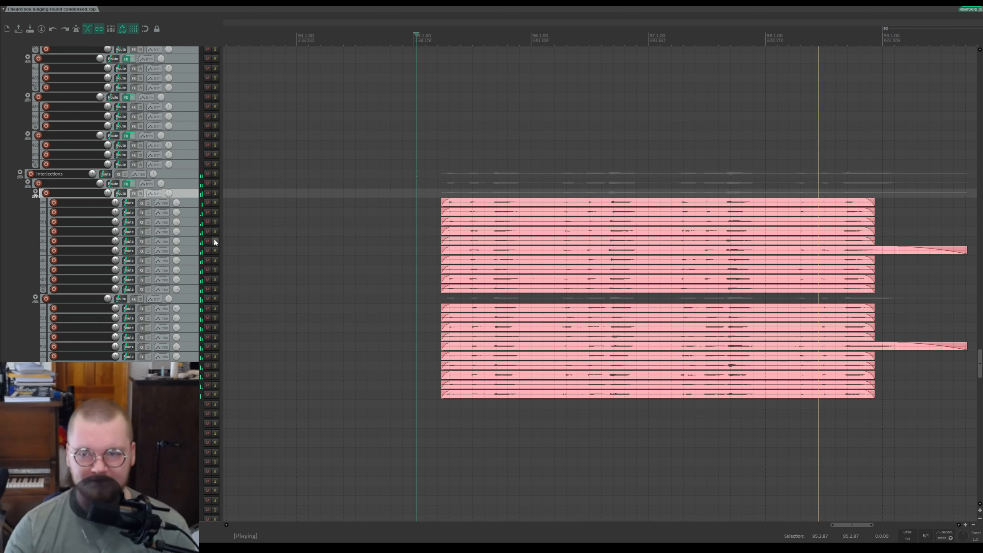
# Step: Solo the first track inside the interjections folder and reposition the edit cursor just before the pink items
pyautogui.click(215, 175)
pyautogui.click(215, 177)
pyautogui.click(215, 183)
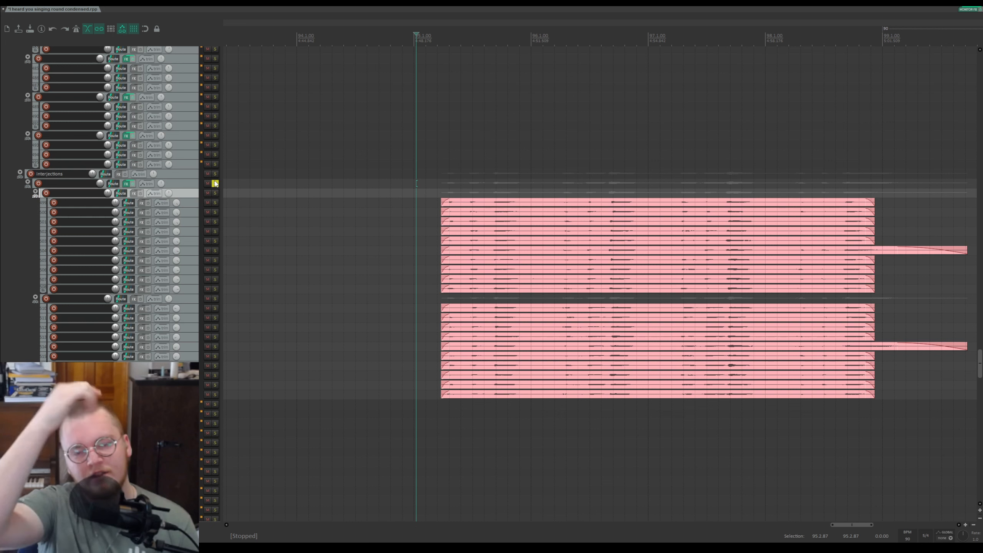
pyautogui.click(439, 39)
pyautogui.click(433, 40)
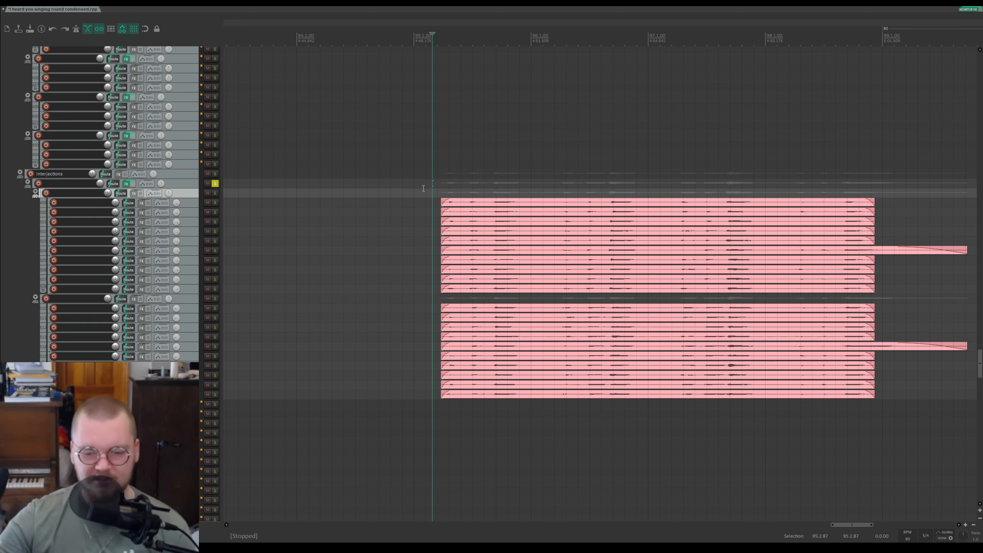
# Step: Also solo the first interjection subgroup, play a short stretch, stop, and unsolo both tracks
pyautogui.click(215, 193)
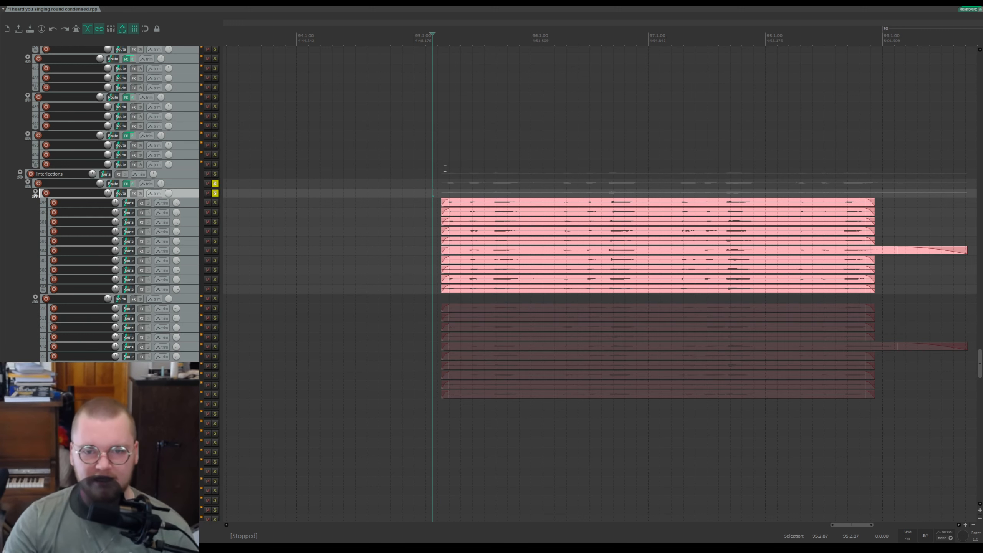
pyautogui.click(412, 186)
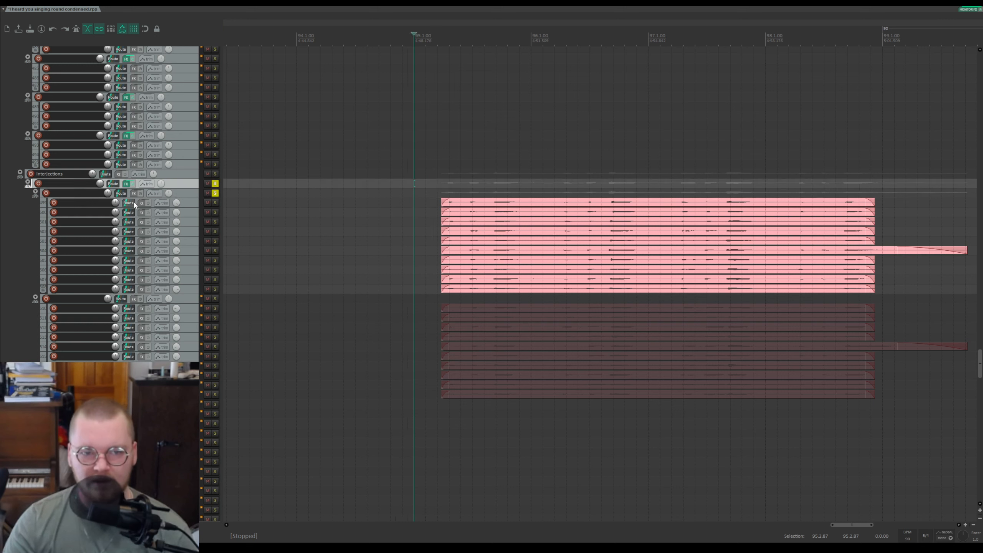
pyautogui.press('space')
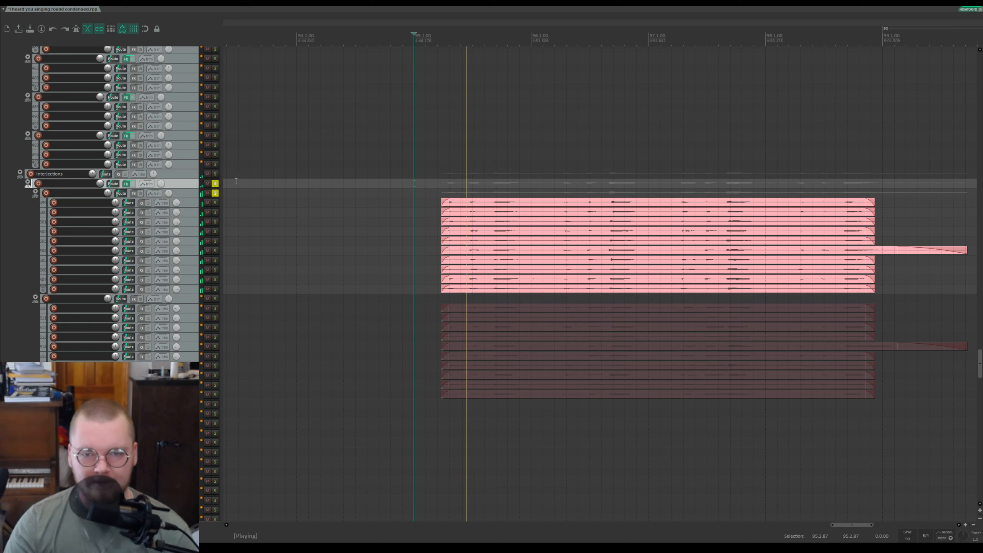
pyautogui.press('space')
pyautogui.click(215, 192)
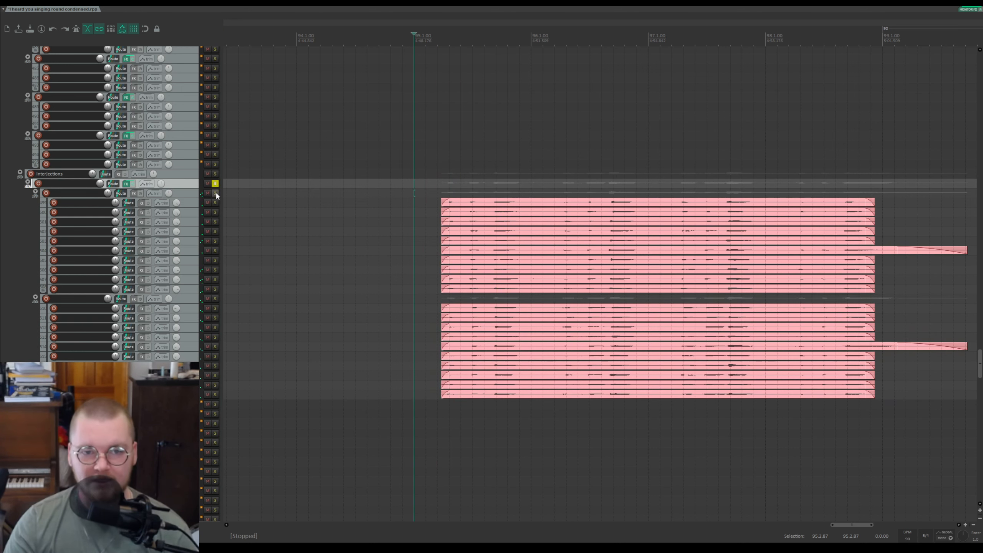
pyautogui.click(213, 185)
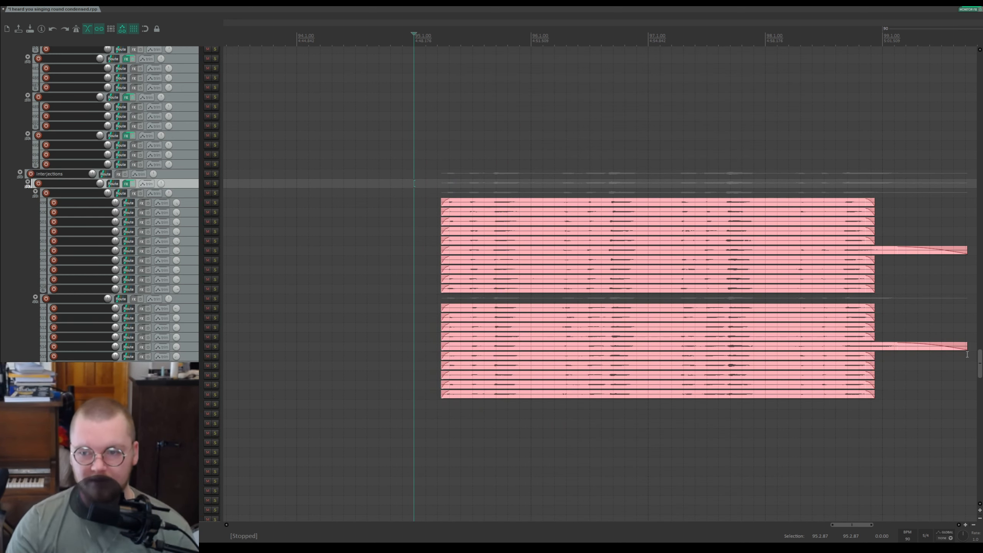
# Step: Scroll up to the voices main tracks, solo a vocal subgroup and audition it, then stop and unsolo it
pyautogui.moveTo(981, 370); pyautogui.dragTo(981, 118)
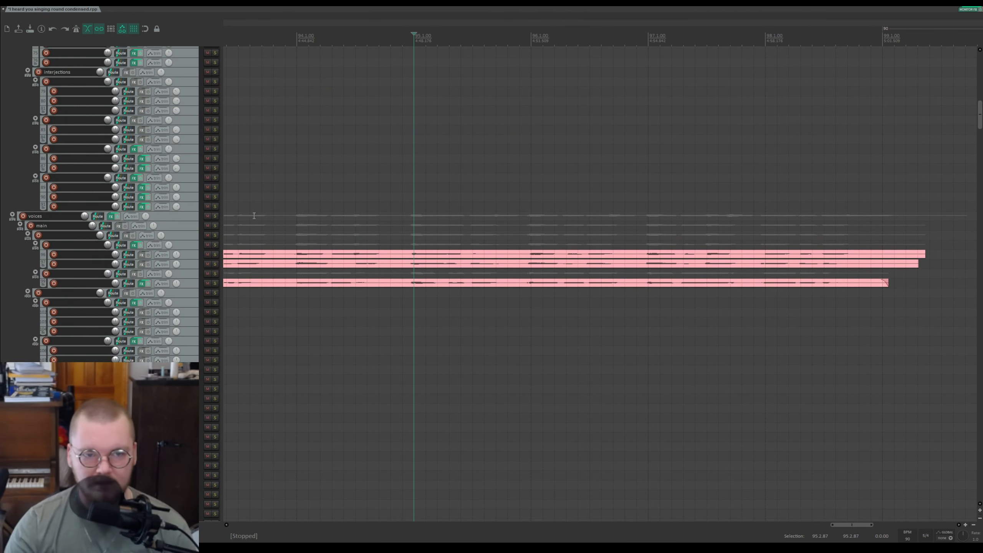
pyautogui.click(215, 234)
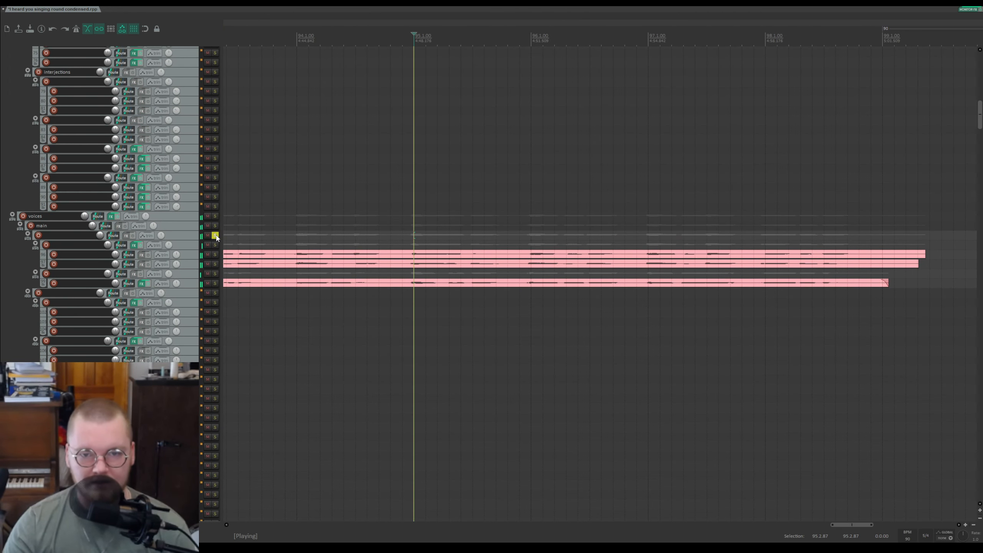
pyautogui.click(215, 235)
pyautogui.click(214, 244)
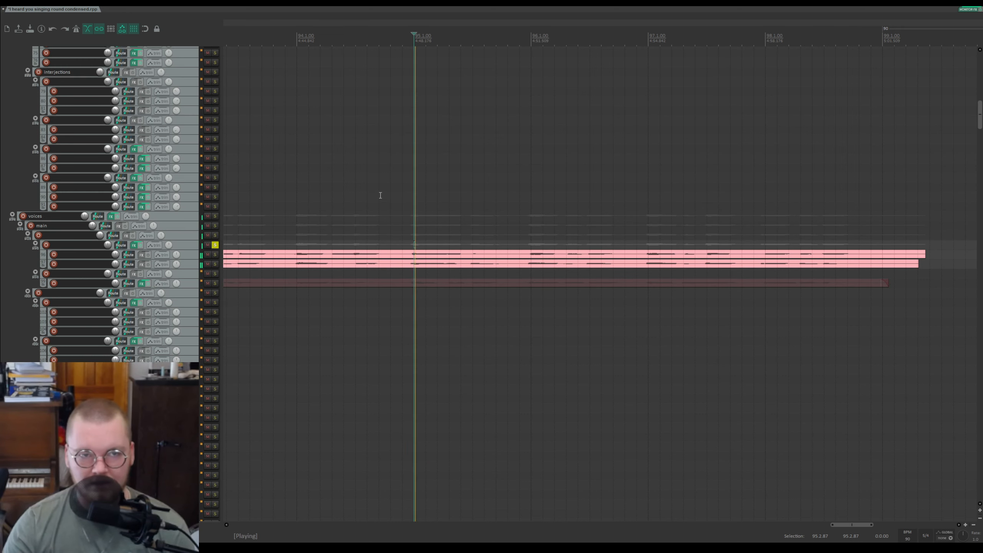
pyautogui.press('space')
pyautogui.click(395, 37)
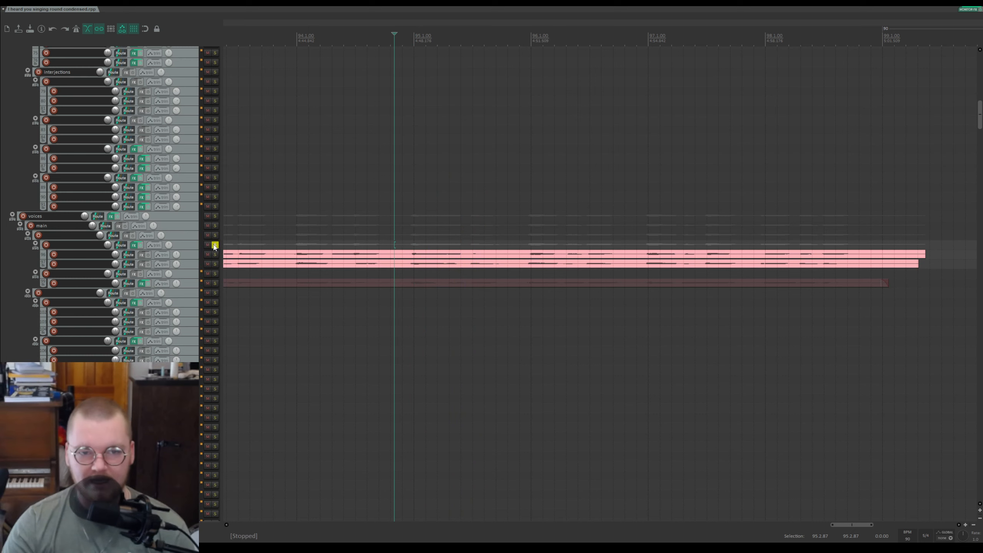
pyautogui.click(214, 245)
# Step: Return to the interjection tracks, solo the first subgroup and audition it, then unsolo it and stop playback
pyautogui.moveTo(978, 128); pyautogui.dragTo(975, 381)
pyautogui.scroll(5, 748, 331)
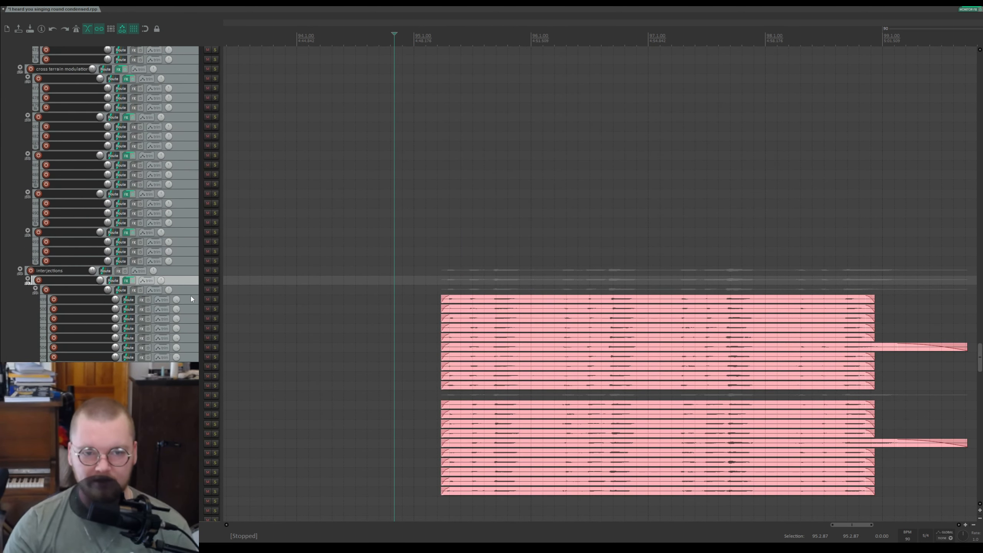
pyautogui.click(214, 280)
pyautogui.click(214, 289)
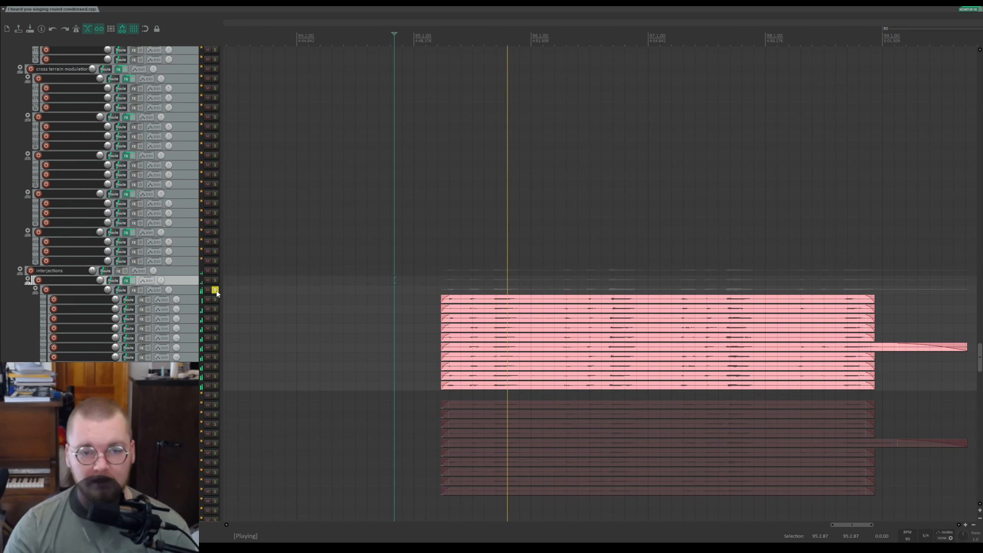
pyautogui.click(215, 290)
pyautogui.press('space')
# Step: Scroll to the voices tracks, solo the single vocal track, play from just before the section, then stop and unsolo it
pyautogui.moveTo(981, 359); pyautogui.dragTo(980, 111)
pyautogui.click(214, 326)
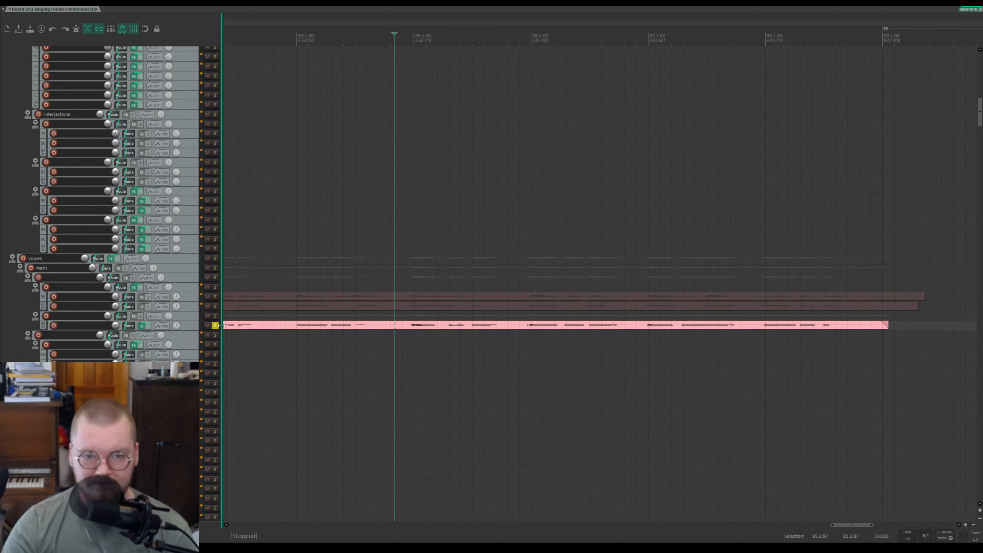
pyautogui.click(404, 317)
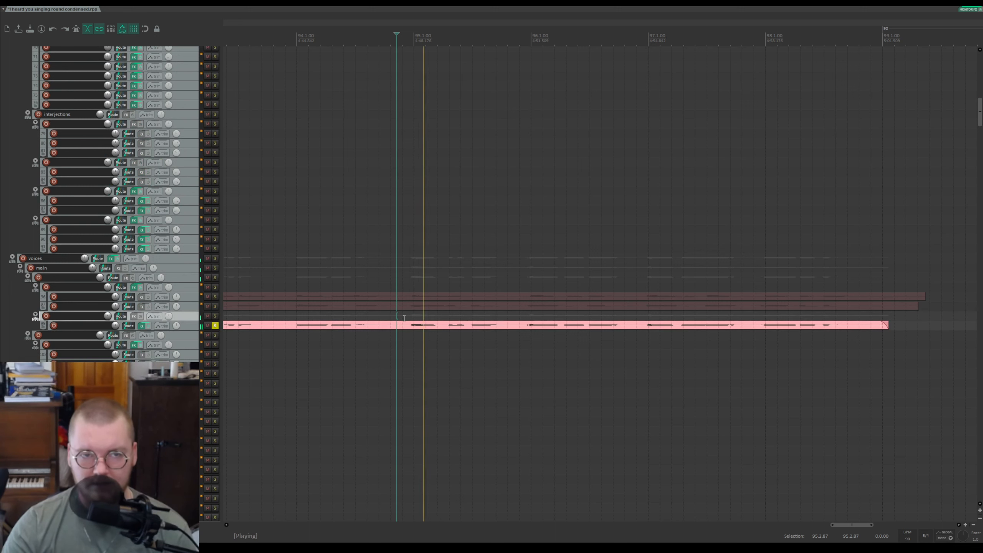
pyautogui.press('space')
pyautogui.click(215, 326)
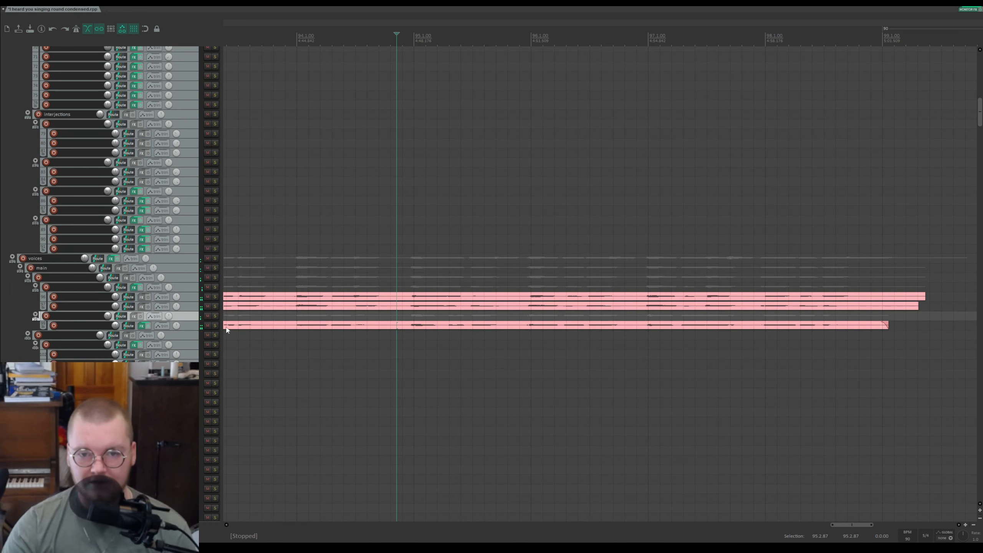
# Step: Scroll down to the interjections and audition the second subgroup soloed, then stop and unsolo it
pyautogui.moveTo(979, 135); pyautogui.dragTo(969, 373)
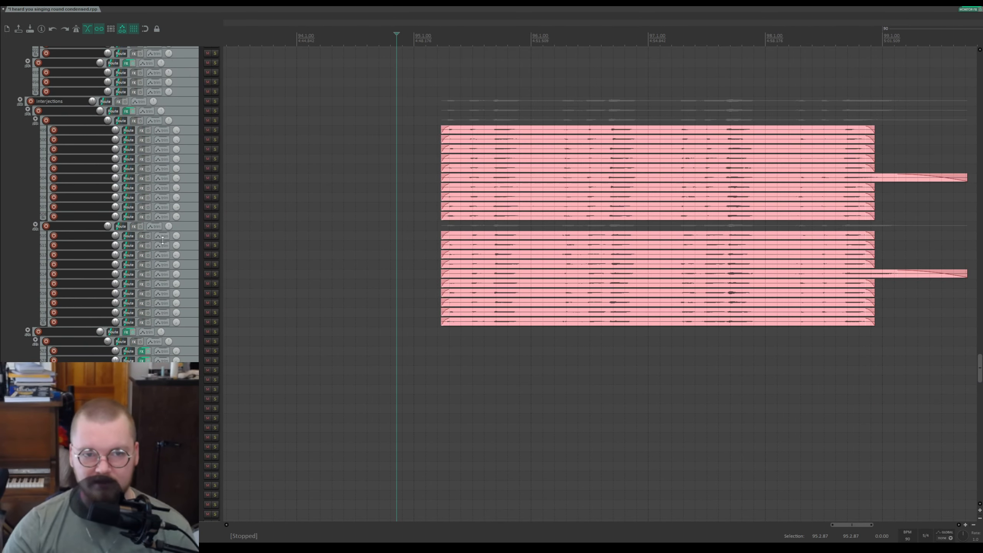
pyautogui.click(215, 226)
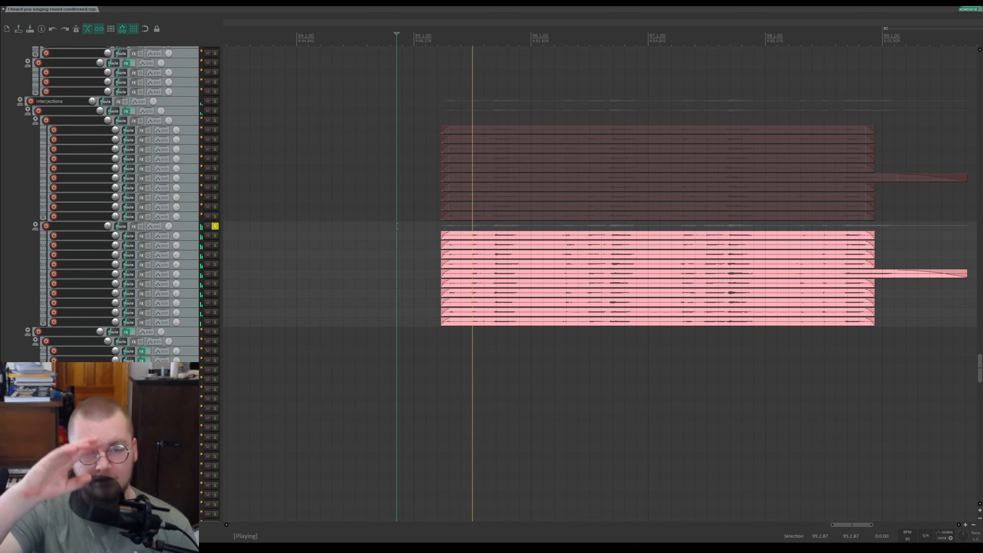
pyautogui.press('space')
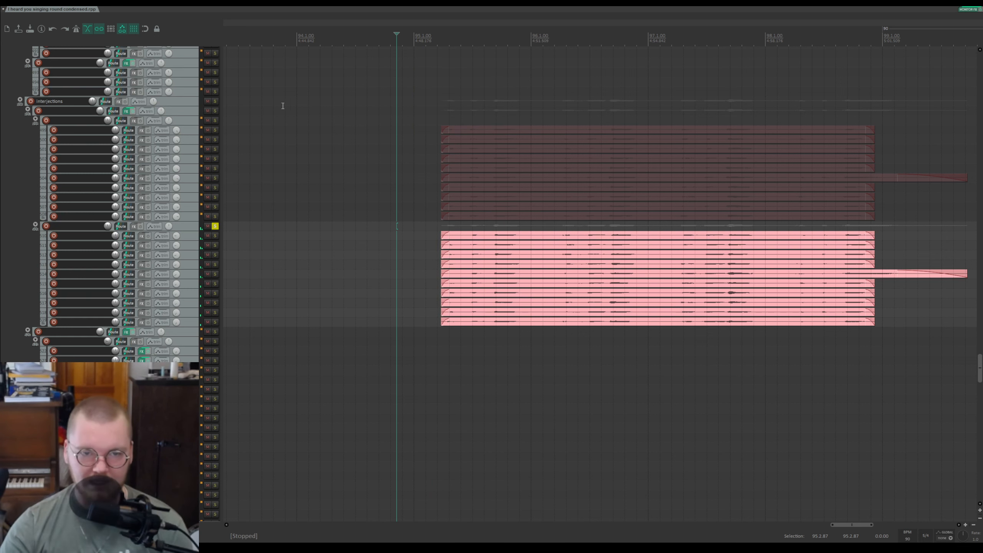
pyautogui.click(216, 226)
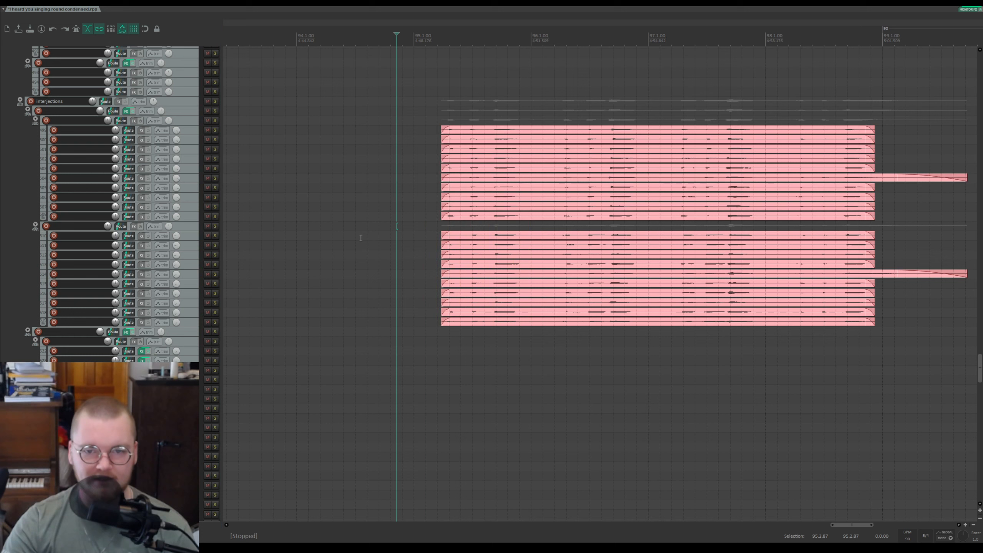
# Step: Solo the interjections folder and play from just before the end of its items, then stop and unsolo it
pyautogui.scroll(2, 150, 171)
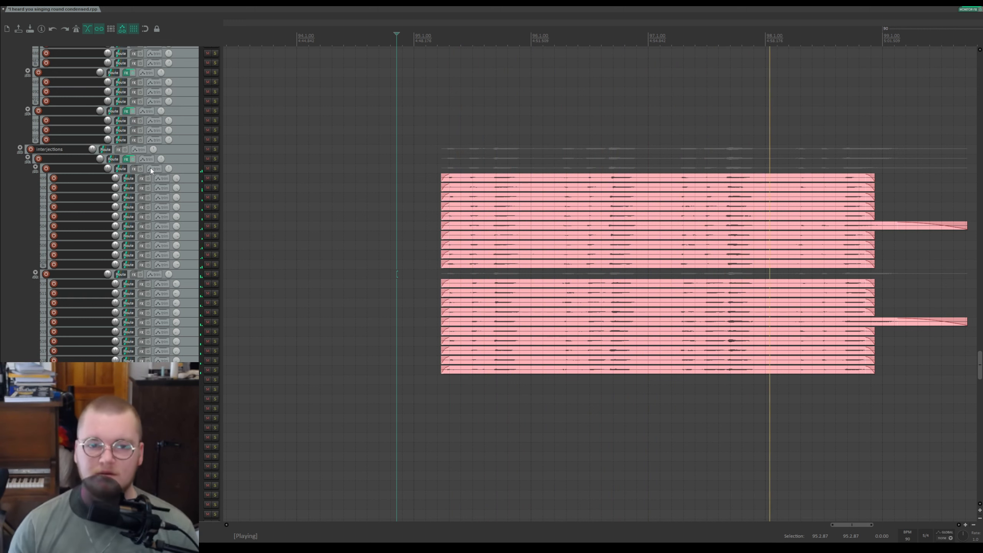
pyautogui.scroll(-2, 637, 224)
pyautogui.scroll(2, 641, 229)
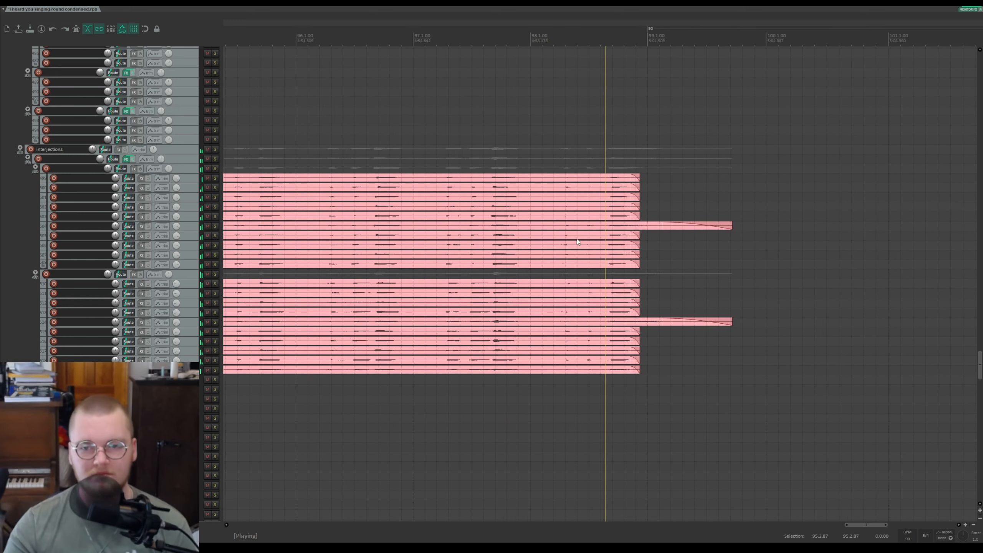
pyautogui.scroll(-1, 483, 249)
pyautogui.press('space')
pyautogui.click(215, 149)
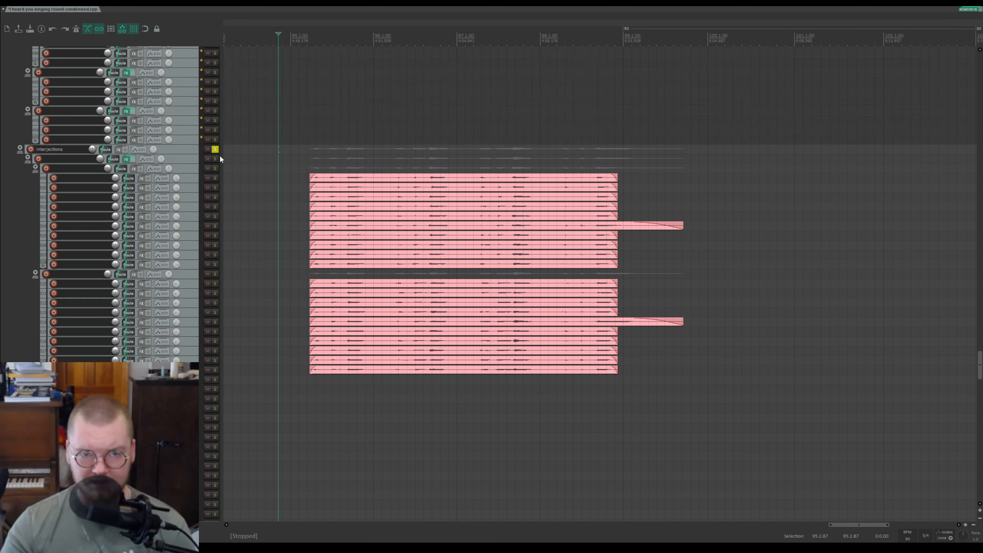
pyautogui.click(597, 157)
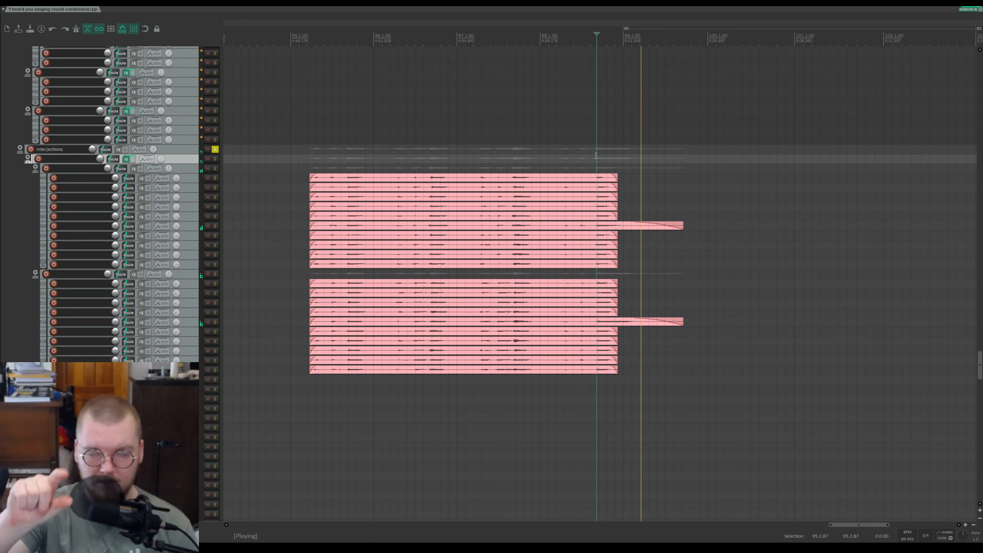
pyautogui.press('space')
pyautogui.click(215, 150)
# Step: Scroll up to the bass tracks, set the edit cursor, and briefly audition the bass electric track soloed, then unsolo it
pyautogui.moveTo(979, 368); pyautogui.dragTo(976, 76)
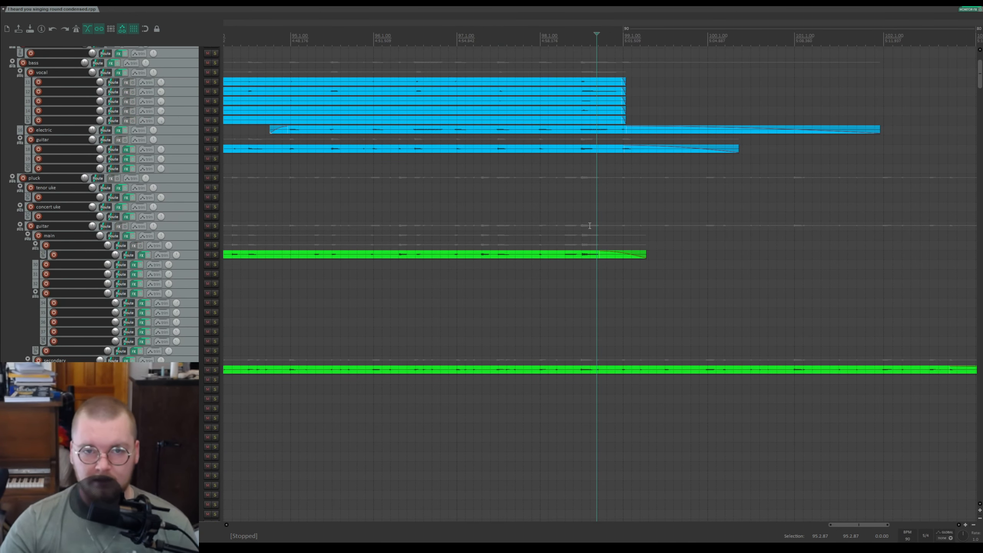
pyautogui.scroll(-3, 589, 224)
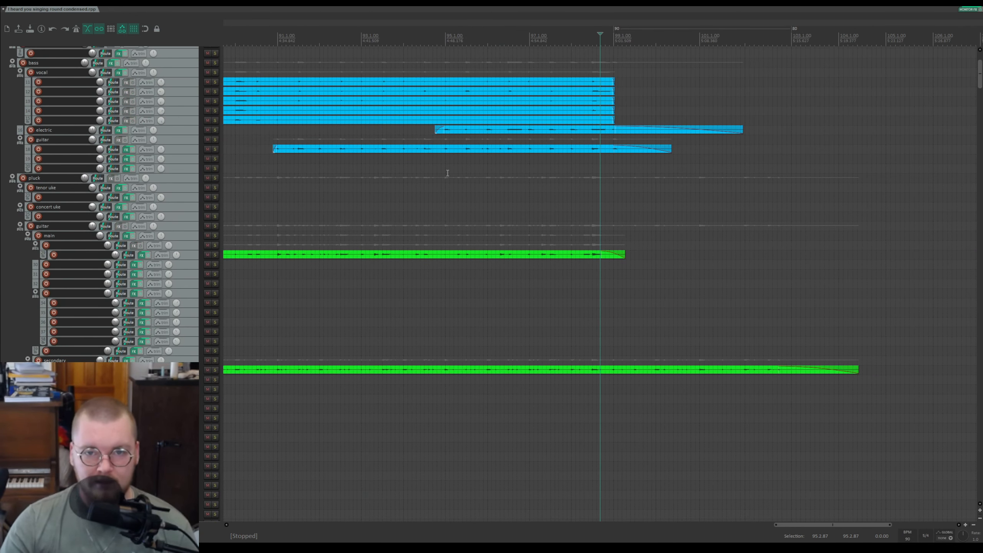
pyautogui.scroll(4, 201, 154)
pyautogui.scroll(-3, 442, 228)
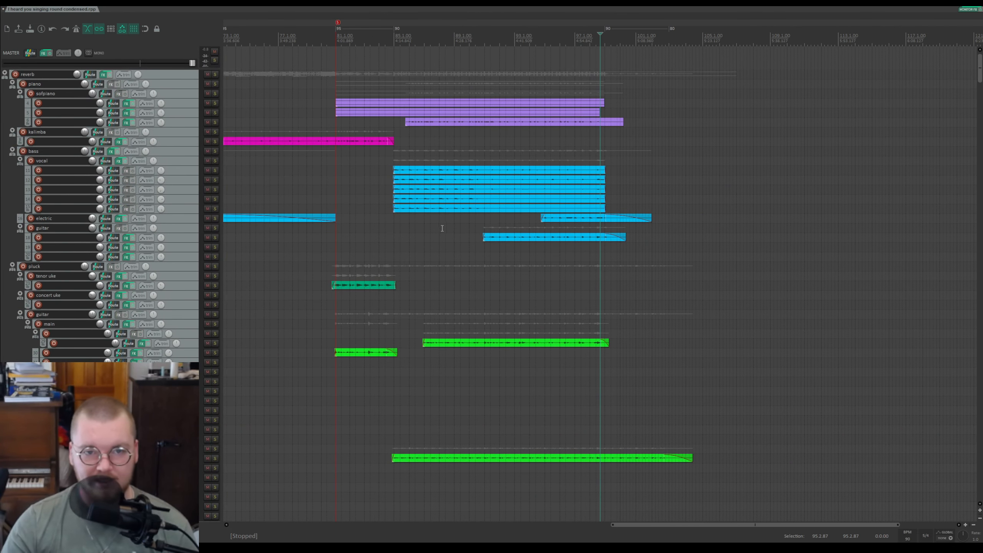
pyautogui.scroll(3, 441, 228)
pyautogui.click(432, 210)
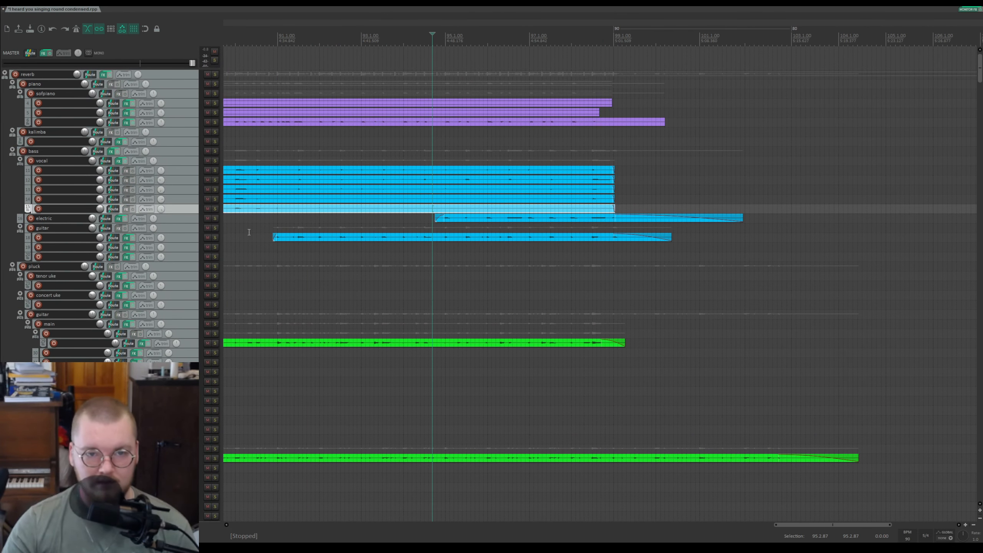
pyautogui.click(214, 219)
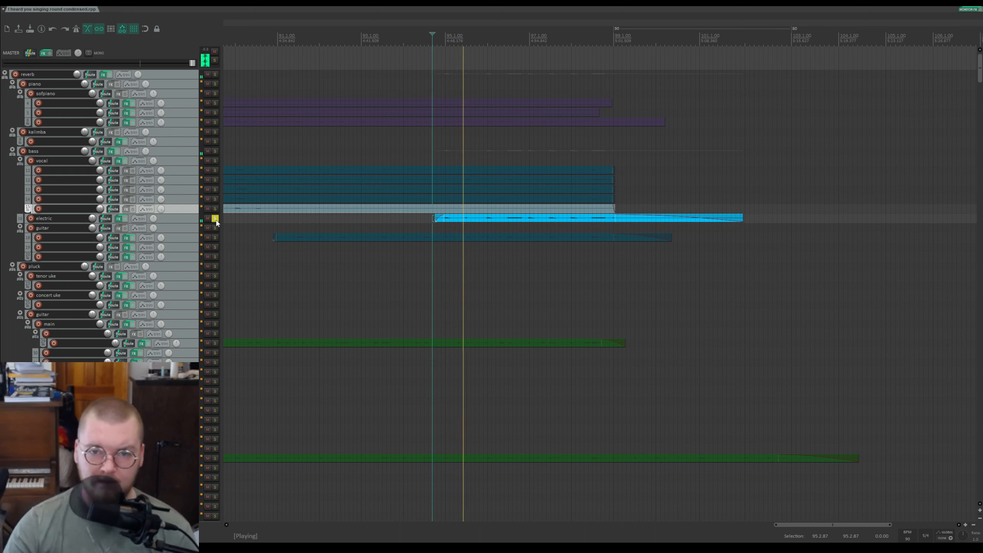
pyautogui.click(215, 219)
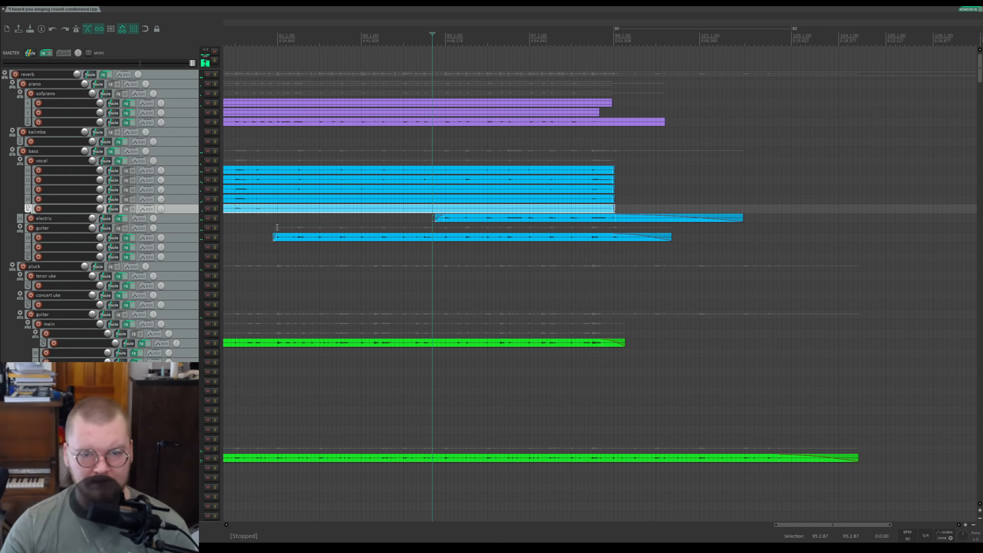
# Step: Solo the bass guitar track to audition it, then unsolo it and toggle playback
pyautogui.click(215, 238)
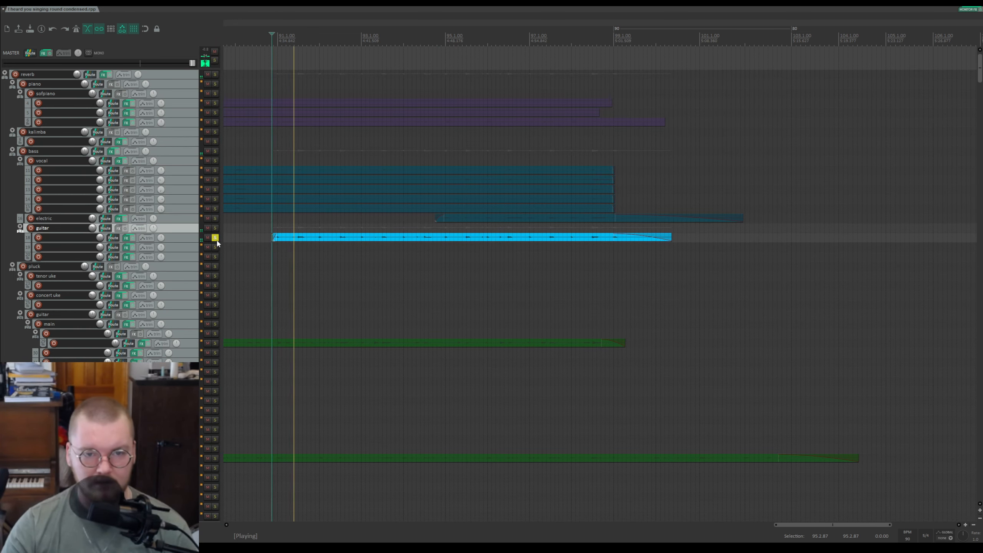
pyautogui.click(215, 238)
pyautogui.press('space')
# Step: Save the project, set the play position on the ruler, and scroll down to the pluck guitar tracks while playing
pyautogui.hotkey('ctrl', 's')
pyautogui.click(426, 39)
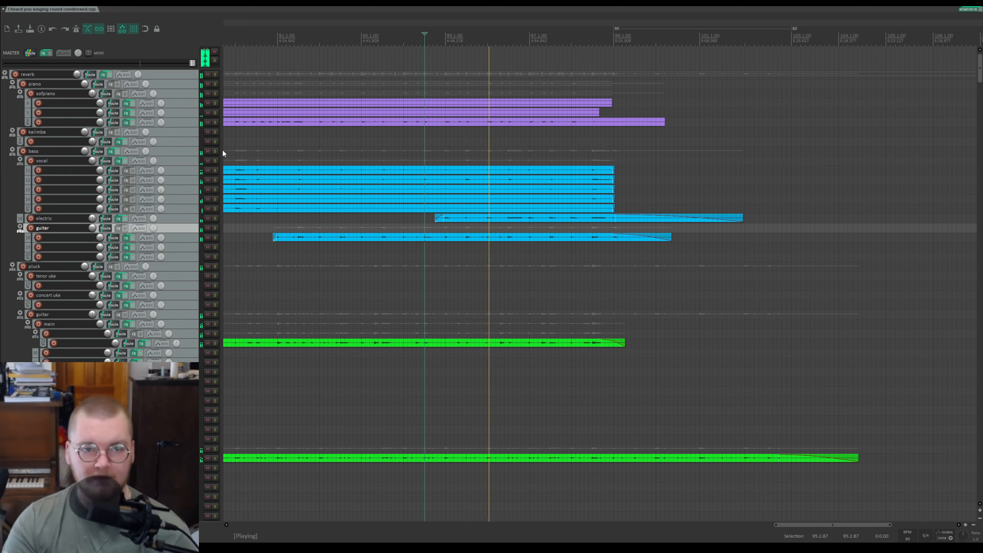
pyautogui.scroll(-6, 185, 151)
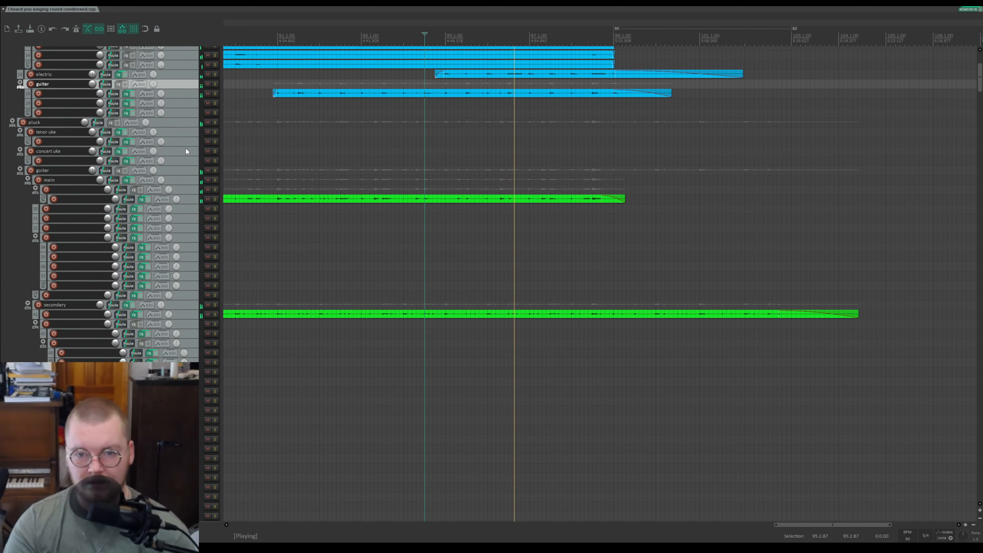
pyautogui.scroll(-4, 186, 151)
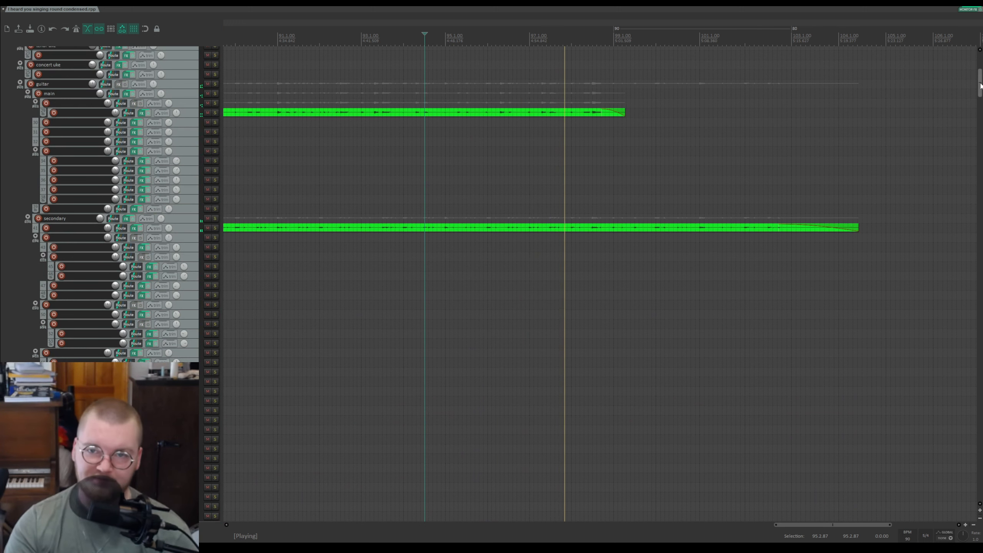
pyautogui.scroll(4, 152, 168)
pyautogui.scroll(2, 155, 172)
pyautogui.scroll(-2, 156, 175)
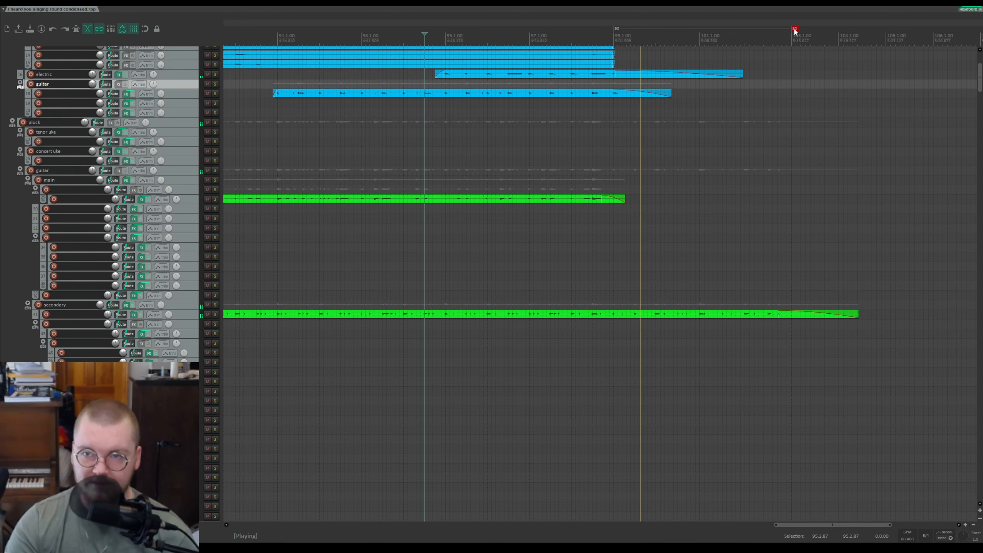
pyautogui.scroll(-5, 754, 172)
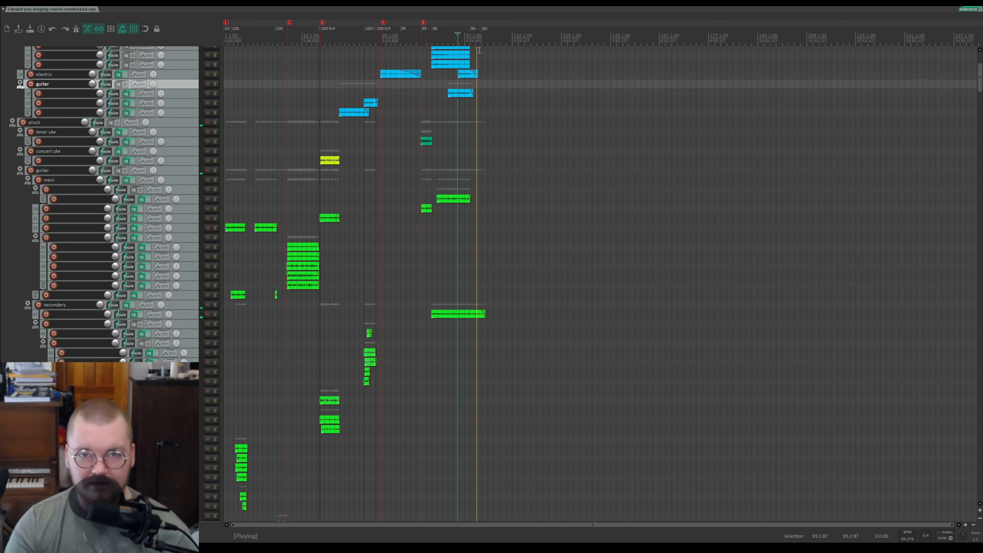
pyautogui.scroll(10, 479, 50)
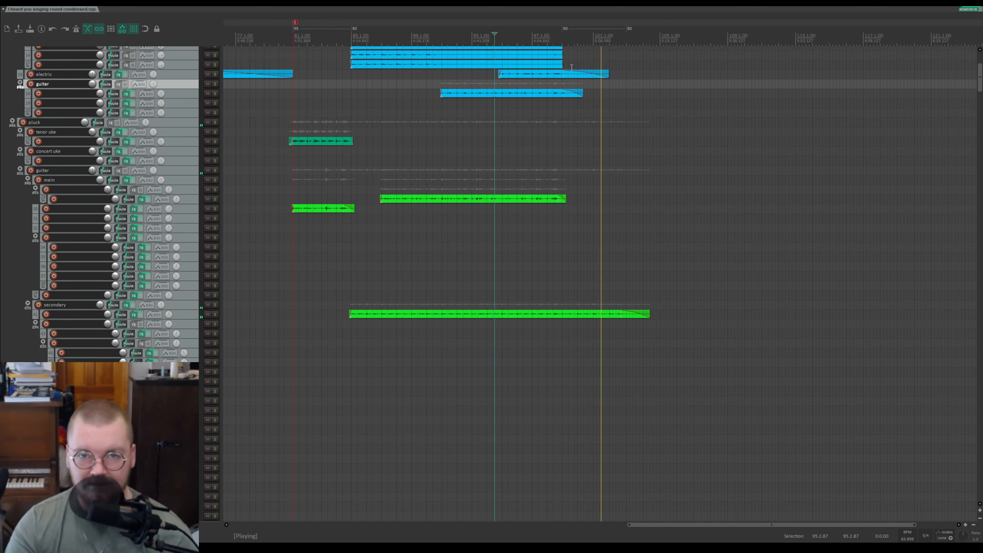
# Step: Solo the secondary guitar track, restart playback from a cursor placed mid-timeline, and save the project
pyautogui.click(214, 314)
pyautogui.press('space')
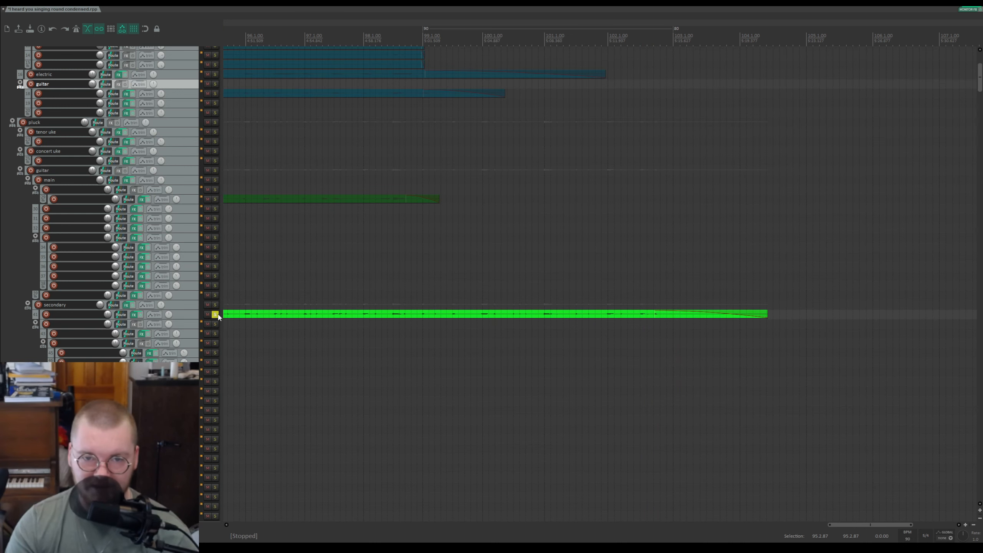
pyautogui.click(412, 293)
pyautogui.click(418, 294)
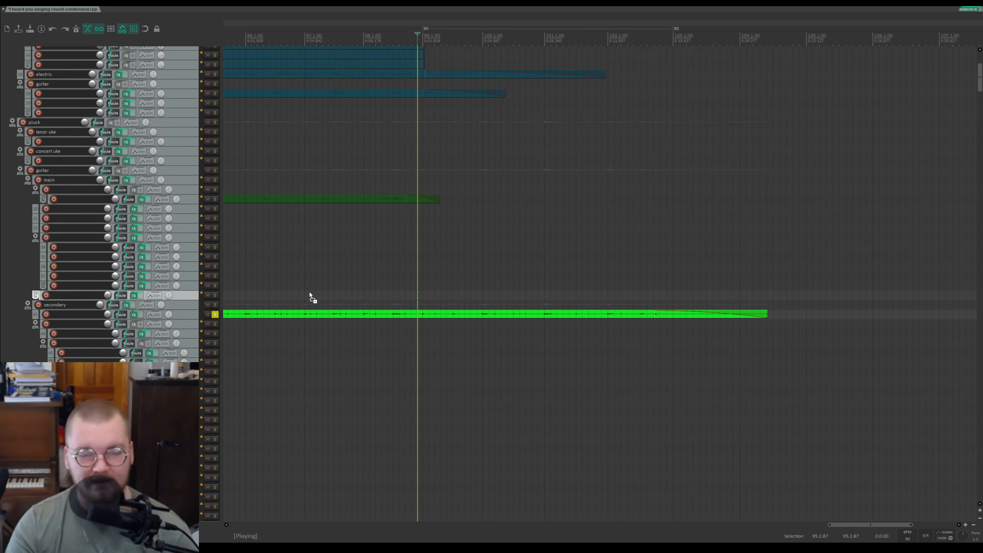
pyautogui.hotkey('ctrl', 's')
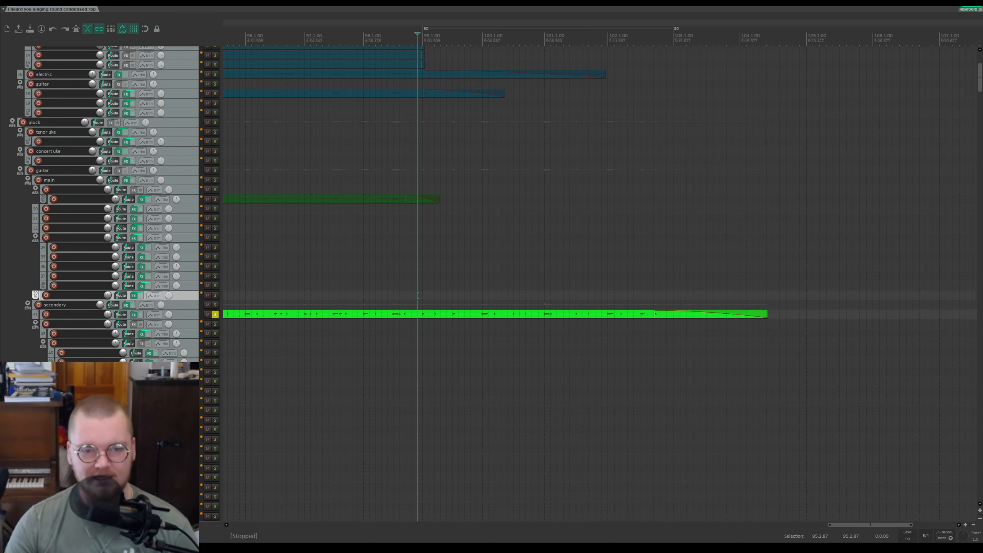
# Step: Solo the pluck guitar folder track and start playback to audition it
pyautogui.scroll(-4, 270, 318)
pyautogui.scroll(4, 229, 316)
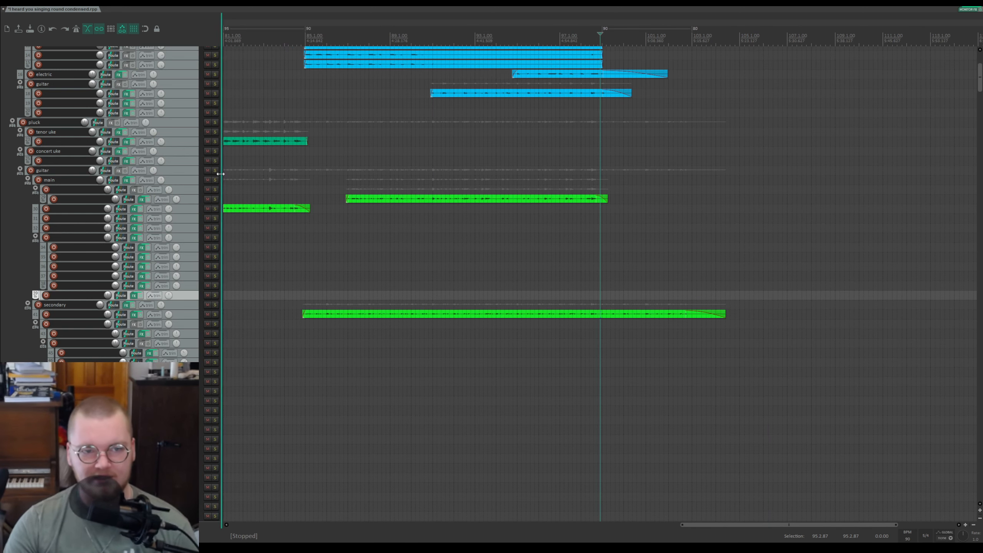
pyautogui.click(215, 171)
pyautogui.press('space')
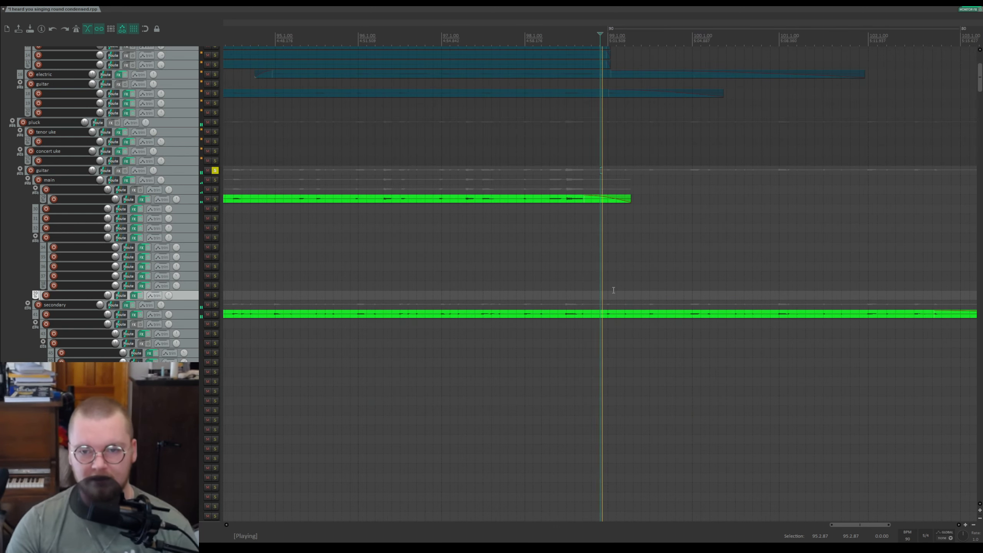
# Step: Scroll and zoom through the whole arrangement to review the lower tracks during playback, then stop
pyautogui.scroll(3, 642, 252)
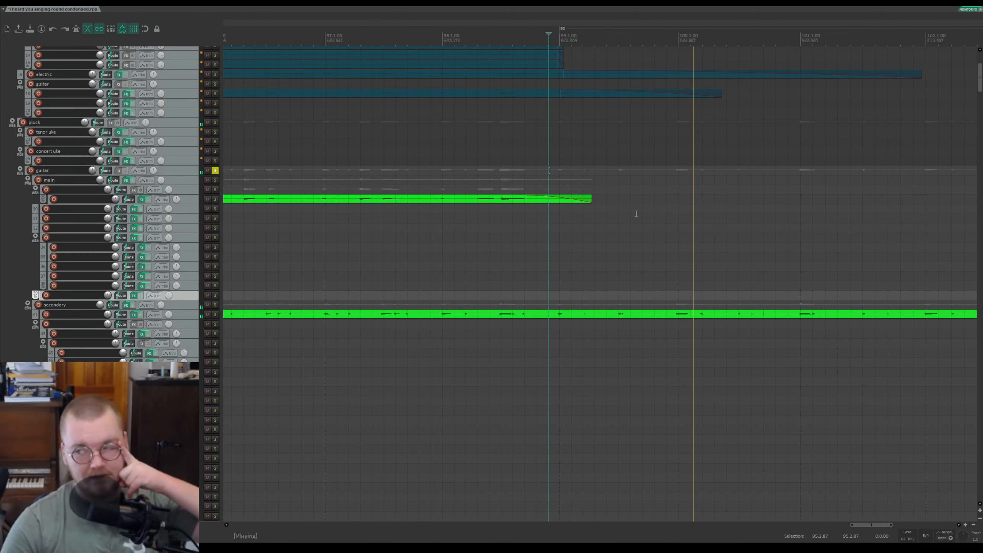
pyautogui.scroll(-3, 716, 256)
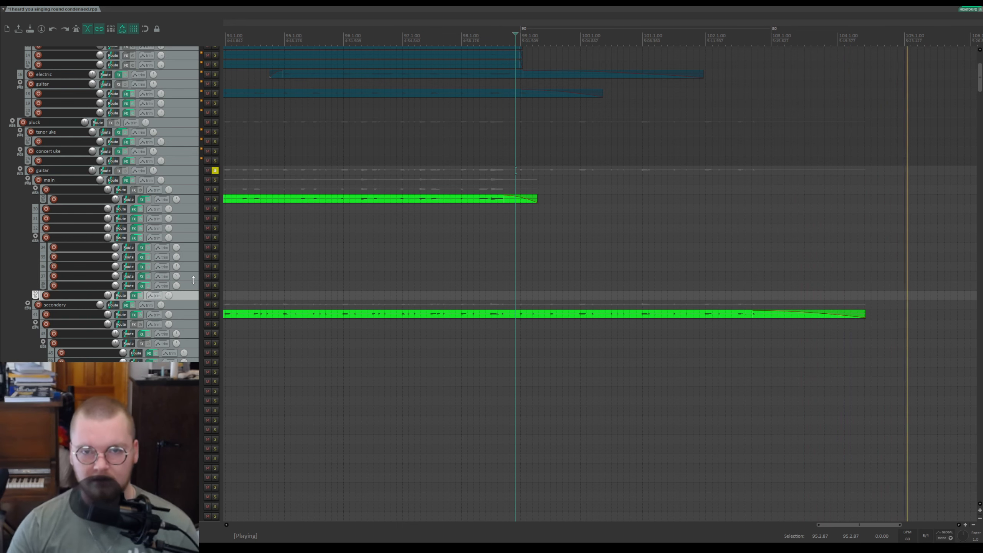
pyautogui.scroll(-5, 708, 357)
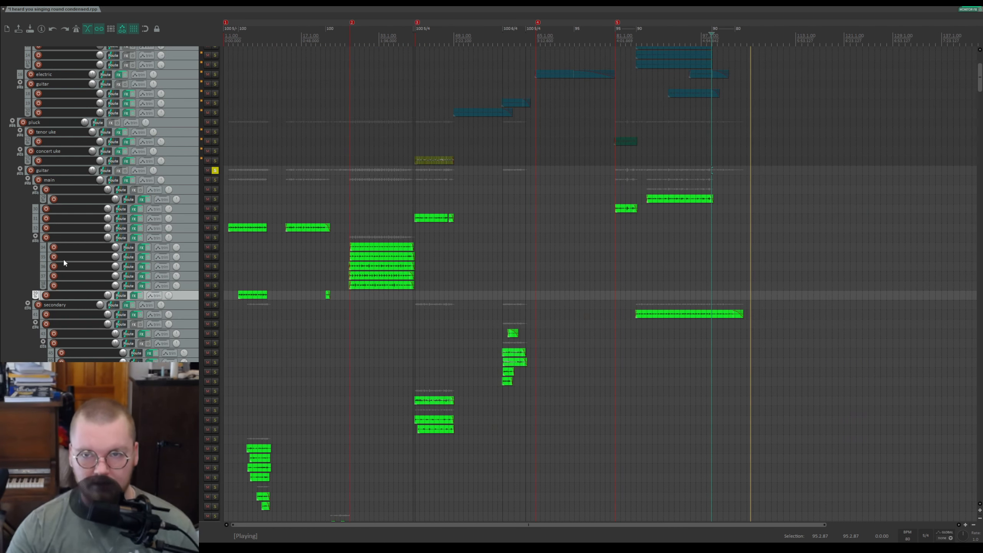
pyautogui.scroll(-10, 64, 264)
pyautogui.moveTo(979, 89); pyautogui.dragTo(980, 480)
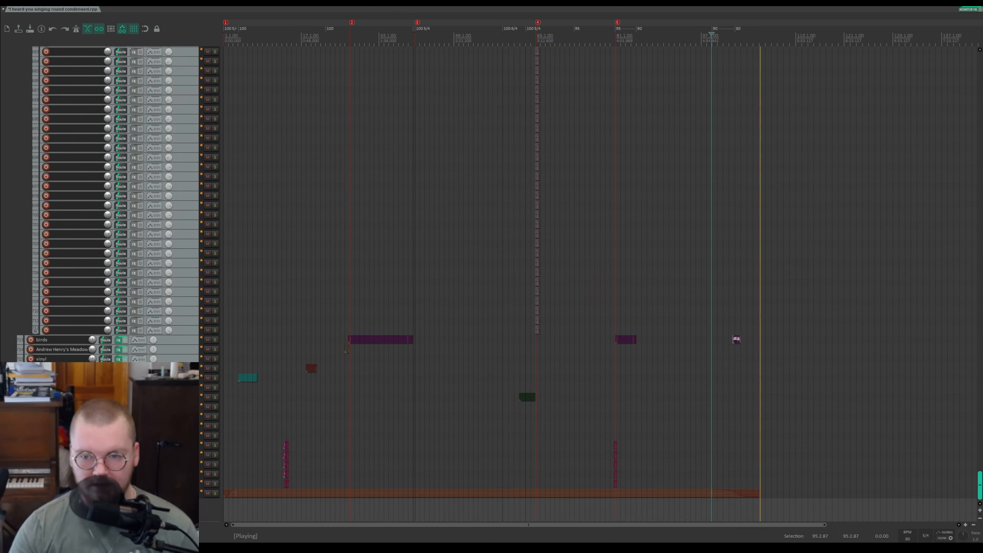
pyautogui.moveTo(980, 482); pyautogui.dragTo(981, 82)
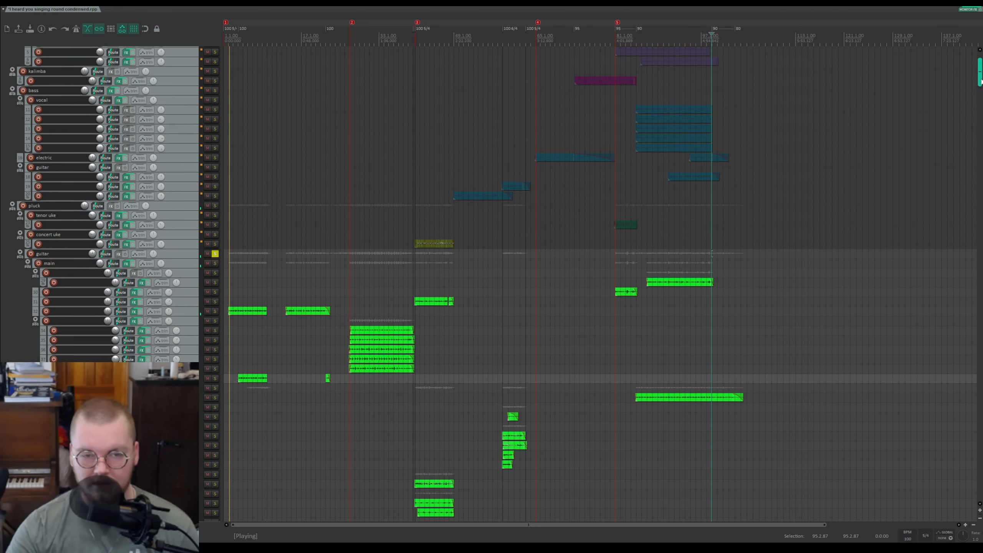
pyautogui.scroll(5, 429, 304)
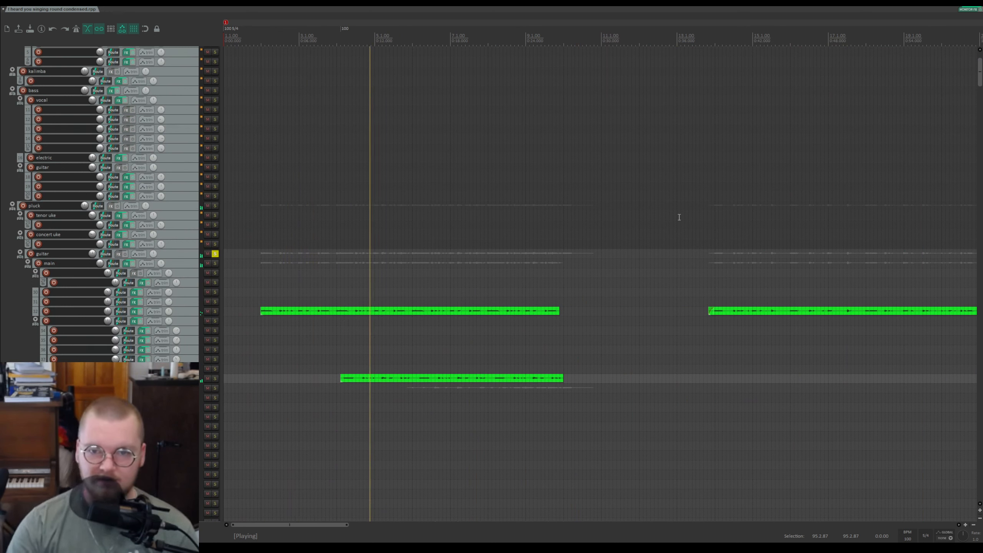
pyautogui.scroll(-8, 803, 198)
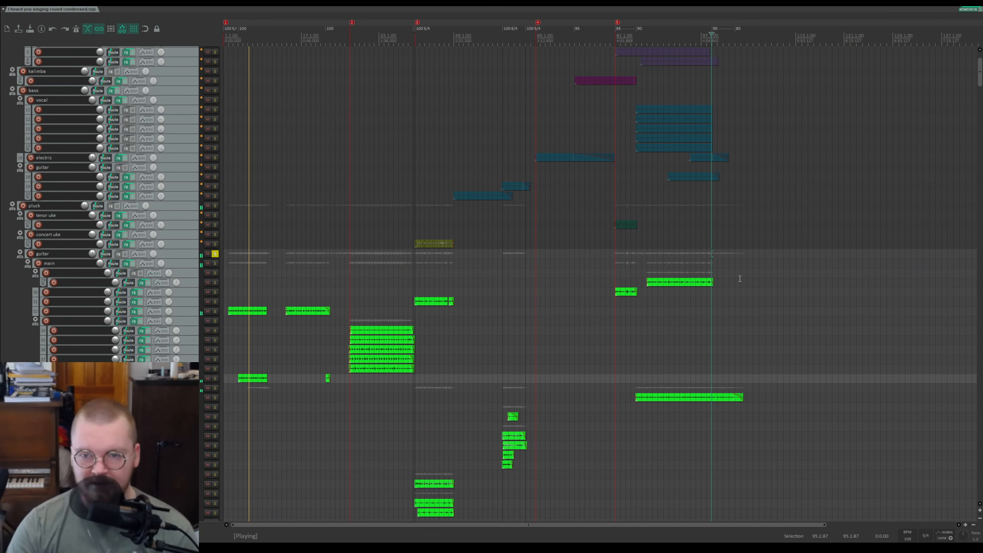
pyautogui.scroll(2, 730, 293)
pyautogui.press('space')
# Step: Zoom in on the guitar section and place the edit cursor just after the main guitar item ends
pyautogui.scroll(-4, 685, 277)
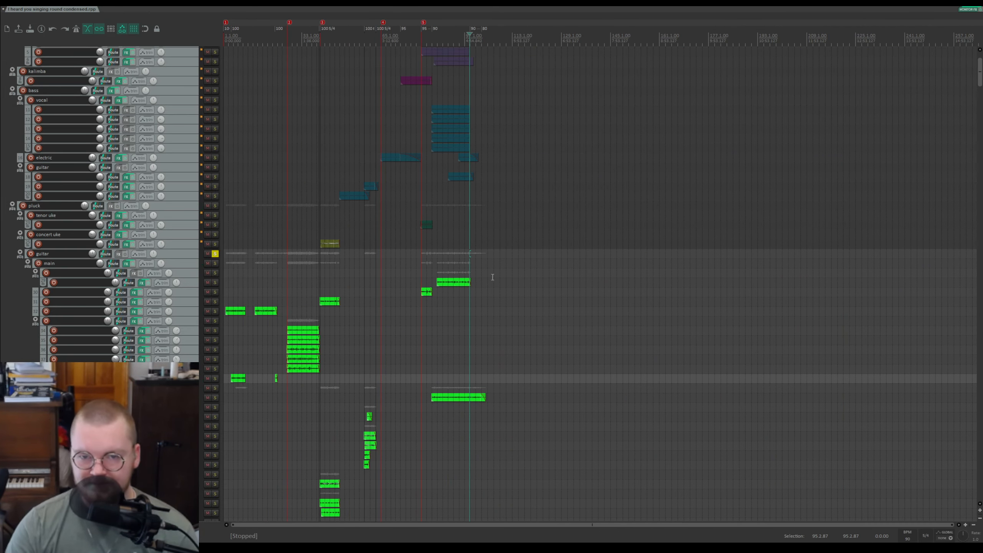
pyautogui.click(484, 288)
pyautogui.scroll(5, 486, 286)
pyautogui.click(523, 312)
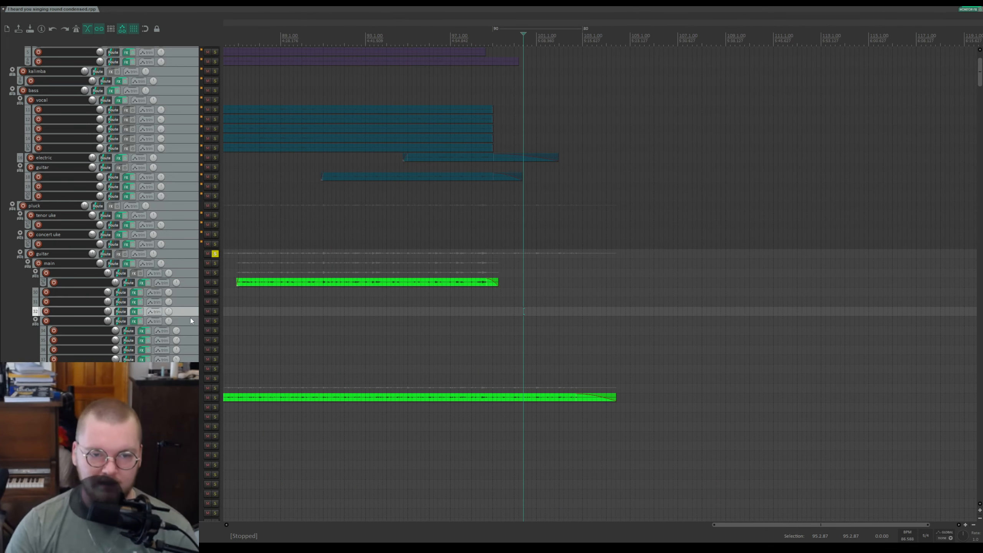
# Step: Unsolo the pluck guitar folder, then briefly mute and unmute it
pyautogui.click(212, 254)
pyautogui.click(208, 253)
pyautogui.click(214, 254)
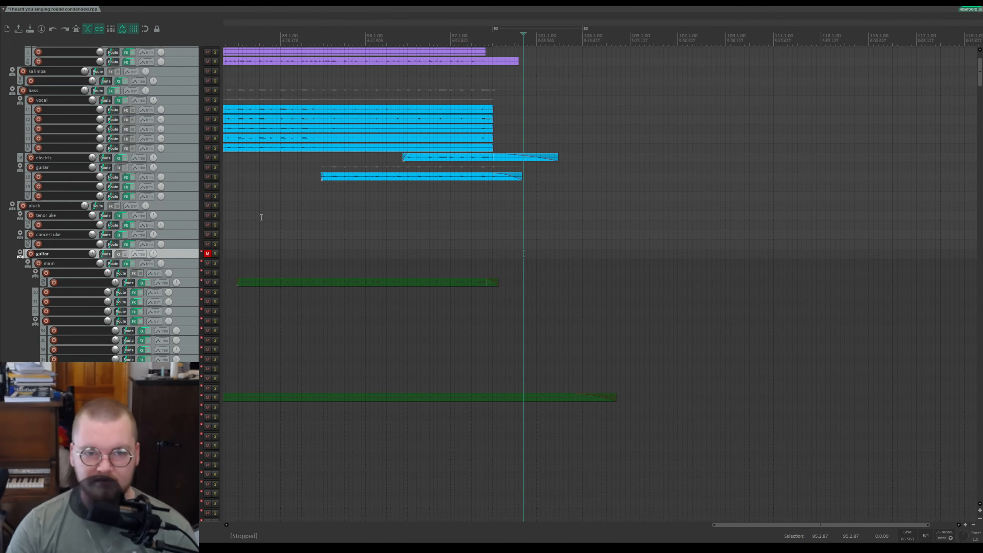
pyautogui.click(208, 254)
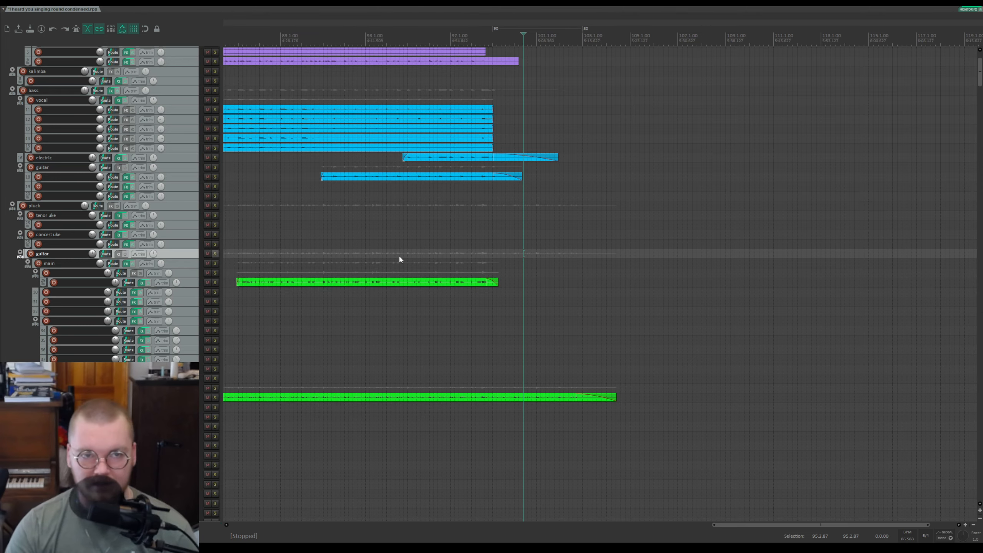
# Step: Scroll to the bottom tracks and set the edit cursor near the start of the birds item
pyautogui.scroll(-4, 673, 193)
pyautogui.moveTo(980, 59); pyautogui.dragTo(964, 499)
pyautogui.click(655, 321)
pyautogui.scroll(6, 529, 326)
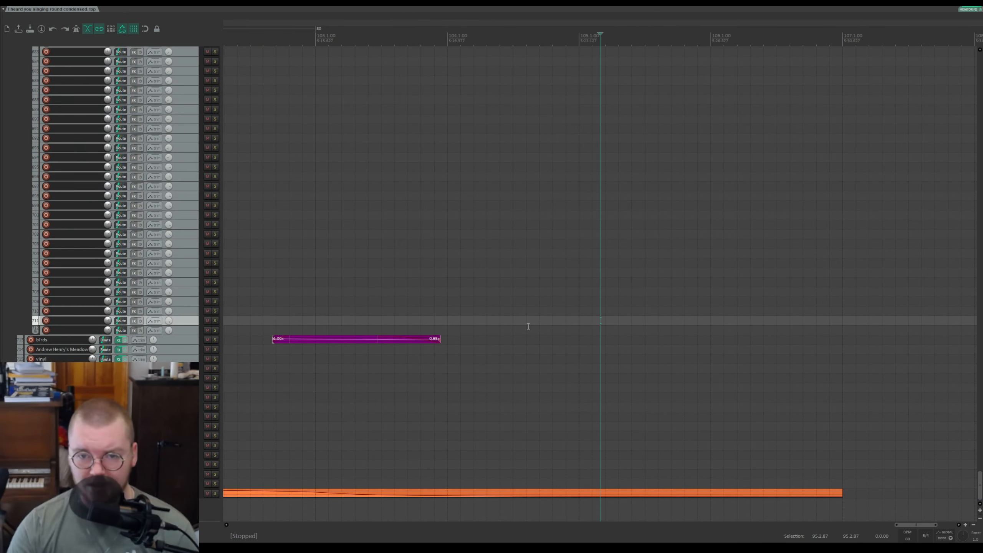
pyautogui.click(285, 297)
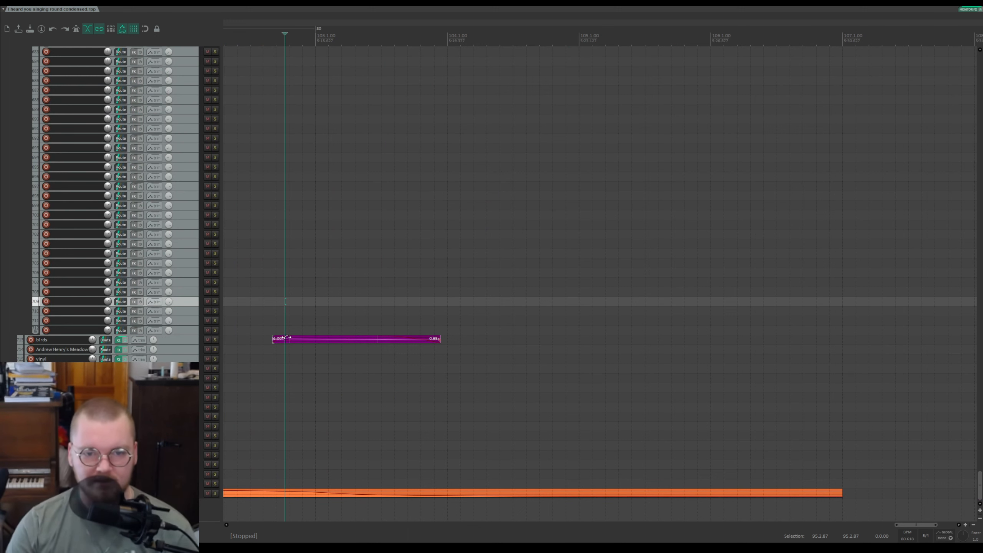
# Step: Enlarge the track heights to inspect the birds item's volume envelope, then scan along the timeline
pyautogui.scroll(5, 49, 294)
pyautogui.scroll(-8, 49, 293)
pyautogui.scroll(2, 57, 290)
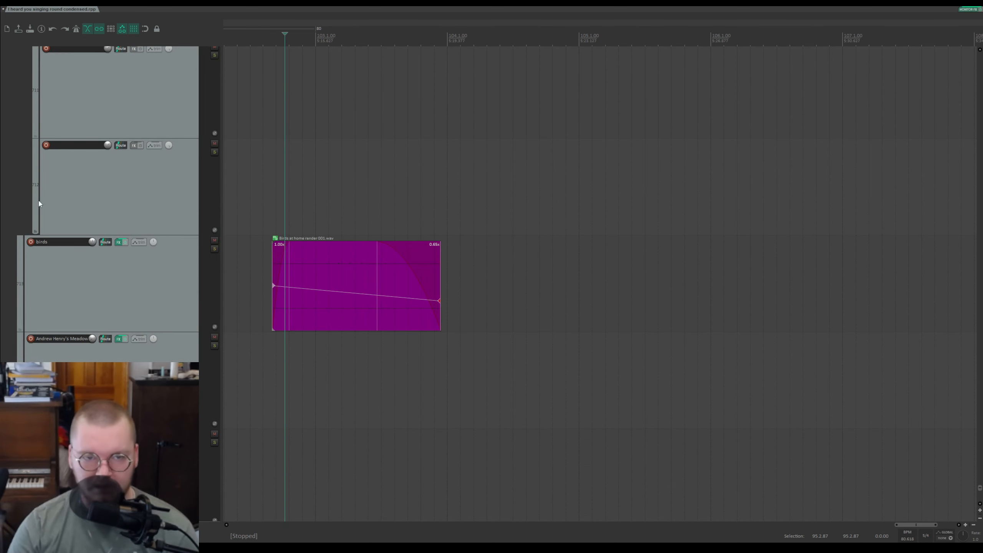
pyautogui.scroll(-6, 39, 200)
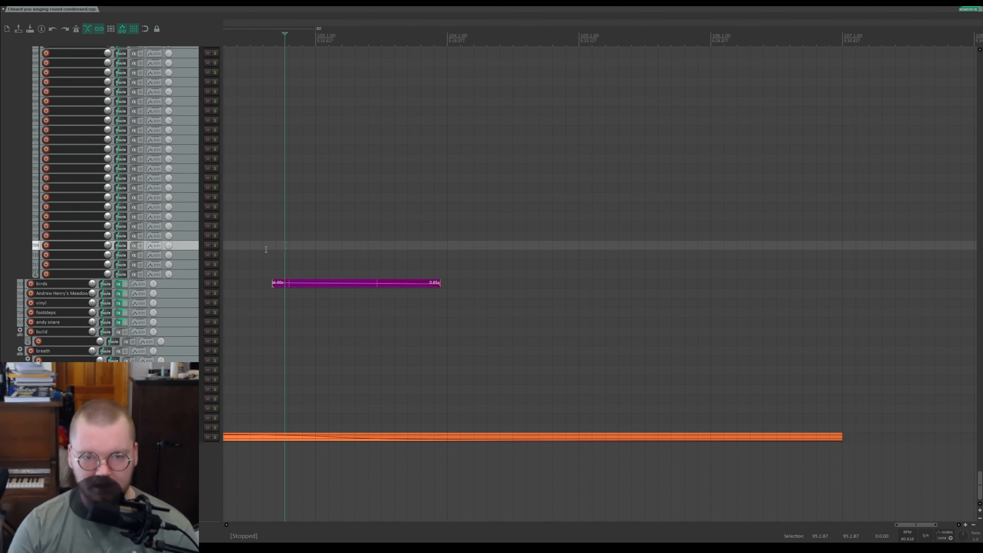
pyautogui.scroll(-3, 271, 250)
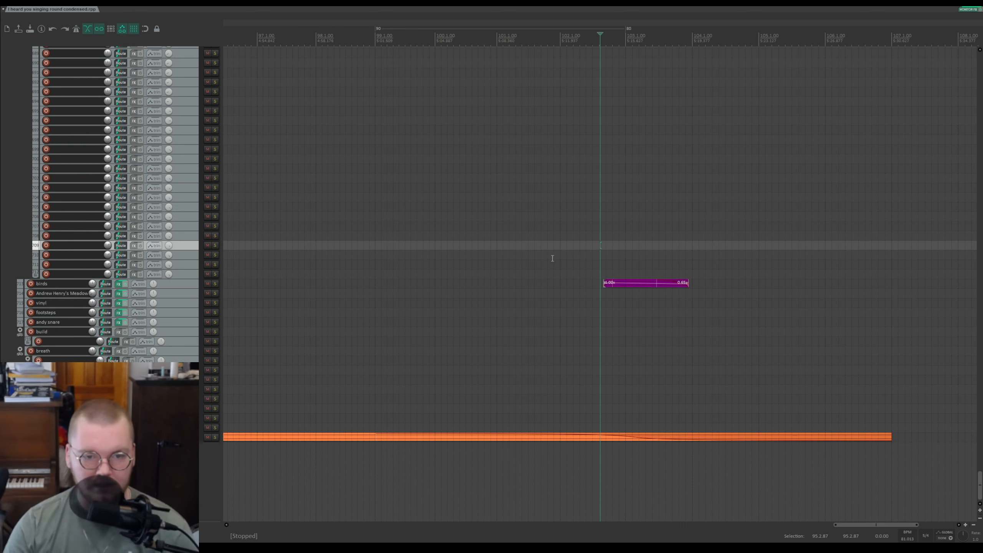
pyautogui.scroll(-2, 561, 290)
pyautogui.scroll(4, 603, 356)
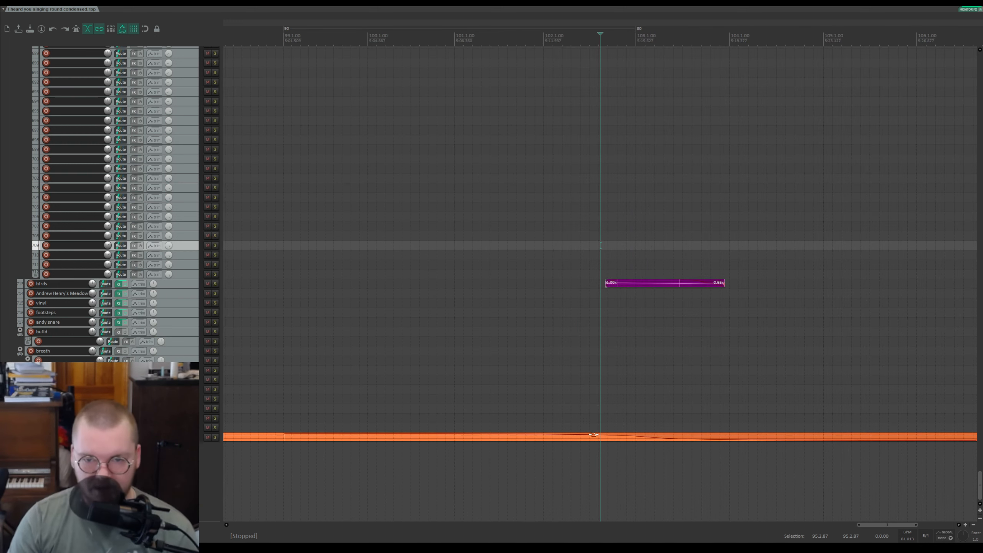
pyautogui.scroll(-5, 593, 435)
# Step: Solo the bottom orange track and play it, then stop playback and unsolo it
pyautogui.click(352, 414)
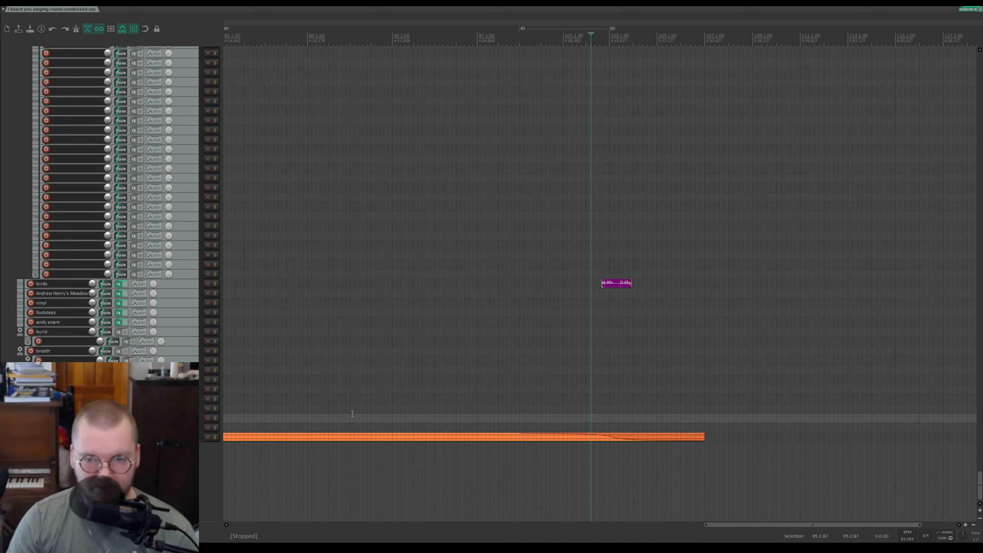
pyautogui.click(215, 437)
pyautogui.press('space')
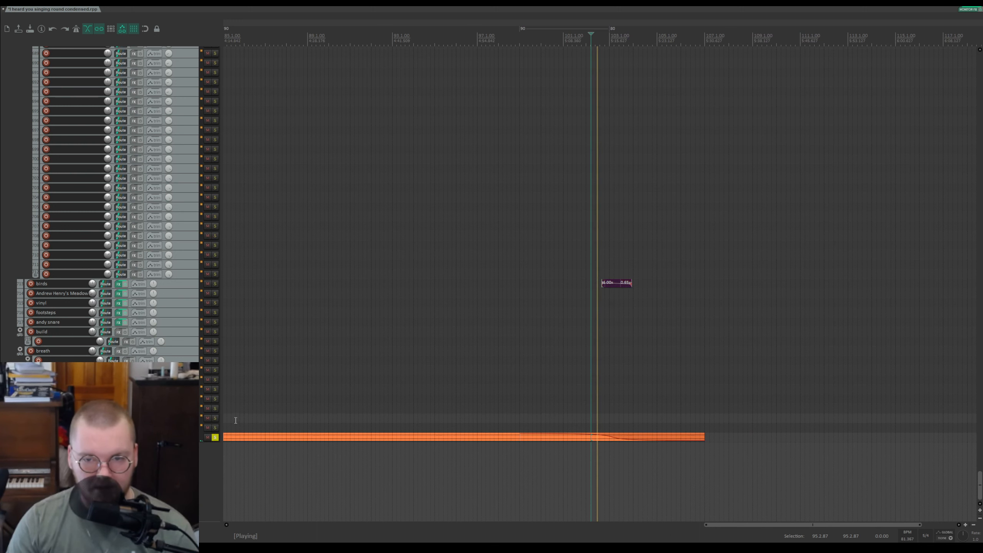
pyautogui.scroll(2, 641, 394)
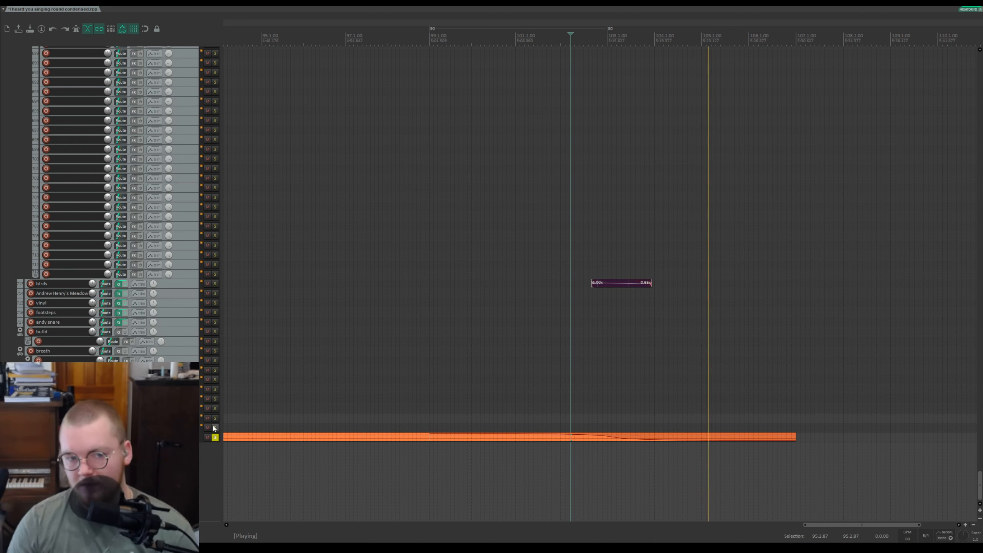
pyautogui.press('space')
pyautogui.click(215, 438)
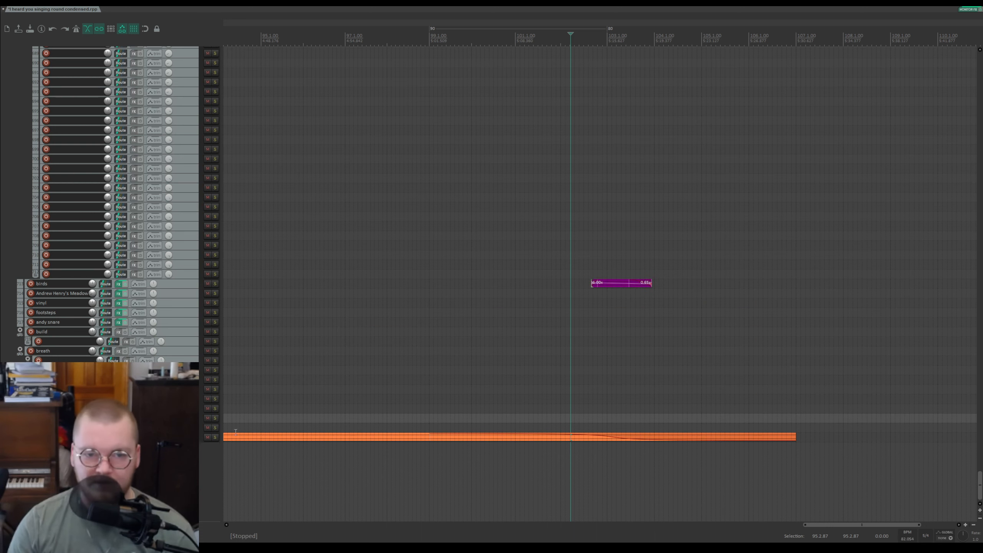
# Step: Zoom out the timeline and scroll back to the top of the track list
pyautogui.scroll(-5, 353, 233)
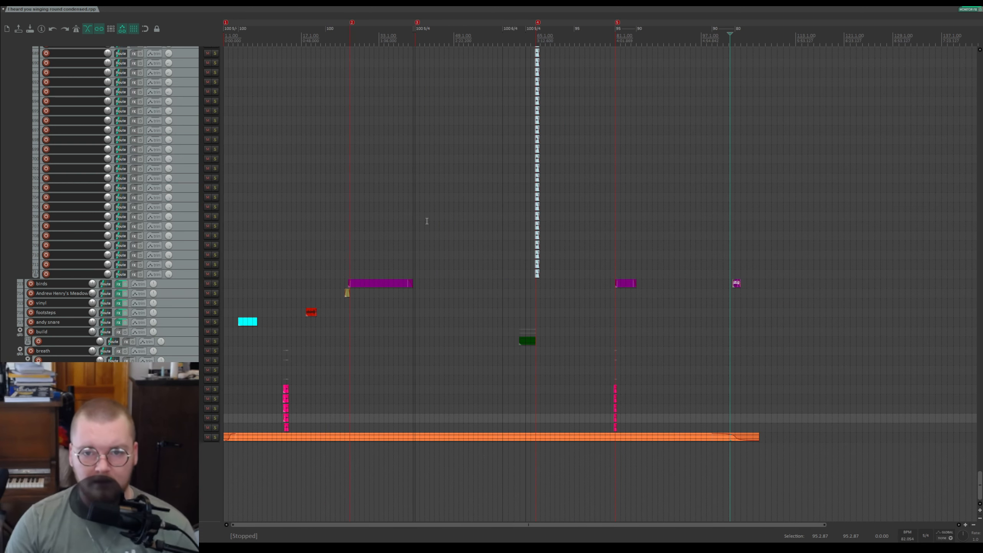
pyautogui.scroll(3, 120, 174)
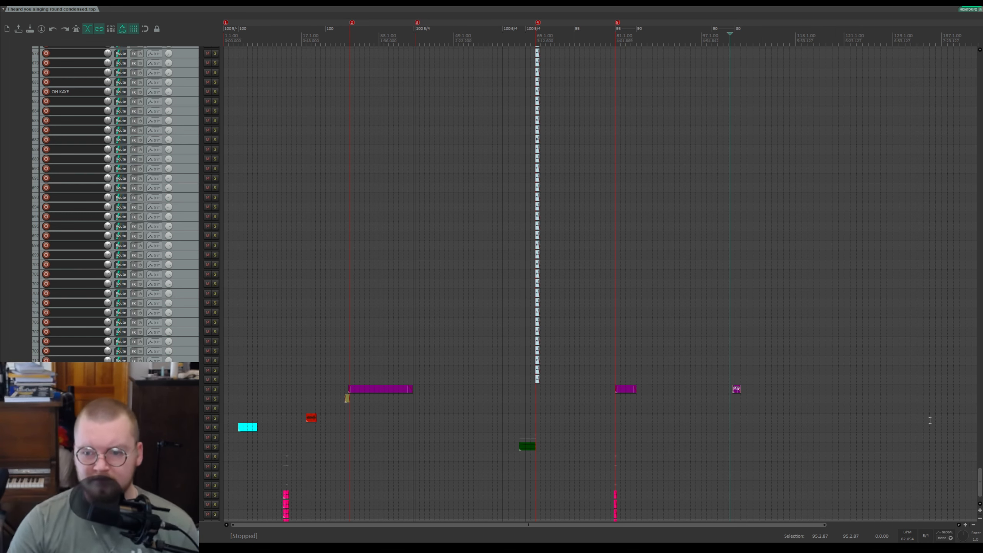
pyautogui.moveTo(979, 482); pyautogui.dragTo(981, 58)
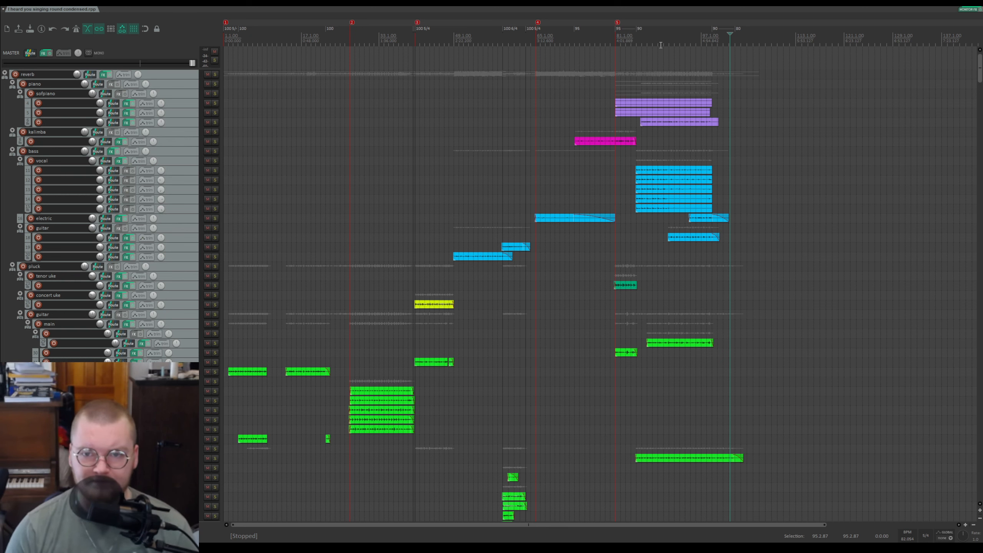
# Step: Zoom the timeline around the arrangement and enlarge the track heights to inspect the top tracks' items
pyautogui.press('Home')
pyautogui.scroll(2, 710, 160)
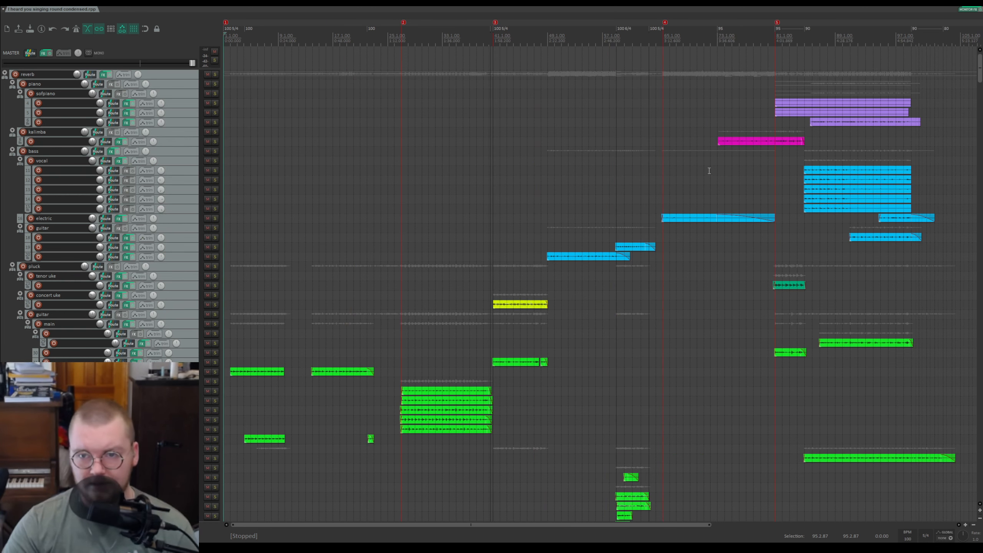
pyautogui.scroll(-2, 824, 203)
pyautogui.scroll(3, 411, 242)
pyautogui.scroll(-4, 410, 242)
pyautogui.scroll(2, 410, 242)
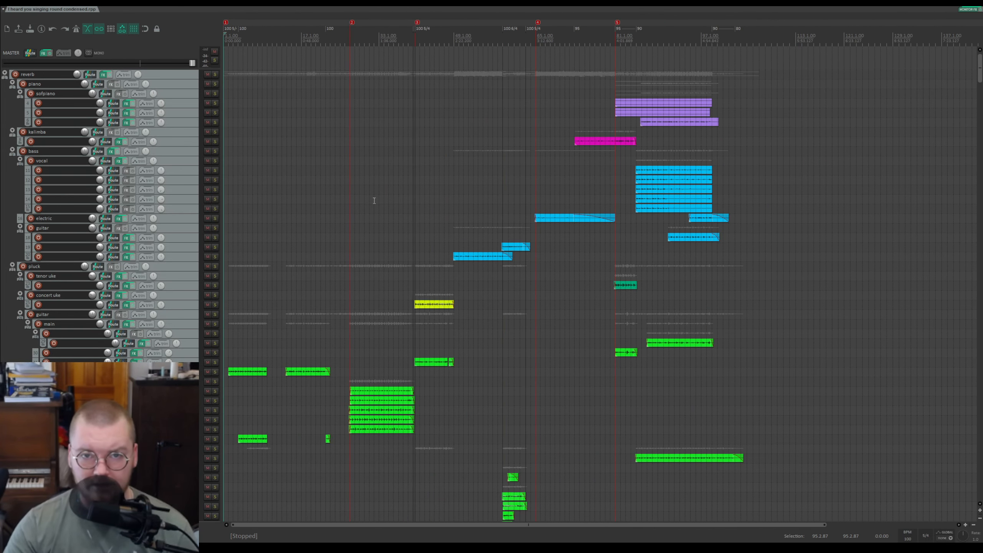
pyautogui.press('`')
pyautogui.scroll(15, 151, 145)
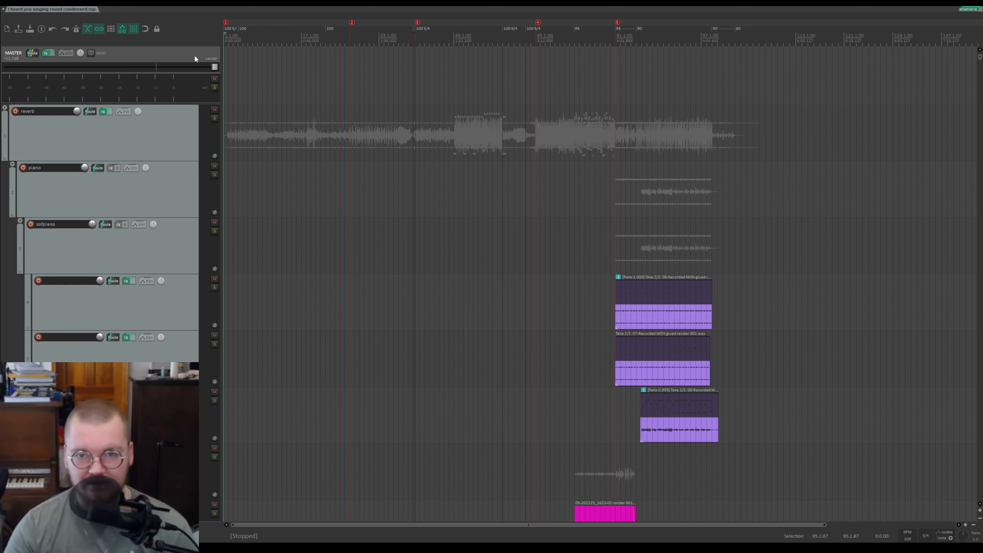
# Step: Show the master track's envelopes and enlarge the LoudMax output envelope lane for inspection
pyautogui.scroll(3, 274, 132)
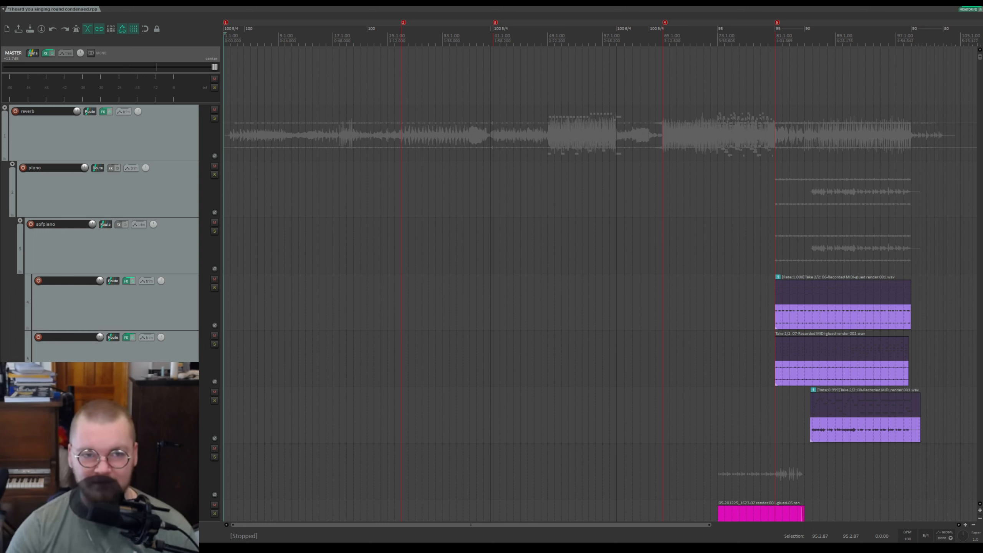
pyautogui.scroll(-3, 192, 72)
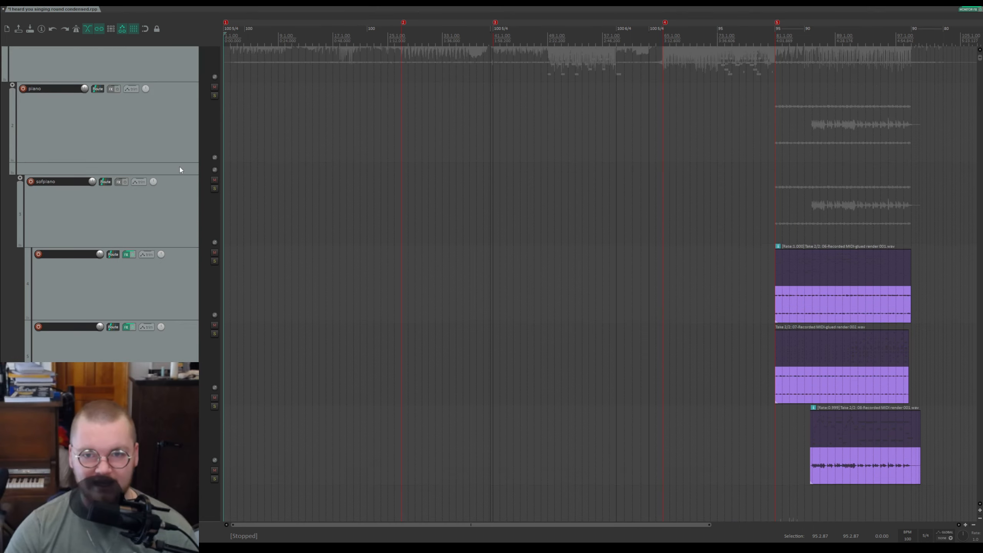
pyautogui.scroll(5, 185, 169)
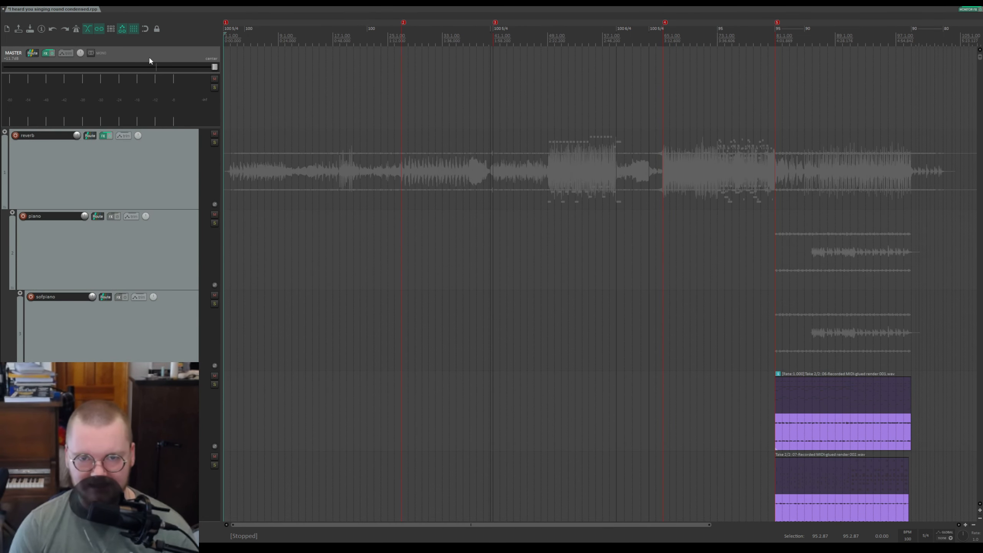
pyautogui.press('v')
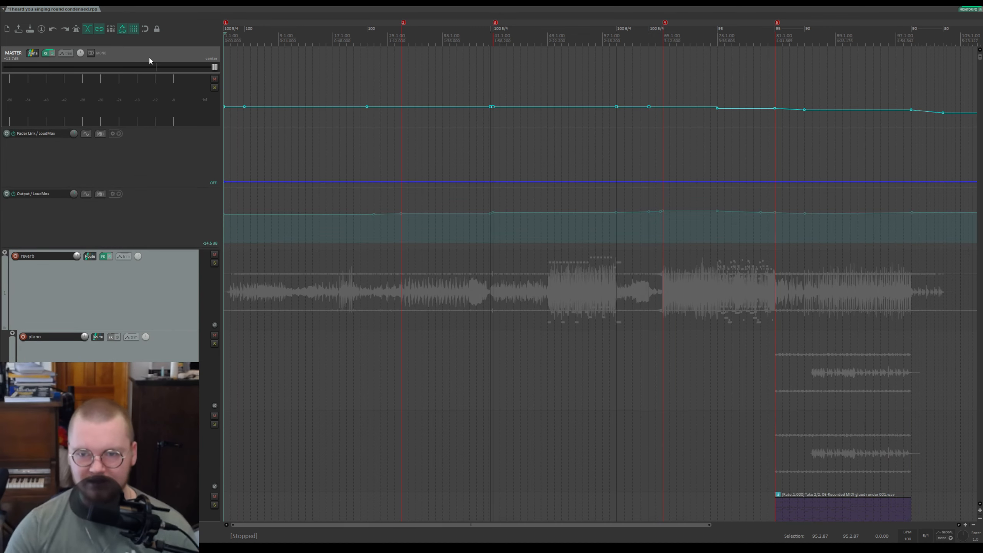
pyautogui.scroll(3, 83, 196)
pyautogui.scroll(3, 89, 204)
pyautogui.scroll(4, 91, 206)
pyautogui.scroll(-4, 91, 206)
pyautogui.scroll(4, 96, 215)
pyautogui.scroll(-5, 102, 220)
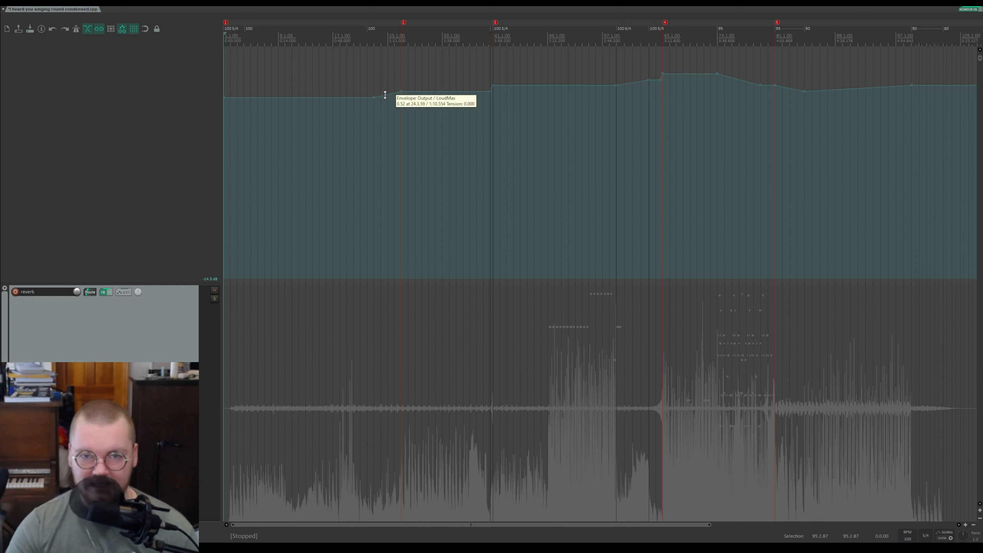
# Step: Save the project and start playback from near the beginning of the song
pyautogui.click(274, 35)
pyautogui.hotkey('ctrl', 's')
pyautogui.press('space')
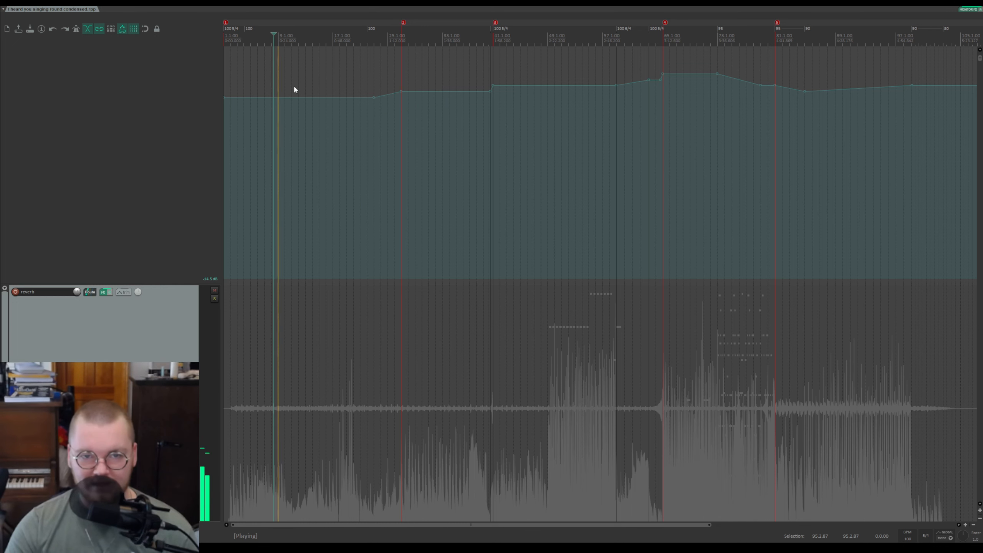
# Step: Play the master mix from several points in the opening section while checking the LoudMax output envelope
pyautogui.click(340, 39)
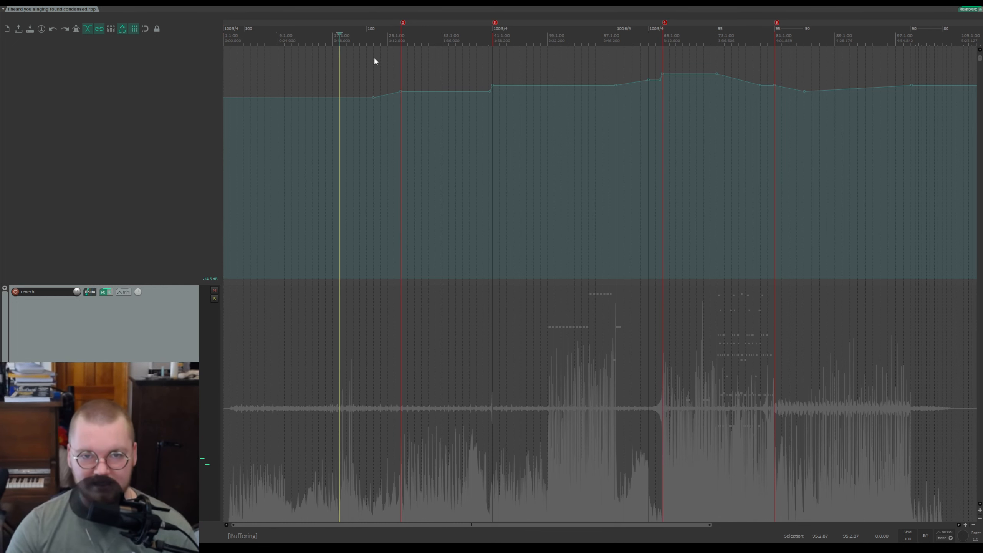
pyautogui.press('space')
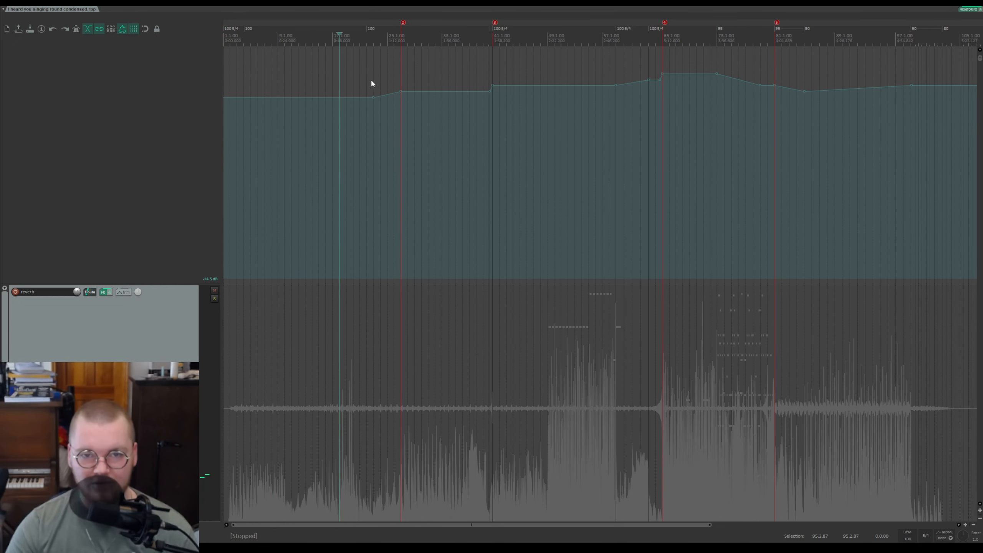
pyautogui.click(369, 34)
pyautogui.press('space')
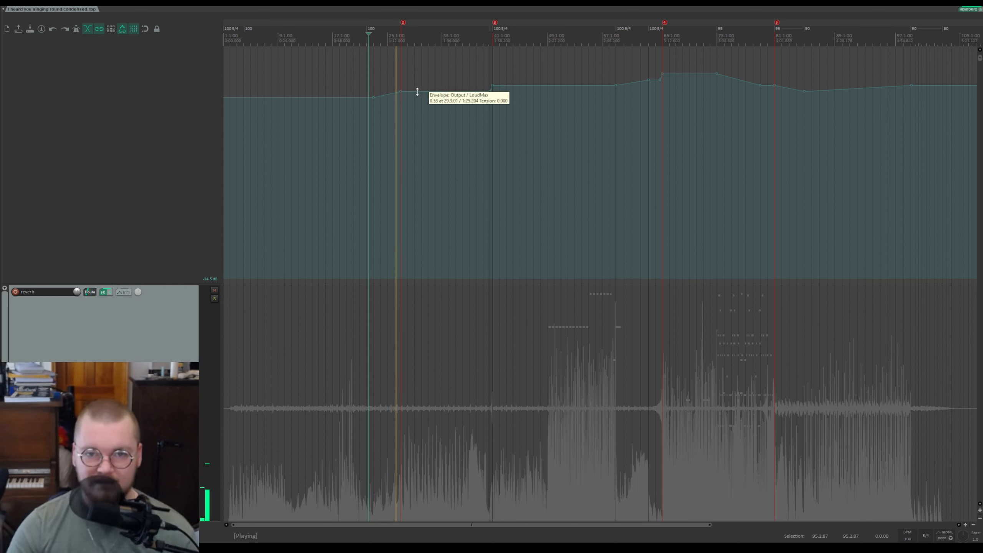
pyautogui.press('space')
pyautogui.click(436, 50)
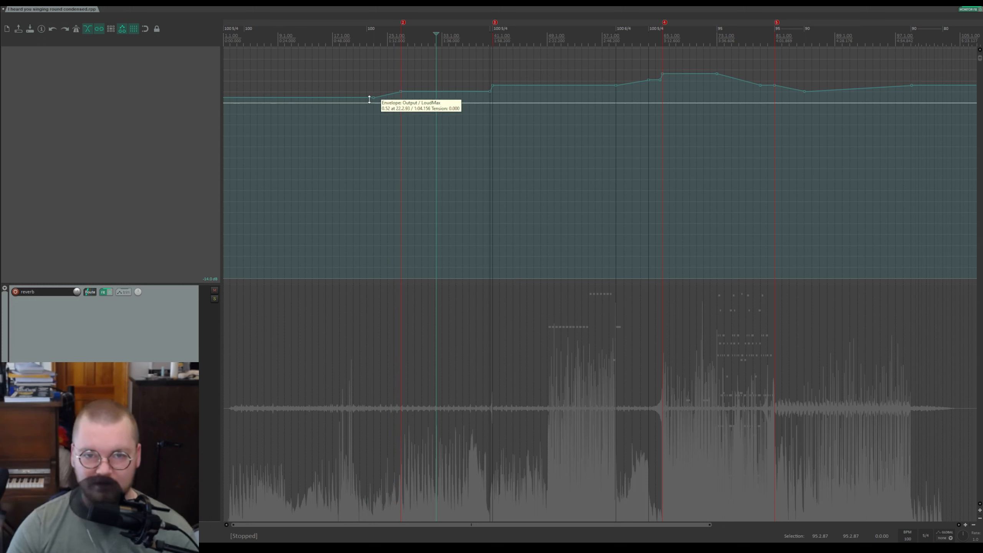
pyautogui.click(360, 37)
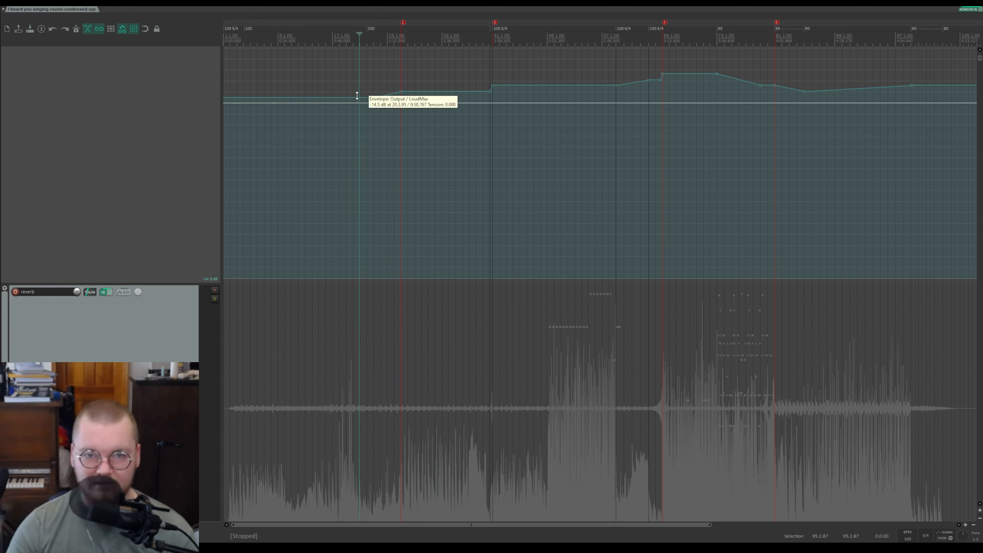
pyautogui.click(447, 96)
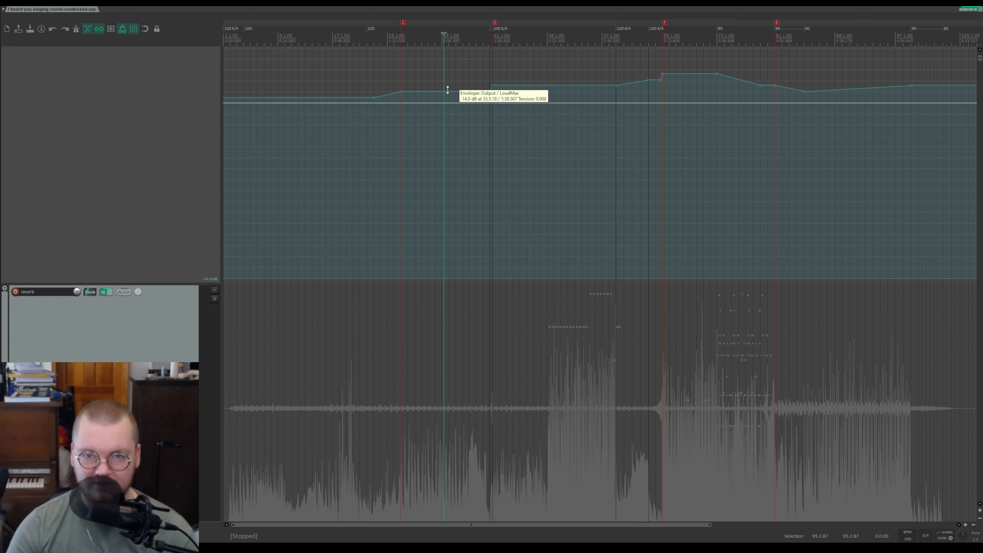
# Step: Play from the middle section's envelope steps, zooming in around the rise into the loudest section
pyautogui.click(488, 31)
pyautogui.press('space')
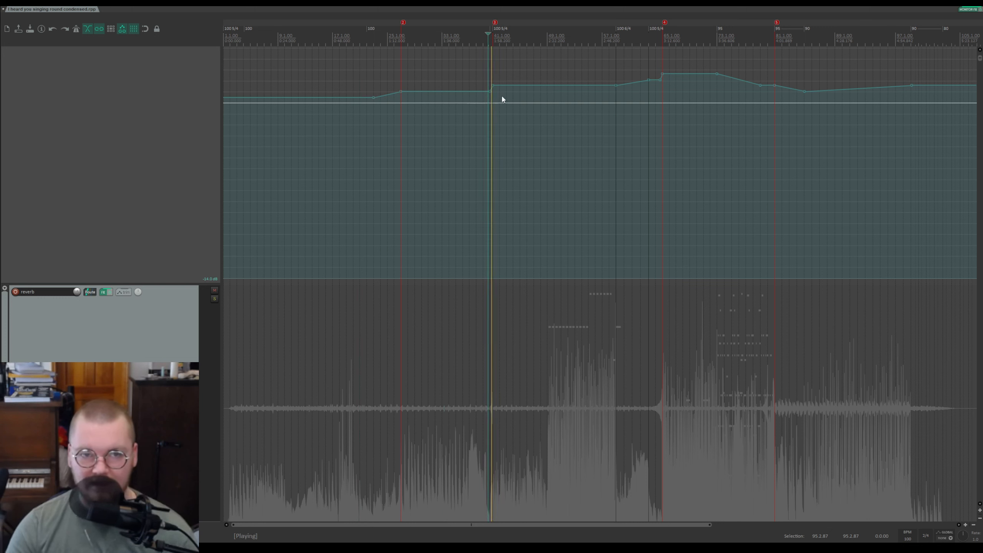
pyautogui.press('space')
pyautogui.click(522, 87)
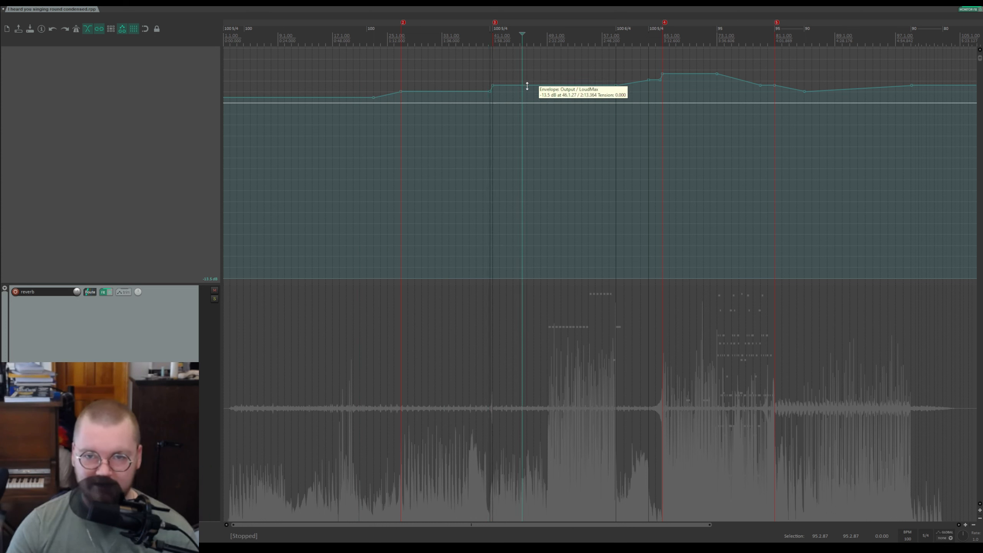
pyautogui.click(620, 40)
pyautogui.press('space')
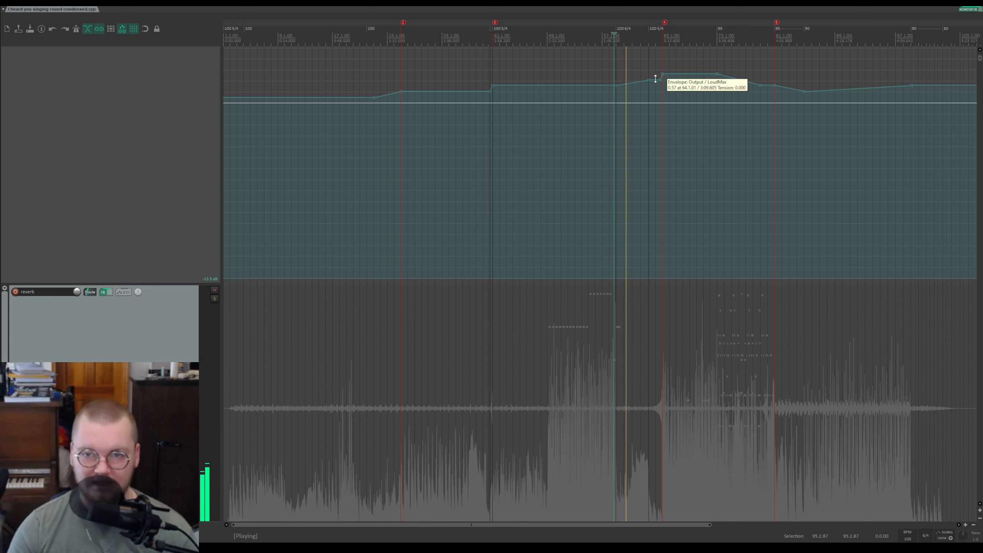
pyautogui.press('space')
pyautogui.click(652, 40)
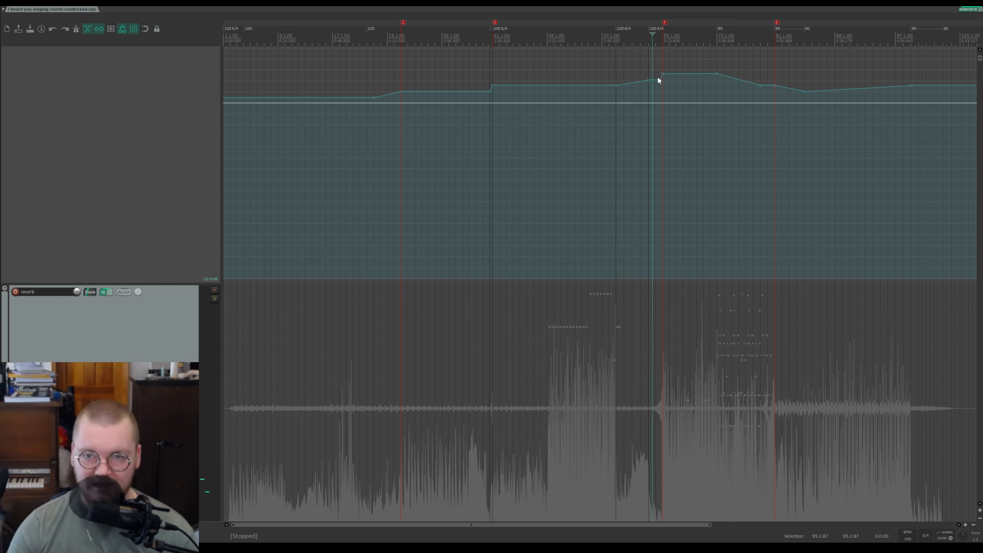
pyautogui.moveTo(659, 76)
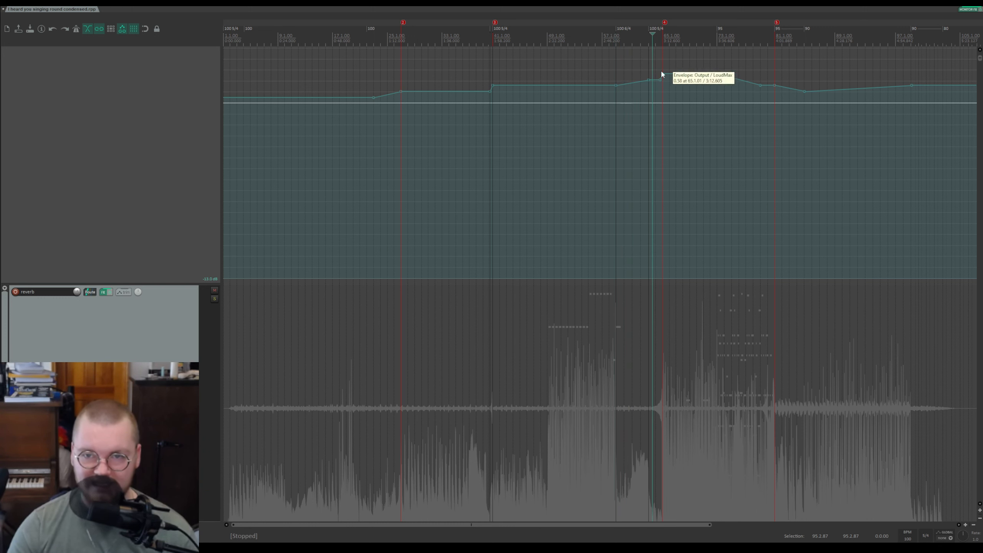
pyautogui.scroll(5, 693, 58)
pyautogui.press('space')
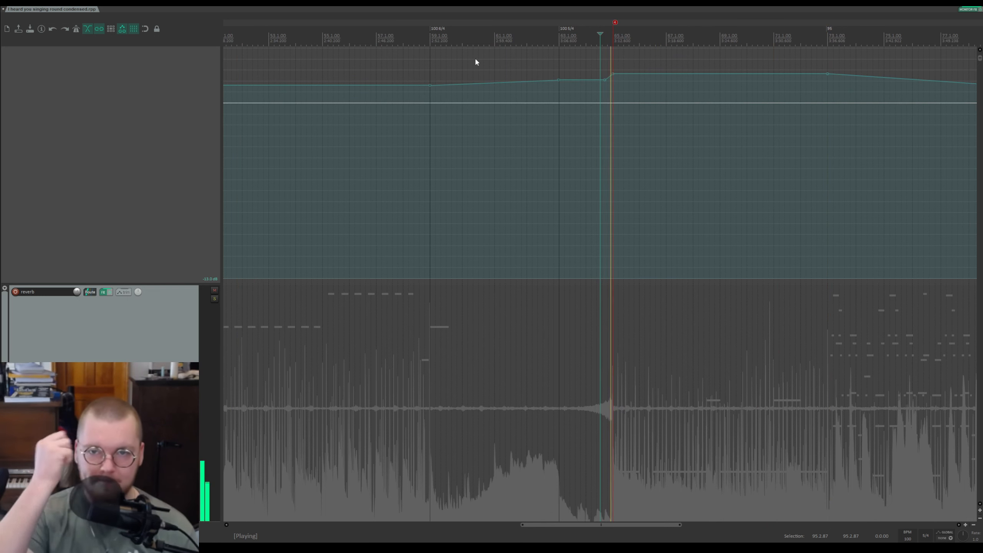
pyautogui.press('space')
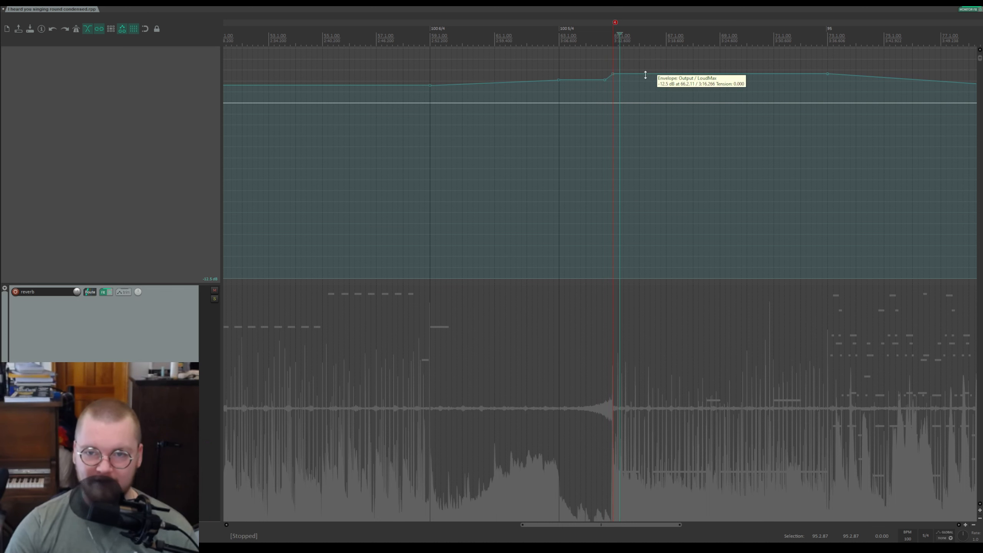
# Step: Play the later sections around the envelope dip and the ending of the song
pyautogui.scroll(-5, 733, 83)
pyautogui.click(704, 46)
pyautogui.press('space')
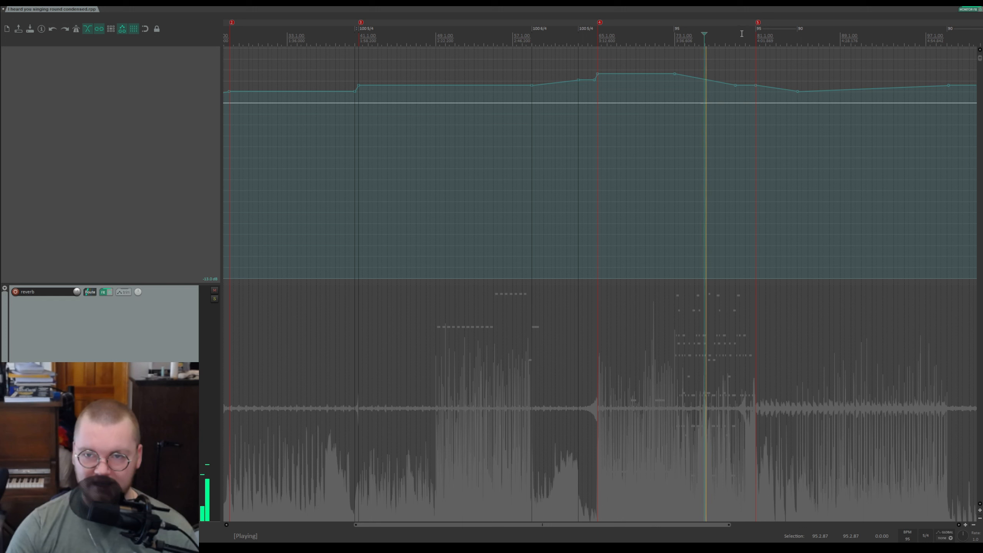
pyautogui.click(742, 34)
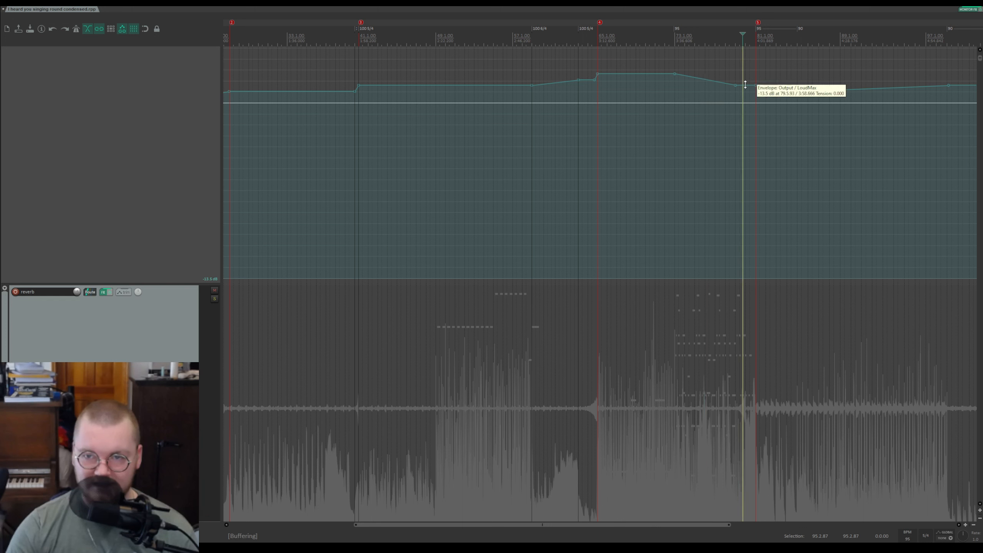
pyautogui.click(776, 35)
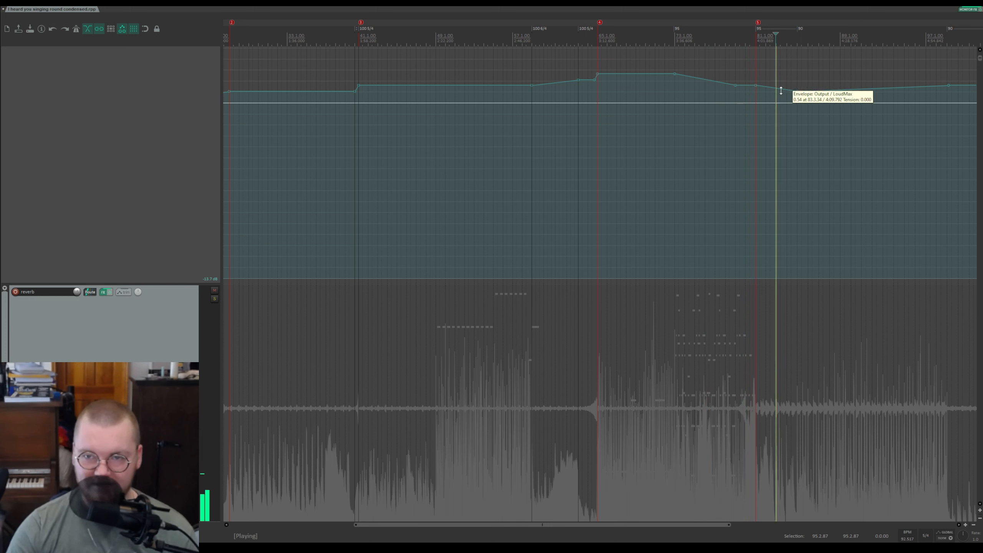
pyautogui.press('space')
pyautogui.click(824, 34)
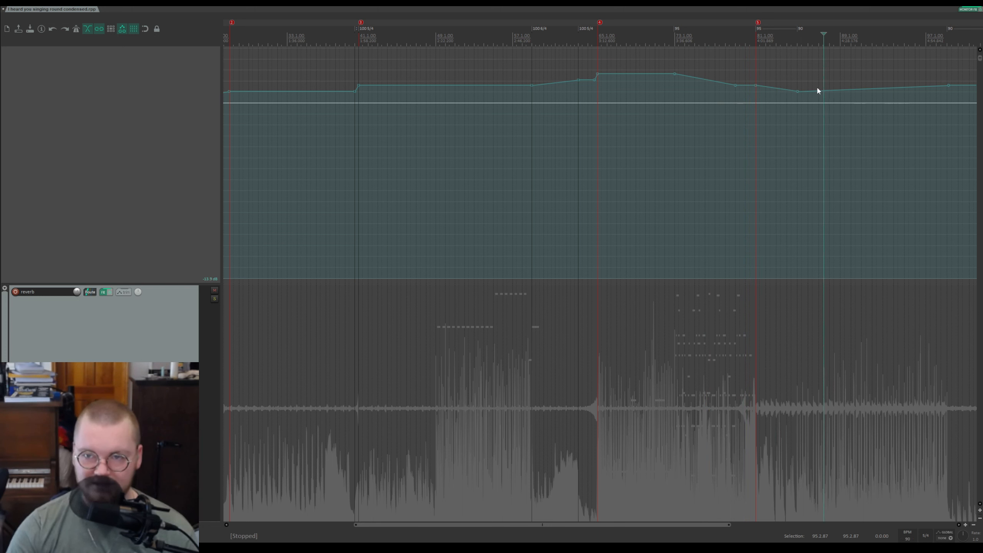
pyautogui.click(803, 39)
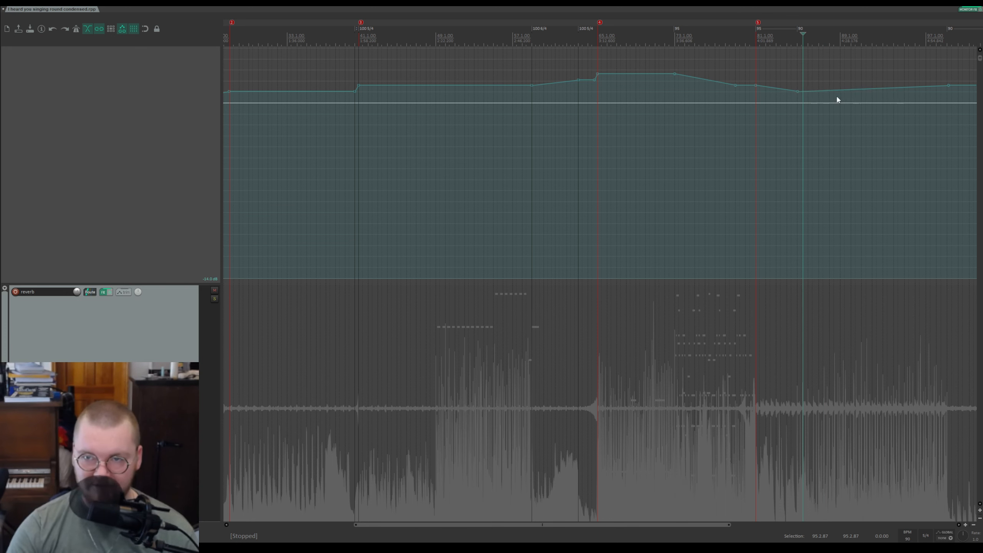
pyautogui.scroll(-3, 824, 94)
pyautogui.click(721, 41)
pyautogui.press('space')
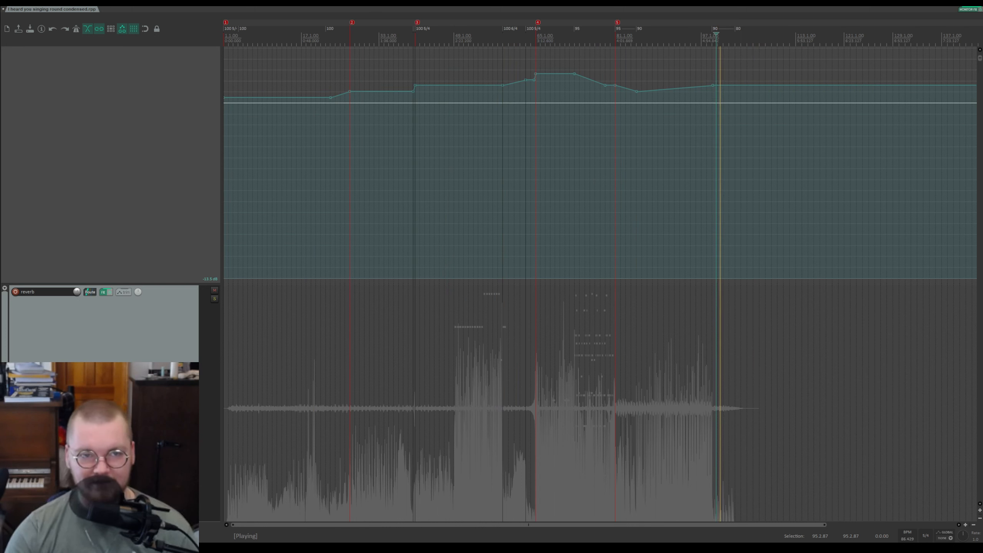
pyautogui.press('space')
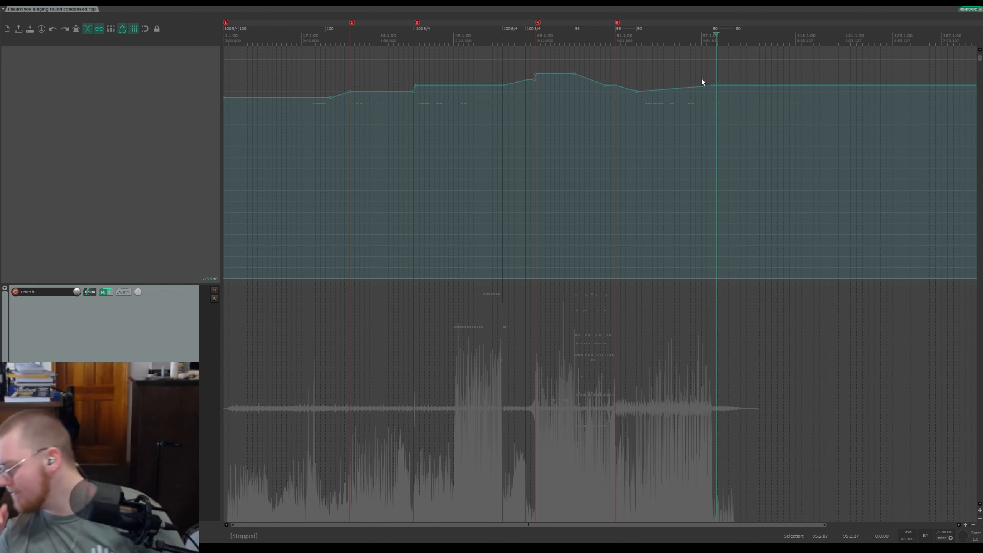
# Step: Zoom out the timeline and shrink the envelope lane to view the master envelopes above the track list
pyautogui.scroll(-3, 702, 81)
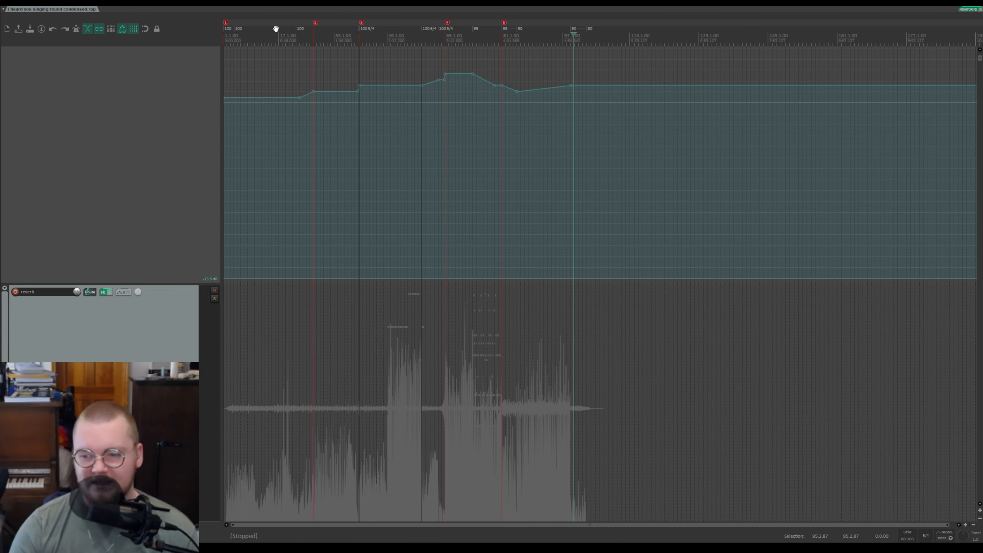
pyautogui.scroll(-2, 461, 127)
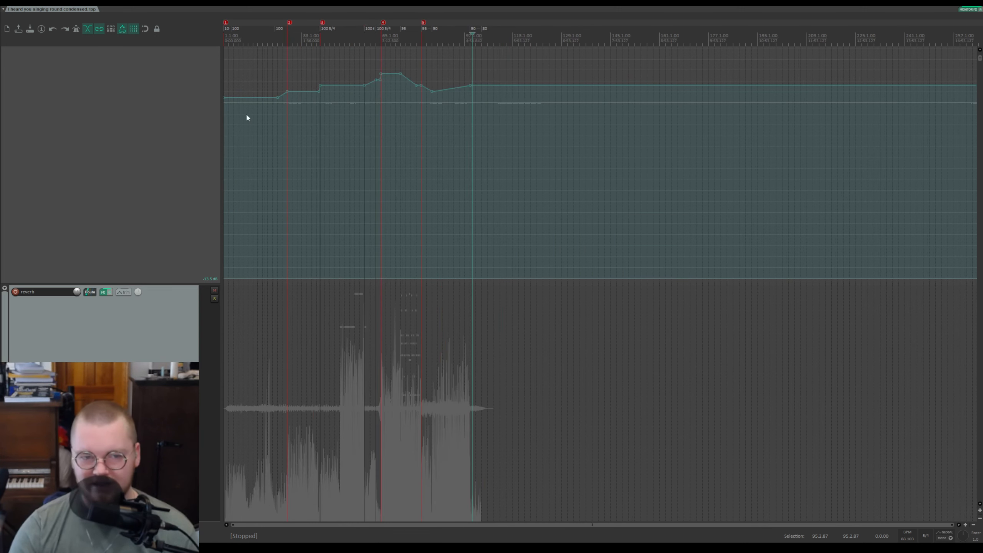
pyautogui.scroll(-2, 140, 189)
pyautogui.scroll(5, 173, 193)
pyautogui.scroll(-10, 174, 192)
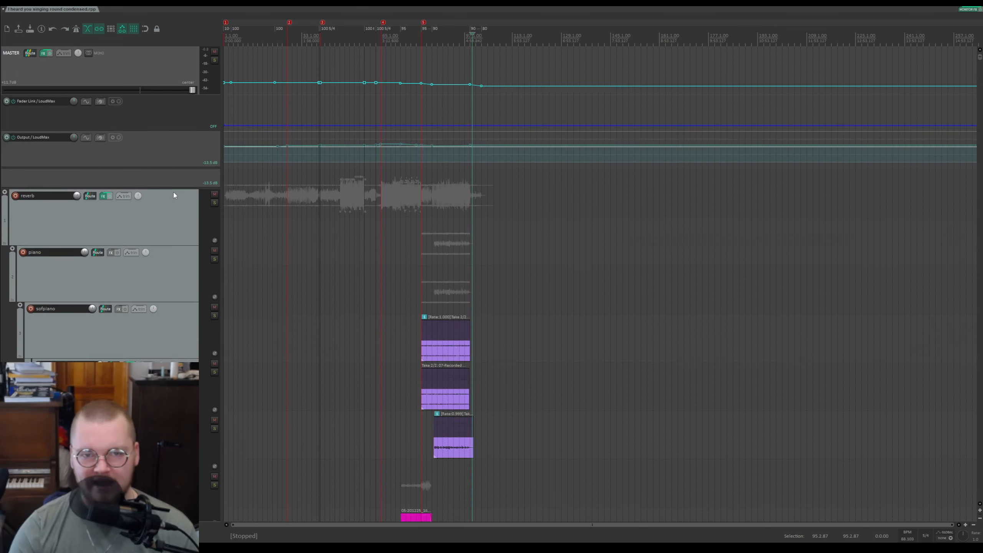
pyautogui.scroll(-3, 174, 192)
pyautogui.scroll(6, 172, 193)
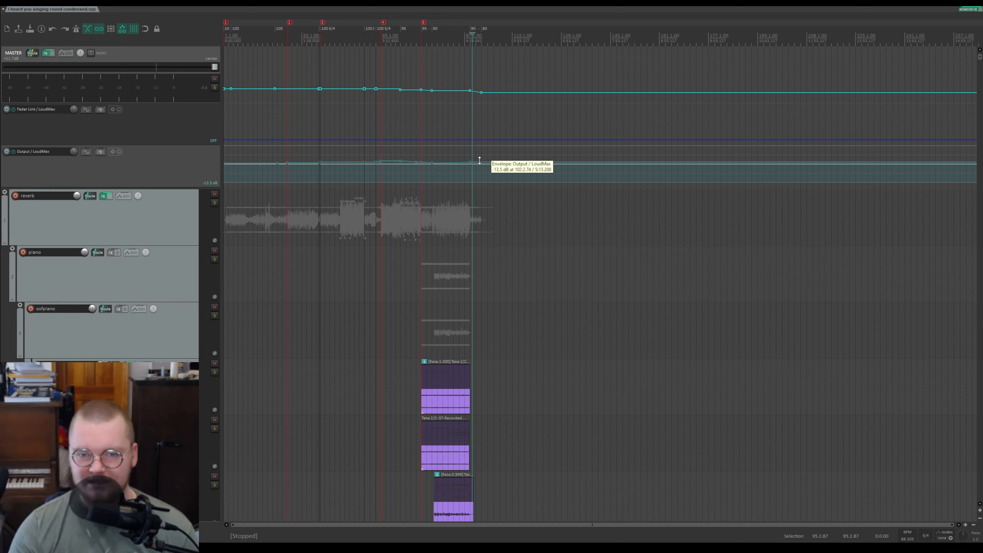
pyautogui.click(276, 154)
pyautogui.scroll(3, 276, 154)
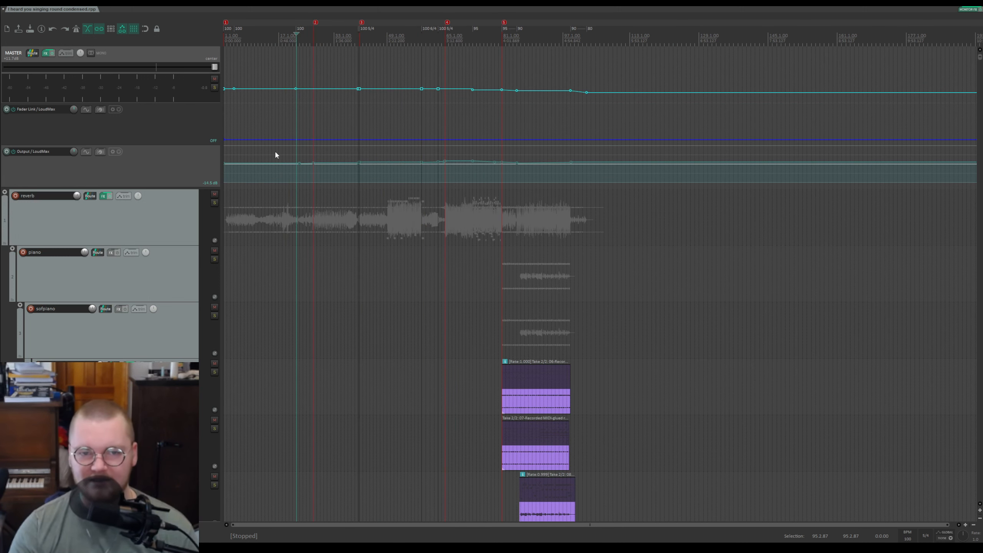